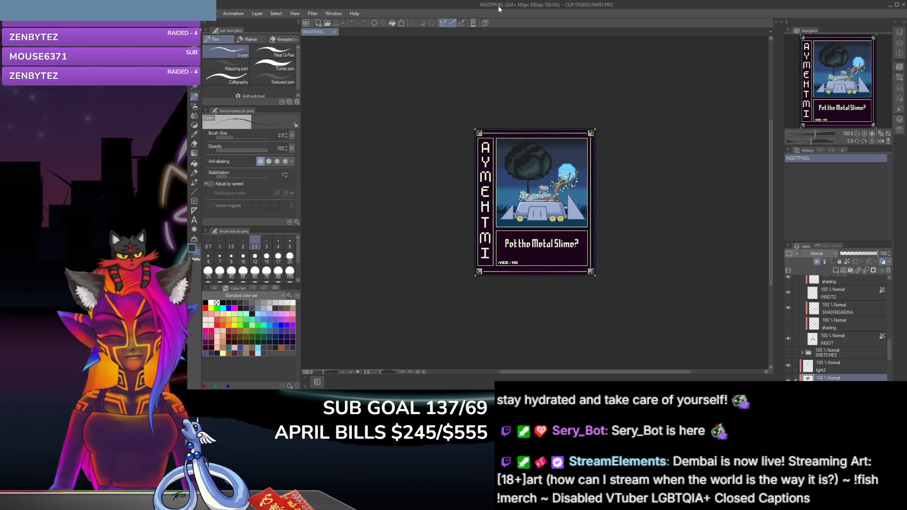
Step: Erase pixels along the left edge of the tree's rightmost leaf clump on the LIGHT layer with the size 4 hard eraser
{"action": "key", "text": "ctrl+plus"}
{"action": "key", "text": "ctrl+plus"}
{"action": "key", "text": "ctrl+plus"}
{"action": "key", "text": "ctrl+plus"}
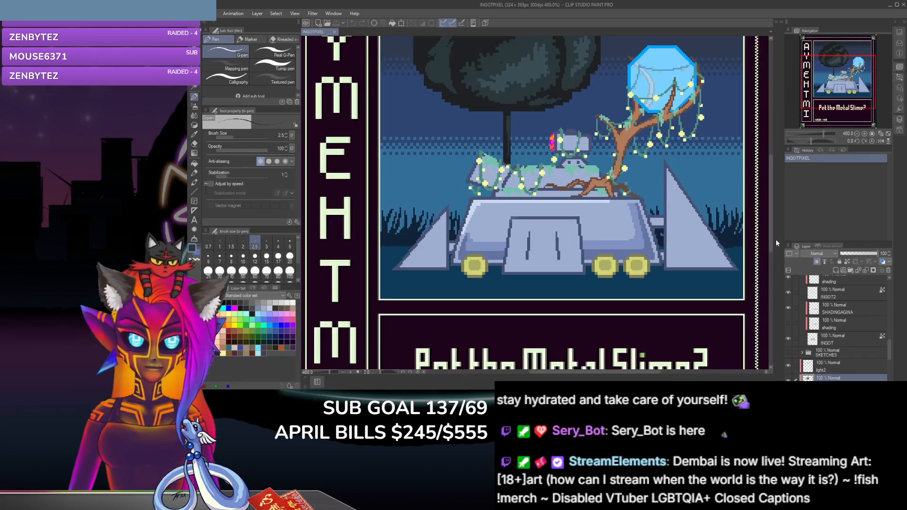
{"action": "left_click_drag", "start_coordinate": [770, 245], "coordinate": [775, 211]}
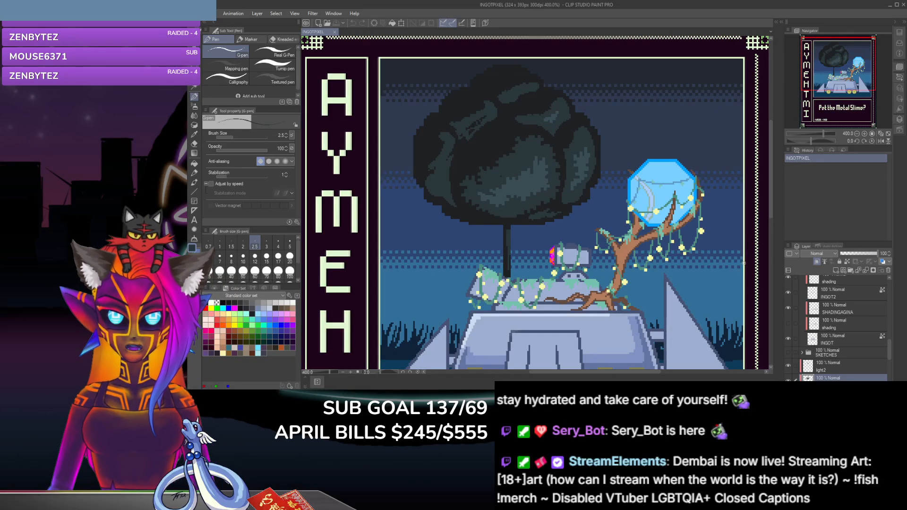
{"action": "scroll", "coordinate": [590, 175], "scroll_direction": "up", "scroll_amount": 2}
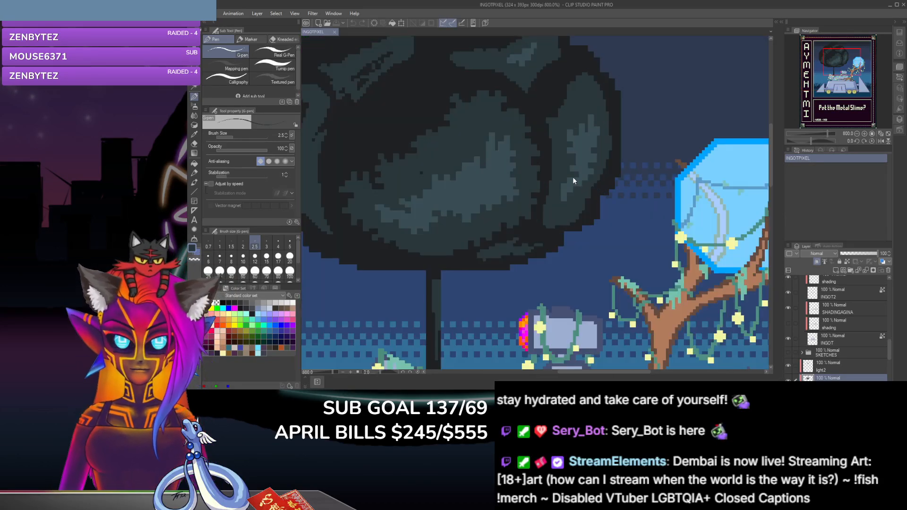
{"action": "scroll", "coordinate": [571, 165], "scroll_direction": "up", "scroll_amount": 2}
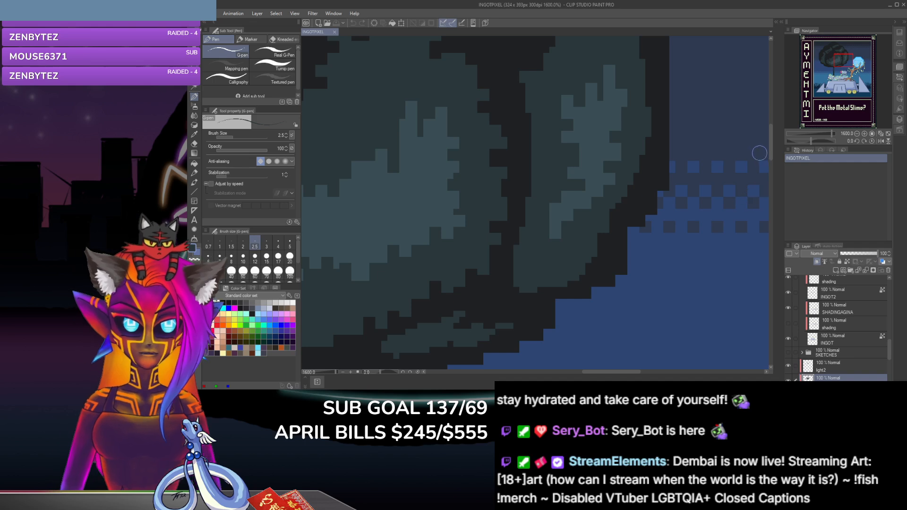
{"action": "left_click_drag", "start_coordinate": [769, 152], "coordinate": [771, 138]}
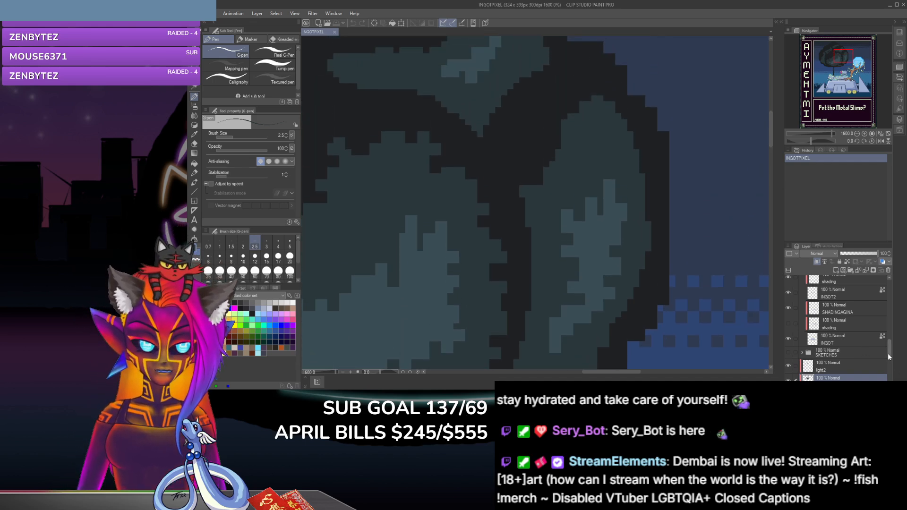
{"action": "mouse_move", "coordinate": [889, 352]}
{"action": "left_mouse_down"}
{"action": "mouse_move", "coordinate": [893, 346]}
{"action": "mouse_move", "coordinate": [896, 366]}
{"action": "left_mouse_up"}
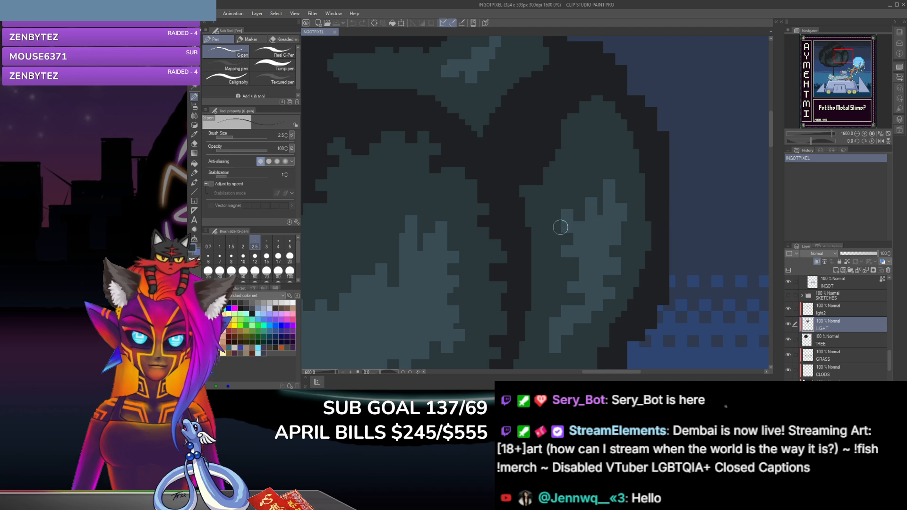
{"action": "left_click", "coordinate": [194, 144]}
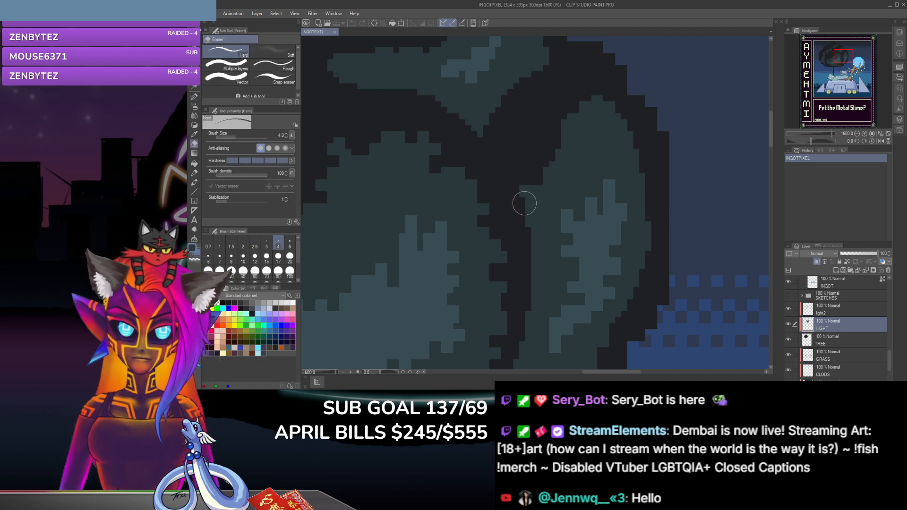
{"action": "left_click", "coordinate": [527, 205]}
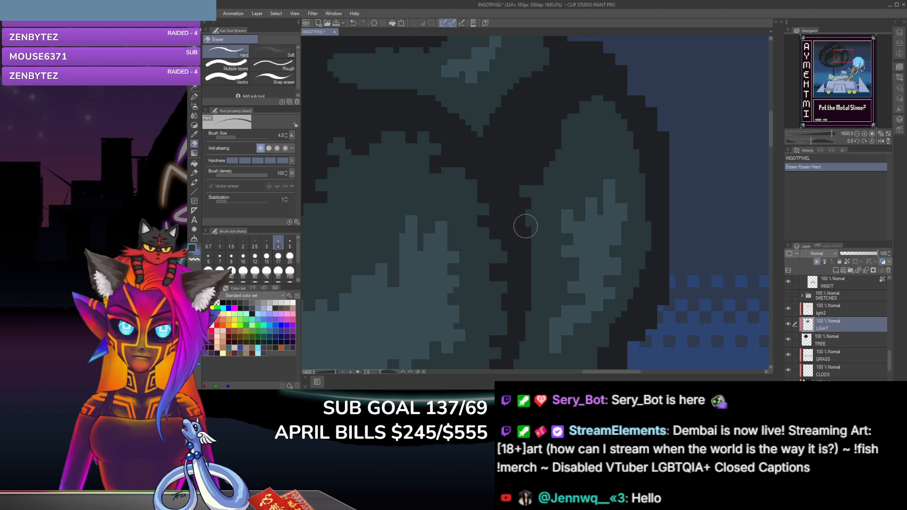
{"action": "left_click", "coordinate": [524, 226]}
{"action": "left_click", "coordinate": [529, 234]}
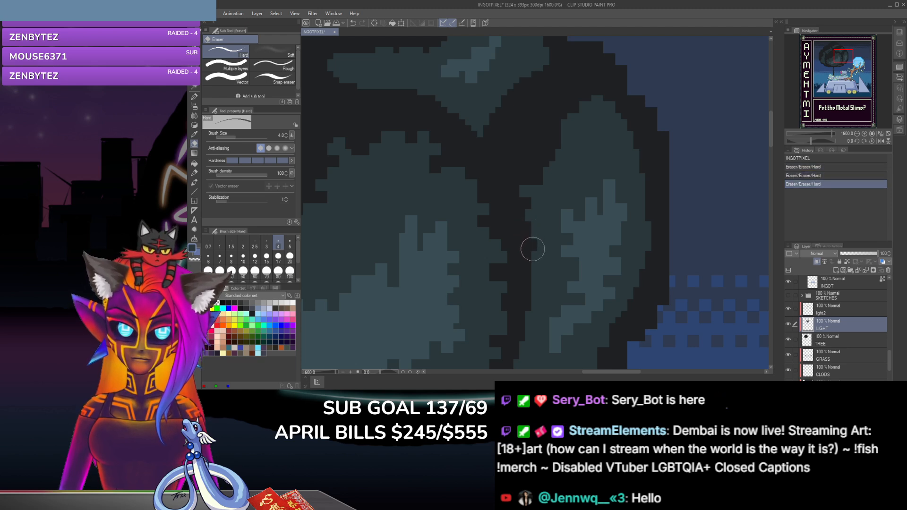
{"action": "left_click", "coordinate": [532, 249]}
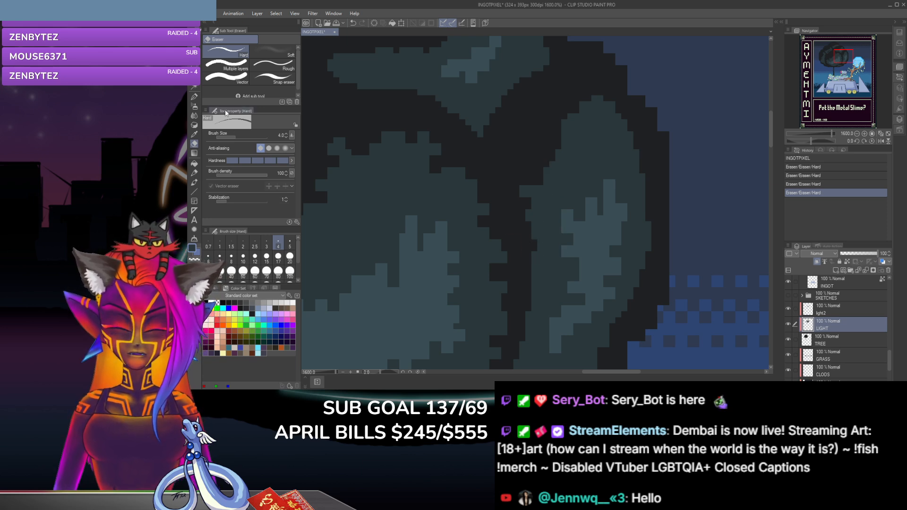
Step: Add a G-pen dab midway down the leaf clump's left edge and carve it back with the hard eraser
{"action": "left_click", "coordinate": [194, 98]}
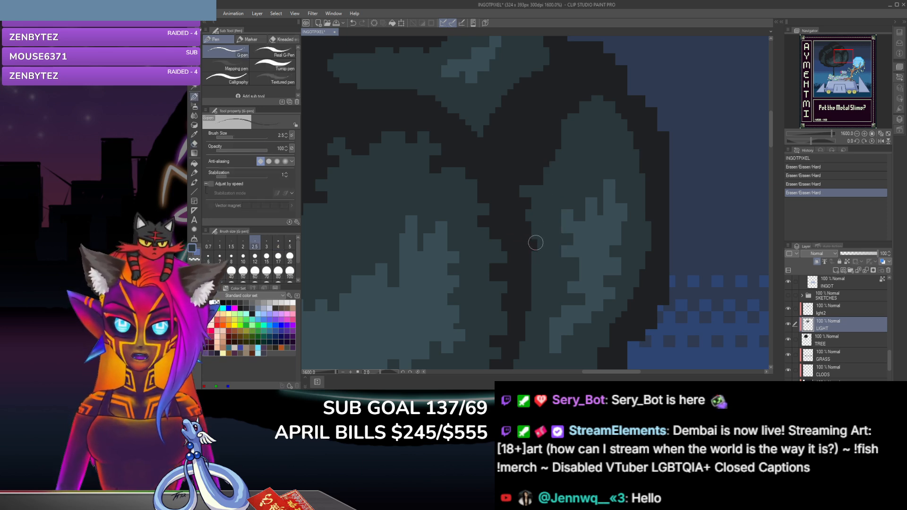
{"action": "left_click", "coordinate": [535, 243]}
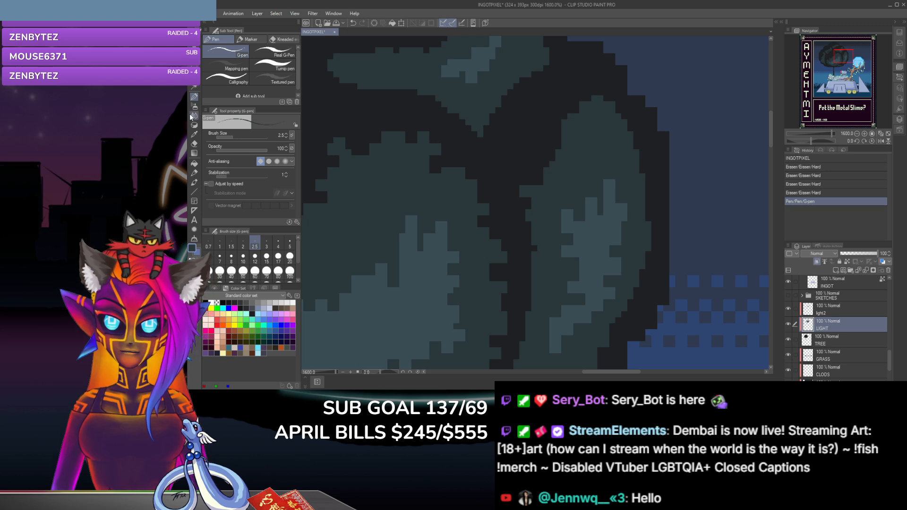
{"action": "left_click", "coordinate": [193, 143]}
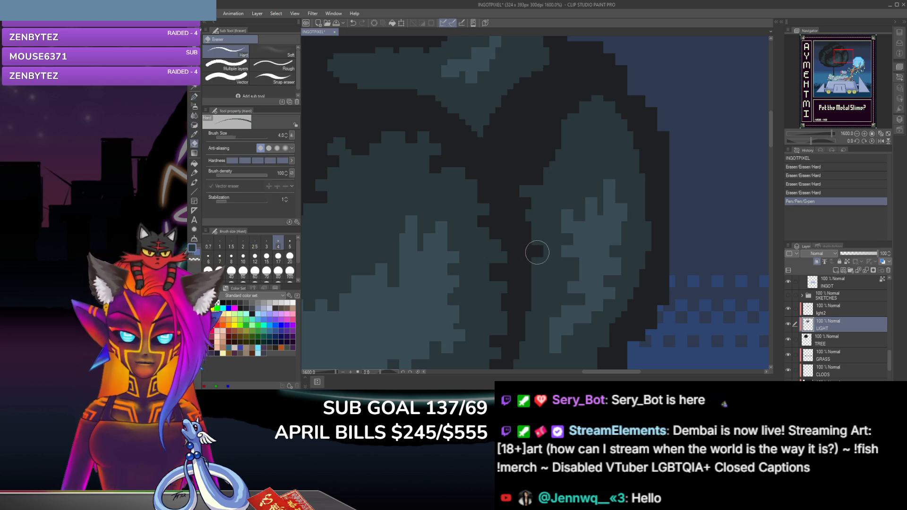
{"action": "left_click_drag", "start_coordinate": [534, 251], "coordinate": [541, 248]}
Step: Reduce the hard eraser to size 1.5 and trim single pixels along the clump's middle and upper left edge
{"action": "key", "text": "bracketleft"}
{"action": "key", "text": "bracketleft"}
{"action": "key", "text": "bracketleft"}
{"action": "key", "text": "bracketleft"}
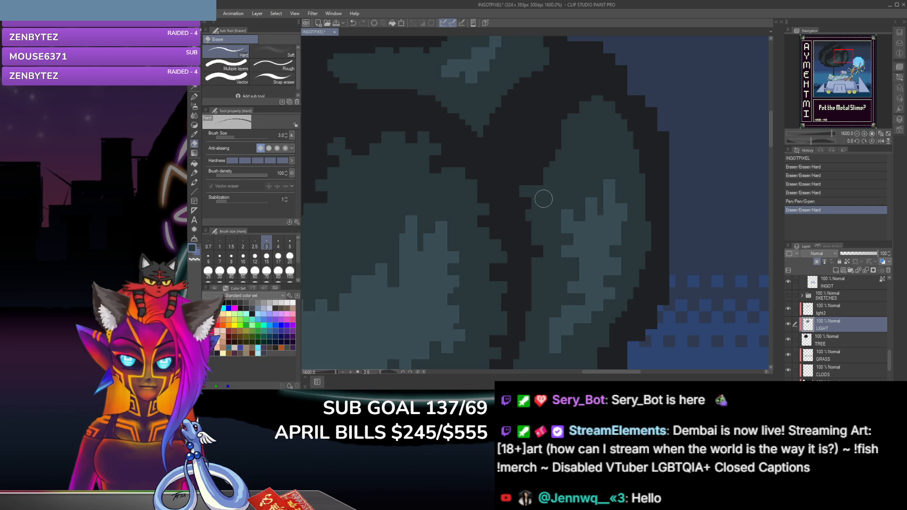
{"action": "left_click", "coordinate": [533, 229]}
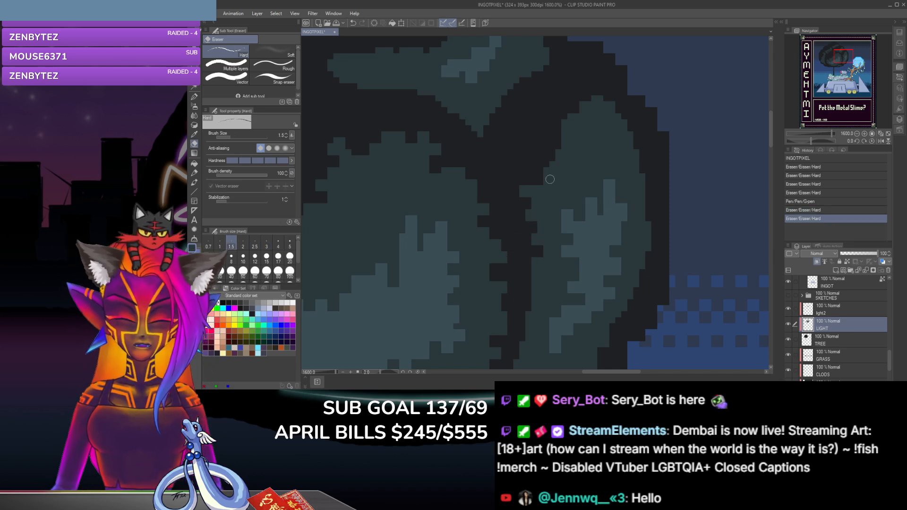
{"action": "left_click", "coordinate": [543, 172]}
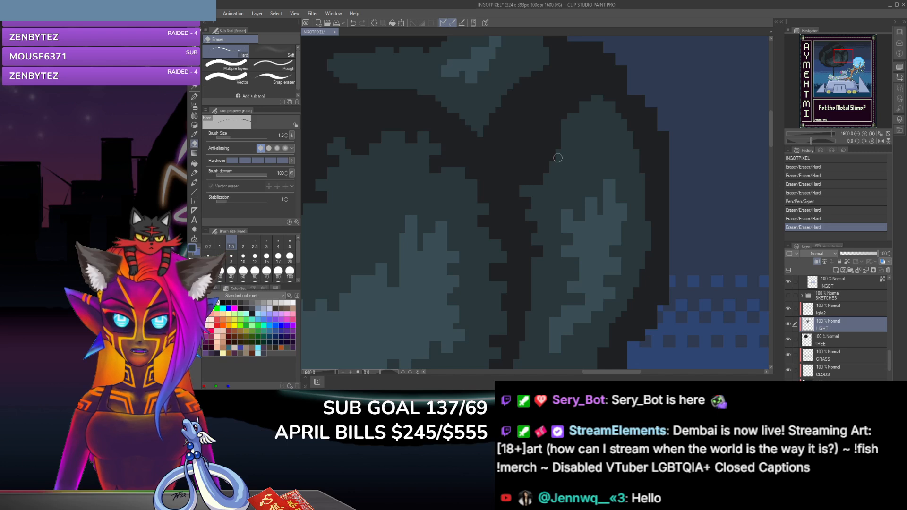
Step: Extend the clump's upper left edge with two size 2.5 G-pen dabs and erase a pixel near its upper corner
{"action": "left_click", "coordinate": [195, 96]}
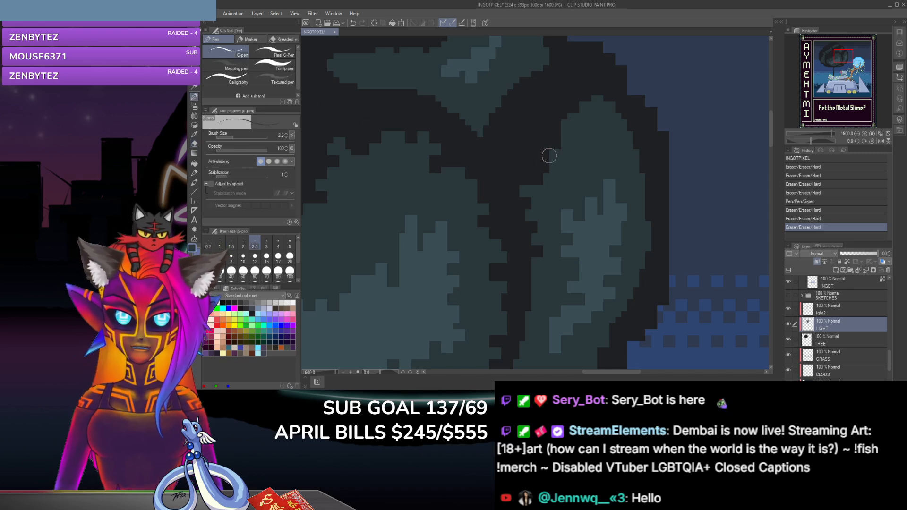
{"action": "left_click", "coordinate": [549, 156]}
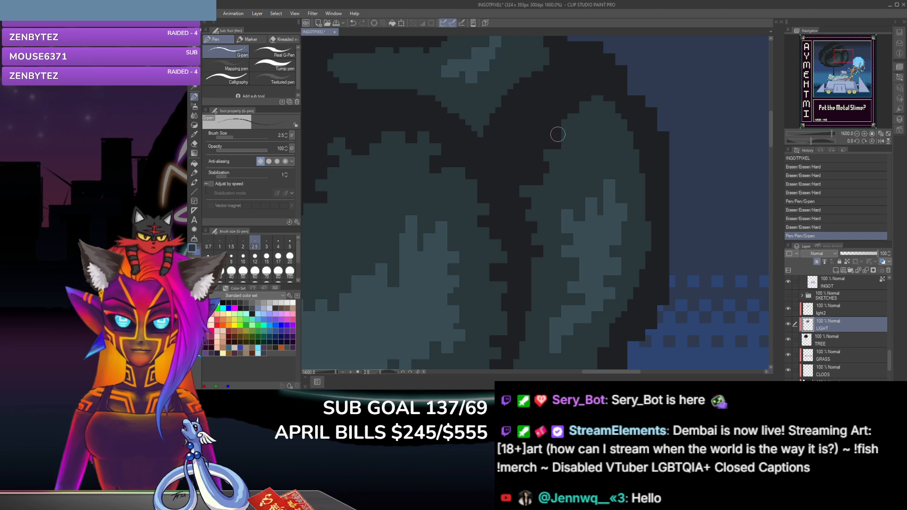
{"action": "left_click", "coordinate": [557, 129]}
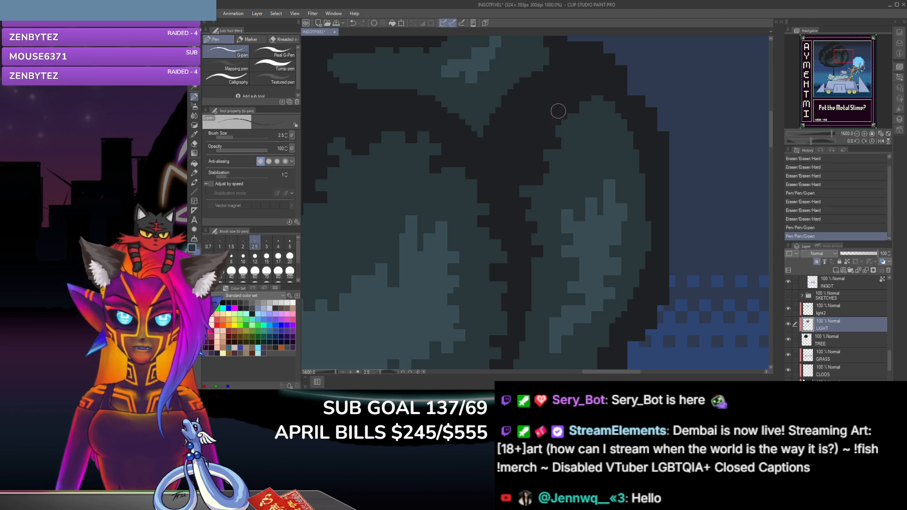
{"action": "left_click", "coordinate": [194, 144]}
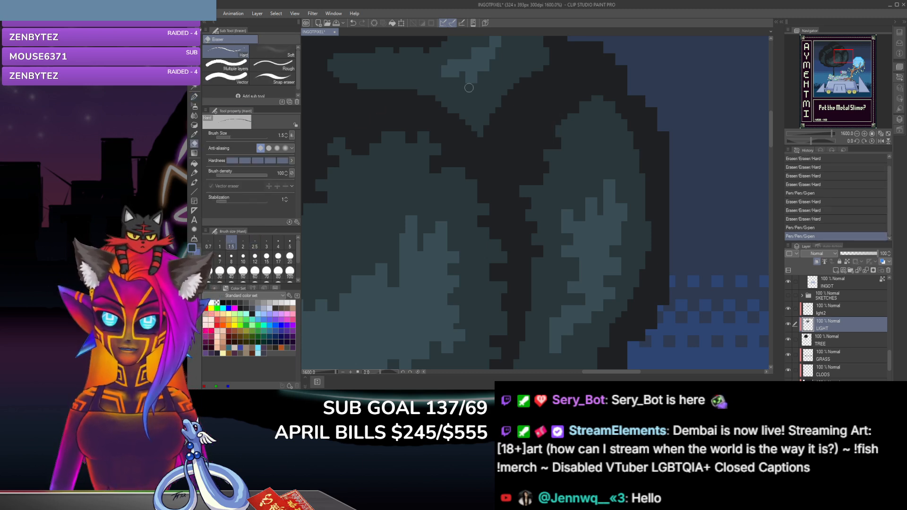
{"action": "left_click", "coordinate": [563, 120]}
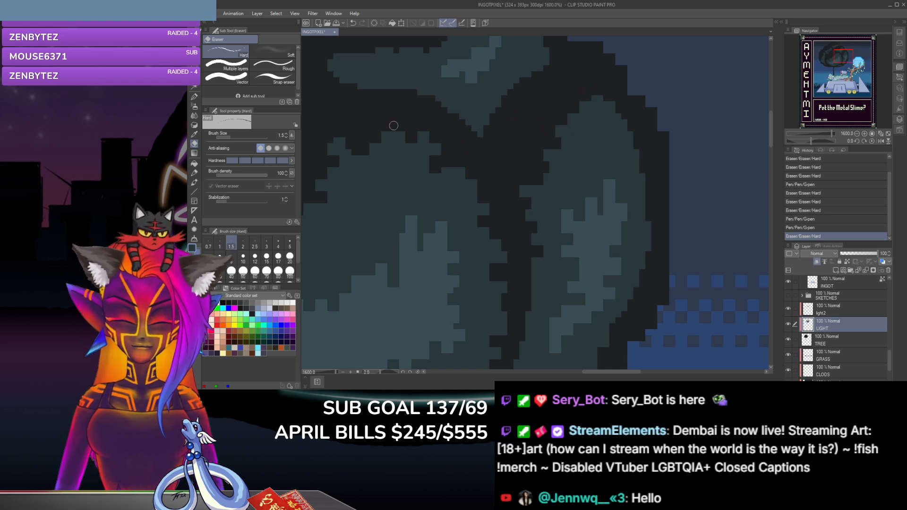
Step: Dab G-pen color just left of the clump's tip and erase pixels around it to form a jagged leaf edge
{"action": "left_click", "coordinate": [194, 98]}
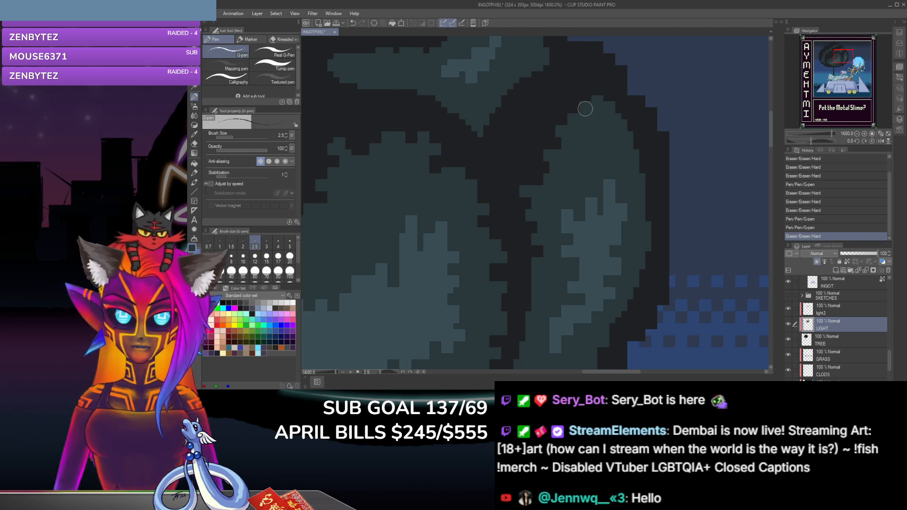
{"action": "left_click", "coordinate": [580, 108]}
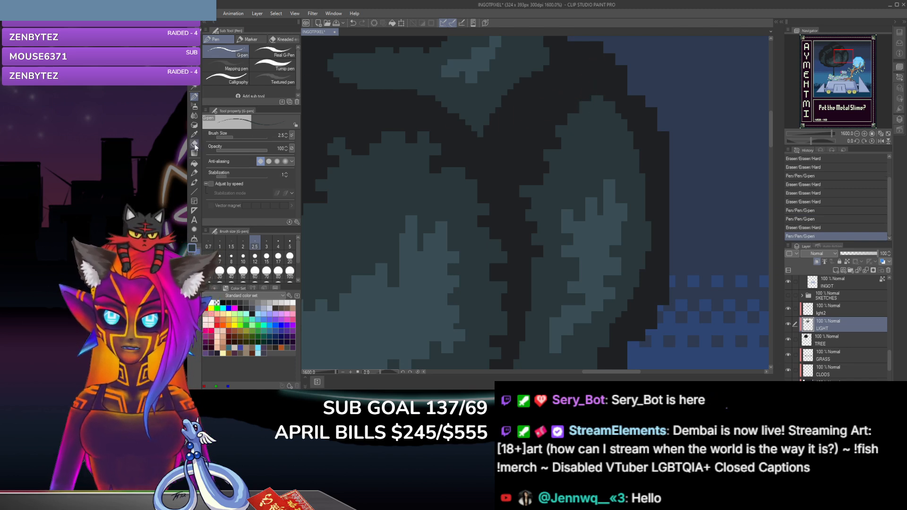
{"action": "left_click", "coordinate": [194, 144]}
{"action": "left_click", "coordinate": [582, 106]}
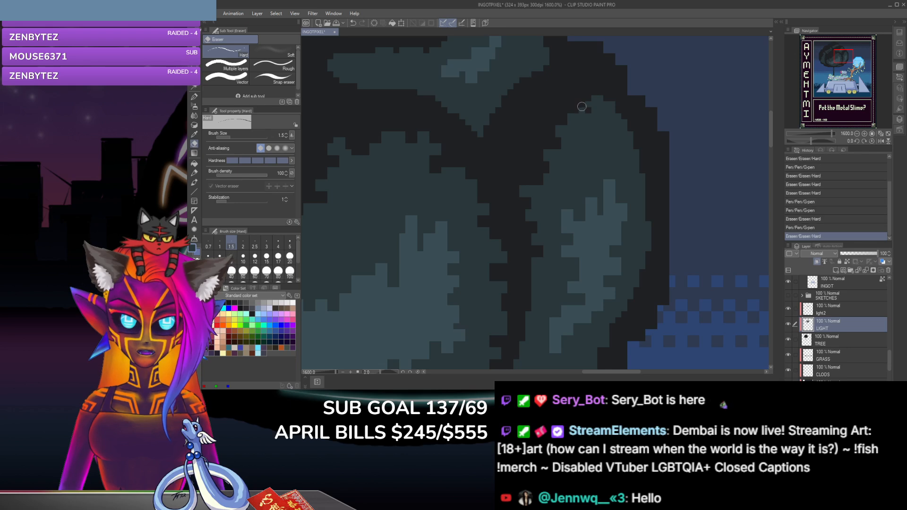
{"action": "left_click", "coordinate": [584, 107]}
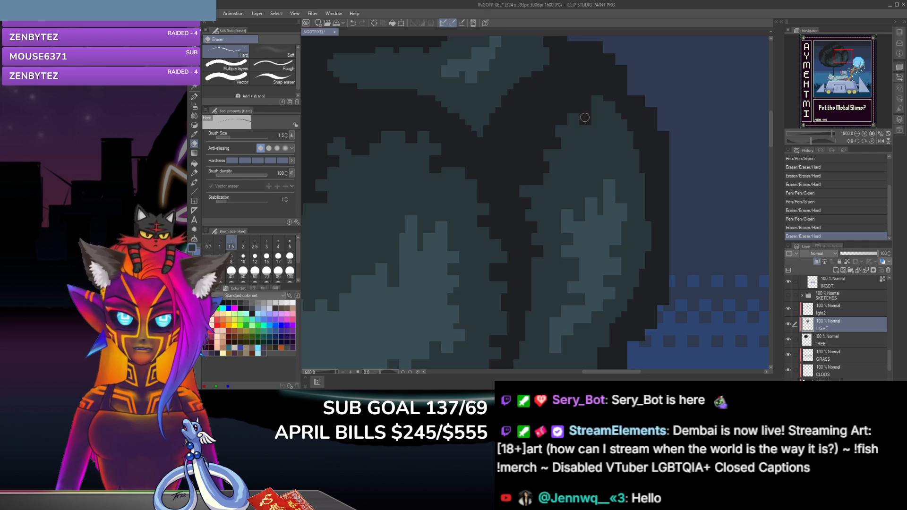
{"action": "left_click", "coordinate": [586, 118]}
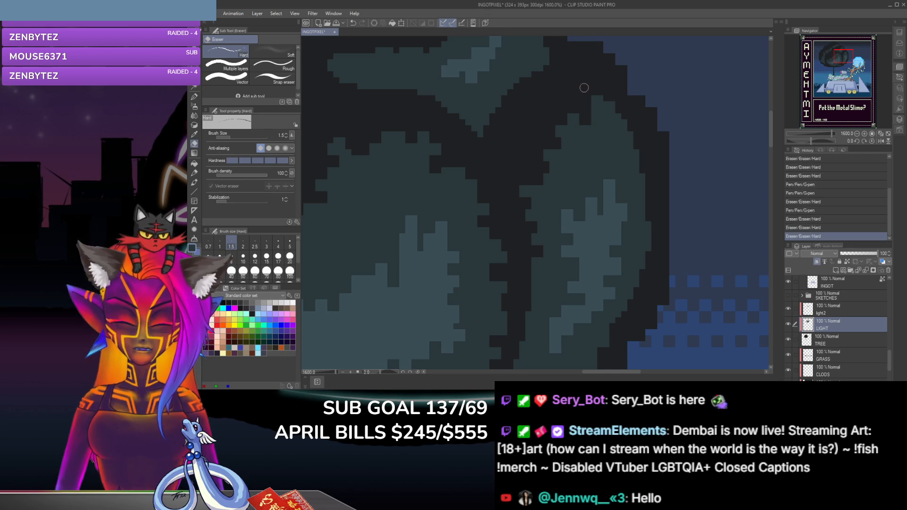
Step: Build up the clump's tip with two G-pen dabs and notch it with the size 1.5 eraser
{"action": "left_click", "coordinate": [194, 97]}
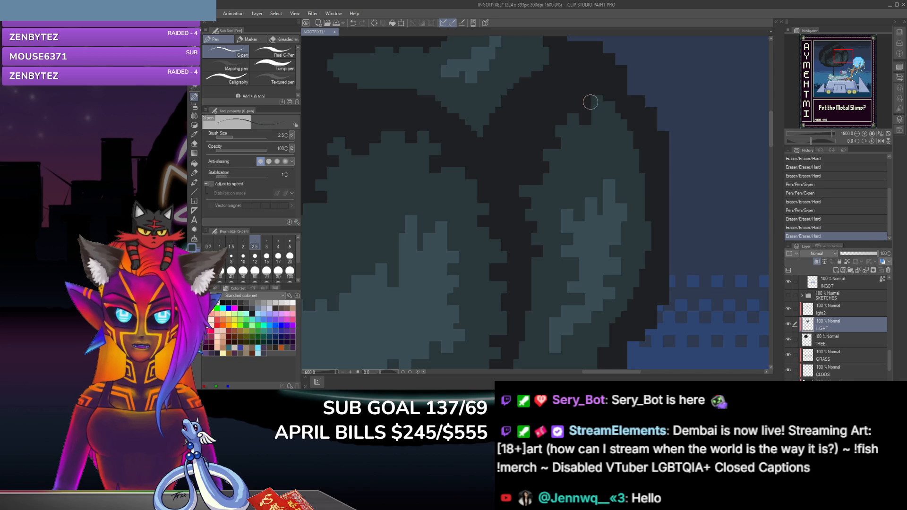
{"action": "left_click", "coordinate": [591, 103]}
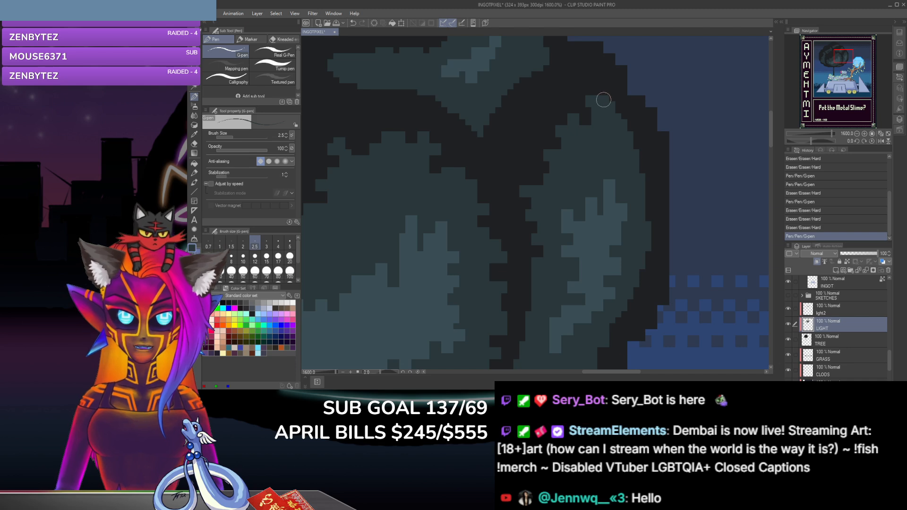
{"action": "left_click", "coordinate": [599, 99]}
{"action": "left_click", "coordinate": [194, 143]}
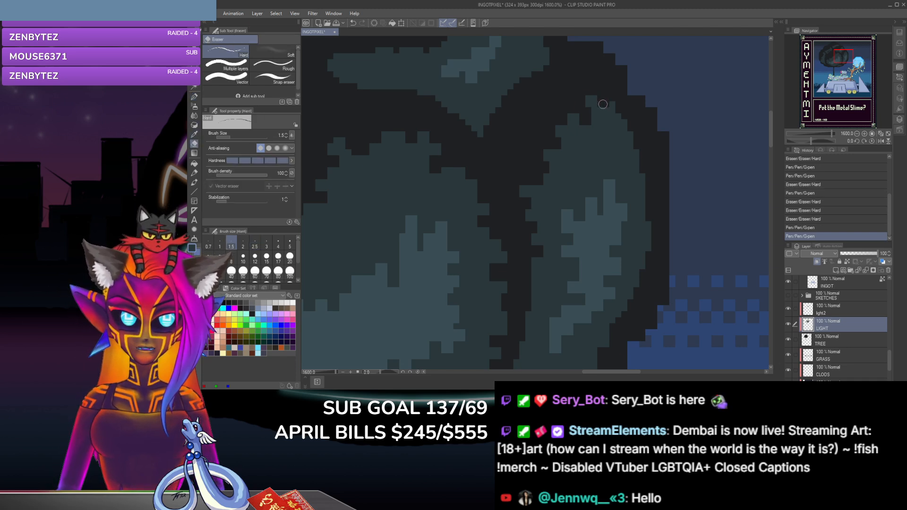
{"action": "left_click", "coordinate": [599, 100]}
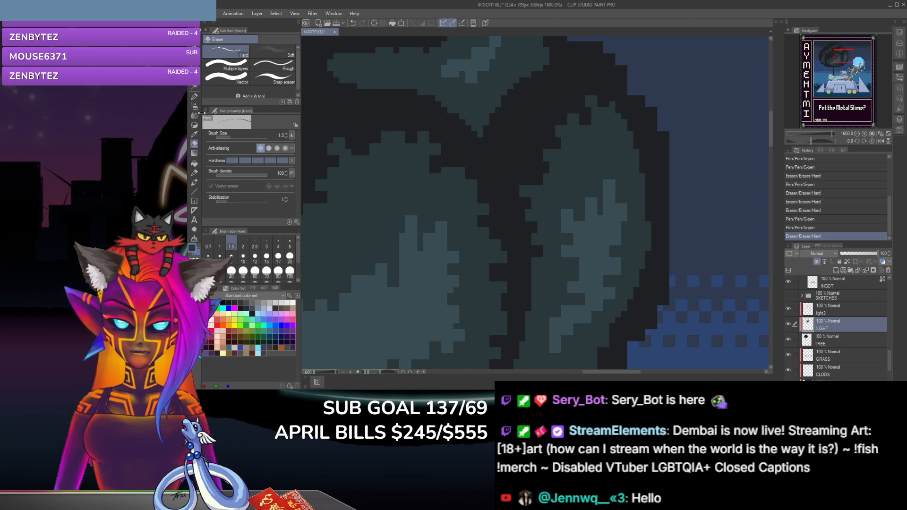
Step: Add a G-pen dab right of the clump's tip and erase excess pixels there and on the upper left edge
{"action": "left_click", "coordinate": [194, 97]}
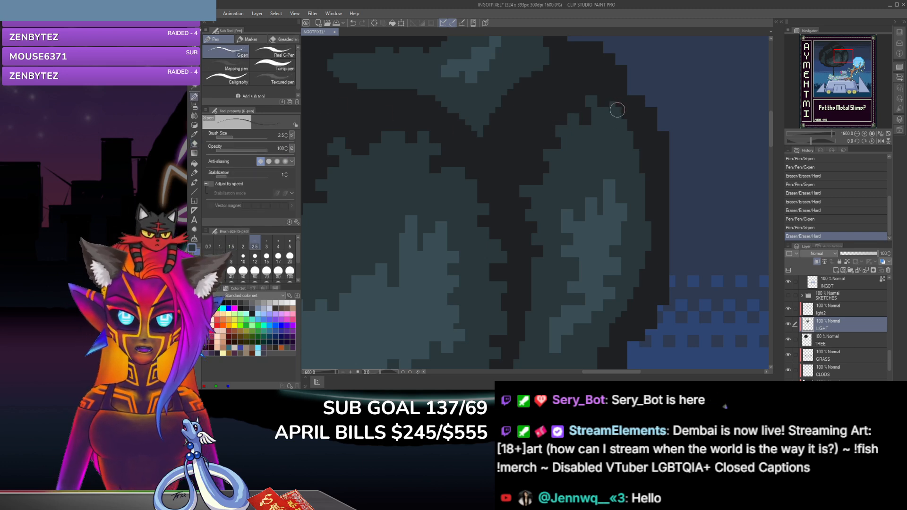
{"action": "left_click", "coordinate": [617, 105]}
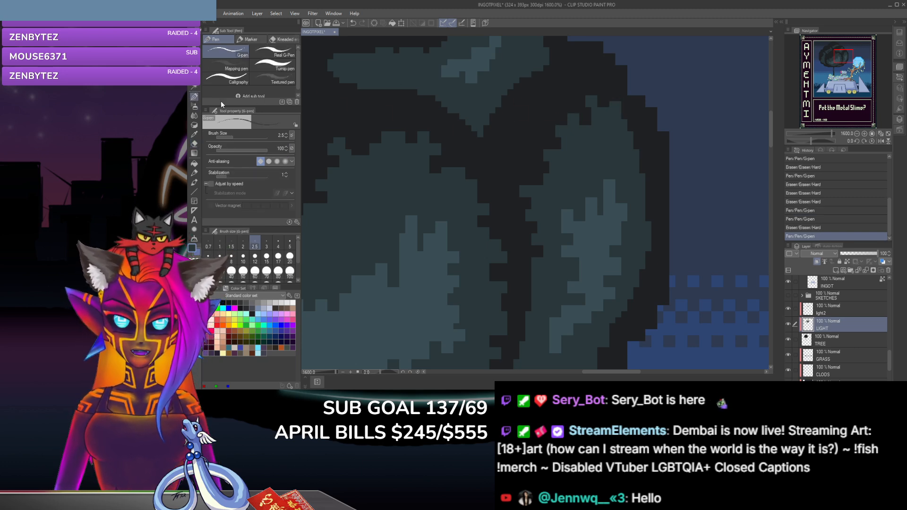
{"action": "left_click", "coordinate": [195, 144]}
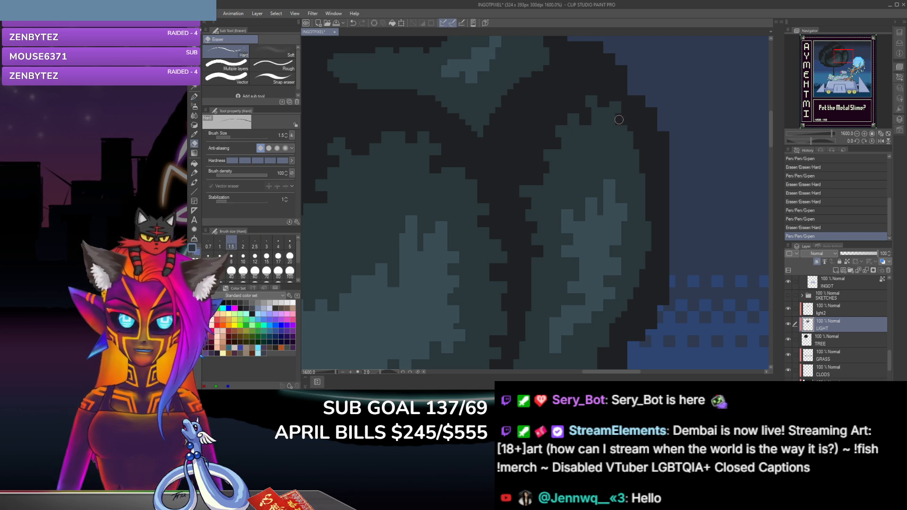
{"action": "left_click", "coordinate": [599, 155]}
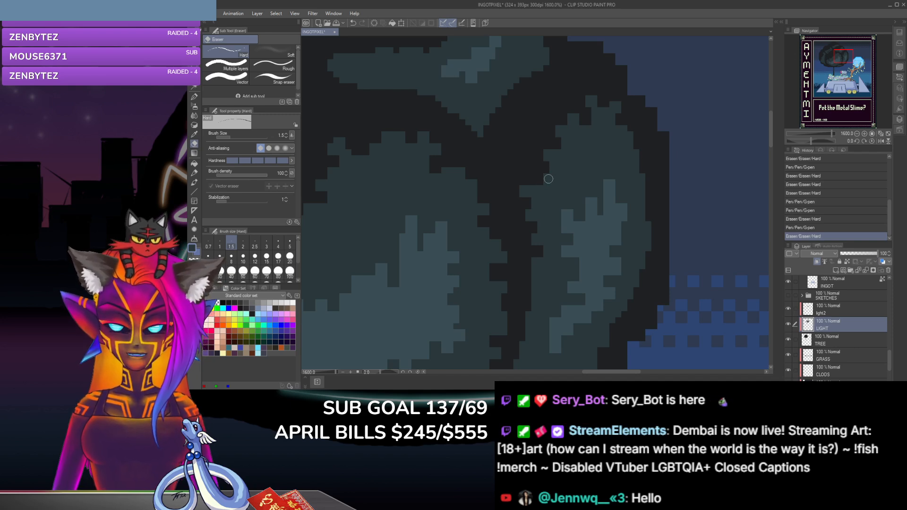
{"action": "left_click", "coordinate": [544, 175]}
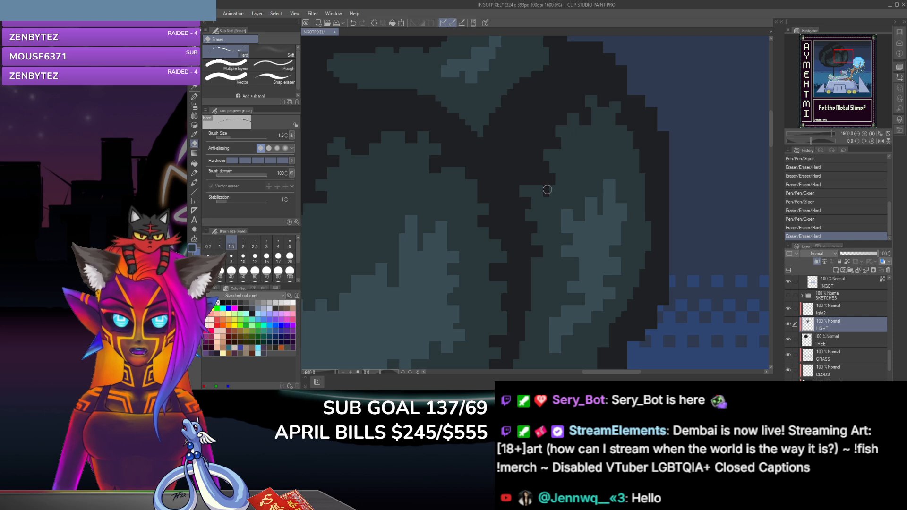
Step: Erase stray pixels on the right leaf clump's upper left edge, add a G-pen dab on its upper right edge and notch below it
{"action": "left_click", "coordinate": [542, 190]}
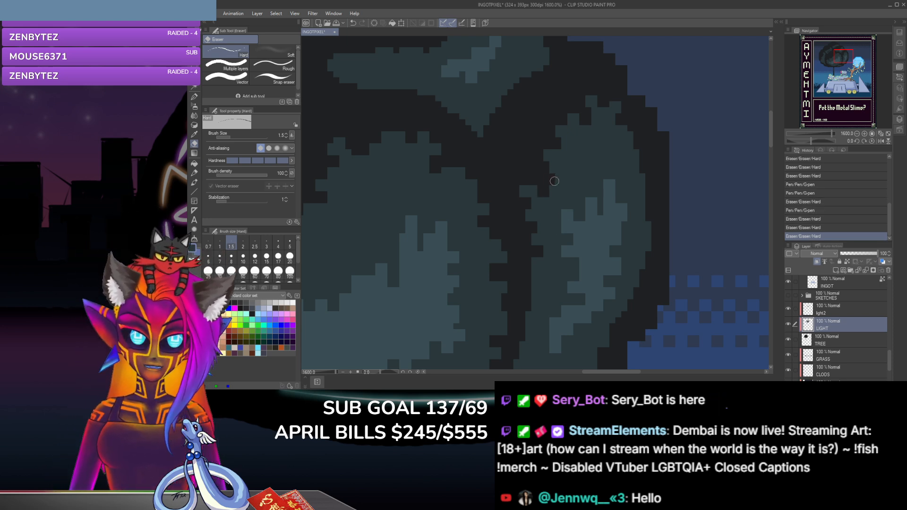
{"action": "left_click", "coordinate": [557, 180]}
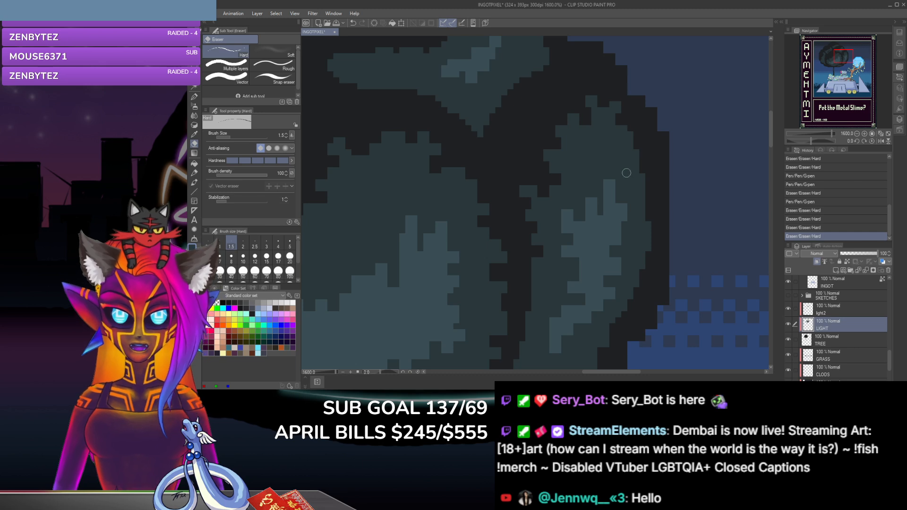
{"action": "left_click", "coordinate": [193, 96]}
{"action": "left_click", "coordinate": [628, 132]}
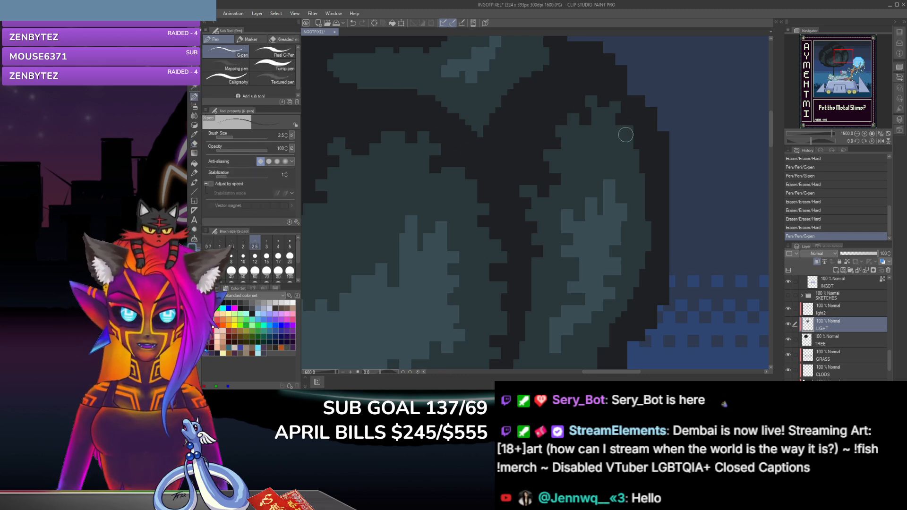
{"action": "left_click", "coordinate": [194, 144]}
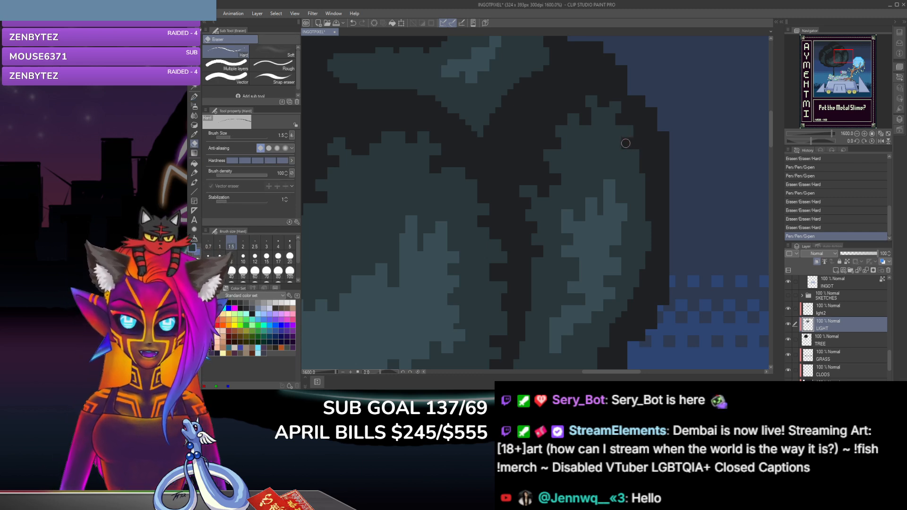
{"action": "left_click", "coordinate": [630, 150]}
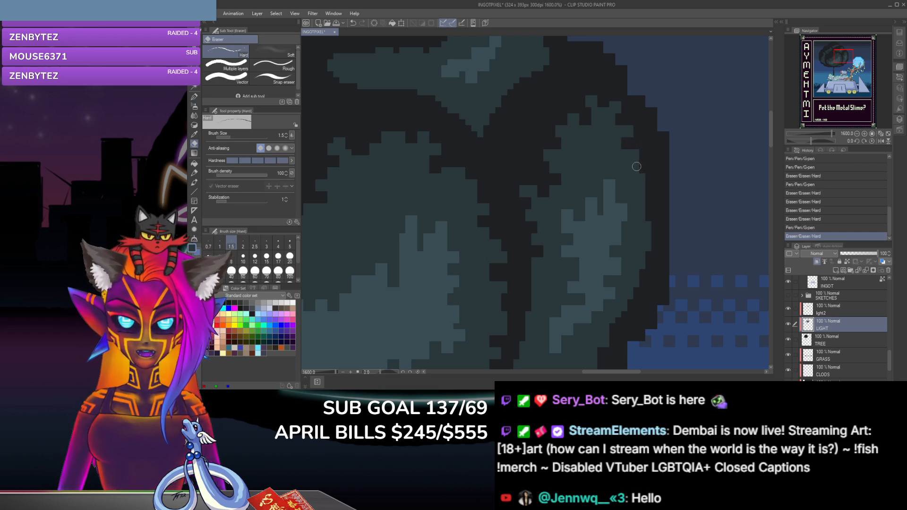
{"action": "left_click", "coordinate": [627, 151]}
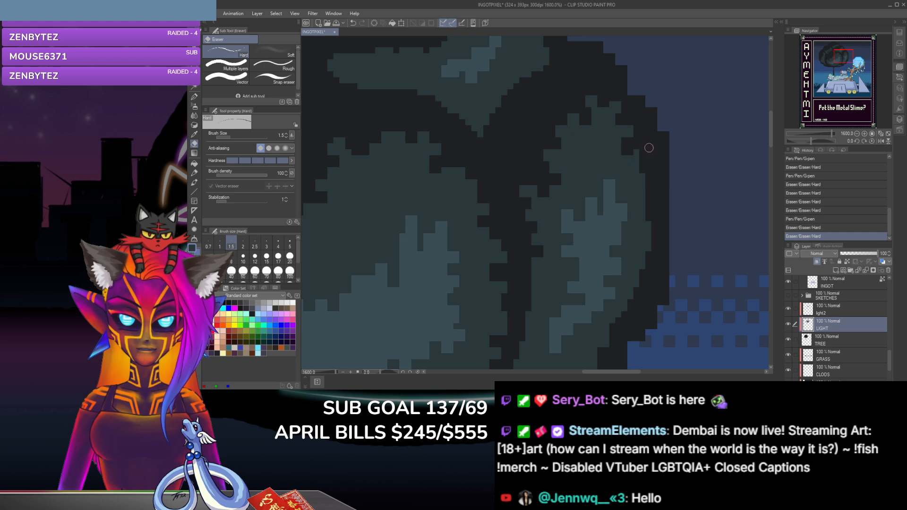
Step: Add two size 2.5 G-pen dabs down the clump's upper right edge and notch below each with the size 1.5 eraser
{"action": "left_click", "coordinate": [194, 96]}
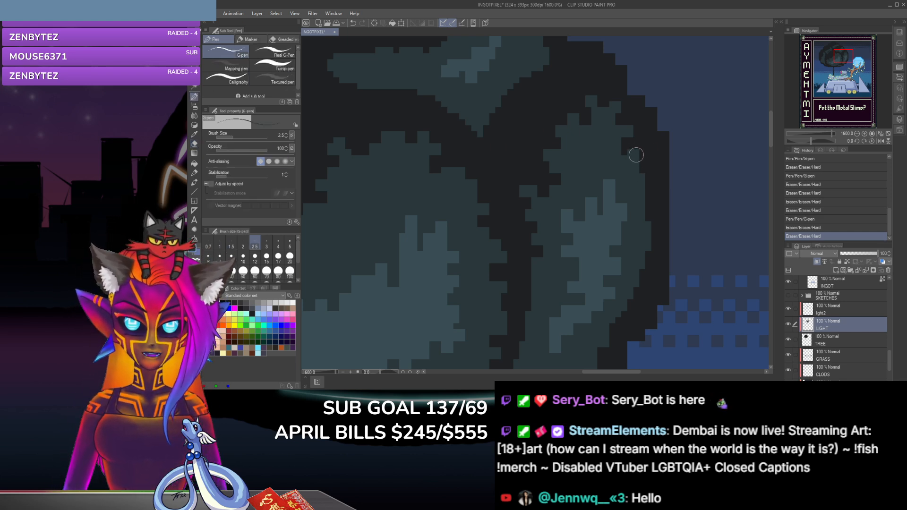
{"action": "left_click", "coordinate": [636, 156]}
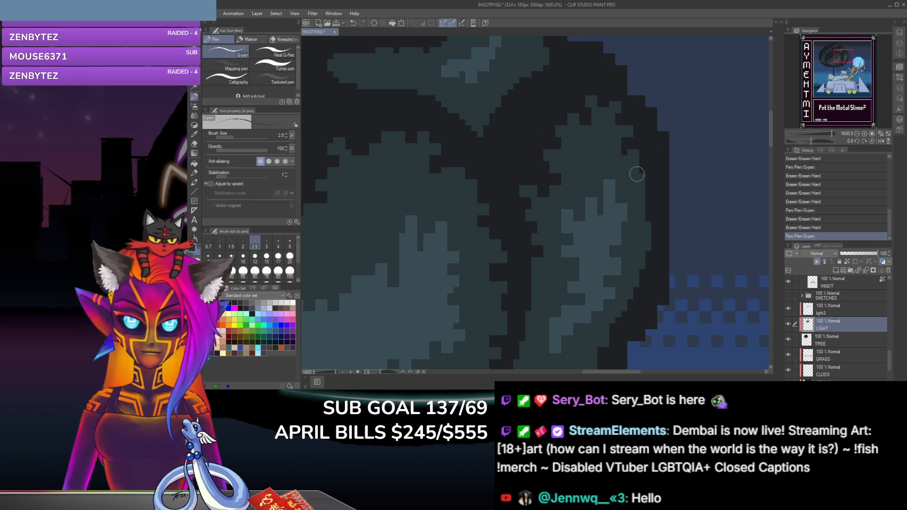
{"action": "left_click", "coordinate": [194, 144]}
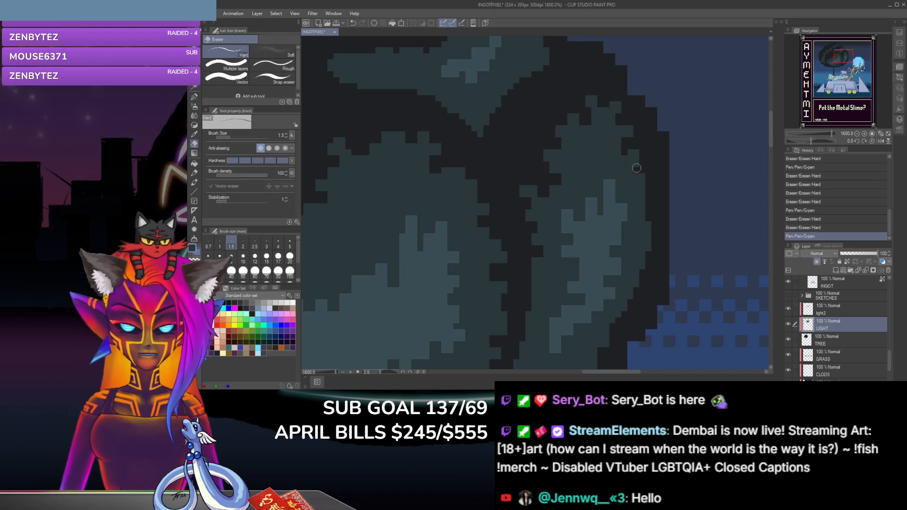
{"action": "left_click", "coordinate": [634, 176]}
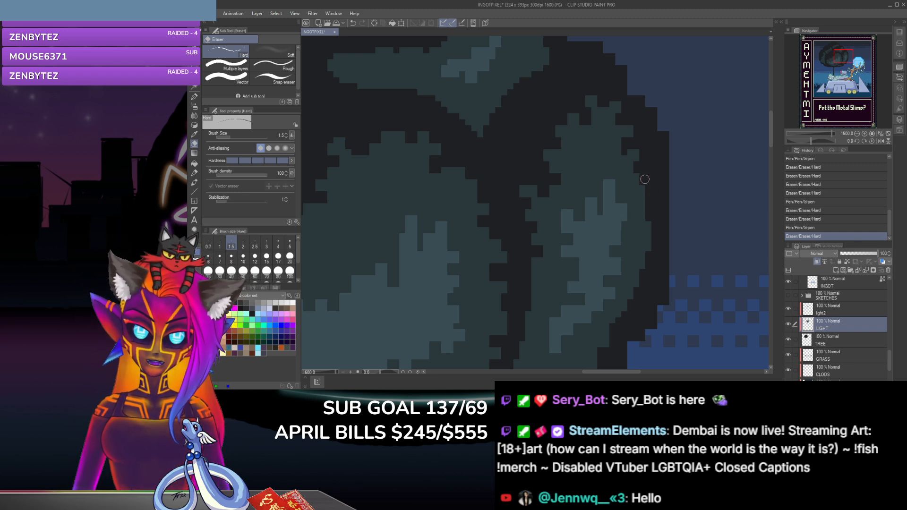
{"action": "left_click", "coordinate": [607, 188]}
{"action": "left_click", "coordinate": [194, 97]}
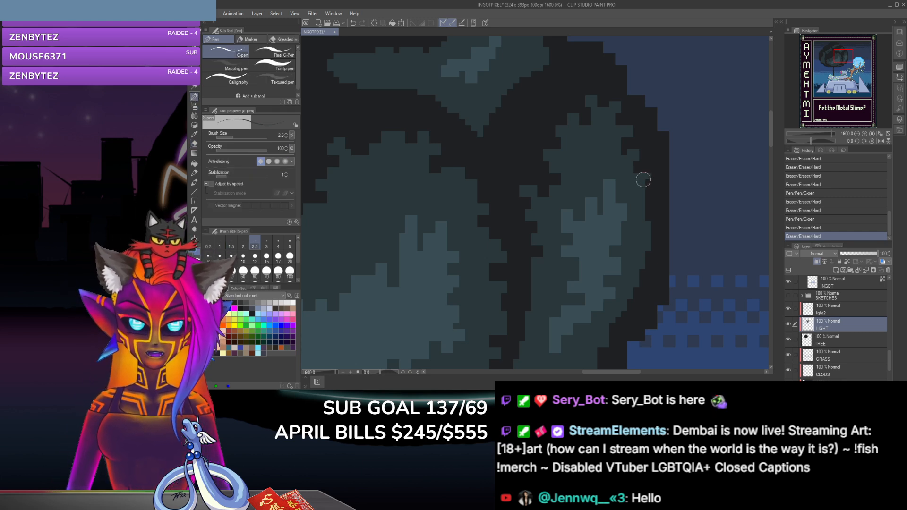
{"action": "left_click", "coordinate": [583, 186]}
{"action": "left_click", "coordinate": [194, 143]}
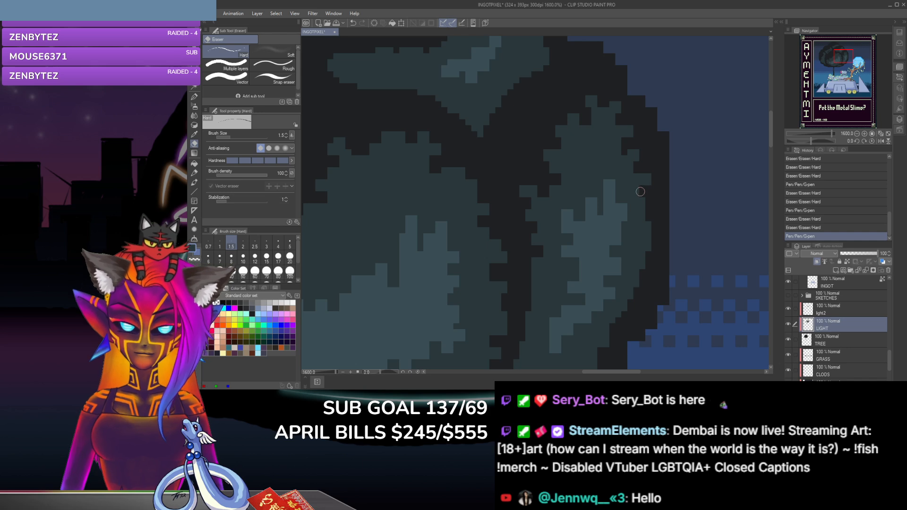
{"action": "left_click", "coordinate": [638, 202]}
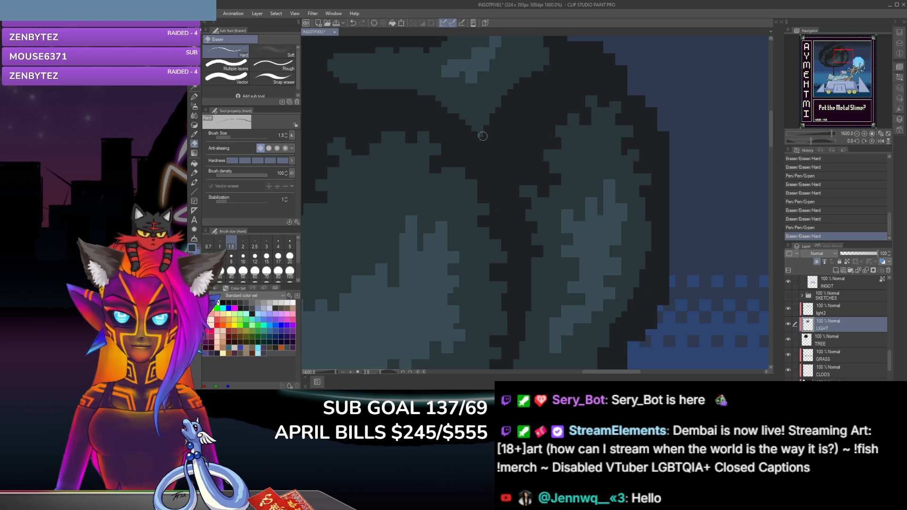
Step: Extend the middle of the clump's right edge with two G-pen dabs and erase pixels just below them
{"action": "left_click", "coordinate": [194, 96]}
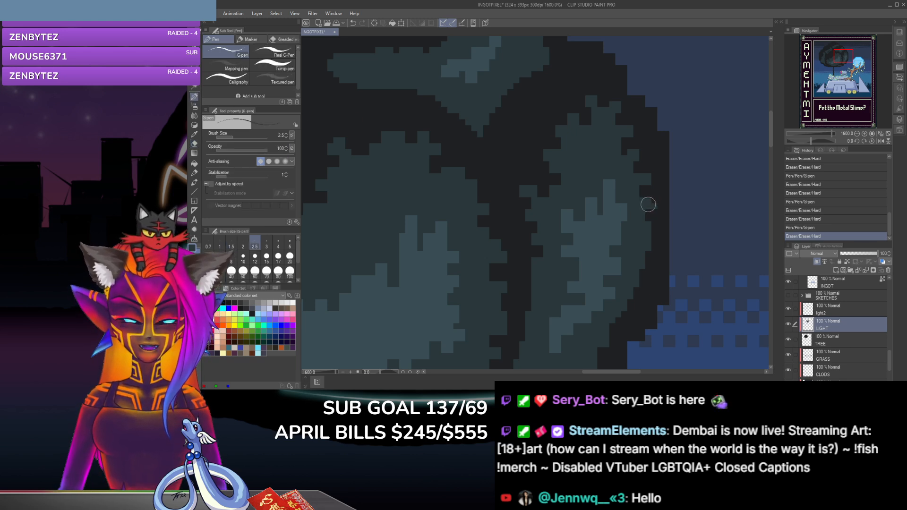
{"action": "left_click", "coordinate": [650, 203]}
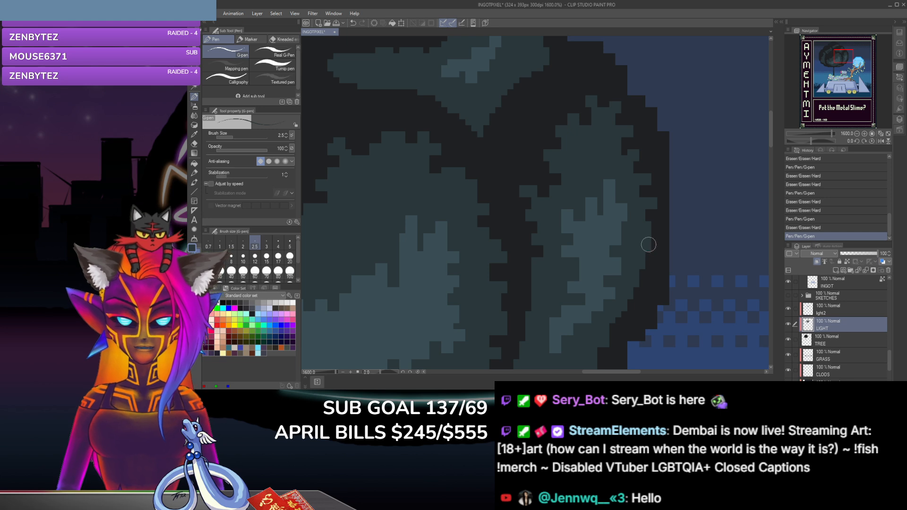
{"action": "left_click", "coordinate": [651, 222]}
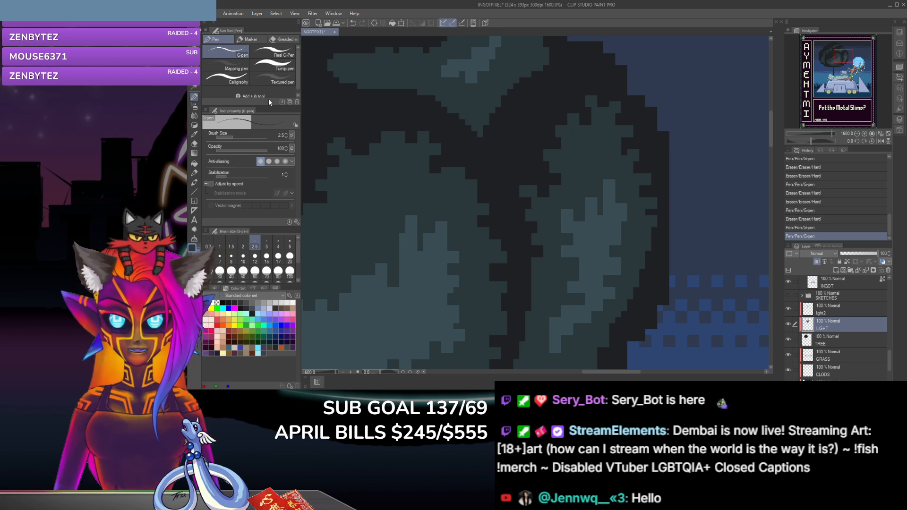
{"action": "left_click", "coordinate": [194, 144]}
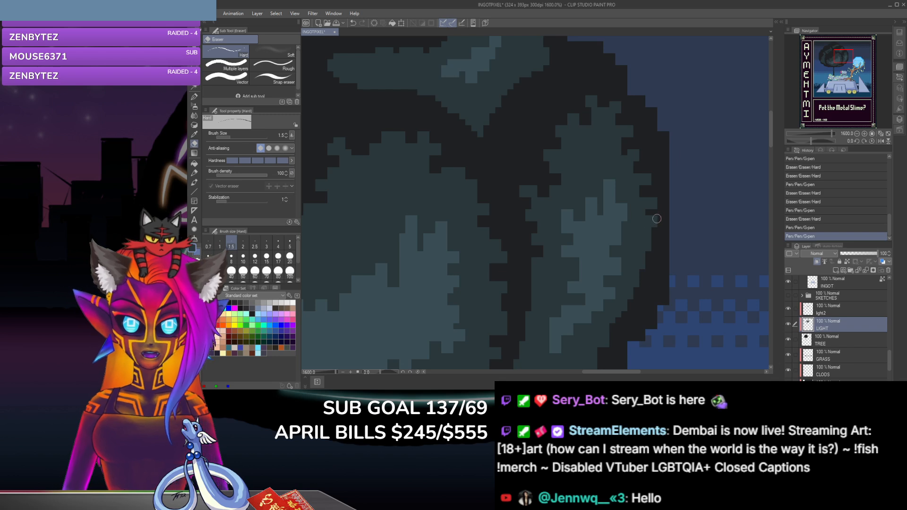
{"action": "left_click", "coordinate": [655, 231]}
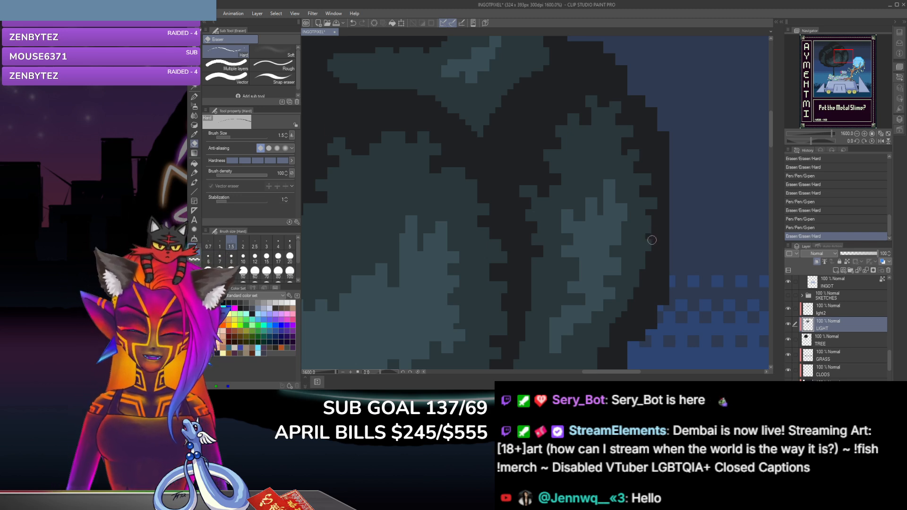
{"action": "left_click", "coordinate": [649, 240]}
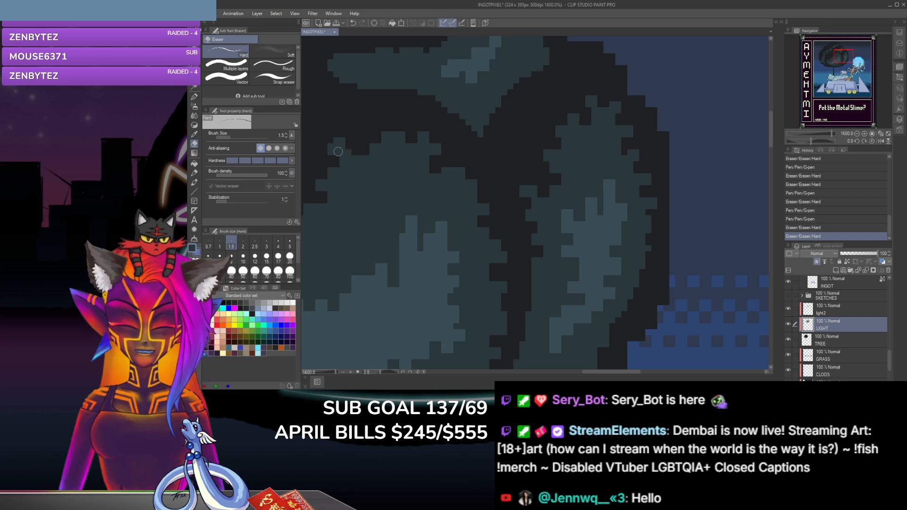
Step: Dab one G-pen leaf point below the middle of the clump's right edge and erase a notch beneath it
{"action": "left_click", "coordinate": [194, 97]}
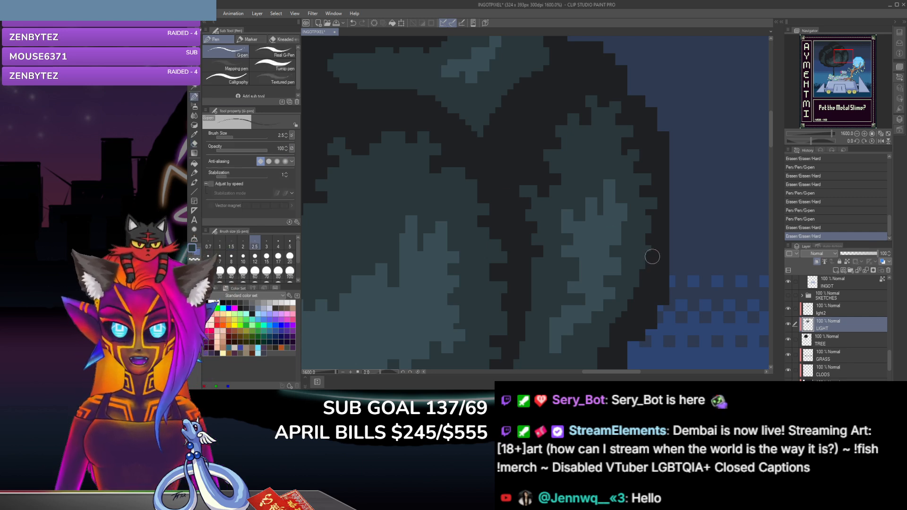
{"action": "left_click", "coordinate": [651, 255]}
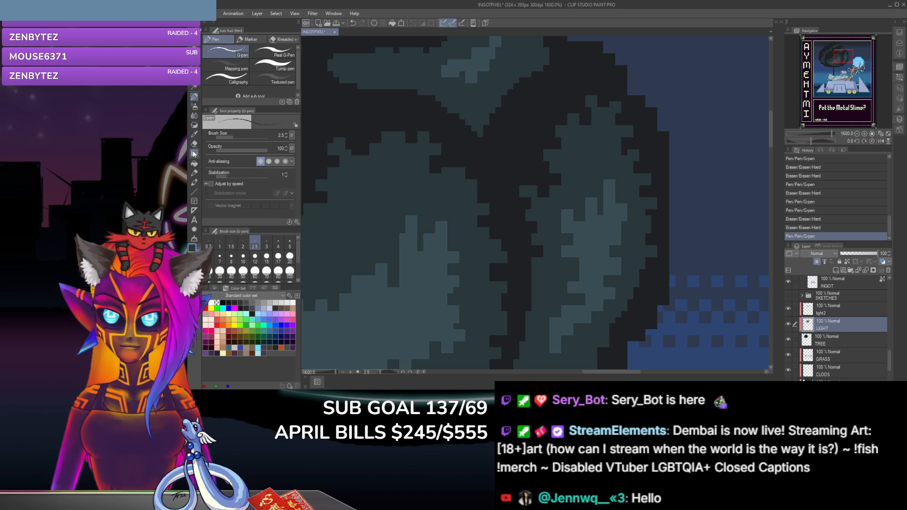
{"action": "left_click", "coordinate": [196, 142]}
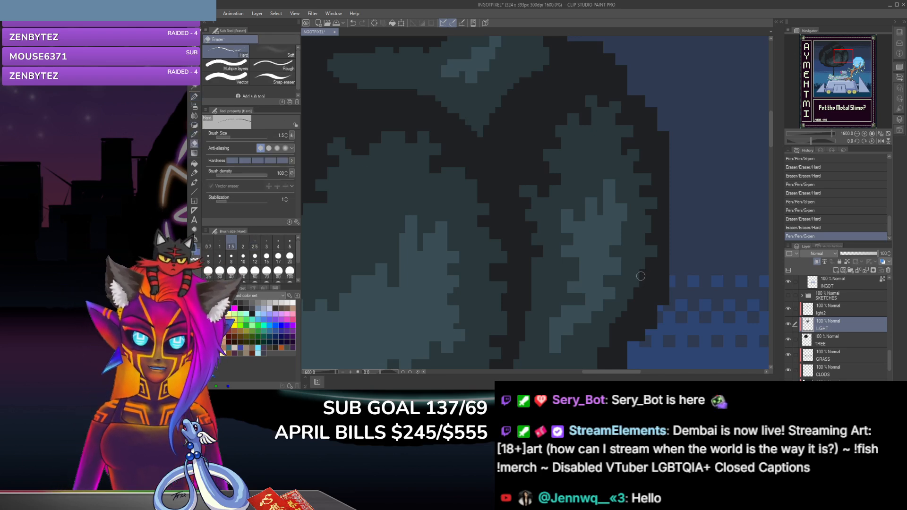
{"action": "left_click", "coordinate": [644, 273]}
Step: Build out the clump's lower right edge with four size 2.5 G-pen dabs stepping down and inward
{"action": "key", "text": "p"}
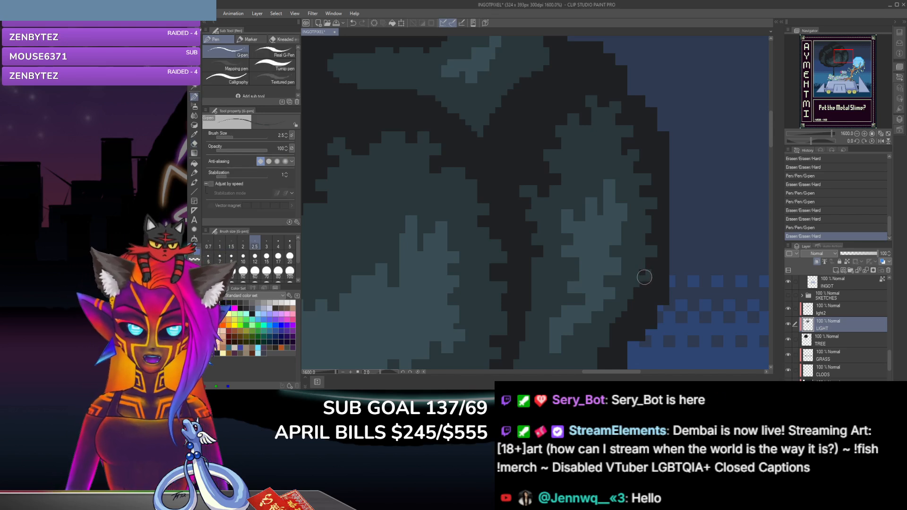
{"action": "left_click", "coordinate": [643, 280]}
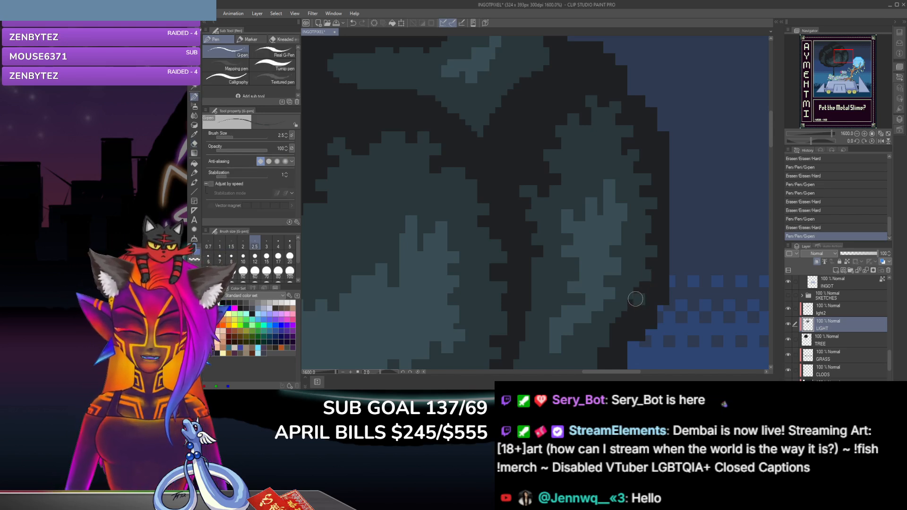
{"action": "left_click", "coordinate": [635, 302]}
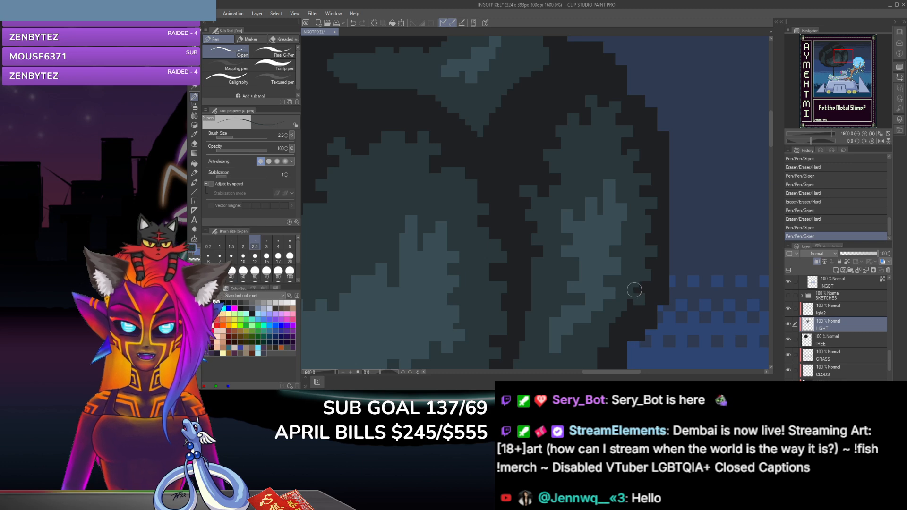
{"action": "left_click", "coordinate": [634, 289]}
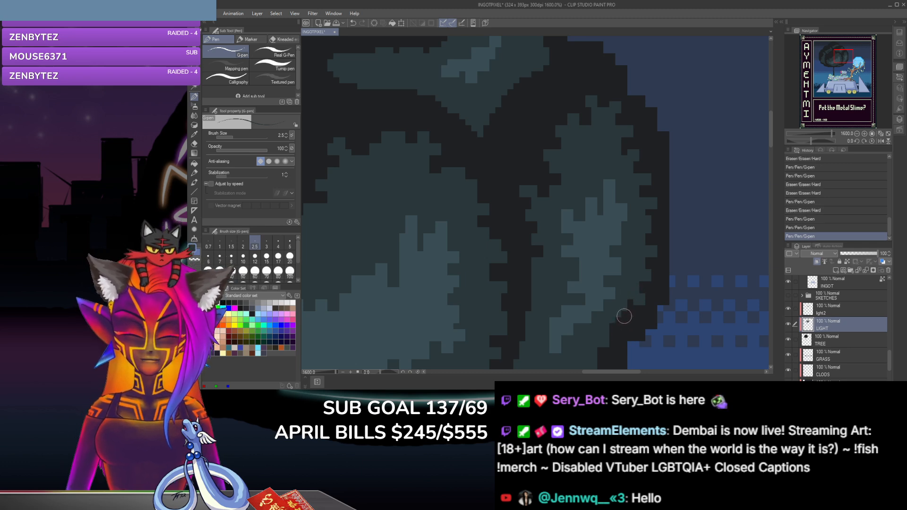
{"action": "left_click", "coordinate": [624, 321]}
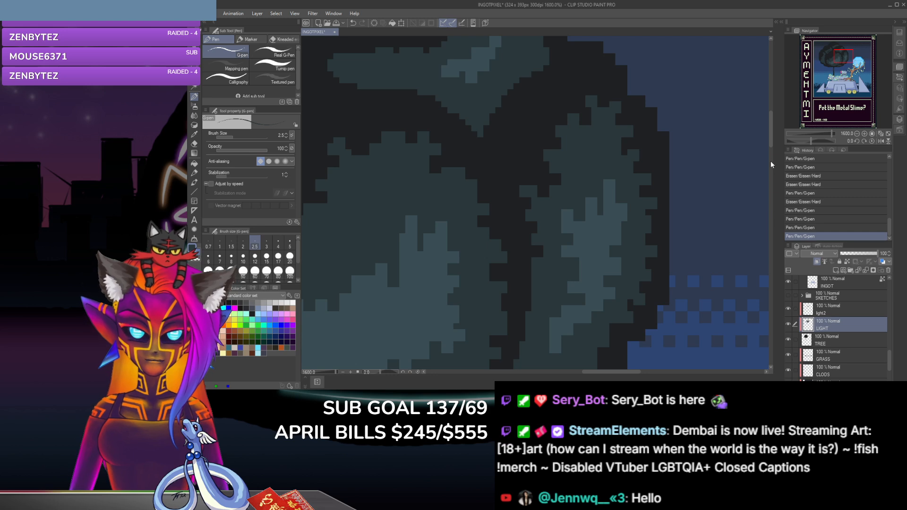
Step: Add three G-pen dabs near the clump's lower right end and trim beneath them with the size 1.5 eraser
{"action": "scroll", "coordinate": [755, 158], "scroll_direction": "down", "scroll_amount": 3}
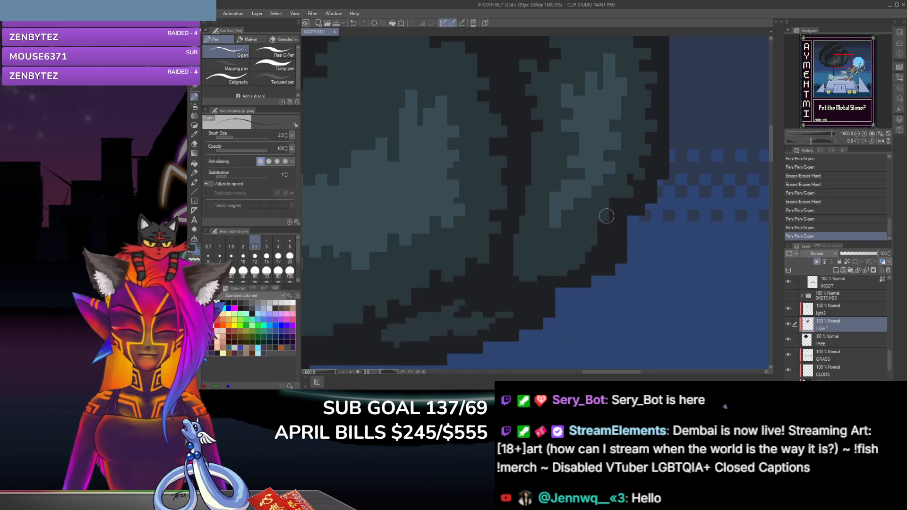
{"action": "left_click", "coordinate": [601, 236]}
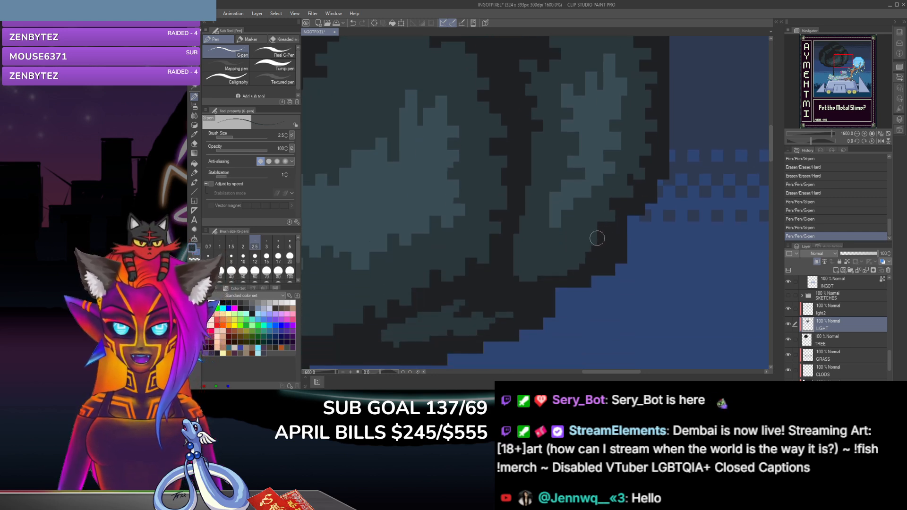
{"action": "left_click", "coordinate": [597, 243]}
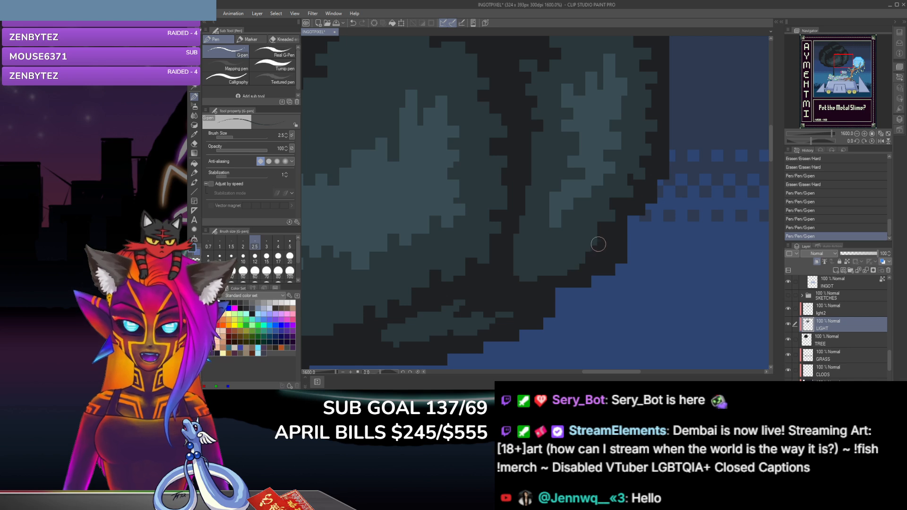
{"action": "left_click", "coordinate": [600, 244]}
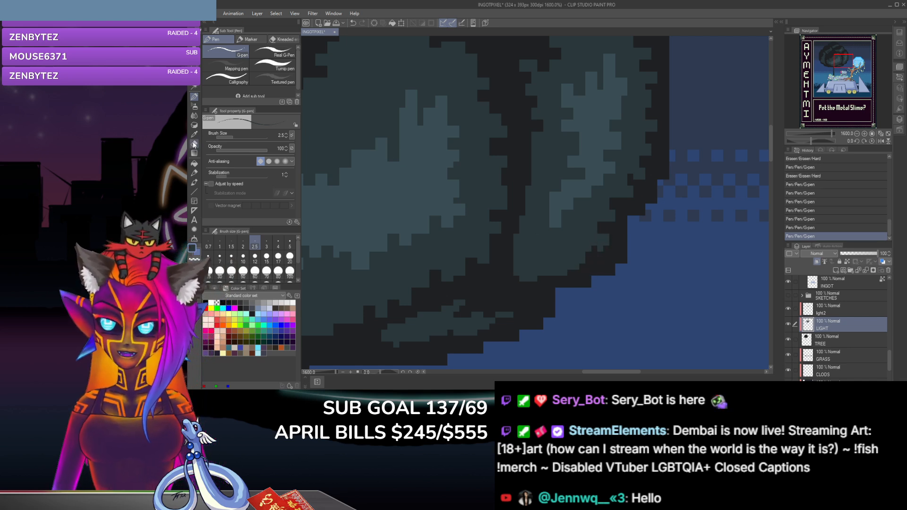
{"action": "left_click", "coordinate": [194, 144]}
{"action": "left_click", "coordinate": [598, 251]}
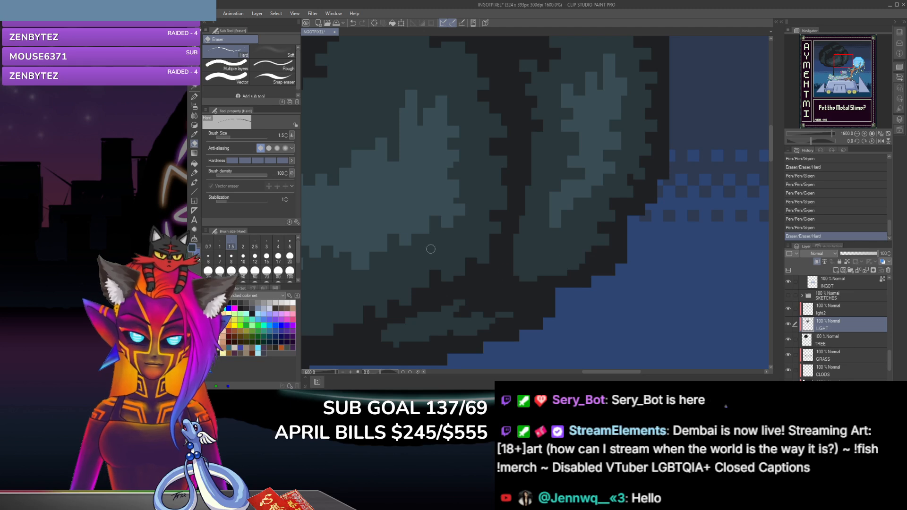
Step: Place two more size 2.5 G-pen dabs at the bottom right corner of the clump to form another leaf point
{"action": "key", "text": "p"}
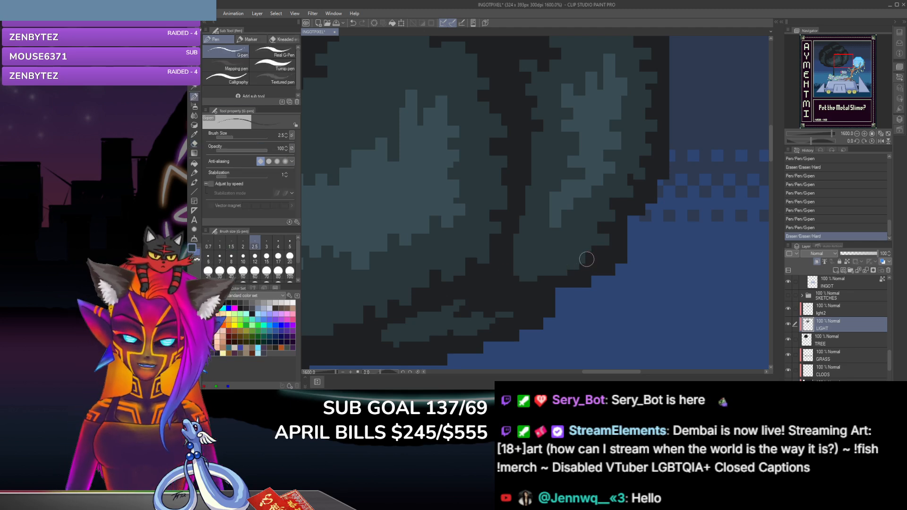
{"action": "left_click", "coordinate": [588, 262]}
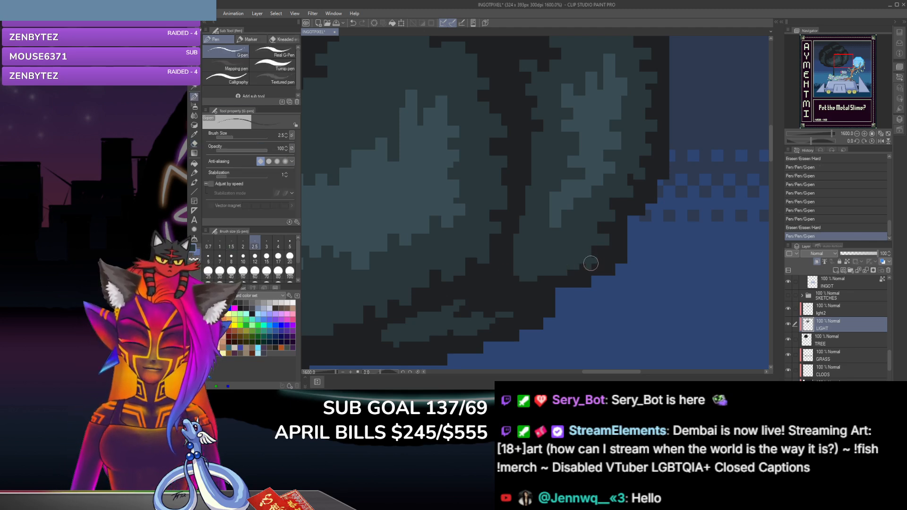
{"action": "left_click", "coordinate": [590, 265]}
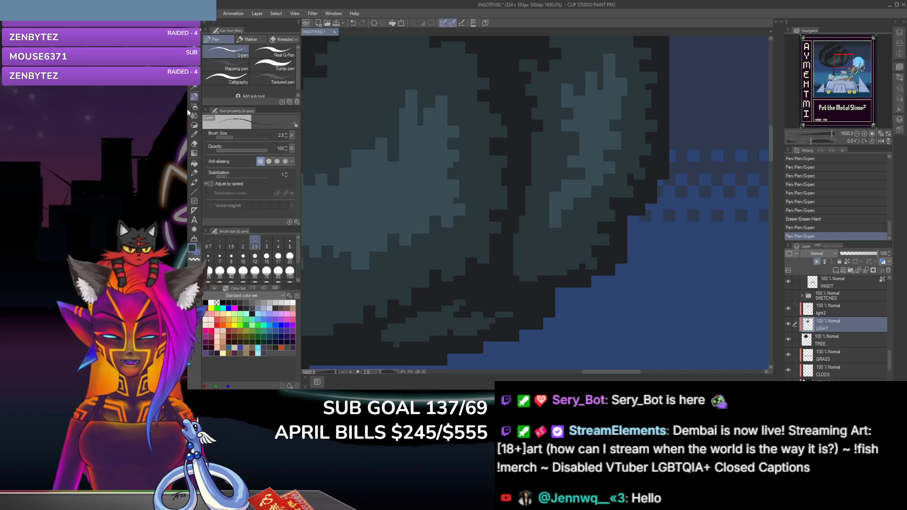
Step: Trim the right-hand clump's bottom right corner and notch its lower right edge with the size 1.5 hard eraser
{"action": "left_click", "coordinate": [194, 144]}
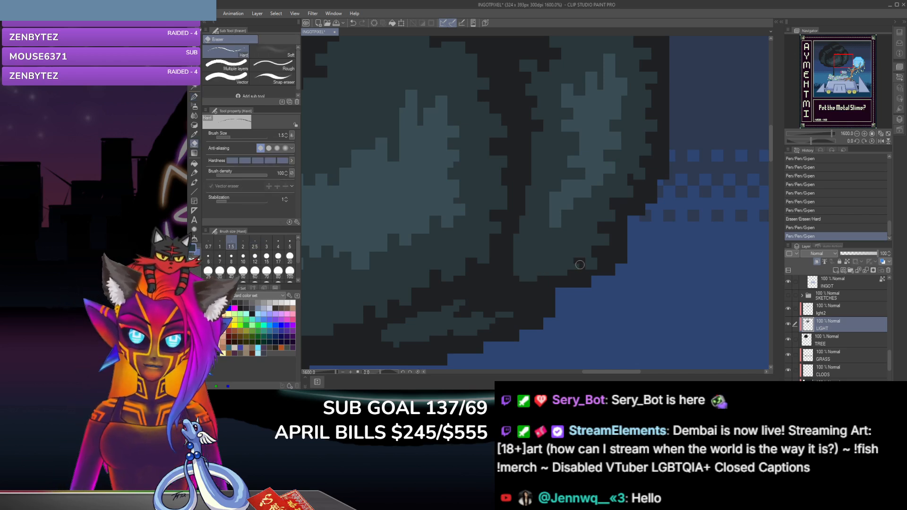
{"action": "left_click", "coordinate": [579, 265]}
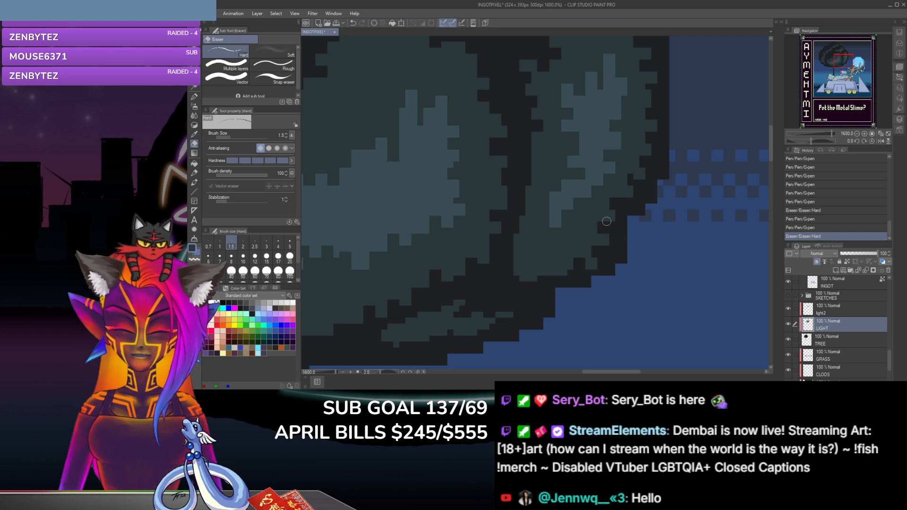
{"action": "left_click", "coordinate": [607, 221]}
{"action": "left_click", "coordinate": [609, 224]}
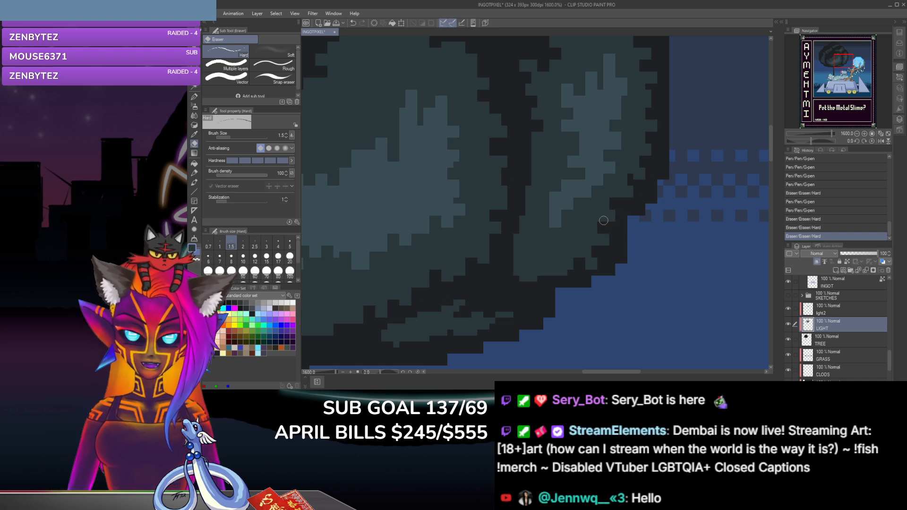
Step: Add two size 2.5 G-pen dabs along the clump's lower right edge and erase a notch beside them
{"action": "left_click", "coordinate": [194, 96]}
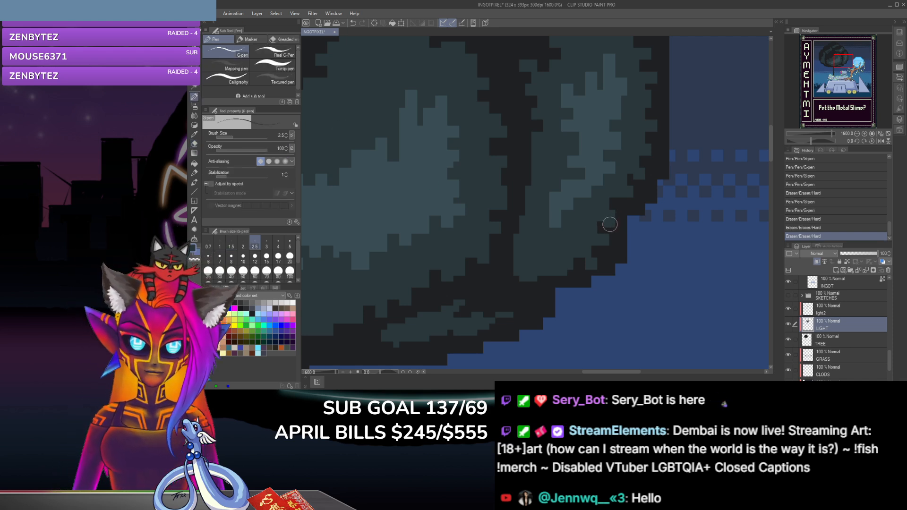
{"action": "left_click", "coordinate": [609, 225]}
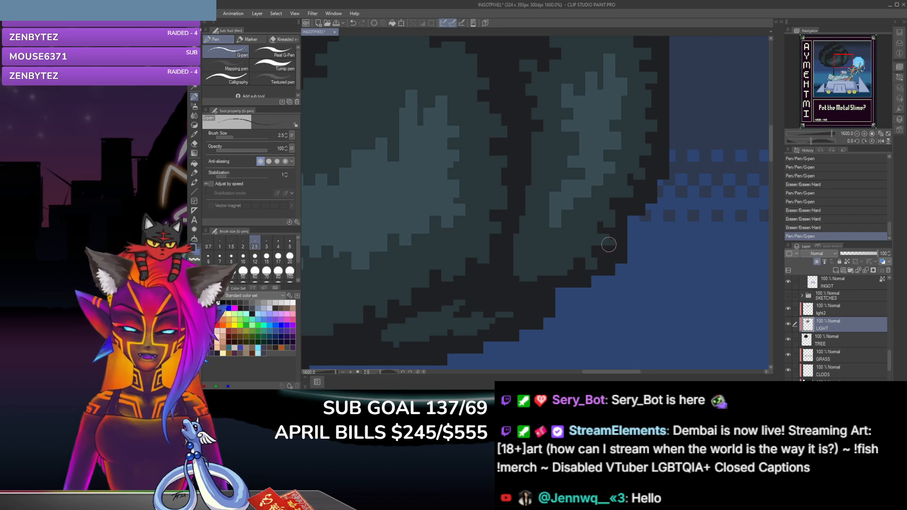
{"action": "left_click", "coordinate": [597, 243]}
{"action": "left_click", "coordinate": [193, 144]}
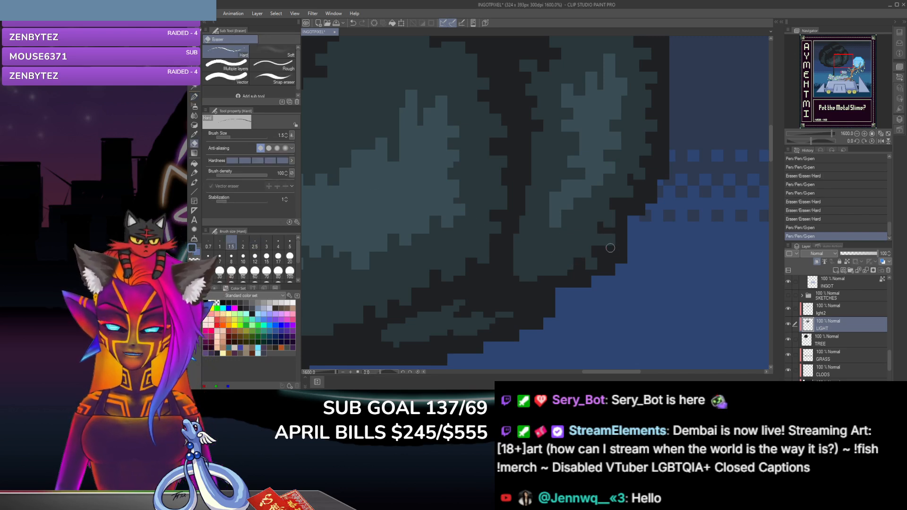
{"action": "left_click", "coordinate": [608, 245]}
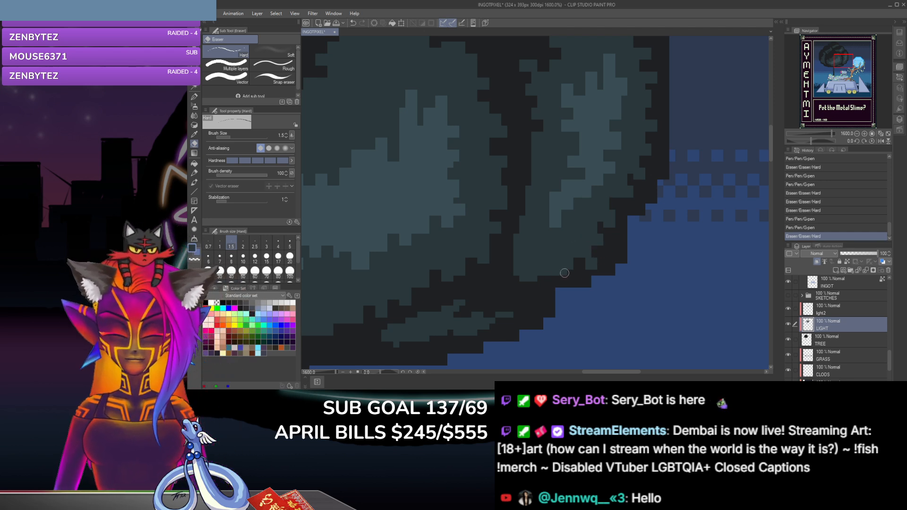
Step: Reshape the middle of the clump's bottom edge by erasing, dabbing one G-pen leaf point, and trimming beside it
{"action": "left_click", "coordinate": [567, 273]}
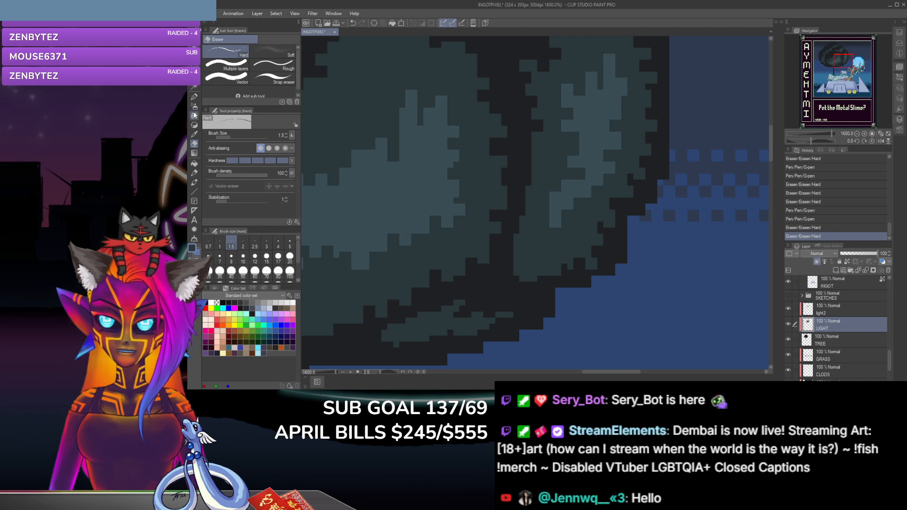
{"action": "key", "text": "p"}
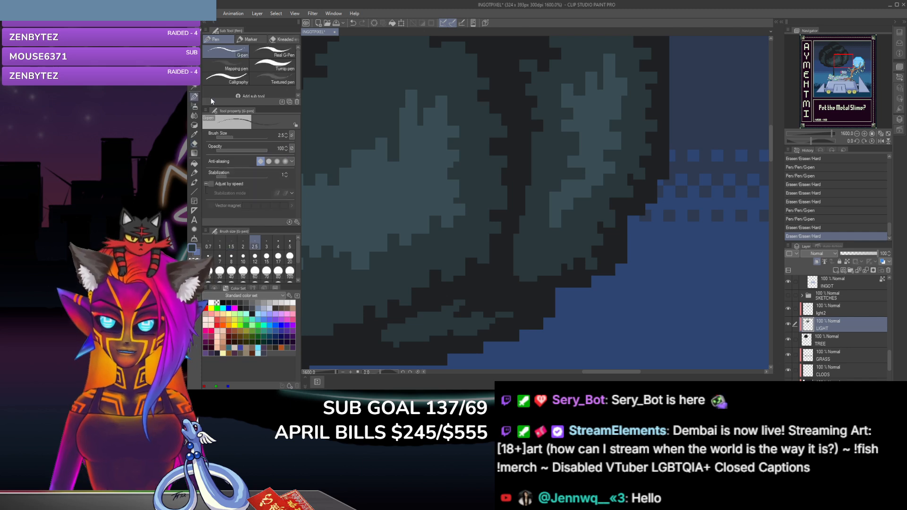
{"action": "left_click", "coordinate": [565, 272]}
{"action": "left_click", "coordinate": [194, 143]}
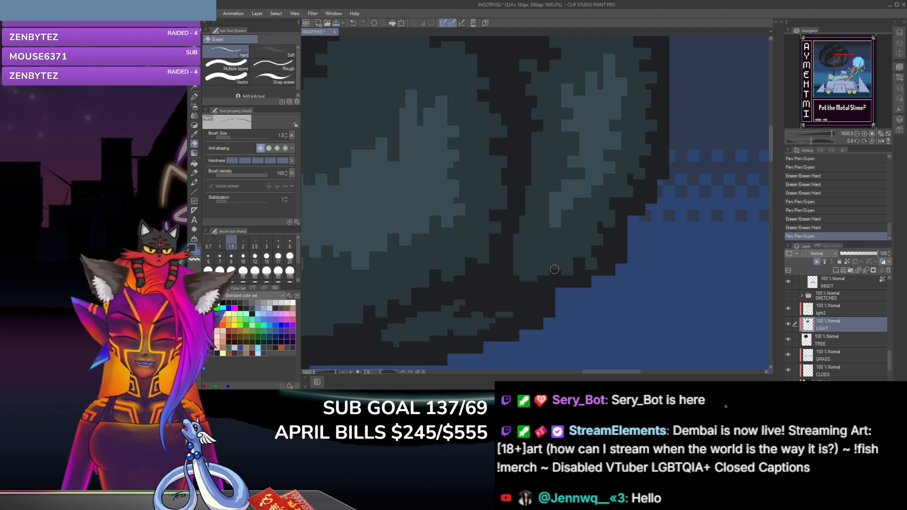
{"action": "left_click", "coordinate": [556, 268]}
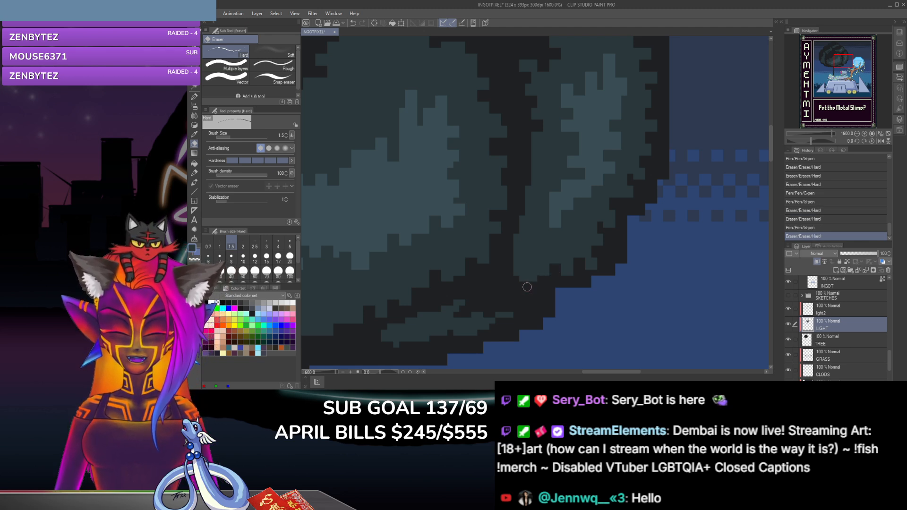
Step: Dab a G-pen leaf point at the clump's bottom left tip and erase three notches up the edge above it
{"action": "left_click", "coordinate": [194, 97]}
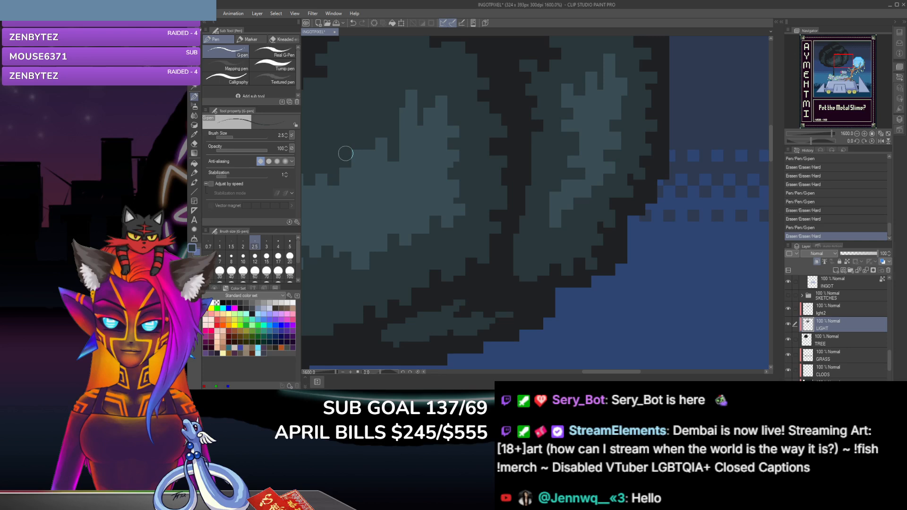
{"action": "left_click", "coordinate": [530, 283]}
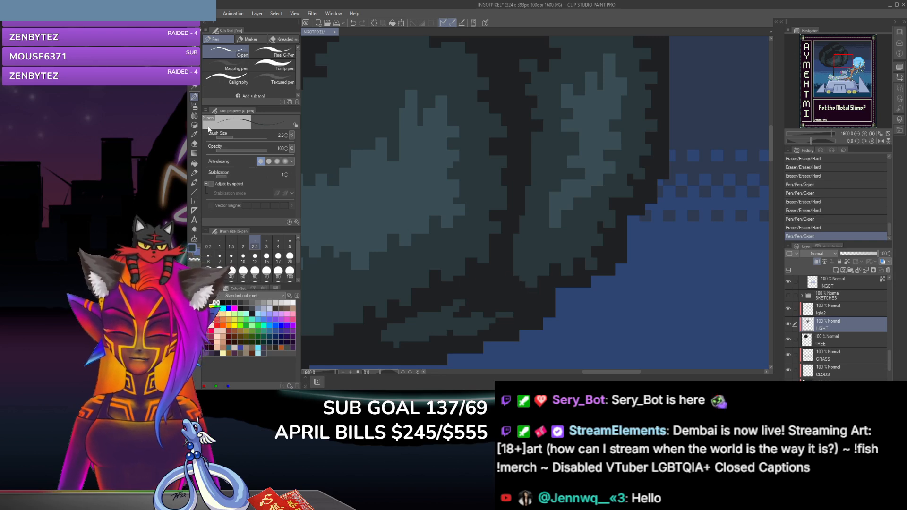
{"action": "left_click", "coordinate": [195, 144]}
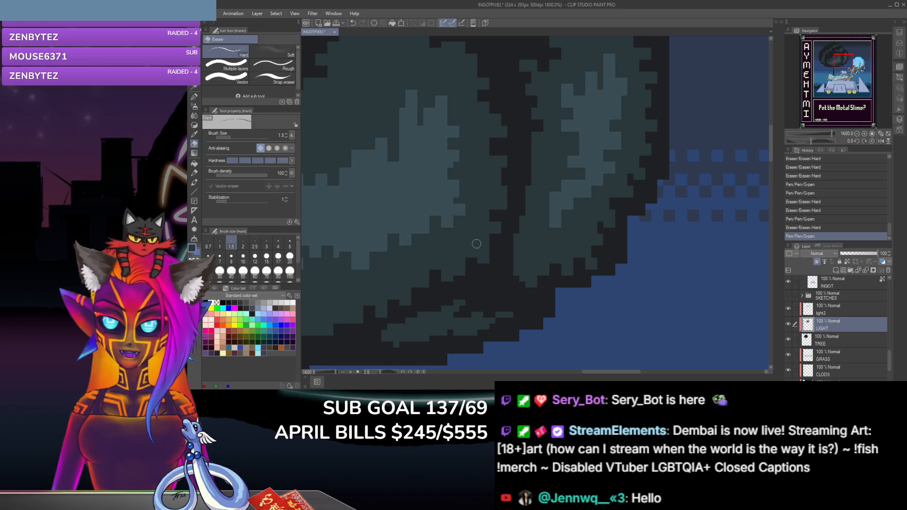
{"action": "left_click", "coordinate": [522, 278]}
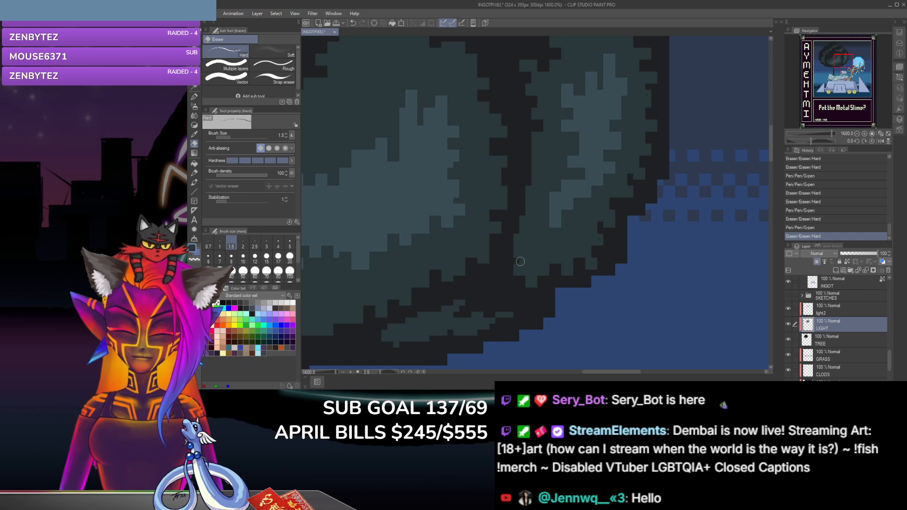
{"action": "left_click", "coordinate": [523, 260]}
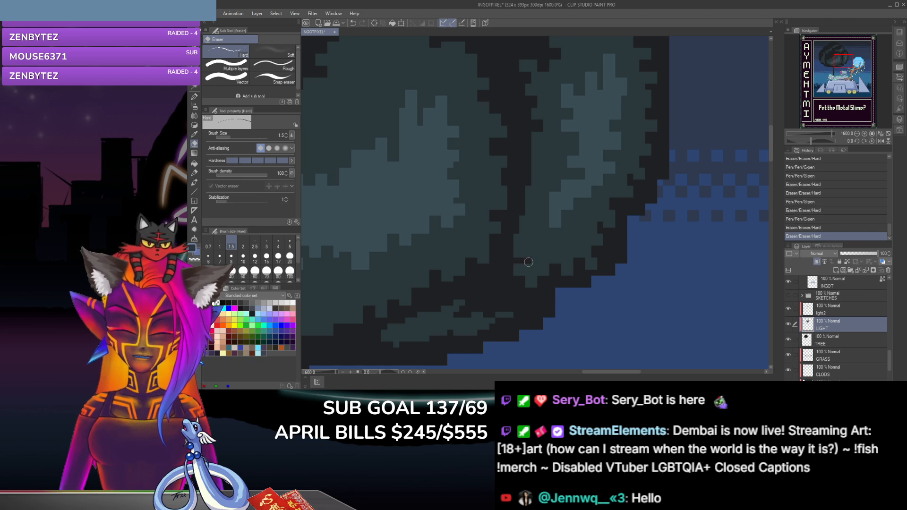
{"action": "left_click", "coordinate": [513, 255]}
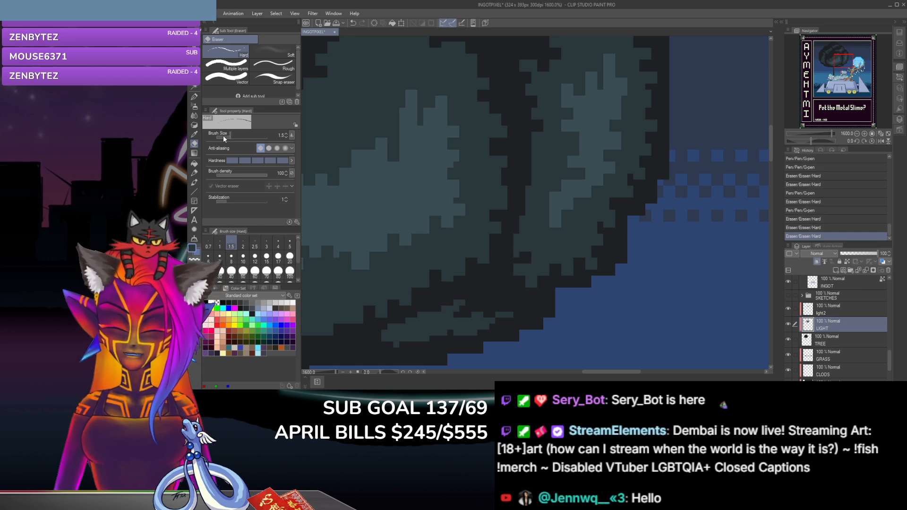
Step: Carve five more notches up the clump's left edge to about mid-height with the size 1.5 hard eraser
{"action": "left_click", "coordinate": [194, 97]}
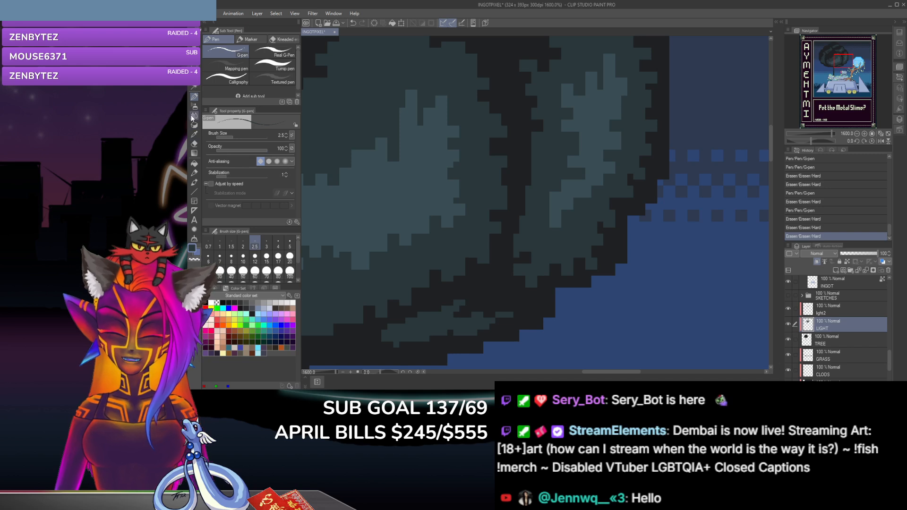
{"action": "left_click", "coordinate": [195, 145]}
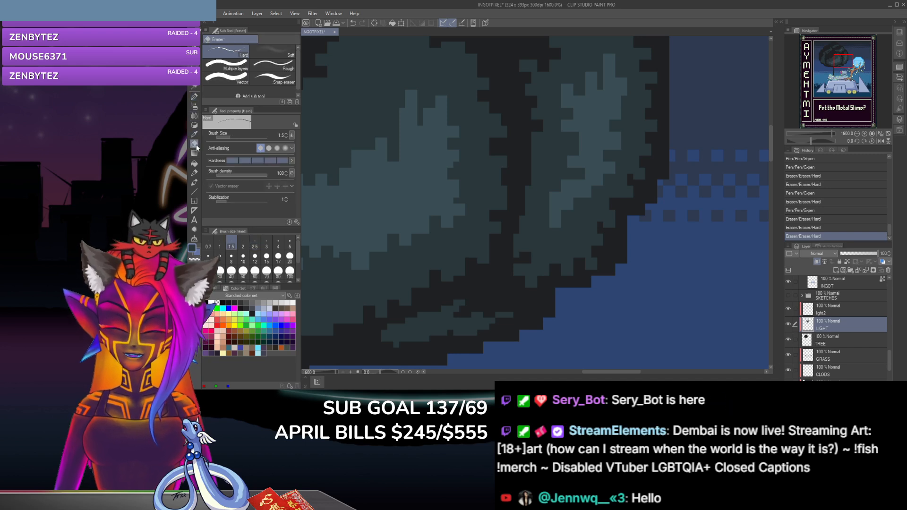
{"action": "left_click", "coordinate": [516, 237]}
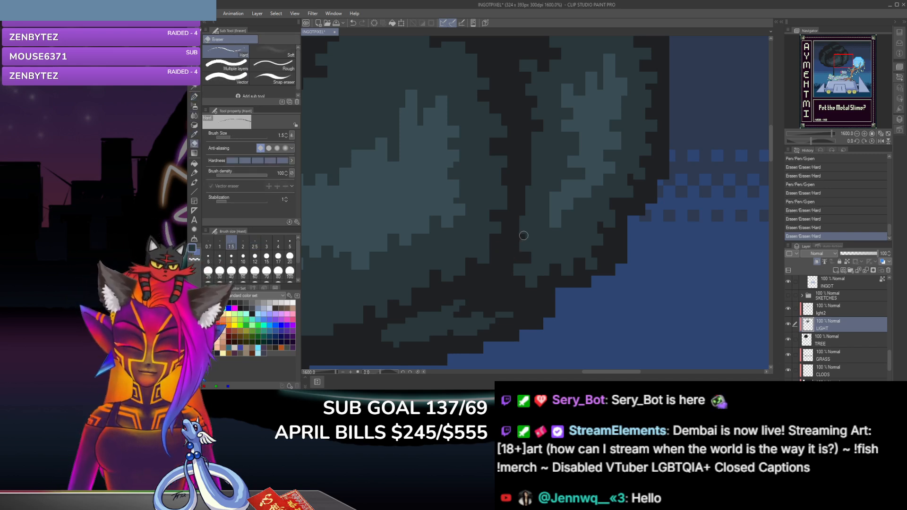
{"action": "left_click", "coordinate": [521, 231]}
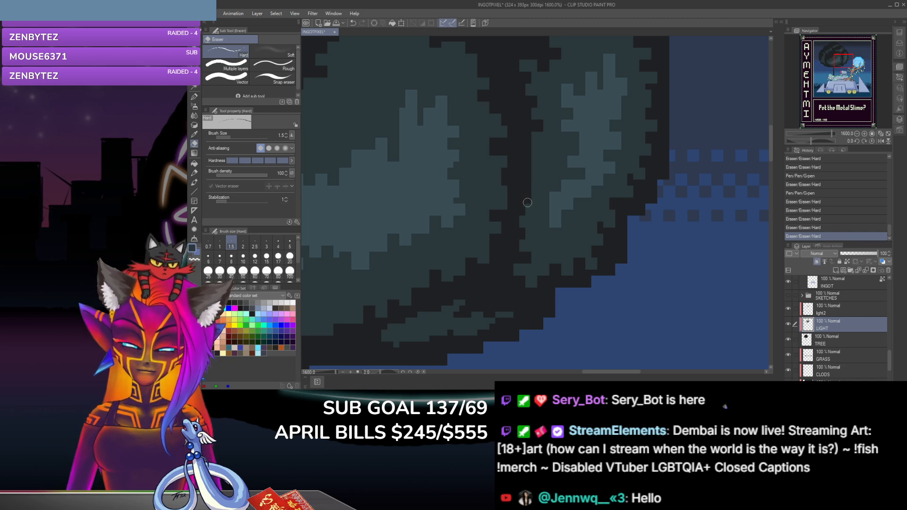
{"action": "left_click", "coordinate": [527, 211]}
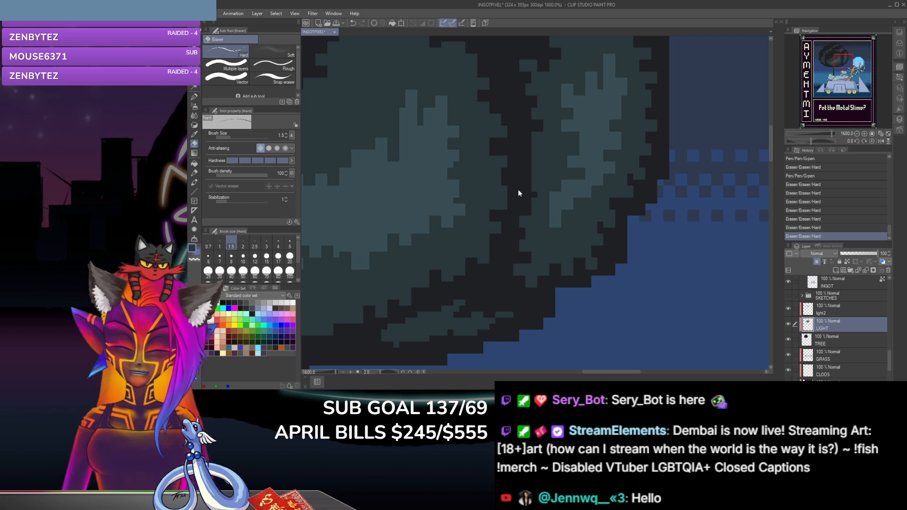
{"action": "key", "text": "ctrl+z"}
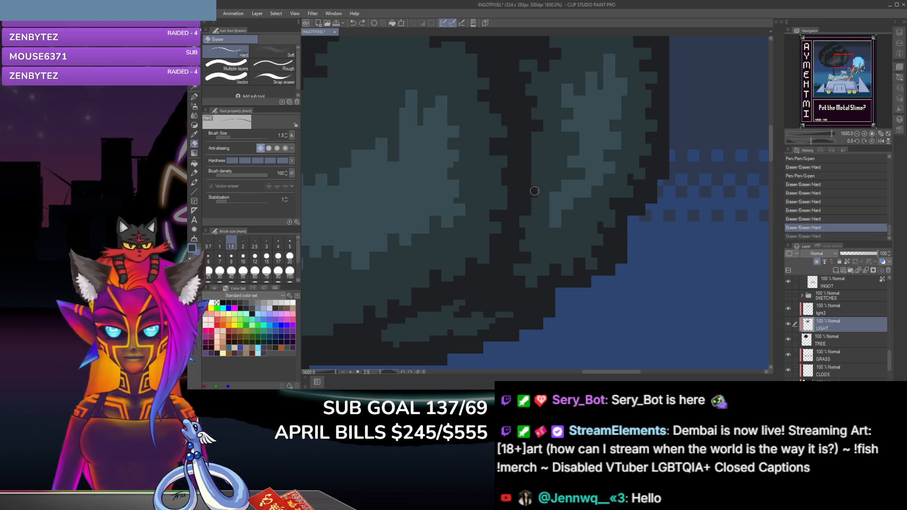
{"action": "key", "text": "ctrl+y"}
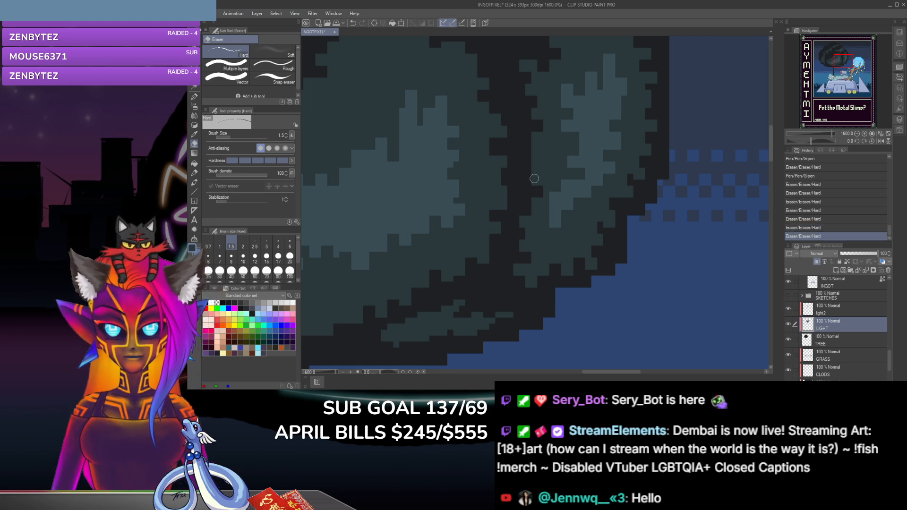
{"action": "left_click", "coordinate": [539, 148]}
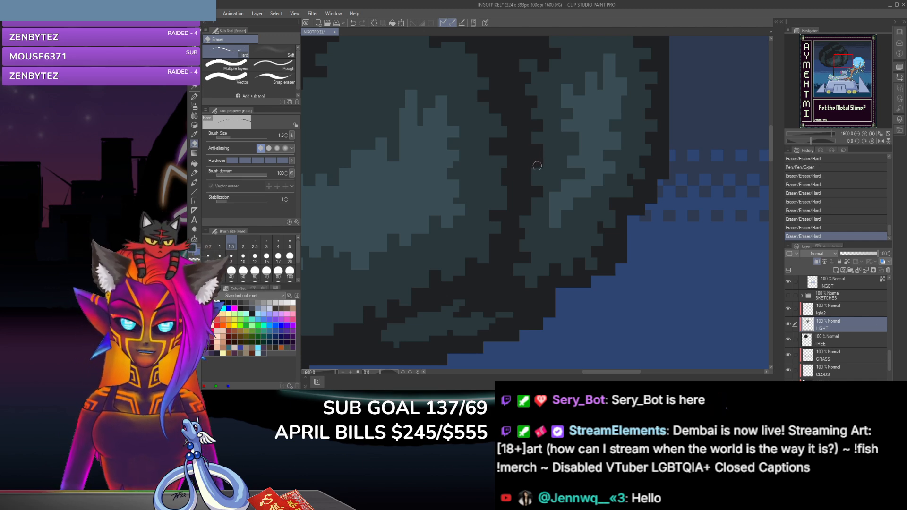
{"action": "left_click", "coordinate": [537, 165]}
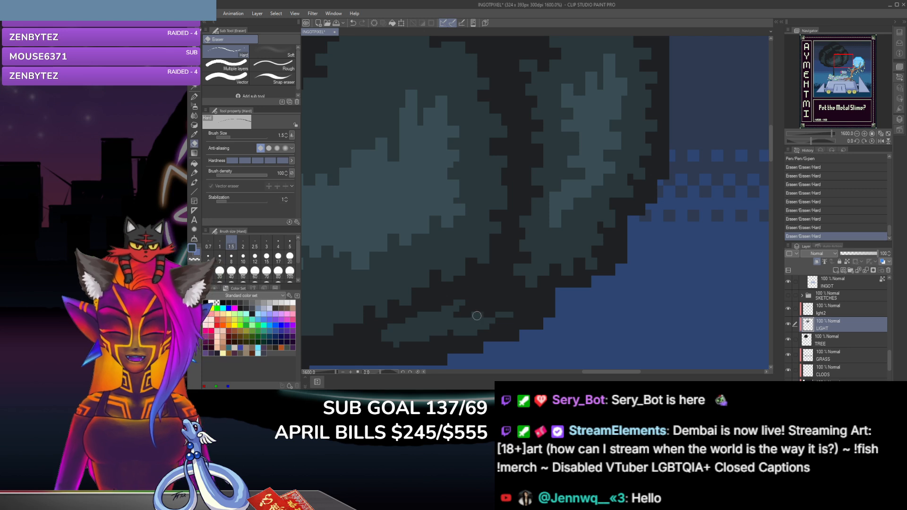
Step: Build up the small lower clump with four size 2.5 G-pen dabs along its upper edge and right end
{"action": "scroll", "coordinate": [771, 158], "scroll_direction": "down", "scroll_amount": 2}
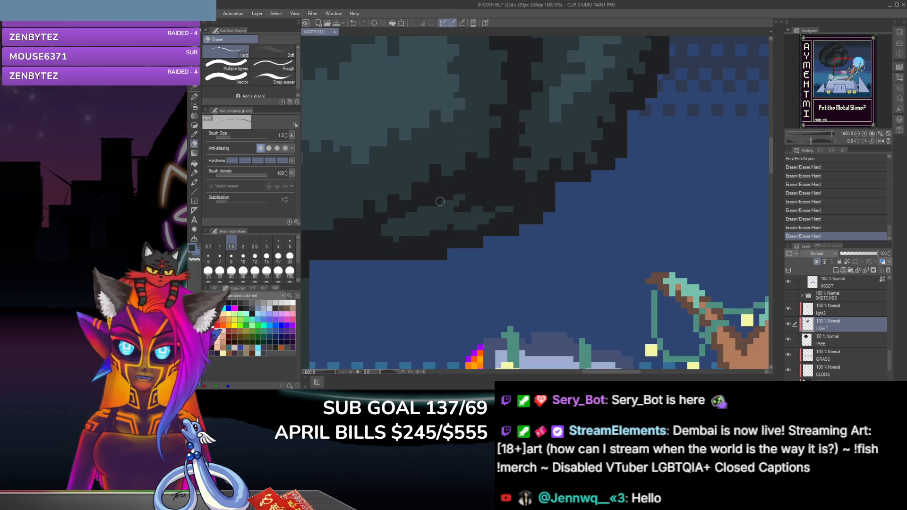
{"action": "left_click", "coordinate": [197, 97]}
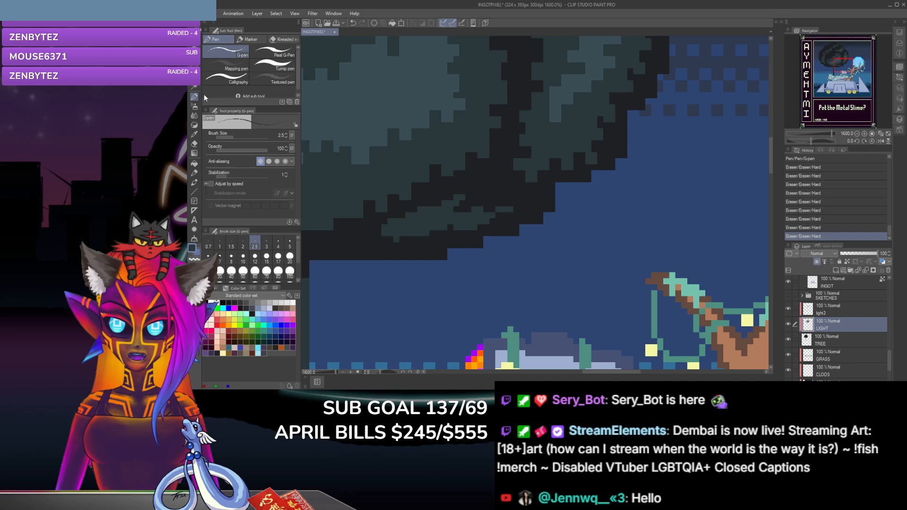
{"action": "left_click", "coordinate": [461, 202]}
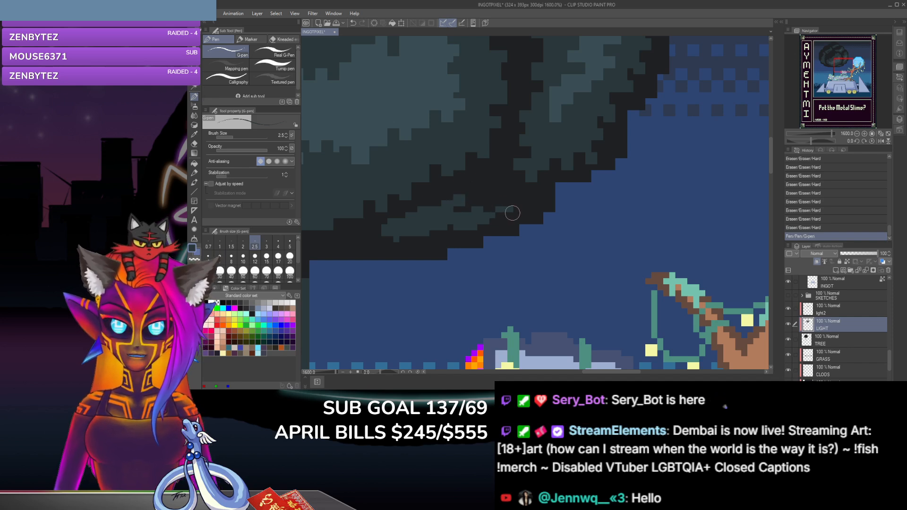
{"action": "left_click", "coordinate": [504, 212]}
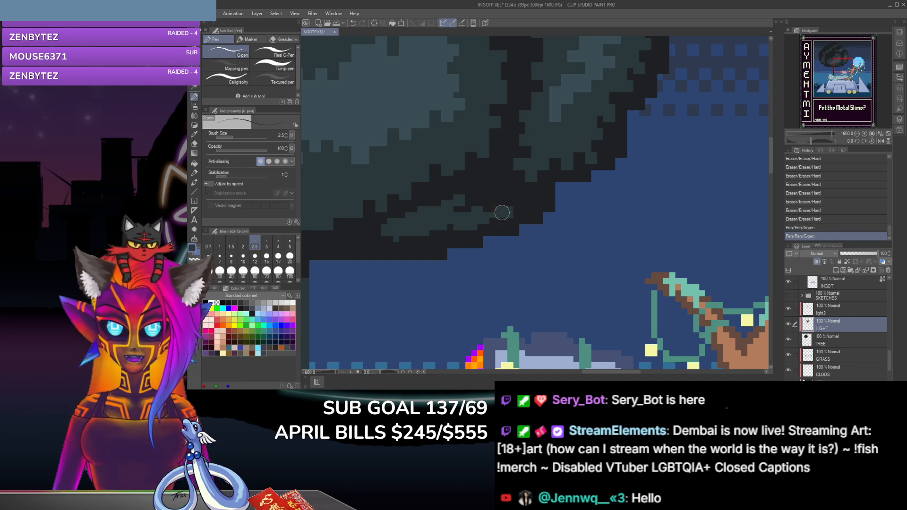
{"action": "left_click", "coordinate": [478, 208]}
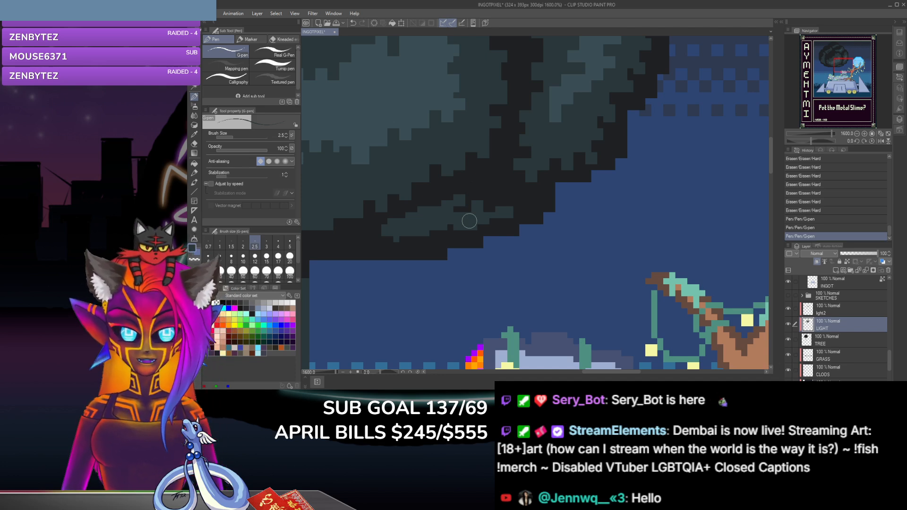
{"action": "left_click", "coordinate": [435, 206]}
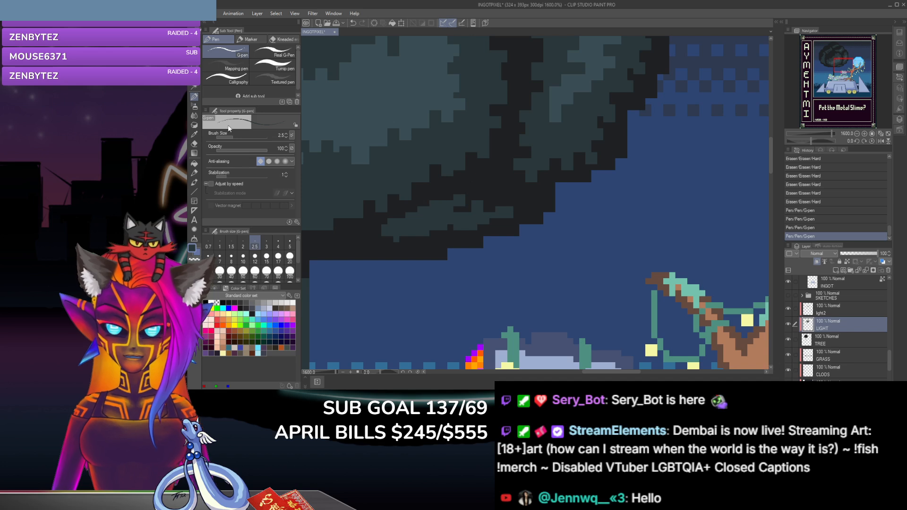
Step: Erase pixels from the small lower clump's upper edge, left of its peak, with the size 1.5 hard eraser
{"action": "left_click", "coordinate": [194, 144]}
{"action": "left_click", "coordinate": [433, 207]}
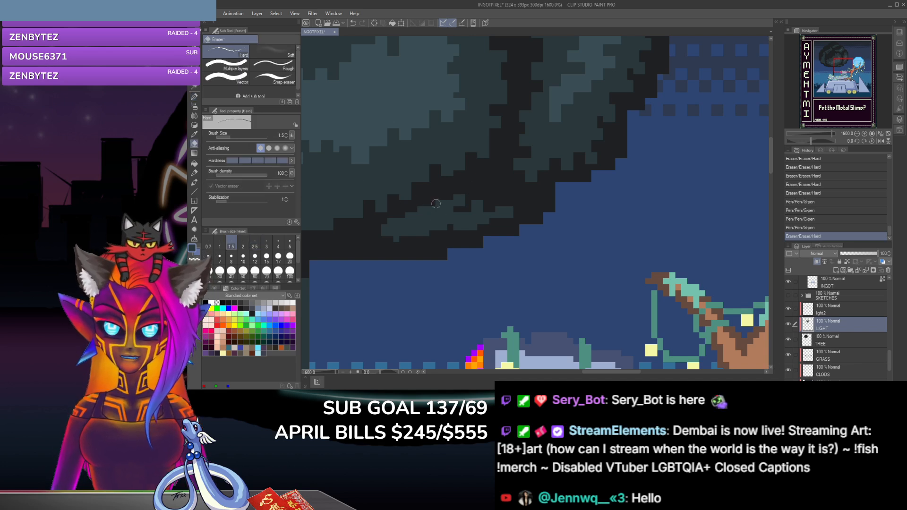
{"action": "left_click", "coordinate": [434, 209]}
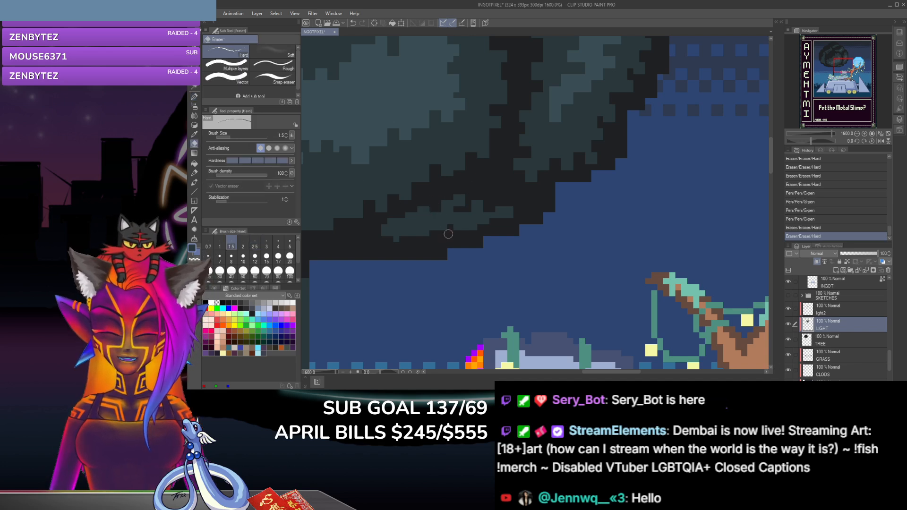
{"action": "left_click", "coordinate": [194, 96]}
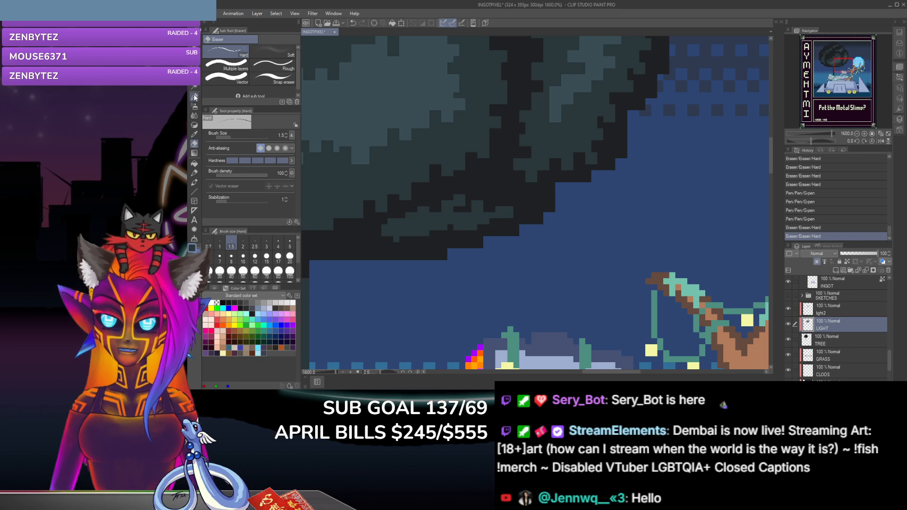
Step: Reshape the small lower clump's middle and right underside with size 2.5 G-pen dabs and size 1.5 hard eraser notches
{"action": "left_click", "coordinate": [457, 209]}
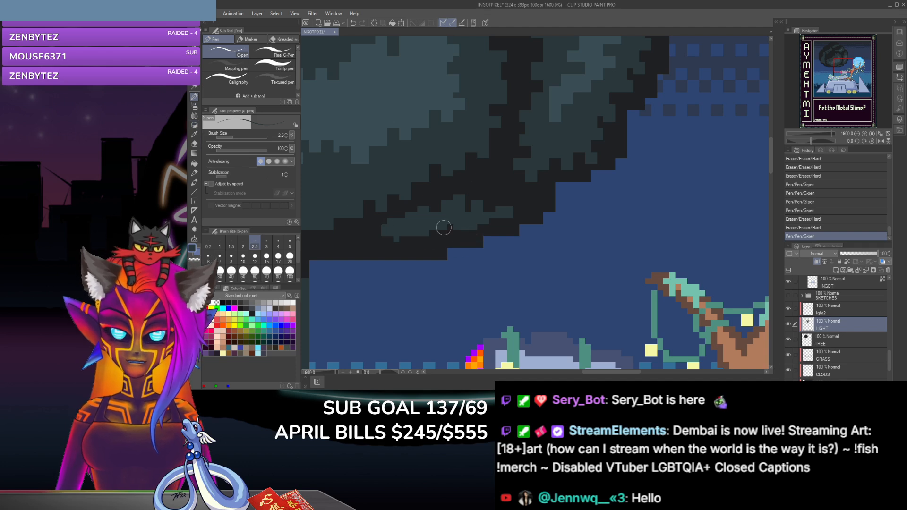
{"action": "left_click", "coordinate": [193, 143]}
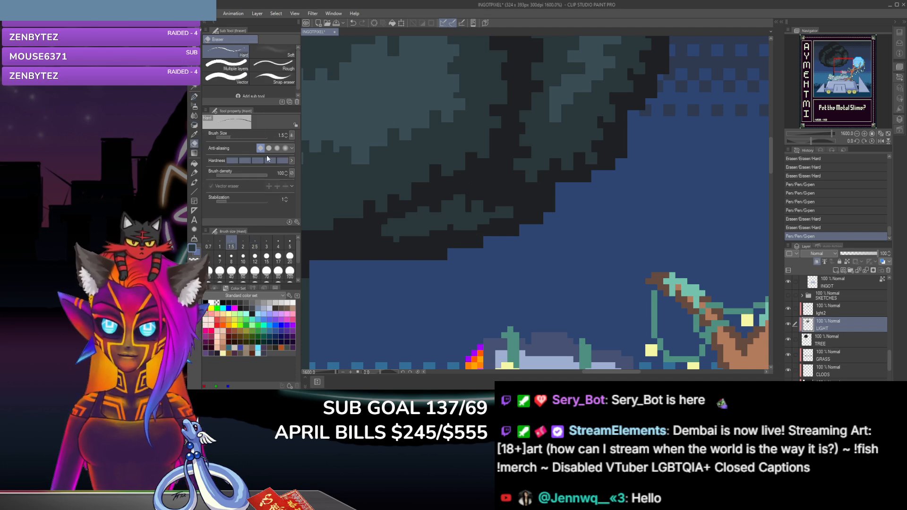
{"action": "left_click", "coordinate": [483, 226]}
{"action": "key", "text": "p"}
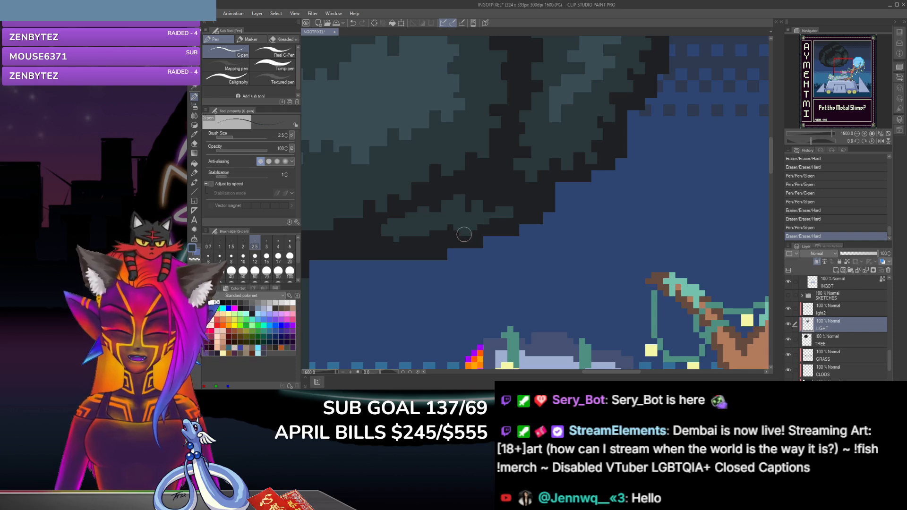
{"action": "left_click", "coordinate": [464, 234]}
{"action": "left_click", "coordinate": [194, 141]}
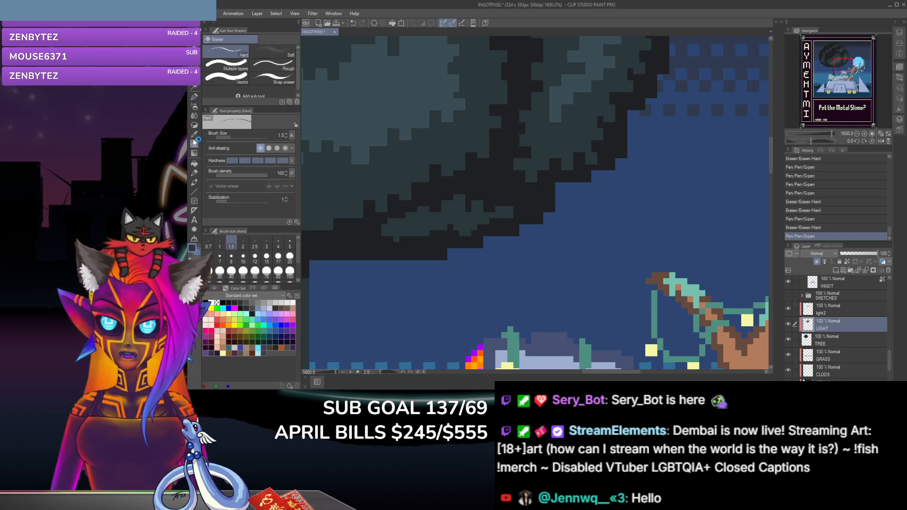
{"action": "left_click", "coordinate": [476, 232]}
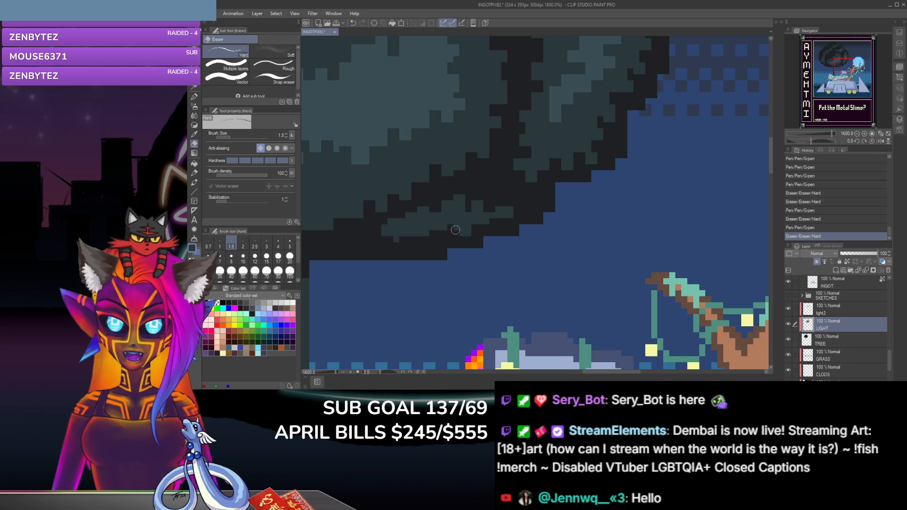
{"action": "left_click", "coordinate": [451, 231]}
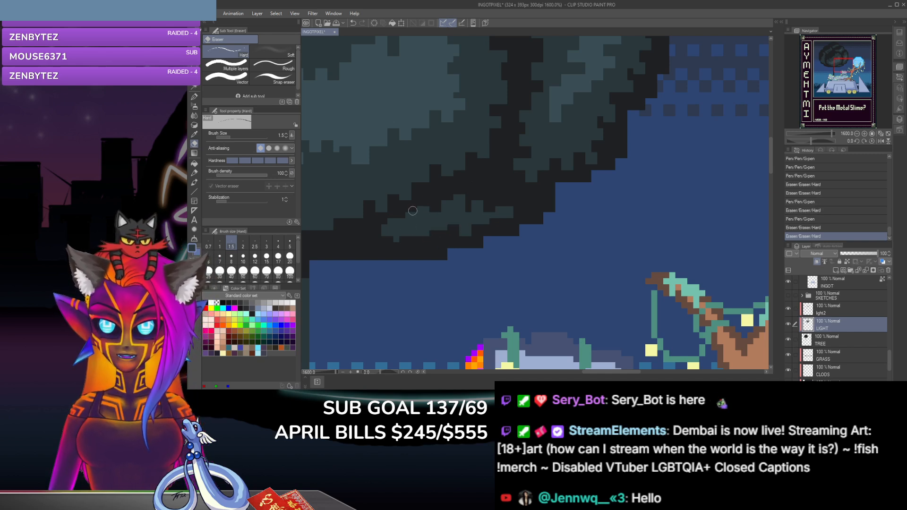
Step: Erase pixels around the small lower clump's left end and rebuild its lower left tip with two size 2.5 G-pen dabs
{"action": "left_click", "coordinate": [396, 230]}
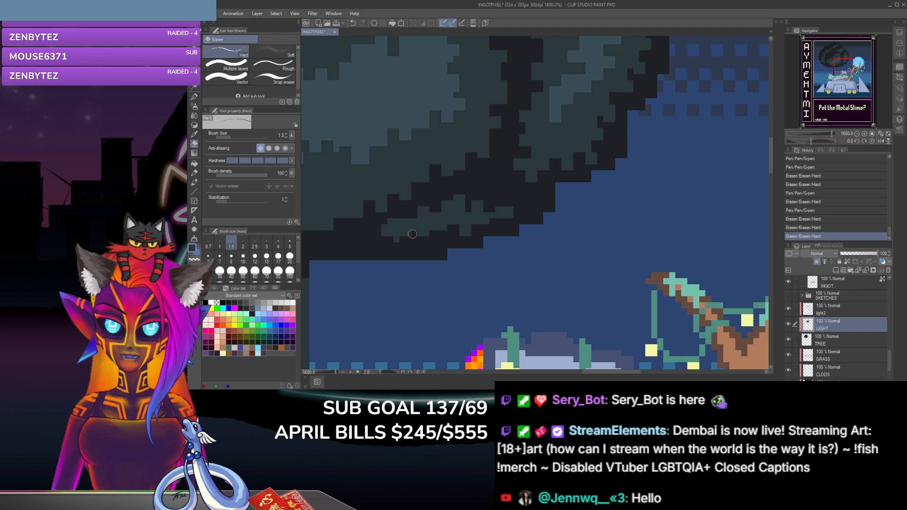
{"action": "left_click", "coordinate": [399, 251]}
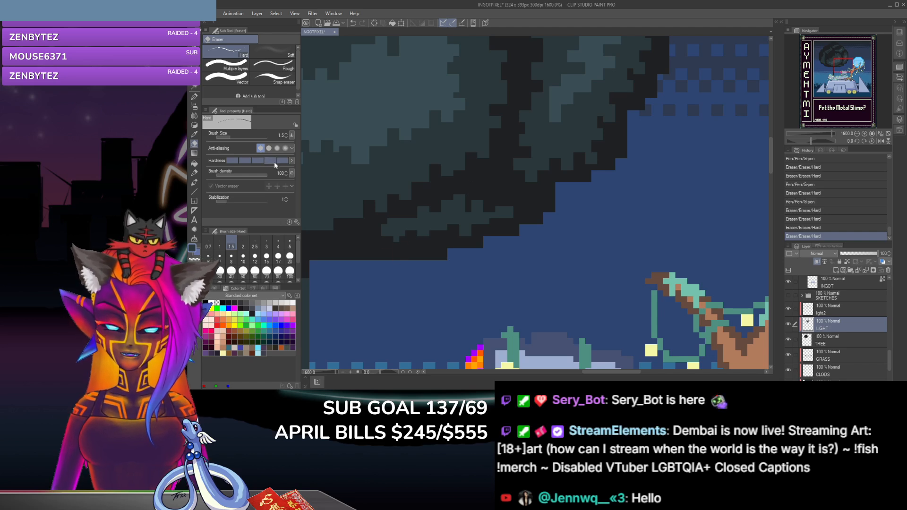
{"action": "left_click", "coordinate": [386, 230]}
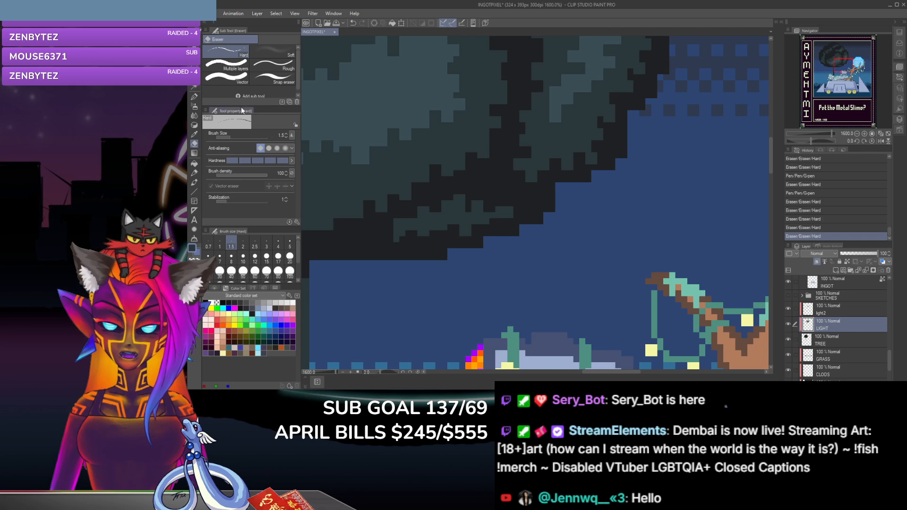
{"action": "left_click", "coordinate": [194, 97]}
{"action": "left_click", "coordinate": [398, 236]}
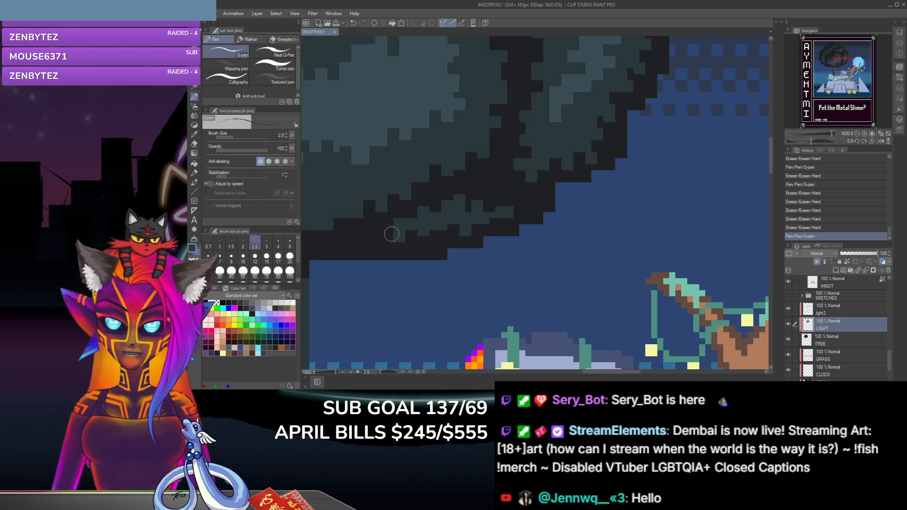
{"action": "left_click", "coordinate": [385, 240]}
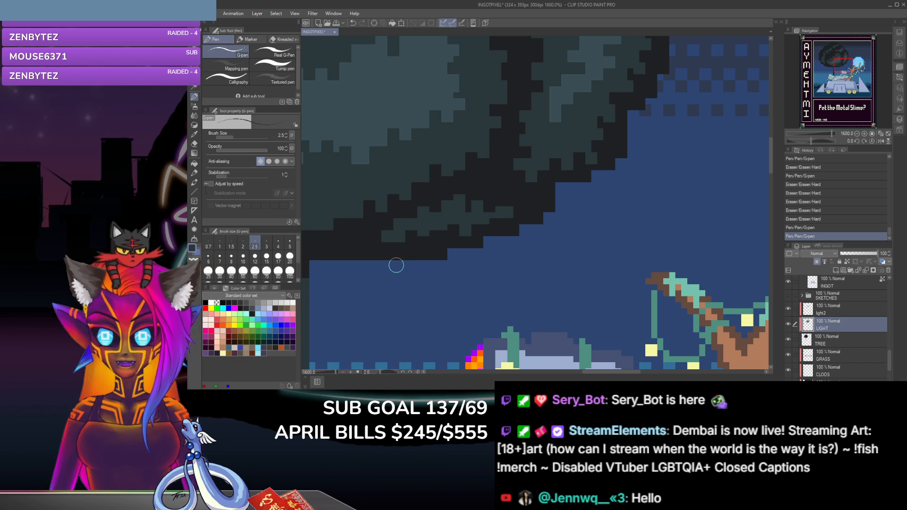
Step: Dab a G-pen point on the small lower clump's upper edge and erase pixels around it and the peak
{"action": "left_click", "coordinate": [430, 203]}
{"action": "key", "text": "e"}
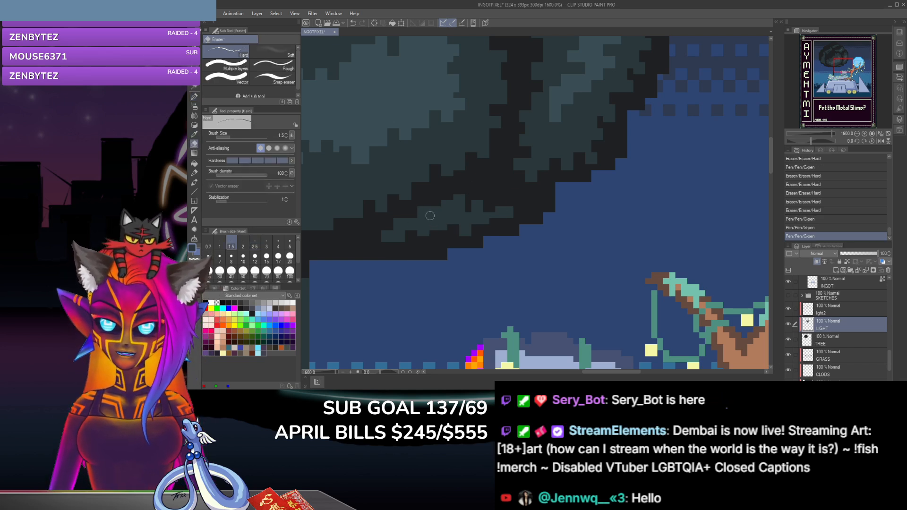
{"action": "left_click", "coordinate": [434, 213]}
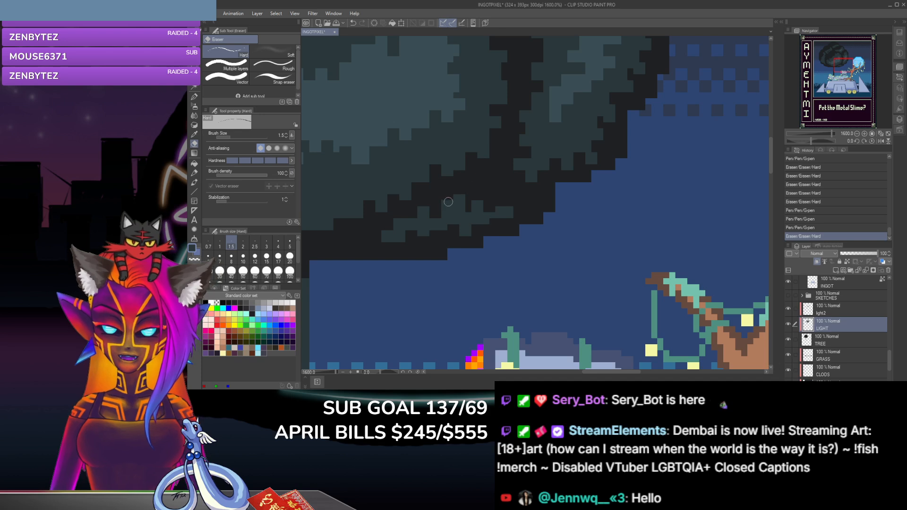
{"action": "left_click", "coordinate": [447, 200]}
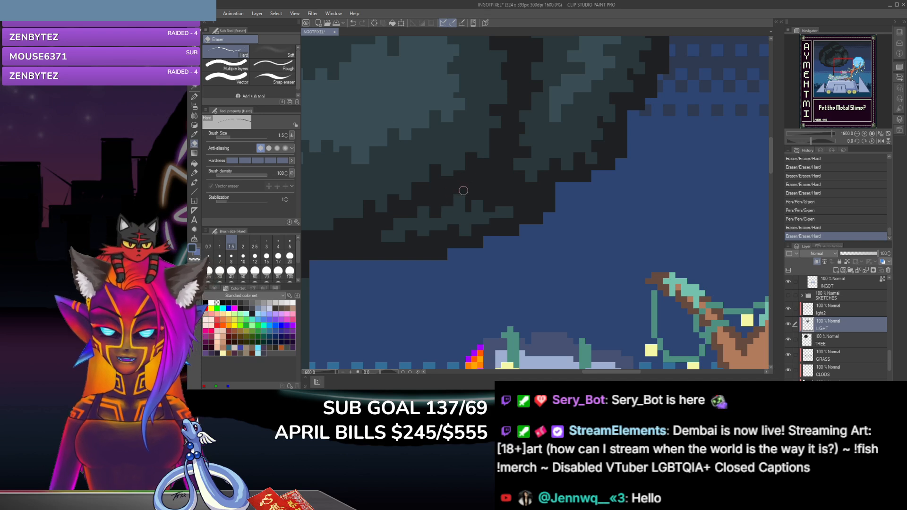
{"action": "left_click", "coordinate": [411, 222]}
Step: Touch up the small lower clump's left end with two size 2.5 G-pen dabs and one size 1.5 eraser dab
{"action": "left_click", "coordinate": [194, 96]}
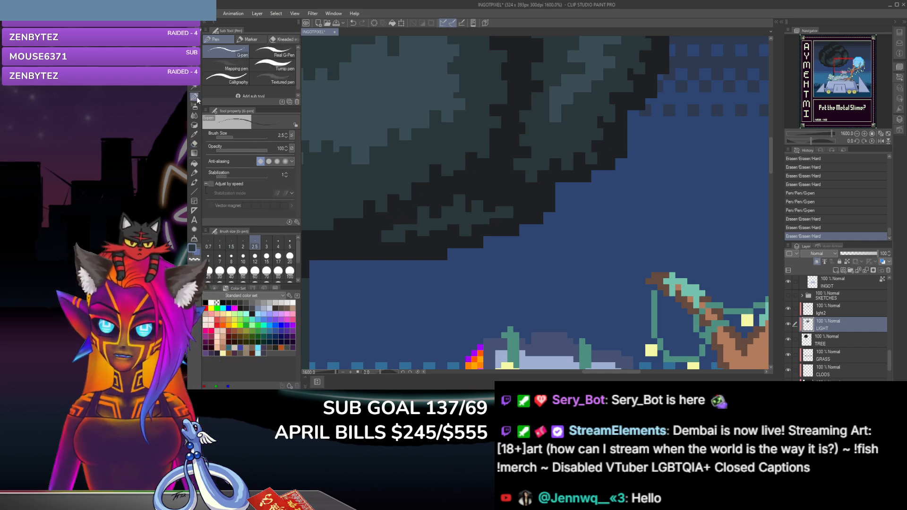
{"action": "left_click", "coordinate": [399, 228]}
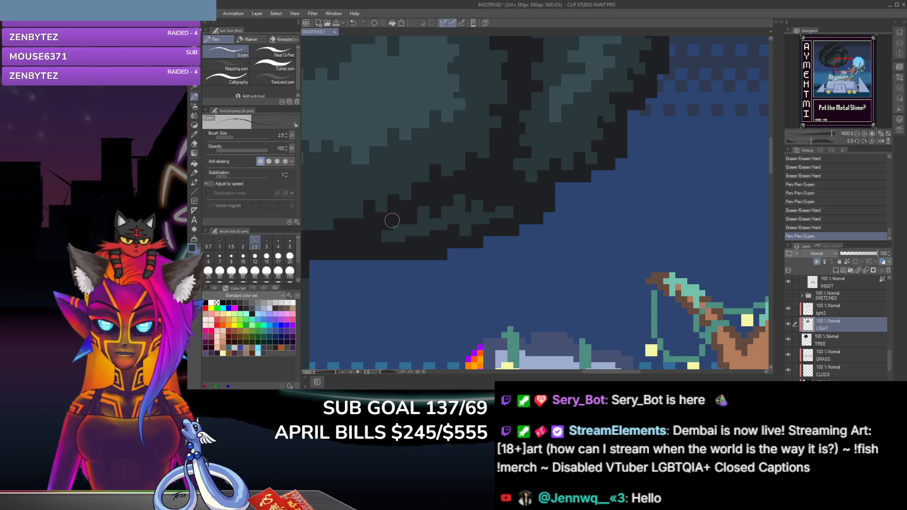
{"action": "left_click", "coordinate": [392, 226]}
{"action": "left_click", "coordinate": [194, 143]}
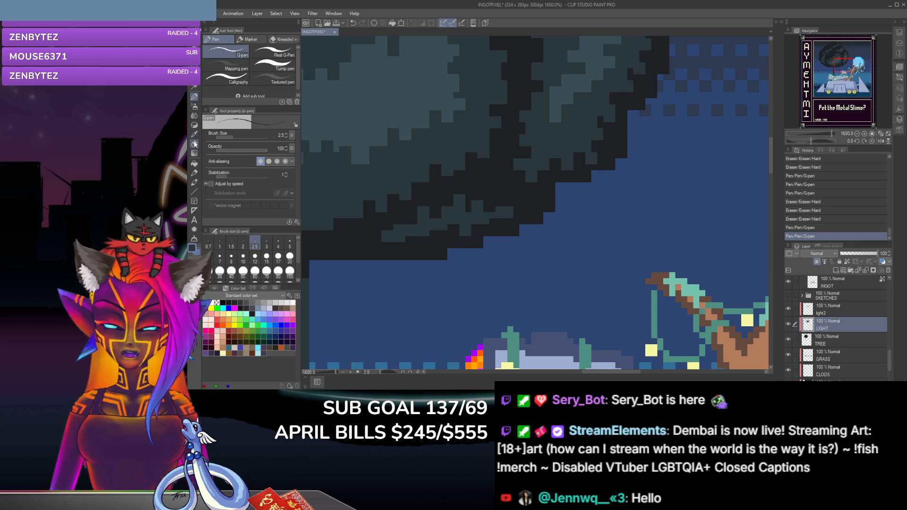
{"action": "left_click", "coordinate": [395, 226]}
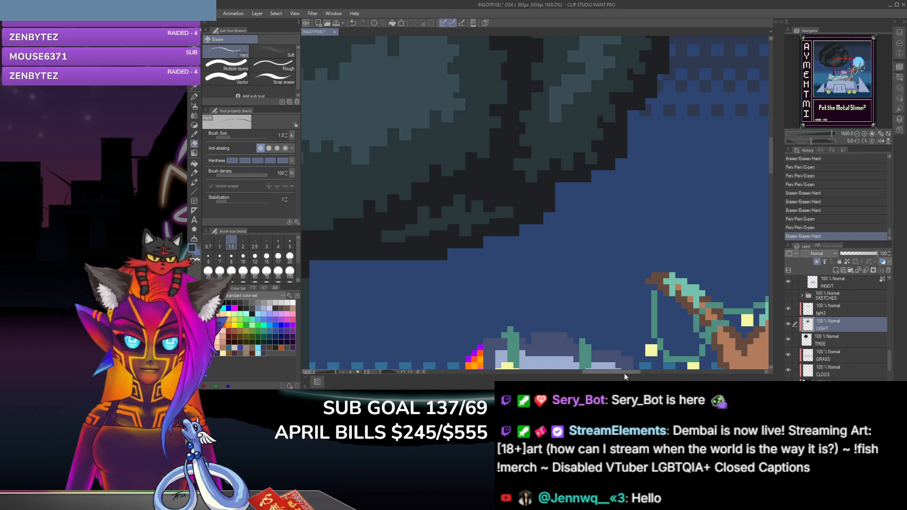
Step: Add a G-pen stroke at the upper right clump's bottom tip and erase three notches up the right edge above it
{"action": "left_click_drag", "start_coordinate": [626, 372], "coordinate": [602, 372]}
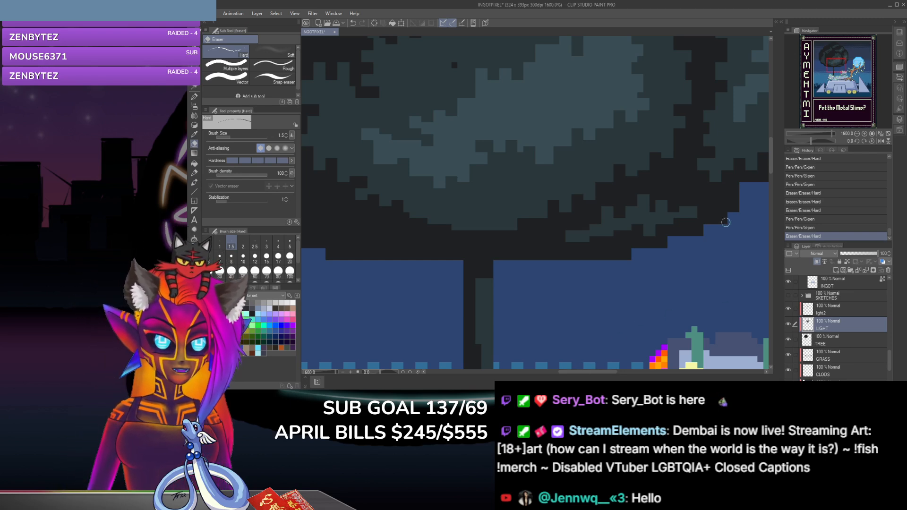
{"action": "left_click_drag", "start_coordinate": [773, 170], "coordinate": [771, 146]}
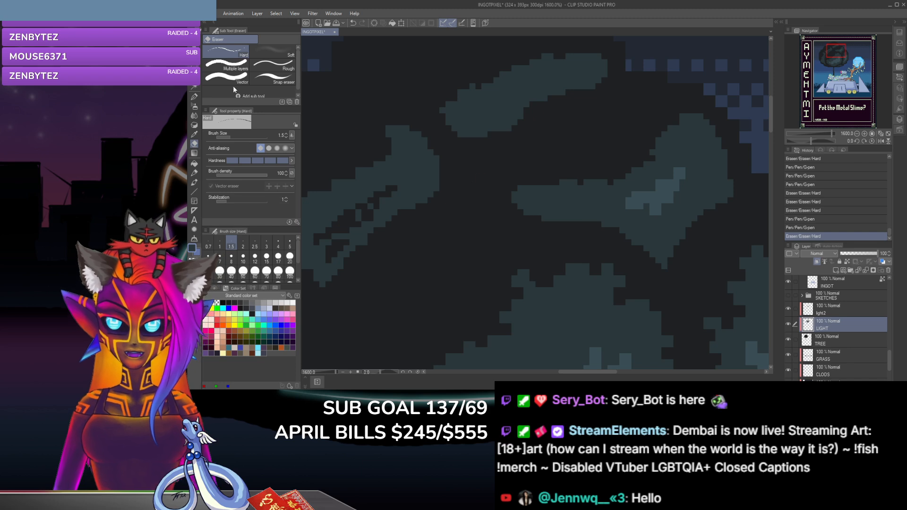
{"action": "left_click", "coordinate": [193, 97]}
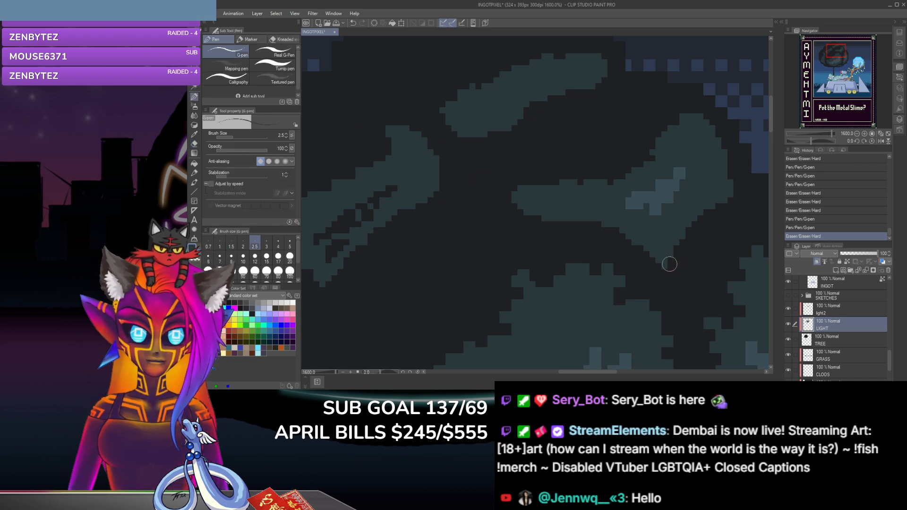
{"action": "left_click_drag", "start_coordinate": [668, 260], "coordinate": [667, 247]}
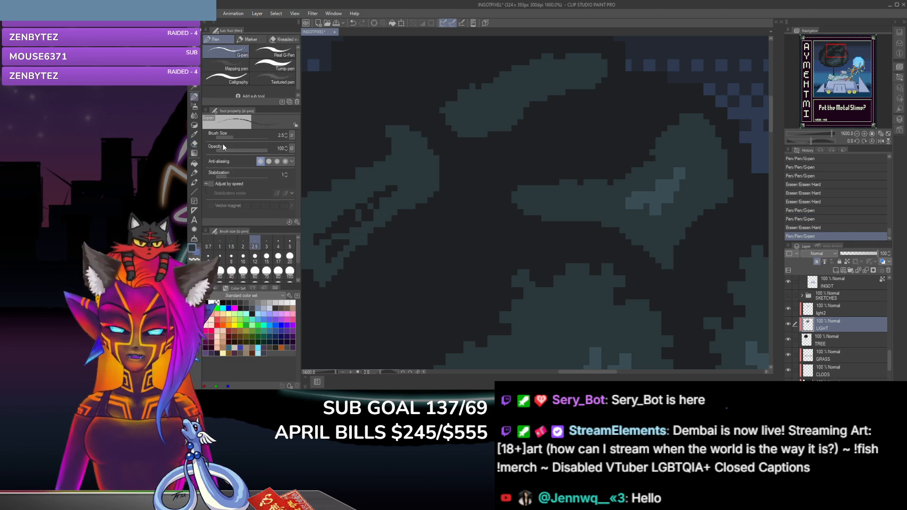
{"action": "left_click", "coordinate": [193, 143]}
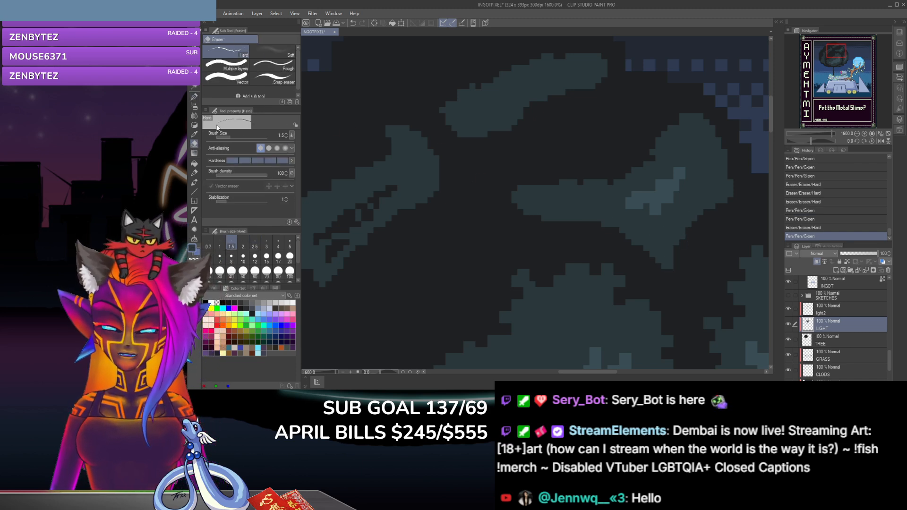
{"action": "left_click", "coordinate": [679, 244]}
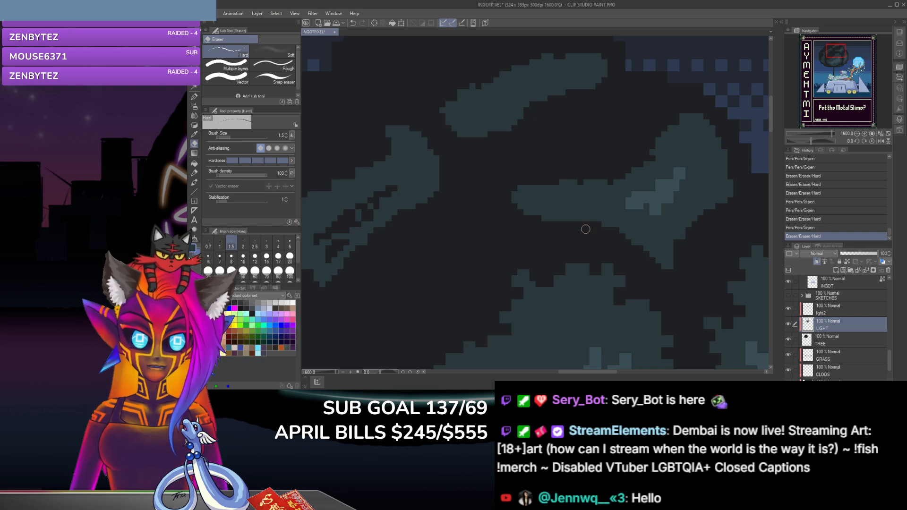
{"action": "left_click", "coordinate": [690, 225]}
{"action": "left_click", "coordinate": [703, 218]}
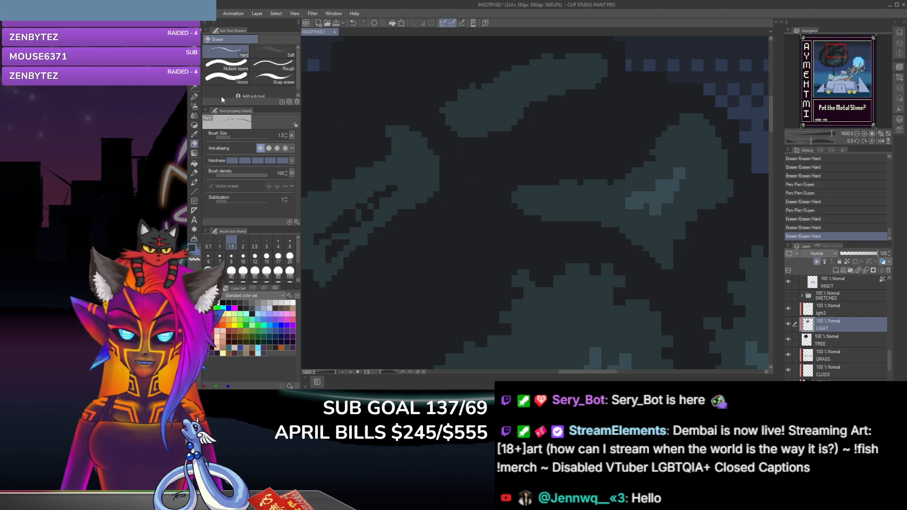
Step: Carve notches up the lower left edge of the upper right clump from its bottom tip with the size 1.5 hard eraser
{"action": "left_click", "coordinate": [193, 97]}
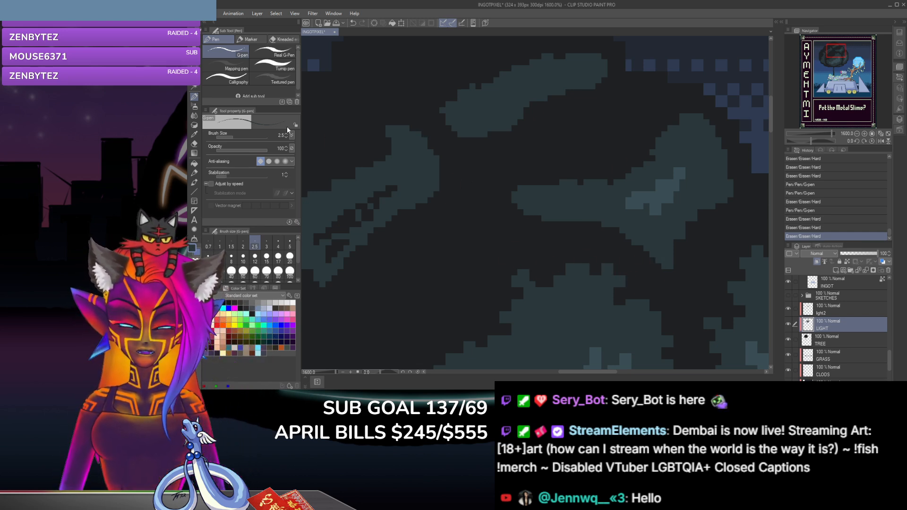
{"action": "left_click", "coordinate": [195, 144]}
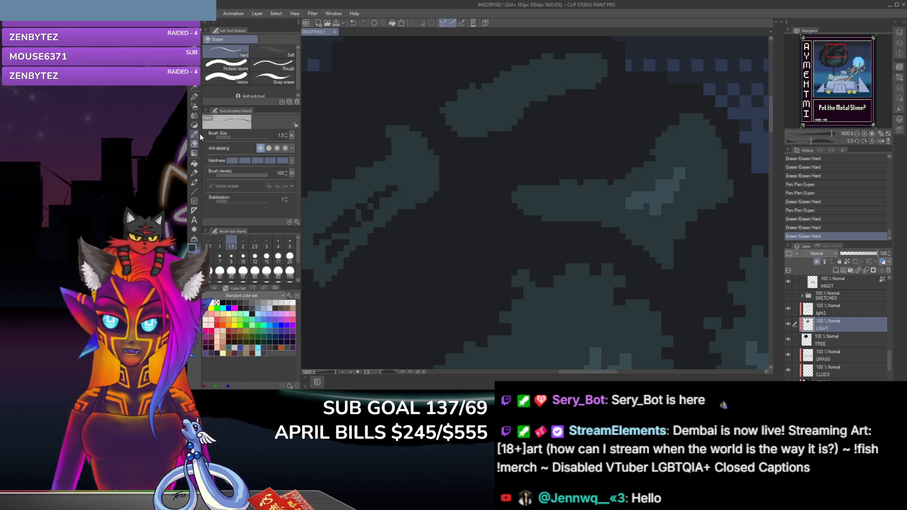
{"action": "left_click", "coordinate": [657, 261]}
{"action": "left_click", "coordinate": [641, 250]}
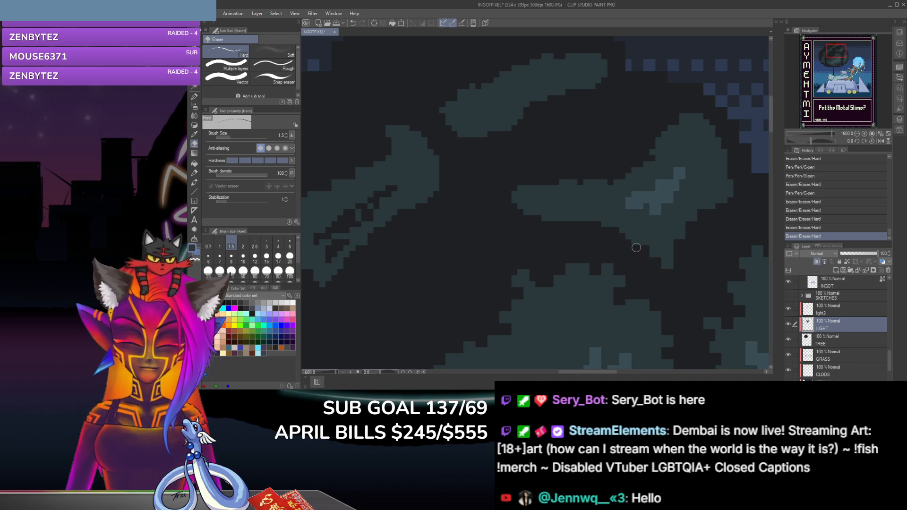
{"action": "left_click", "coordinate": [631, 243]}
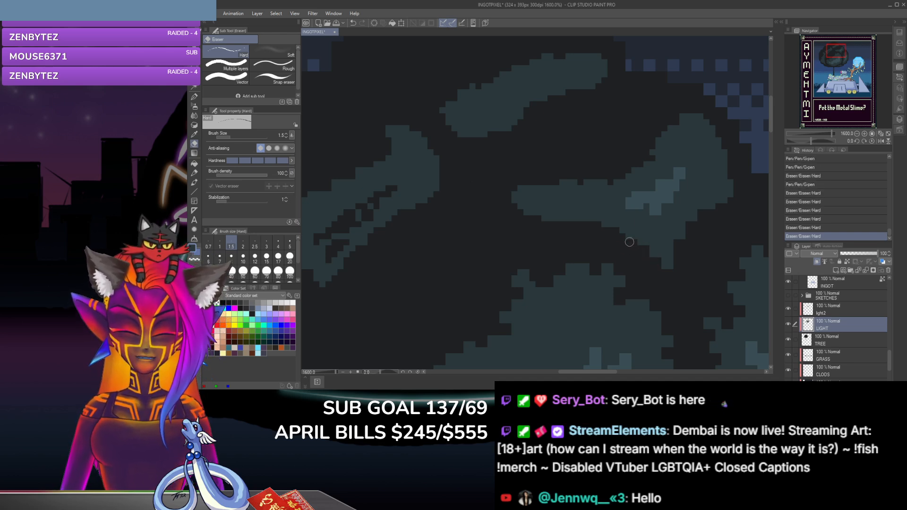
{"action": "left_click", "coordinate": [617, 253]}
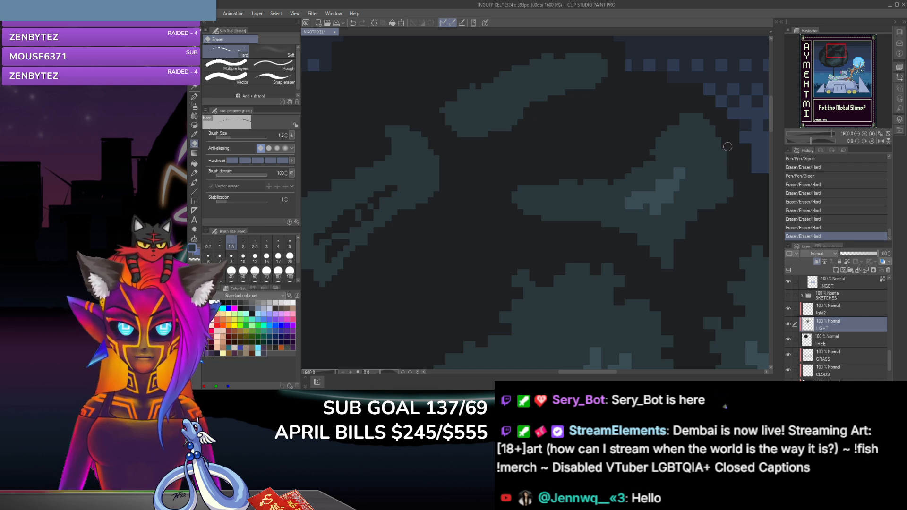
Step: Erase a pixel notch on the upper right clump's right edge and add size 2.5 G-pen dabs beside it and near the peak
{"action": "left_click", "coordinate": [725, 167]}
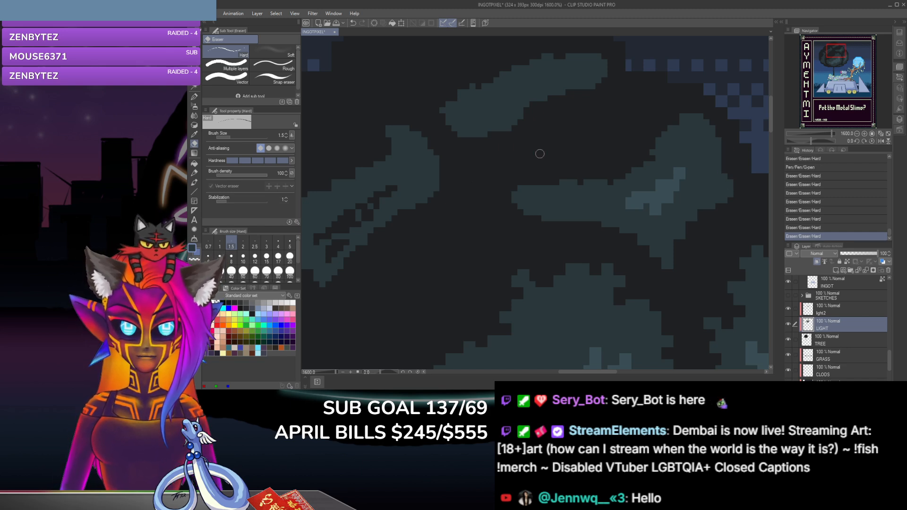
{"action": "left_click", "coordinate": [194, 97]}
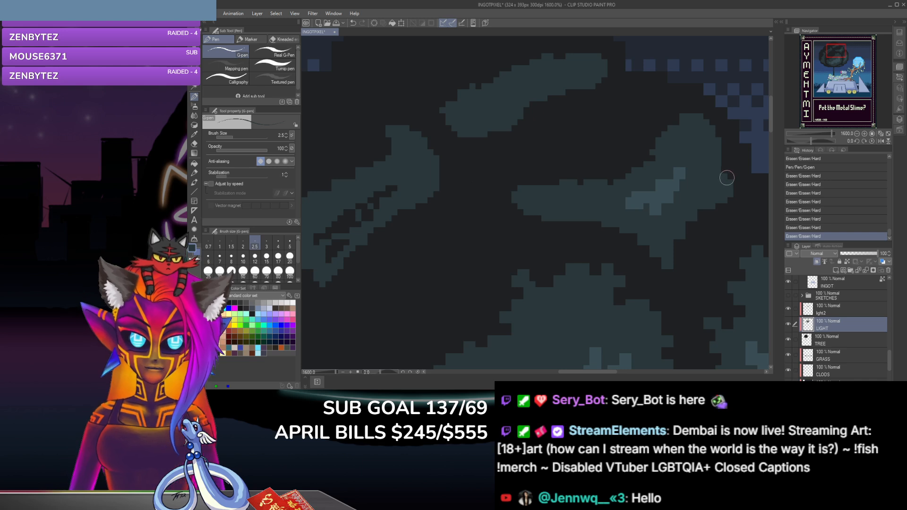
{"action": "left_click", "coordinate": [719, 176]}
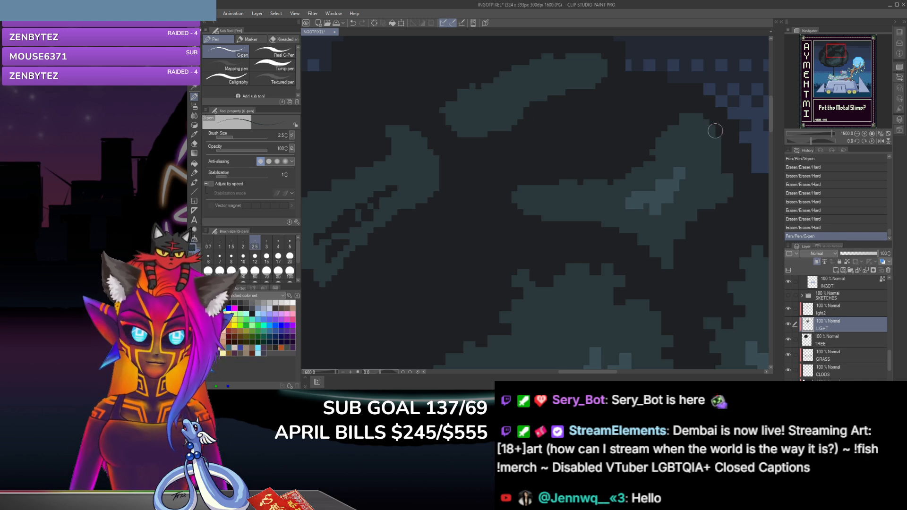
{"action": "left_click", "coordinate": [663, 121]}
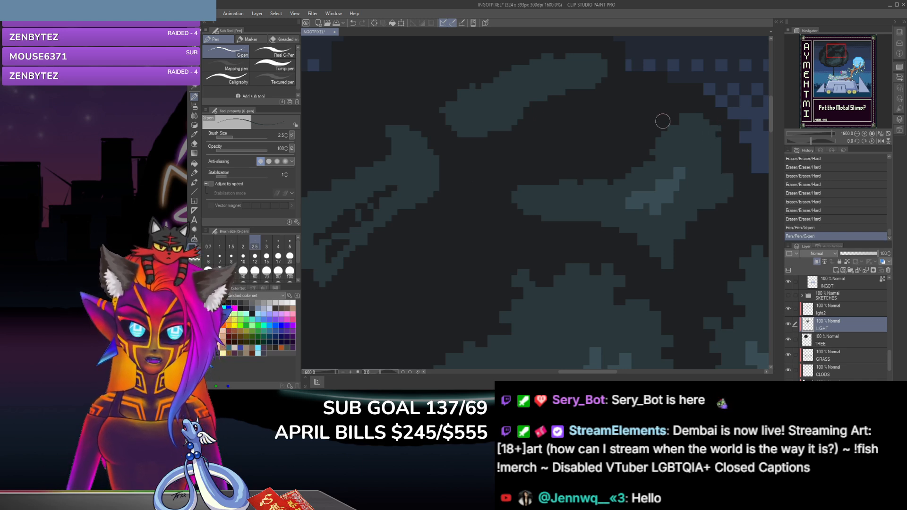
{"action": "left_click", "coordinate": [194, 144]}
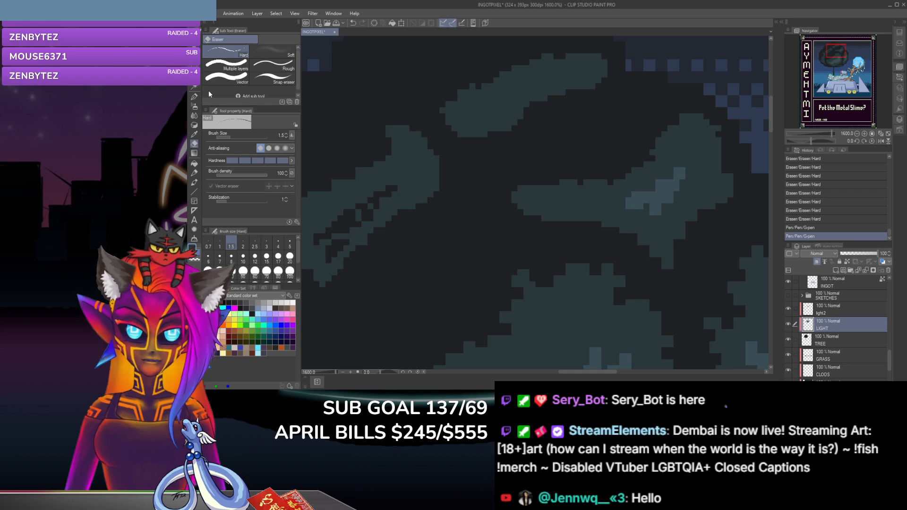
{"action": "left_click", "coordinate": [193, 97]}
{"action": "left_click", "coordinate": [719, 134]}
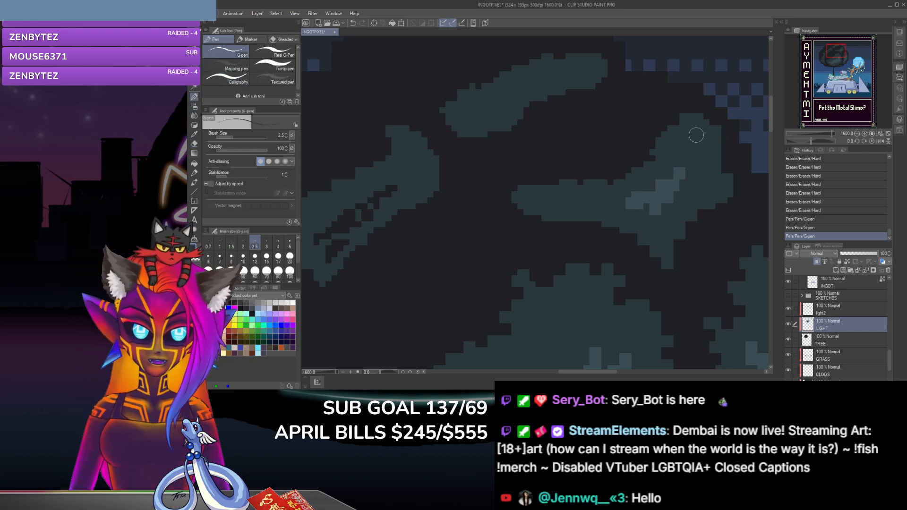
Step: Carve notches into the upper right clump's right edge, peak and upper left slope with the size 1.5 hard eraser
{"action": "left_click", "coordinate": [193, 144]}
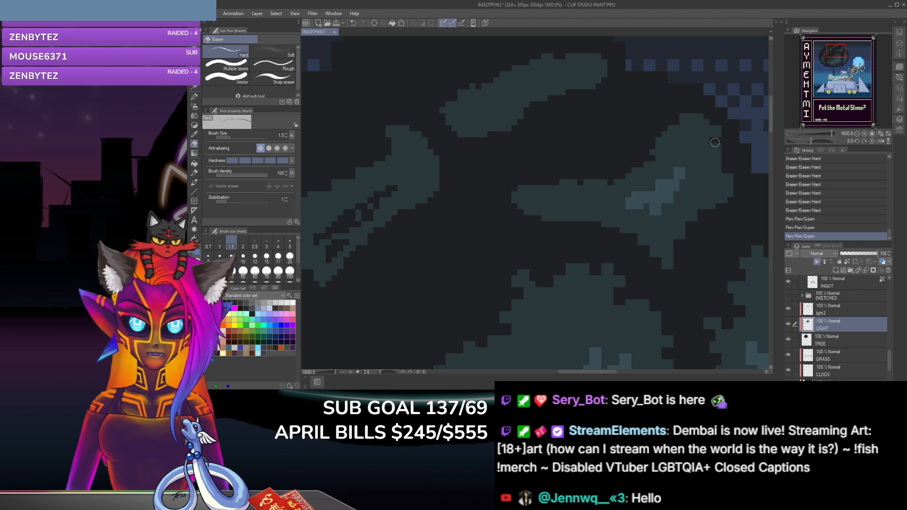
{"action": "left_click_drag", "start_coordinate": [716, 145], "coordinate": [712, 165]}
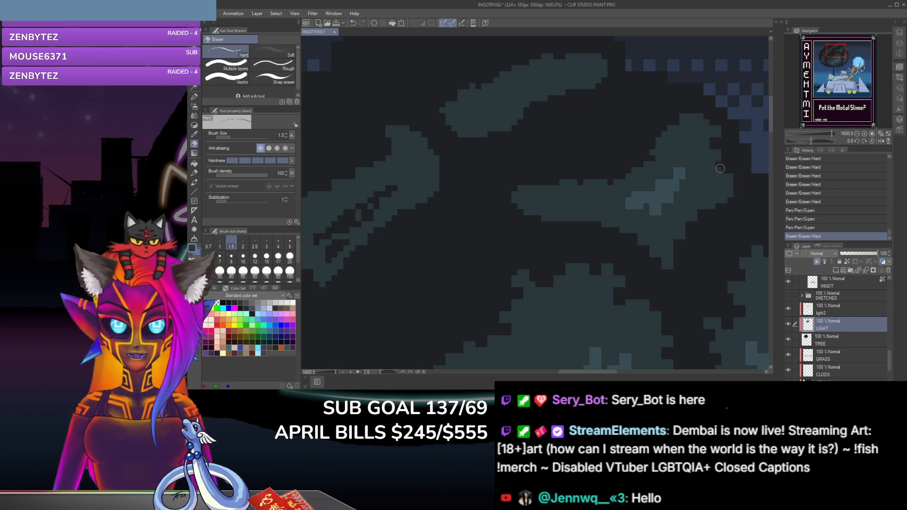
{"action": "left_click", "coordinate": [712, 172]}
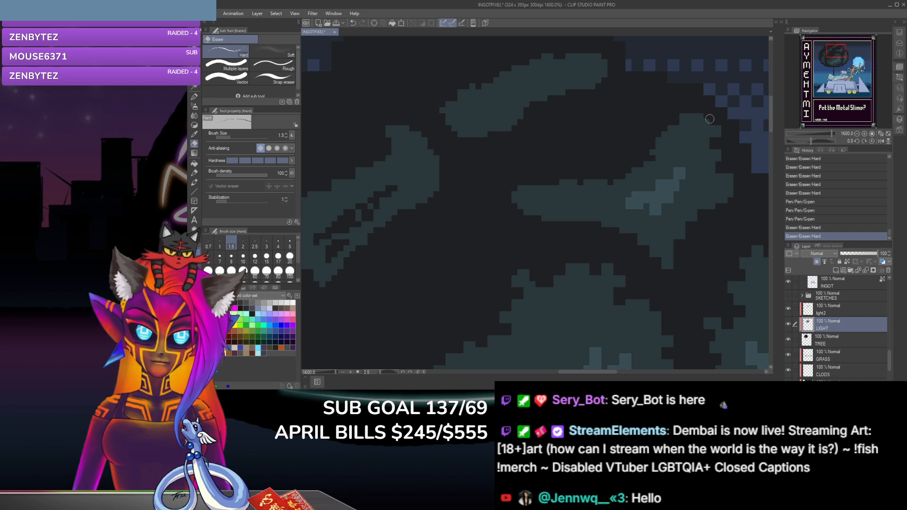
{"action": "left_click_drag", "start_coordinate": [706, 123], "coordinate": [688, 108]}
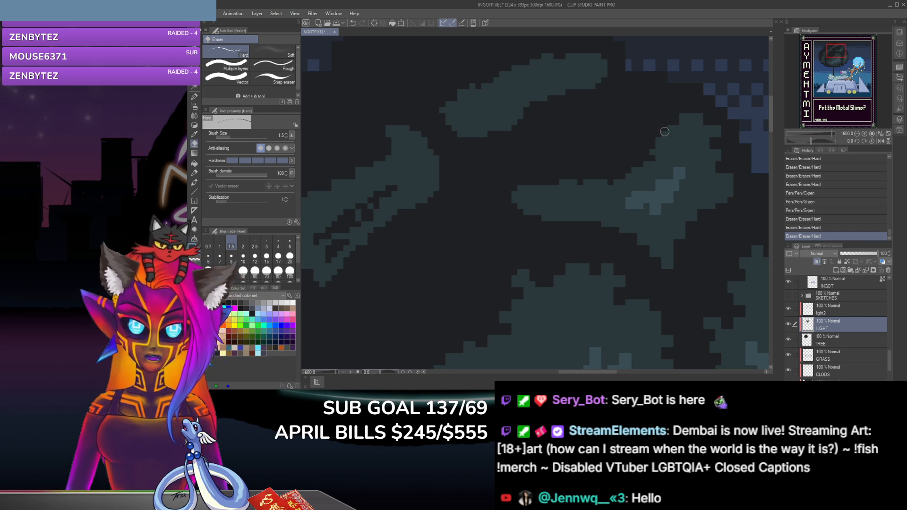
{"action": "left_click_drag", "start_coordinate": [662, 137], "coordinate": [648, 130]}
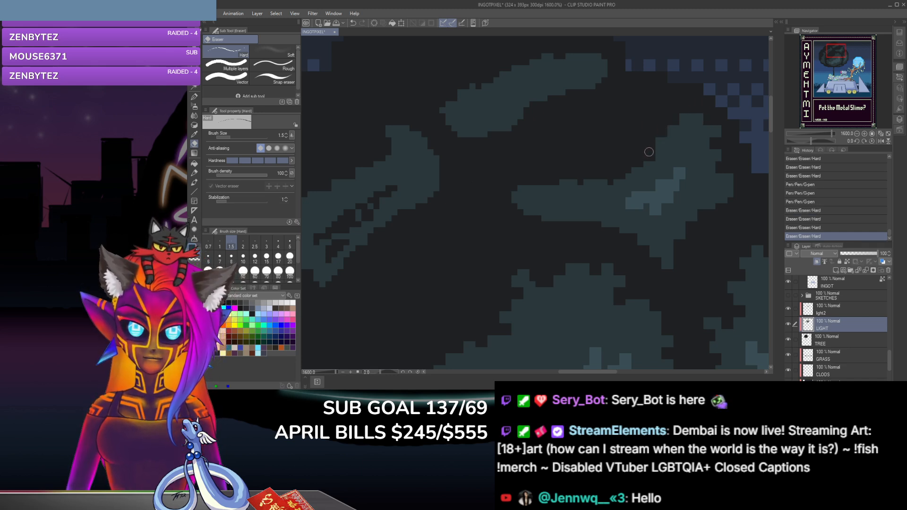
{"action": "left_click", "coordinate": [649, 151]}
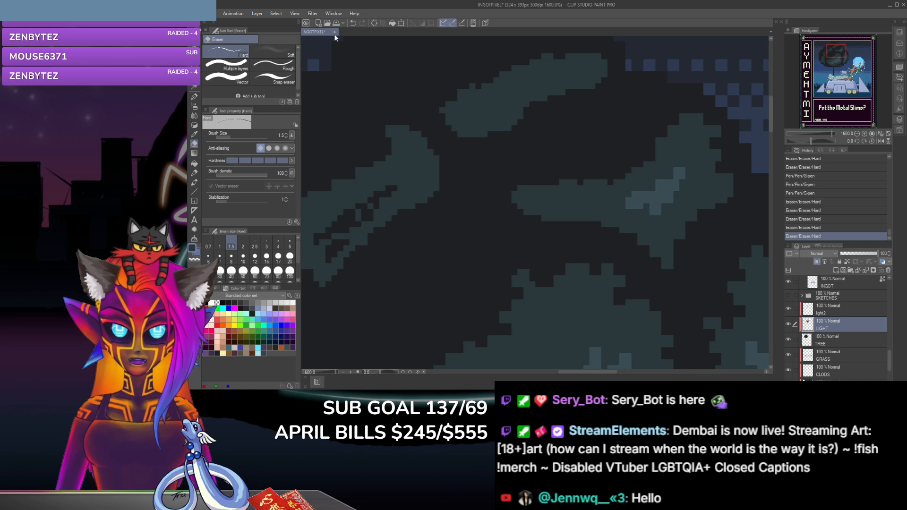
Step: Dab G-pen points on the upper right clump's left slope and erase notches where it meets the left arm's upper edge
{"action": "left_click", "coordinate": [194, 97]}
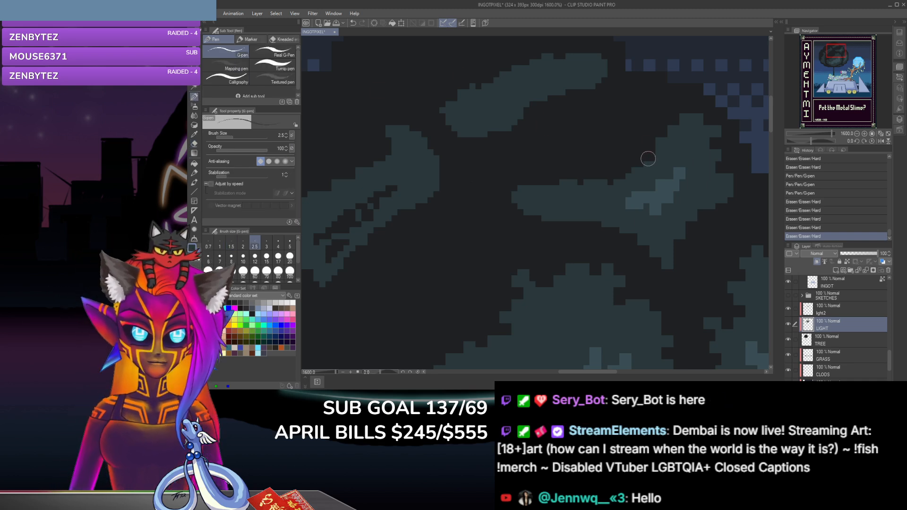
{"action": "left_click", "coordinate": [594, 153]}
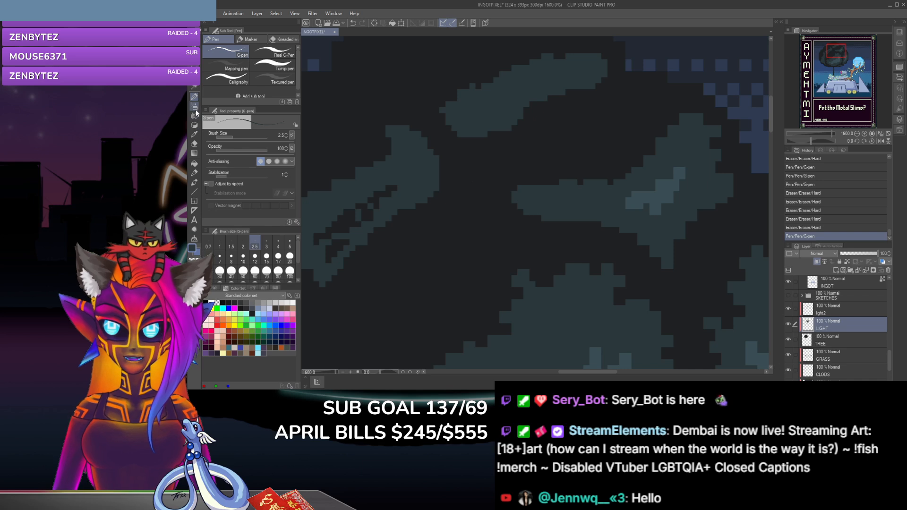
{"action": "left_click", "coordinate": [626, 173]}
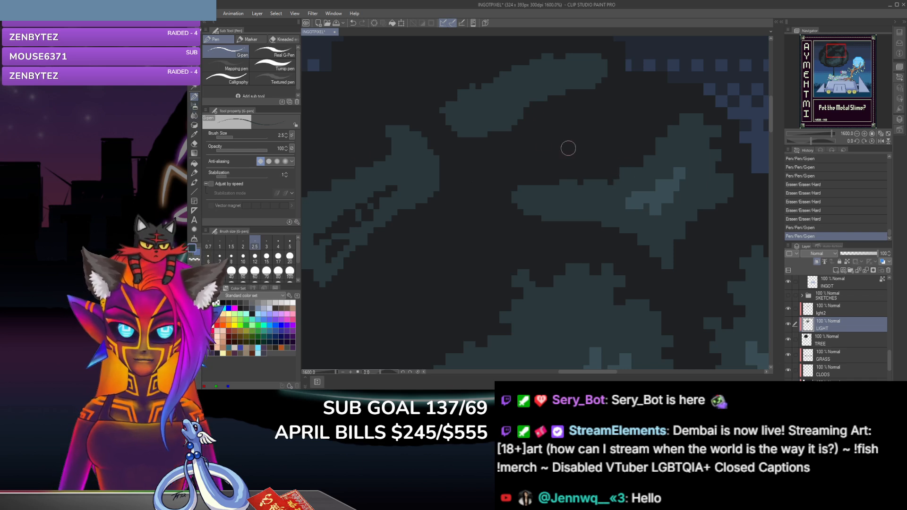
{"action": "left_click", "coordinate": [195, 144]}
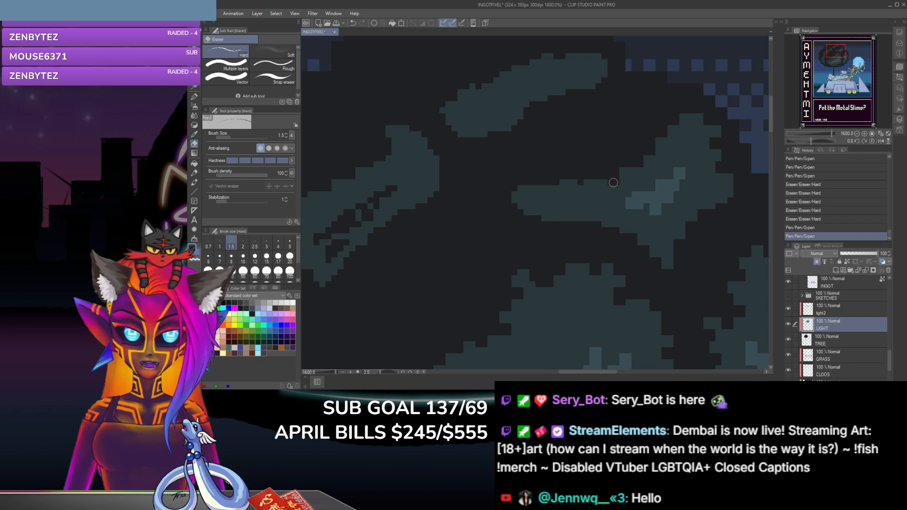
{"action": "left_click", "coordinate": [573, 193]}
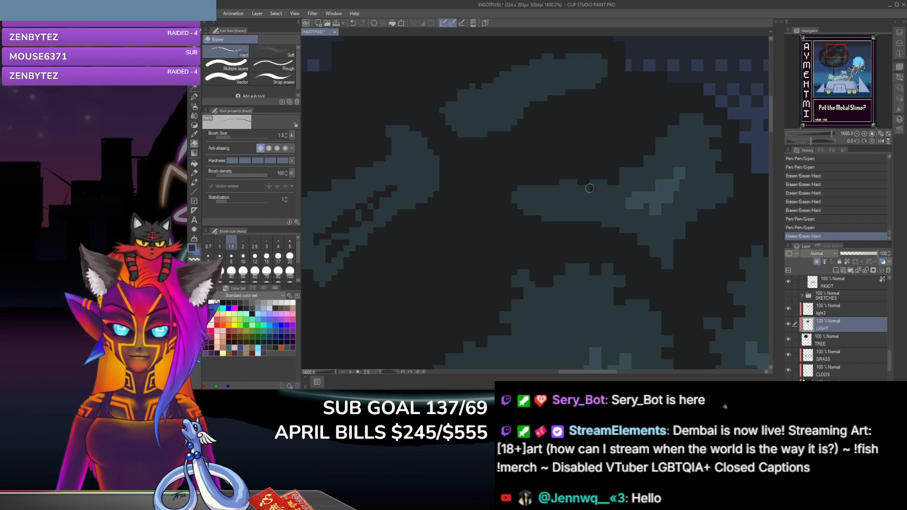
{"action": "left_click", "coordinate": [584, 179]}
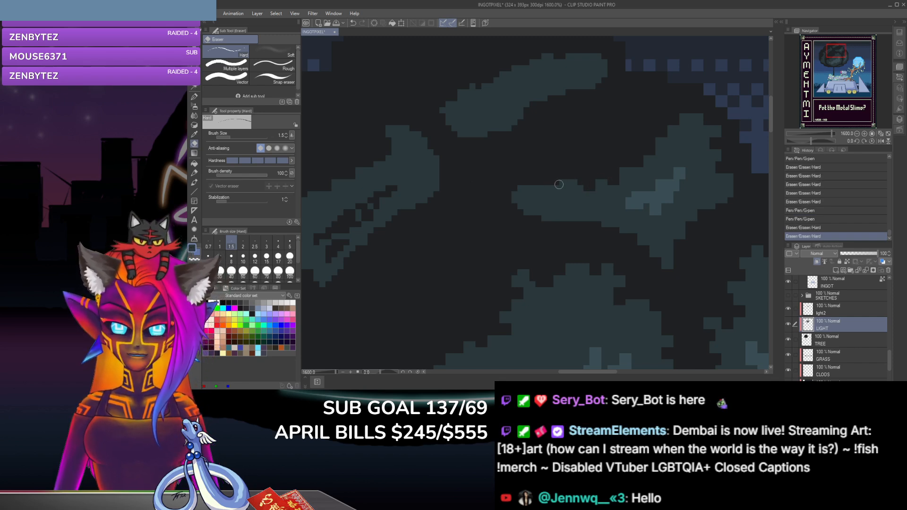
Step: Build a small leaf tooth mid-way along the left arm's upper edge with a G-pen dab and an eraser notch beside it
{"action": "left_click", "coordinate": [194, 97]}
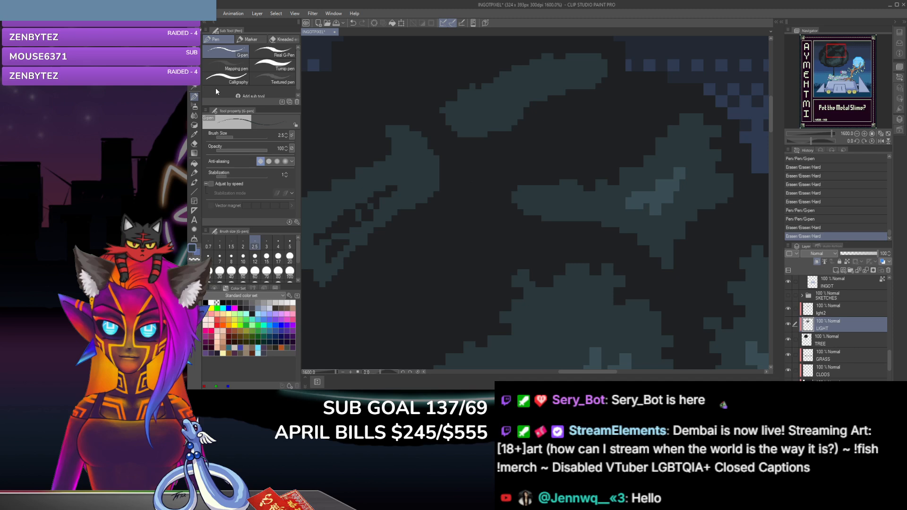
{"action": "left_click", "coordinate": [578, 181]}
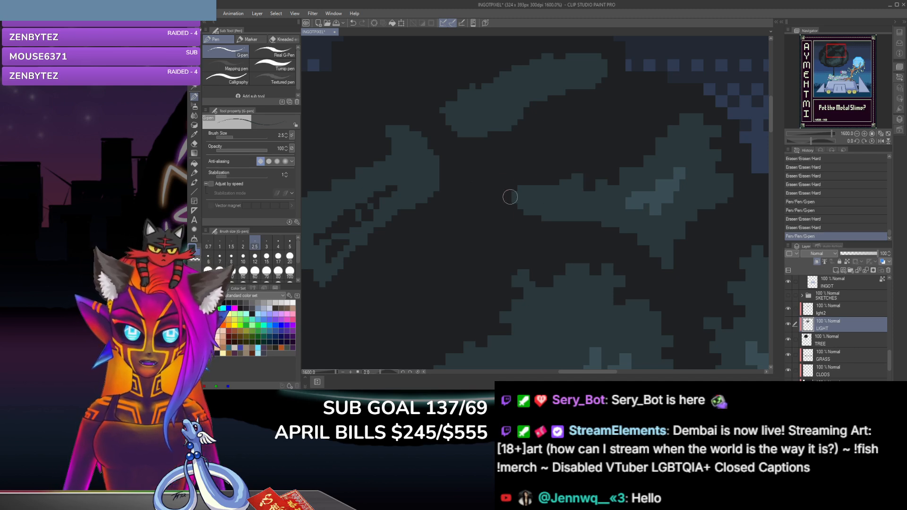
{"action": "left_click", "coordinate": [194, 144]}
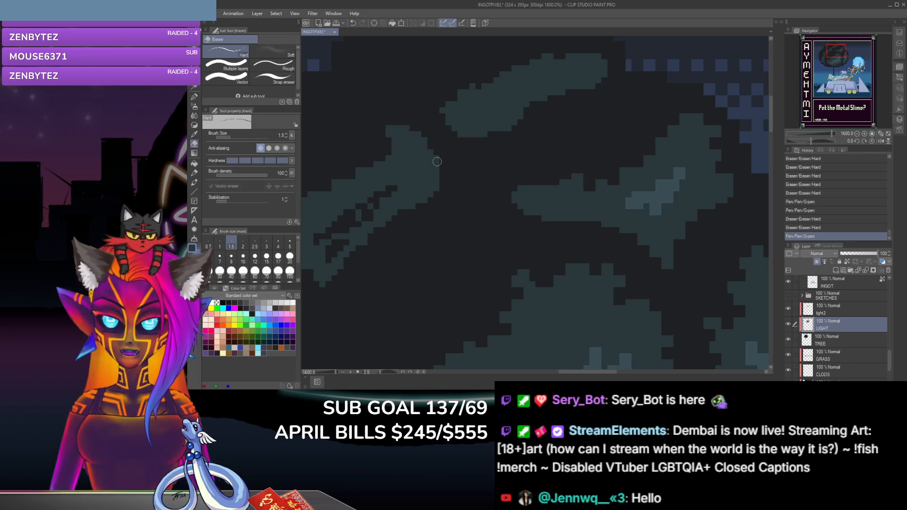
{"action": "left_click", "coordinate": [566, 185]}
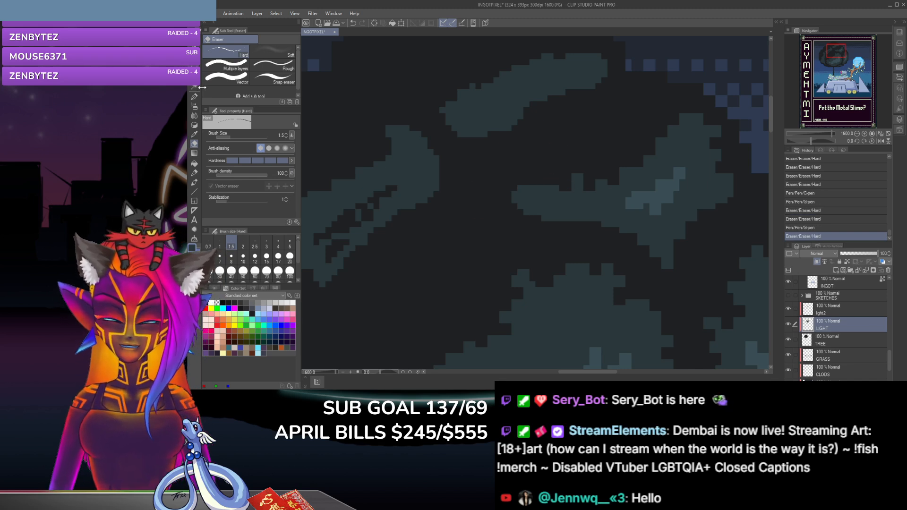
Step: Add a second G-pen tooth further left on the arm's upper edge and erase pixels around it and the arm's left end
{"action": "left_click", "coordinate": [194, 98]}
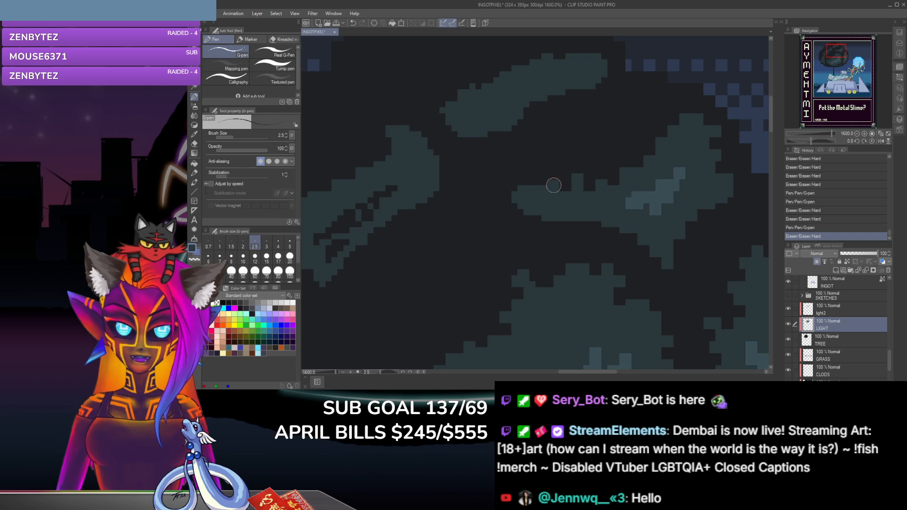
{"action": "left_click_drag", "start_coordinate": [554, 185], "coordinate": [539, 186]}
{"action": "left_click", "coordinate": [552, 183]}
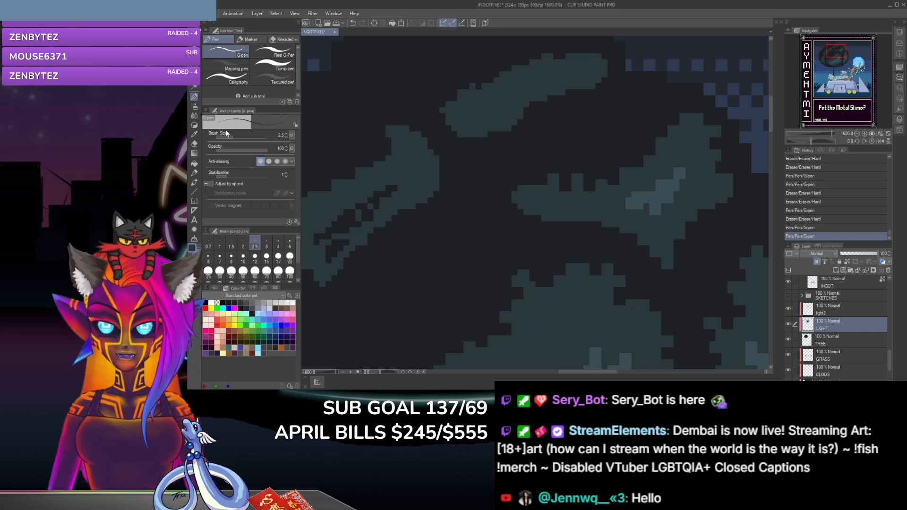
{"action": "left_click", "coordinate": [195, 144]}
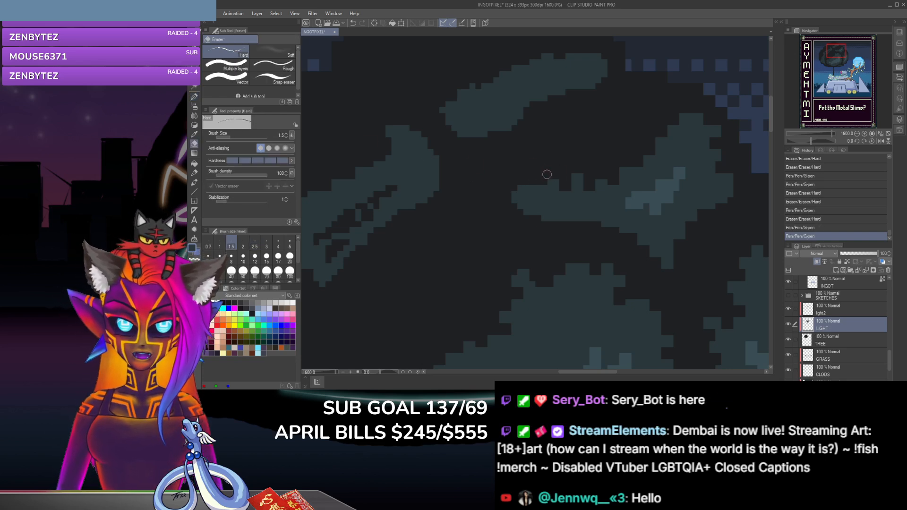
{"action": "left_click", "coordinate": [547, 175]}
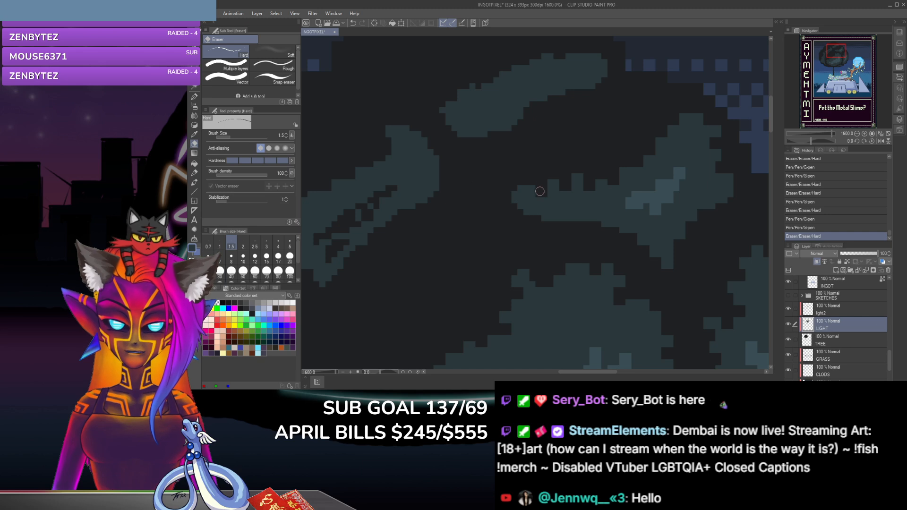
{"action": "left_click", "coordinate": [521, 184]}
{"action": "left_click", "coordinate": [518, 194]}
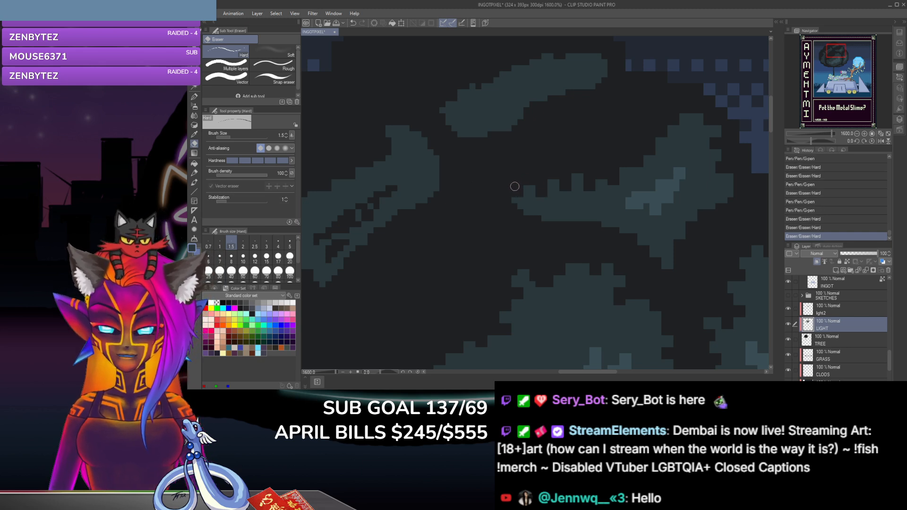
Step: Reshape the left arm's tip with size 2.5 G-pen dabs and size 1.5 eraser dabs on its upper and lower edges
{"action": "left_click", "coordinate": [193, 99]}
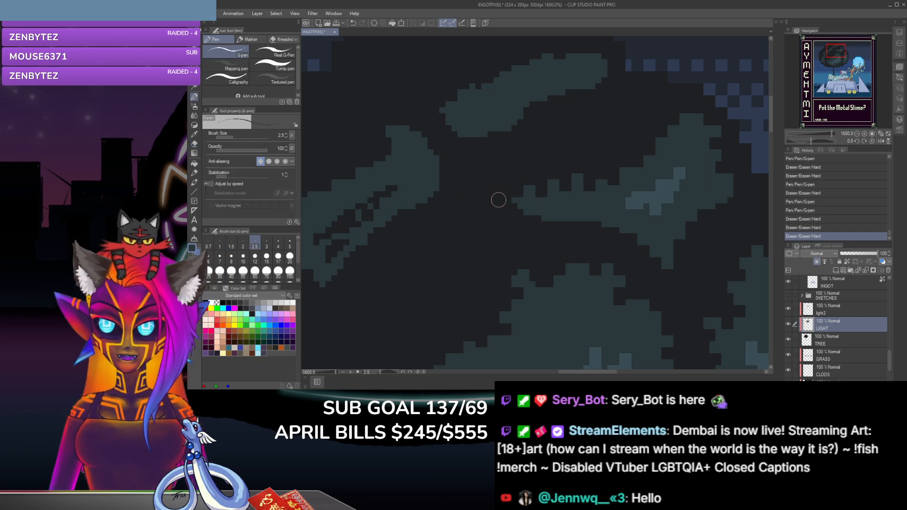
{"action": "left_click", "coordinate": [514, 205]}
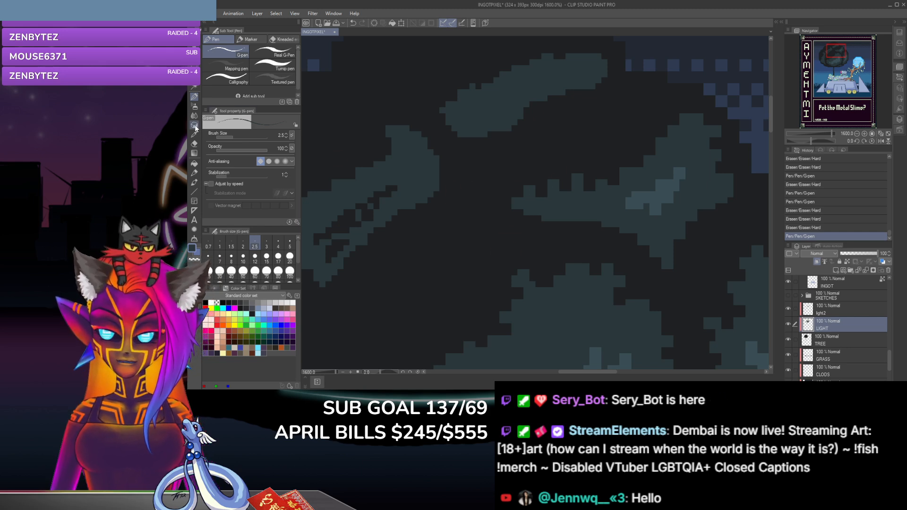
{"action": "left_click", "coordinate": [194, 144]}
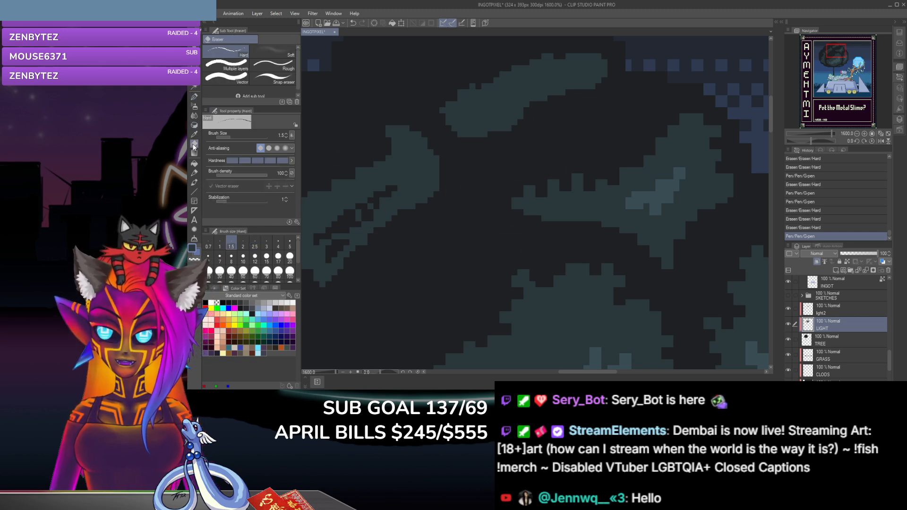
{"action": "left_click", "coordinate": [543, 198]}
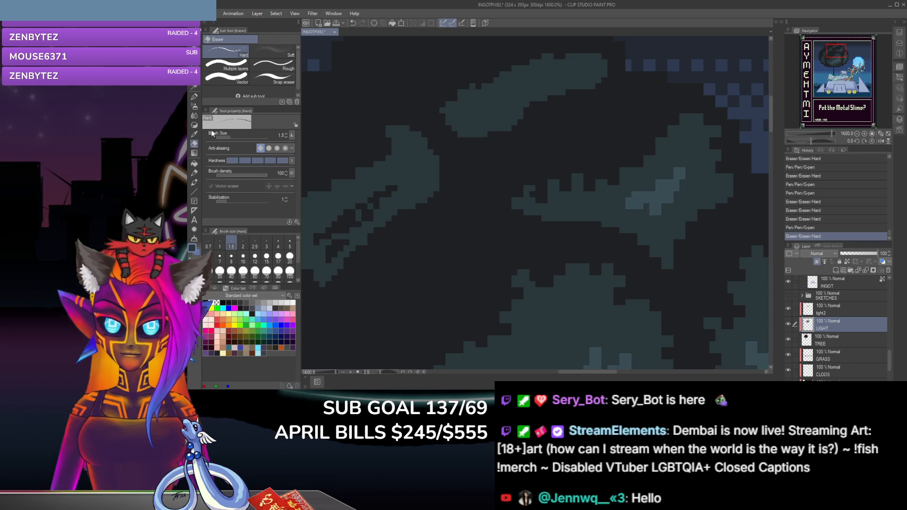
{"action": "left_click", "coordinate": [194, 97]}
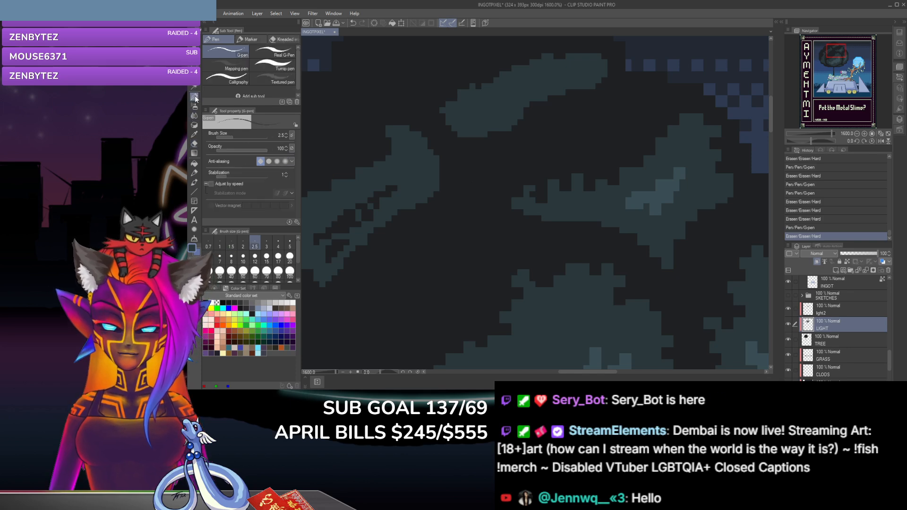
{"action": "left_click", "coordinate": [530, 196]}
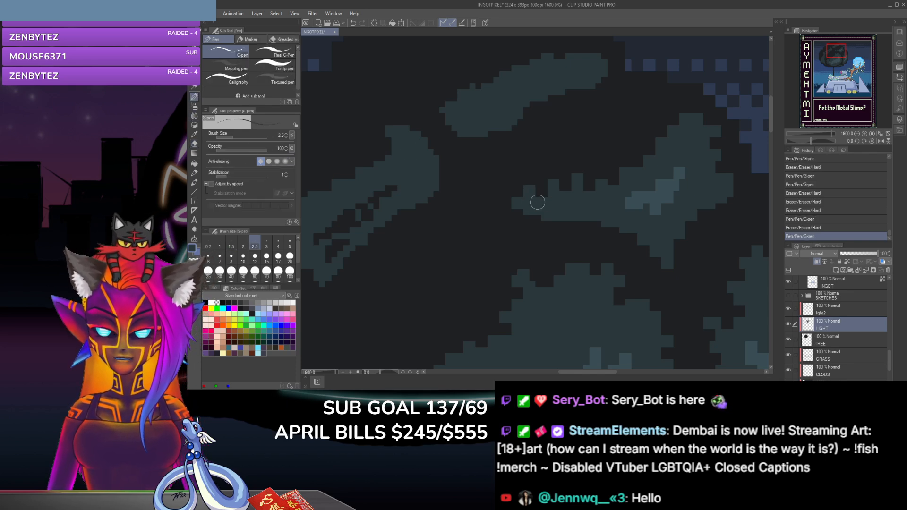
{"action": "left_click", "coordinate": [537, 202]}
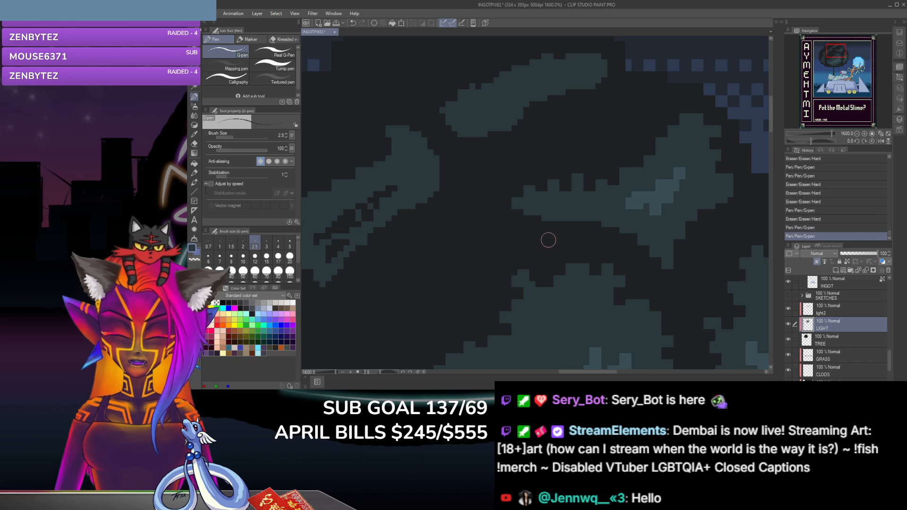
{"action": "left_click", "coordinate": [194, 144]}
{"action": "left_click", "coordinate": [562, 216]}
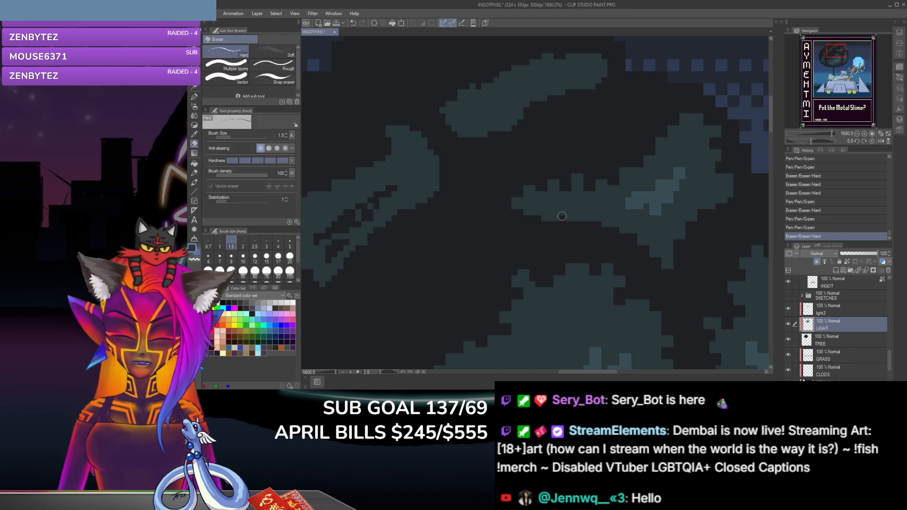
Step: Erase two notches in the lower edge of the upper right clump's left arm and dab a G-pen point between them
{"action": "left_click", "coordinate": [559, 215]}
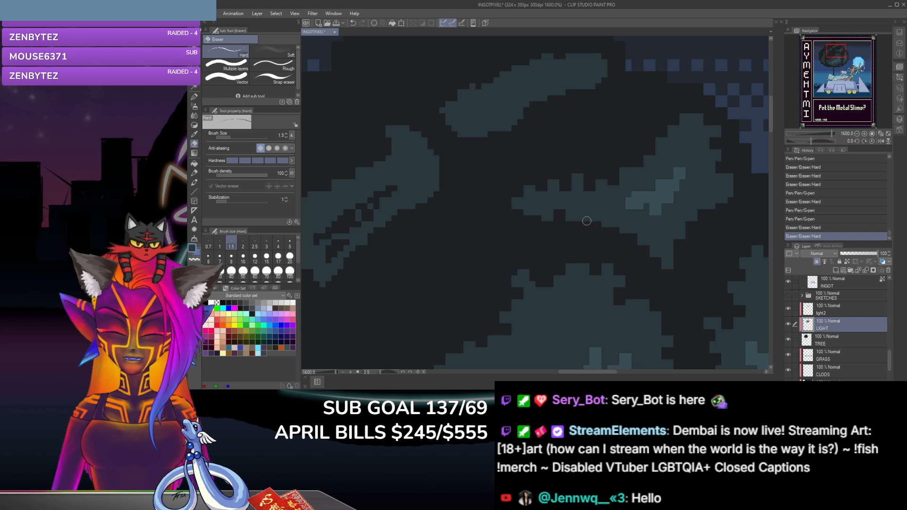
{"action": "left_click", "coordinate": [587, 215]}
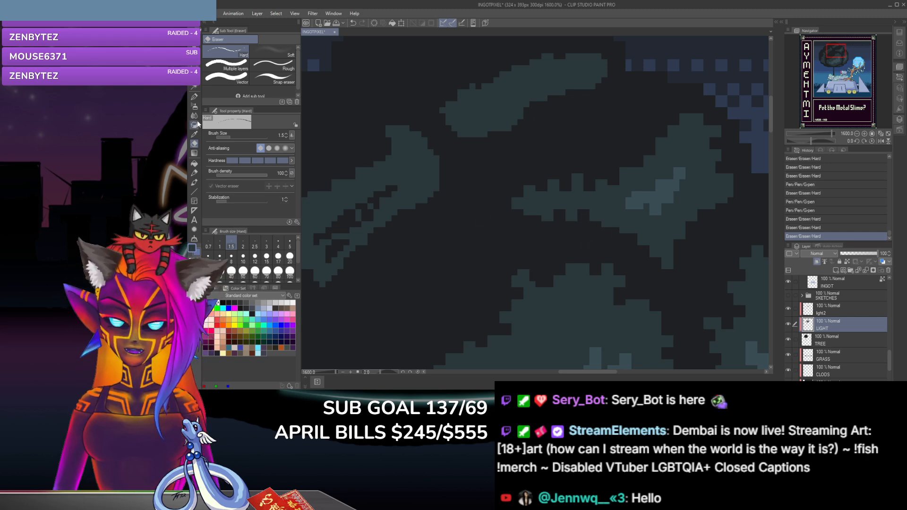
{"action": "left_click", "coordinate": [194, 96]}
{"action": "left_click", "coordinate": [581, 209]}
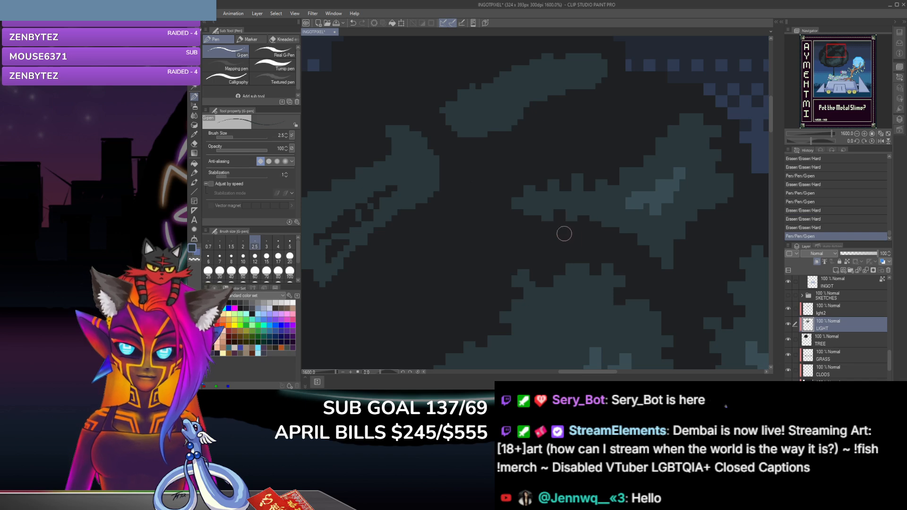
Step: Roughen the arm's lower edge where it joins the upper right clump with size 2.5 G-pen dabs and a size 1.5 eraser notch
{"action": "left_click", "coordinate": [605, 229]}
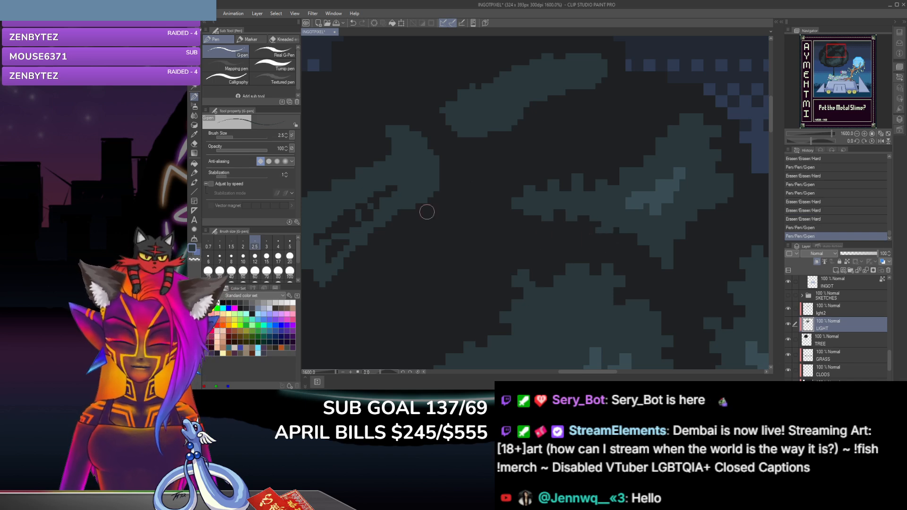
{"action": "left_click", "coordinate": [194, 144]}
{"action": "left_click", "coordinate": [598, 230]}
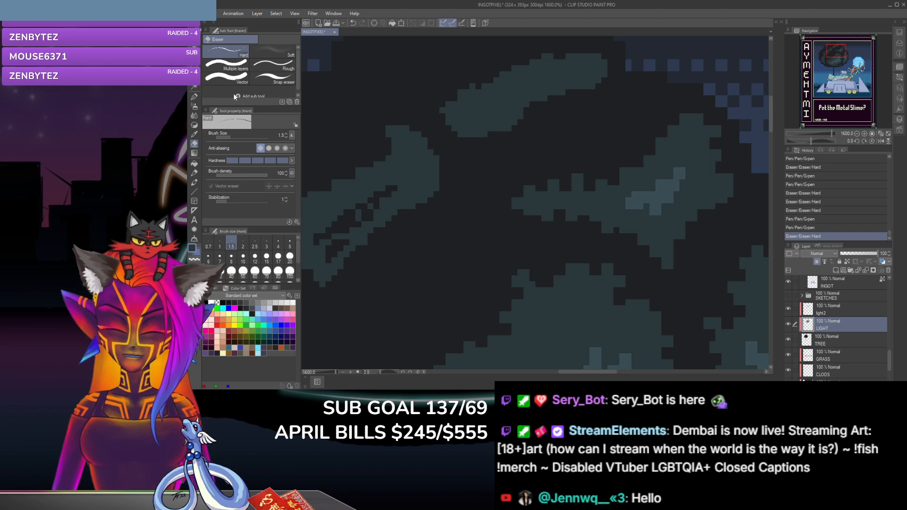
{"action": "key", "text": "p"}
{"action": "left_click", "coordinate": [623, 231]}
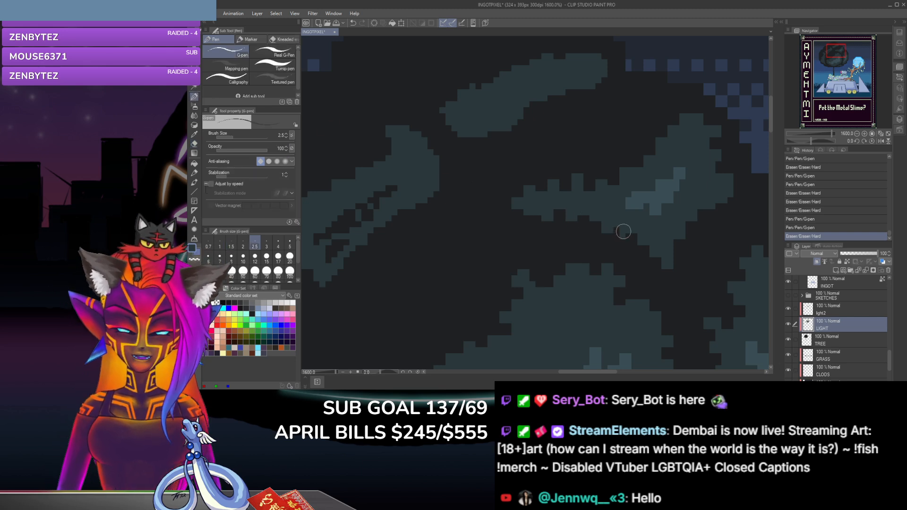
{"action": "left_click", "coordinate": [627, 235]}
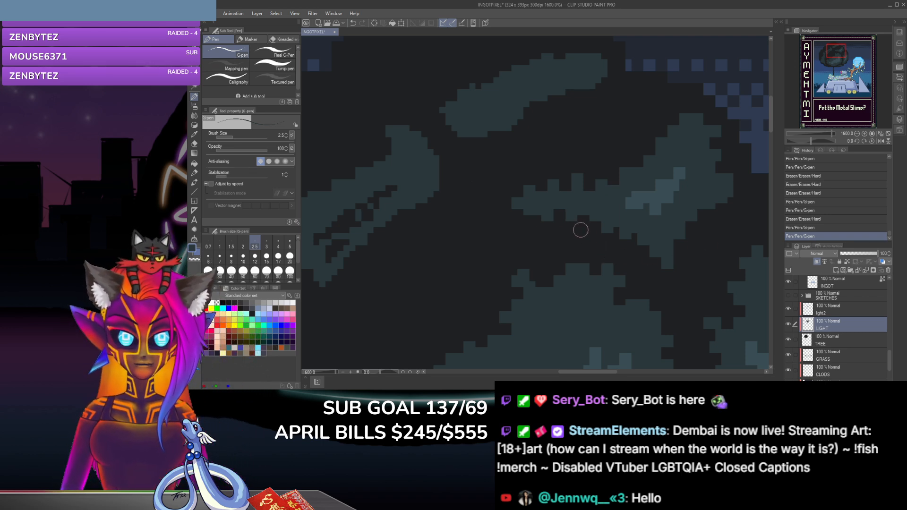
Step: Dab G-pen points along the underside of the left arm's tip to fill out its lower edge
{"action": "left_click", "coordinate": [522, 216]}
{"action": "left_click", "coordinate": [530, 213]}
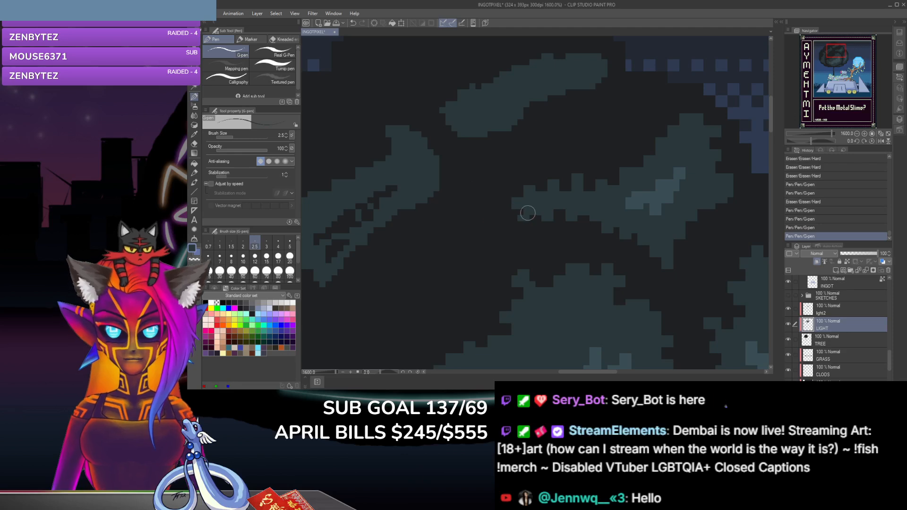
{"action": "left_click", "coordinate": [523, 214]}
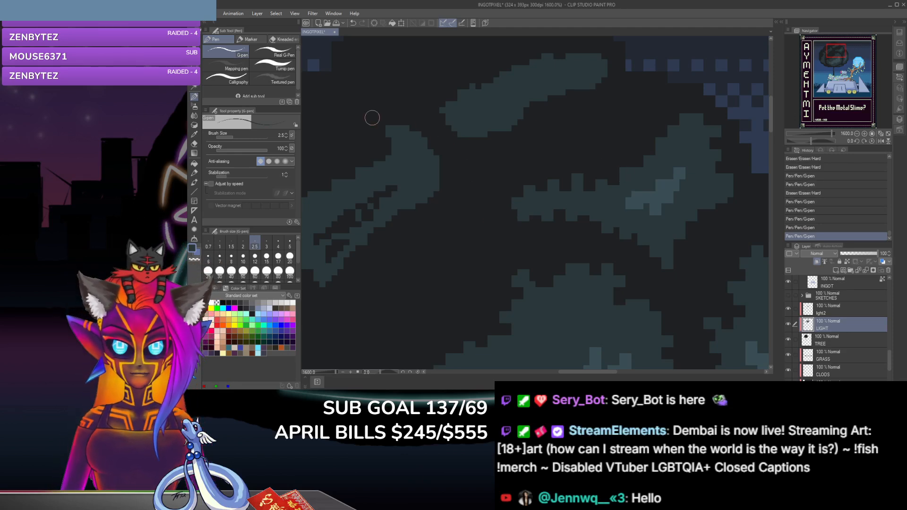
Step: Erase small notches in the upper right clump's left slope with the size 1.5 hard eraser
{"action": "left_click", "coordinate": [194, 144]}
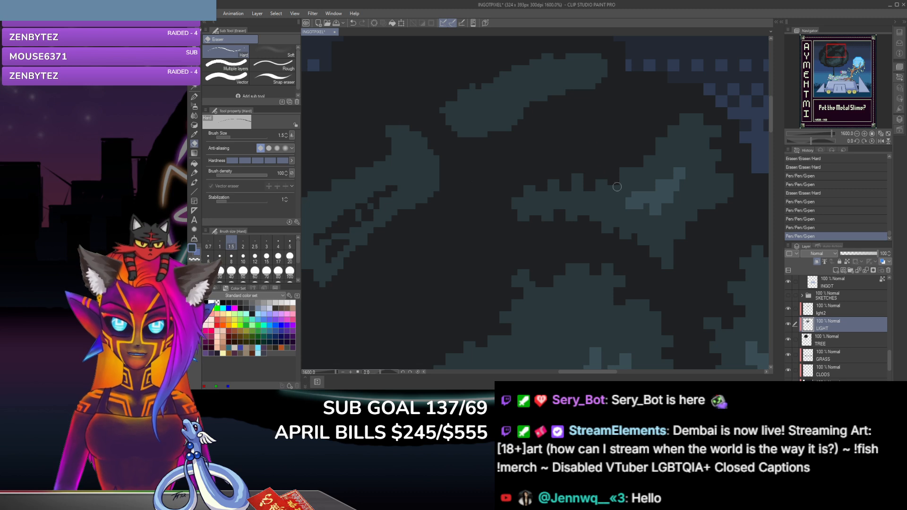
{"action": "left_click", "coordinate": [627, 171]}
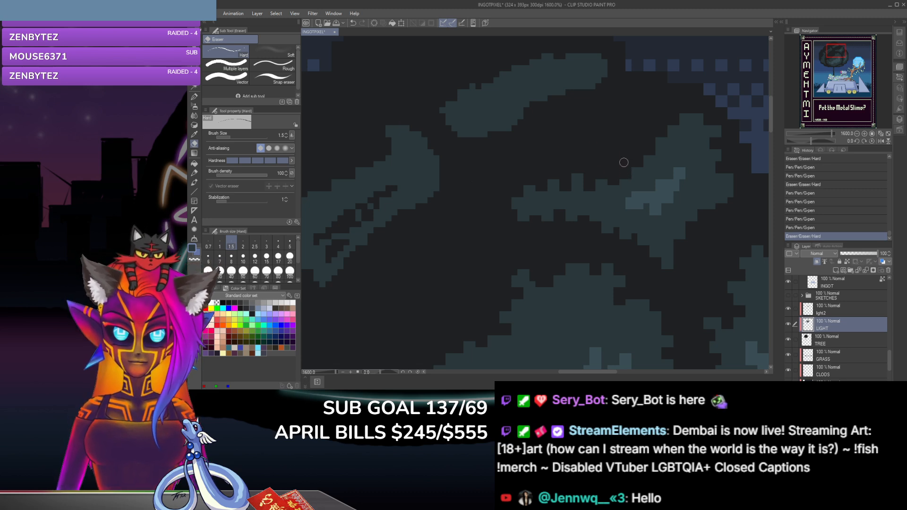
{"action": "left_click", "coordinate": [659, 157]}
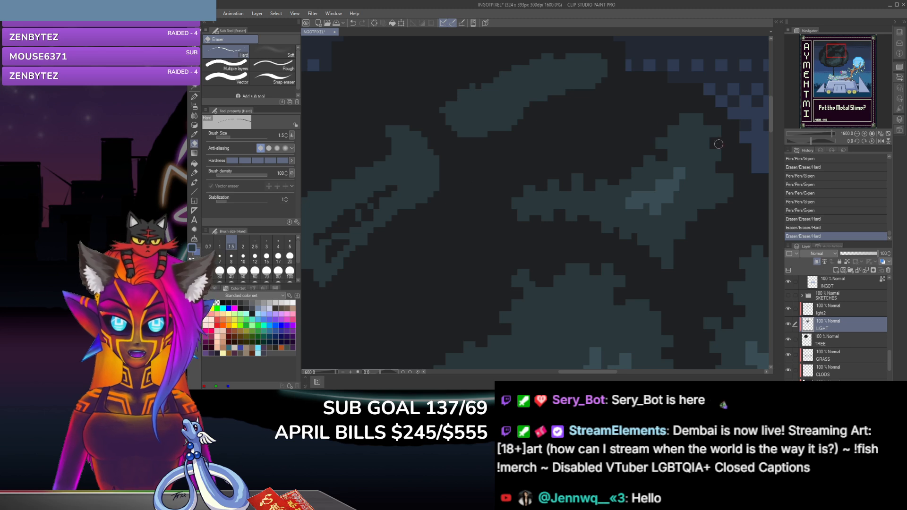
{"action": "left_click", "coordinate": [702, 204]}
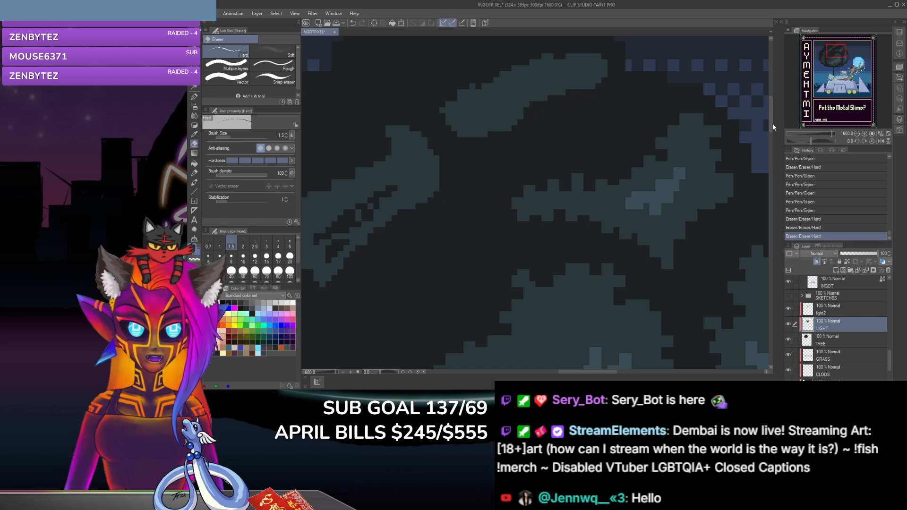
Step: Trim the right end of the topmost leaf clump with size 1.5 eraser dabs on its lower, outer and upper edges
{"action": "scroll", "coordinate": [736, 92], "scroll_direction": "up", "scroll_amount": 3}
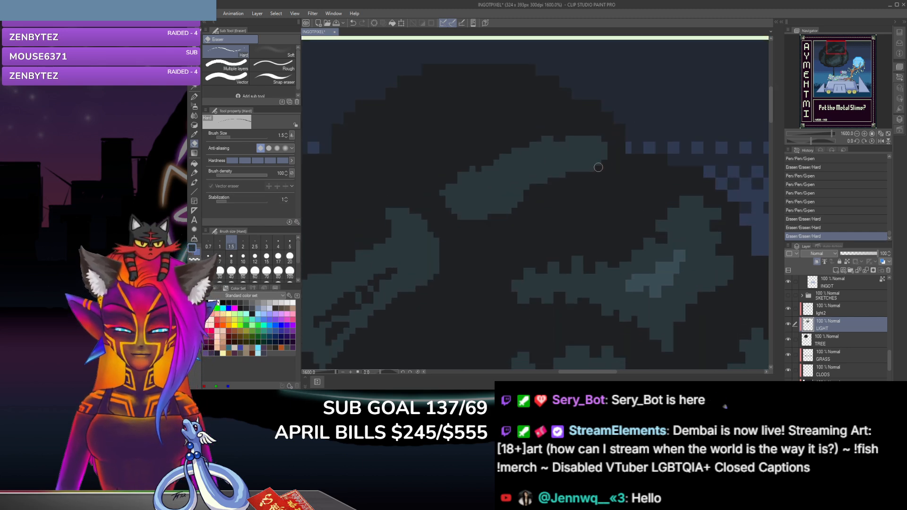
{"action": "left_click", "coordinate": [602, 164]}
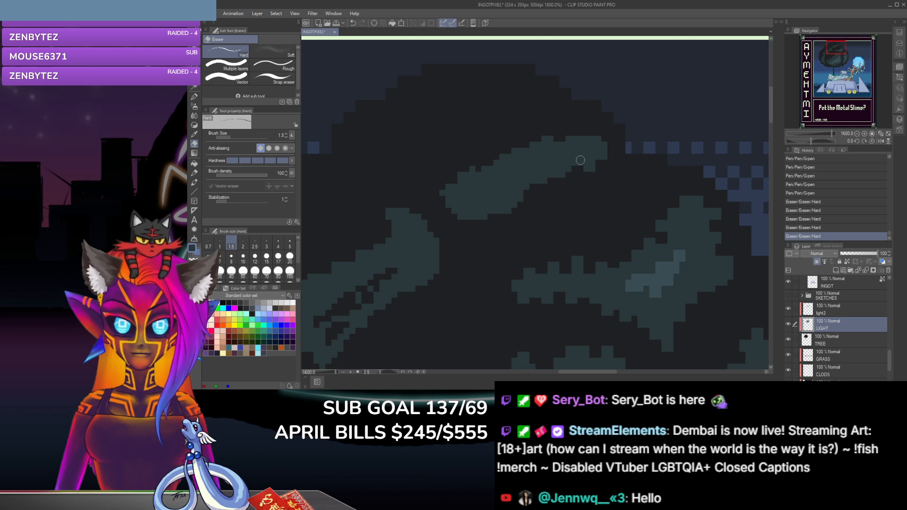
{"action": "left_click", "coordinate": [607, 146]}
{"action": "left_click", "coordinate": [602, 142]}
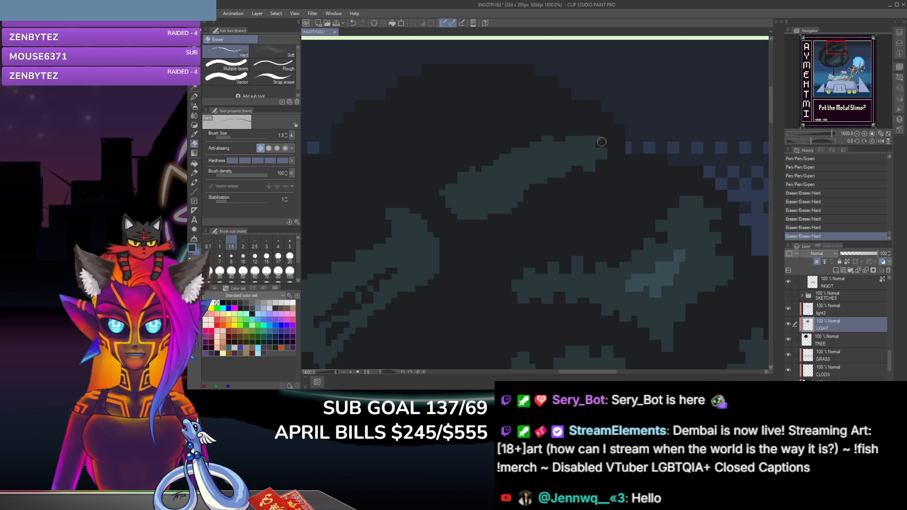
{"action": "left_click", "coordinate": [596, 137]}
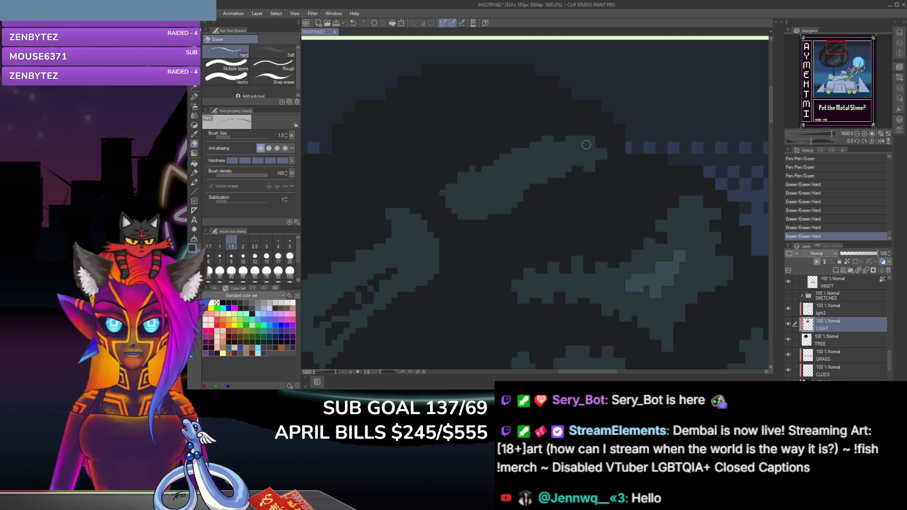
{"action": "left_click", "coordinate": [587, 135]}
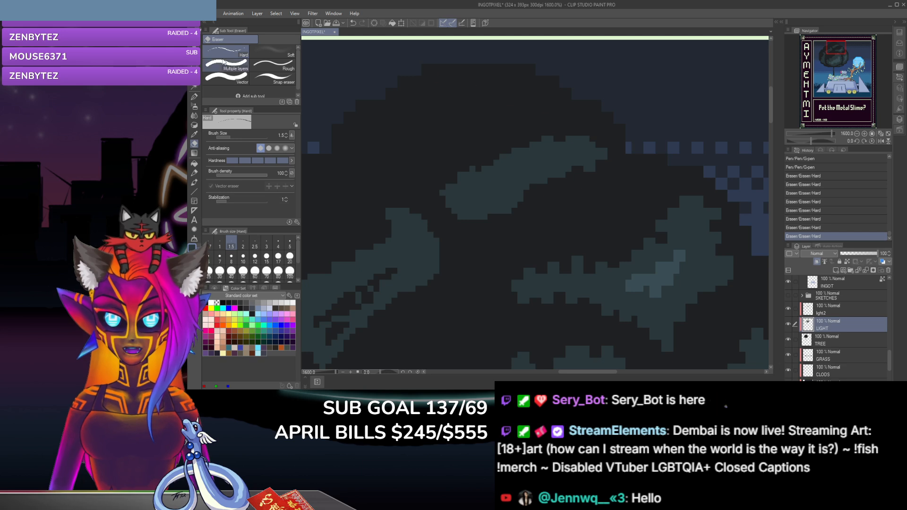
Step: Build a leaf tooth on the topmost clump's upper edge near its right end with G-pen dabs and eraser notches beside it
{"action": "key", "text": "p"}
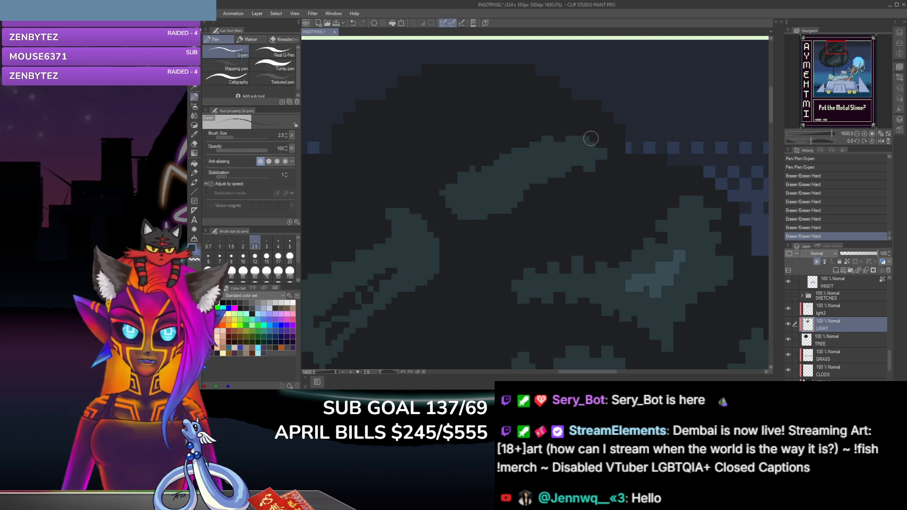
{"action": "left_click", "coordinate": [591, 137]}
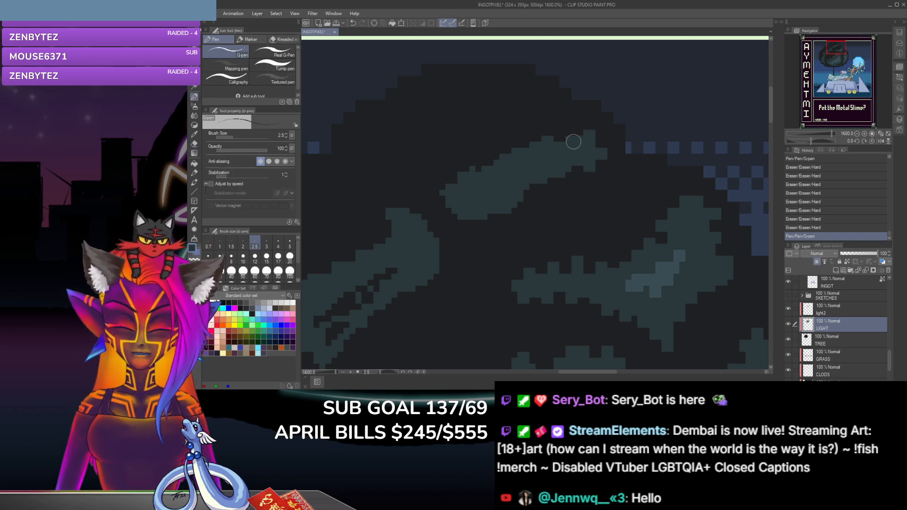
{"action": "left_click", "coordinate": [580, 136]}
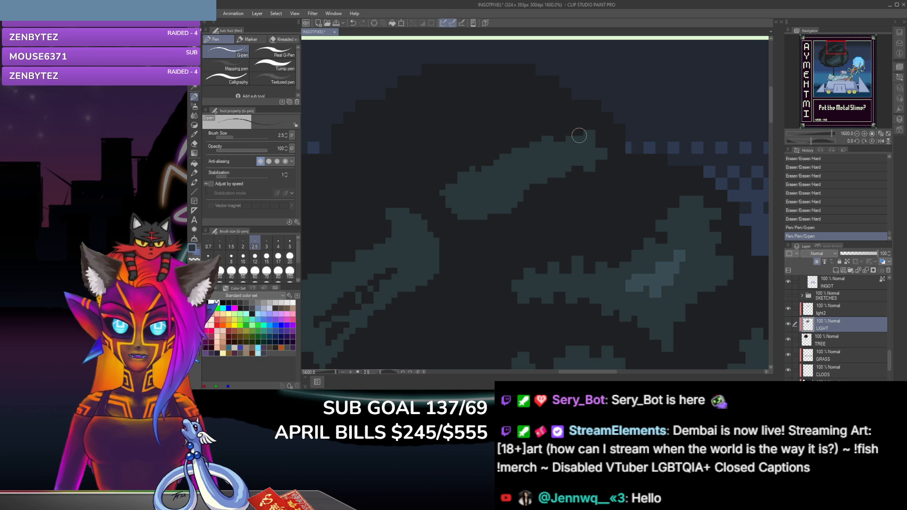
{"action": "left_click", "coordinate": [194, 144]}
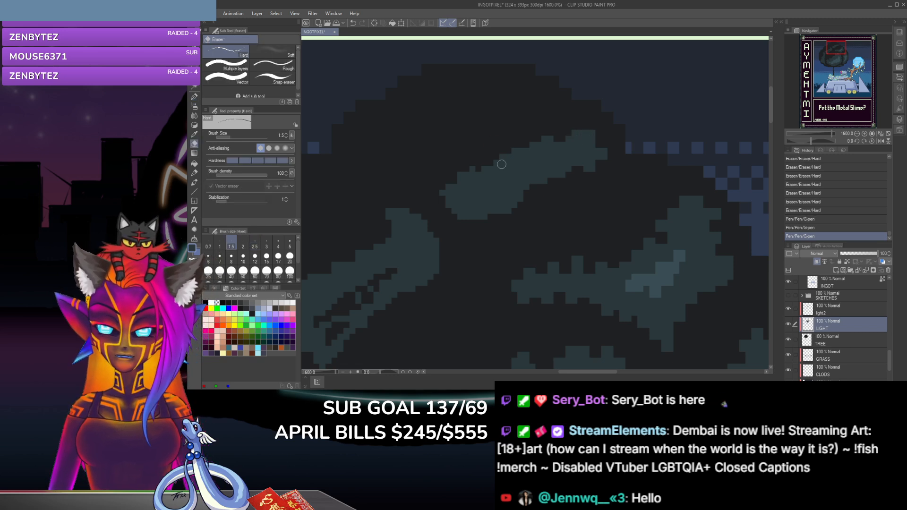
{"action": "left_click", "coordinate": [566, 146]}
{"action": "left_click", "coordinate": [576, 135]}
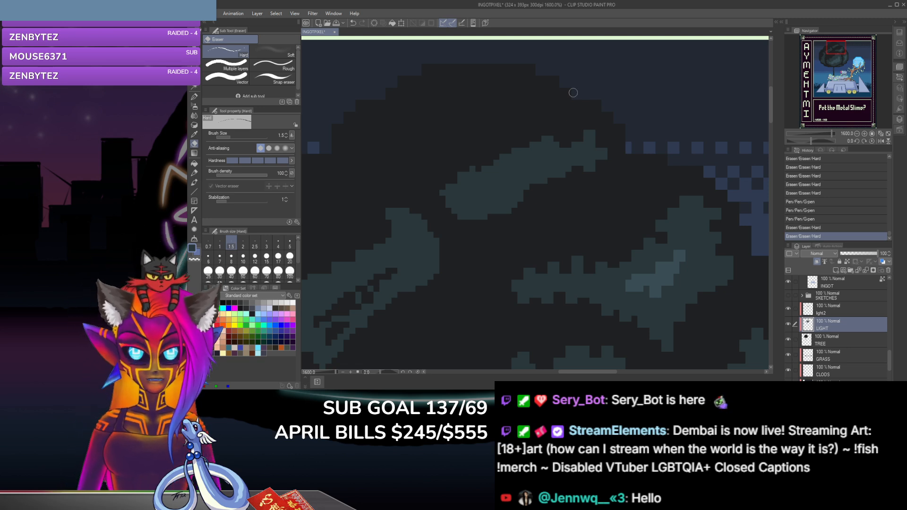
Step: Dab two G-pen points on the lower edge of the topmost clump's right half
{"action": "left_click", "coordinate": [194, 96]}
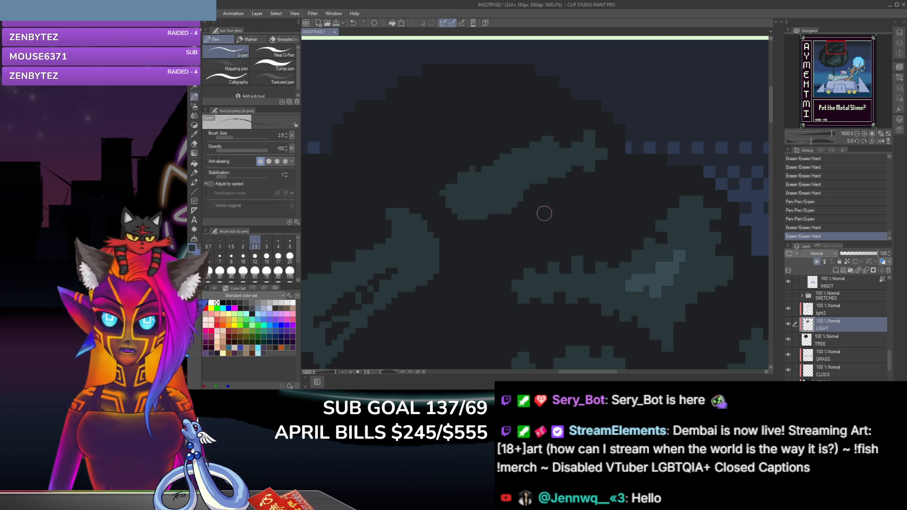
{"action": "left_click", "coordinate": [565, 172]}
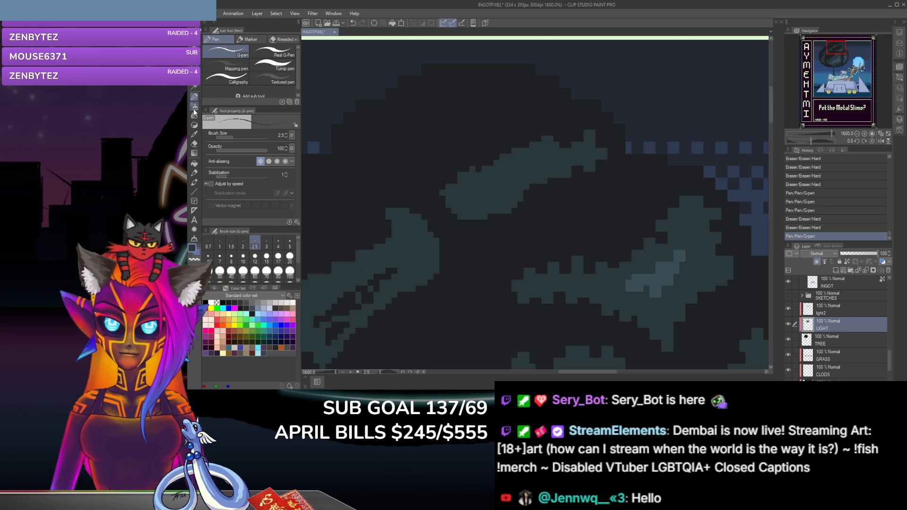
{"action": "left_click", "coordinate": [555, 175]}
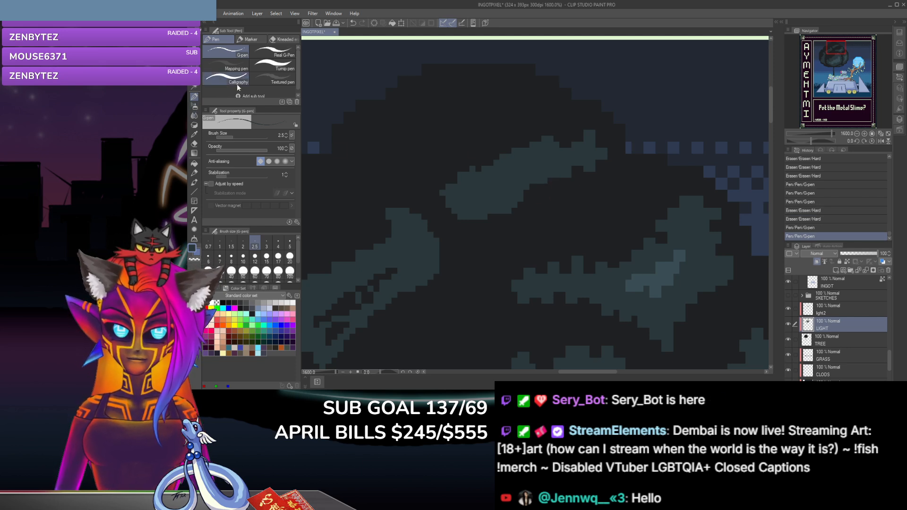
Step: Reshape the bump midway along the topmost clump's upper edge with size 1.5 eraser dabs and size 2.5 G-pen dabs
{"action": "left_click", "coordinate": [193, 144]}
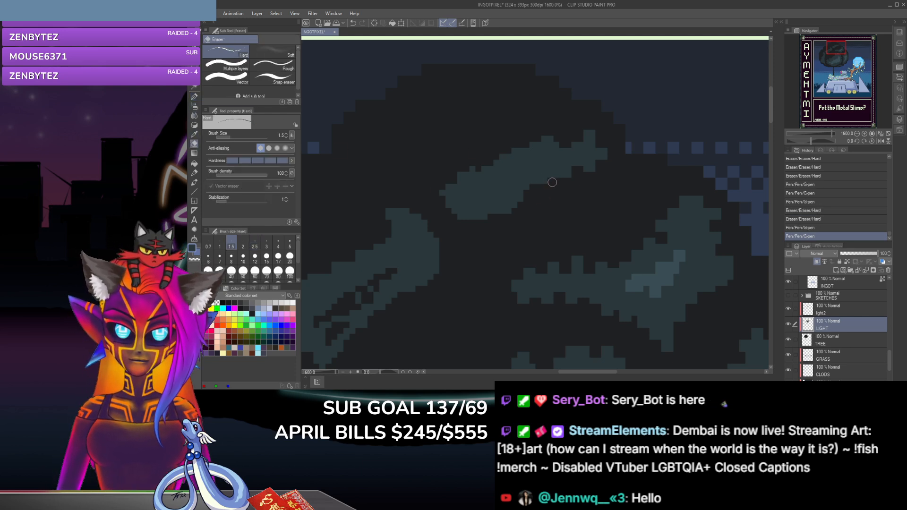
{"action": "left_click", "coordinate": [544, 153]}
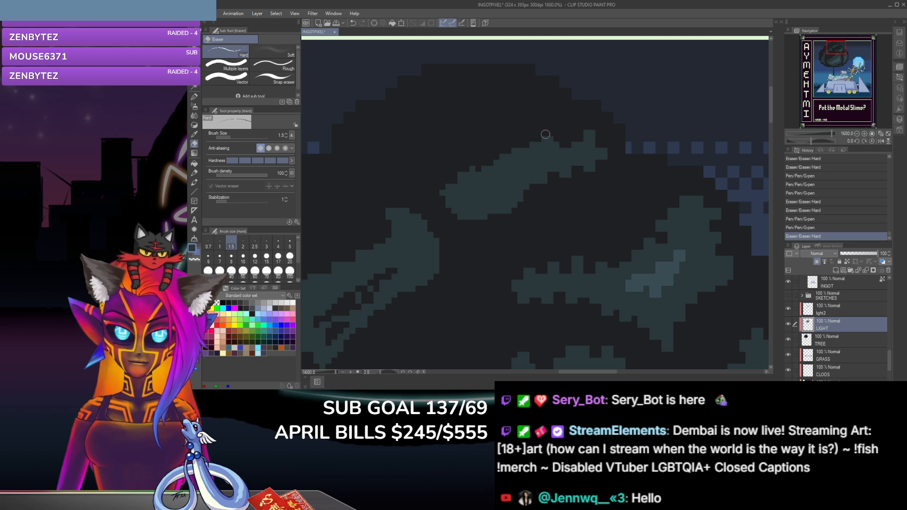
{"action": "left_click", "coordinate": [552, 135]}
{"action": "left_click", "coordinate": [194, 96]}
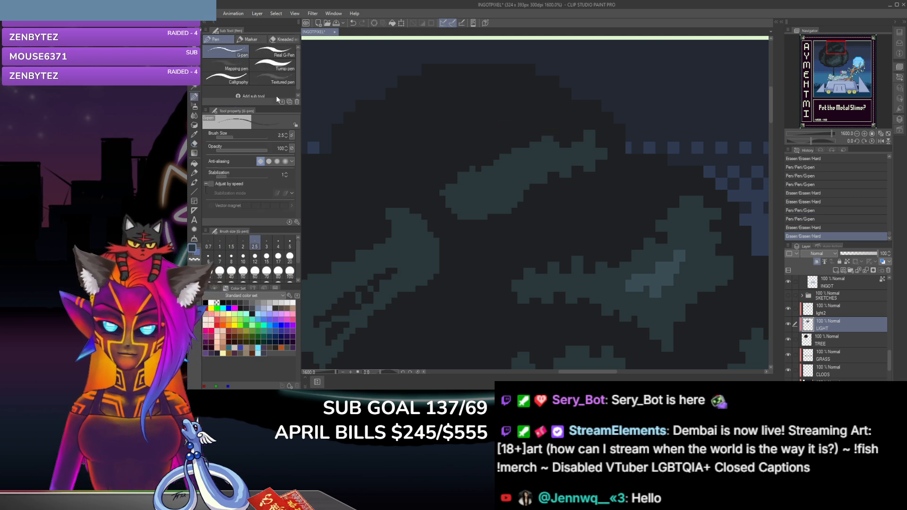
{"action": "left_click", "coordinate": [551, 141]}
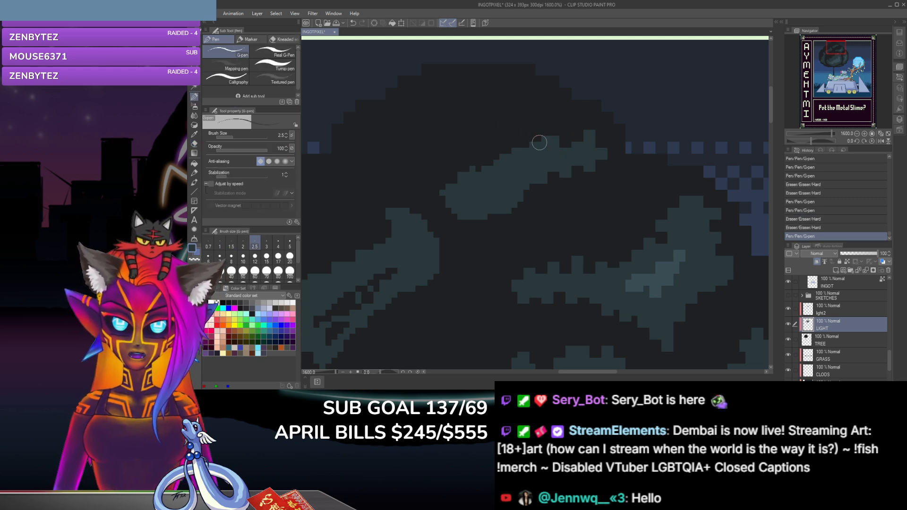
{"action": "left_click", "coordinate": [541, 140]}
Step: Erase stepped notches in the topmost clump's upper edge to the left of the middle bump
{"action": "left_click", "coordinate": [194, 144]}
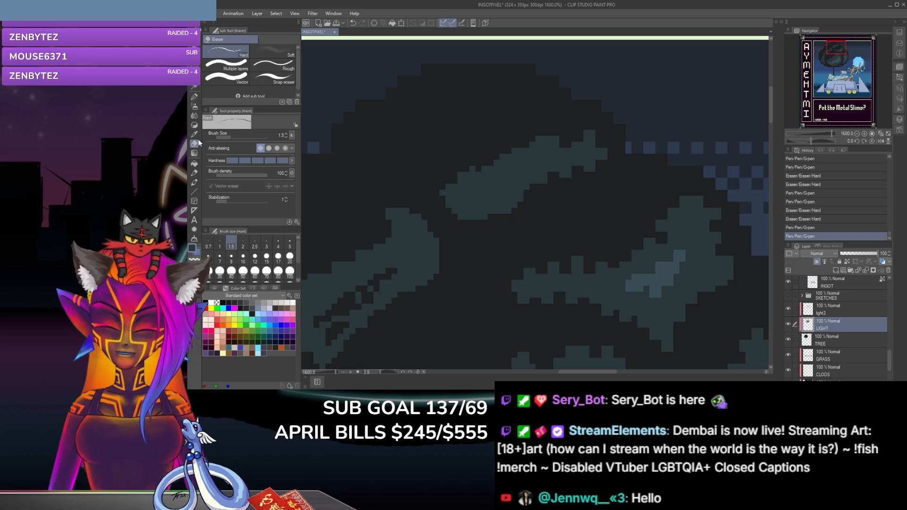
{"action": "left_click", "coordinate": [531, 145]}
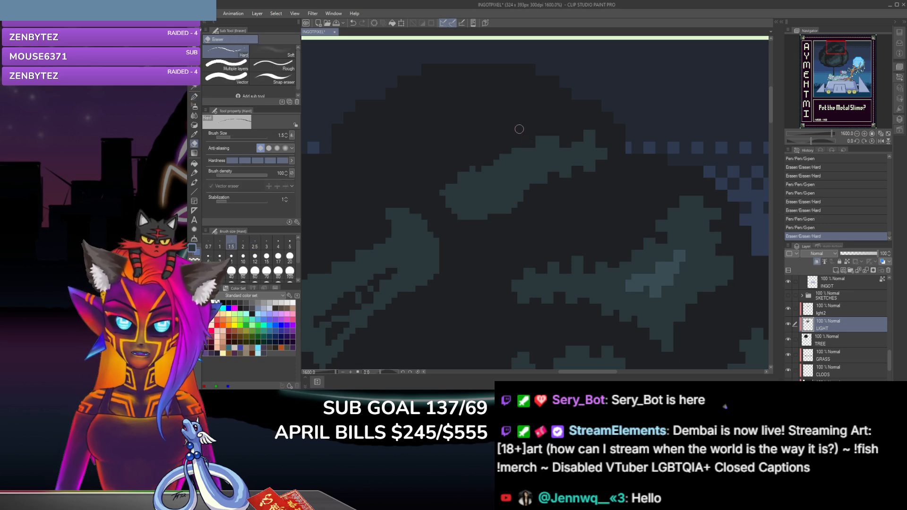
{"action": "left_click", "coordinate": [502, 155]}
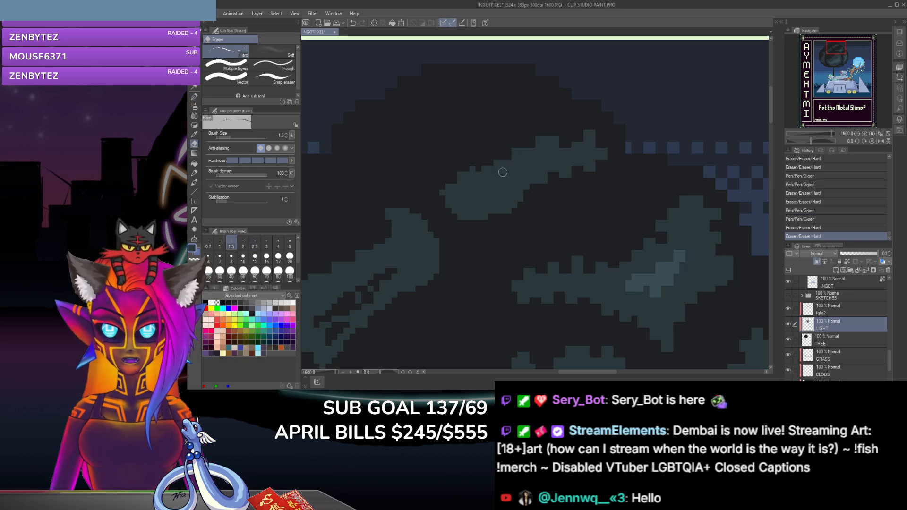
{"action": "left_click", "coordinate": [530, 149]}
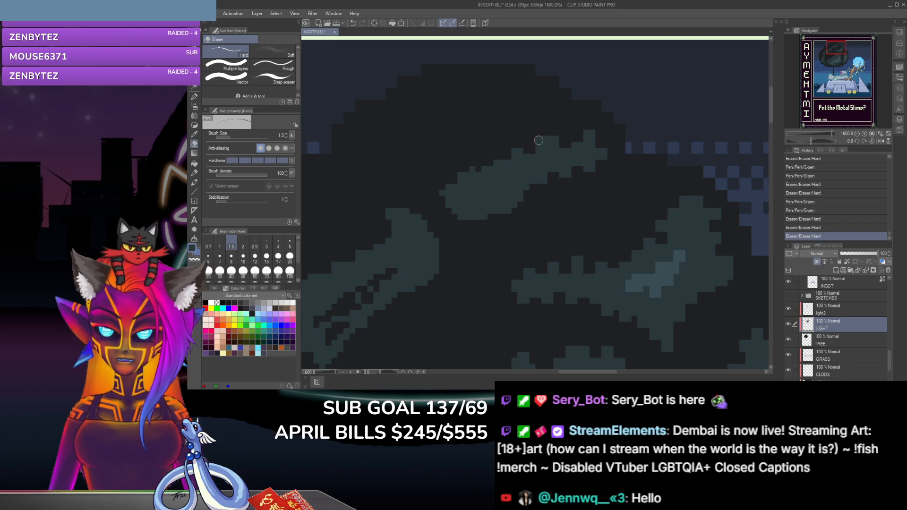
{"action": "left_click", "coordinate": [514, 128]}
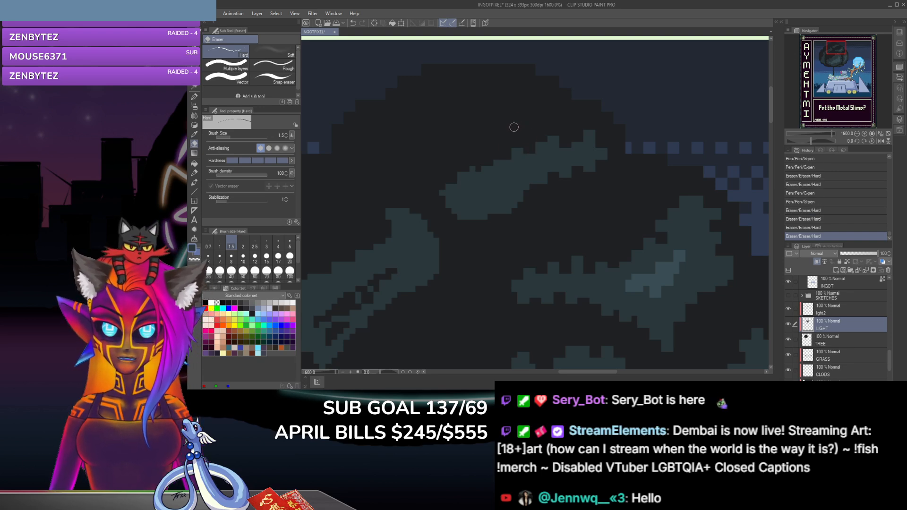
Step: Trim the upper edge and tip of the topmost clump's left end with size 1.5 eraser dabs and a size 2.5 G-pen dab
{"action": "left_click", "coordinate": [487, 169]}
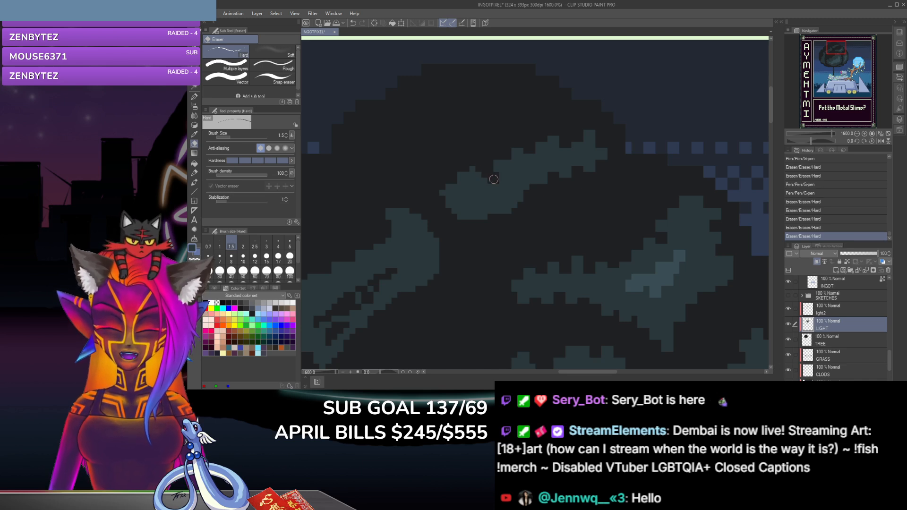
{"action": "left_click", "coordinate": [478, 166]}
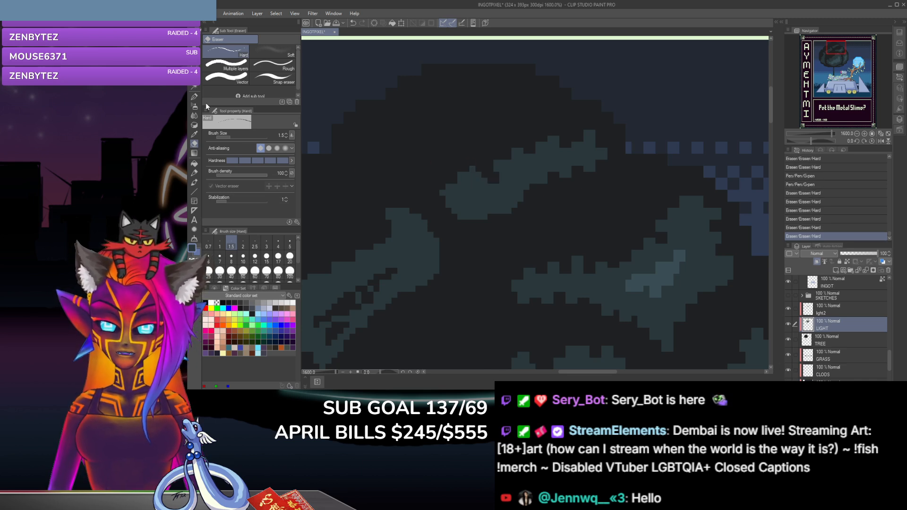
{"action": "left_click", "coordinate": [194, 97]}
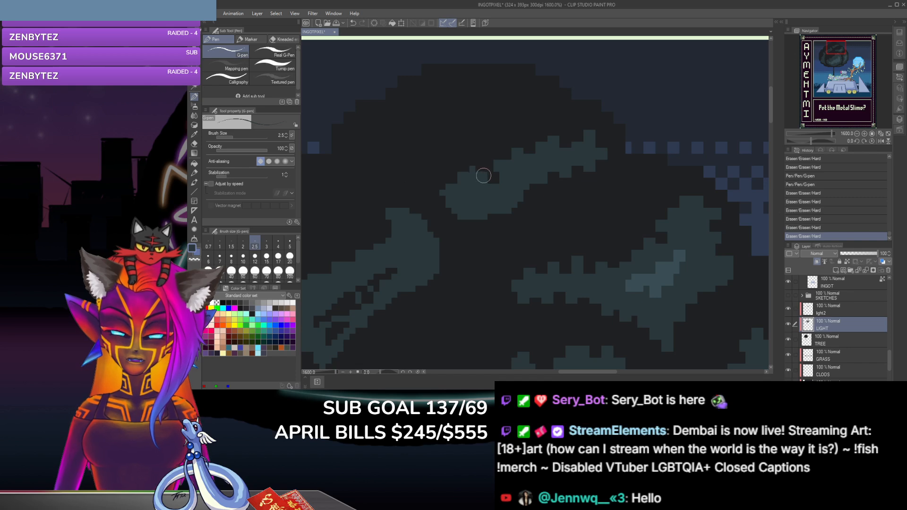
{"action": "left_click", "coordinate": [482, 172]}
{"action": "left_click", "coordinate": [194, 144]}
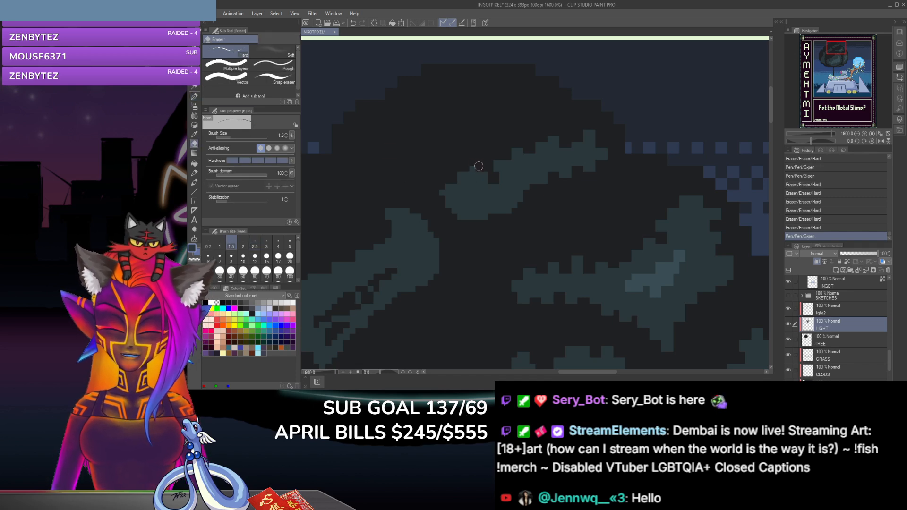
{"action": "left_click", "coordinate": [449, 173]}
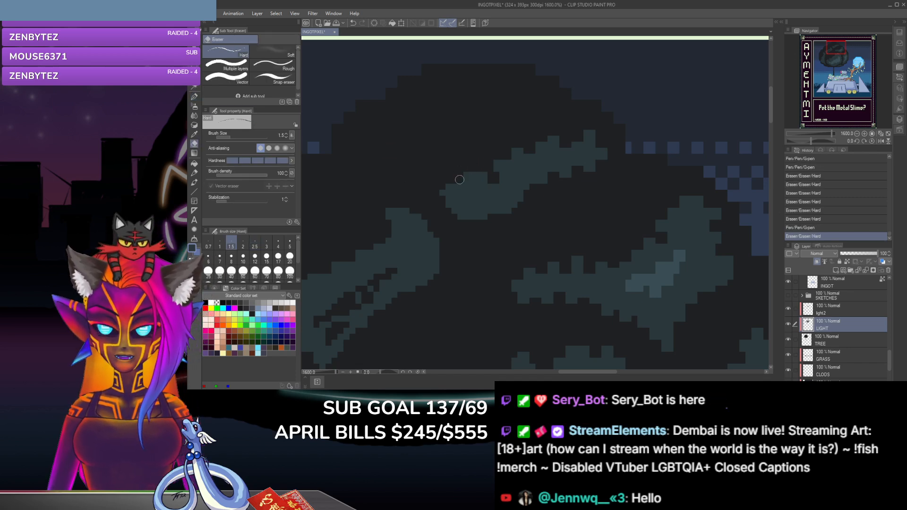
{"action": "left_click", "coordinate": [456, 173]}
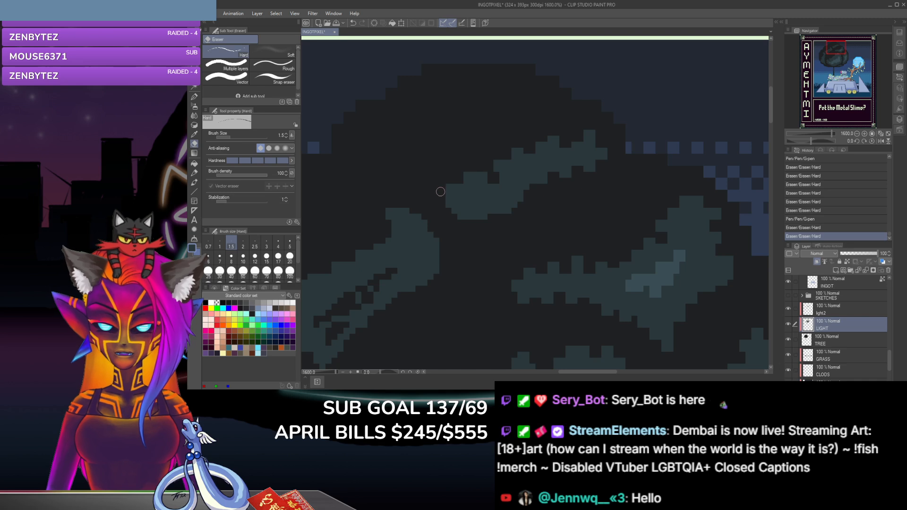
{"action": "left_click", "coordinate": [440, 192]}
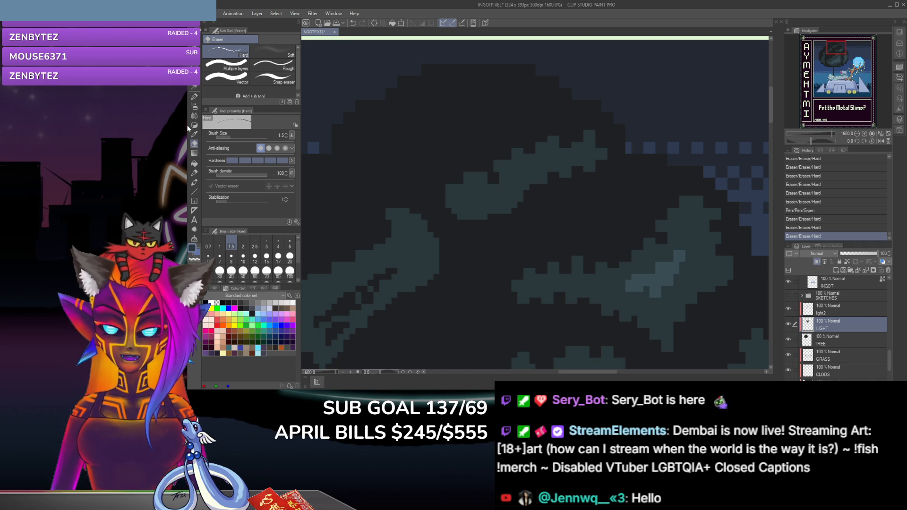
Step: Erase the lower corner of the topmost clump's left end and dab a G-pen leaf tooth beneath it
{"action": "left_click", "coordinate": [194, 96]}
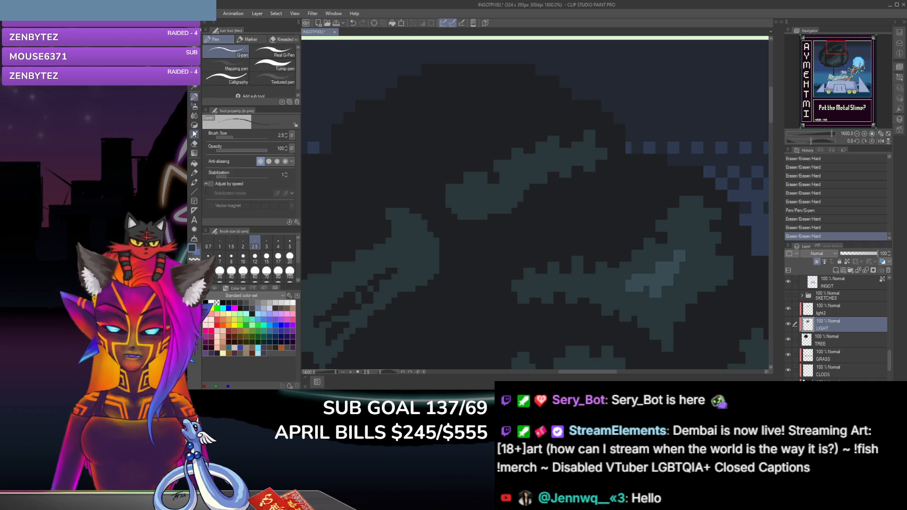
{"action": "left_click", "coordinate": [194, 143]}
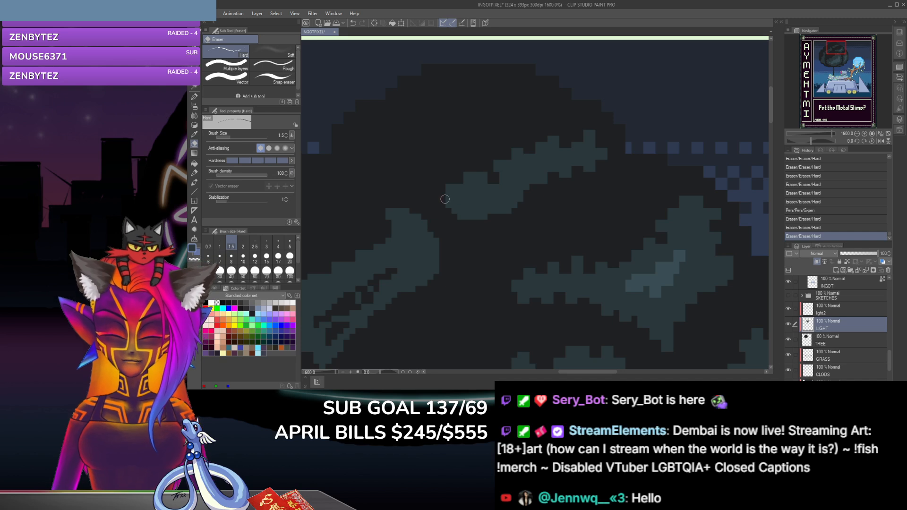
{"action": "mouse_move", "coordinate": [453, 201]}
{"action": "left_mouse_down"}
{"action": "mouse_move", "coordinate": [445, 202]}
{"action": "mouse_move", "coordinate": [451, 219]}
{"action": "left_mouse_up"}
{"action": "left_click", "coordinate": [195, 97]}
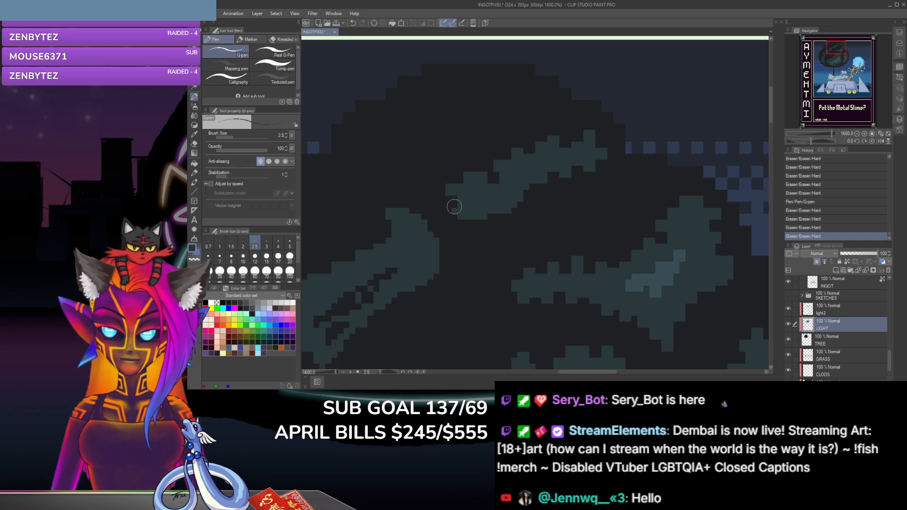
{"action": "left_click", "coordinate": [456, 216]}
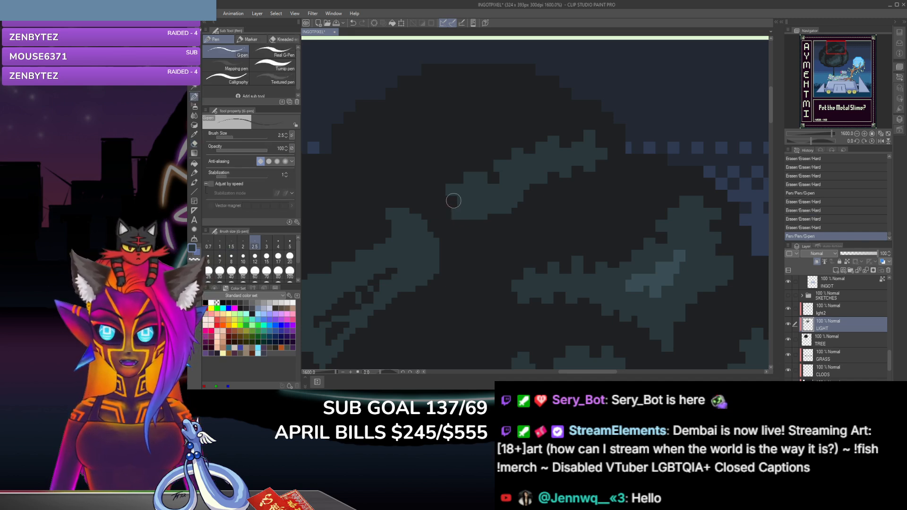
Step: Erase notches along the lower edge of the topmost clump's left half and in the outer edge of the right-hand clump
{"action": "left_click", "coordinate": [194, 144]}
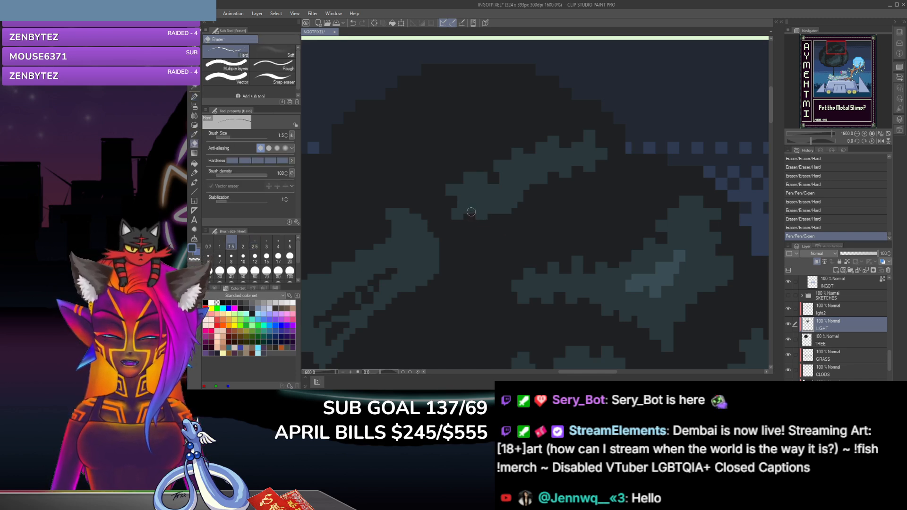
{"action": "left_click", "coordinate": [468, 212]}
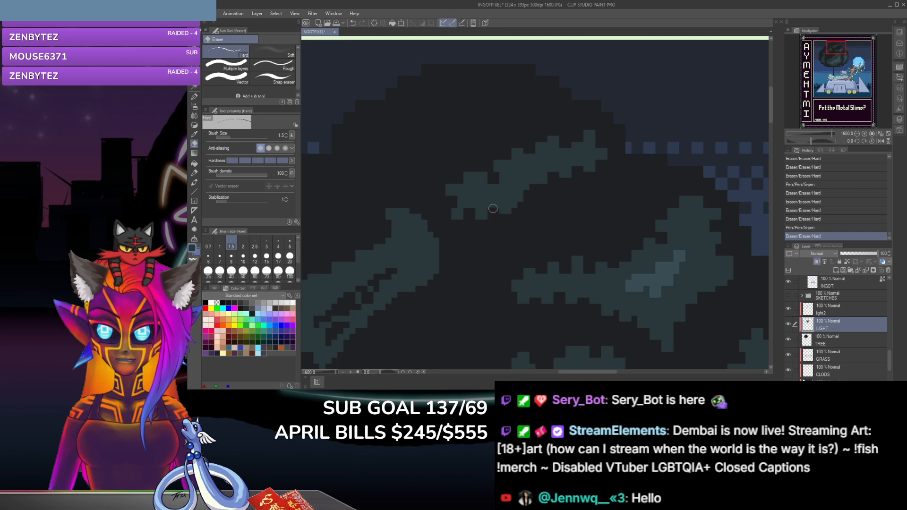
{"action": "left_click", "coordinate": [503, 199]}
{"action": "left_click", "coordinate": [516, 208]}
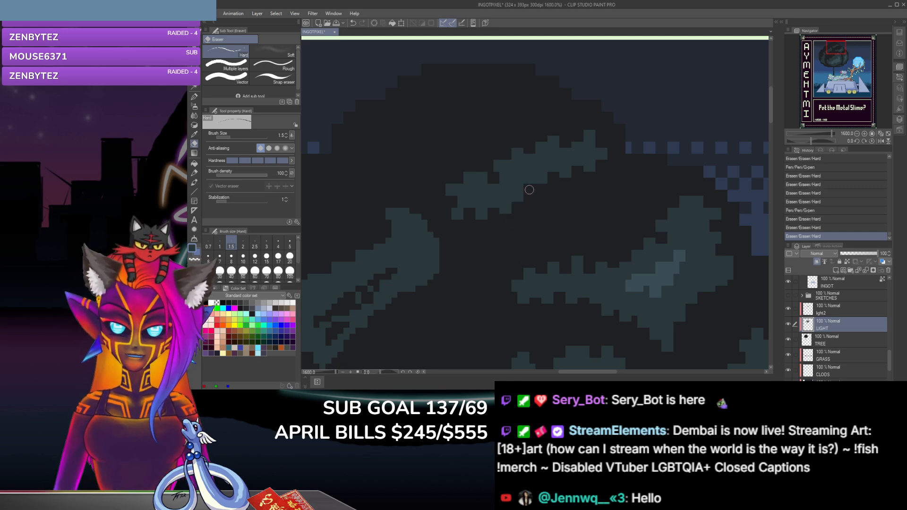
{"action": "left_click", "coordinate": [543, 243]}
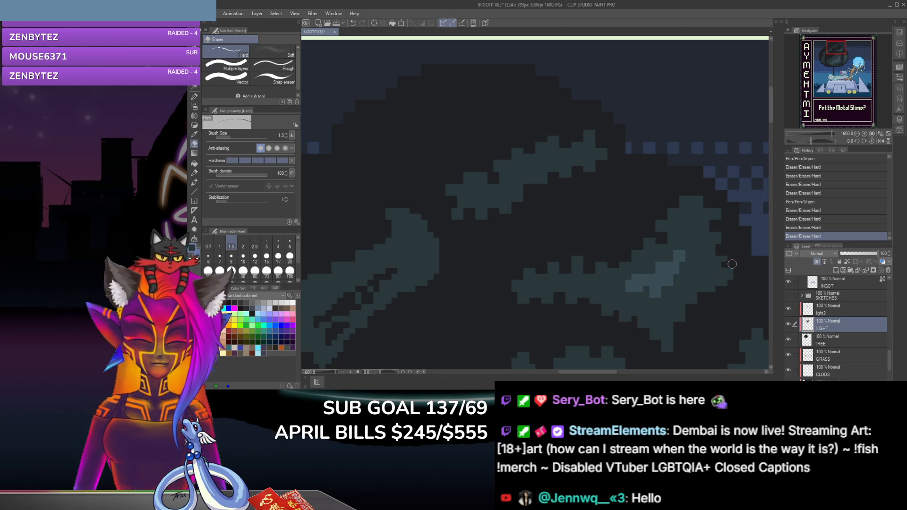
{"action": "left_click", "coordinate": [727, 271]}
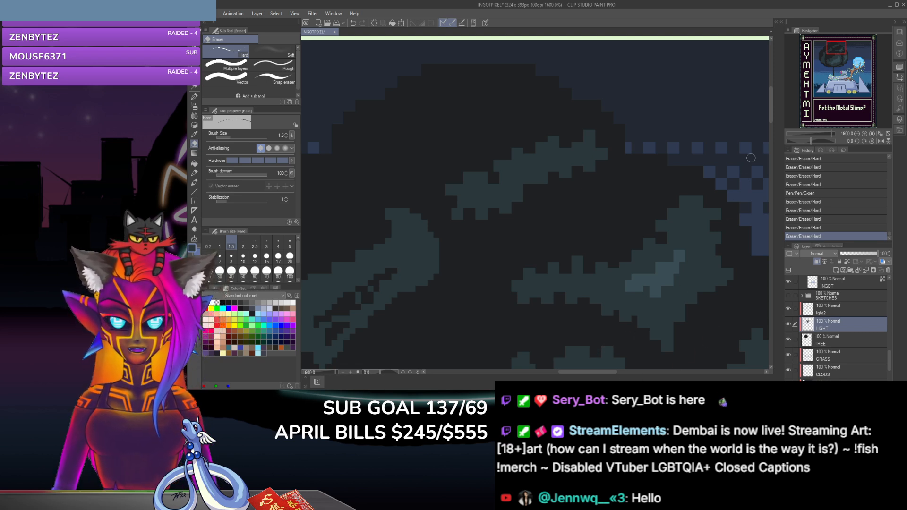
Step: Erase stepped notches around the rounded upper-right end of the diagonal leaf clump on the tree's left side with the size 1.5 eraser
{"action": "scroll", "coordinate": [775, 114], "scroll_direction": "down", "scroll_amount": 3}
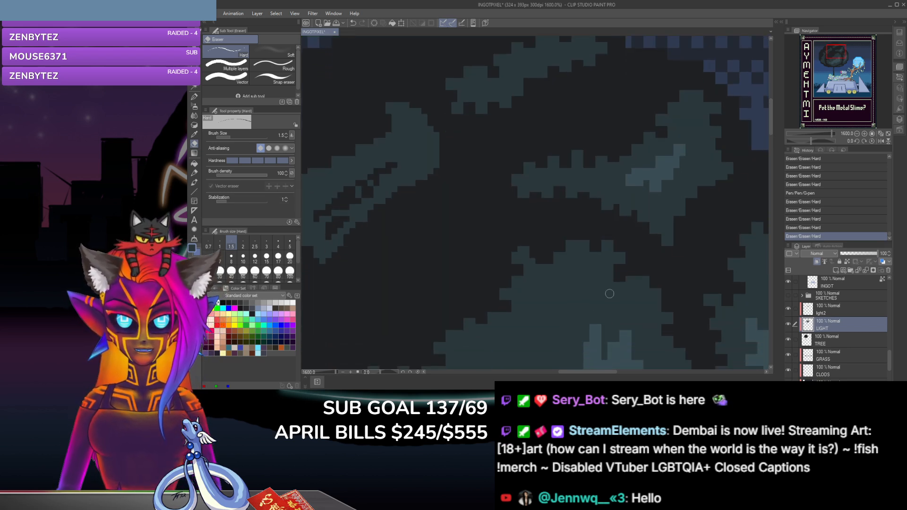
{"action": "left_click_drag", "start_coordinate": [578, 373], "coordinate": [558, 373]}
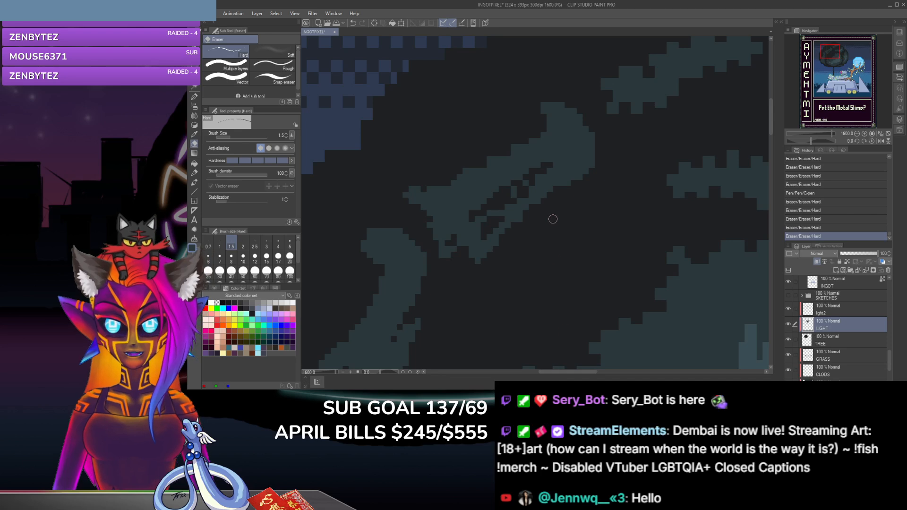
{"action": "left_click", "coordinate": [544, 133]}
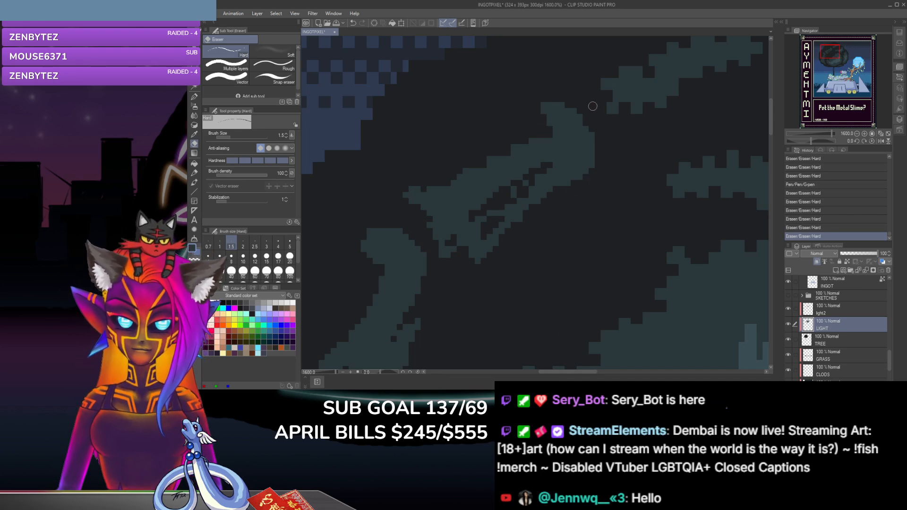
{"action": "left_click", "coordinate": [568, 111]}
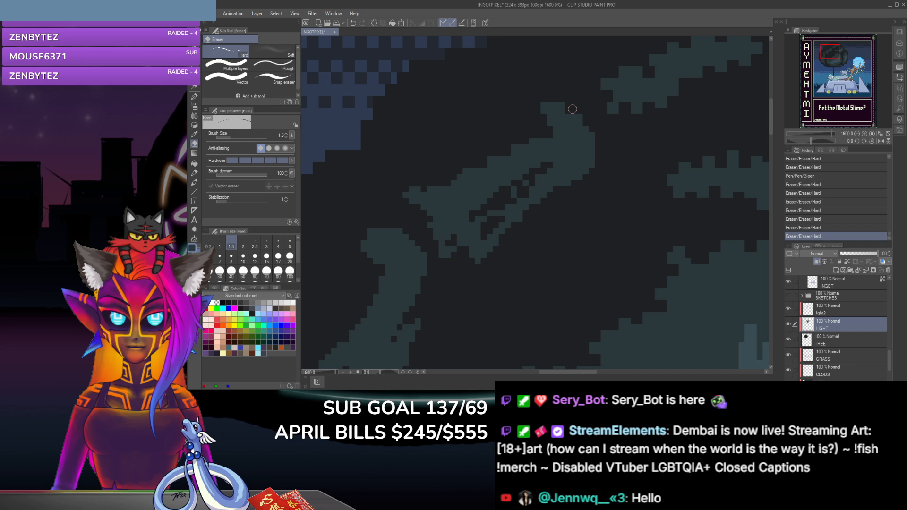
{"action": "left_click", "coordinate": [585, 130]}
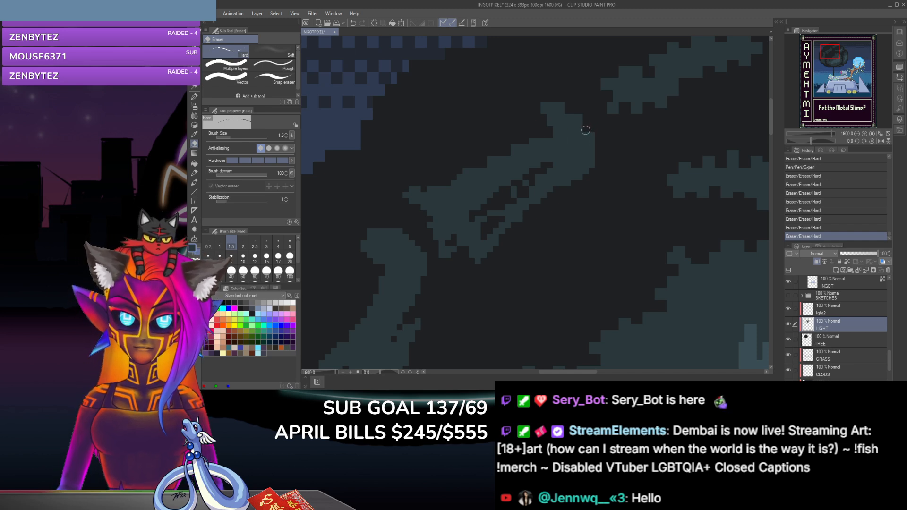
{"action": "left_click", "coordinate": [588, 152]}
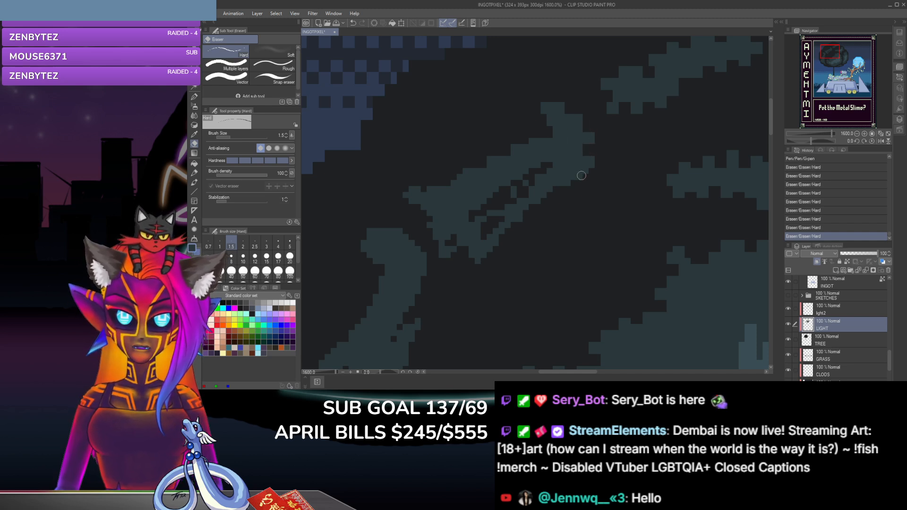
{"action": "left_click", "coordinate": [586, 174]}
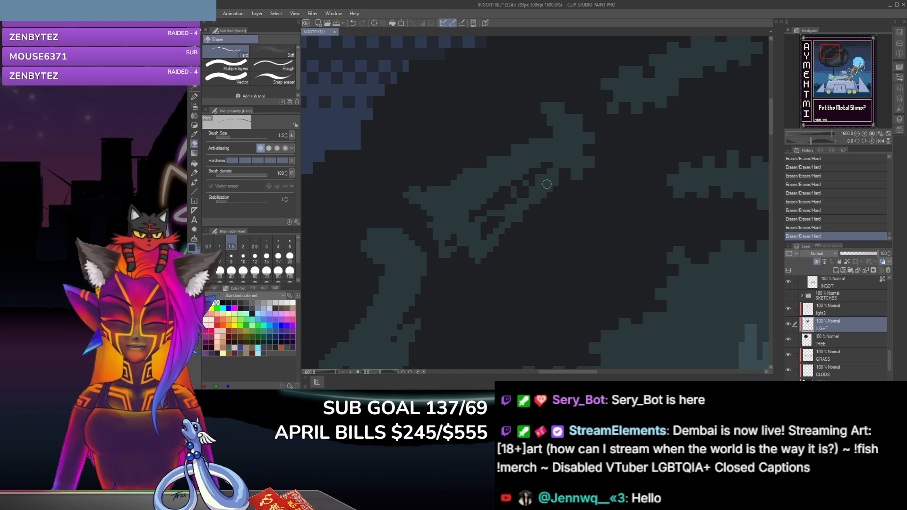
{"action": "key", "text": "ctrl+z"}
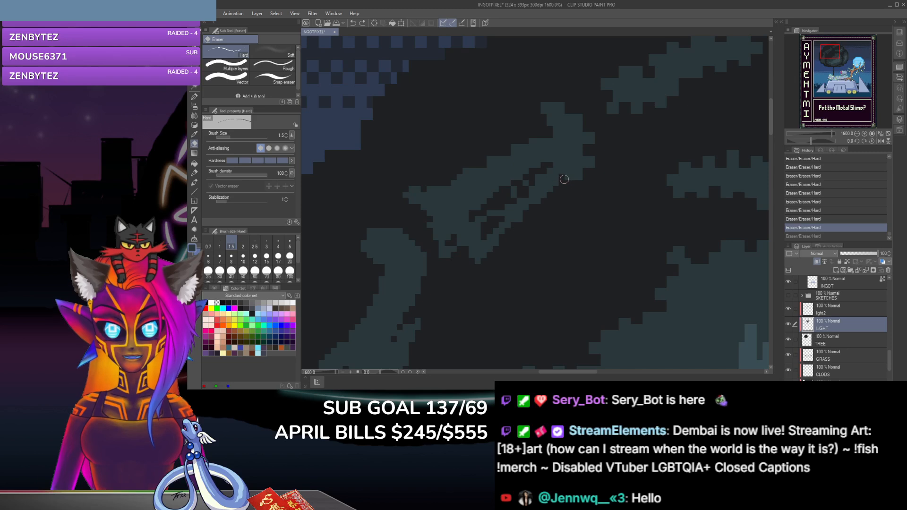
{"action": "key", "text": "ctrl+y"}
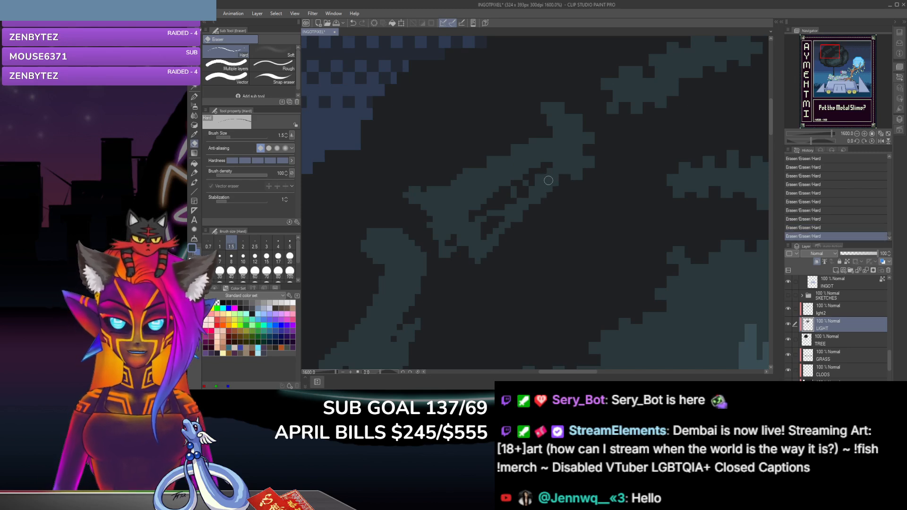
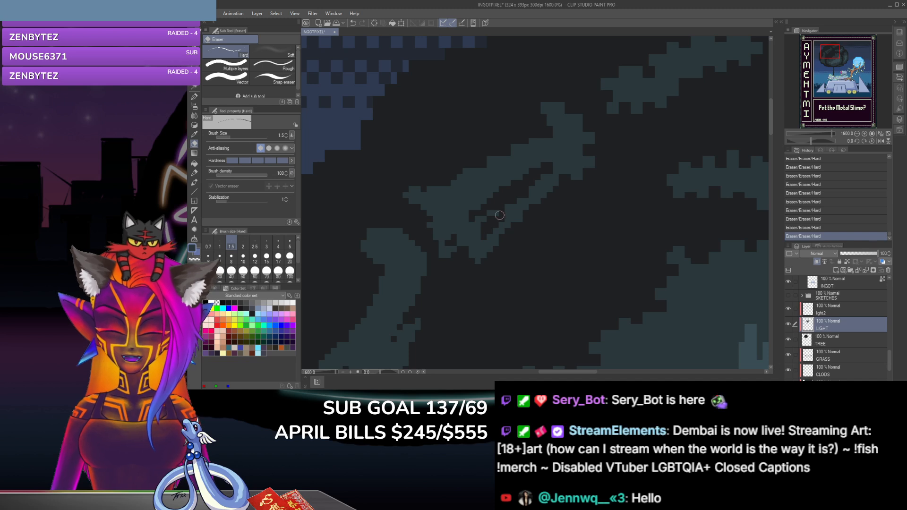
Step: Bridge the long gap inside the diagonal leaf clump on the tree's left side with size 2.5 G-pen strokes and dabs
{"action": "left_click", "coordinate": [194, 97]}
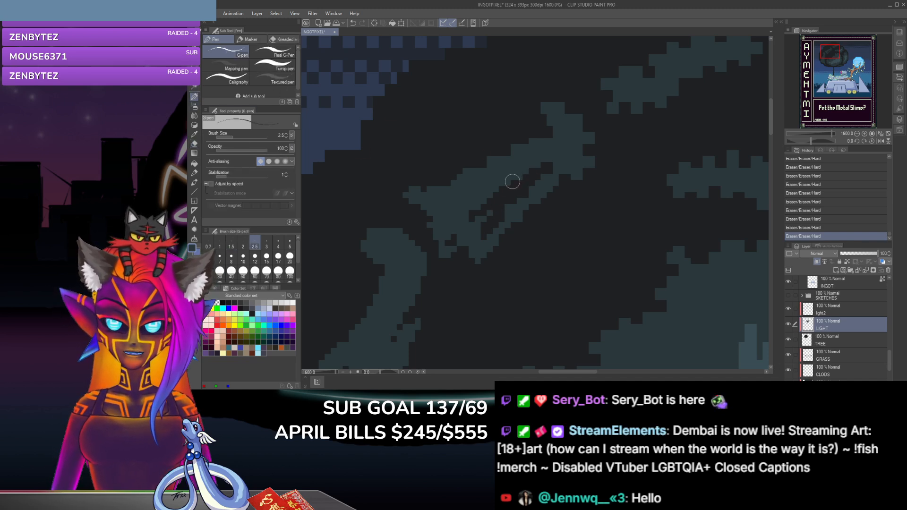
{"action": "left_click_drag", "start_coordinate": [516, 186], "coordinate": [513, 168]}
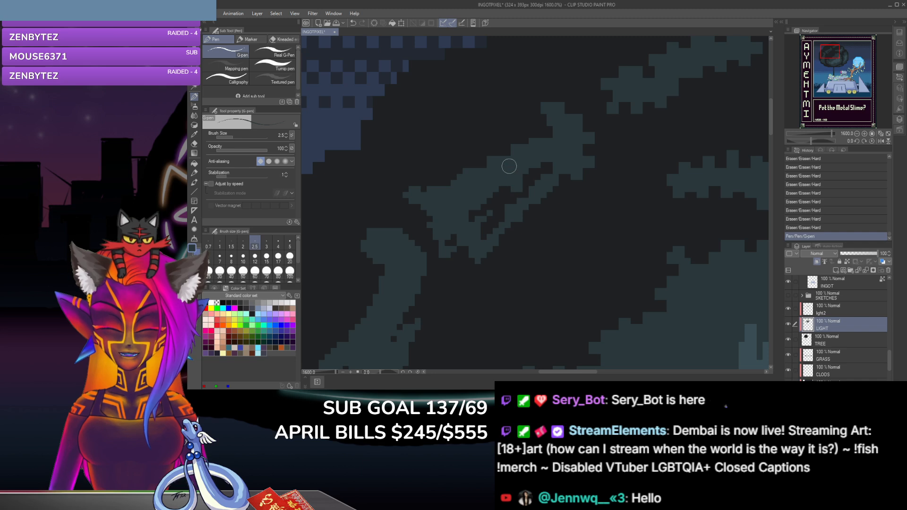
{"action": "left_click_drag", "start_coordinate": [517, 199], "coordinate": [519, 185]}
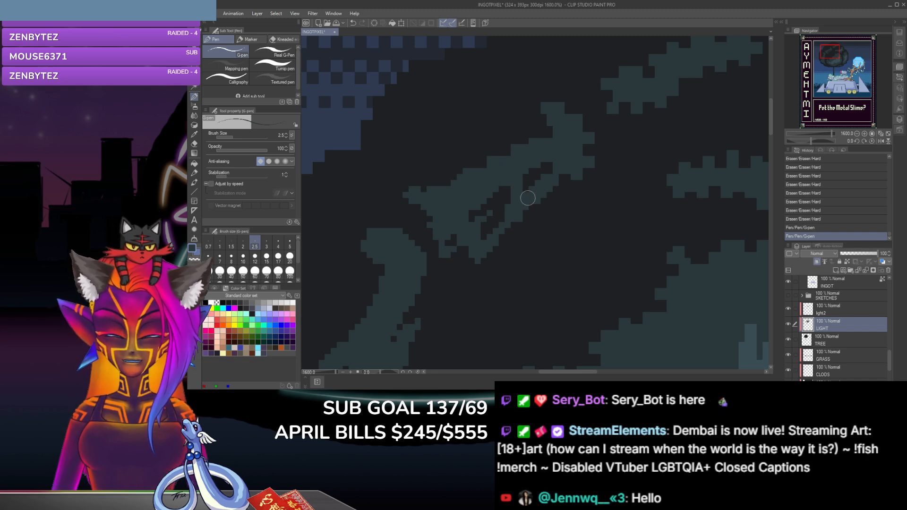
{"action": "left_click", "coordinate": [526, 198]}
{"action": "left_click", "coordinate": [527, 195]}
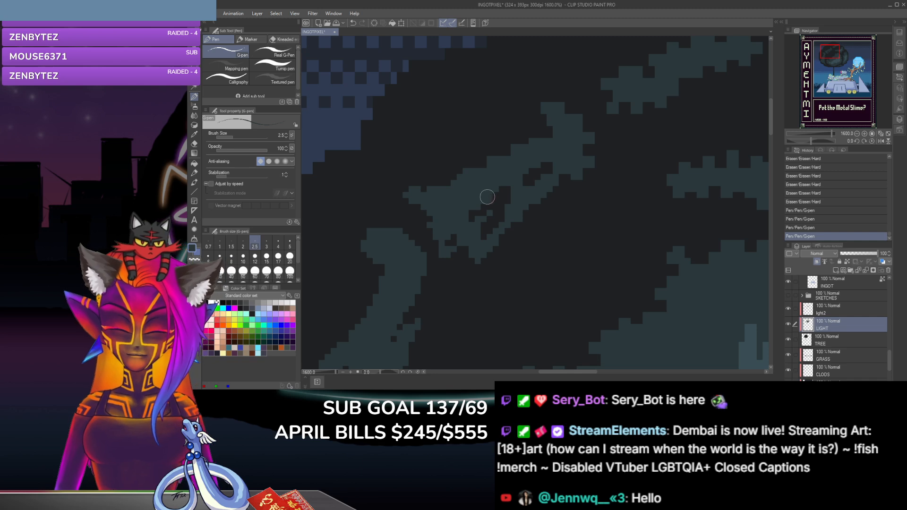
{"action": "left_click", "coordinate": [493, 202]}
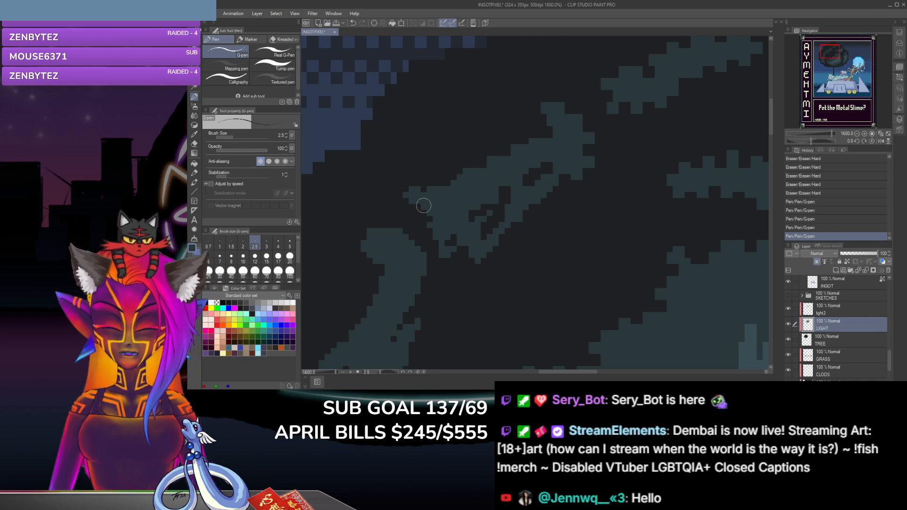
Step: Erase the stray pixels around the diagonal clump's lower inner gap with the size 1.5 eraser, merging it into one opening
{"action": "left_click", "coordinate": [194, 145]}
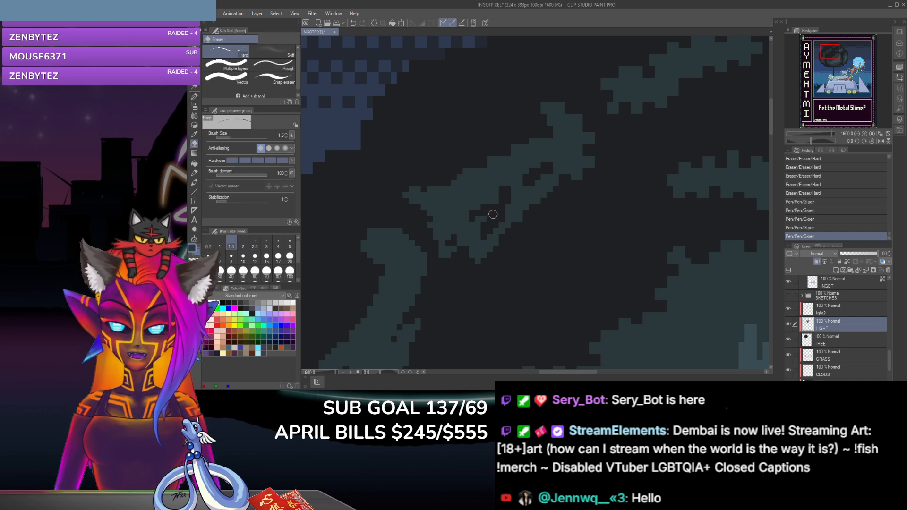
{"action": "left_click", "coordinate": [487, 212]}
{"action": "left_click_drag", "start_coordinate": [484, 218], "coordinate": [477, 218]}
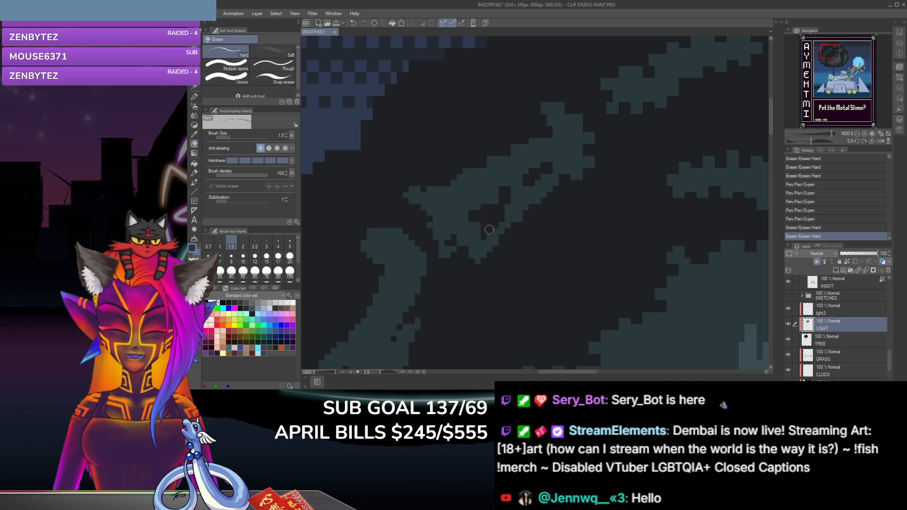
{"action": "left_click", "coordinate": [487, 240]}
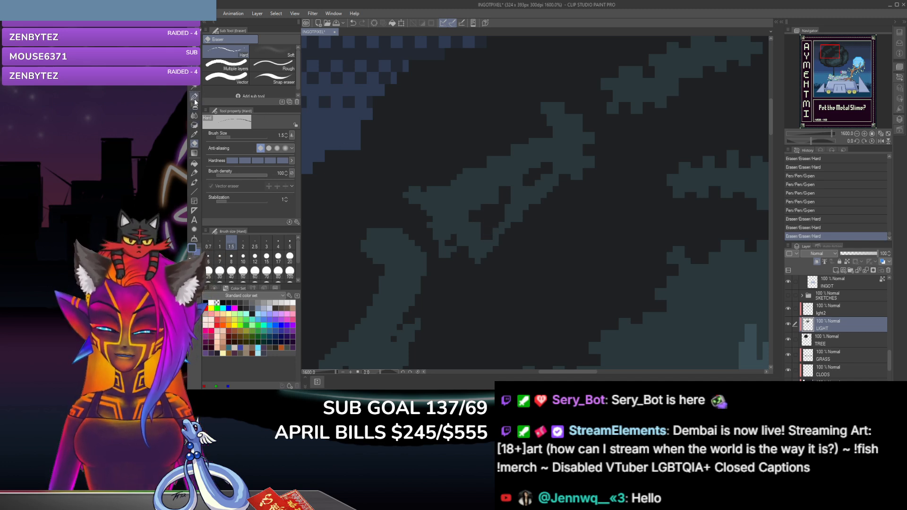
Step: Thicken the diagonal clump's lower-right rim beside the inner opening with size 2.5 G-pen dabs
{"action": "left_click", "coordinate": [194, 97]}
{"action": "left_click", "coordinate": [499, 230]}
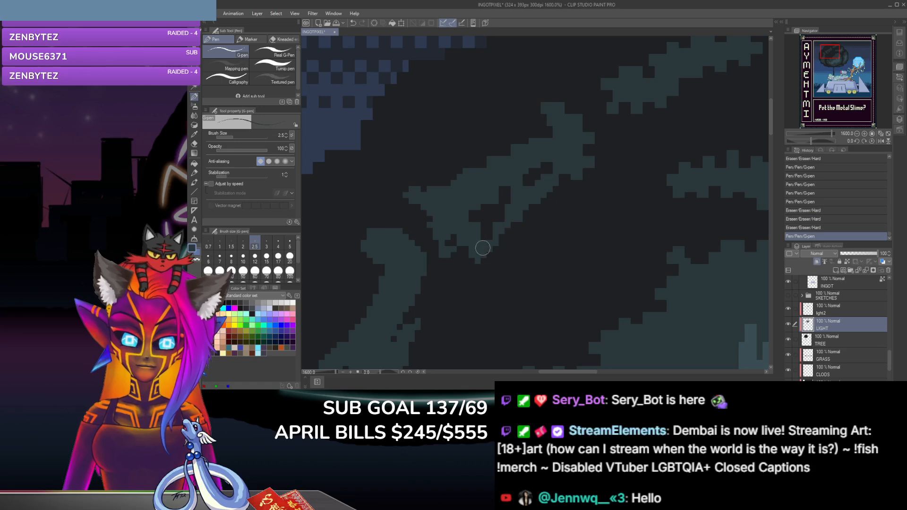
{"action": "left_click", "coordinate": [501, 238]}
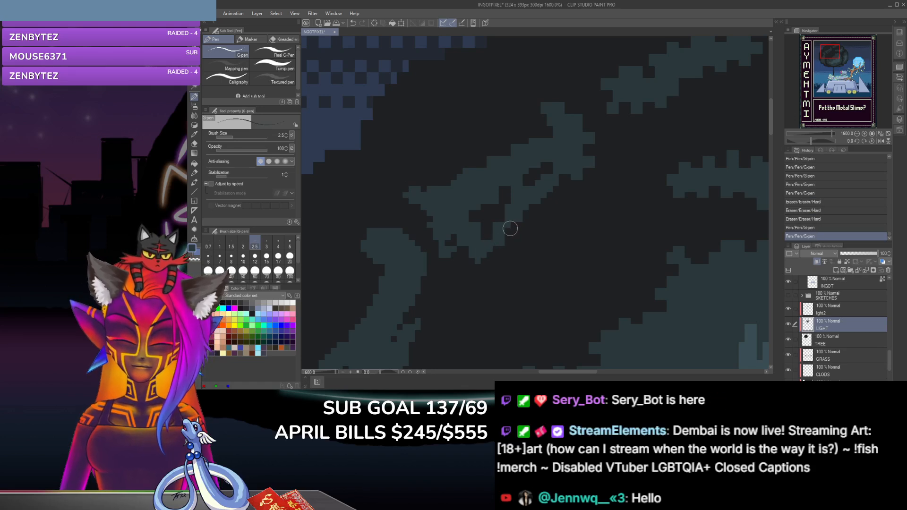
{"action": "left_click", "coordinate": [509, 228]}
{"action": "left_click", "coordinate": [509, 228]}
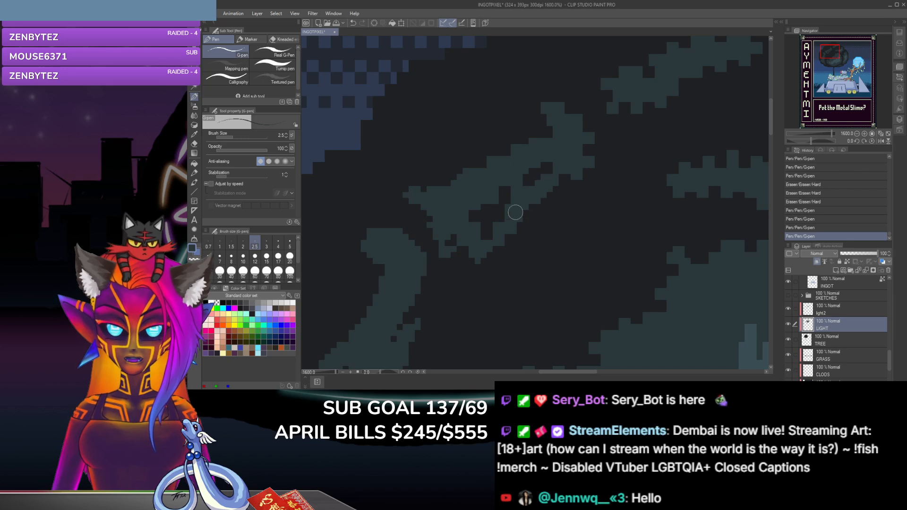
Step: Erase small notches along the diagonal clump's lower-right edge and dab the G-pen beneath its left tip
{"action": "left_click", "coordinate": [194, 144]}
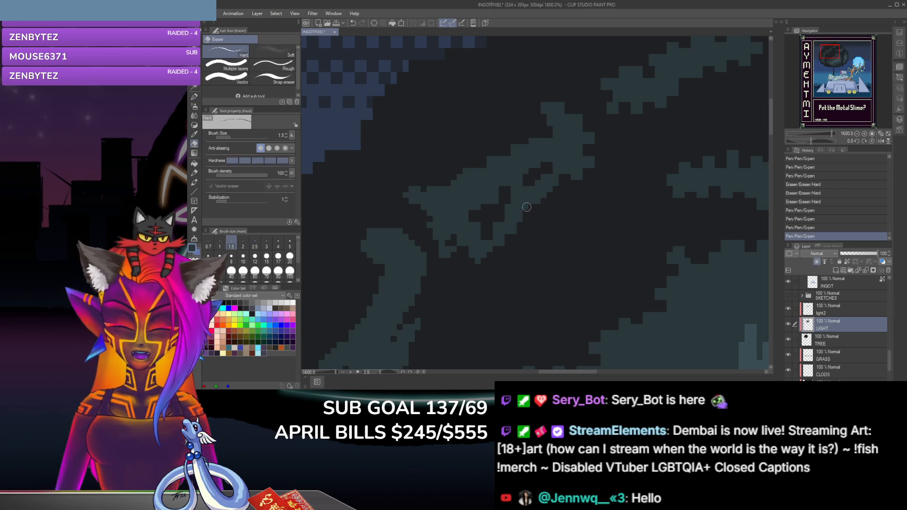
{"action": "left_click", "coordinate": [526, 207]}
{"action": "left_click", "coordinate": [562, 184]}
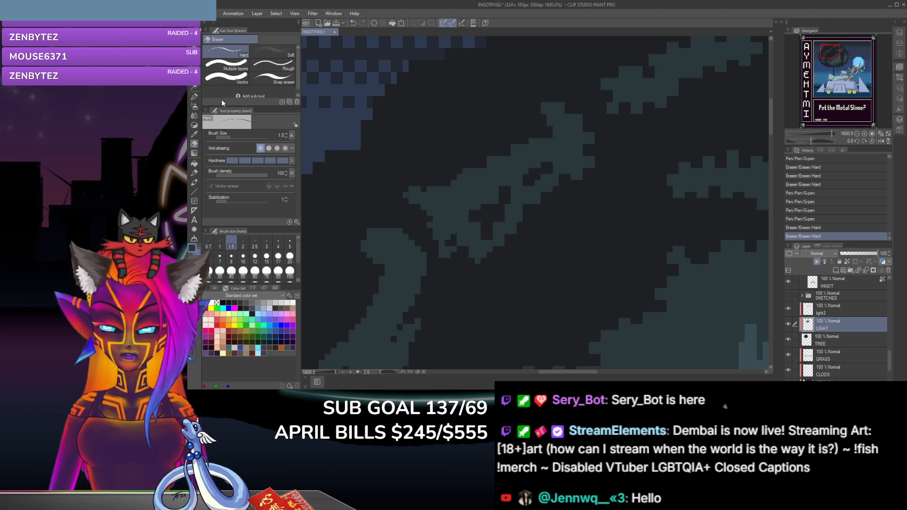
{"action": "left_click", "coordinate": [194, 96]}
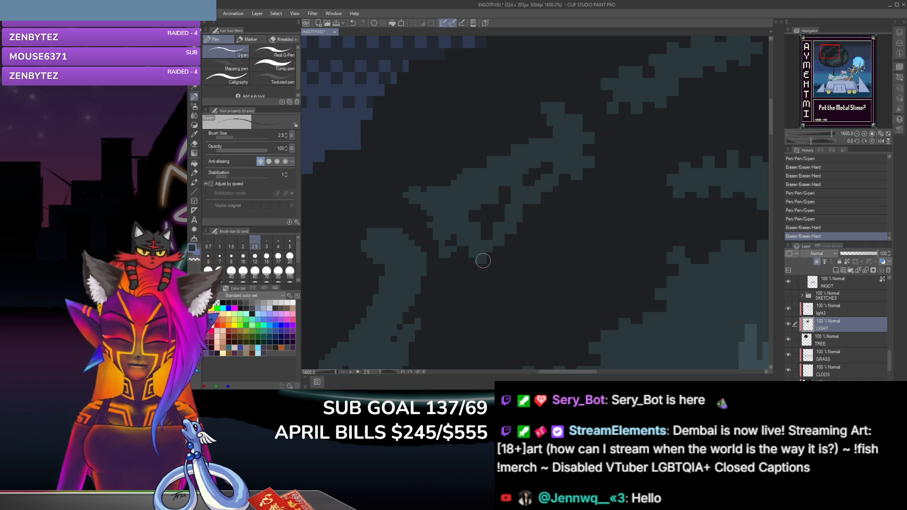
{"action": "left_click", "coordinate": [417, 204]}
{"action": "left_click", "coordinate": [194, 144]}
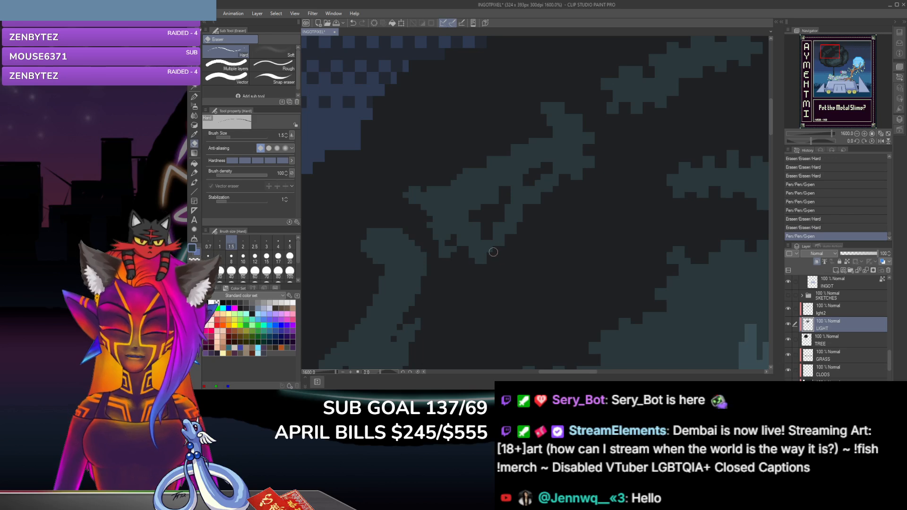
{"action": "left_click", "coordinate": [491, 253]}
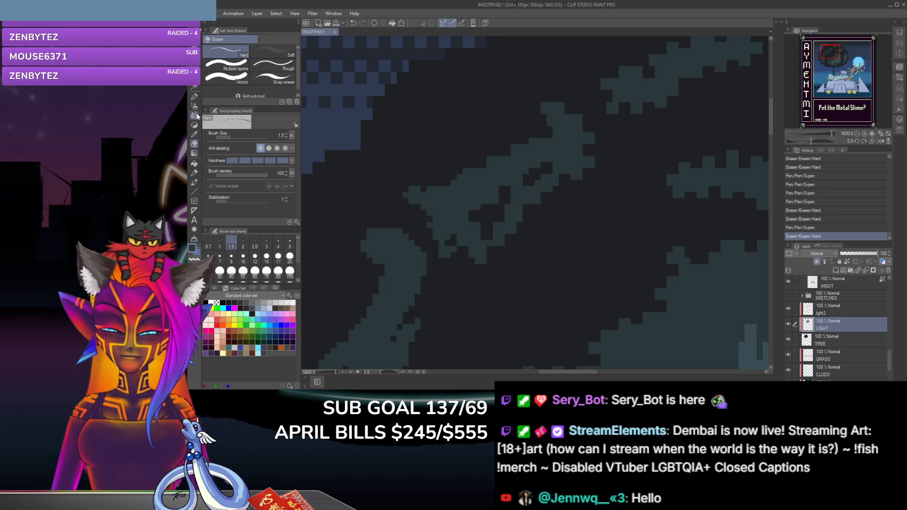
Step: Fill the ragged gaps at the diagonal clump's lower end with G-pen dabs and erase notches between its bottom leaf teeth
{"action": "left_click", "coordinate": [193, 96]}
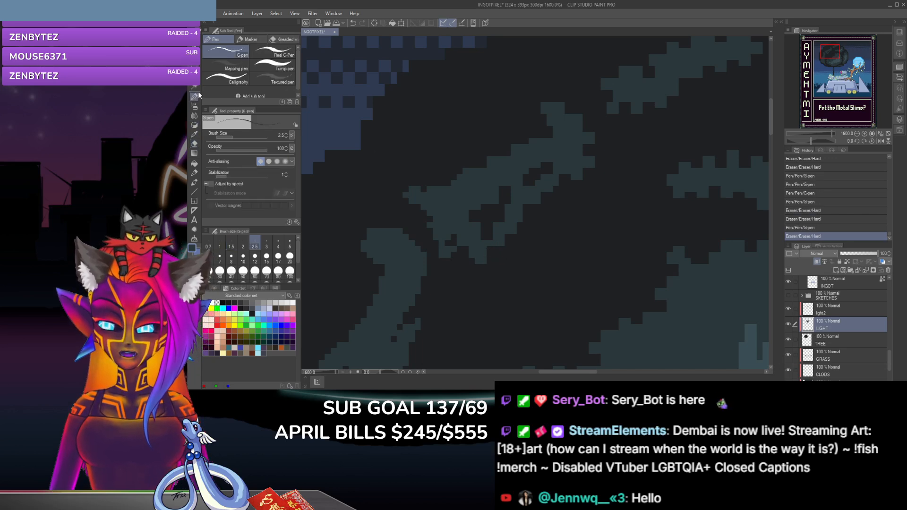
{"action": "left_click", "coordinate": [480, 240]}
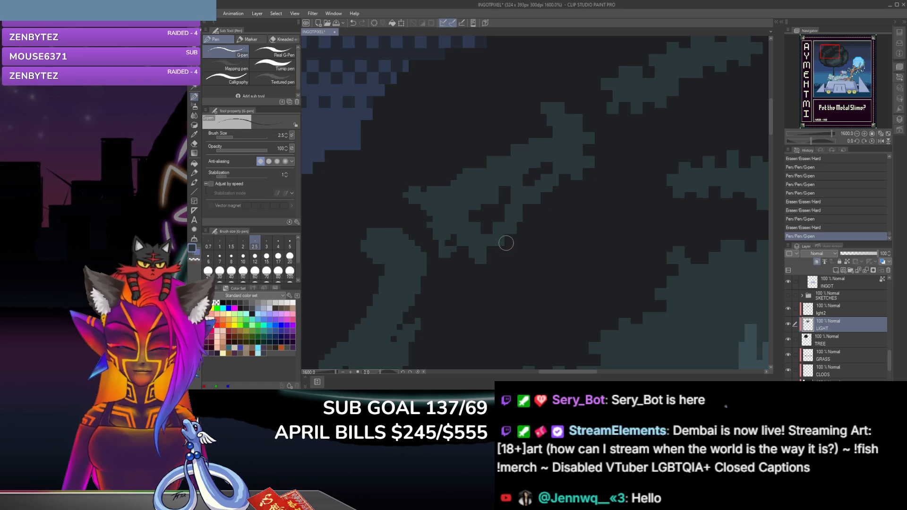
{"action": "left_click", "coordinate": [449, 243]}
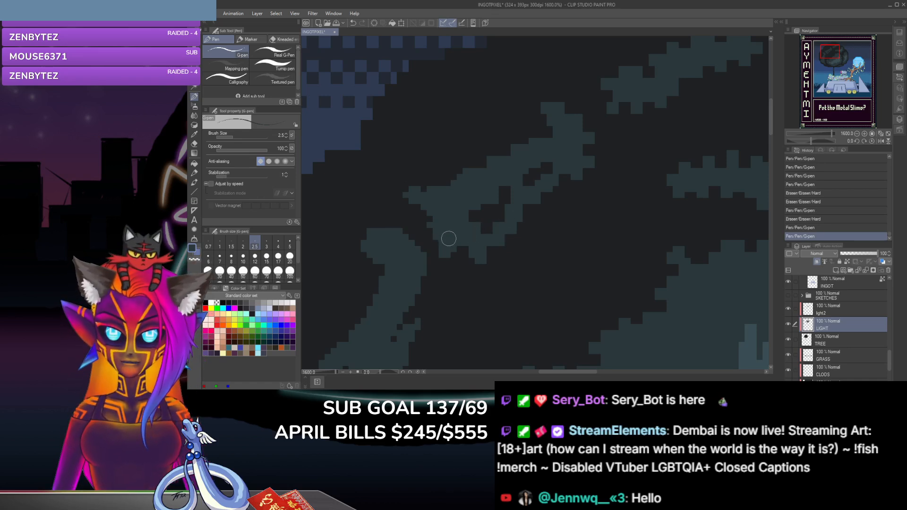
{"action": "left_click", "coordinate": [193, 144]}
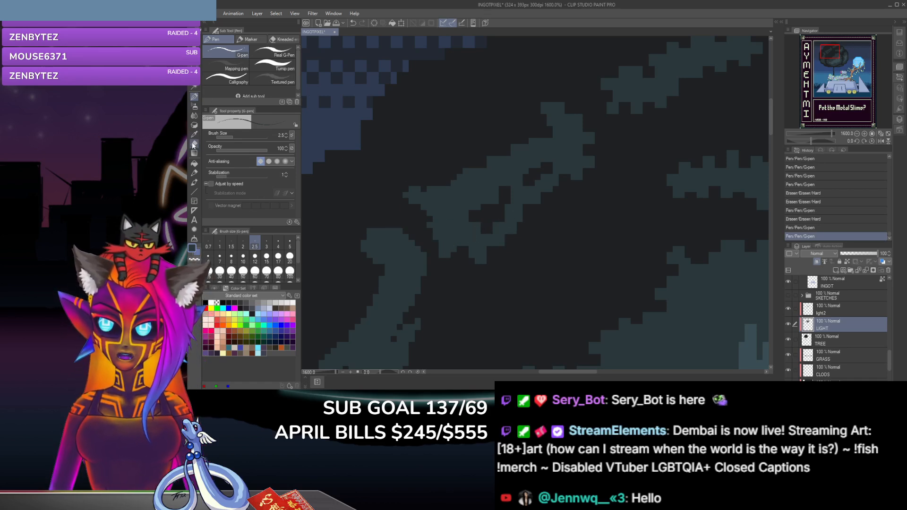
{"action": "left_click", "coordinate": [471, 252]}
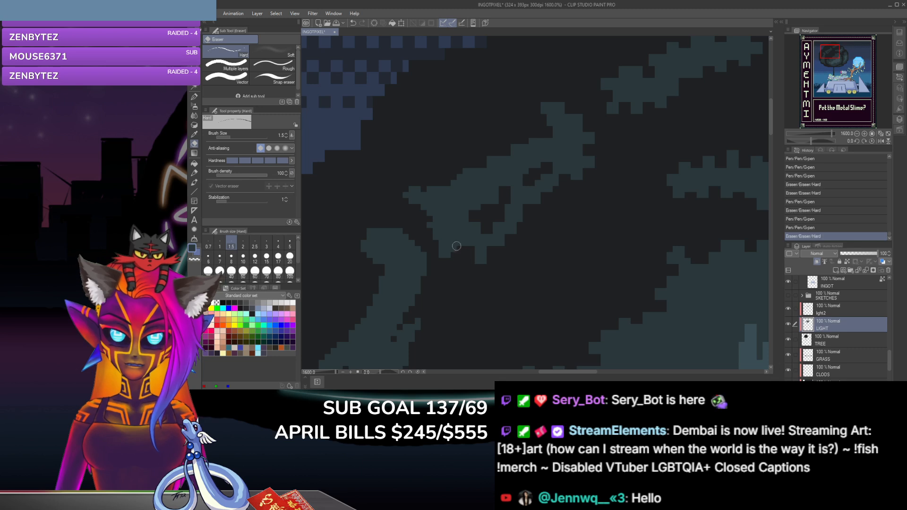
{"action": "left_click", "coordinate": [454, 249]}
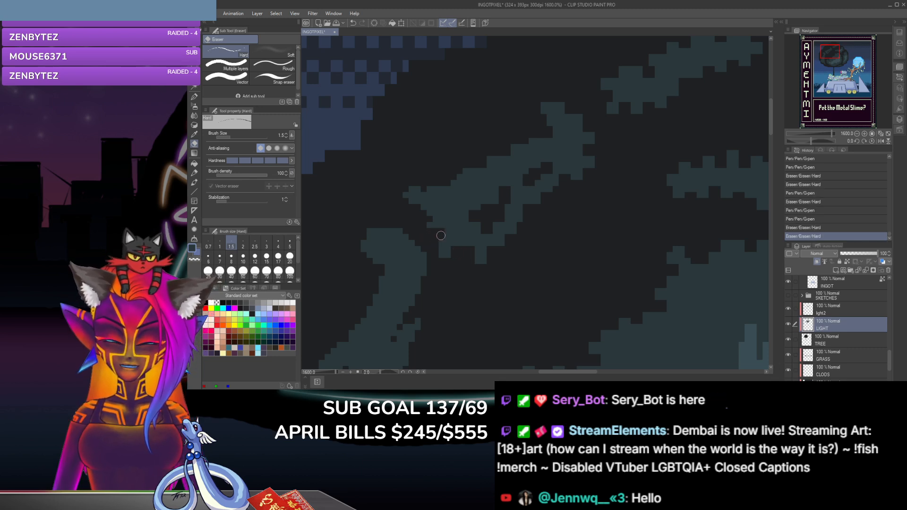
{"action": "left_click", "coordinate": [443, 235]}
{"action": "left_click", "coordinate": [425, 220]}
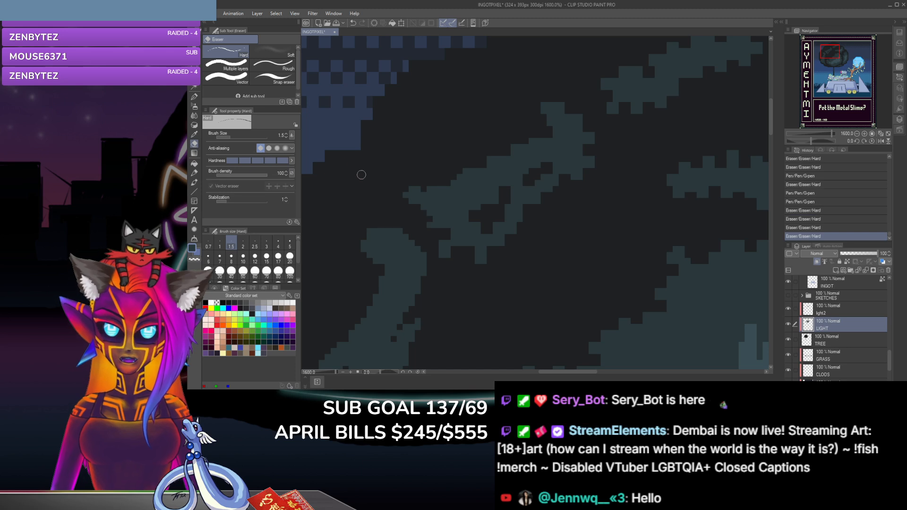
Step: Dab a G-pen leaf tooth on the diagonal clump's lower-left edge and erase a notch above it
{"action": "left_click", "coordinate": [194, 97]}
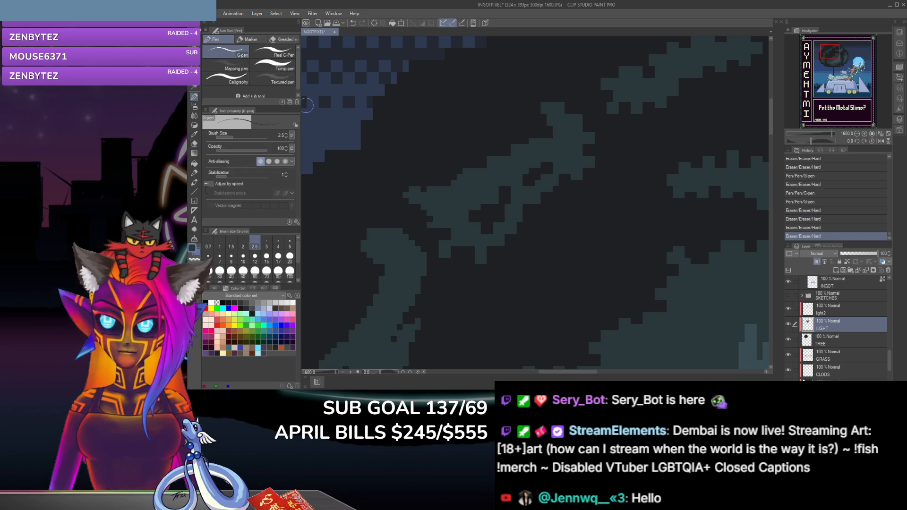
{"action": "left_click", "coordinate": [432, 218]}
{"action": "left_click", "coordinate": [193, 144]}
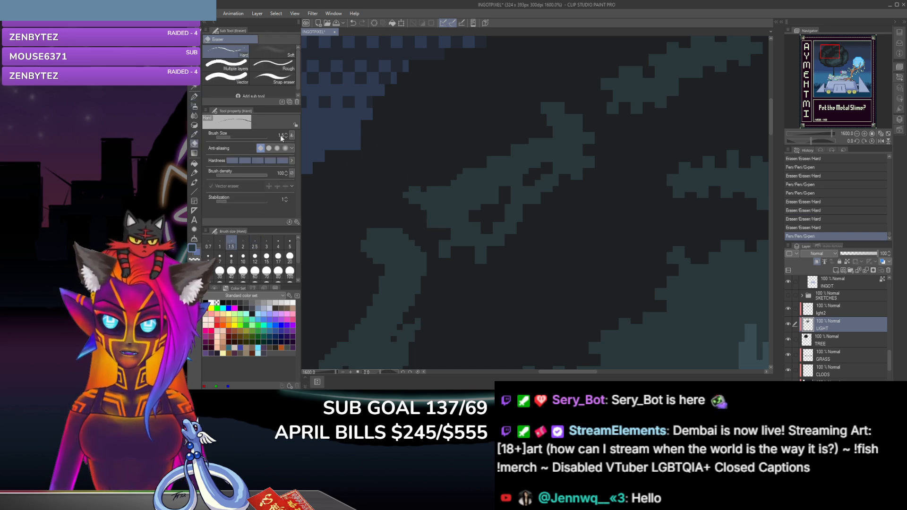
{"action": "left_click", "coordinate": [426, 208]}
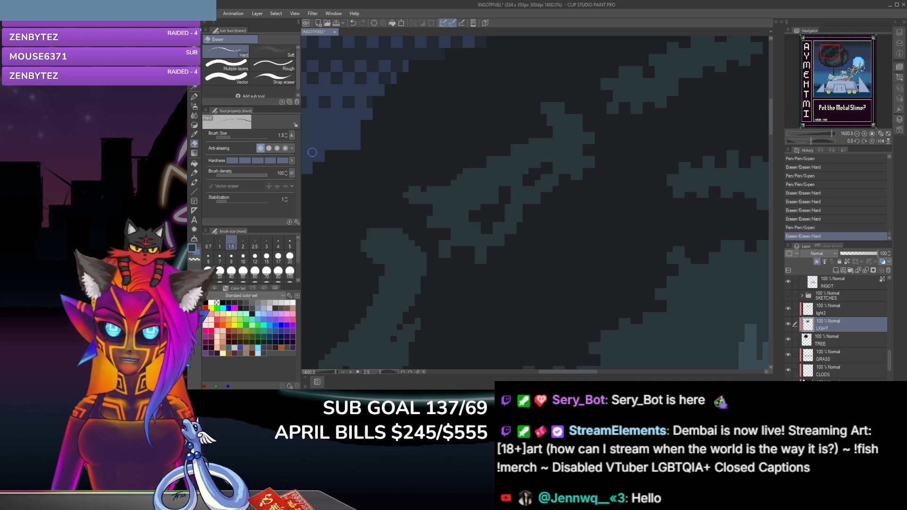
Step: Square off the diagonal clump's left tip with G-pen dabs and erase the excess pixels beneath it
{"action": "left_click", "coordinate": [194, 96]}
{"action": "left_click", "coordinate": [410, 191]}
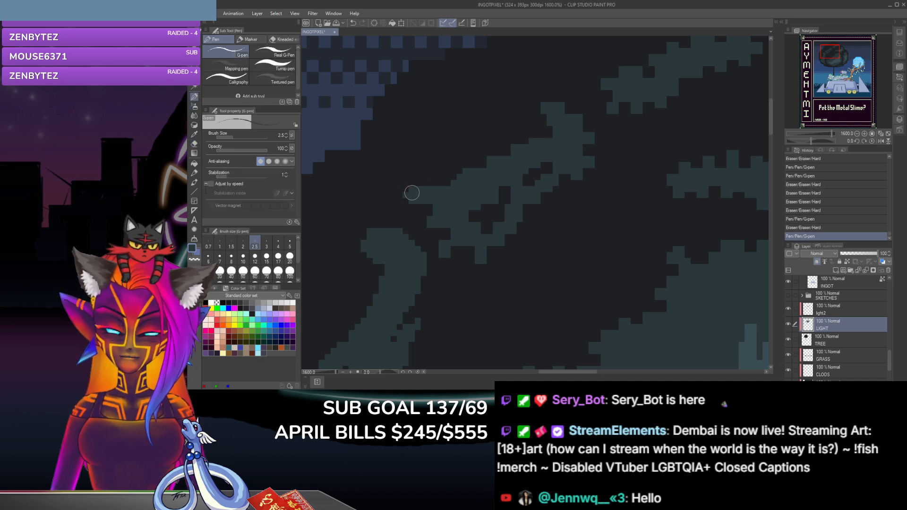
{"action": "left_click", "coordinate": [403, 190]}
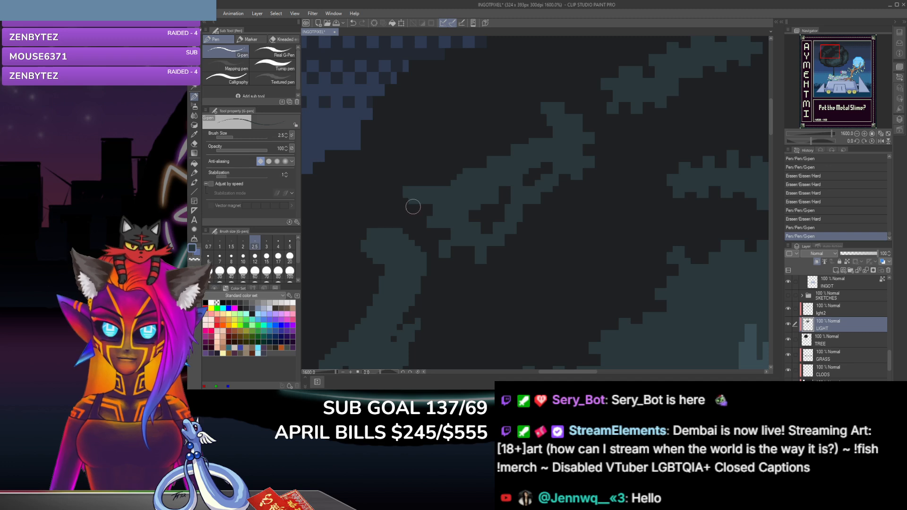
{"action": "left_click", "coordinate": [194, 144]}
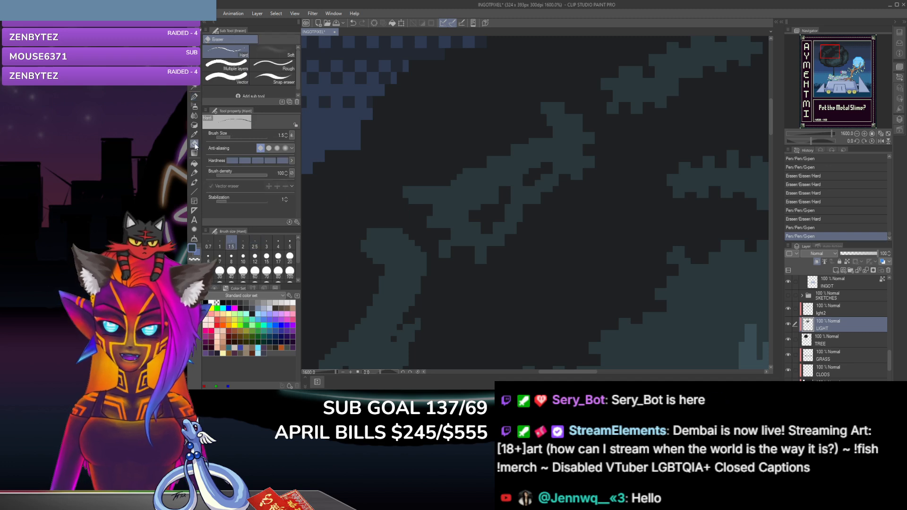
{"action": "left_click", "coordinate": [415, 204]}
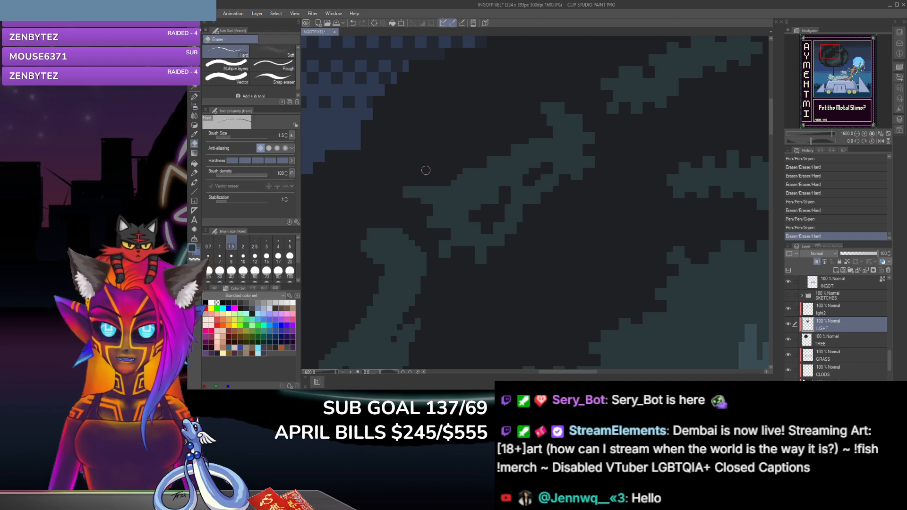
Step: Erase notches along the diagonal clump's upper-left edge near its left tip and dab a G-pen leaf tooth above them
{"action": "left_click", "coordinate": [443, 185]}
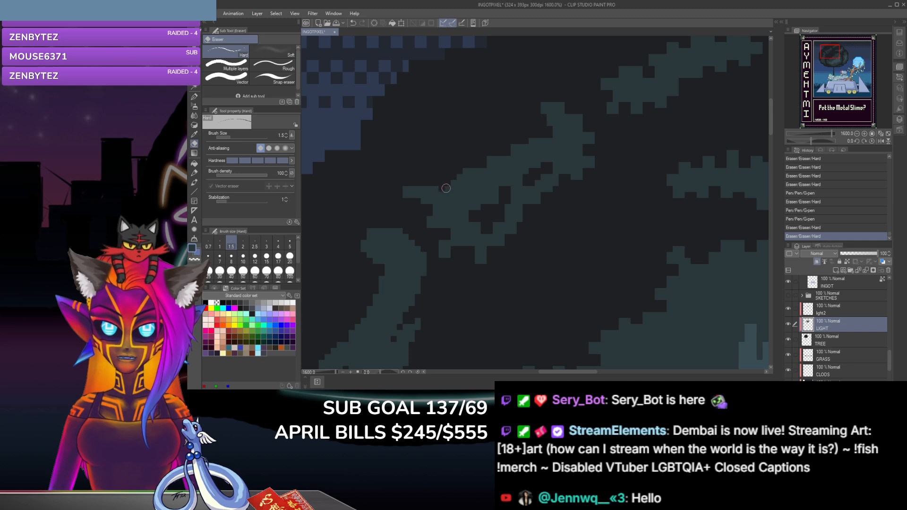
{"action": "left_click", "coordinate": [463, 171]}
{"action": "left_click", "coordinate": [446, 191]}
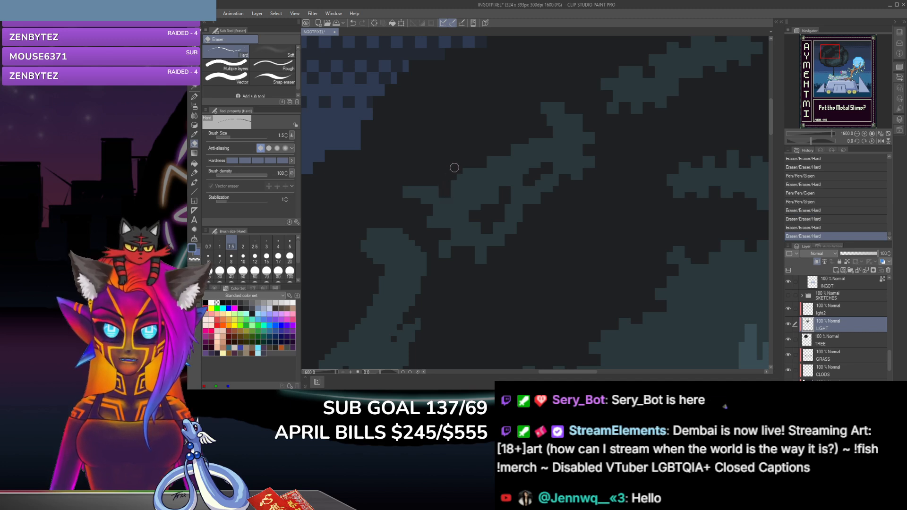
{"action": "left_click", "coordinate": [194, 98]}
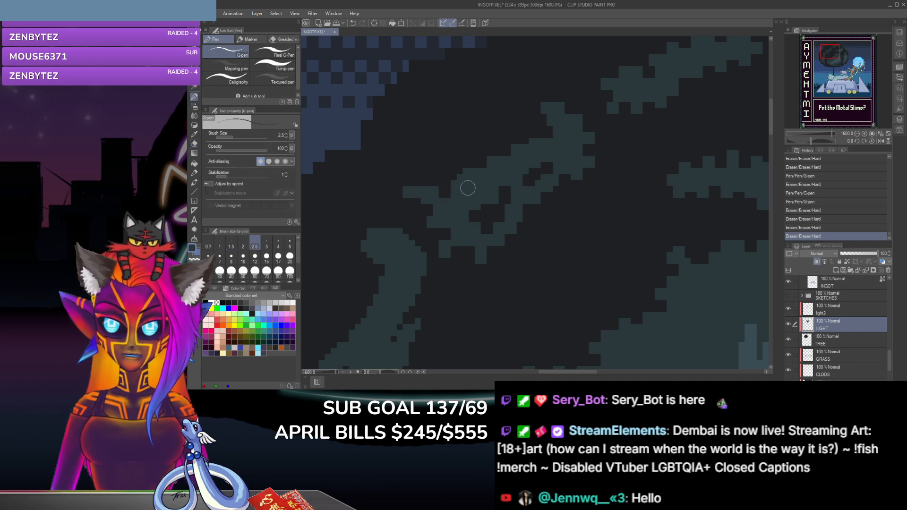
{"action": "left_click", "coordinate": [444, 176]}
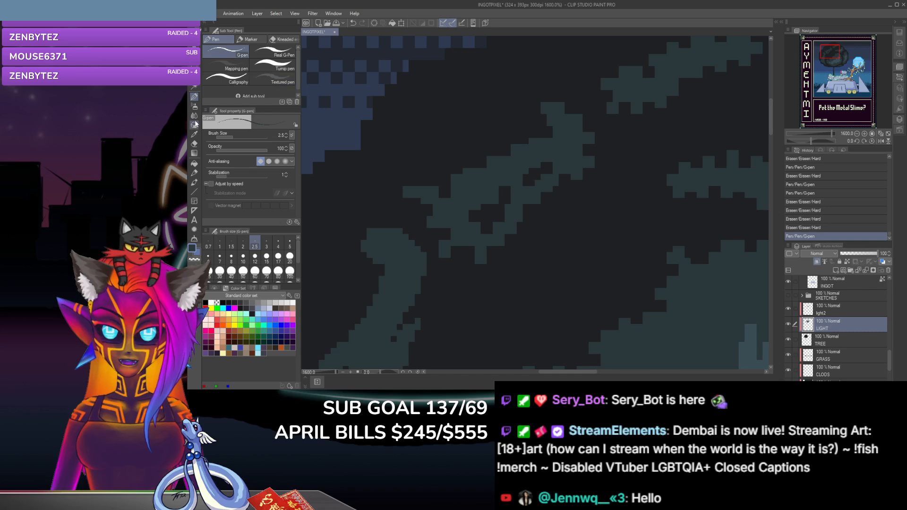
Step: Cut a notch into the middle of the diagonal clump's upper-left edge and dab a G-pen tooth beside it
{"action": "left_click", "coordinate": [195, 143]}
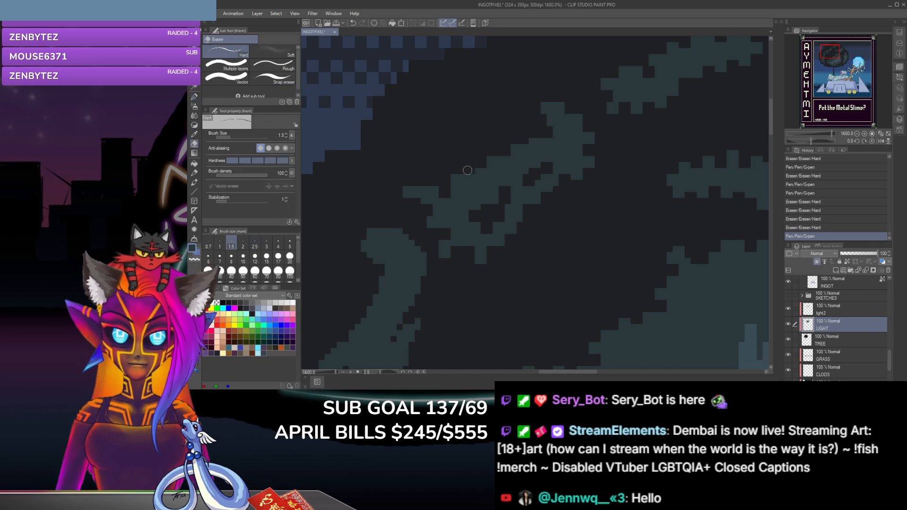
{"action": "left_click", "coordinate": [467, 171]}
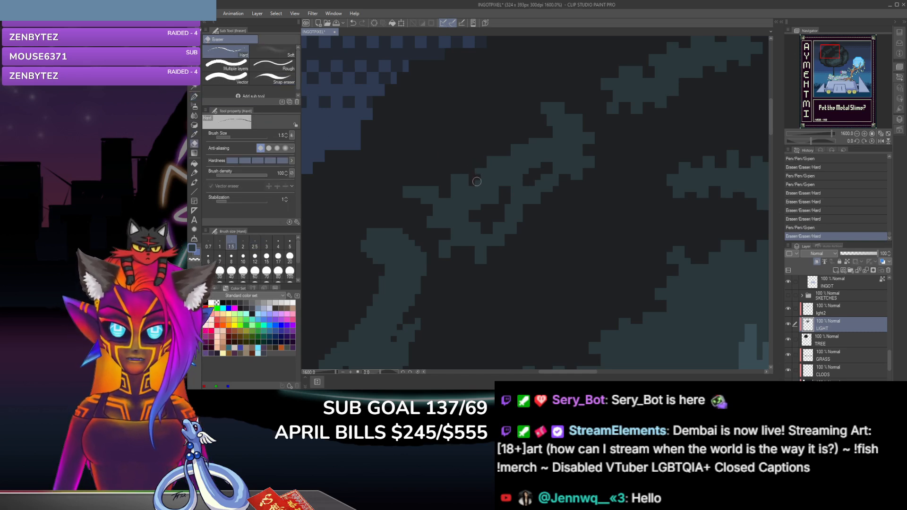
{"action": "left_click", "coordinate": [476, 180]}
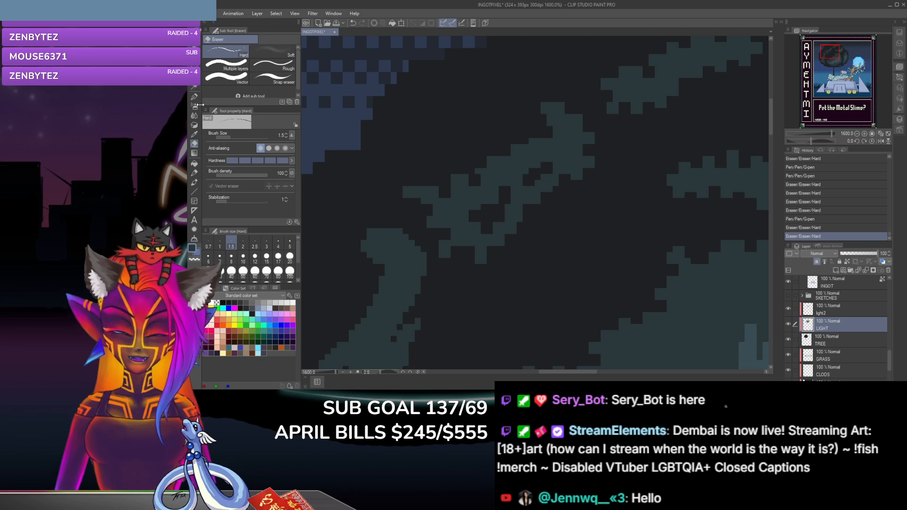
{"action": "left_click", "coordinate": [194, 96]}
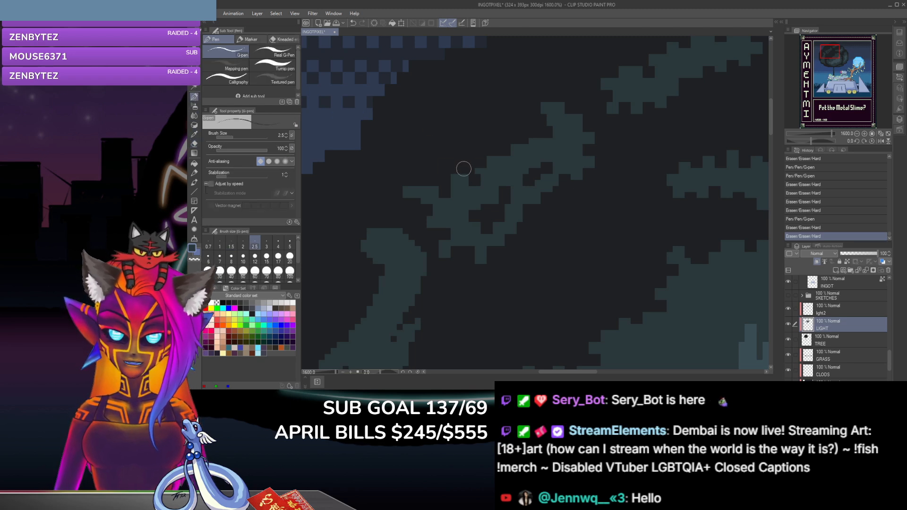
{"action": "left_click", "coordinate": [481, 165]}
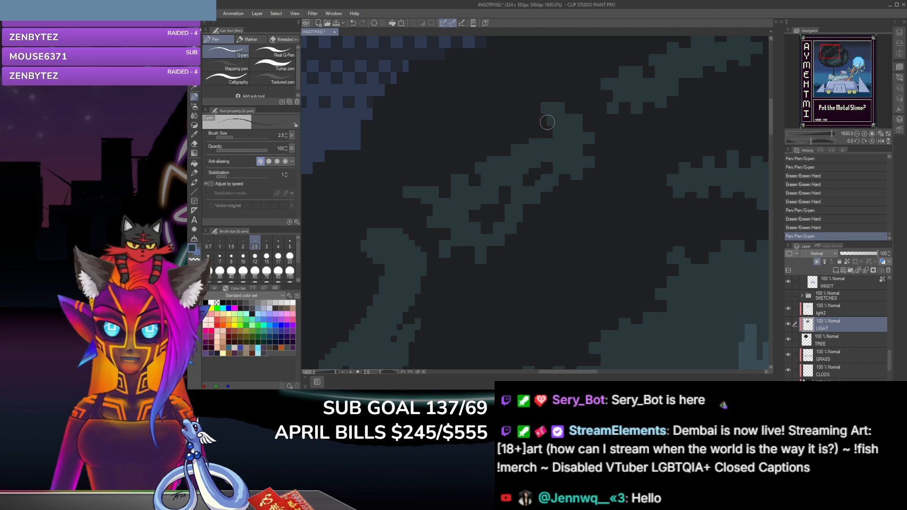
Step: Trim the diagonal clump's edge below its top tip with the hard eraser and dab G-pen pixels around the cut
{"action": "left_click", "coordinate": [547, 122]}
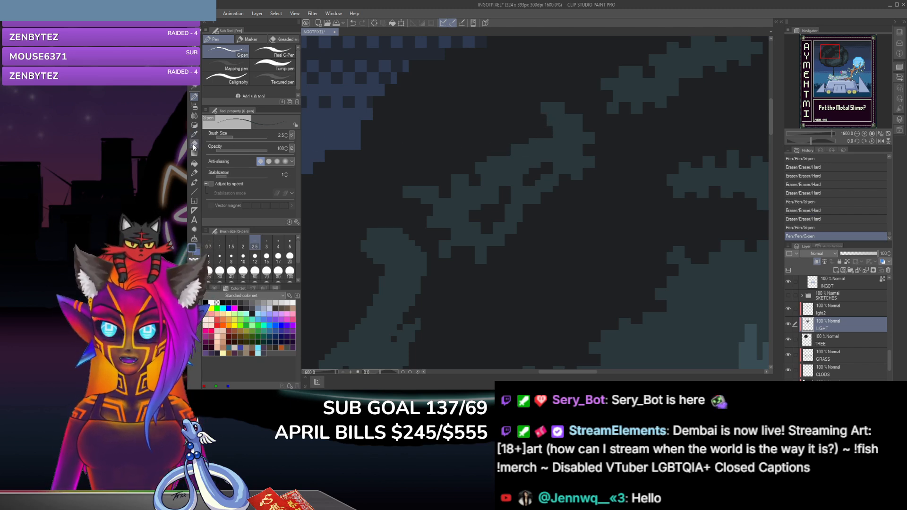
{"action": "left_click", "coordinate": [194, 143]}
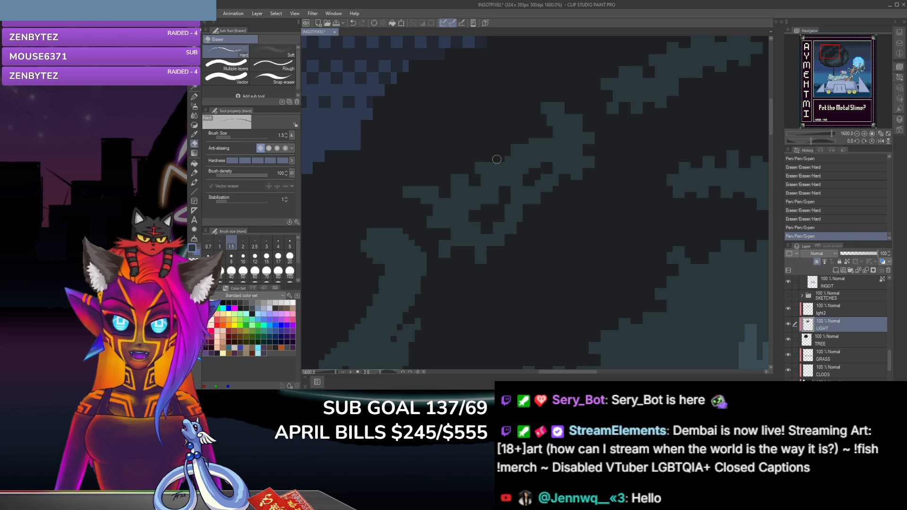
{"action": "left_click", "coordinate": [531, 138]}
{"action": "left_click_drag", "start_coordinate": [530, 139], "coordinate": [546, 139]}
{"action": "left_click", "coordinate": [194, 97]}
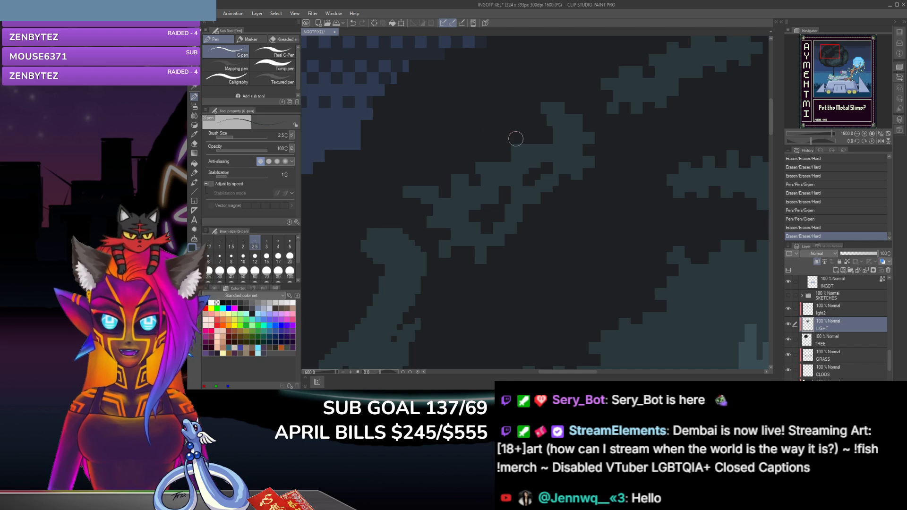
{"action": "left_click", "coordinate": [512, 146]}
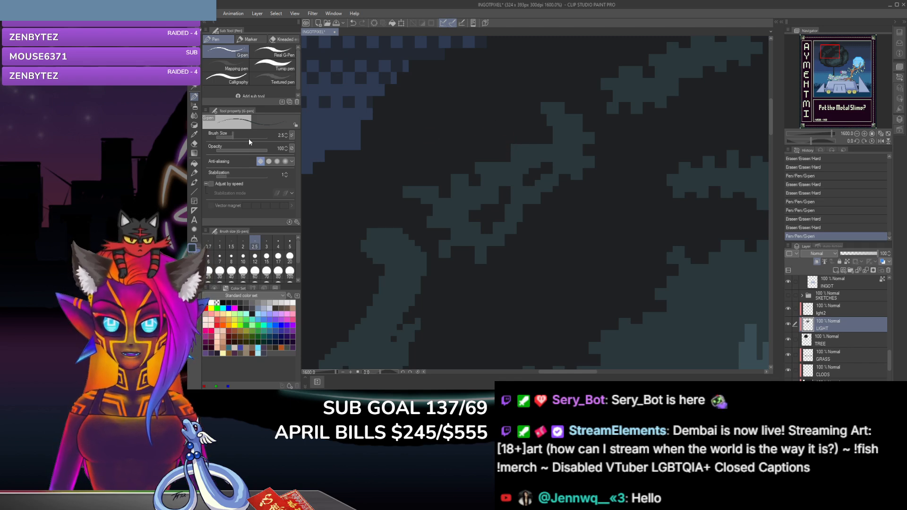
Step: Erase a notch beside the new tooth on the upper edge and remove excess pixels beneath the diagonal clump's top tip
{"action": "left_click", "coordinate": [194, 144]}
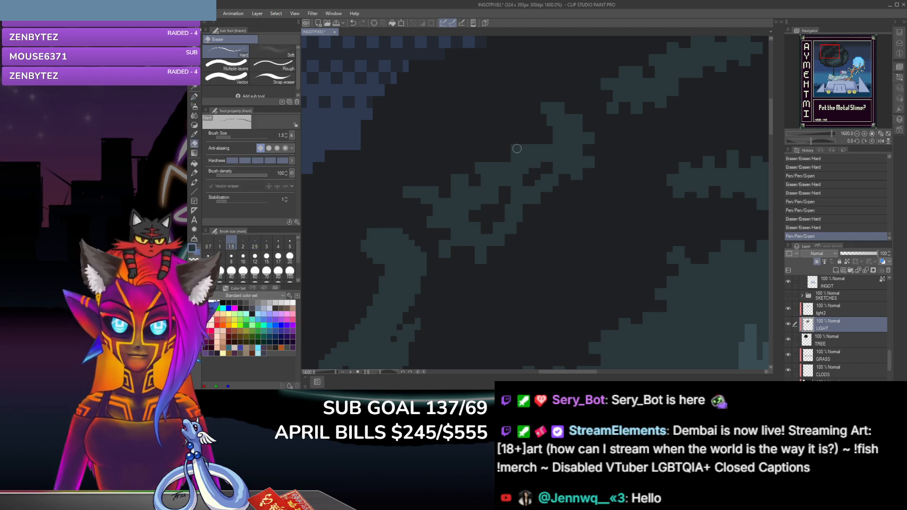
{"action": "left_click", "coordinate": [517, 152]}
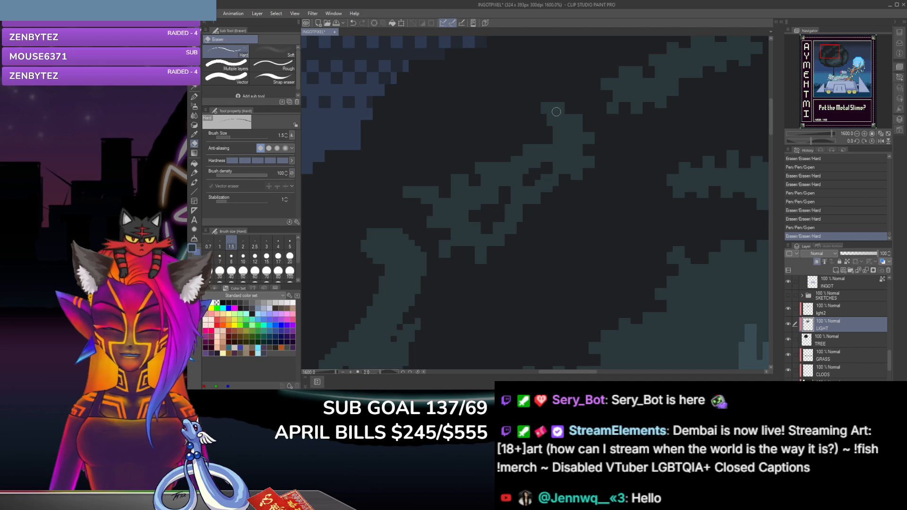
{"action": "left_click_drag", "start_coordinate": [546, 125], "coordinate": [545, 114]}
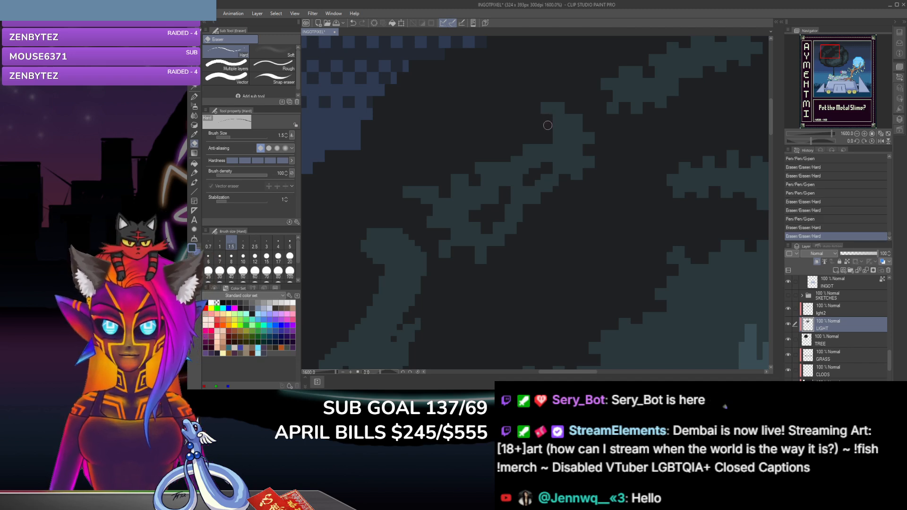
{"action": "left_click", "coordinate": [547, 125]}
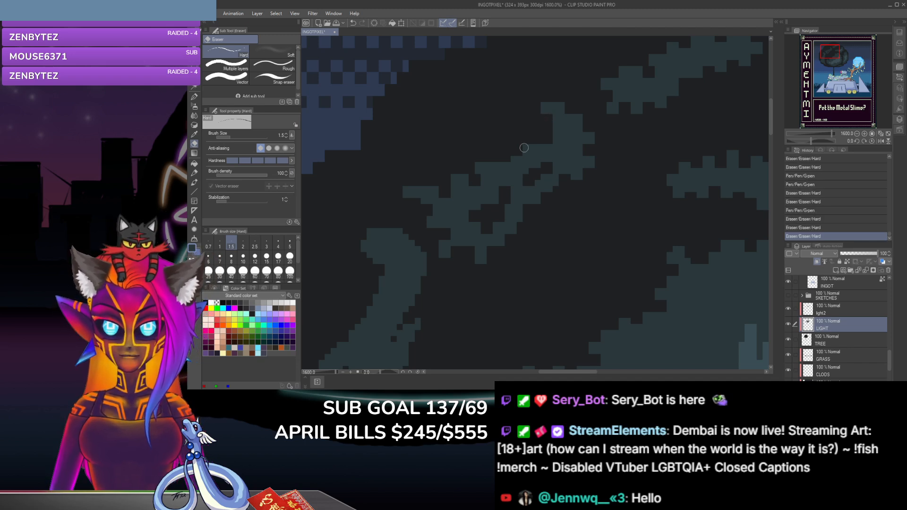
Step: Rebuild the edge beneath the diagonal clump's top tip with G-pen dabs and partly fill the gap inside its upper half
{"action": "left_click", "coordinate": [194, 96]}
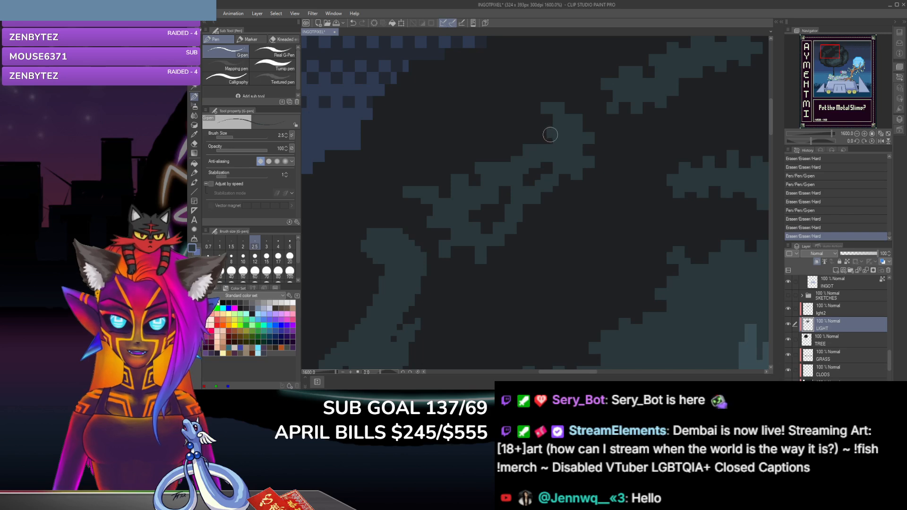
{"action": "left_click", "coordinate": [546, 131]}
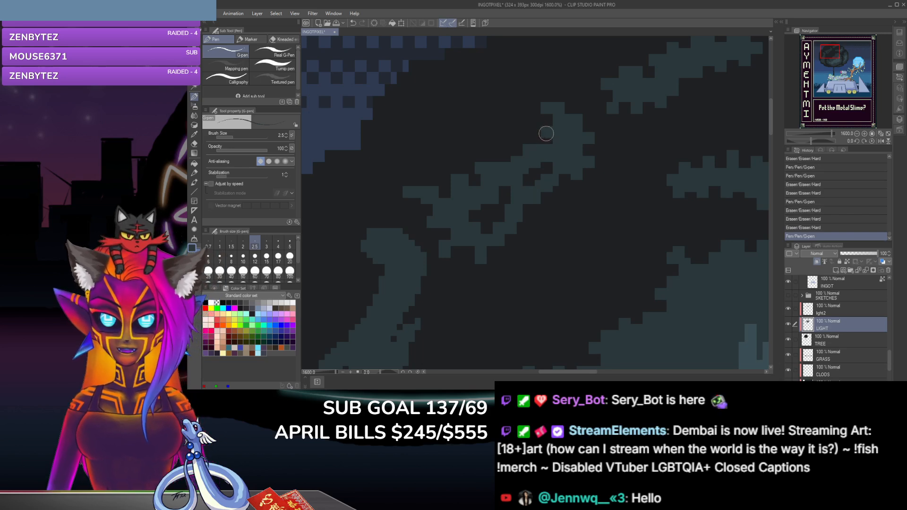
{"action": "left_click", "coordinate": [546, 134]}
{"action": "left_click", "coordinate": [543, 171]}
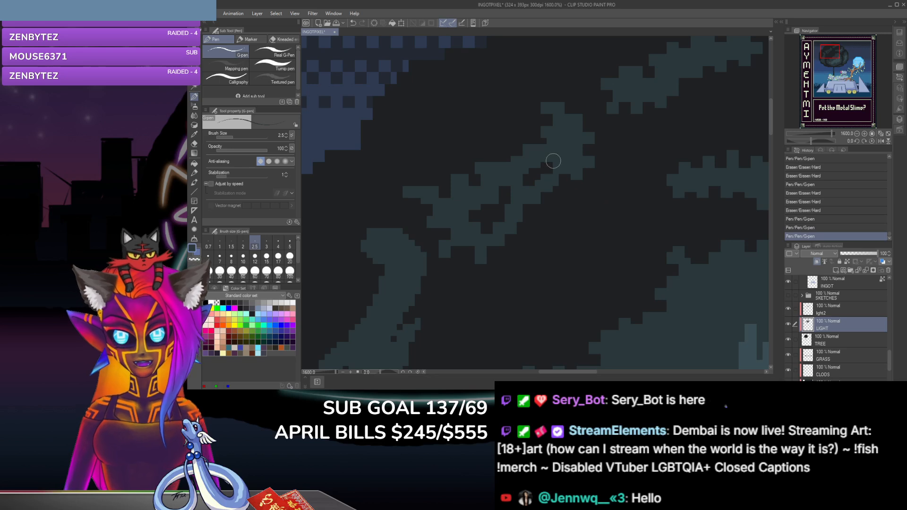
{"action": "left_click", "coordinate": [538, 170]}
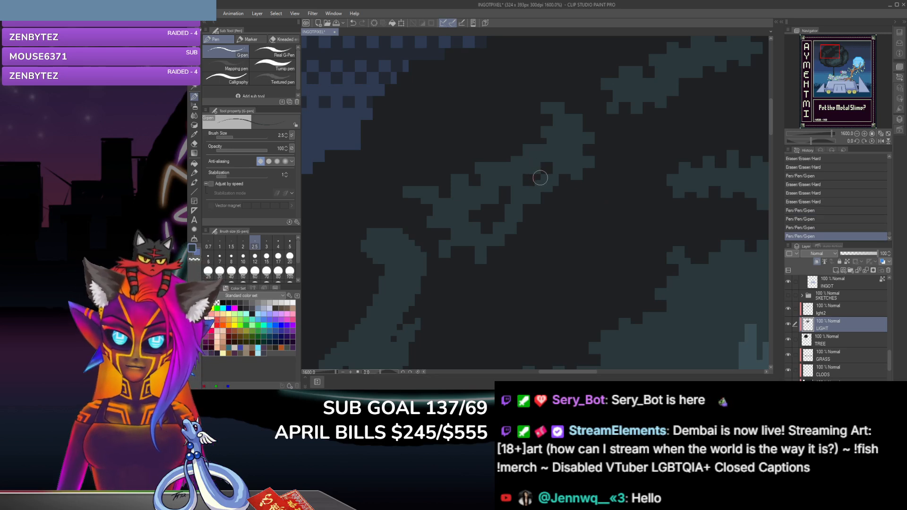
{"action": "left_click", "coordinate": [539, 171]}
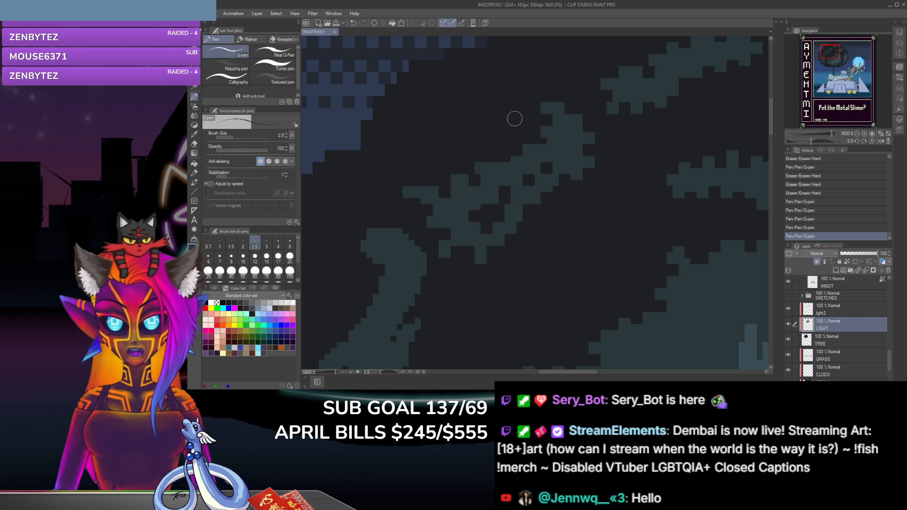
{"action": "left_click", "coordinate": [538, 144]}
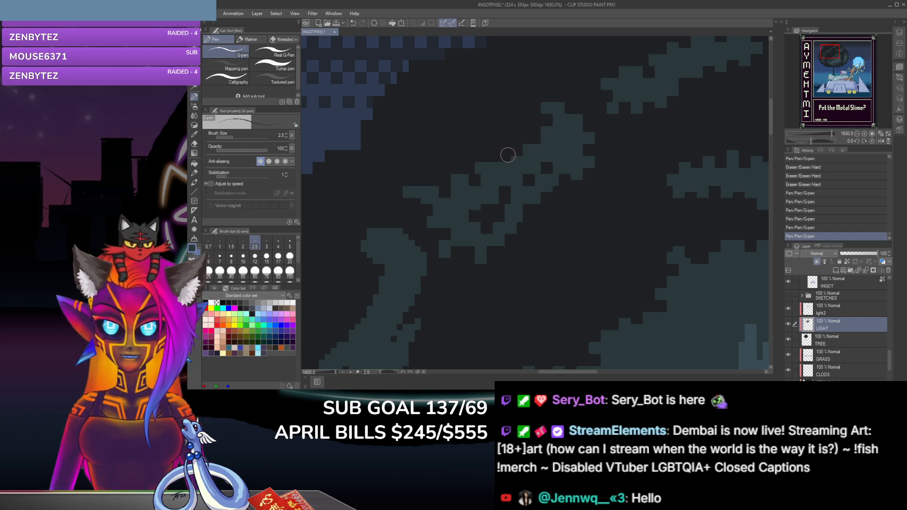
Step: Erase small notches along the diagonal clump's upper edge and dab G-pen pixels on its middle tooth and inner gap
{"action": "left_click", "coordinate": [195, 143]}
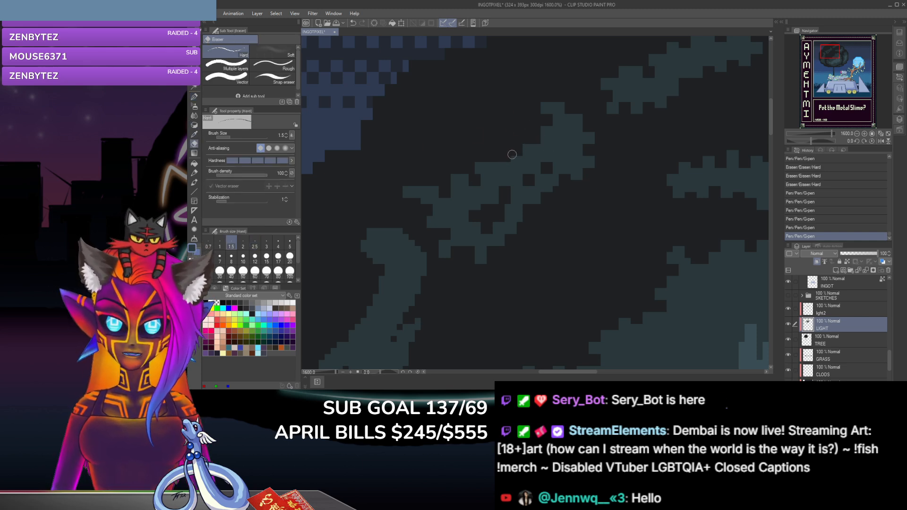
{"action": "left_click", "coordinate": [518, 159]}
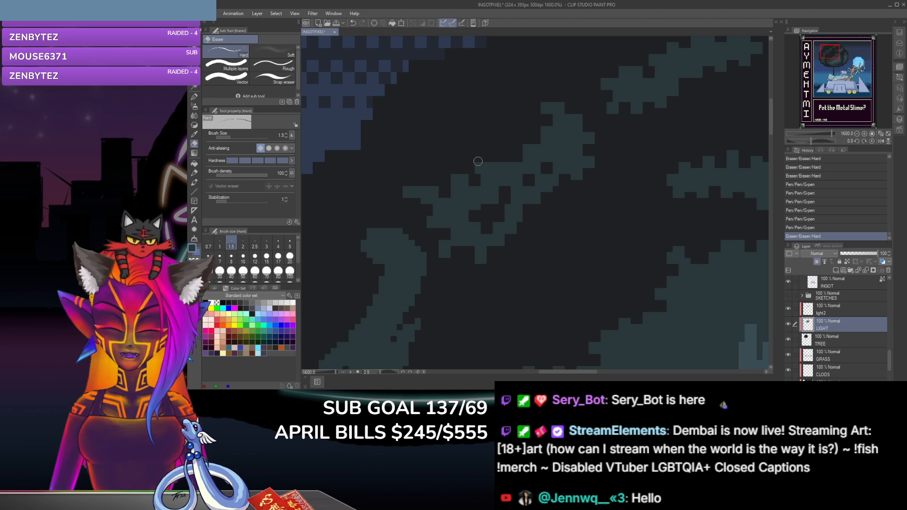
{"action": "left_click", "coordinate": [484, 162]}
{"action": "key", "text": "p"}
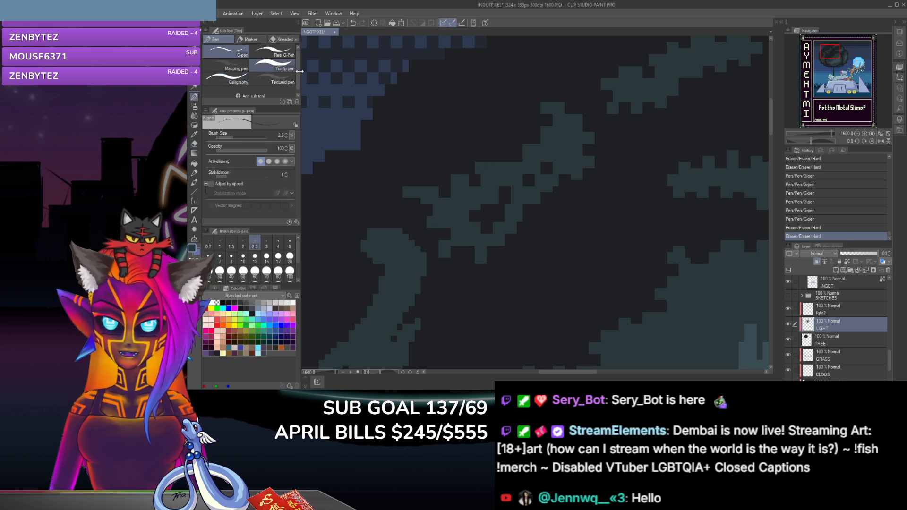
{"action": "left_click", "coordinate": [480, 161]}
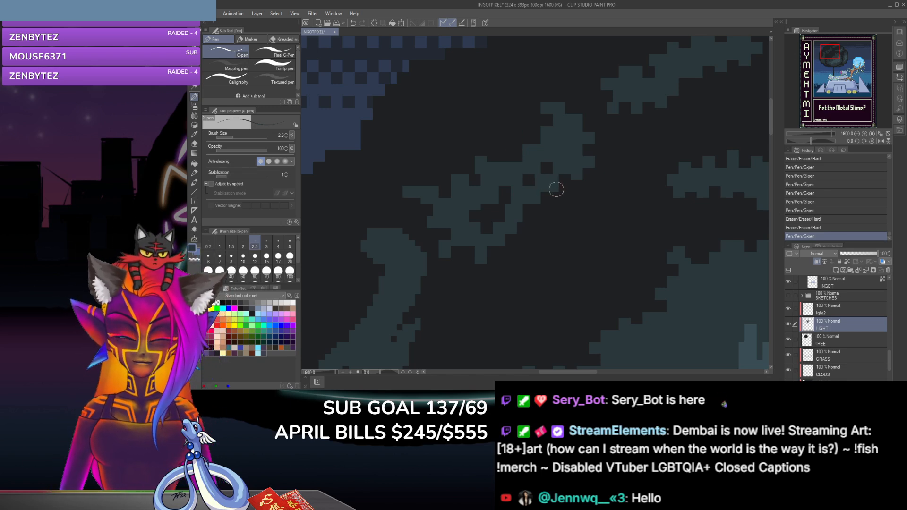
{"action": "left_click", "coordinate": [545, 167]}
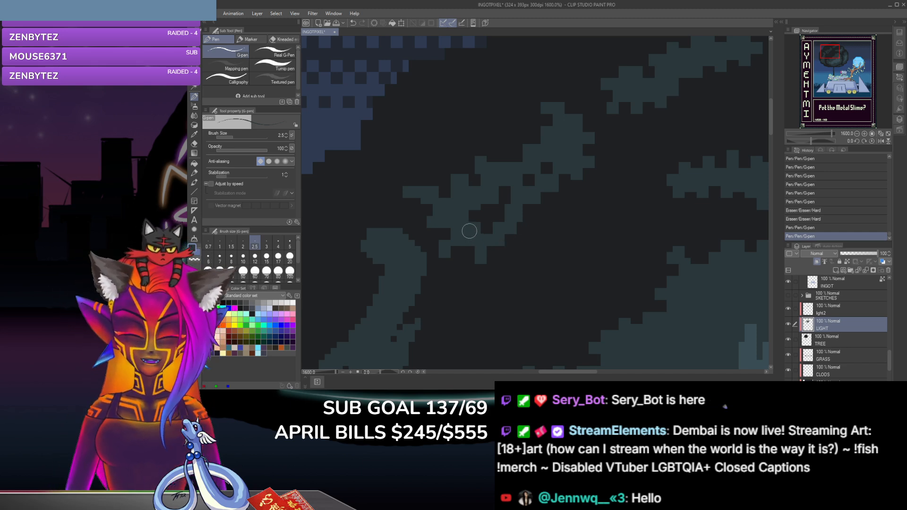
Step: Erase small notches along the diagonal clump's lower-right edge, undoing the first misplaced eraser stroke
{"action": "left_click", "coordinate": [194, 144]}
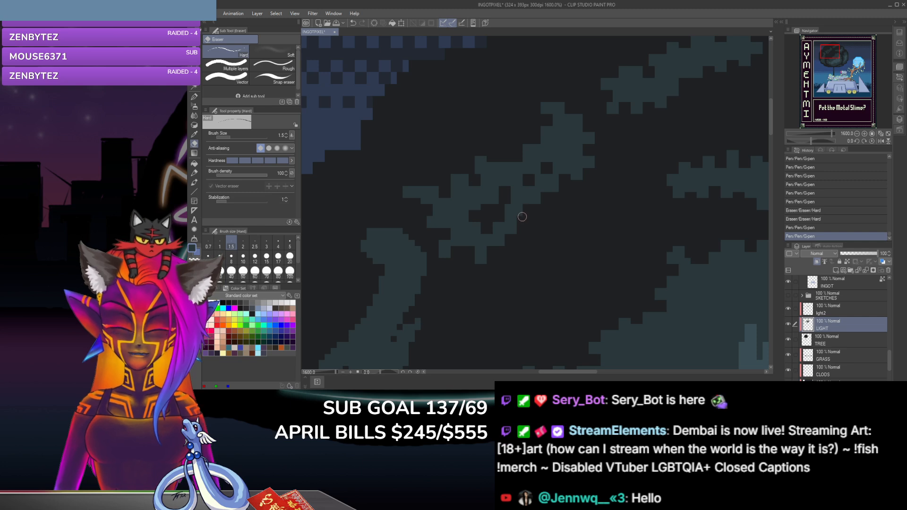
{"action": "left_click_drag", "start_coordinate": [522, 215], "coordinate": [517, 210]}
{"action": "key", "text": "ctrl+z"}
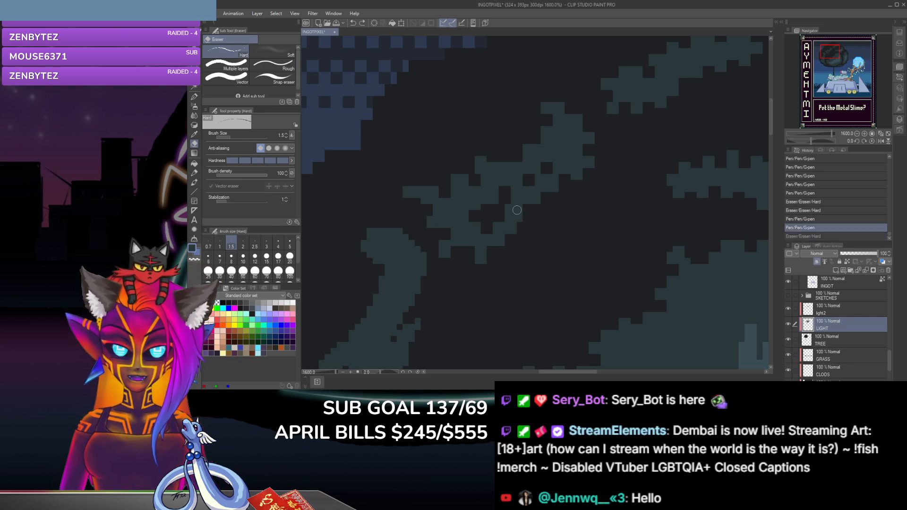
{"action": "left_click", "coordinate": [521, 221]}
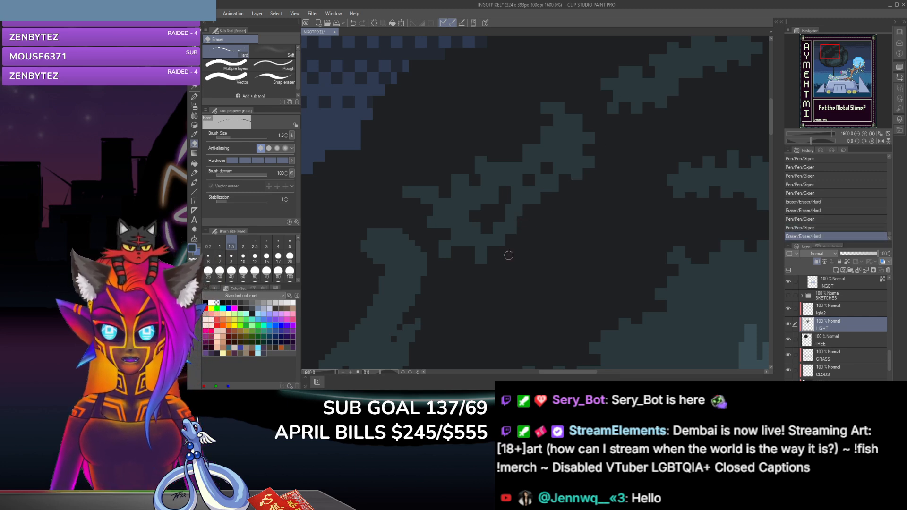
{"action": "left_click", "coordinate": [517, 234]}
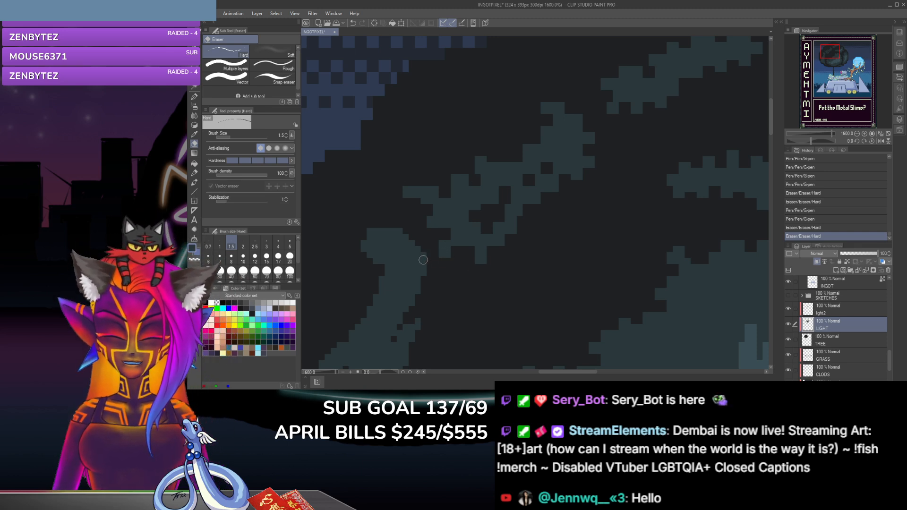
Step: Erase notches down the right edge of the curved lower-left clump and dab a G-pen leaf tooth below them
{"action": "left_click", "coordinate": [420, 257]}
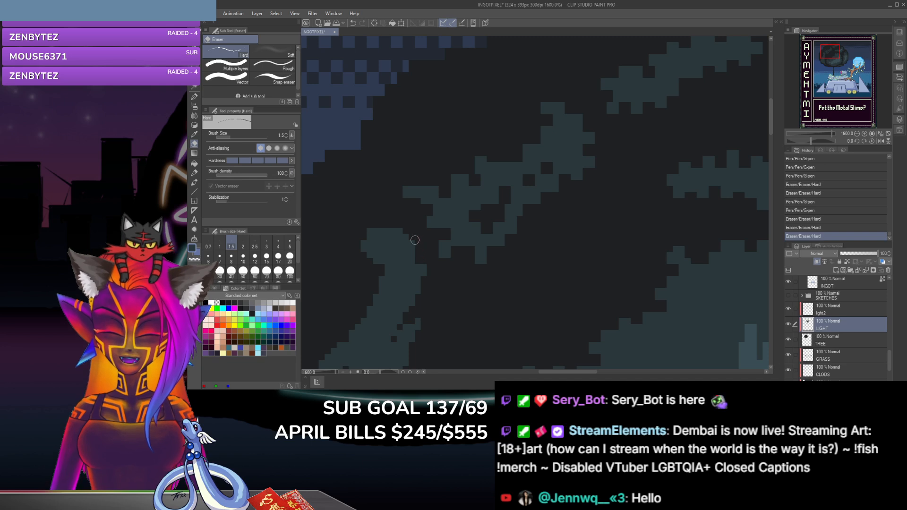
{"action": "mouse_move", "coordinate": [419, 281]}
{"action": "left_mouse_down"}
{"action": "mouse_move", "coordinate": [412, 301]}
{"action": "mouse_move", "coordinate": [408, 294]}
{"action": "left_mouse_up"}
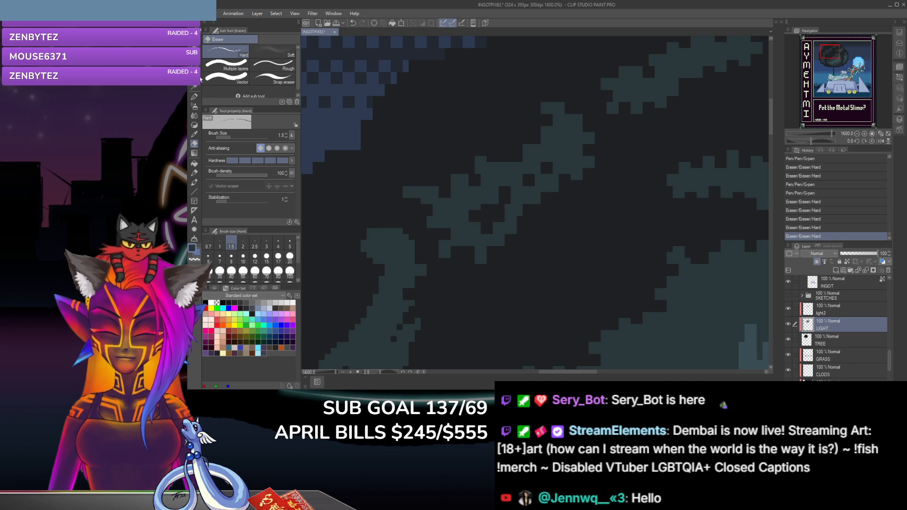
{"action": "key", "text": "p"}
{"action": "left_click", "coordinate": [411, 309]}
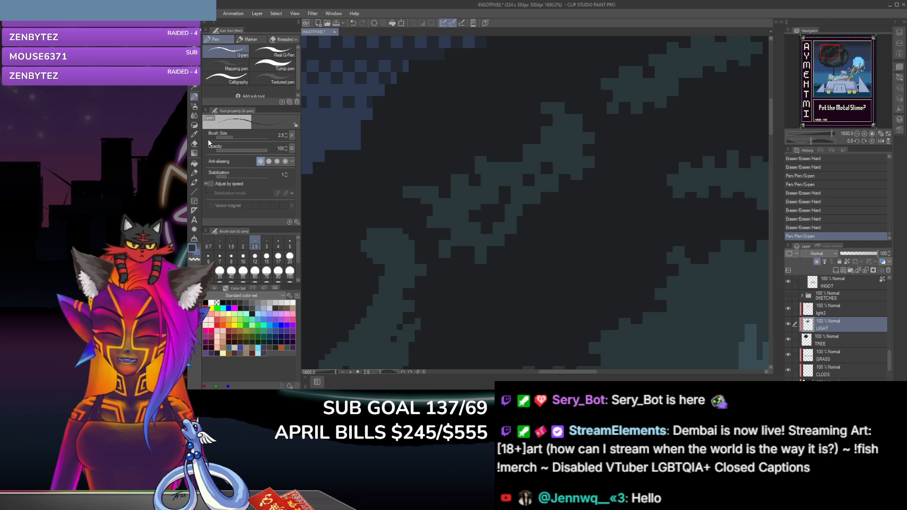
Step: Erase small notches around the leaf tooth on the right edge of the curved lower-left clump
{"action": "left_click", "coordinate": [194, 144]}
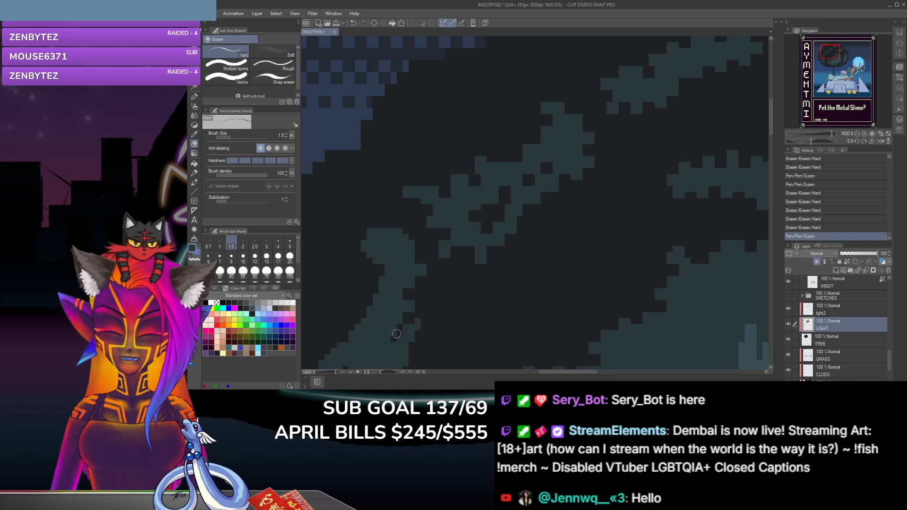
{"action": "left_click_drag", "start_coordinate": [397, 328], "coordinate": [392, 334]}
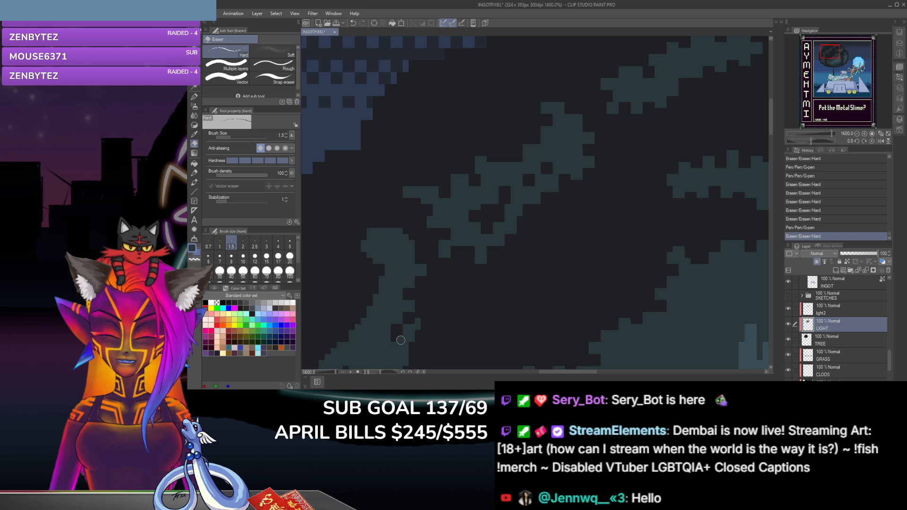
{"action": "left_click", "coordinate": [405, 316]}
{"action": "left_click", "coordinate": [409, 325]}
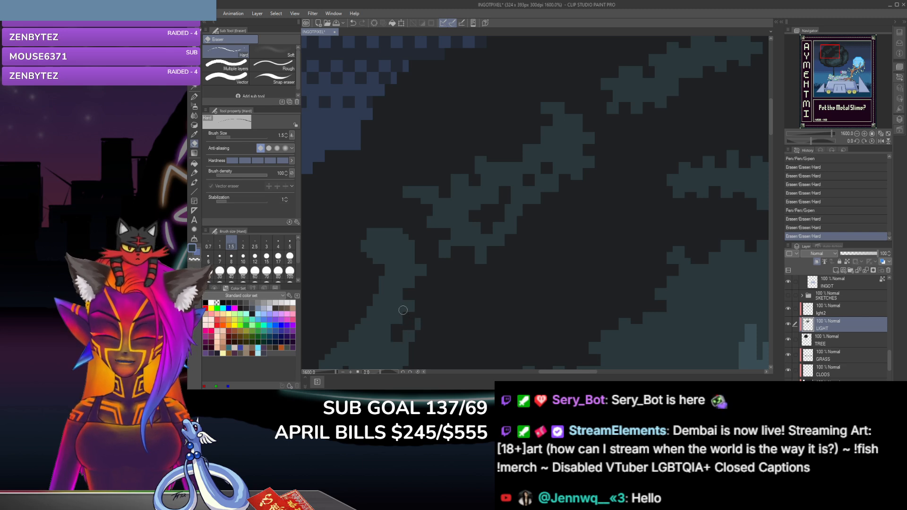
Step: Extend the curved clump's right-edge leaf tooth with G-pen dabs and fill the stray hole inside the large right clump
{"action": "left_click", "coordinate": [194, 96]}
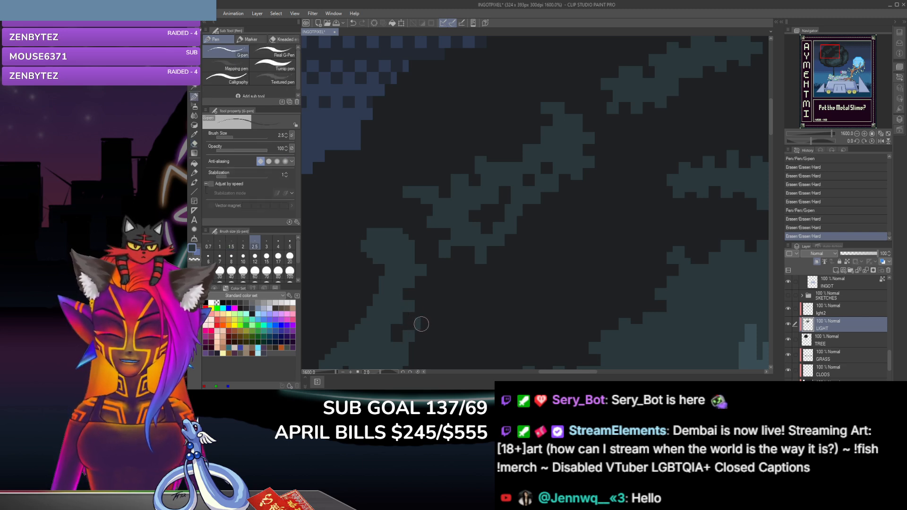
{"action": "left_click", "coordinate": [419, 324]}
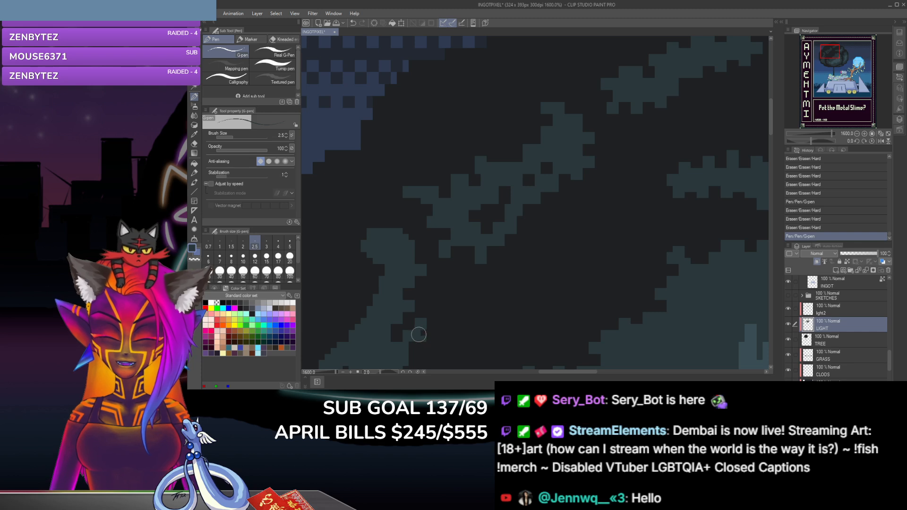
{"action": "left_click", "coordinate": [416, 333]}
{"action": "left_click", "coordinate": [410, 349]}
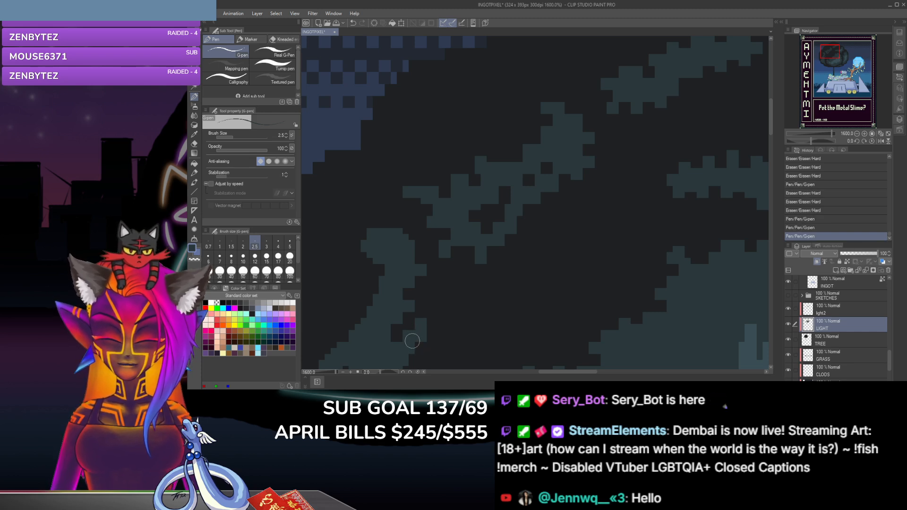
{"action": "scroll", "coordinate": [773, 127], "scroll_direction": "down", "scroll_amount": 3}
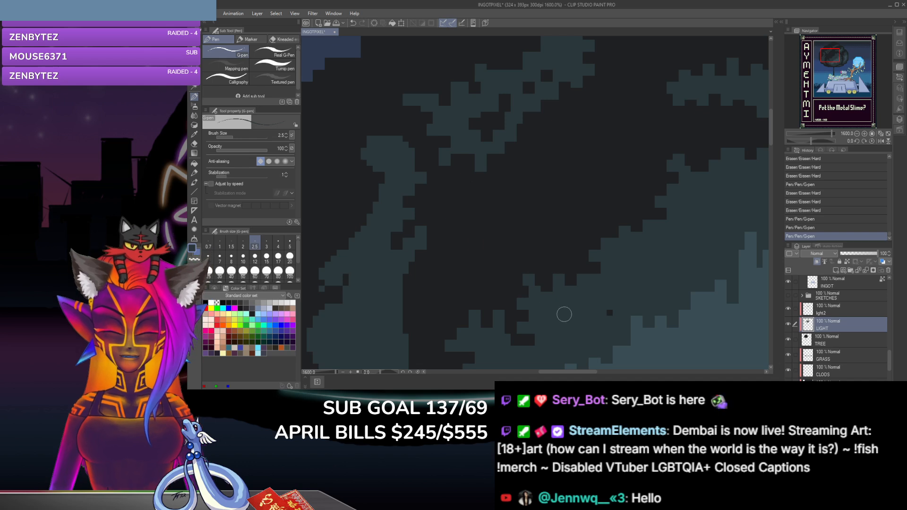
{"action": "left_click", "coordinate": [608, 308]}
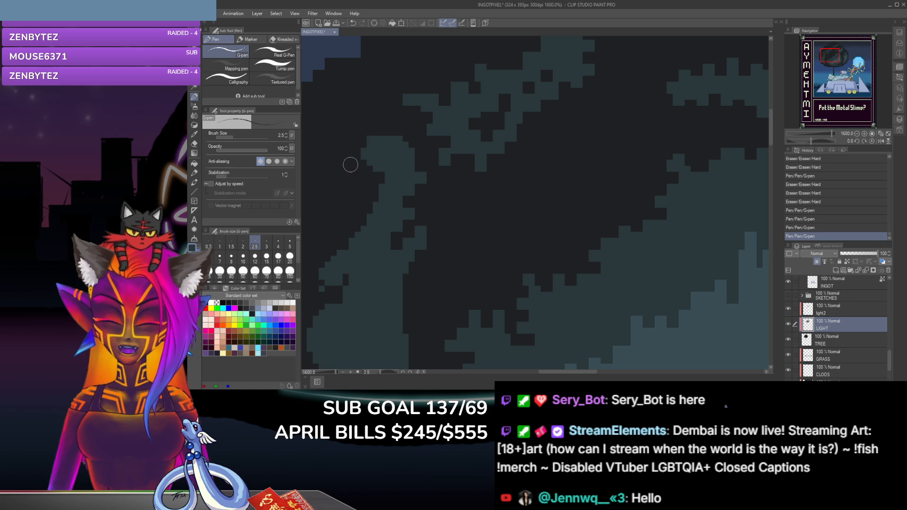
Step: Erase notches into the curved clump's top edge and the left side of its neck
{"action": "left_click", "coordinate": [194, 144]}
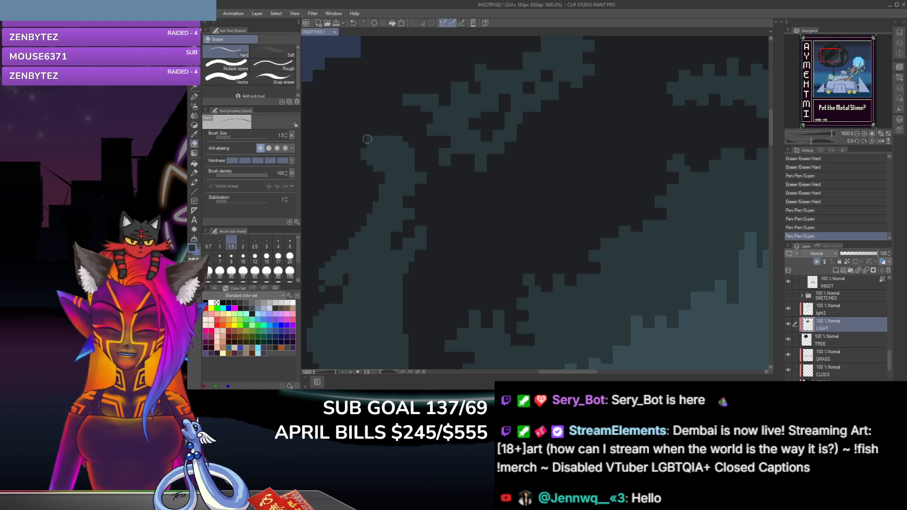
{"action": "left_click", "coordinate": [406, 144]}
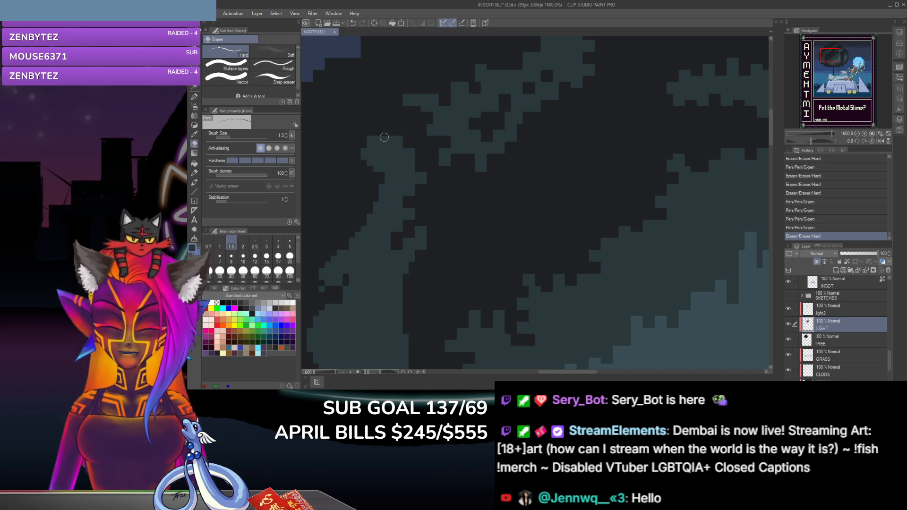
{"action": "left_click", "coordinate": [385, 146]}
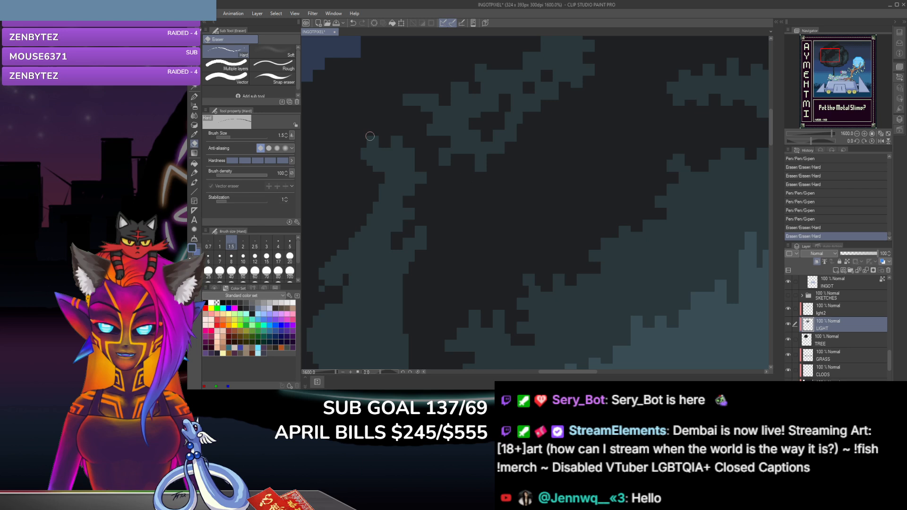
{"action": "left_click", "coordinate": [366, 165]}
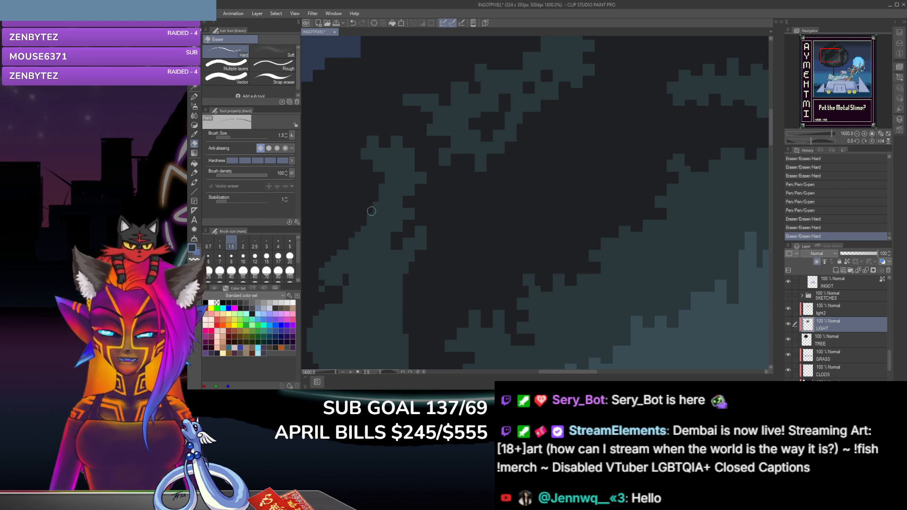
{"action": "left_click", "coordinate": [375, 203]}
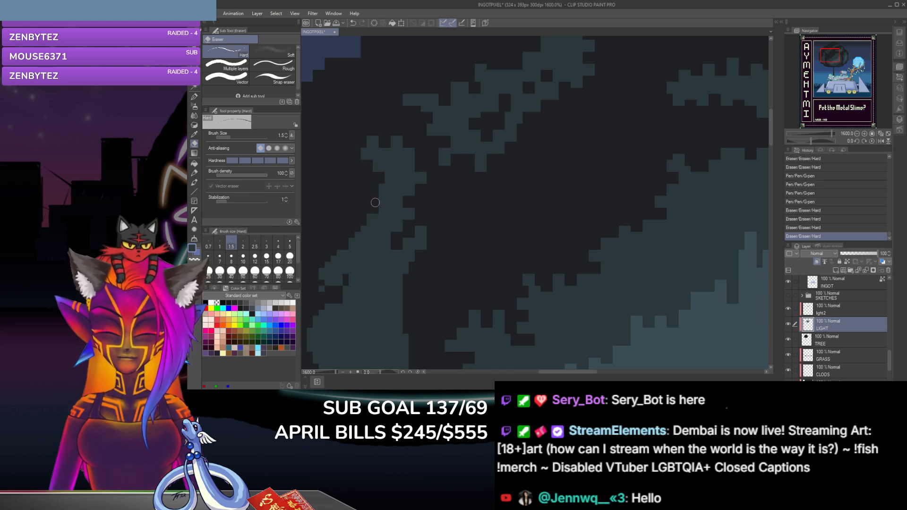
{"action": "left_click", "coordinate": [377, 211]}
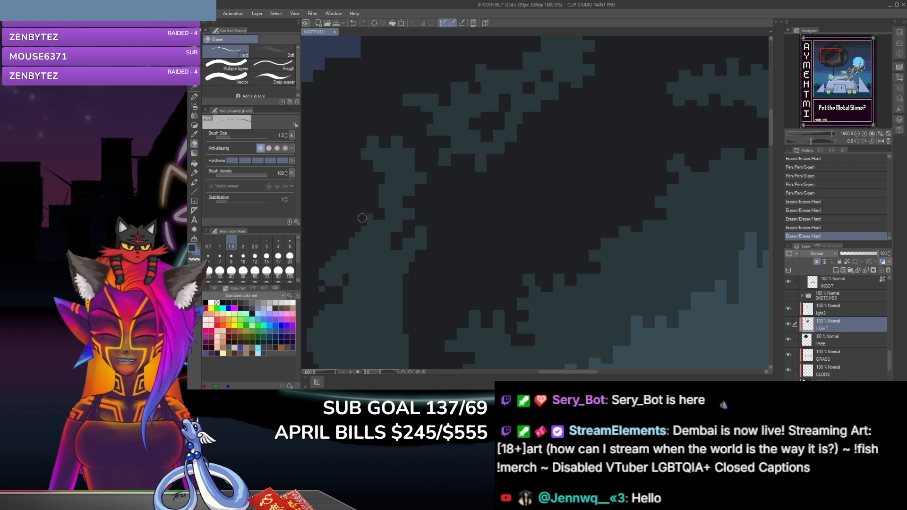
Step: Step the curved clump's left edge below its neck with alternating G-pen dabs and erased notches
{"action": "left_click", "coordinate": [194, 97]}
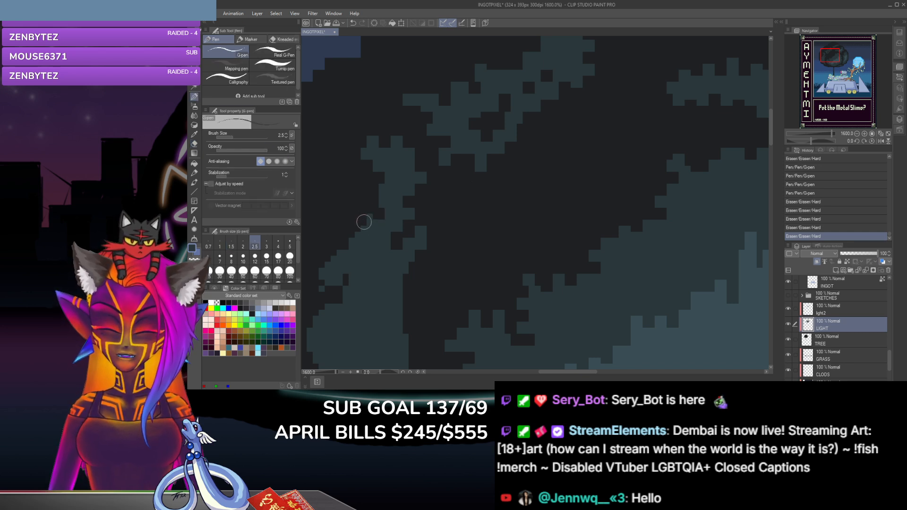
{"action": "left_click", "coordinate": [363, 220]}
{"action": "left_click", "coordinate": [194, 144]}
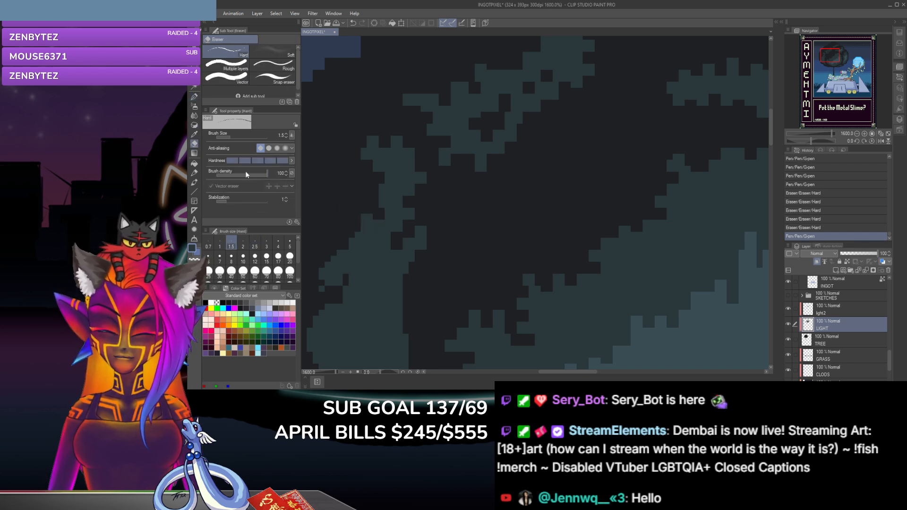
{"action": "left_click", "coordinate": [352, 232]}
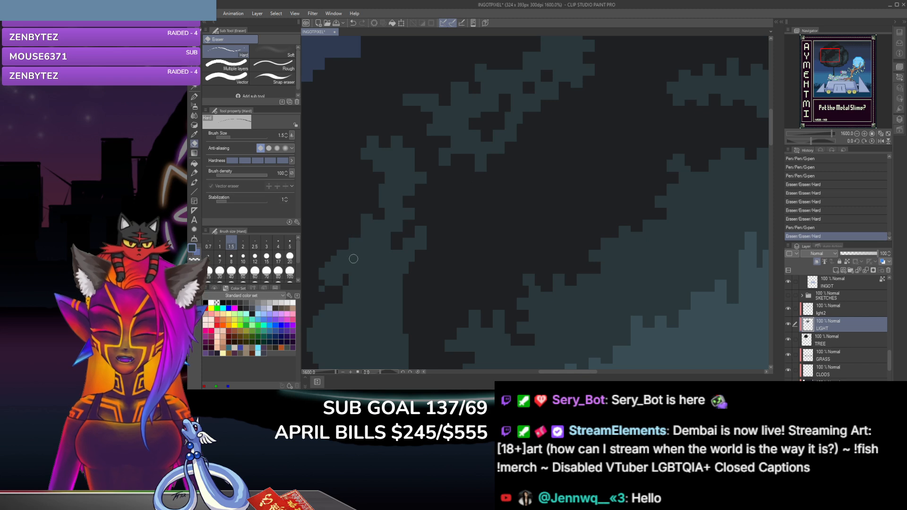
{"action": "left_click", "coordinate": [339, 254]}
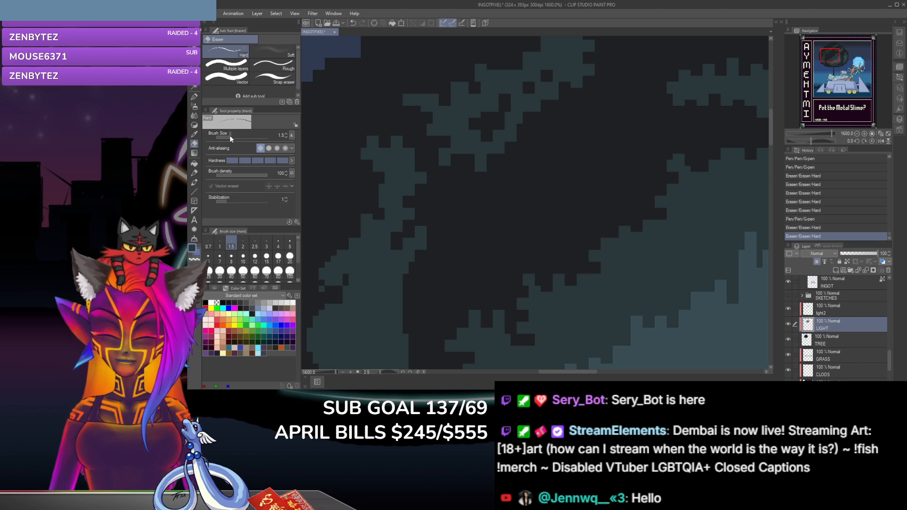
{"action": "left_click", "coordinate": [193, 96]}
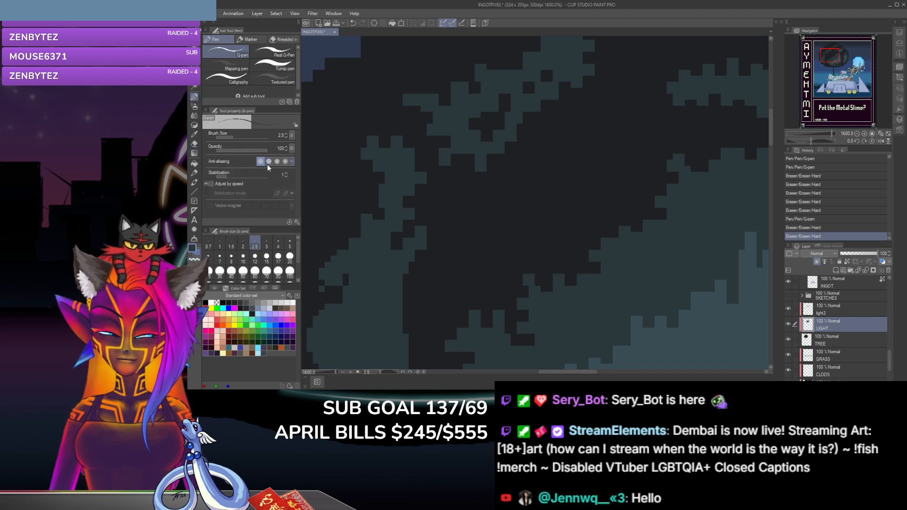
{"action": "left_click", "coordinate": [333, 255]}
Step: Erase the stray pixels beneath the left bump of the curved clump to open its gap
{"action": "left_click", "coordinate": [194, 144]}
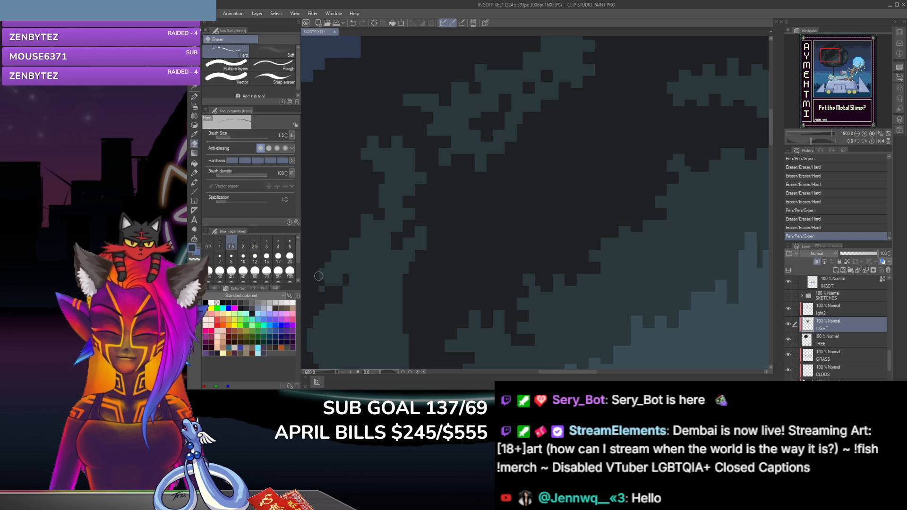
{"action": "left_click", "coordinate": [320, 247]}
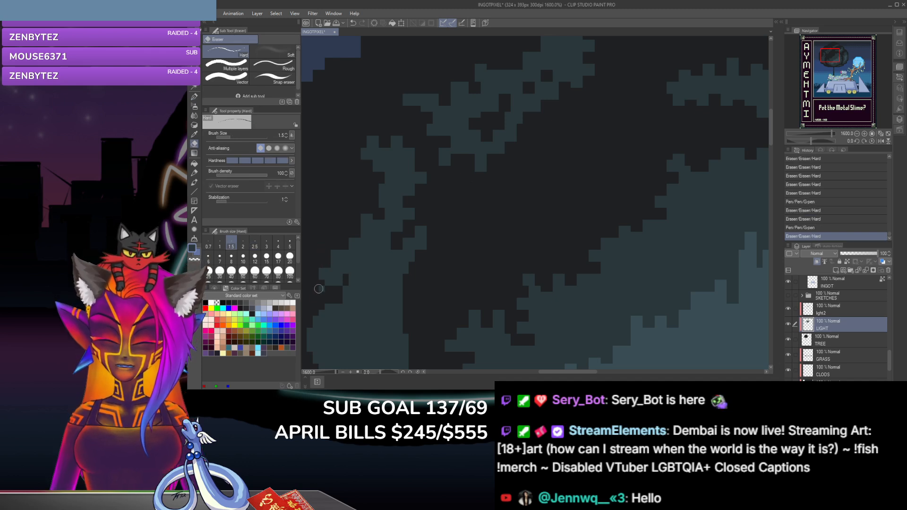
{"action": "left_click", "coordinate": [322, 284]}
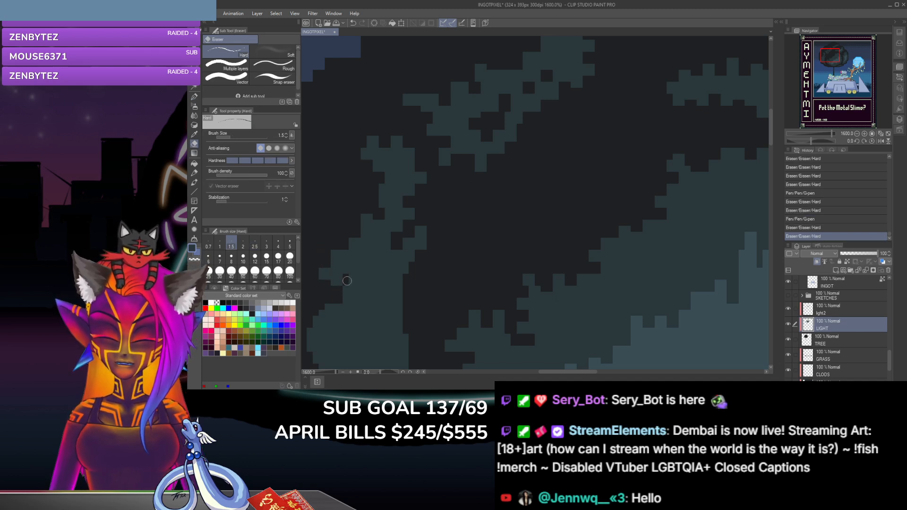
{"action": "left_click", "coordinate": [346, 286]}
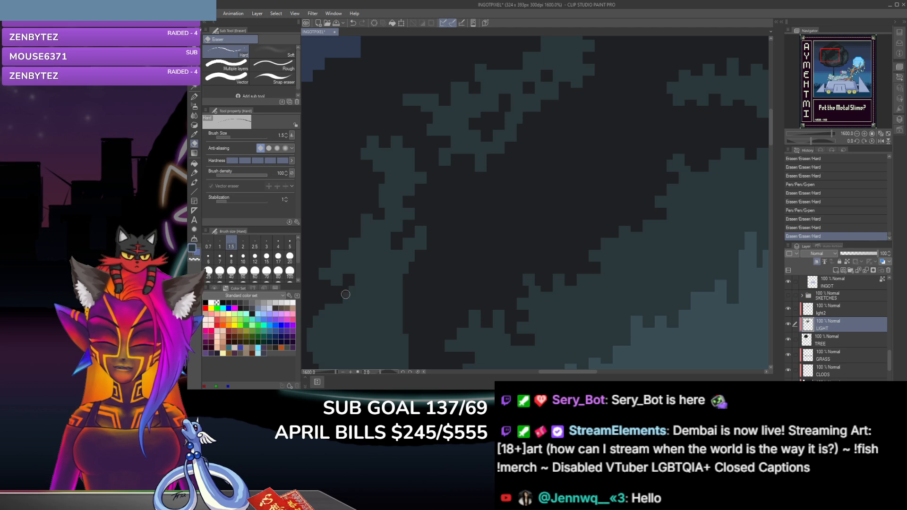
{"action": "left_click", "coordinate": [346, 292]}
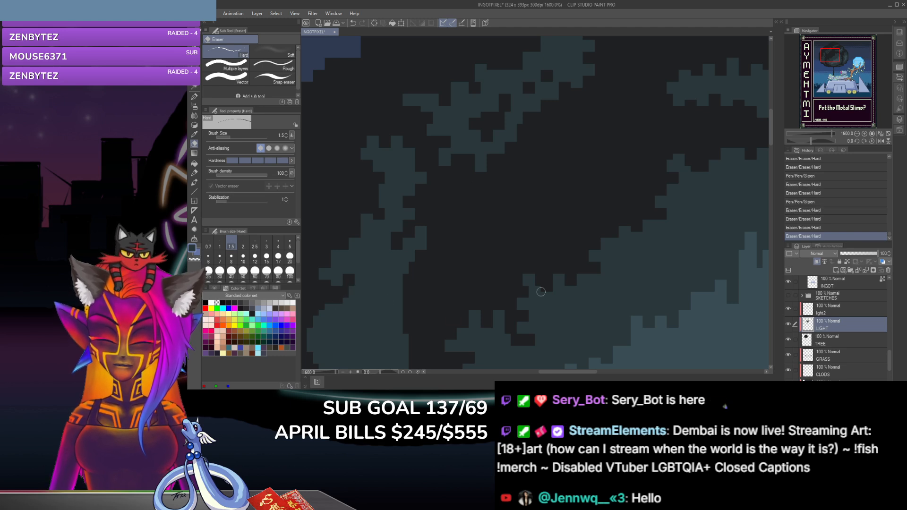
Step: Erase a series of notches down the right edge of the curved clump's lower half
{"action": "left_click_drag", "start_coordinate": [771, 137], "coordinate": [747, 155]}
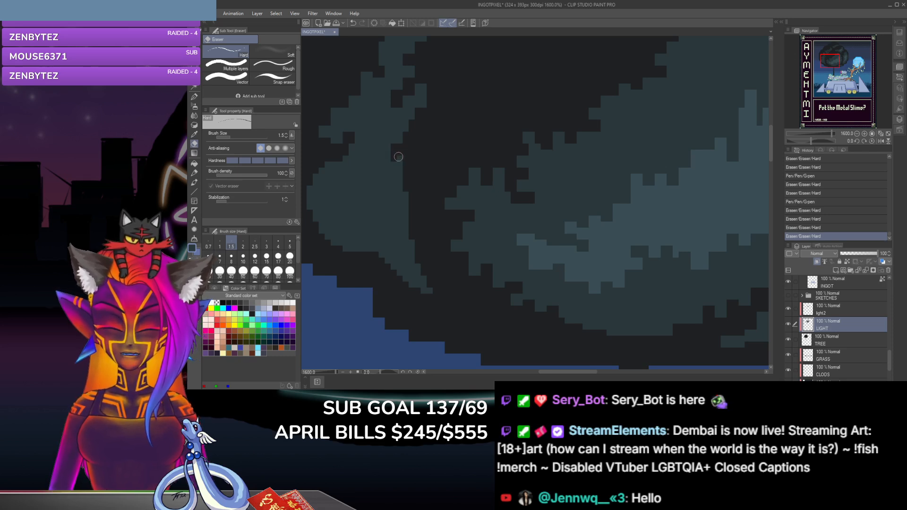
{"action": "left_click_drag", "start_coordinate": [397, 157], "coordinate": [402, 198]}
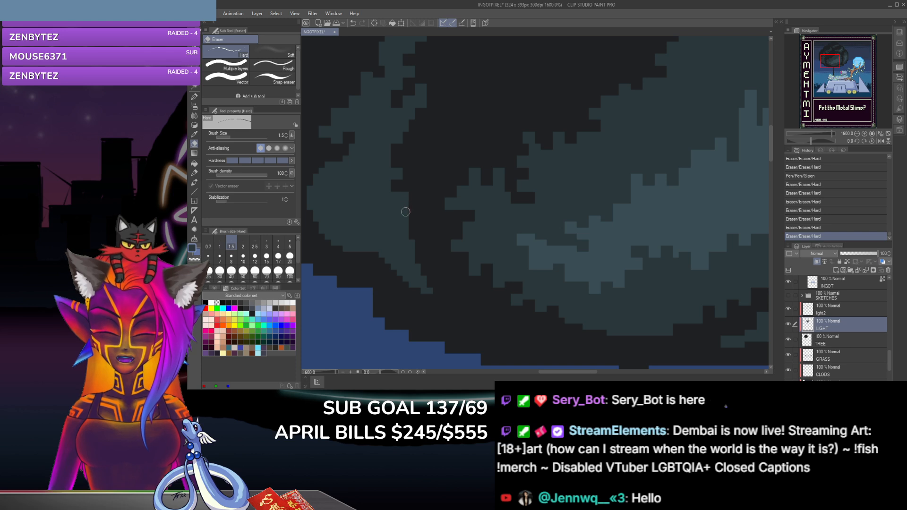
{"action": "left_click", "coordinate": [401, 209]}
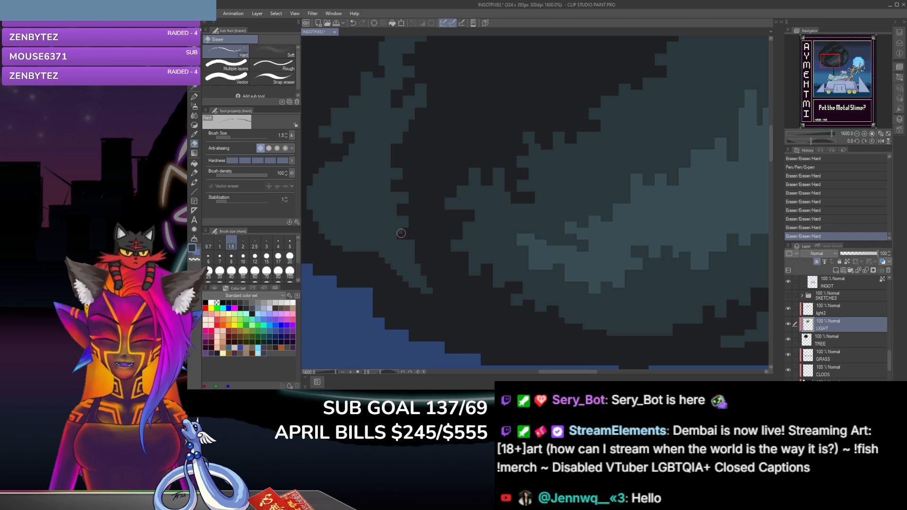
{"action": "left_click", "coordinate": [401, 233]}
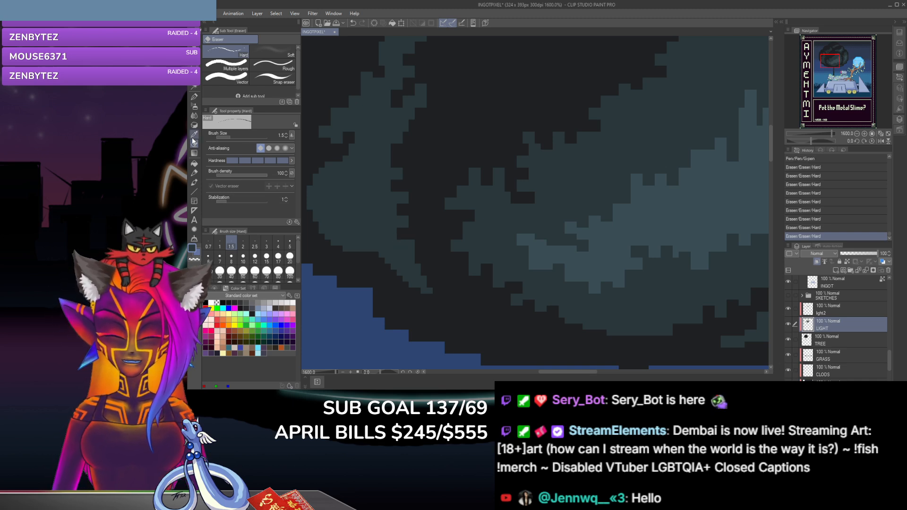
Step: Dab G-pen pixels at the lowest right-edge notch and on the upper-left shoulder of the curved clump's lower half
{"action": "left_click", "coordinate": [194, 96]}
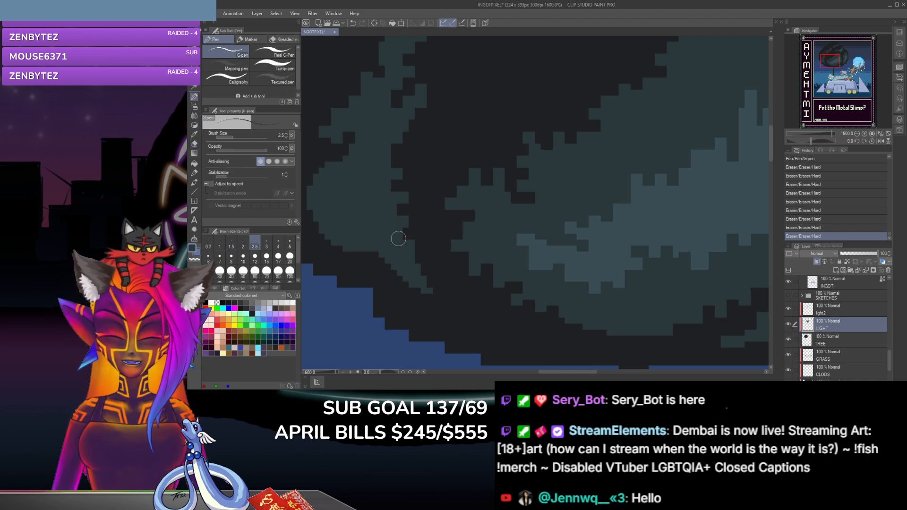
{"action": "left_click", "coordinate": [397, 236]}
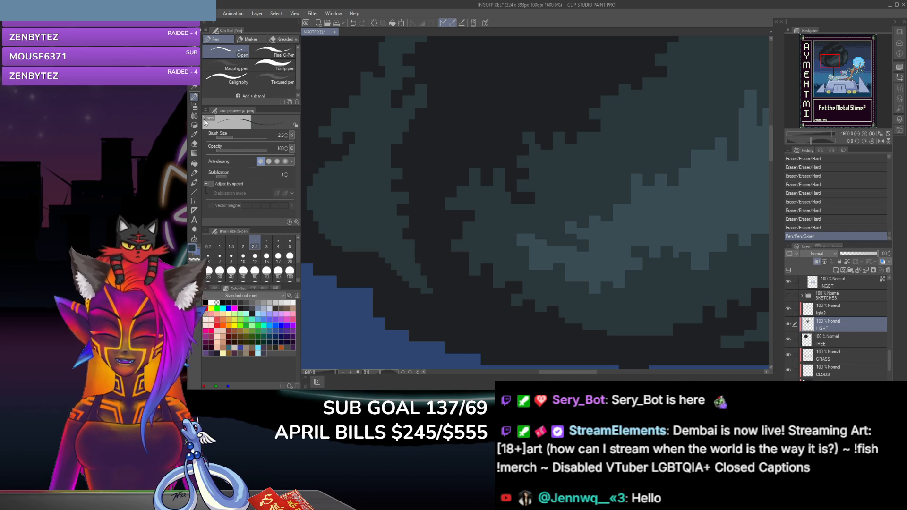
{"action": "left_click", "coordinate": [328, 164]}
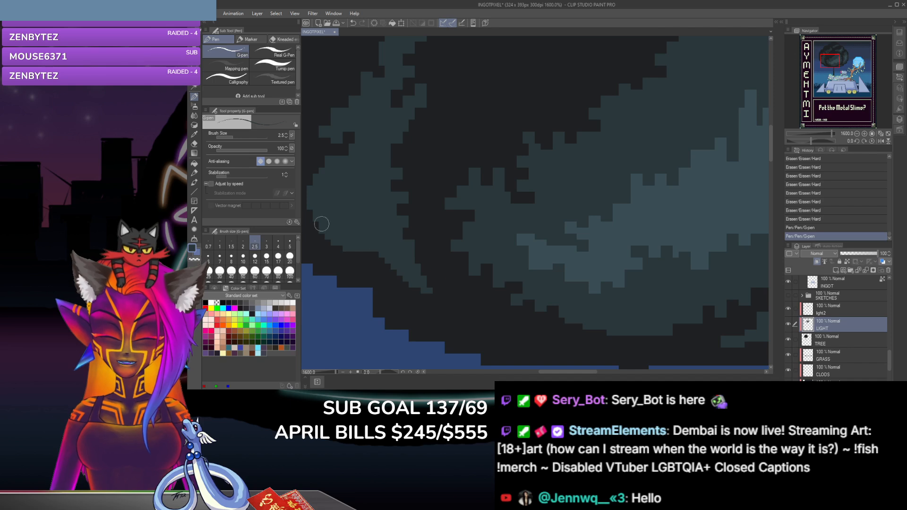
Step: Erase a notch on the right side of the curved clump's pointed tail and thicken its tip with G-pen dabs
{"action": "left_click", "coordinate": [194, 144]}
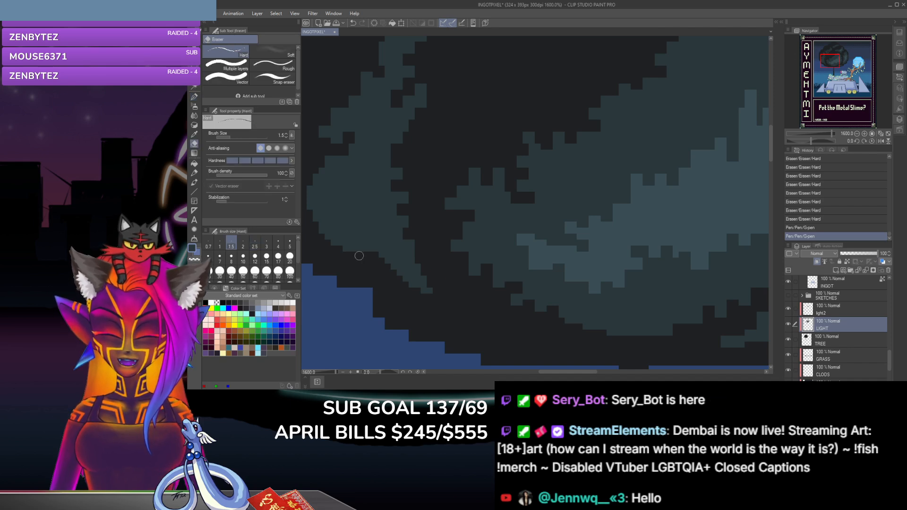
{"action": "left_click", "coordinate": [423, 272]}
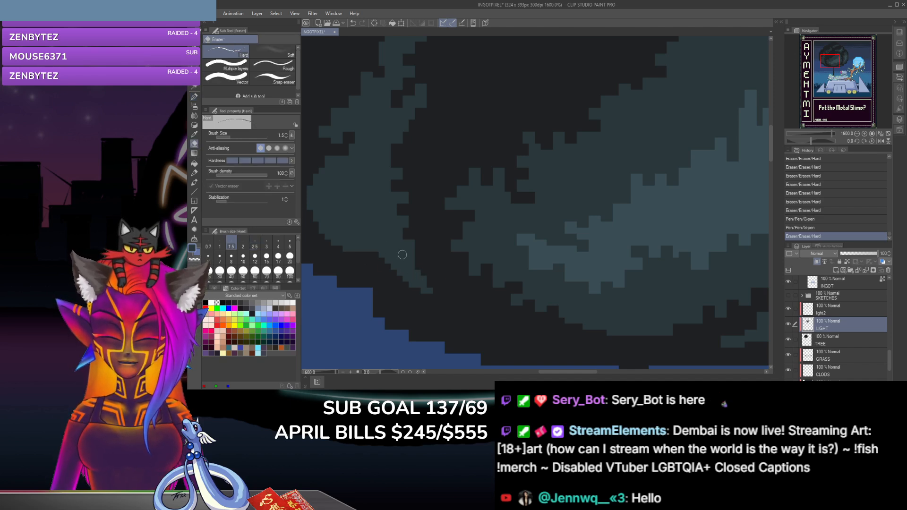
{"action": "left_click", "coordinate": [194, 97]}
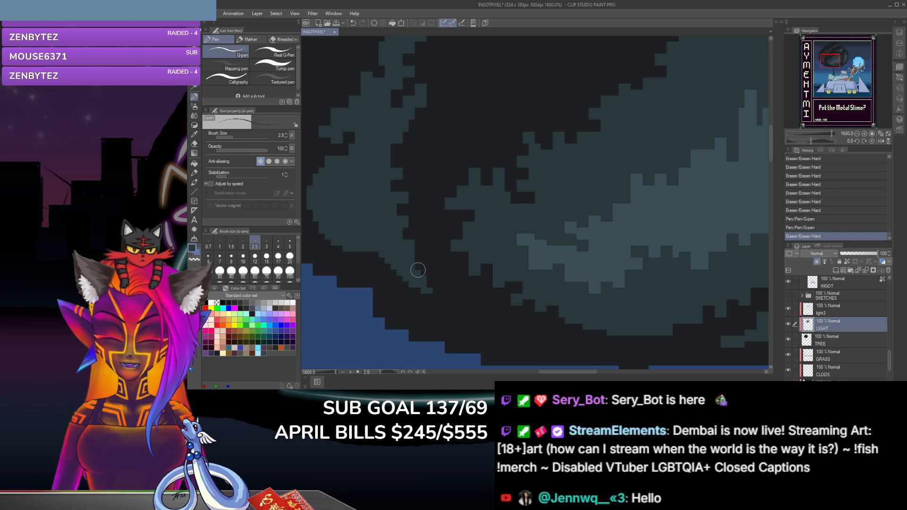
{"action": "left_click", "coordinate": [415, 279]}
{"action": "left_click", "coordinate": [429, 287]}
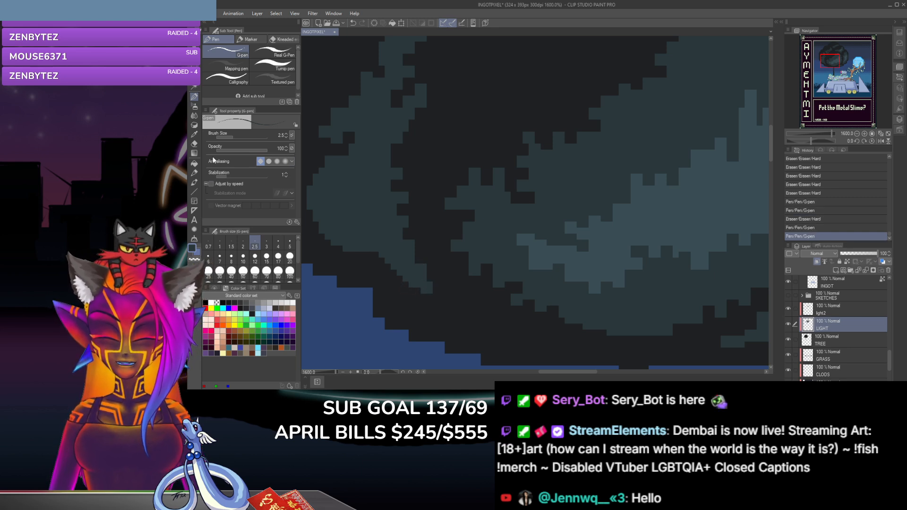
Step: Erase pixels along the lower-left edge of the curved clump's pointed tail to make it jagged
{"action": "key", "text": "e"}
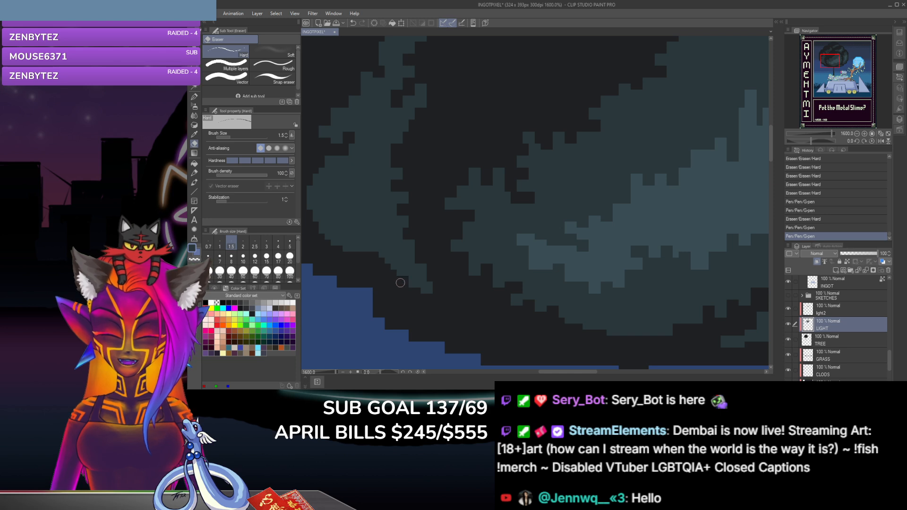
{"action": "left_click", "coordinate": [393, 276]}
{"action": "left_click", "coordinate": [390, 265]}
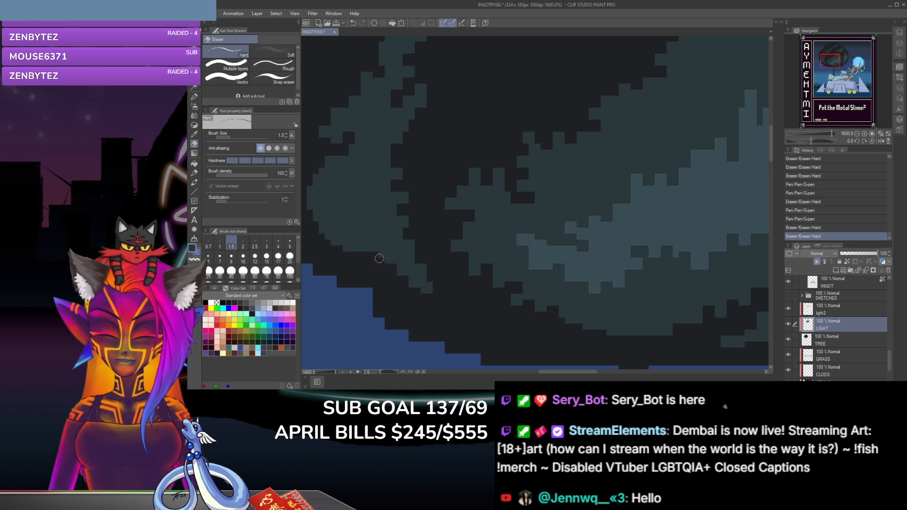
{"action": "left_click", "coordinate": [378, 258]}
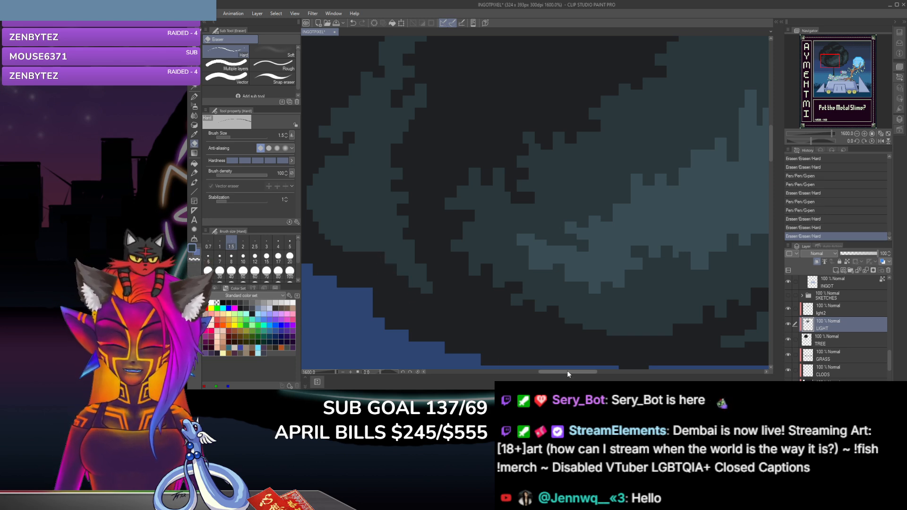
Step: Erase a series of notches down the rounded left edge of the curved clump's lower half
{"action": "left_click_drag", "start_coordinate": [569, 372], "coordinate": [549, 372]}
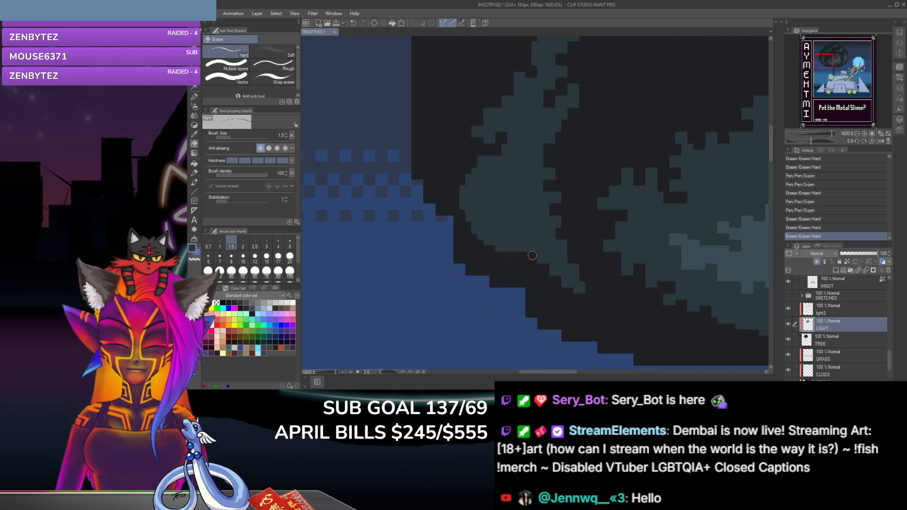
{"action": "left_click", "coordinate": [487, 242]}
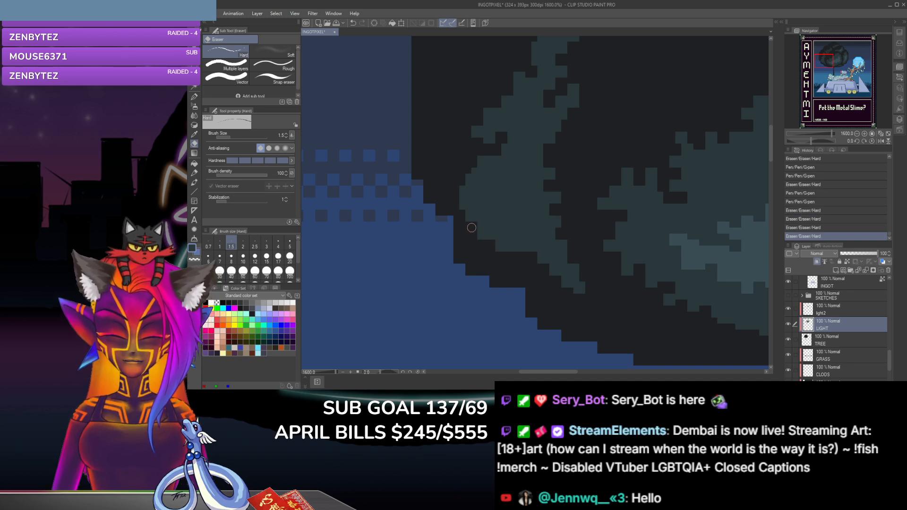
{"action": "left_click", "coordinate": [467, 214]}
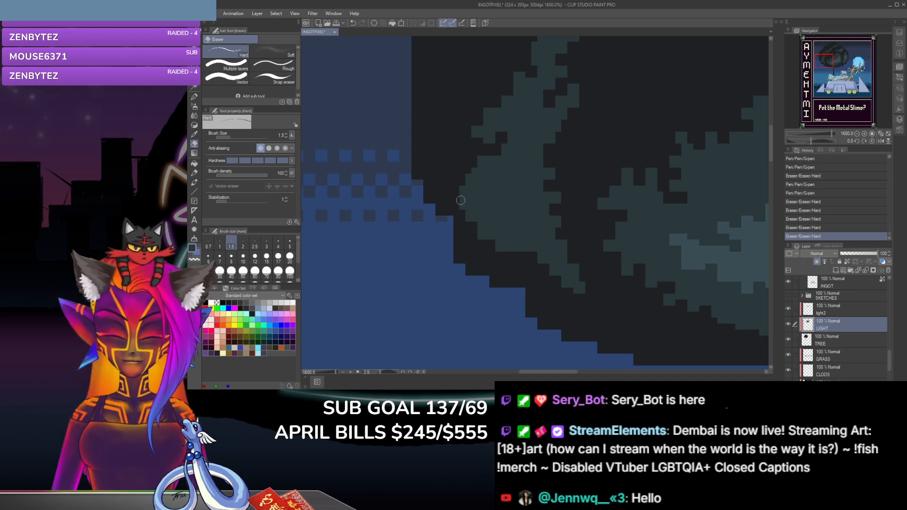
{"action": "left_click", "coordinate": [466, 177]}
{"action": "left_click", "coordinate": [477, 161]}
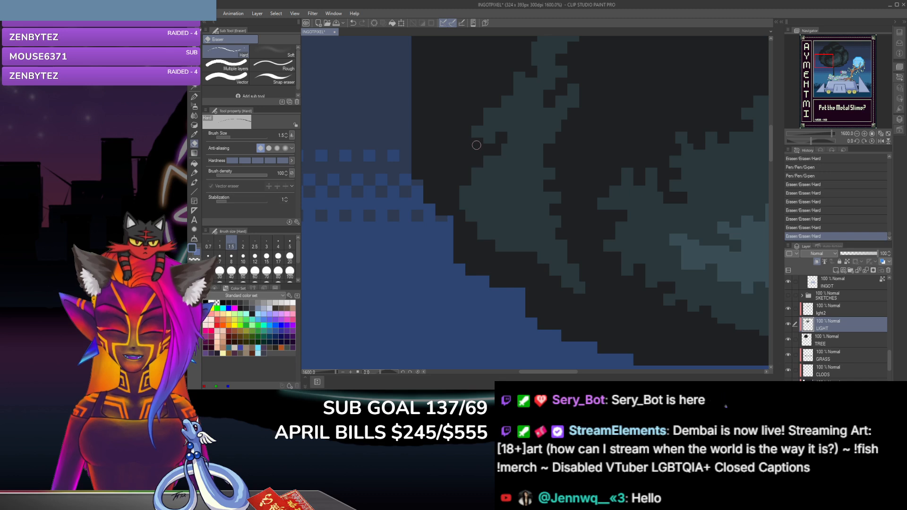
{"action": "left_click", "coordinate": [468, 224]}
{"action": "left_click", "coordinate": [477, 243]}
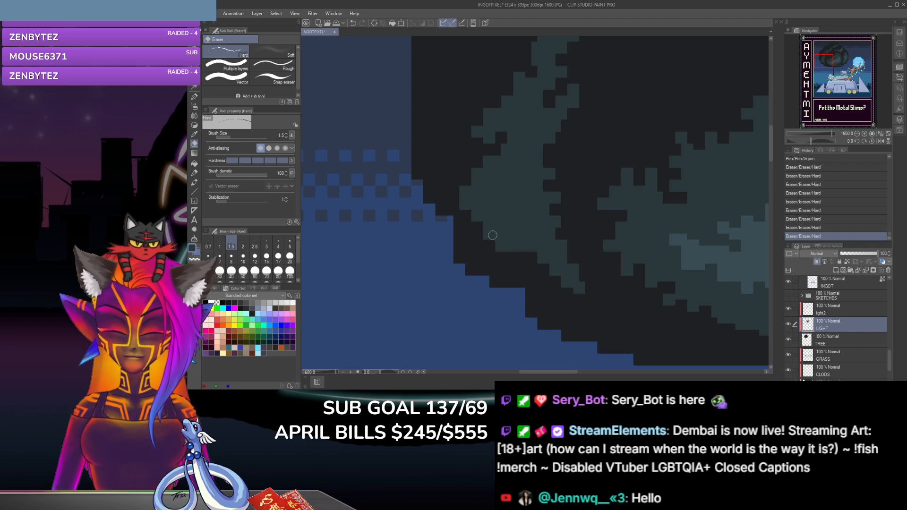
{"action": "left_click", "coordinate": [465, 213]}
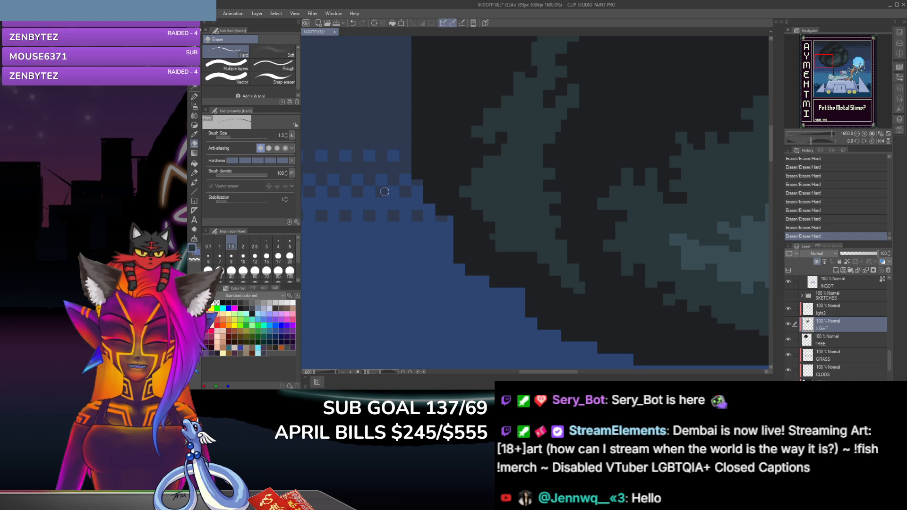
Step: Dab a G-pen pixel at the lower-left edge of the curved clump and erase notches on its underside and upper-left shoulder
{"action": "key", "text": "p"}
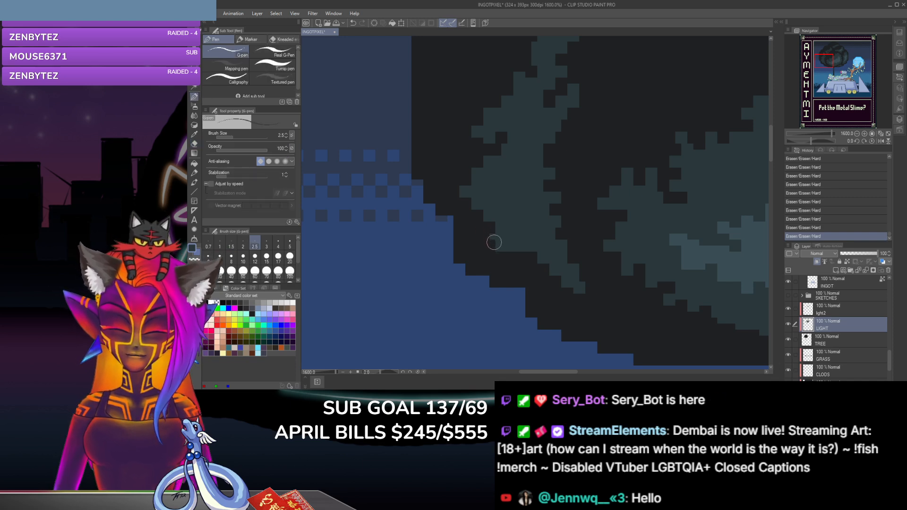
{"action": "left_click", "coordinate": [493, 241]}
{"action": "left_click", "coordinate": [194, 144]}
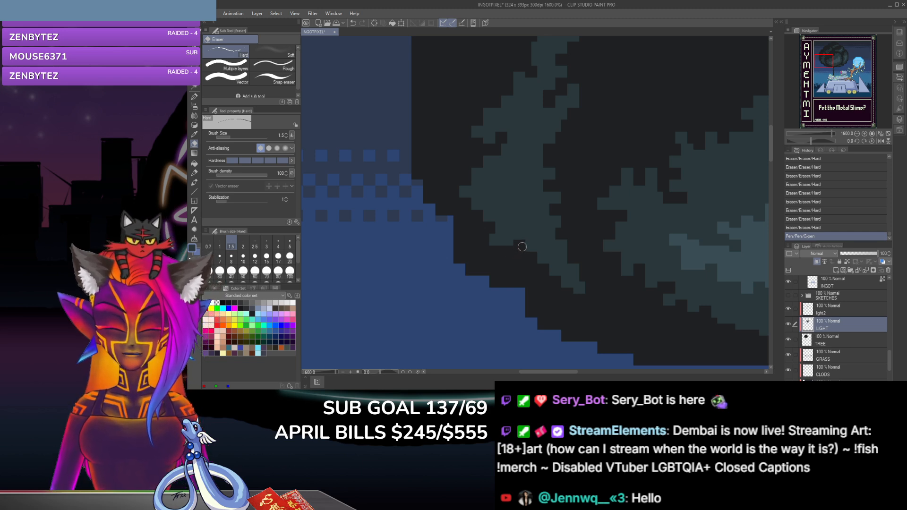
{"action": "left_click", "coordinate": [519, 244]}
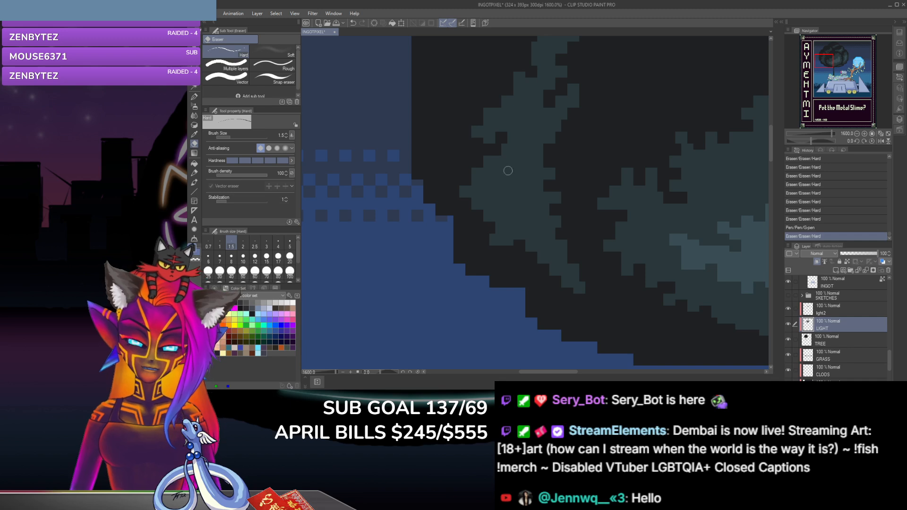
{"action": "left_click", "coordinate": [474, 170]}
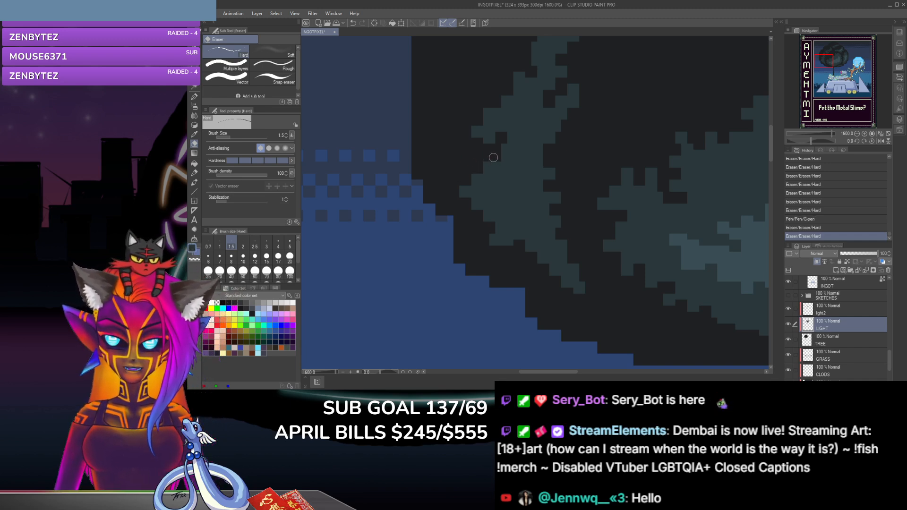
{"action": "left_click", "coordinate": [461, 156]}
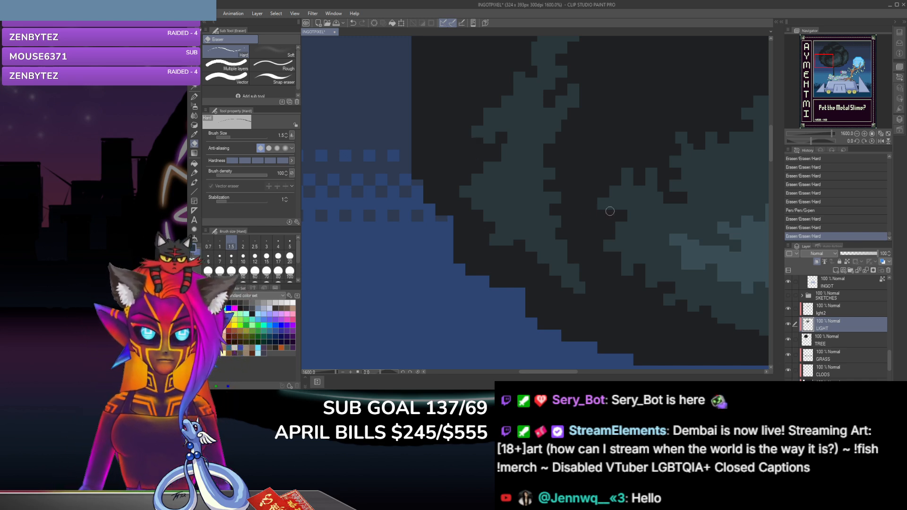
Step: Erase a notch beneath the right lobe of the upper-right clump with the light streak and dab a G-pen pixel beside it
{"action": "left_click_drag", "start_coordinate": [772, 152], "coordinate": [773, 128]}
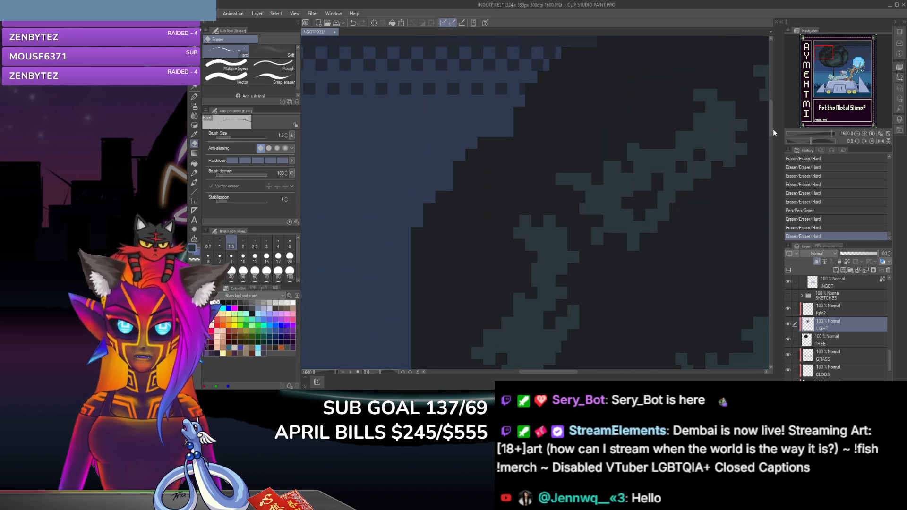
{"action": "key", "text": "ctrl+minus"}
{"action": "key", "text": "ctrl+minus"}
{"action": "key", "text": "ctrl+minus"}
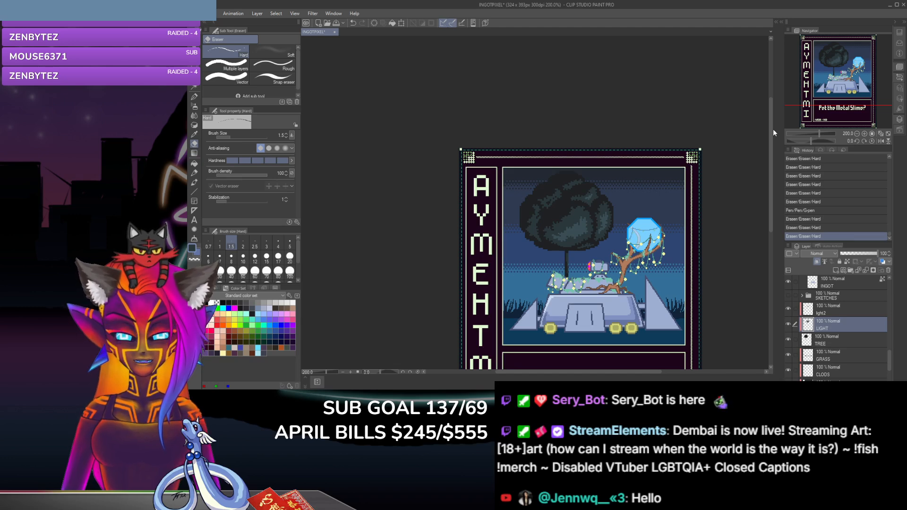
{"action": "key", "text": "ctrl+plus"}
{"action": "key", "text": "ctrl+plus"}
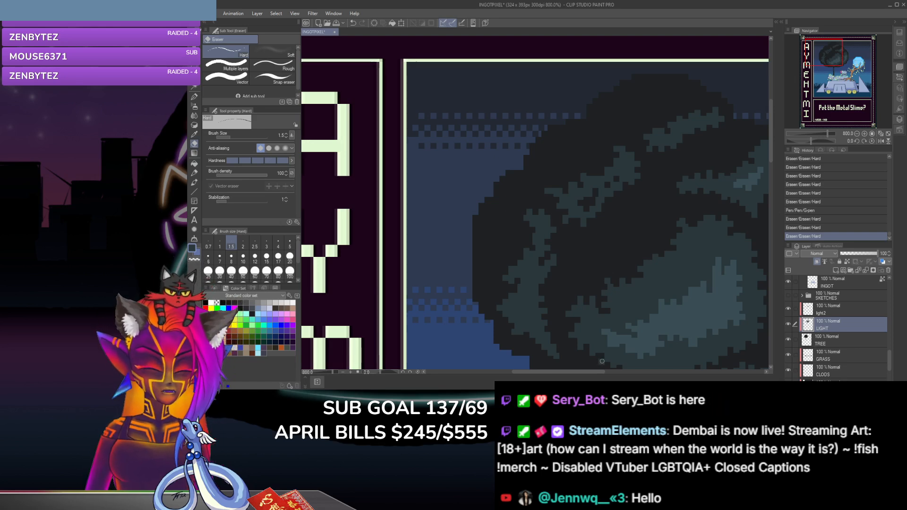
{"action": "left_click_drag", "start_coordinate": [592, 372], "coordinate": [631, 372]}
{"action": "scroll", "coordinate": [552, 182], "scroll_direction": "up", "scroll_amount": 2}
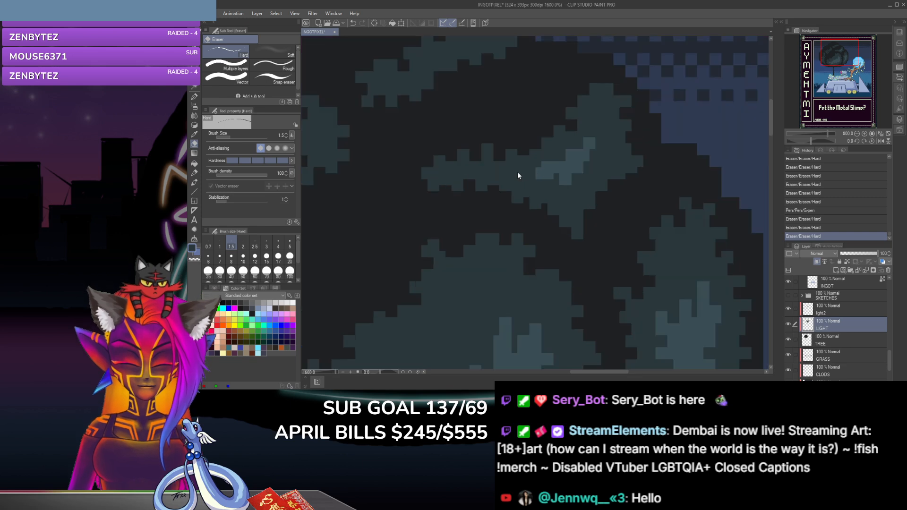
{"action": "left_click", "coordinate": [614, 173]}
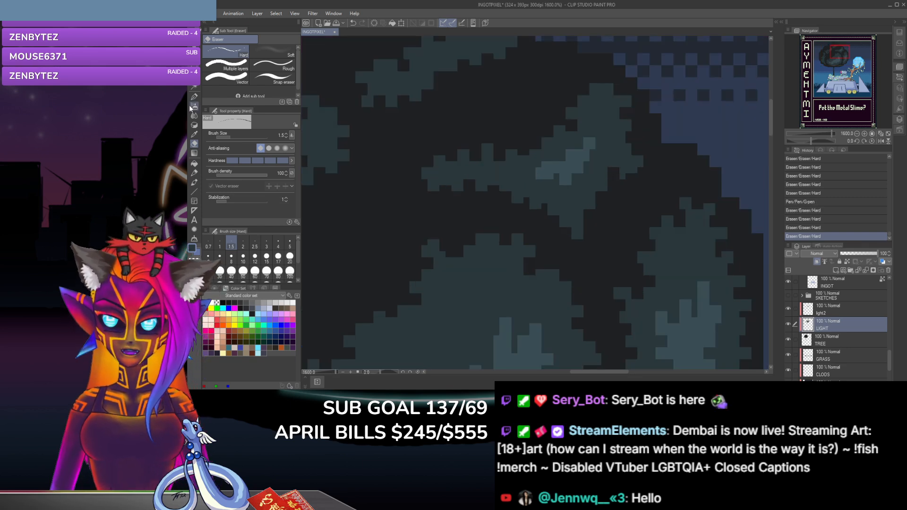
{"action": "left_click", "coordinate": [194, 96]}
{"action": "left_click", "coordinate": [625, 176]}
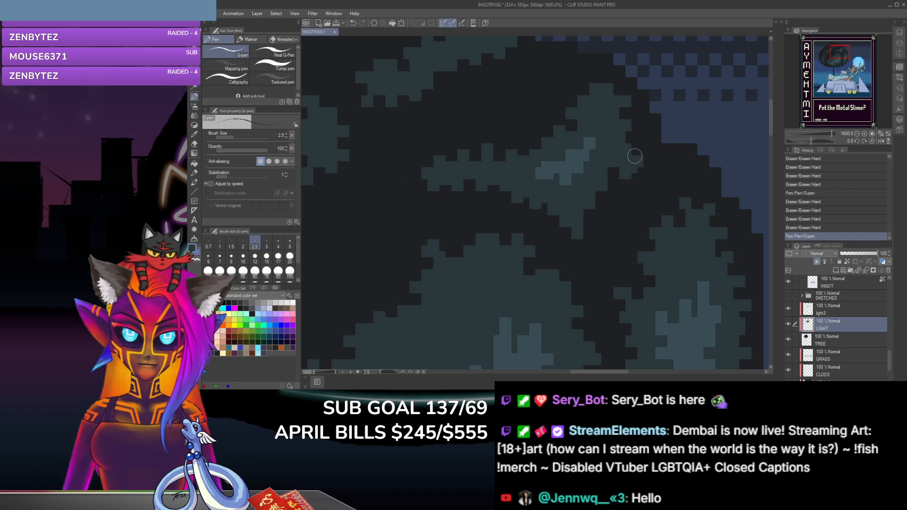
Step: Erase pixels under the right lobe tip and along the lower-right edge of the upper-right clump
{"action": "left_click", "coordinate": [194, 144]}
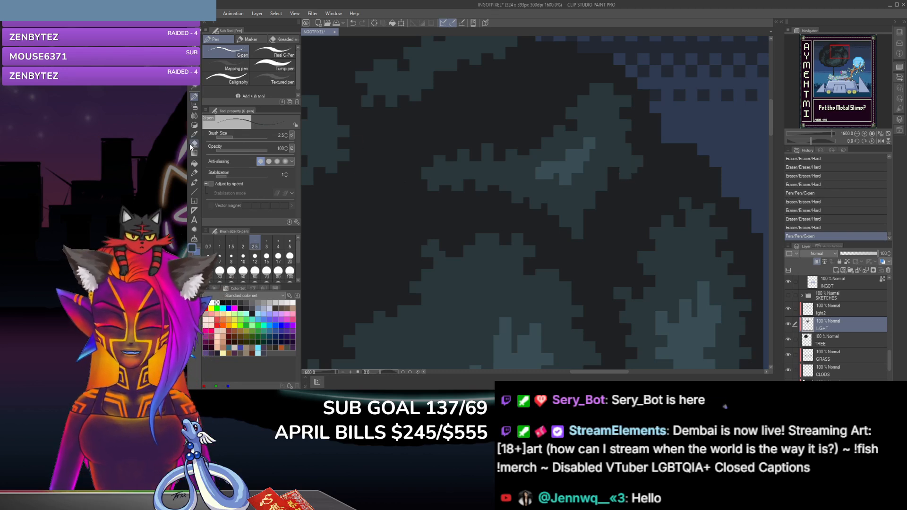
{"action": "left_click", "coordinate": [628, 182]}
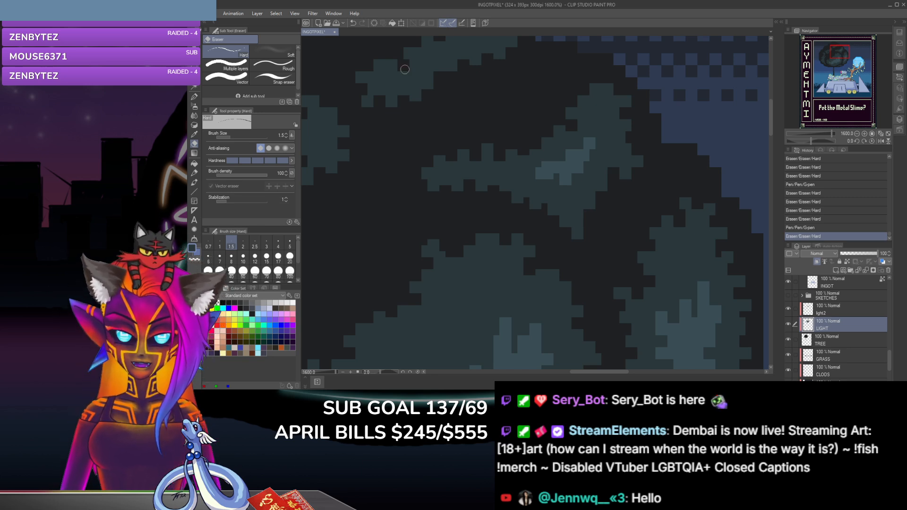
{"action": "left_click", "coordinate": [598, 190]}
{"action": "left_click", "coordinate": [599, 191]}
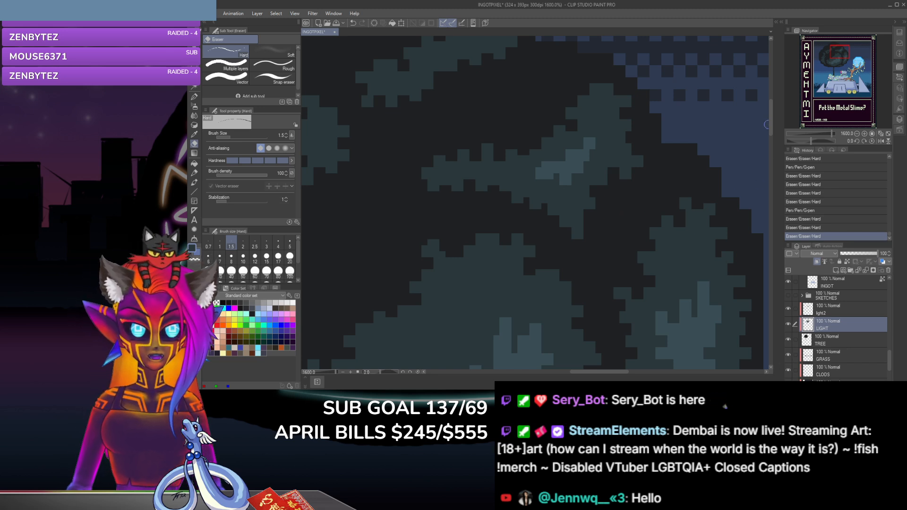
Step: Examine the upper leaf clumps and the whole tree against the surrounding scene
{"action": "left_click_drag", "start_coordinate": [770, 128], "coordinate": [771, 118]}
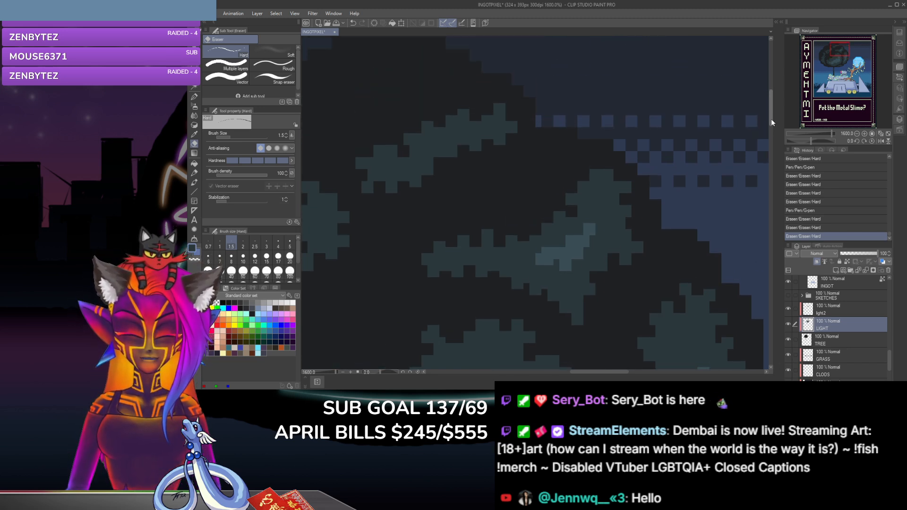
{"action": "mouse_move", "coordinate": [604, 373]}
{"action": "left_mouse_down"}
{"action": "mouse_move", "coordinate": [559, 372]}
{"action": "mouse_move", "coordinate": [595, 373]}
{"action": "left_mouse_up"}
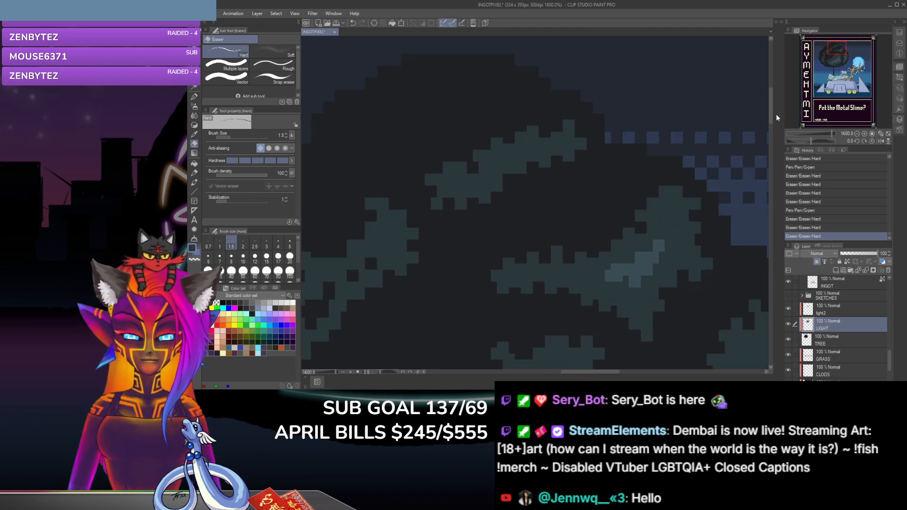
{"action": "left_click_drag", "start_coordinate": [771, 119], "coordinate": [766, 192]}
{"action": "scroll", "coordinate": [767, 193], "scroll_direction": "down", "scroll_amount": 4}
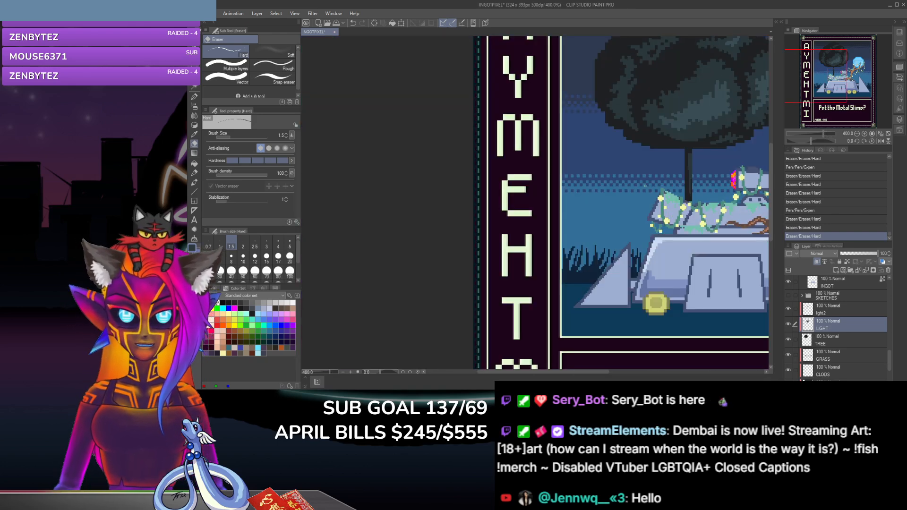
{"action": "left_click_drag", "start_coordinate": [540, 374], "coordinate": [576, 378]}
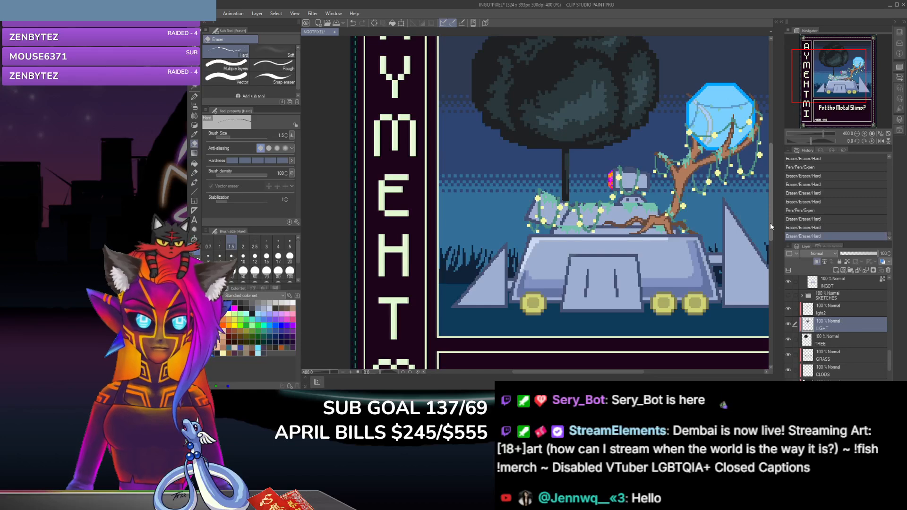
{"action": "left_click_drag", "start_coordinate": [770, 222], "coordinate": [772, 209]}
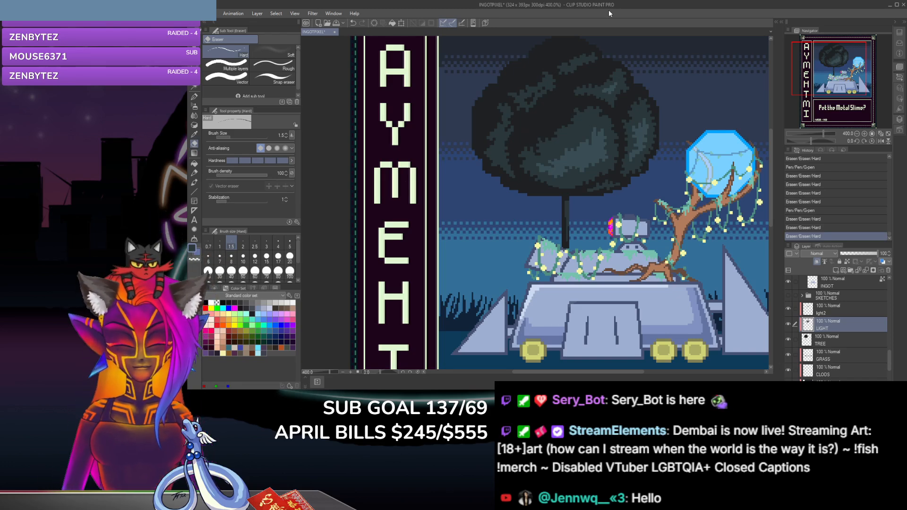
Step: Erase a series of notches along the underside of the large central leaf clump above the trunk
{"action": "key", "text": "ctrl+plus"}
{"action": "key", "text": "ctrl+plus"}
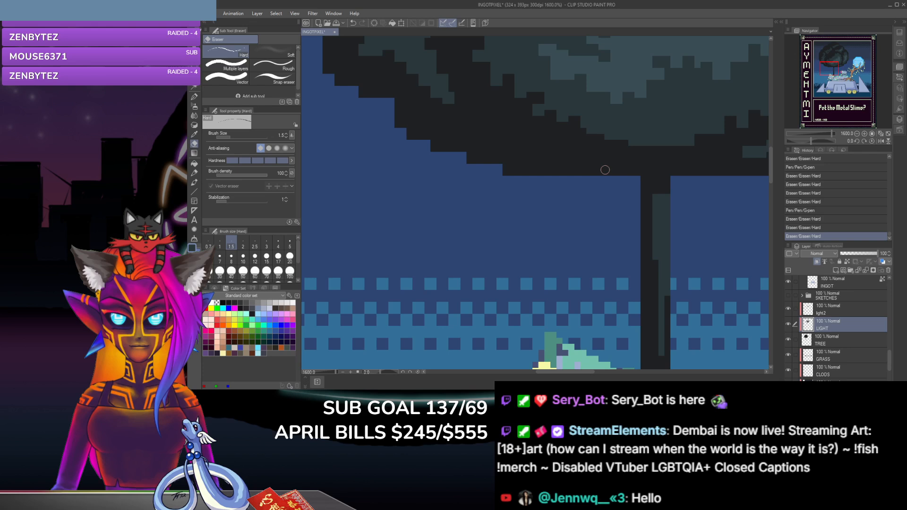
{"action": "left_click", "coordinate": [590, 134]}
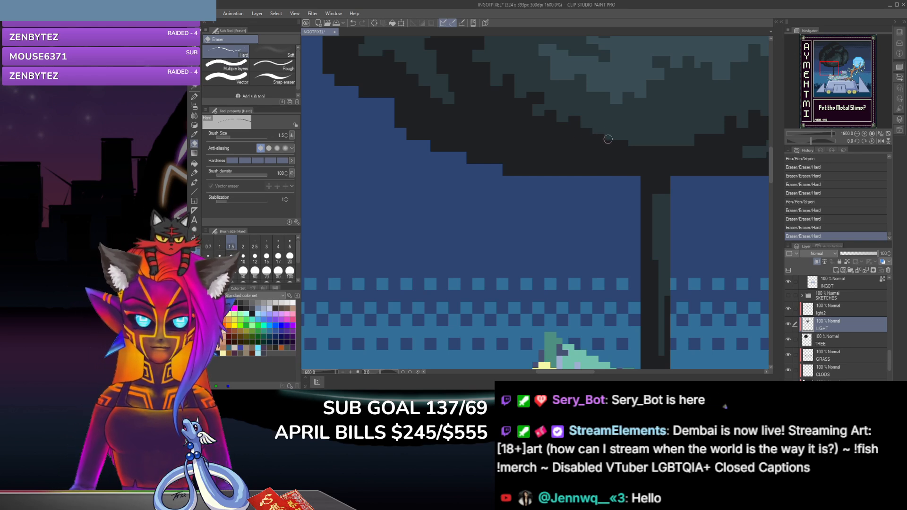
{"action": "left_click", "coordinate": [619, 134]}
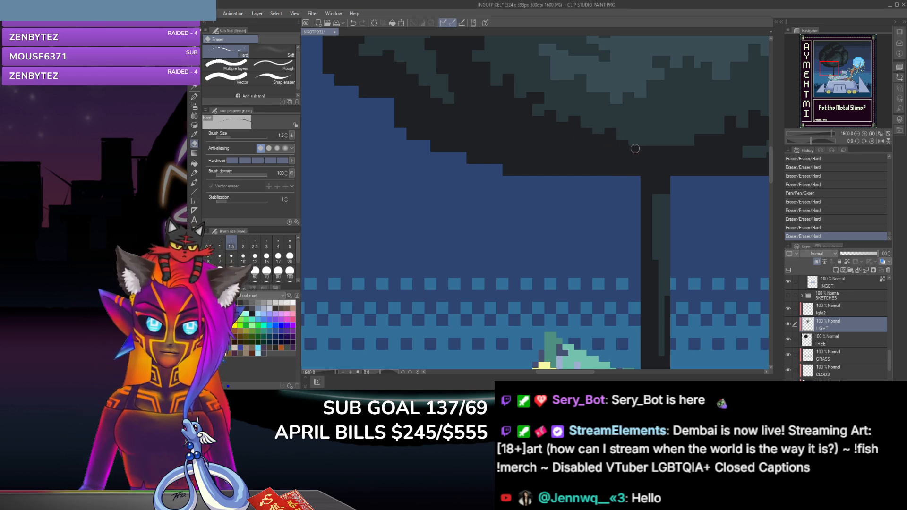
{"action": "left_click", "coordinate": [634, 146]}
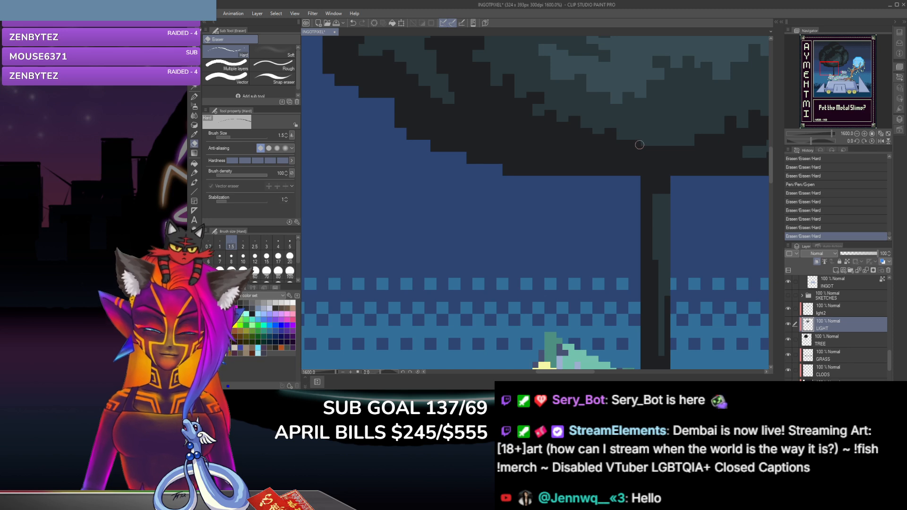
{"action": "left_click", "coordinate": [636, 144]}
{"action": "left_click", "coordinate": [633, 140]}
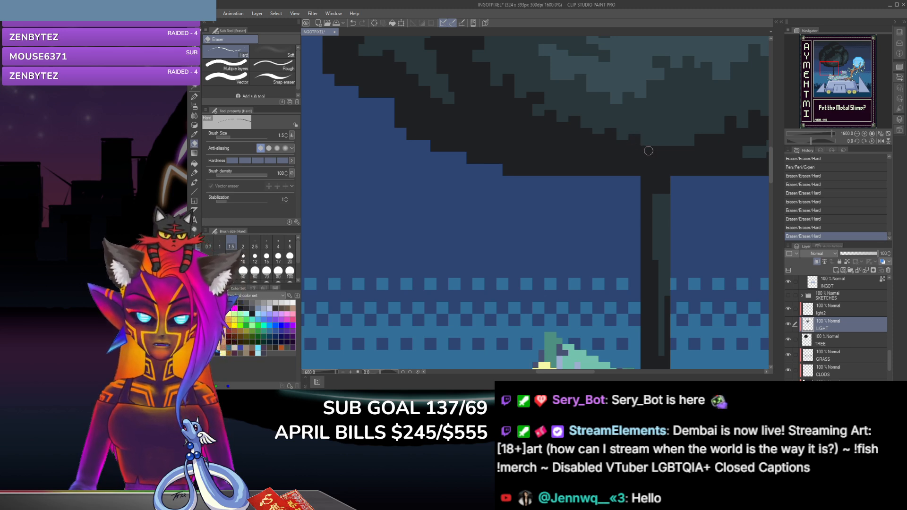
{"action": "left_click", "coordinate": [707, 132]}
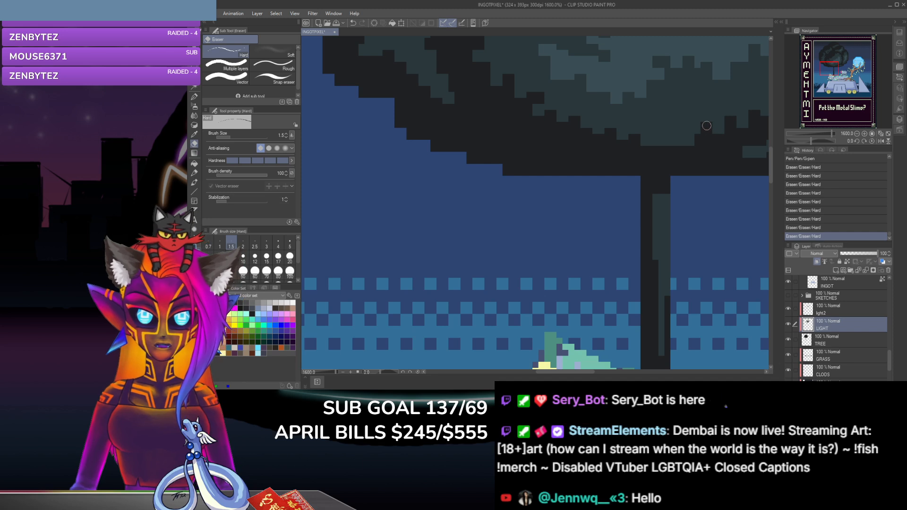
{"action": "left_click", "coordinate": [703, 125]}
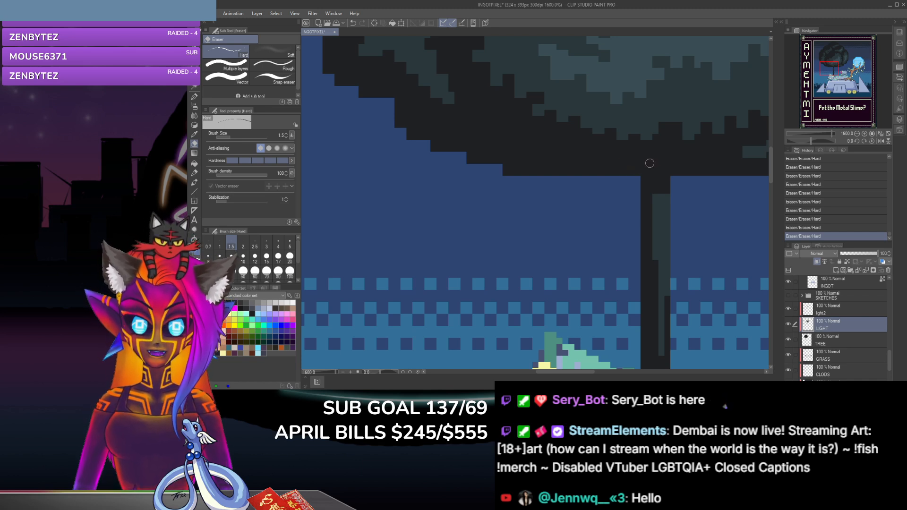
Step: Dab G-pen pixels on the underside of the central leaf clump above the trunk and on the outer tip of the far-left clump
{"action": "key", "text": "p"}
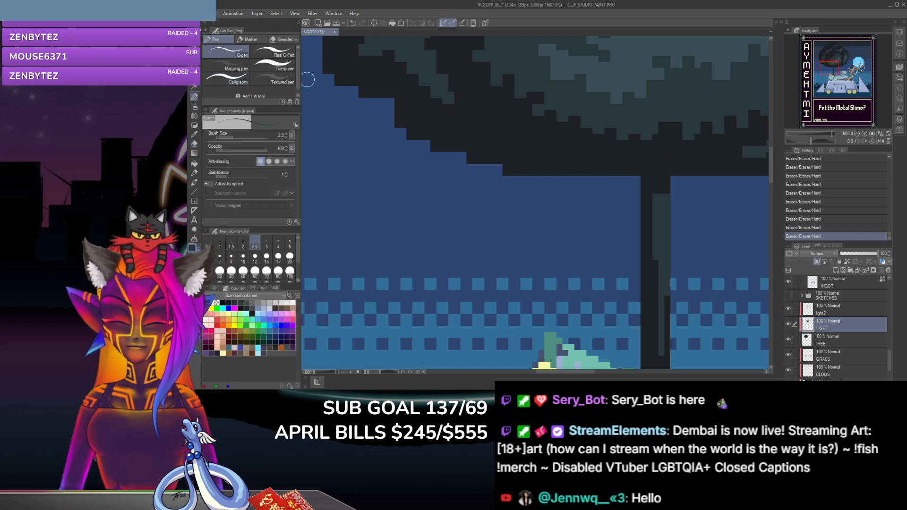
{"action": "left_click", "coordinate": [689, 141]}
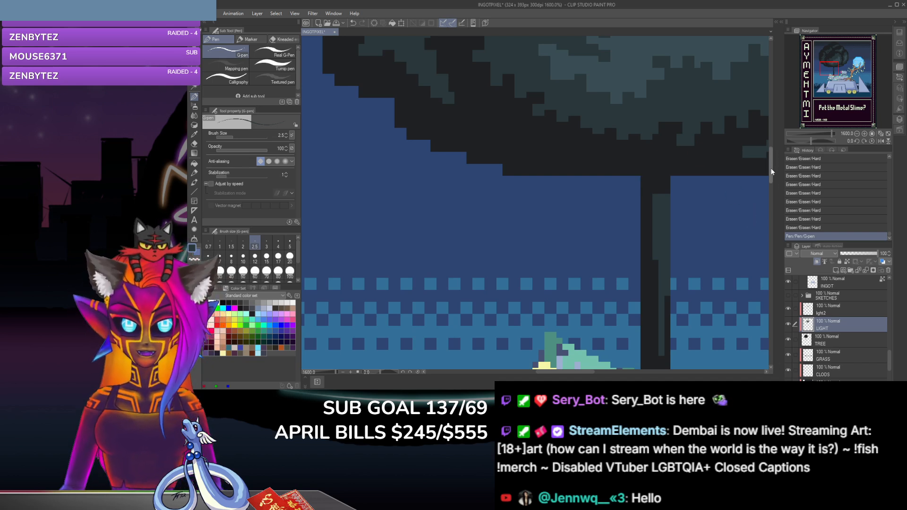
{"action": "left_click_drag", "start_coordinate": [770, 169], "coordinate": [770, 146]}
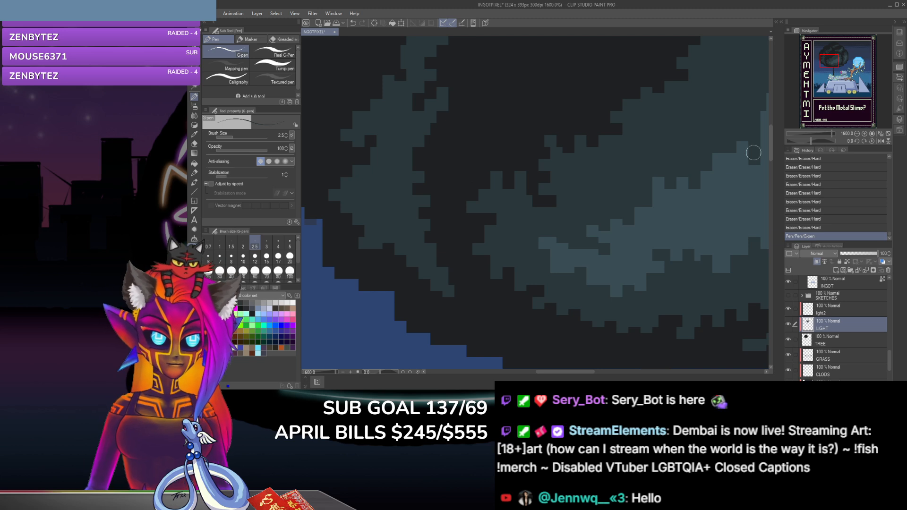
{"action": "left_click_drag", "start_coordinate": [567, 372], "coordinate": [551, 373]}
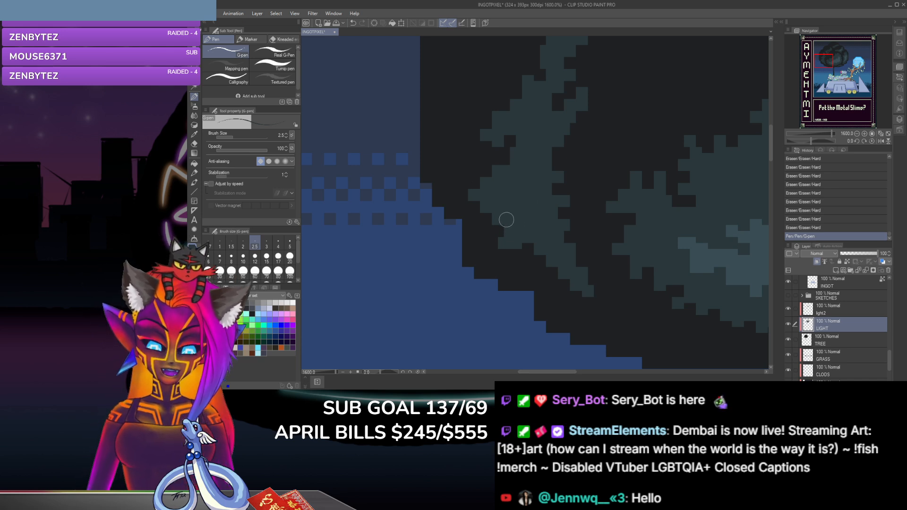
{"action": "left_click", "coordinate": [481, 208]}
Step: Erase pixels around the lower outer tip of the far-left leaf clump and along the stepped edge just above it
{"action": "key", "text": "e"}
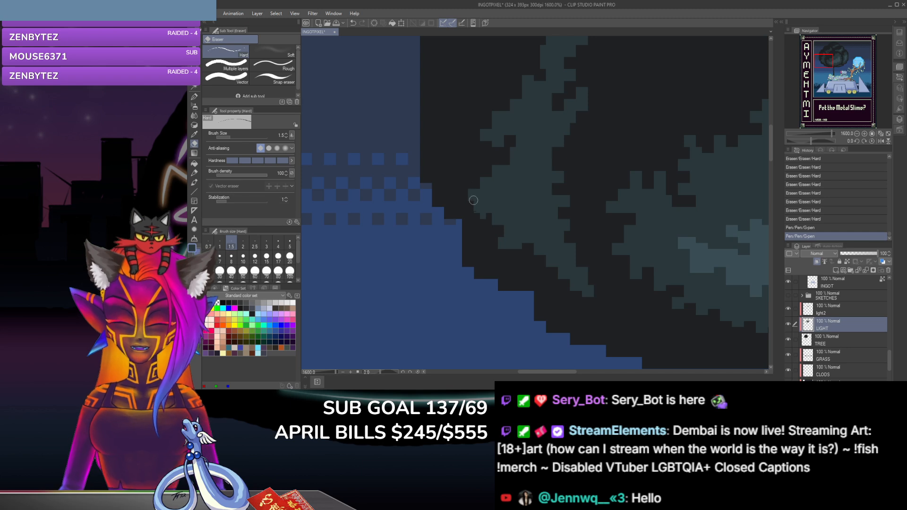
{"action": "mouse_move", "coordinate": [473, 200]}
{"action": "left_mouse_down"}
{"action": "mouse_move", "coordinate": [485, 209]}
{"action": "mouse_move", "coordinate": [475, 212]}
{"action": "left_mouse_up"}
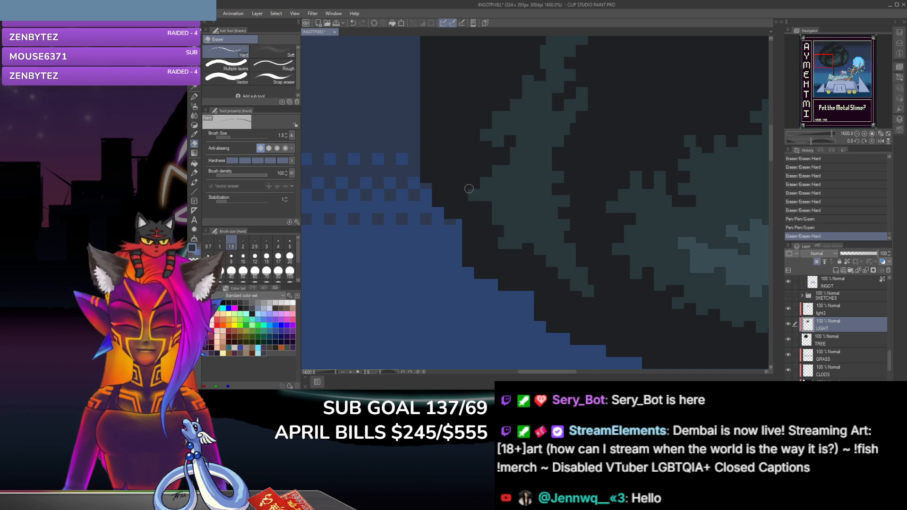
{"action": "left_click", "coordinate": [470, 192]}
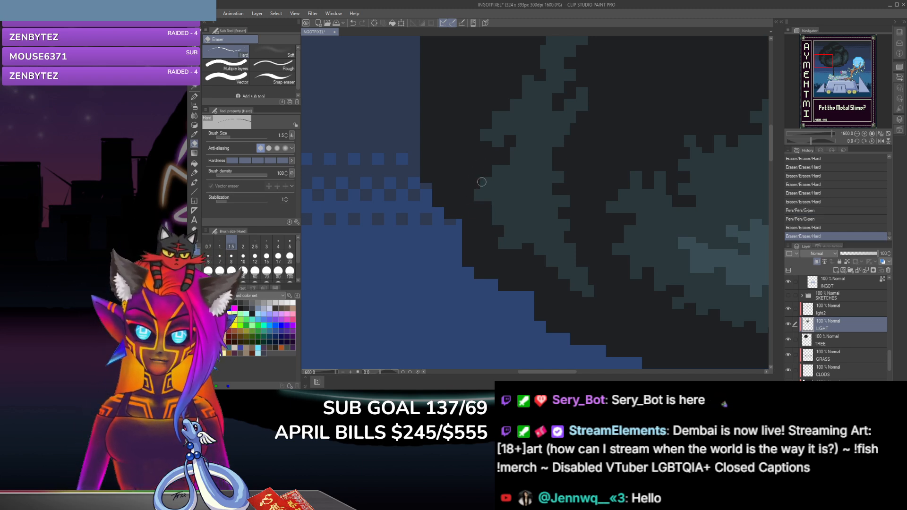
{"action": "left_click", "coordinate": [481, 178]}
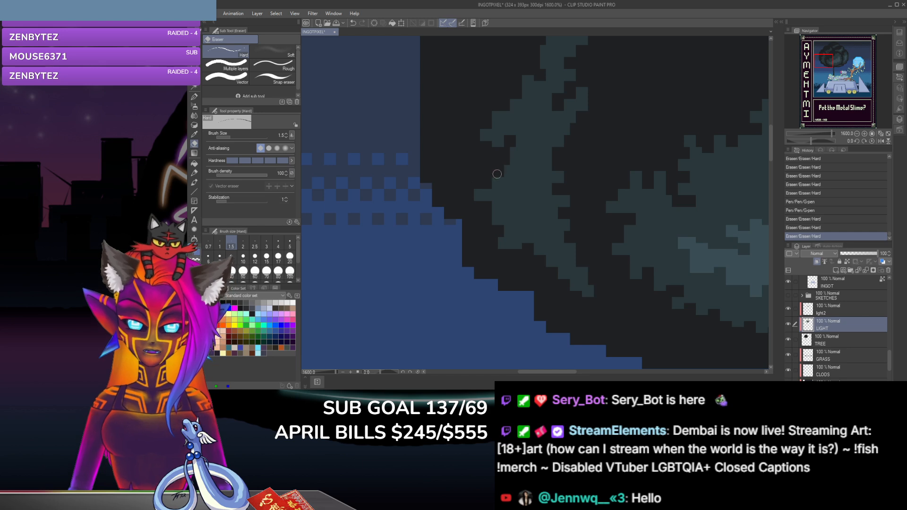
{"action": "left_click", "coordinate": [497, 174]}
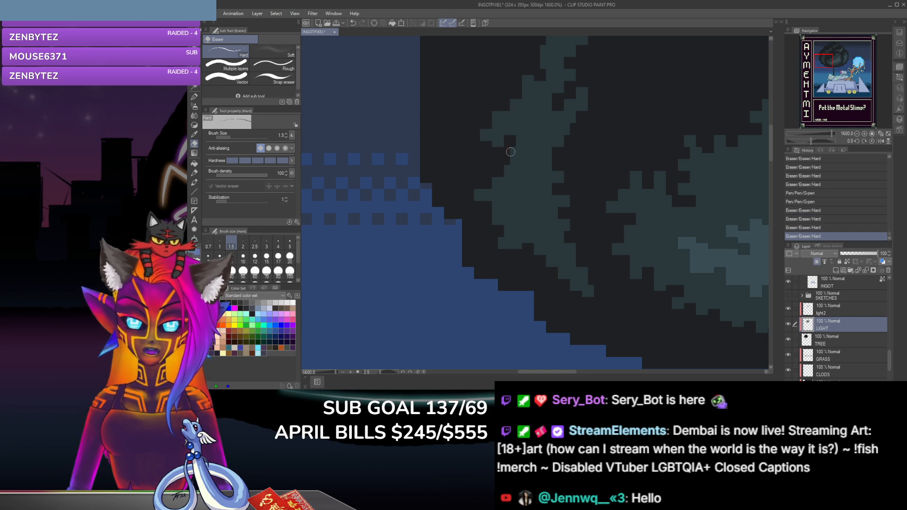
{"action": "left_click", "coordinate": [499, 182]}
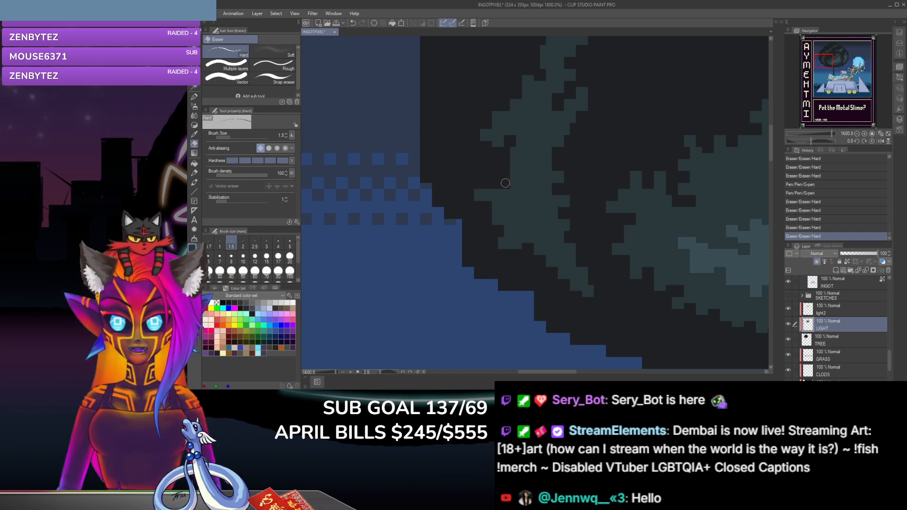
{"action": "left_click", "coordinate": [505, 181]}
Step: Erase a notch into the far-left clump's outer edge, between its upper and lower leaf tips
{"action": "left_click", "coordinate": [512, 161]}
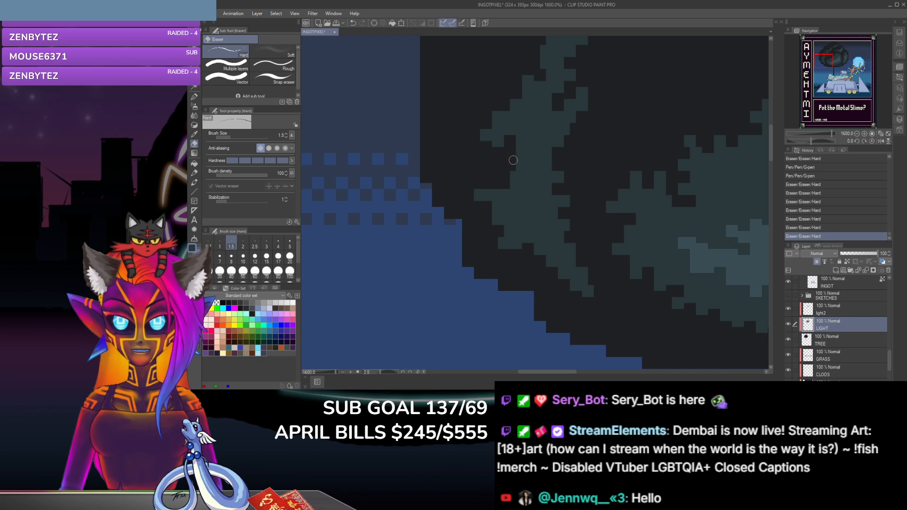
{"action": "left_click", "coordinate": [522, 159]}
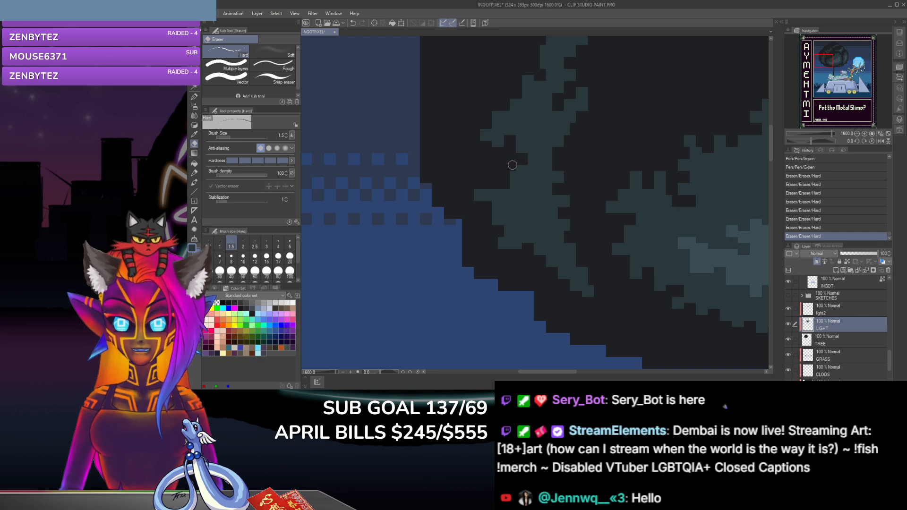
{"action": "left_click", "coordinate": [519, 164]}
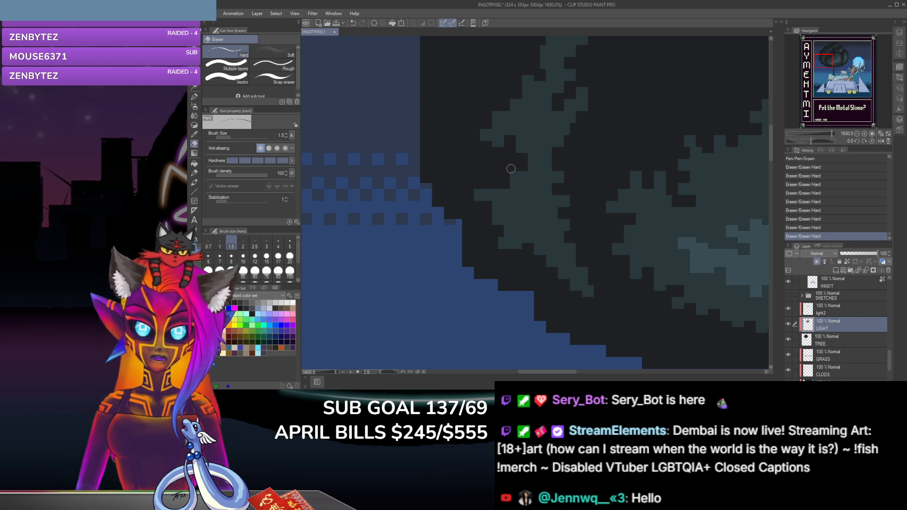
{"action": "left_click", "coordinate": [508, 164]}
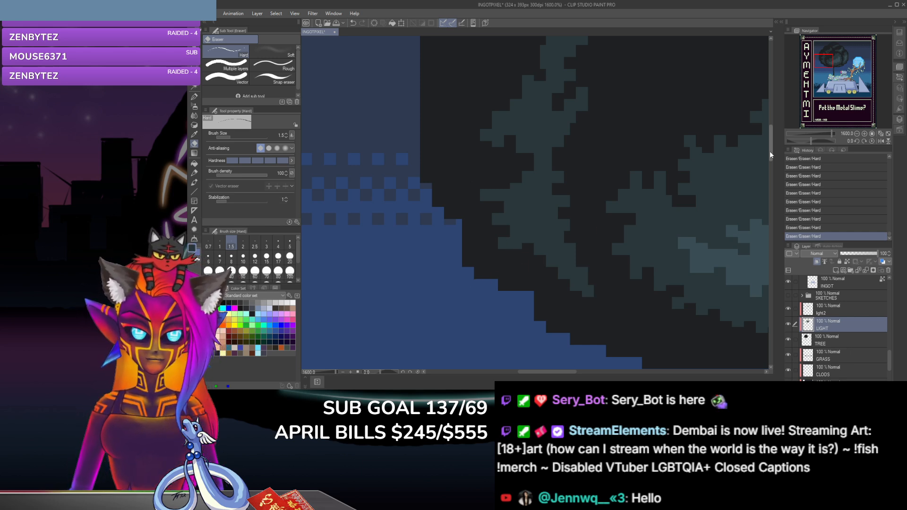
Step: Examine the edges of all the leaf clumps up close, and the tree within the whole artwork
{"action": "mouse_move", "coordinate": [770, 153]}
{"action": "left_mouse_down"}
{"action": "mouse_move", "coordinate": [769, 161]}
{"action": "mouse_move", "coordinate": [771, 128]}
{"action": "mouse_move", "coordinate": [767, 148]}
{"action": "left_mouse_up"}
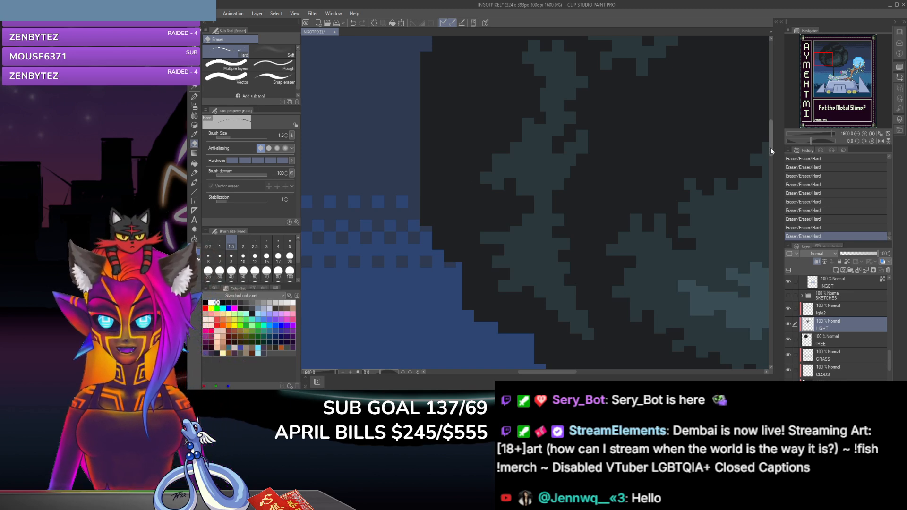
{"action": "left_click_drag", "start_coordinate": [770, 147], "coordinate": [772, 130]}
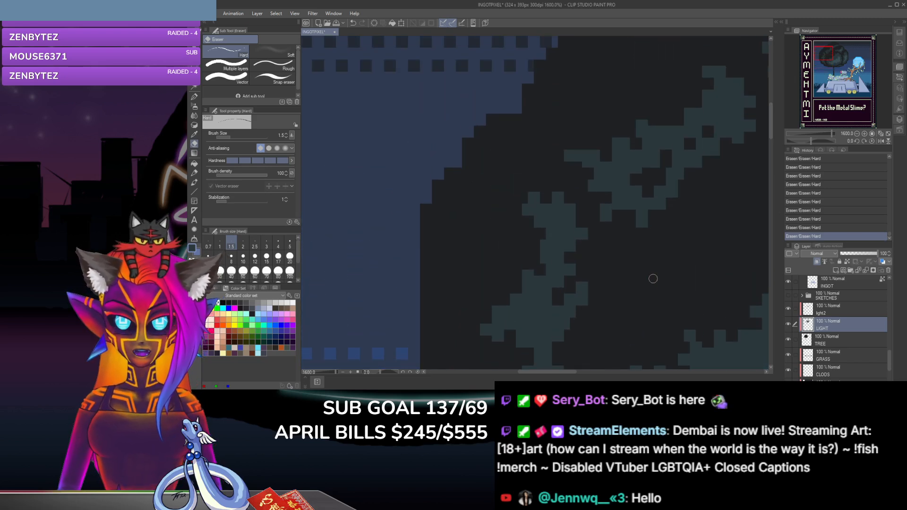
{"action": "left_click_drag", "start_coordinate": [565, 370], "coordinate": [616, 375]}
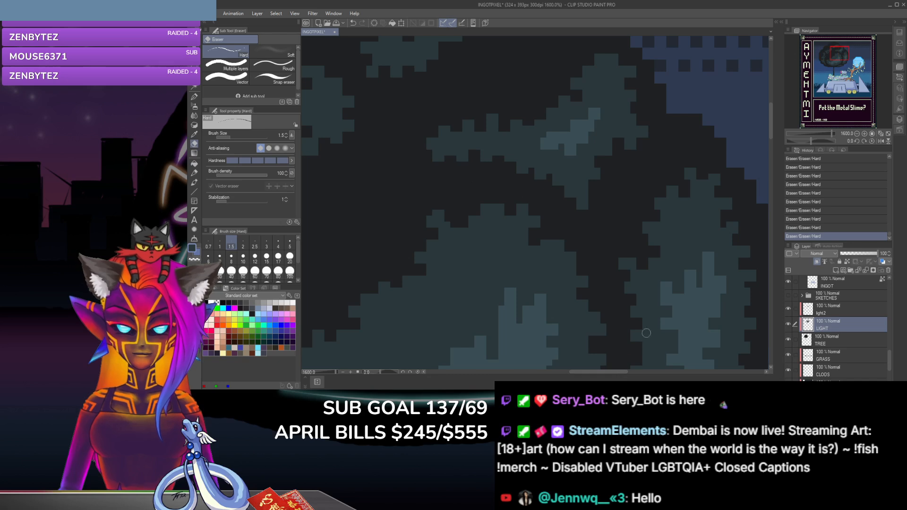
{"action": "left_click_drag", "start_coordinate": [769, 131], "coordinate": [768, 162]}
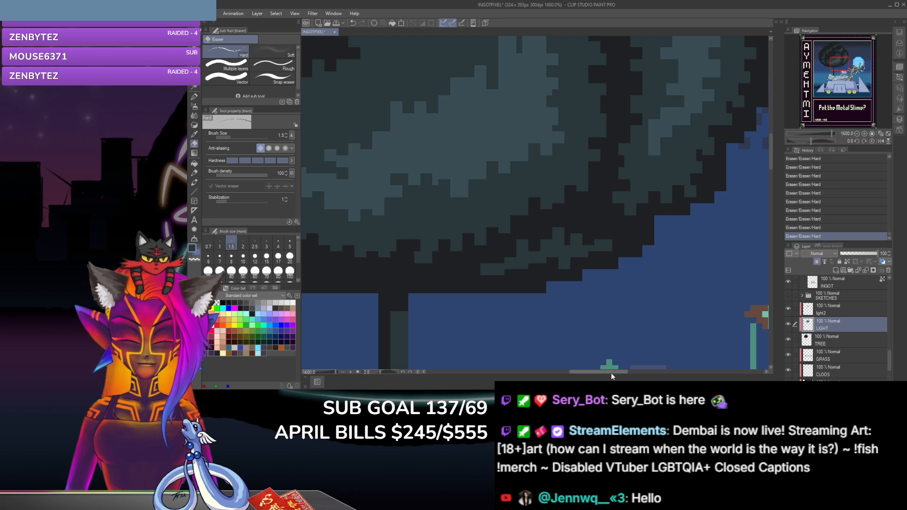
{"action": "left_click_drag", "start_coordinate": [611, 372], "coordinate": [592, 373]}
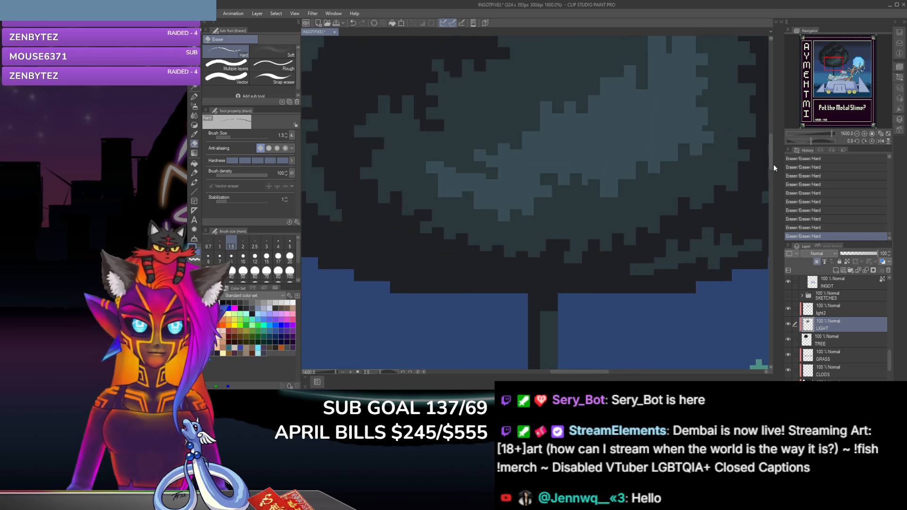
{"action": "left_click_drag", "start_coordinate": [773, 164], "coordinate": [779, 123]}
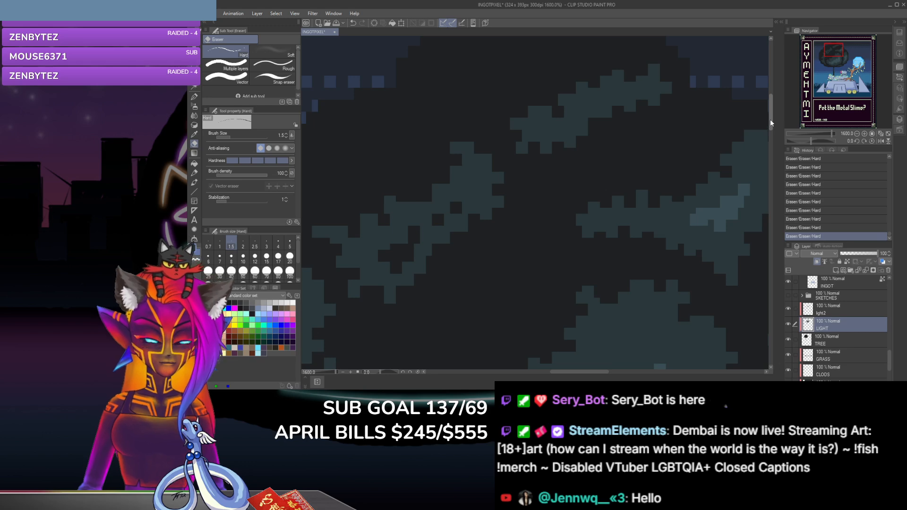
{"action": "mouse_move", "coordinate": [770, 115]}
{"action": "left_mouse_down"}
{"action": "mouse_move", "coordinate": [769, 156]}
{"action": "mouse_move", "coordinate": [765, 81]}
{"action": "mouse_move", "coordinate": [763, 118]}
{"action": "left_mouse_up"}
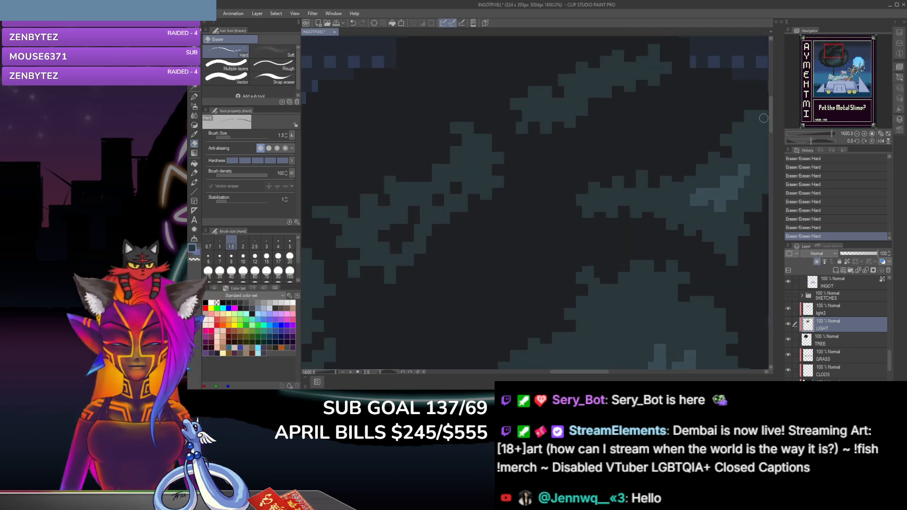
{"action": "scroll", "coordinate": [763, 118], "scroll_direction": "down", "scroll_amount": 6}
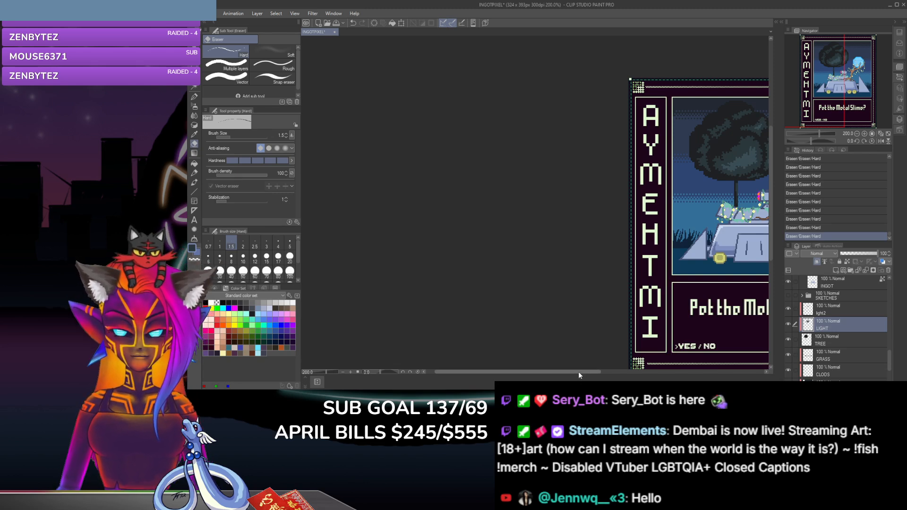
{"action": "left_click_drag", "start_coordinate": [579, 372], "coordinate": [648, 372]}
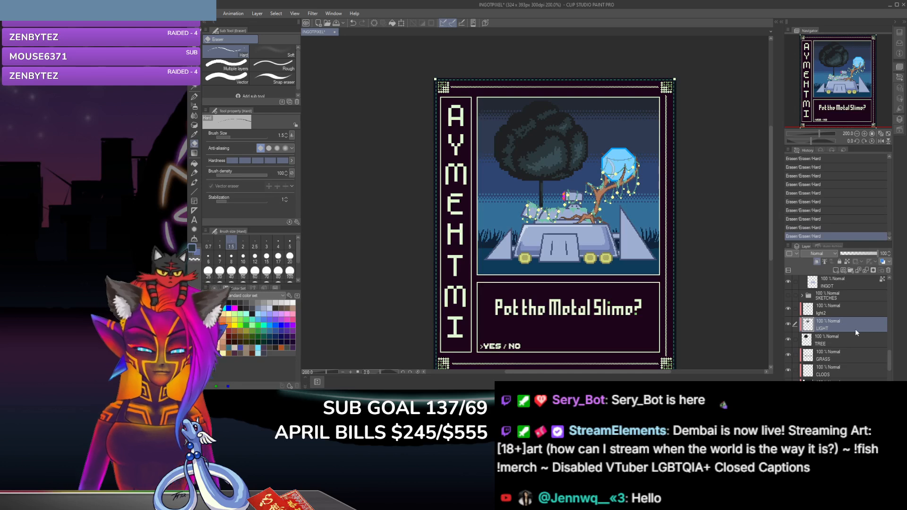
Step: Select the hidden shading layer directly above the INGOT layer and make it visible
{"action": "scroll", "coordinate": [854, 333], "scroll_direction": "down", "scroll_amount": 2}
{"action": "scroll", "coordinate": [853, 340], "scroll_direction": "up", "scroll_amount": 3}
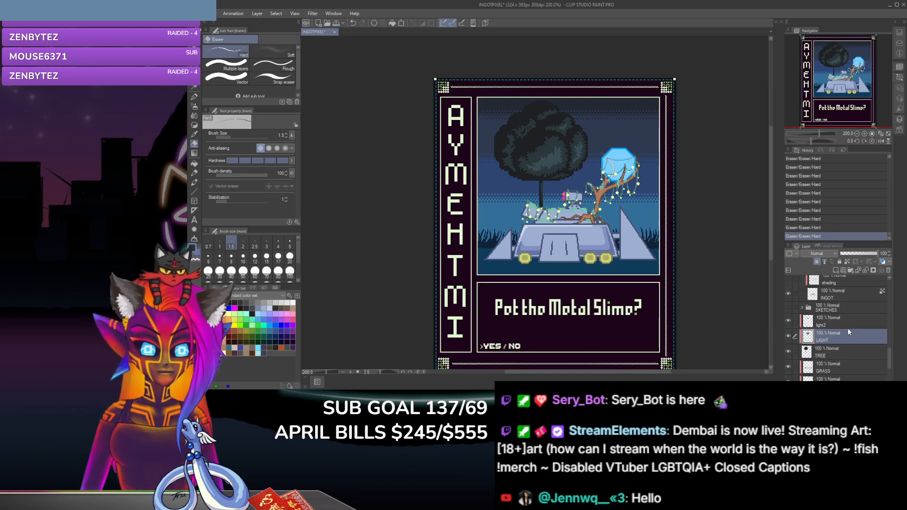
{"action": "scroll", "coordinate": [845, 323], "scroll_direction": "up", "scroll_amount": 3}
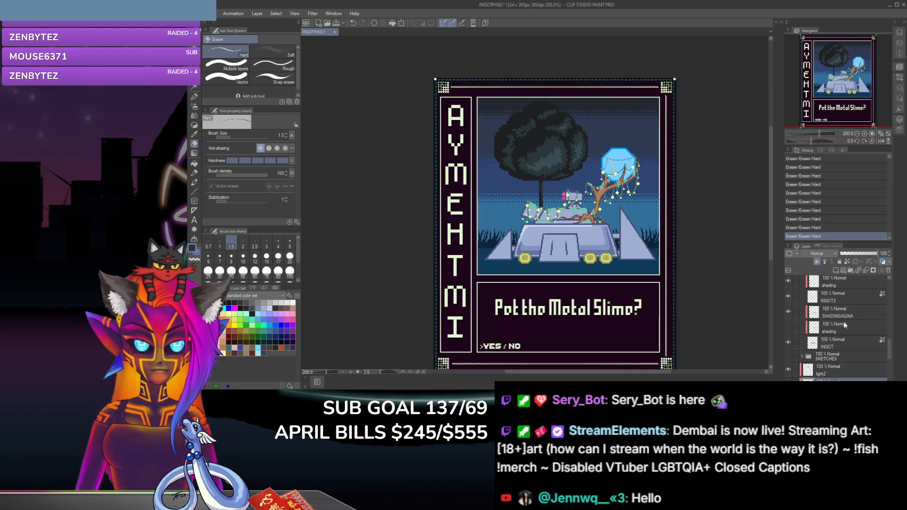
{"action": "left_click", "coordinate": [855, 323]}
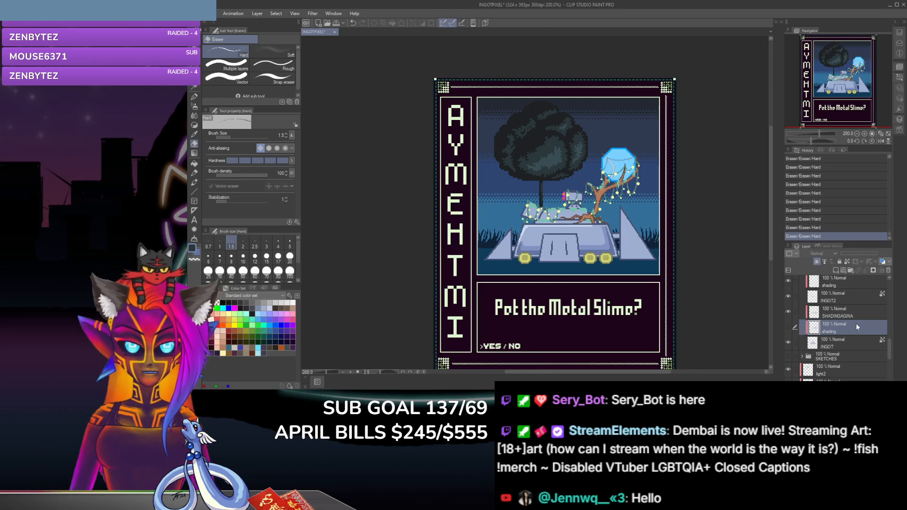
{"action": "key", "text": "ctrl+plus"}
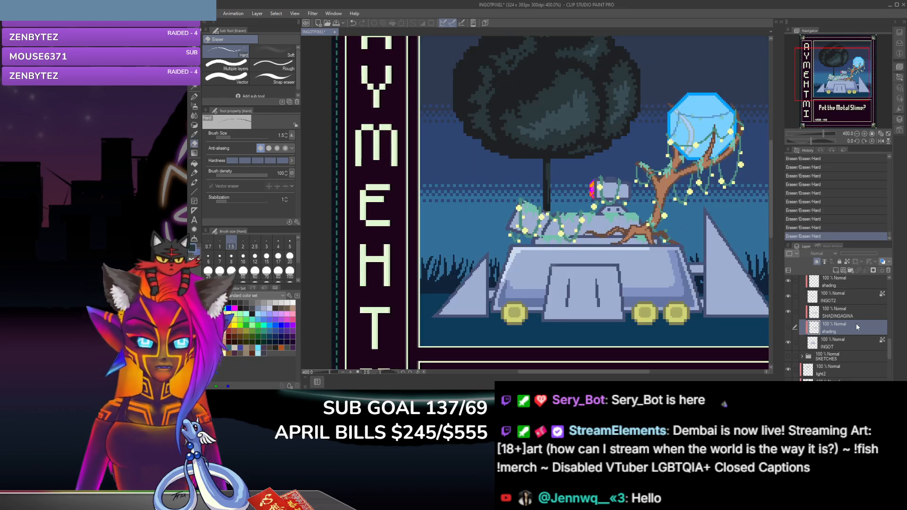
{"action": "left_click", "coordinate": [788, 327]}
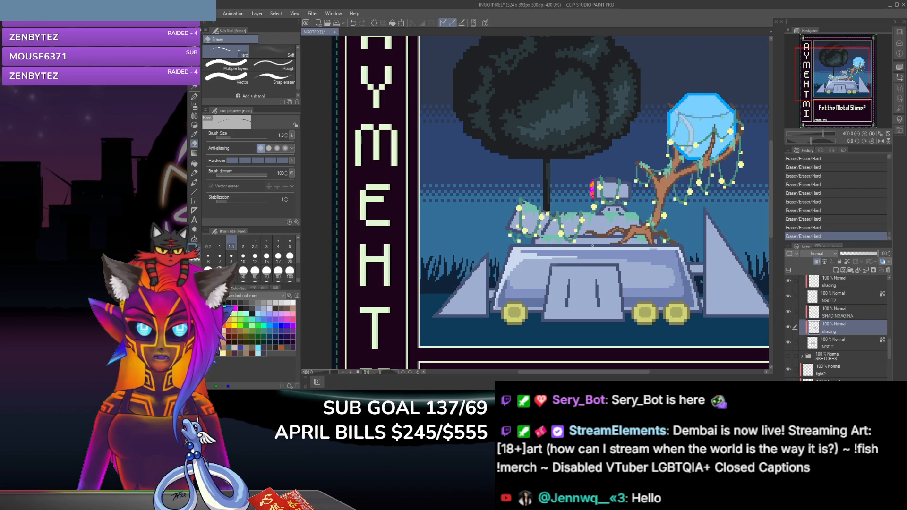
Step: Sample the pale highlight colour from the metal ingot's upper edge and dab it with the G-pen on that edge below the tree roots
{"action": "left_click", "coordinate": [193, 134]}
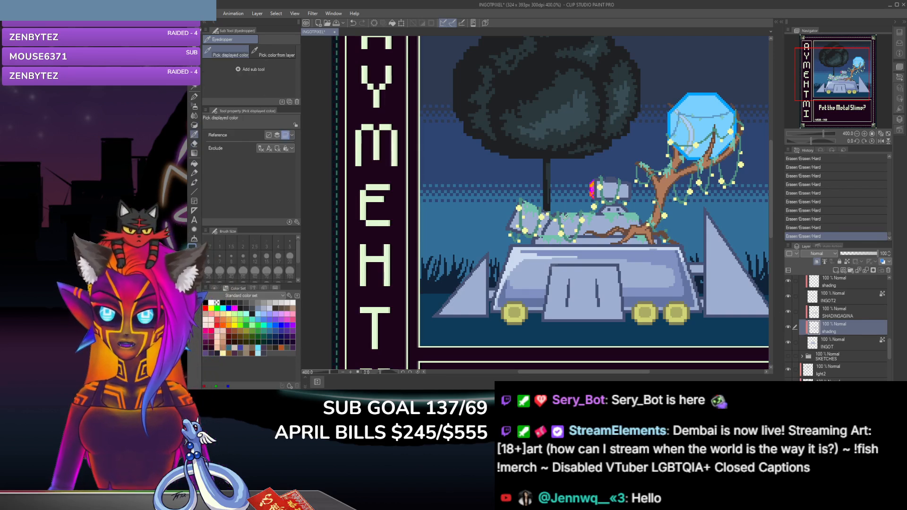
{"action": "left_click", "coordinate": [535, 250]}
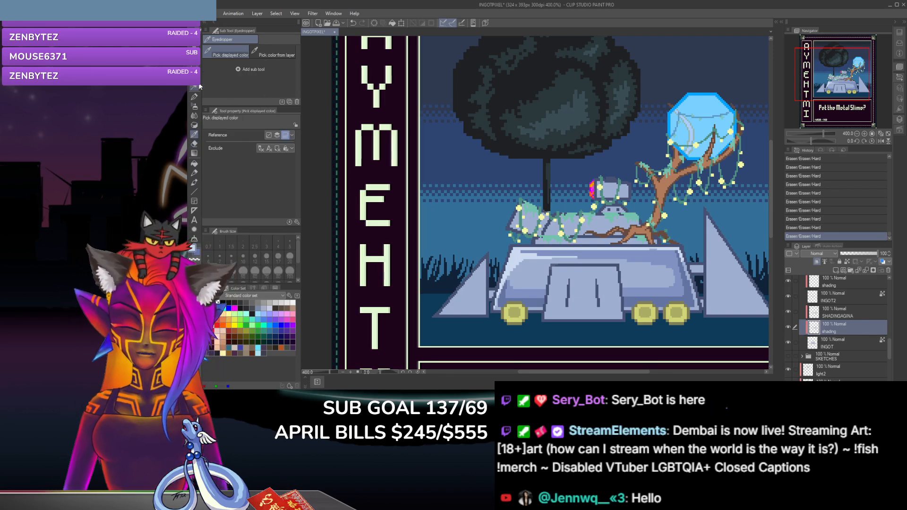
{"action": "left_click", "coordinate": [194, 98]}
{"action": "scroll", "coordinate": [521, 203], "scroll_direction": "up", "scroll_amount": 2}
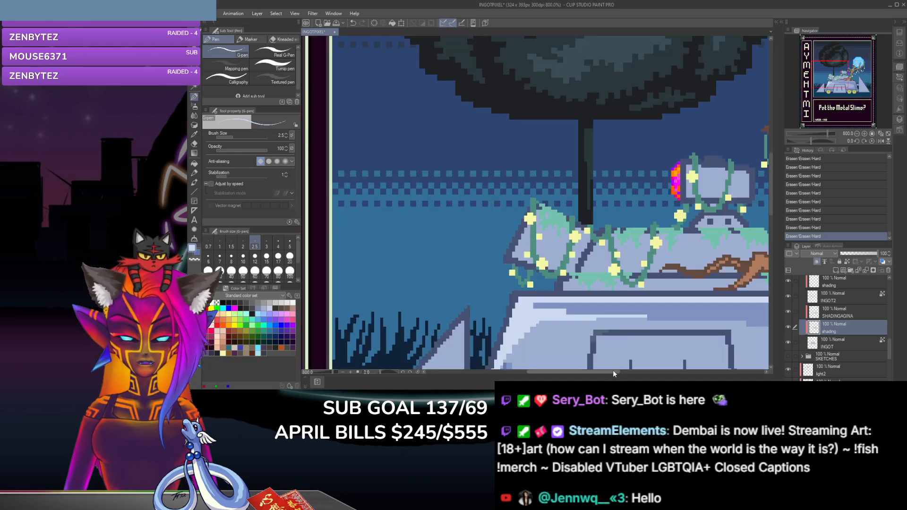
{"action": "left_click_drag", "start_coordinate": [613, 371], "coordinate": [648, 377]}
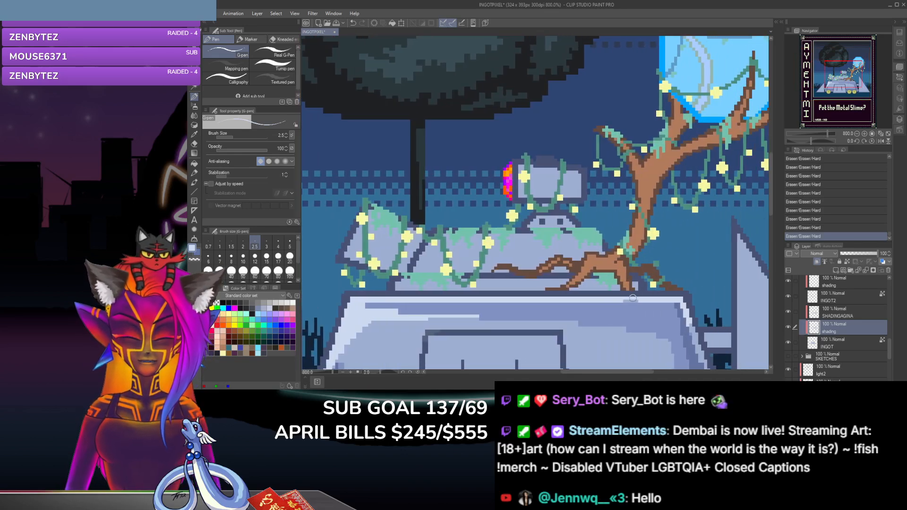
{"action": "left_click", "coordinate": [619, 299]}
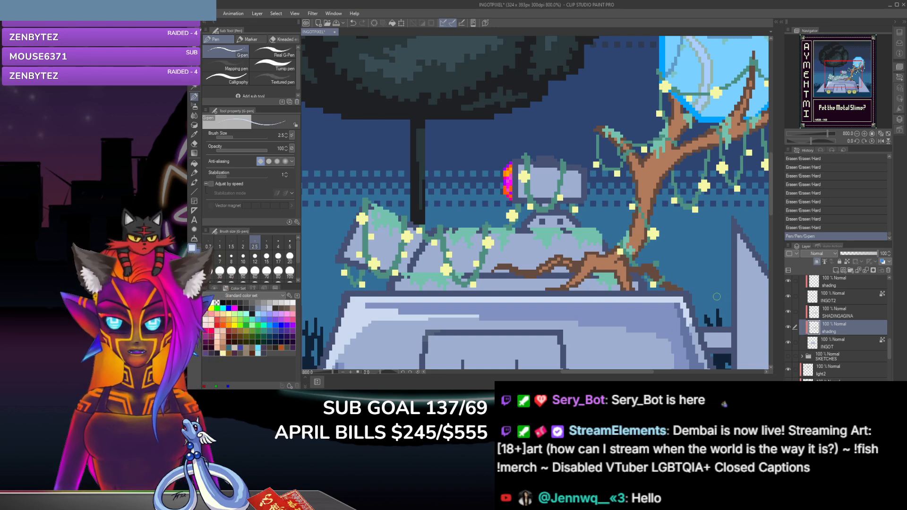
Step: Toggle the INGOT layer's visibility off and on to check its contents, and make SHADINGAGINA the active layer
{"action": "left_click", "coordinate": [788, 340]}
{"action": "left_click", "coordinate": [788, 340]}
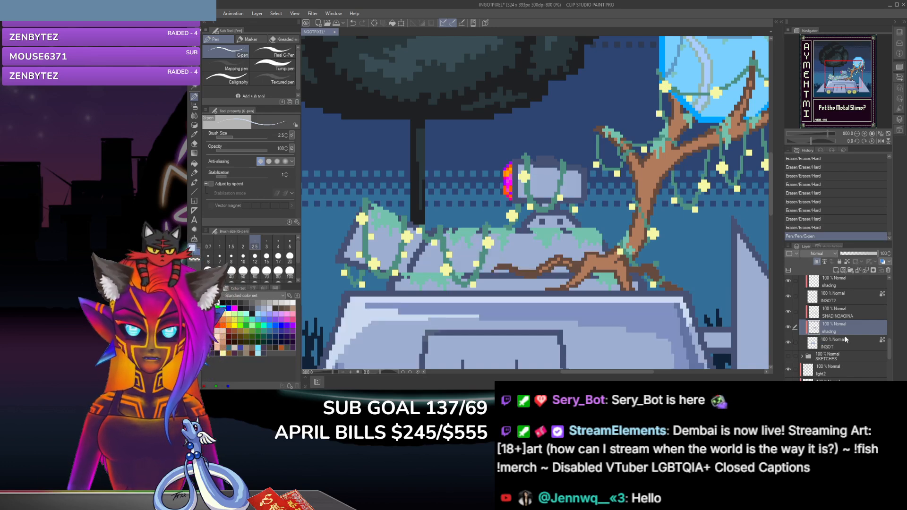
{"action": "left_click", "coordinate": [861, 310]}
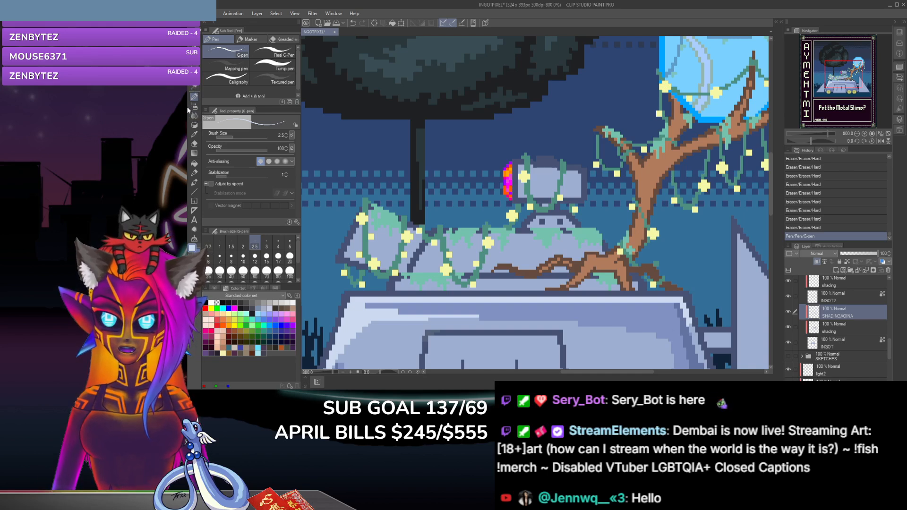
Step: Paint pale G-pen highlights along the small metal cylinder's upper edge and its end beside the pink-orange cap
{"action": "left_click", "coordinate": [520, 167]}
{"action": "left_click", "coordinate": [533, 169]}
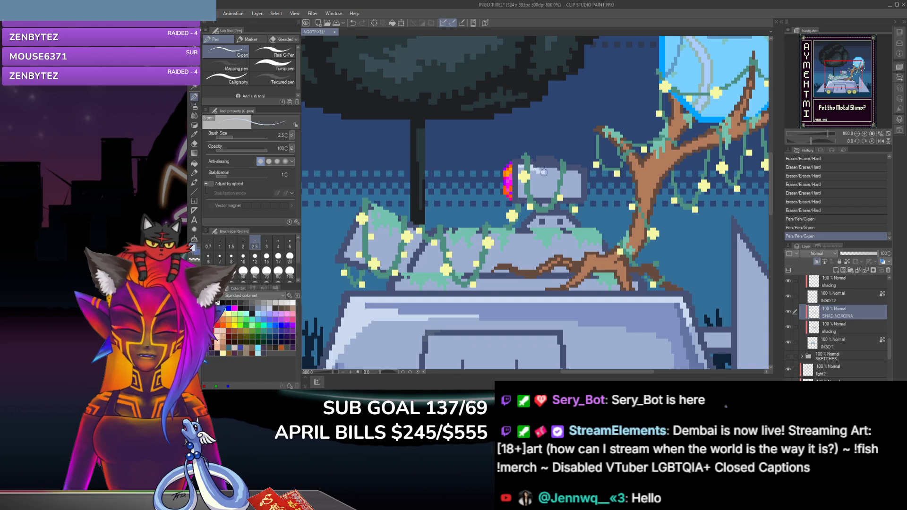
{"action": "left_click_drag", "start_coordinate": [541, 169], "coordinate": [554, 170]}
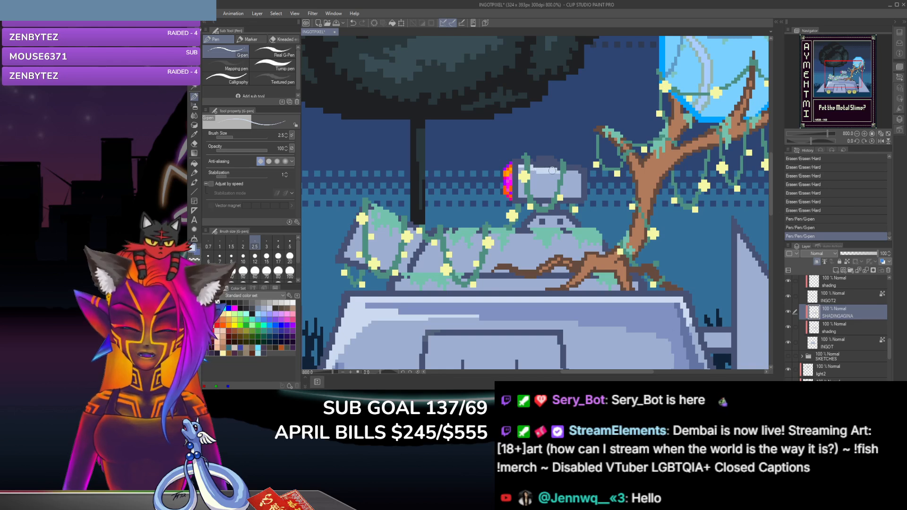
{"action": "left_click", "coordinate": [553, 170]}
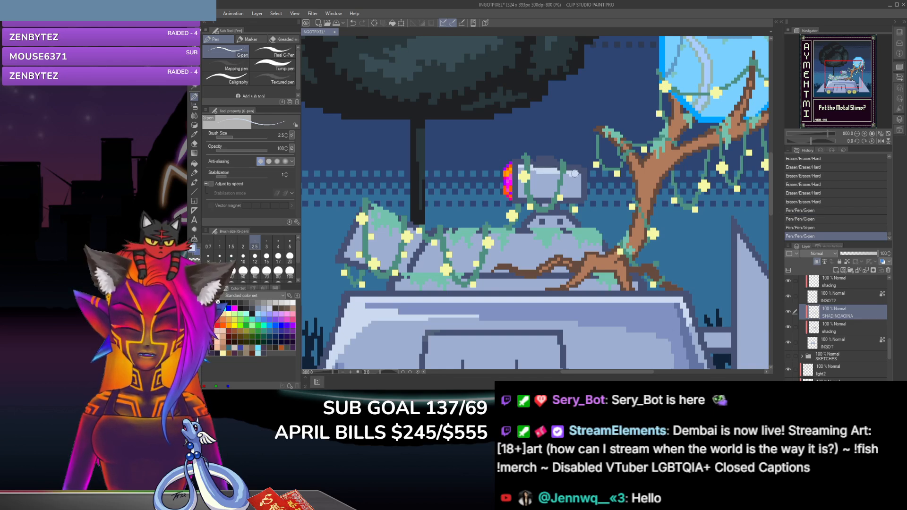
{"action": "left_click", "coordinate": [566, 172]}
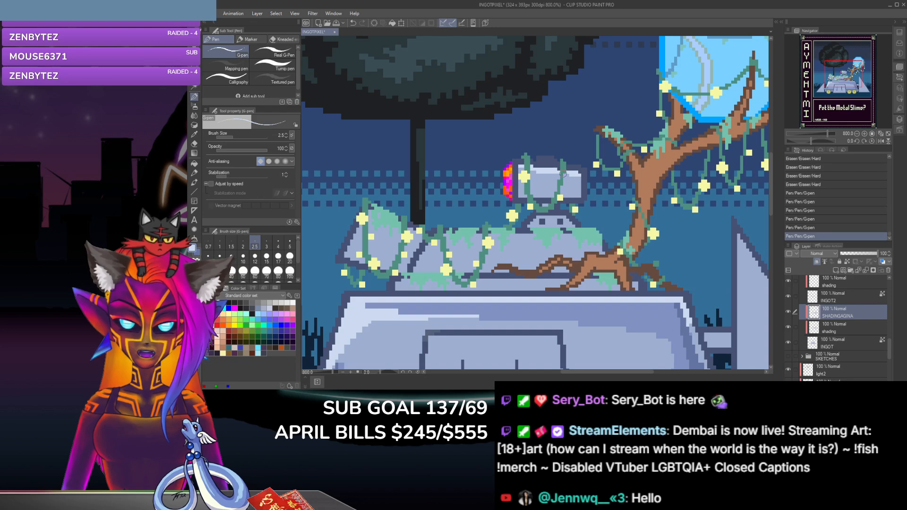
{"action": "left_click", "coordinate": [557, 173]}
{"action": "left_click", "coordinate": [534, 168]}
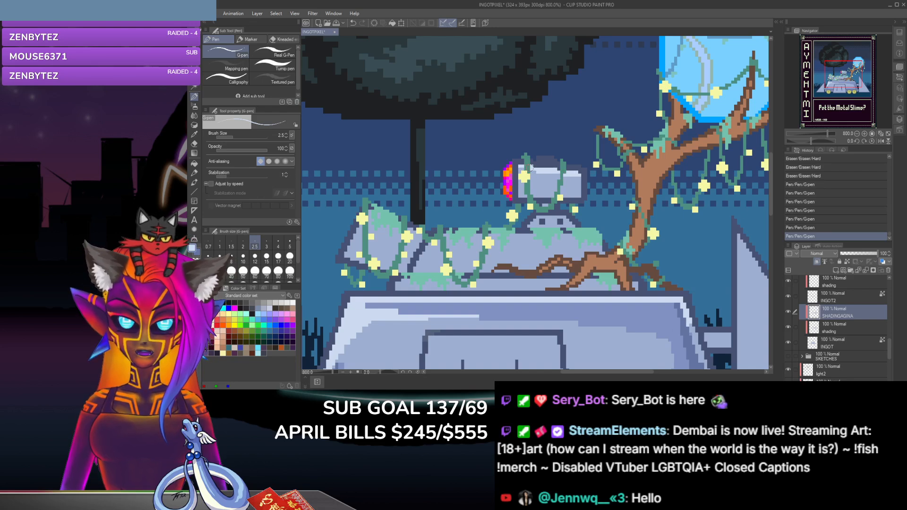
{"action": "left_click", "coordinate": [543, 176]}
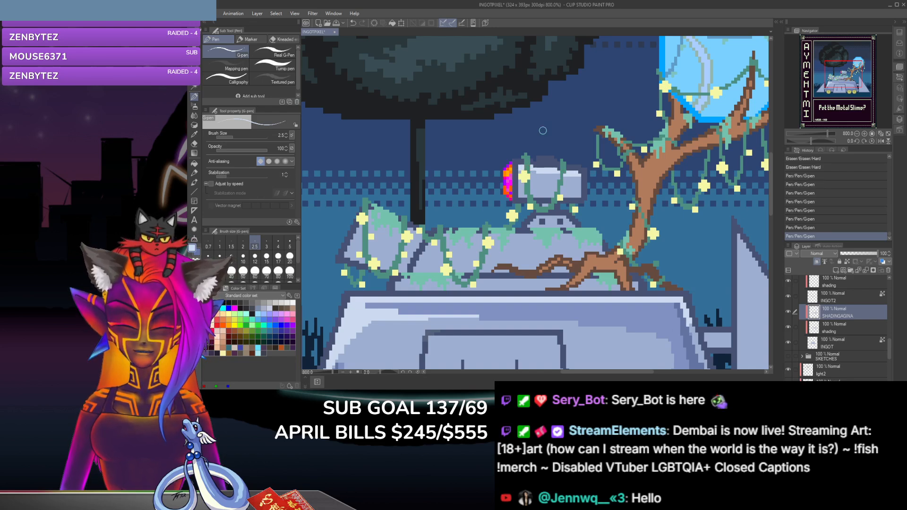
{"action": "left_click", "coordinate": [520, 173]}
{"action": "left_click", "coordinate": [521, 169]}
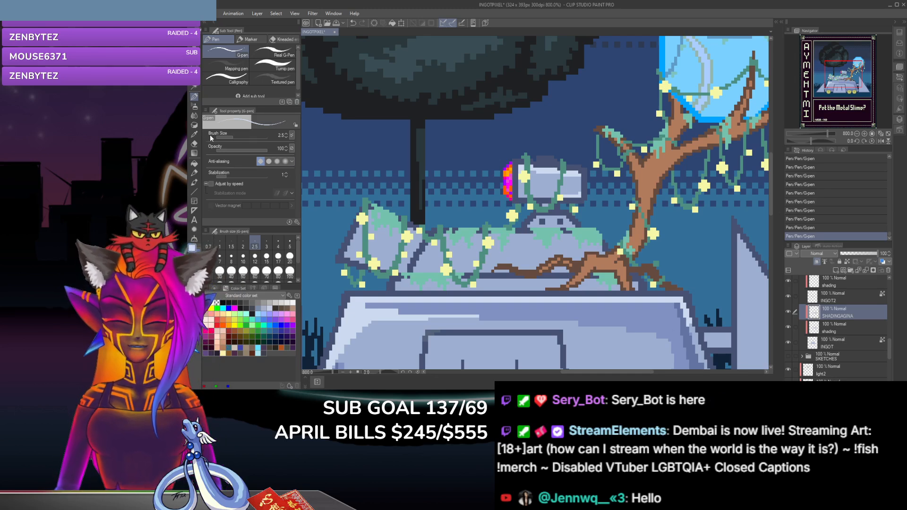
Step: Sample the metal's darker blue-grey tones and shade the lower half of the small cylinder with the G-pen at size 2.5
{"action": "key", "text": "i"}
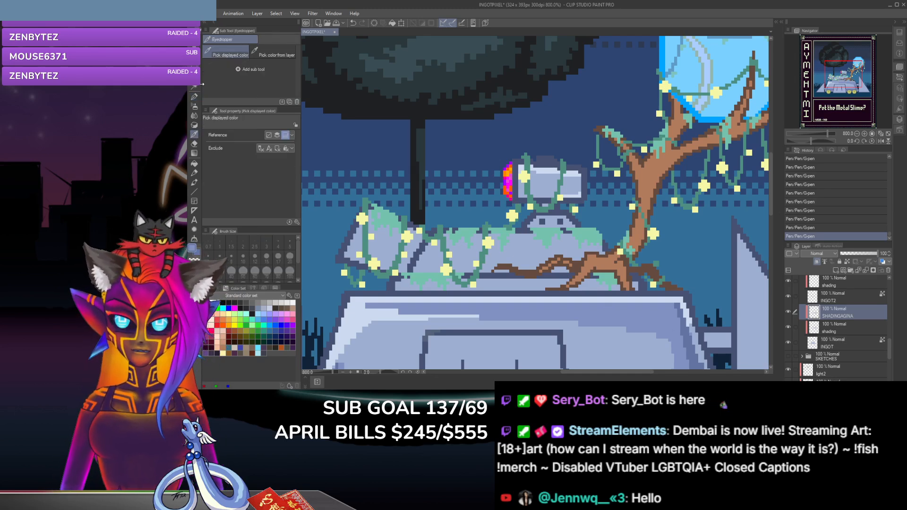
{"action": "key", "text": "p"}
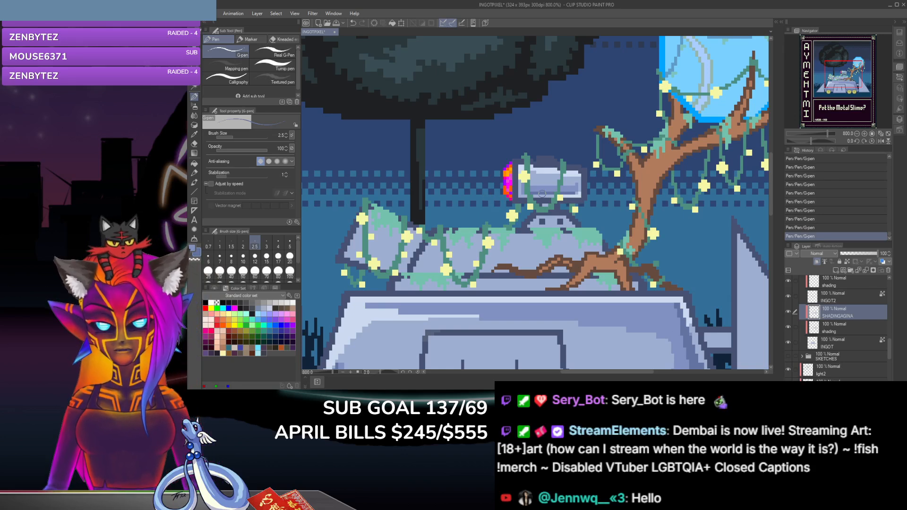
{"action": "left_click", "coordinate": [194, 135]}
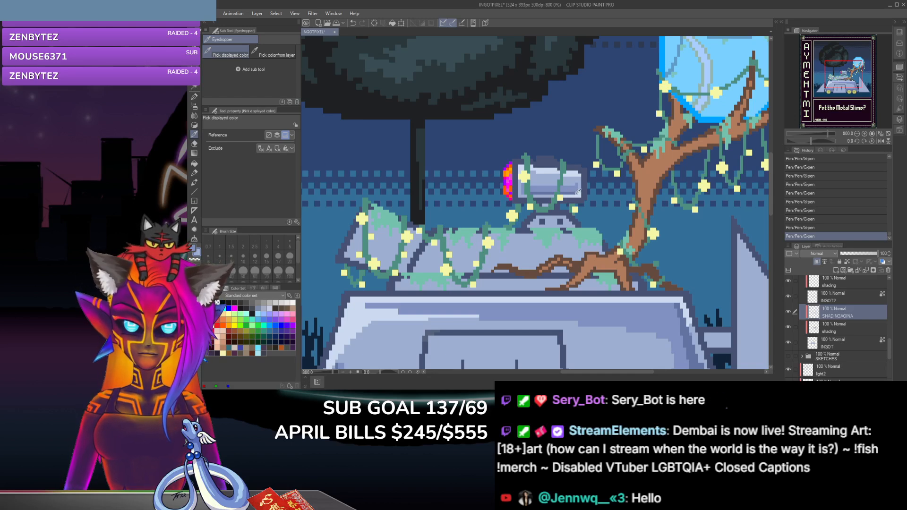
{"action": "left_click", "coordinate": [195, 98]}
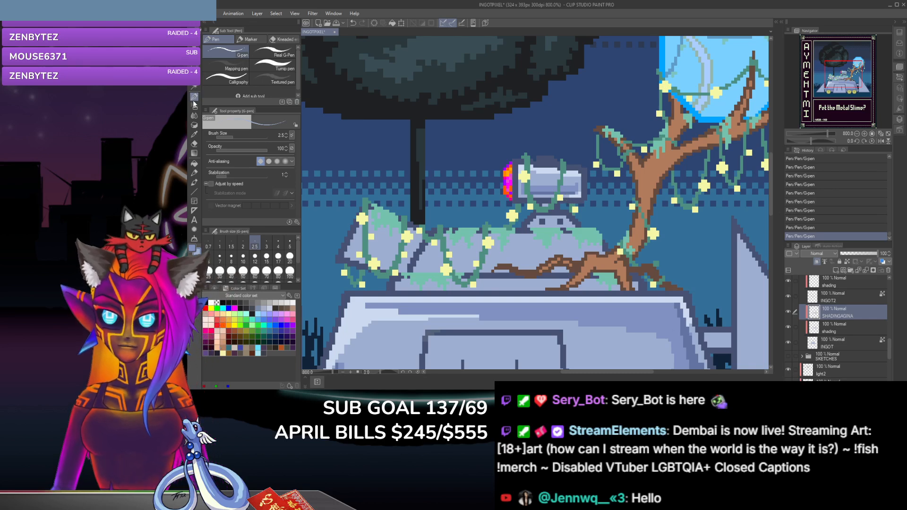
{"action": "left_click", "coordinate": [194, 144]}
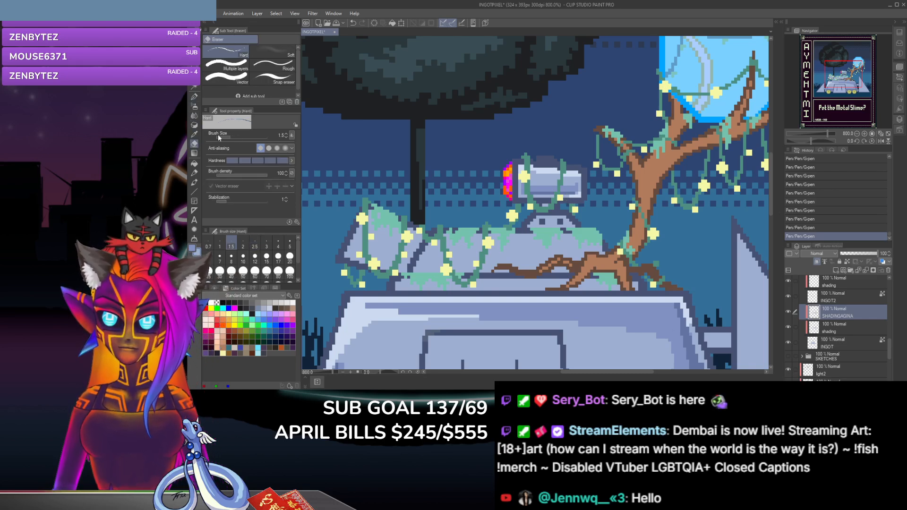
{"action": "left_click", "coordinate": [194, 134]}
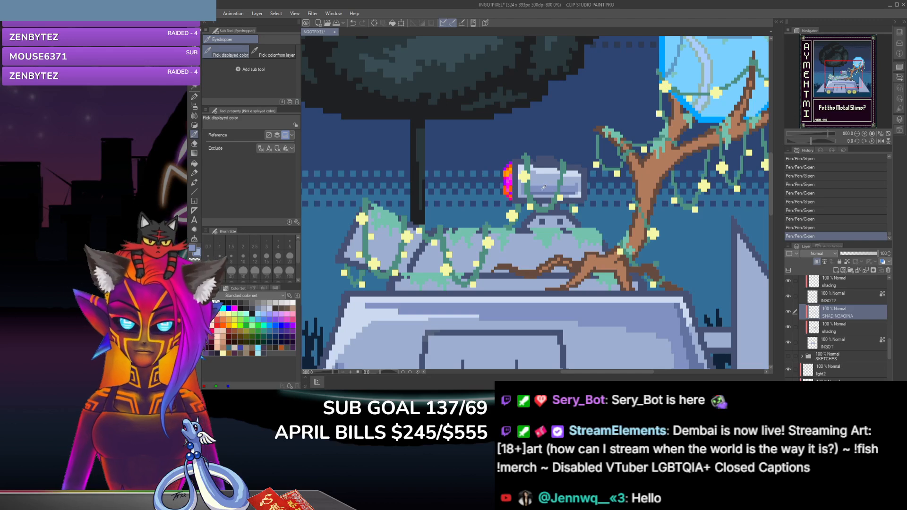
{"action": "key", "text": "p"}
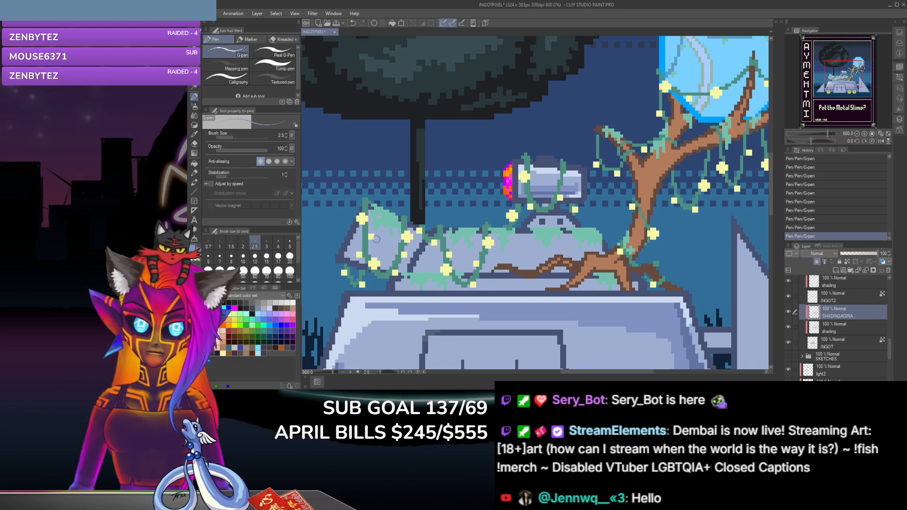
Step: Clean up the cylinder's lower-left corner with the Hard eraser, and check the INGOT layer by toggling its visibility off and on
{"action": "key", "text": "e"}
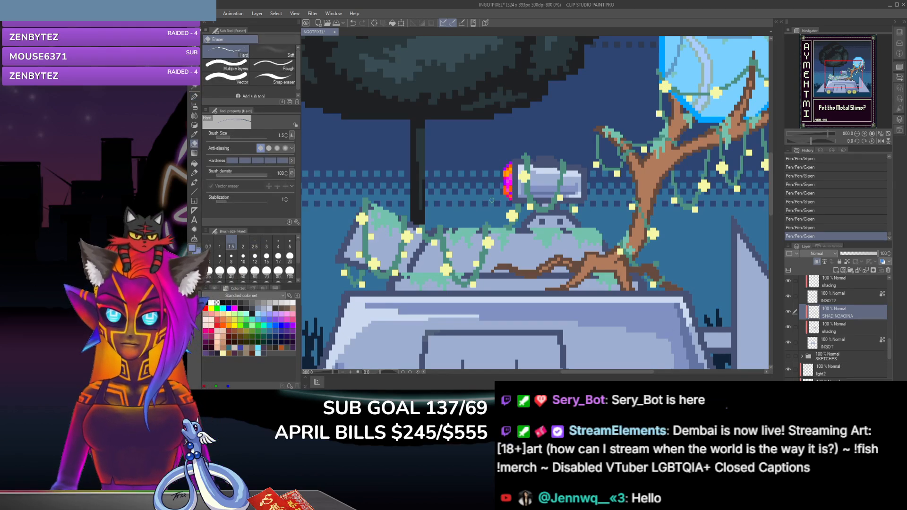
{"action": "left_click", "coordinate": [522, 198]}
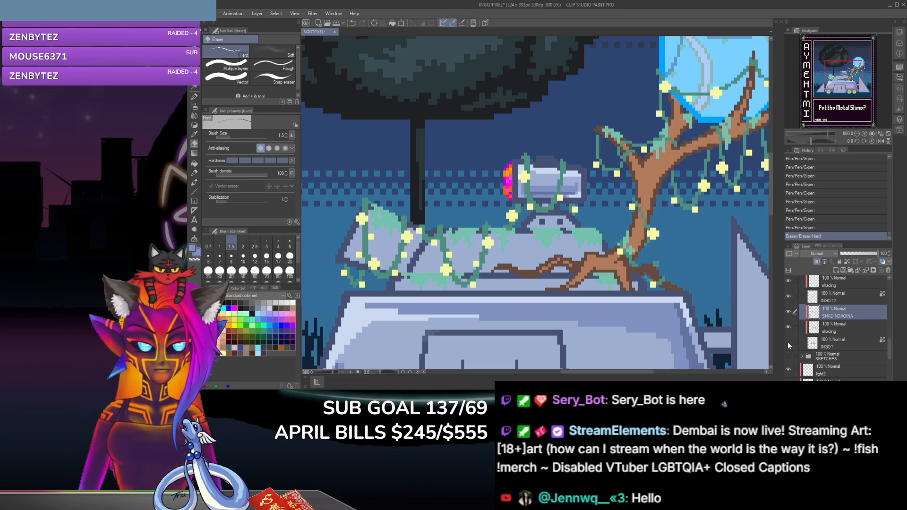
{"action": "left_click", "coordinate": [787, 342]}
{"action": "left_click", "coordinate": [787, 342]}
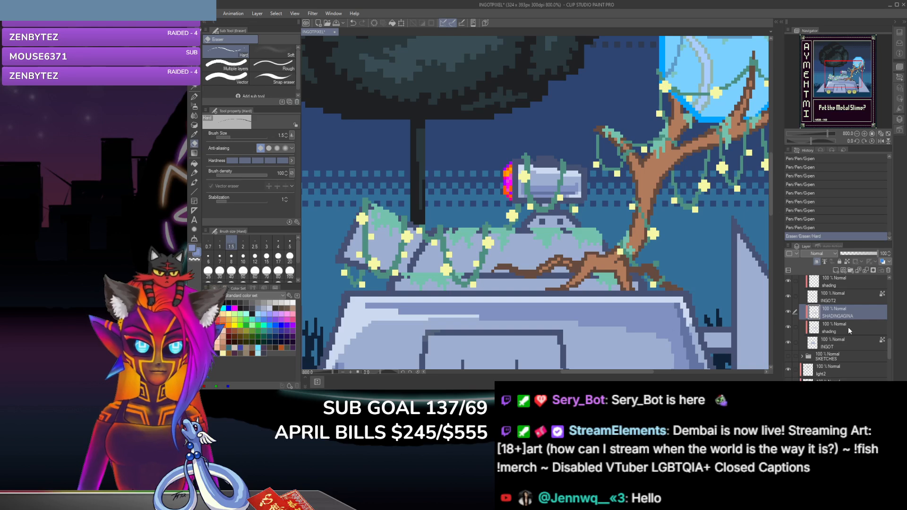
Step: Sample the pale highlight colour and dab it with the G-pen along the upper edge of the mossy metal block below the cylinder
{"action": "key", "text": "i"}
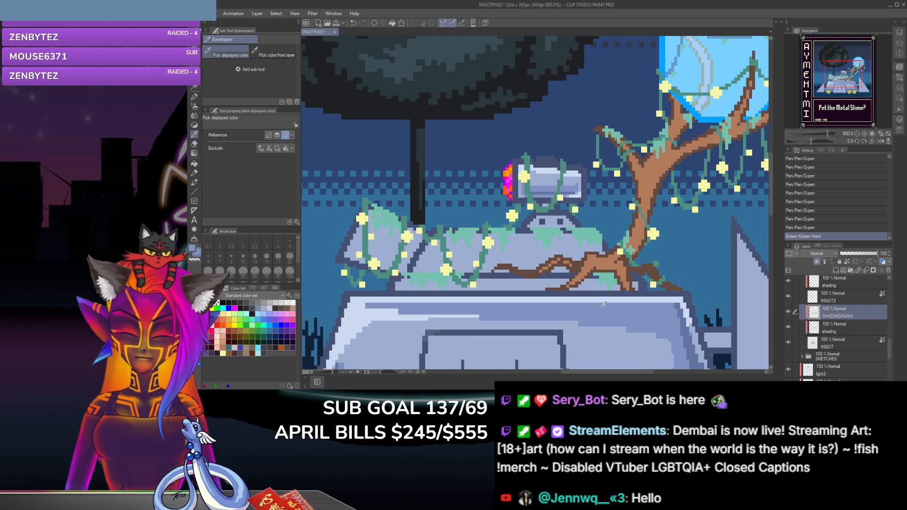
{"action": "key", "text": "p"}
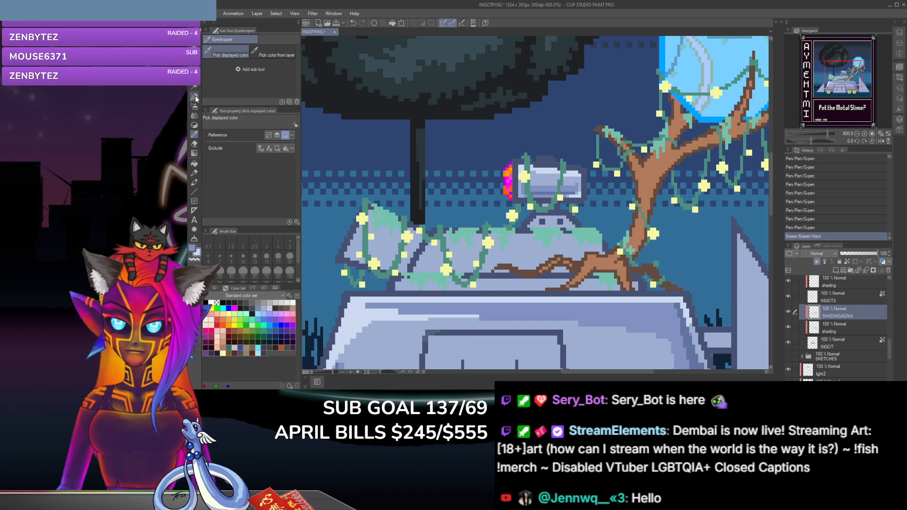
{"action": "left_click", "coordinate": [566, 235]}
{"action": "left_click", "coordinate": [558, 234]}
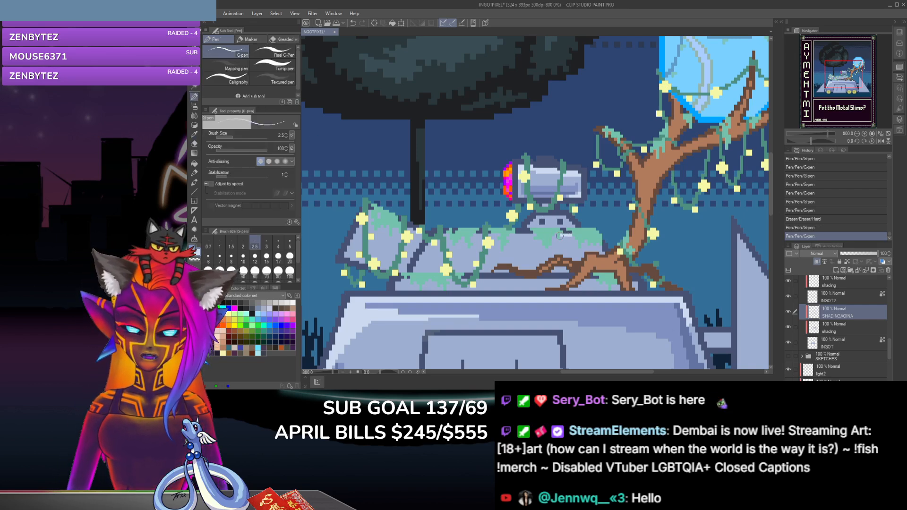
{"action": "left_click", "coordinate": [539, 235]}
{"action": "left_click", "coordinate": [533, 235]}
{"action": "left_click", "coordinate": [525, 235]}
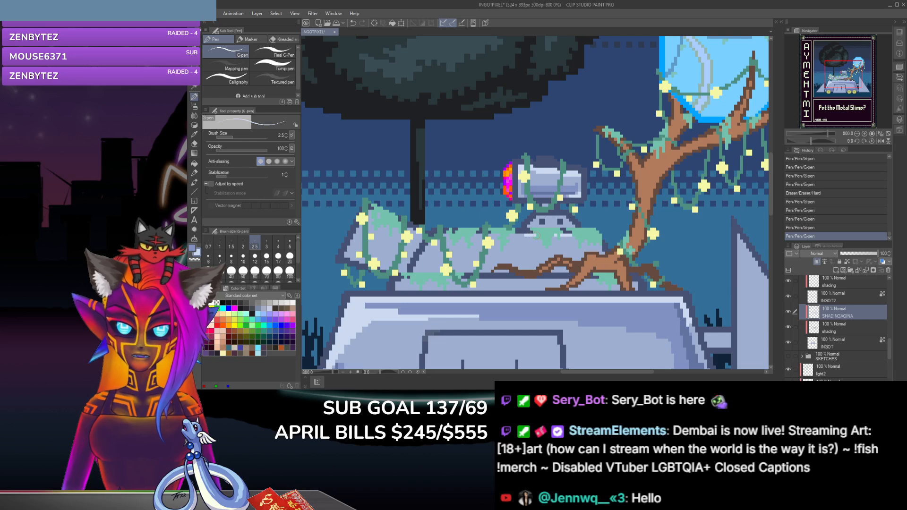
{"action": "left_click", "coordinate": [515, 235]}
{"action": "left_click", "coordinate": [504, 235]}
{"action": "left_click", "coordinate": [496, 235]}
{"action": "left_click", "coordinate": [488, 235]}
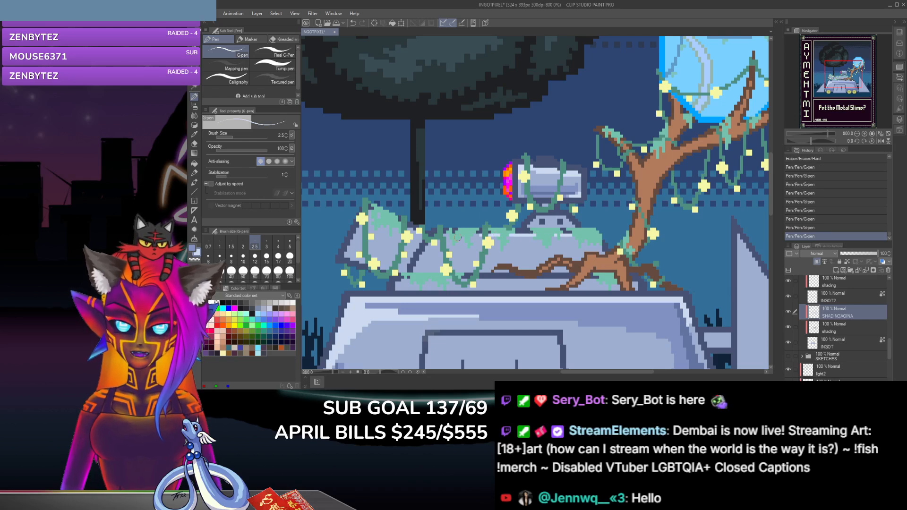
{"action": "left_click", "coordinate": [478, 236]}
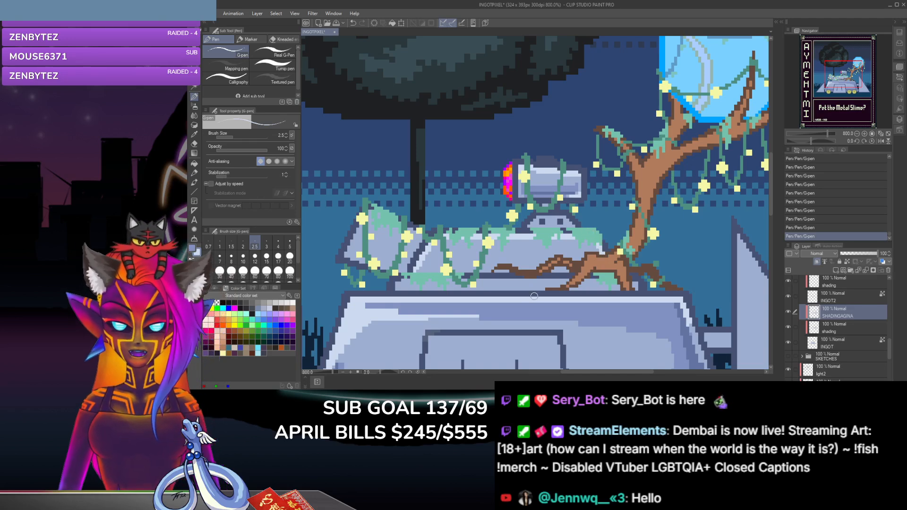
Step: Trim the highlight on the mossy block's slanted left side with the Hard eraser, and retouch its upper-left corner with the G-pen
{"action": "left_click", "coordinate": [194, 143]}
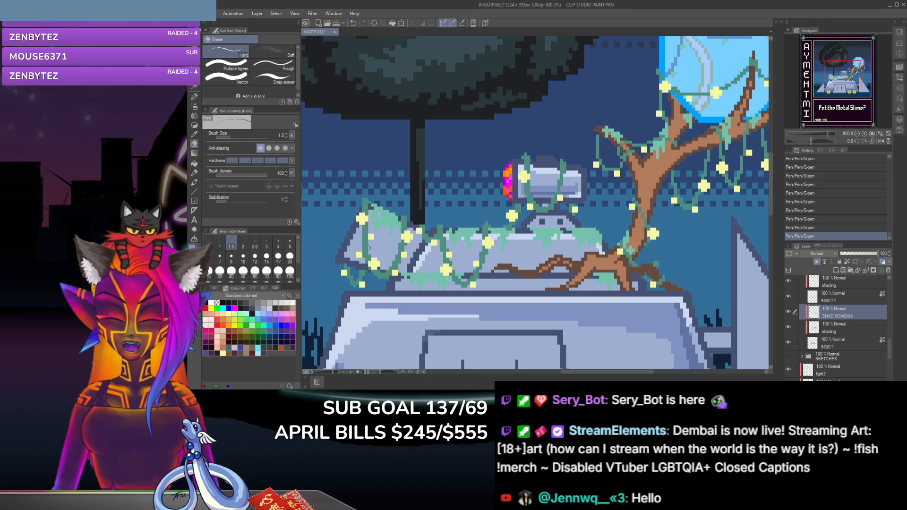
{"action": "left_click_drag", "start_coordinate": [421, 266], "coordinate": [427, 267]}
{"action": "left_click", "coordinate": [425, 261]}
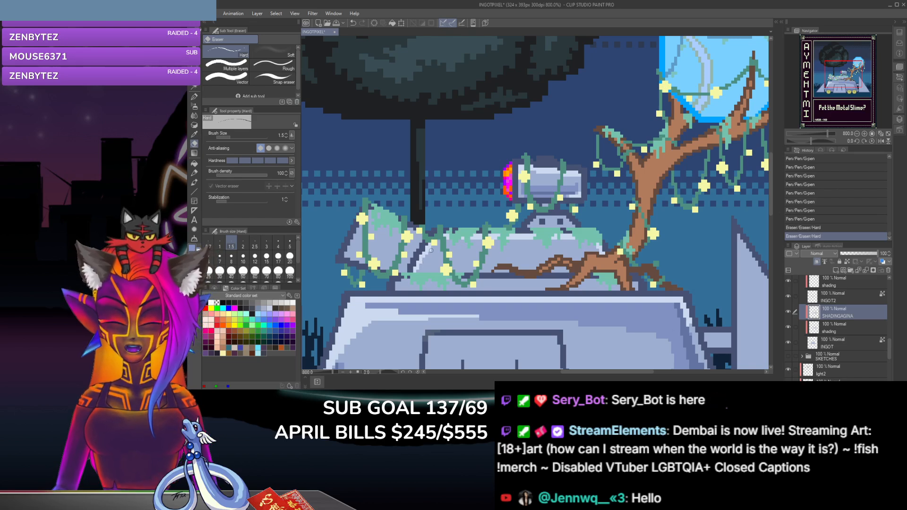
{"action": "left_click", "coordinate": [431, 249]}
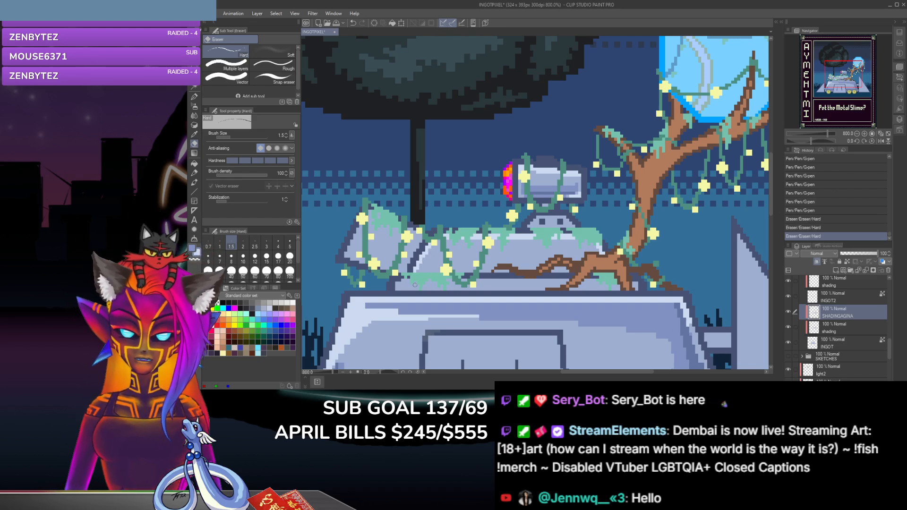
{"action": "left_click", "coordinate": [194, 96]}
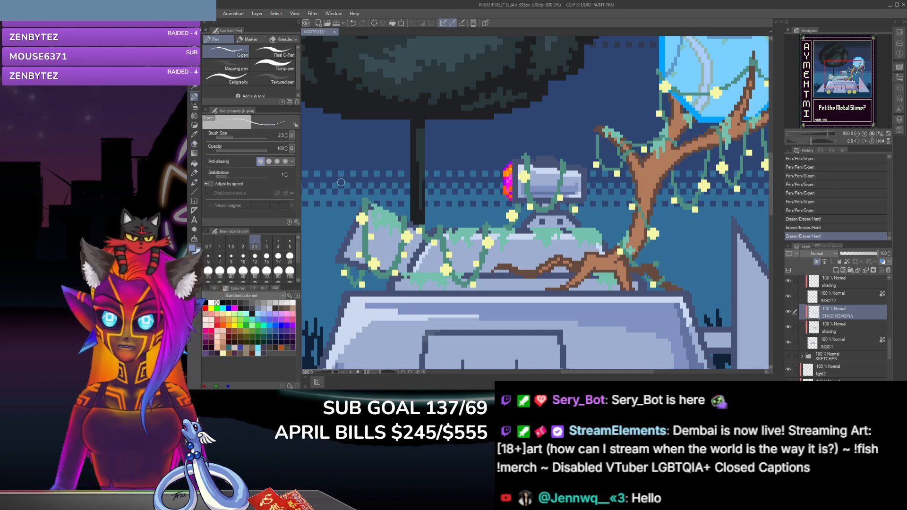
{"action": "left_click", "coordinate": [437, 242]}
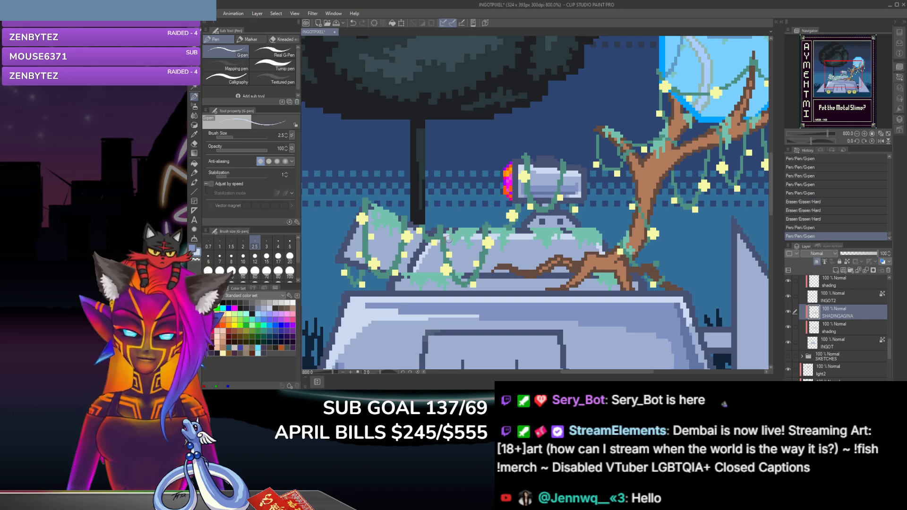
{"action": "left_click", "coordinate": [439, 243]}
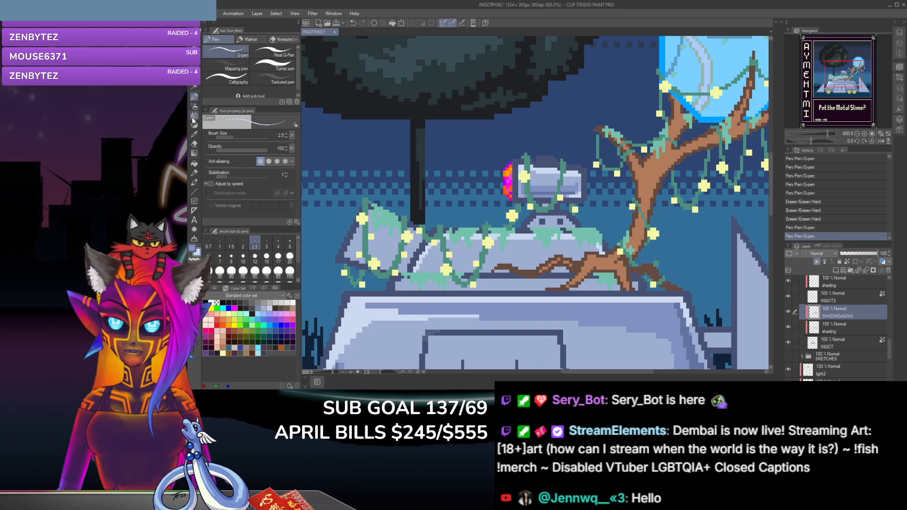
Step: Sample the metal's darker blue-grey tone and shade the lower-left part of the mossy block with the G-pen at size 2.5
{"action": "left_click", "coordinate": [194, 134]}
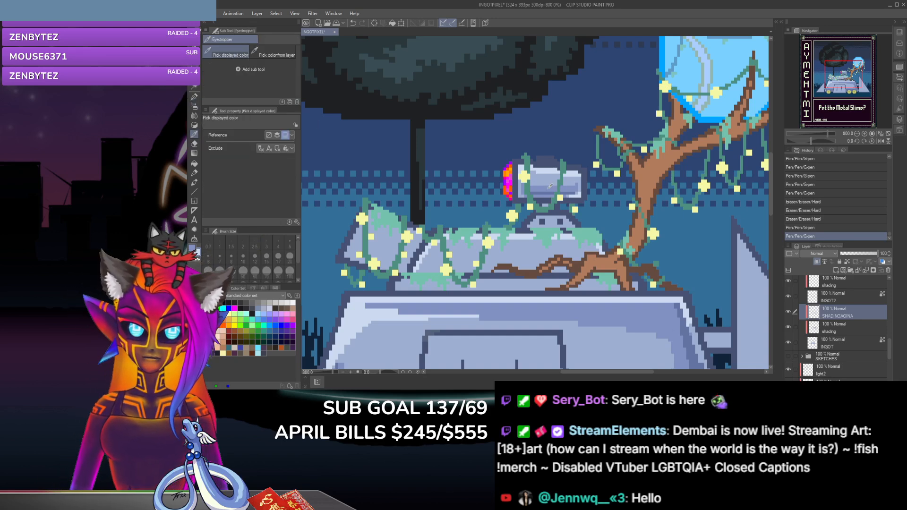
{"action": "left_click", "coordinate": [193, 96]}
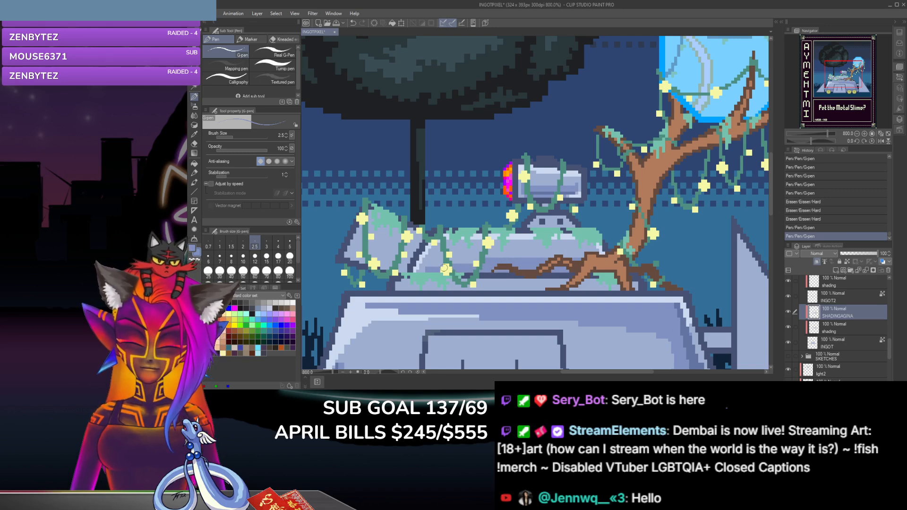
{"action": "mouse_move", "coordinate": [453, 271]}
{"action": "left_mouse_down"}
{"action": "mouse_move", "coordinate": [478, 270]}
{"action": "mouse_move", "coordinate": [453, 262]}
{"action": "mouse_move", "coordinate": [427, 271]}
{"action": "left_mouse_up"}
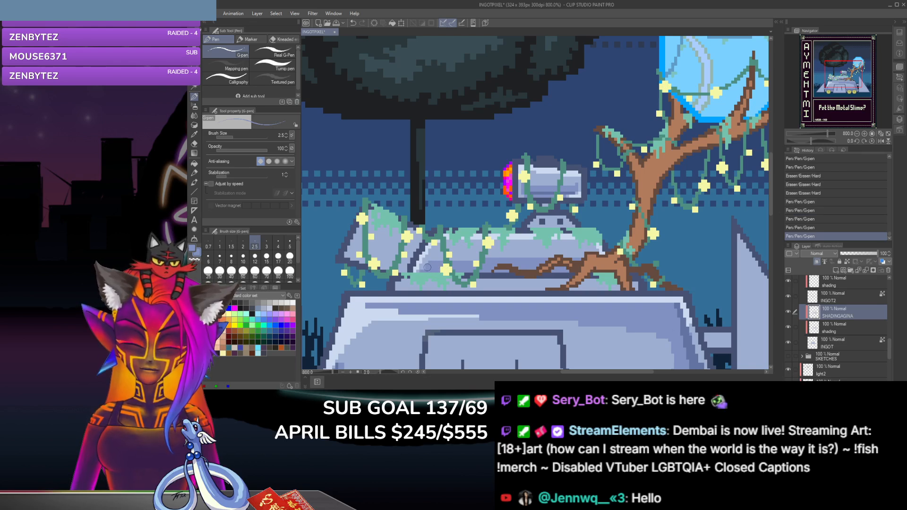
{"action": "left_click_drag", "start_coordinate": [427, 270], "coordinate": [438, 262]}
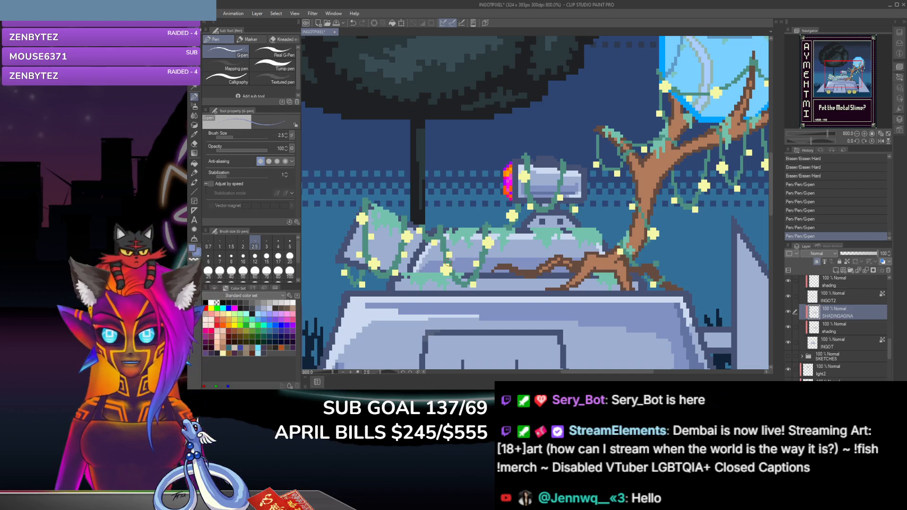
{"action": "left_click_drag", "start_coordinate": [446, 261], "coordinate": [433, 263]}
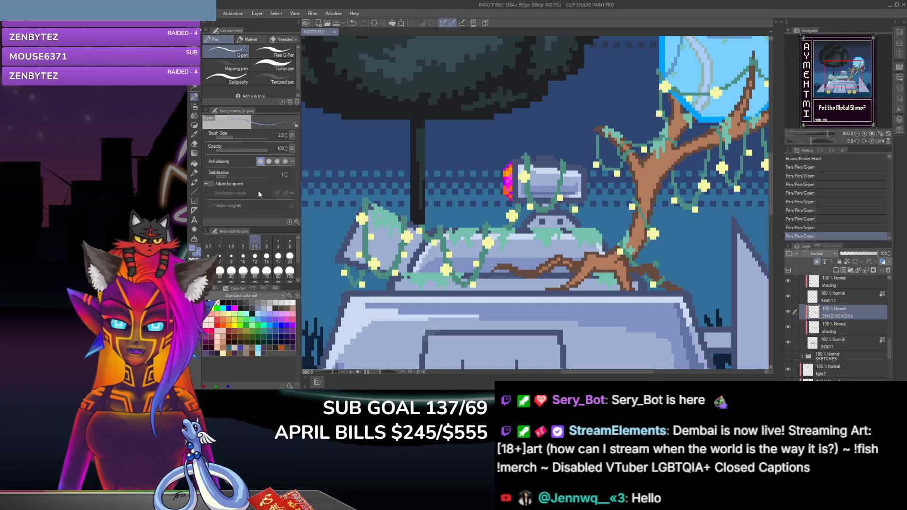
Step: Sample another blue-grey shadow tone and shade the mossy block's lower edge around the tree roots with the G-pen
{"action": "left_click", "coordinate": [194, 135]}
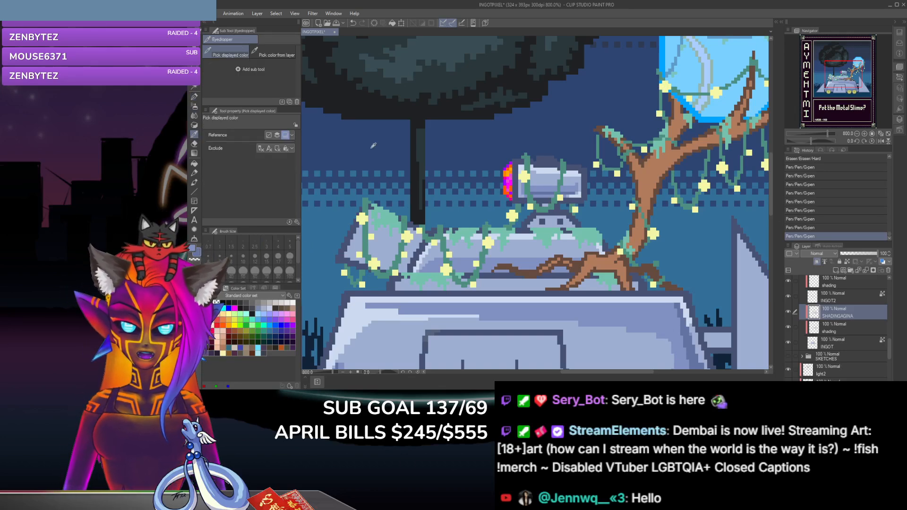
{"action": "key", "text": "p"}
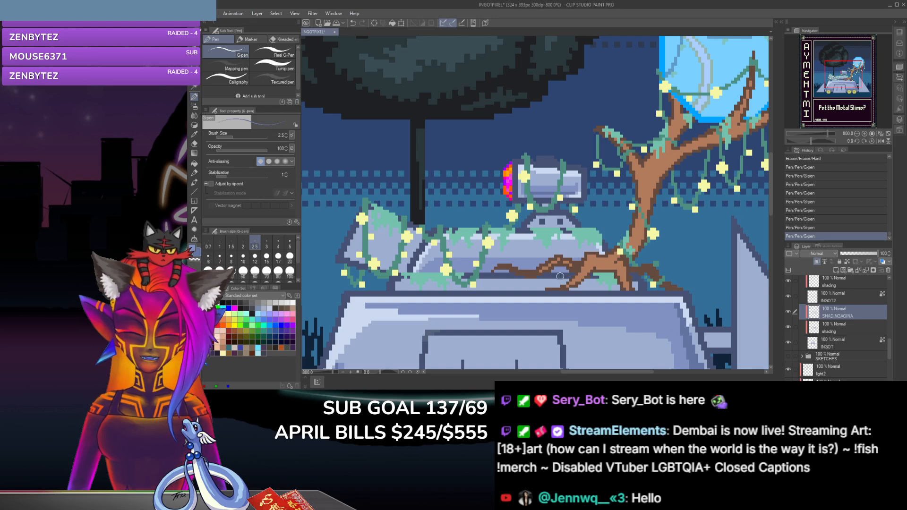
{"action": "left_click_drag", "start_coordinate": [552, 273], "coordinate": [570, 272]}
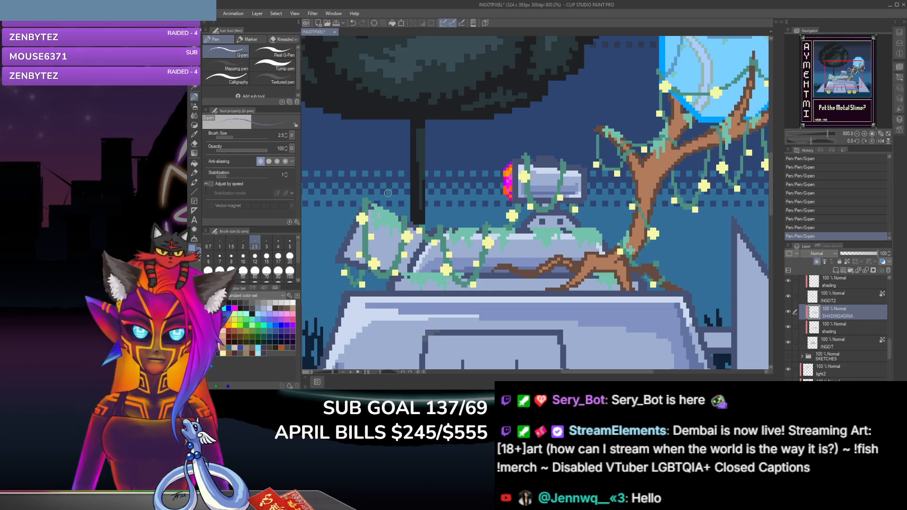
Step: Sample a metal tone for the mossy block's right end, undo the last stroke, and clean up below the moss with the Hard eraser
{"action": "left_click", "coordinate": [194, 134]}
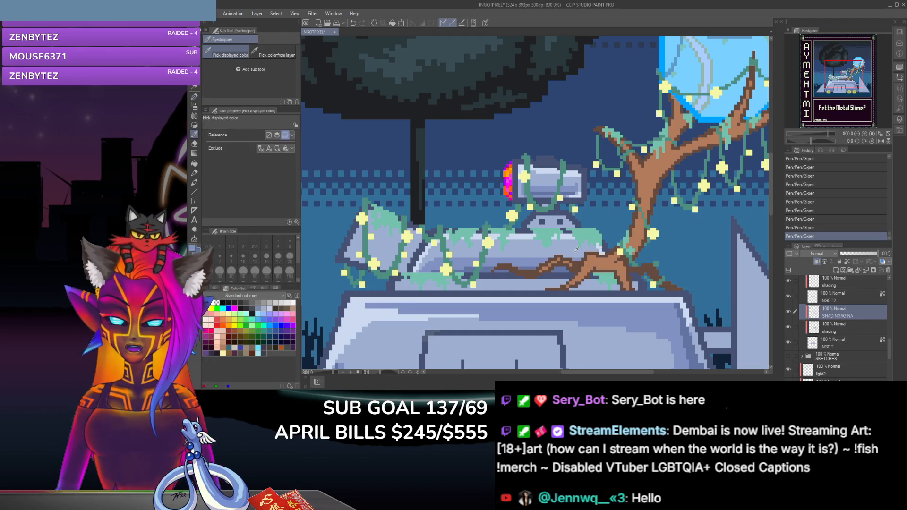
{"action": "left_click", "coordinate": [193, 97]}
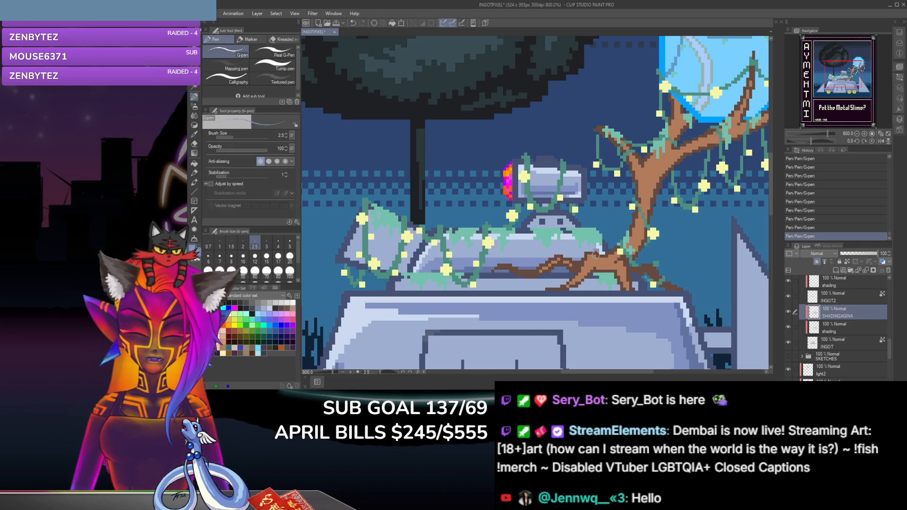
{"action": "key", "text": "ctrl+z"}
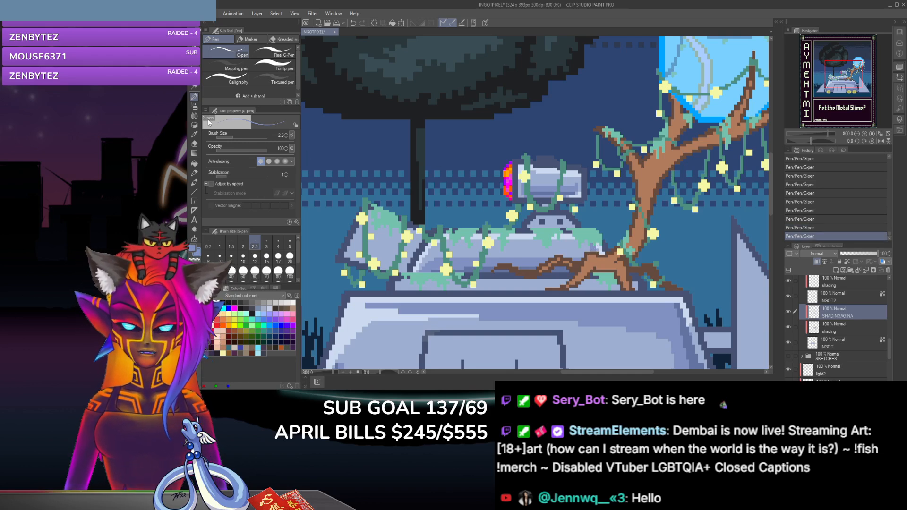
{"action": "key", "text": "e"}
{"action": "left_click", "coordinate": [593, 244]}
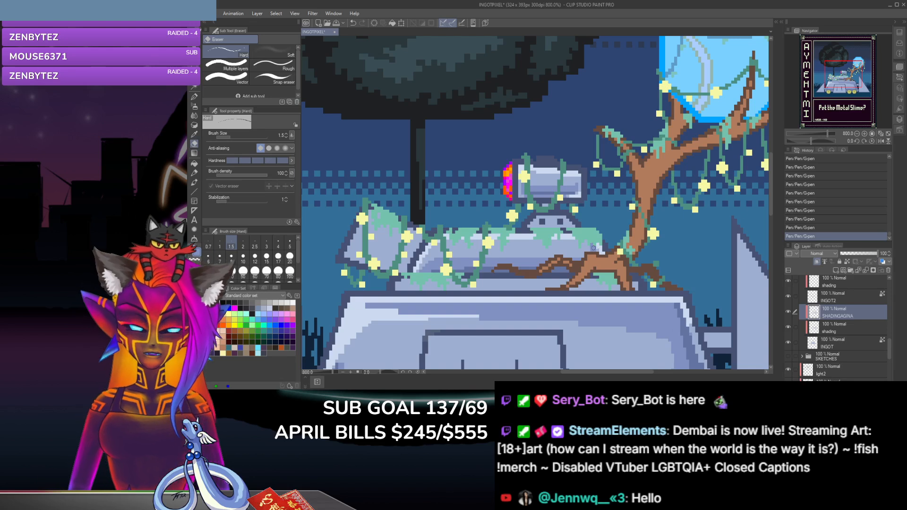
Step: Retouch the shading at the mossy block's right end, between the moss and the tree roots, with the G-pen
{"action": "key", "text": "p"}
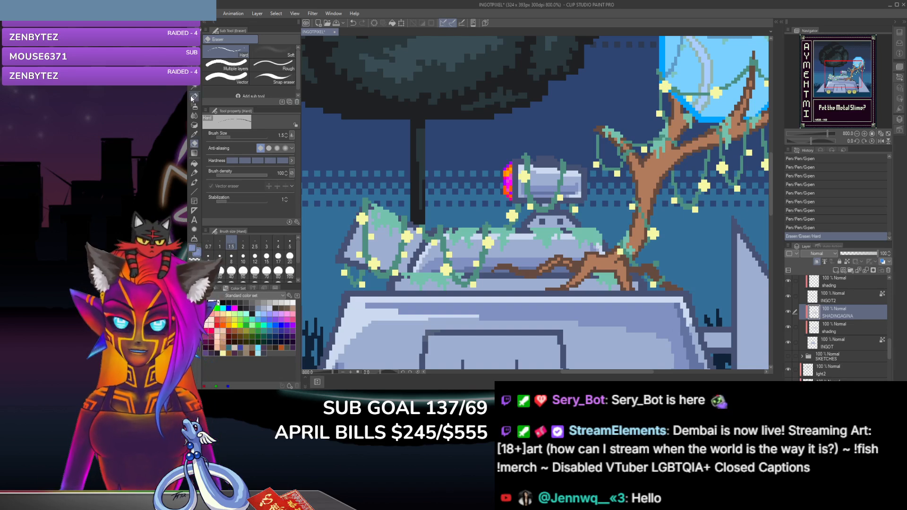
{"action": "left_click", "coordinate": [586, 240]}
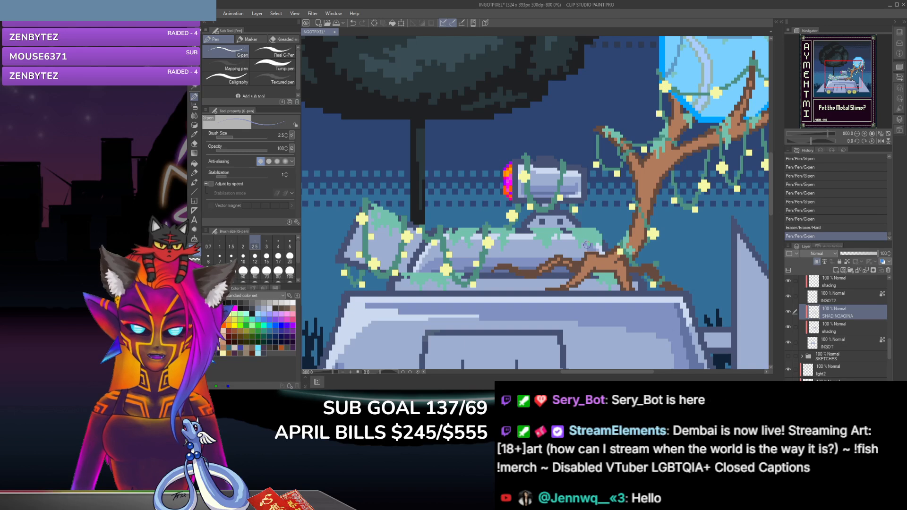
{"action": "left_click", "coordinate": [586, 259]}
{"action": "left_click", "coordinate": [585, 267]}
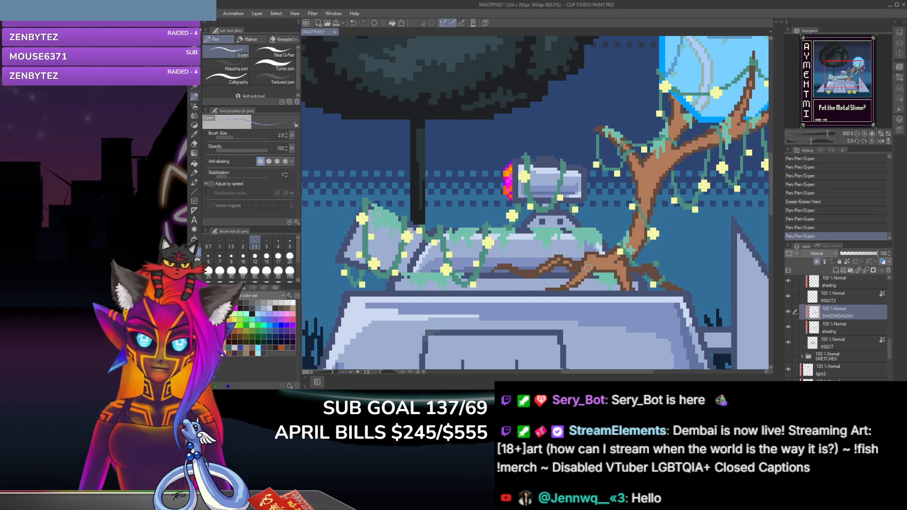
{"action": "left_click", "coordinate": [586, 255]}
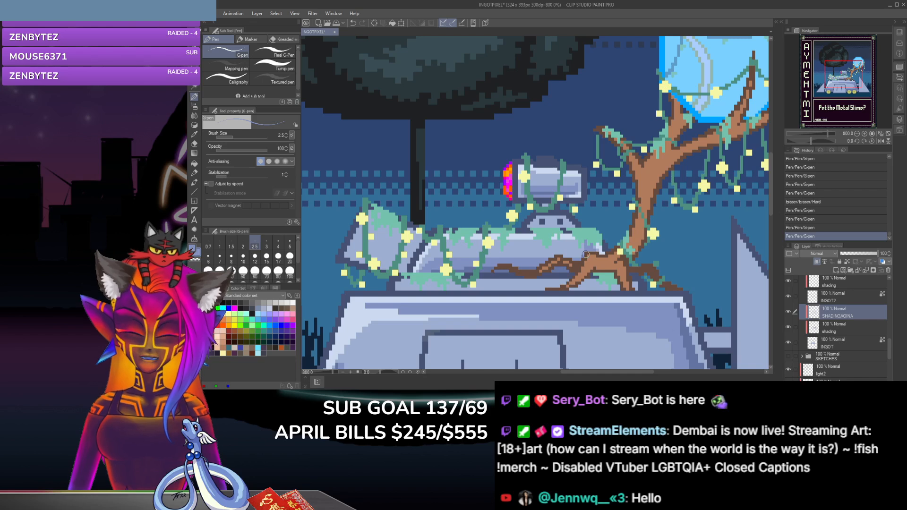
{"action": "left_click", "coordinate": [585, 257]}
{"action": "left_click", "coordinate": [582, 259]}
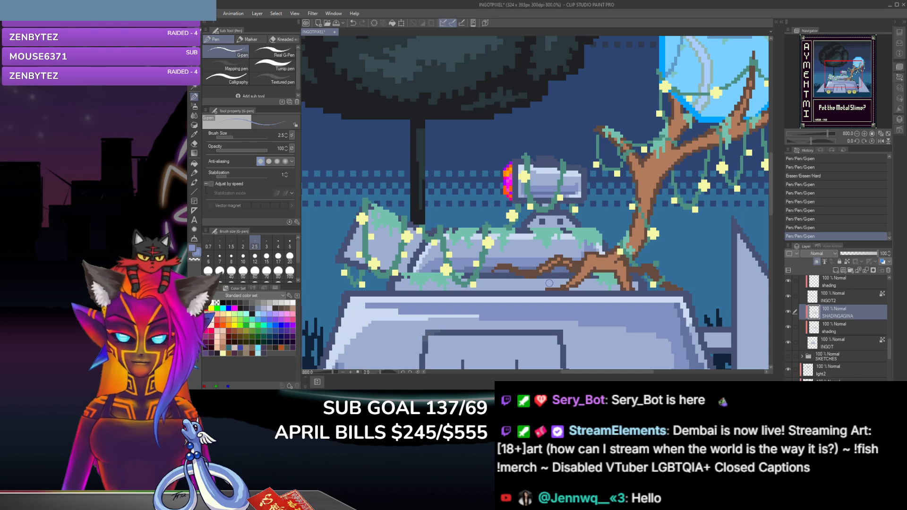
Step: Check the INGOT and INGOT2 layers by toggling their visibility off and on, and select the shading layer above INGOT2
{"action": "scroll", "coordinate": [772, 178], "scroll_direction": "down", "scroll_amount": 3}
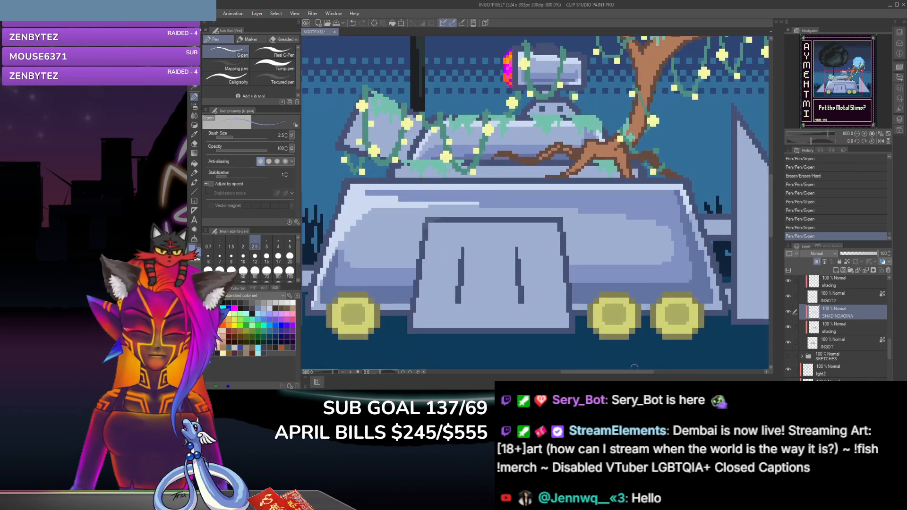
{"action": "left_click_drag", "start_coordinate": [610, 372], "coordinate": [573, 373]}
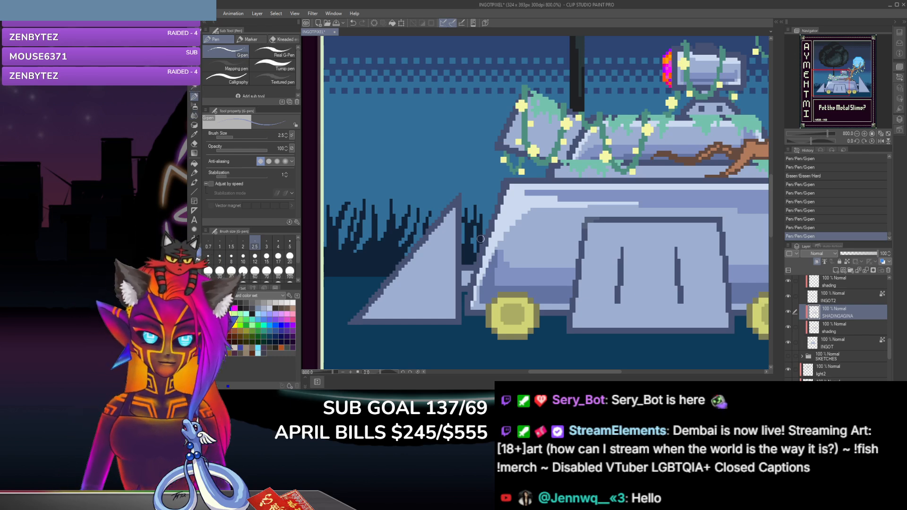
{"action": "left_click", "coordinate": [788, 342]}
{"action": "left_click", "coordinate": [789, 342]}
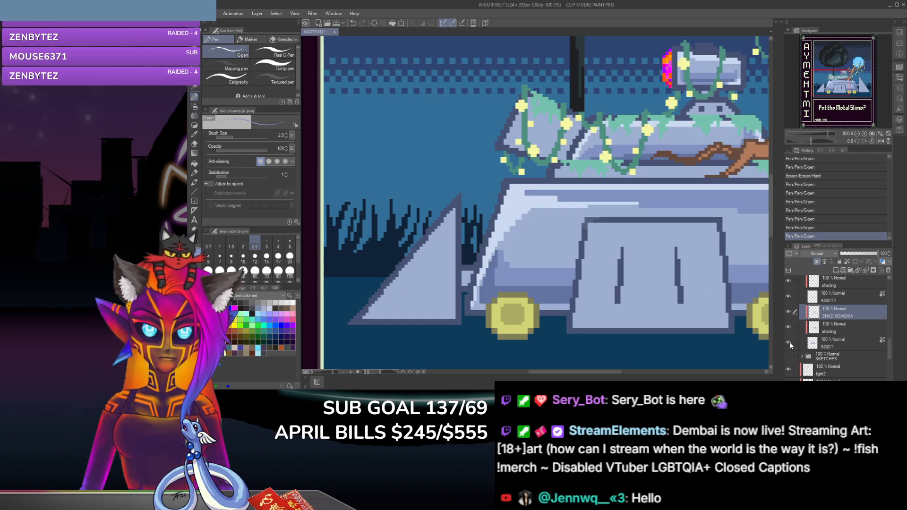
{"action": "left_click", "coordinate": [788, 344]}
{"action": "left_click", "coordinate": [789, 344]}
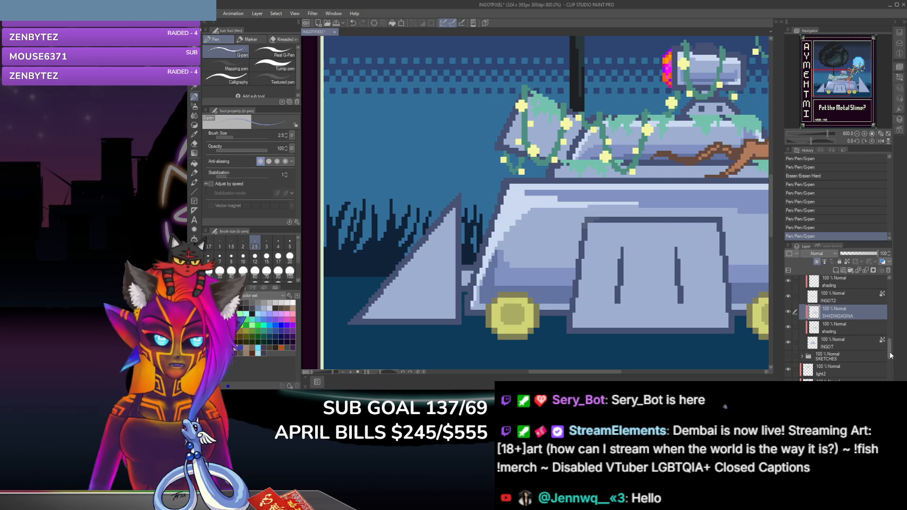
{"action": "scroll", "coordinate": [879, 326], "scroll_direction": "up", "scroll_amount": 3}
{"action": "left_click", "coordinate": [877, 339]}
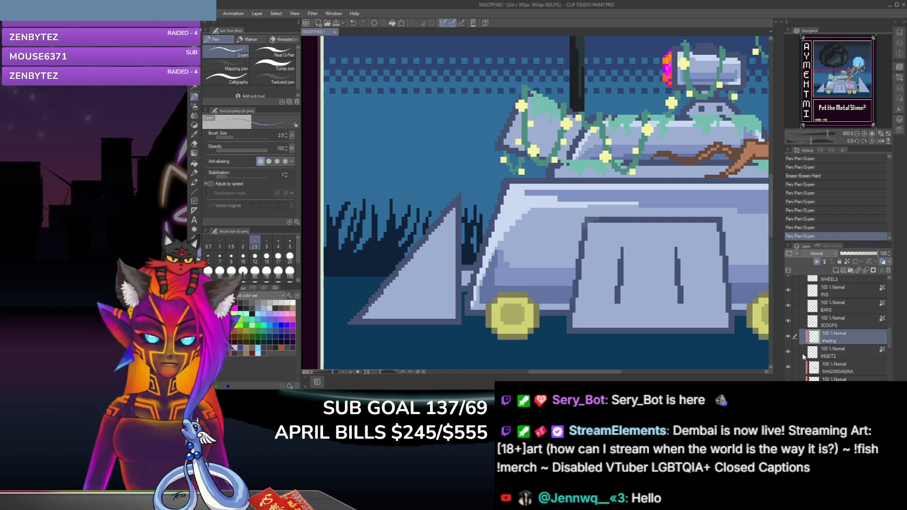
{"action": "left_click", "coordinate": [789, 351]}
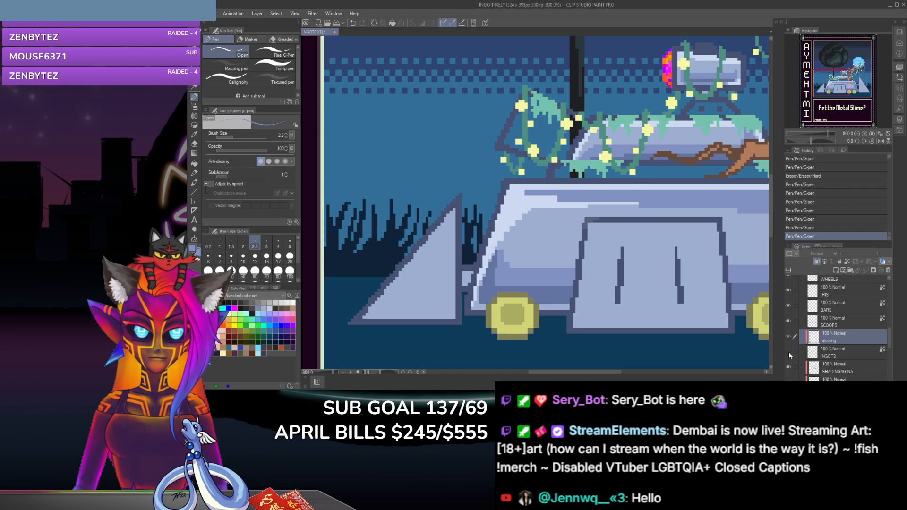
{"action": "left_click", "coordinate": [789, 352]}
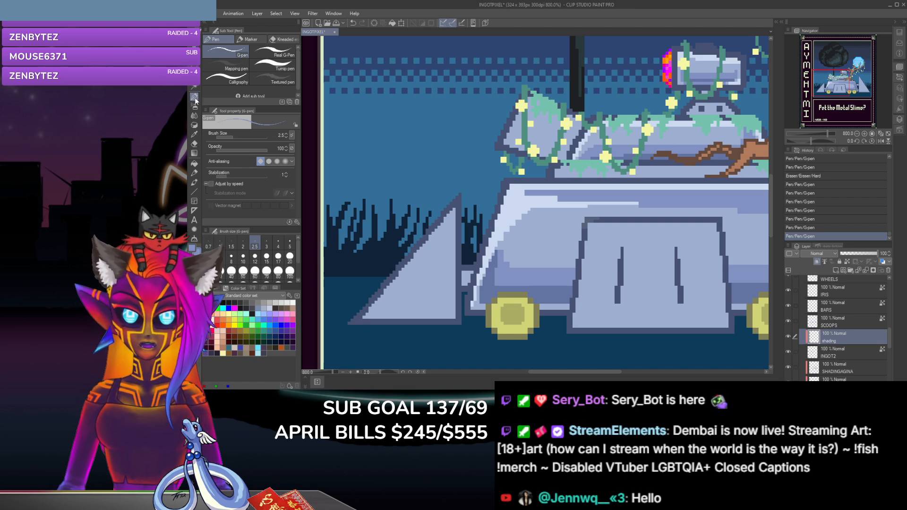
Step: Sample the pale highlight colour and dab highlights on the small raised base beneath the cylinder with the G-pen
{"action": "left_click", "coordinate": [194, 135]}
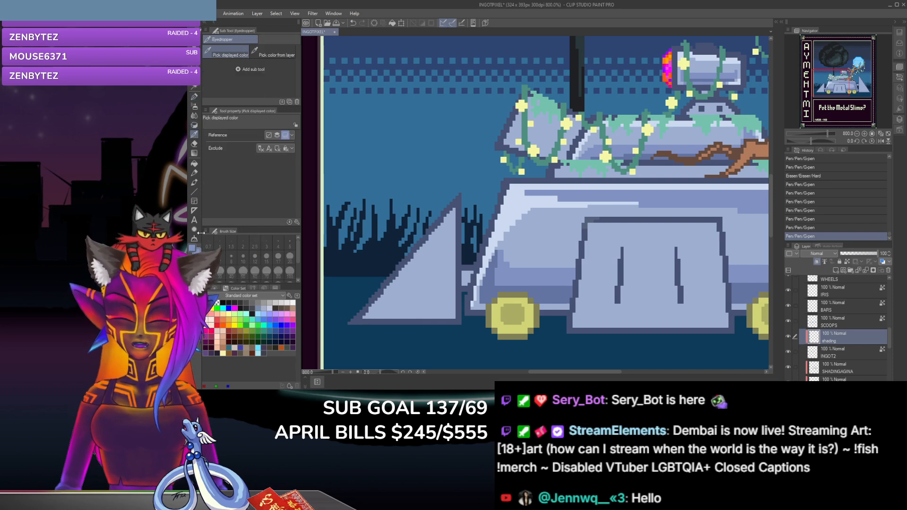
{"action": "key", "text": "p"}
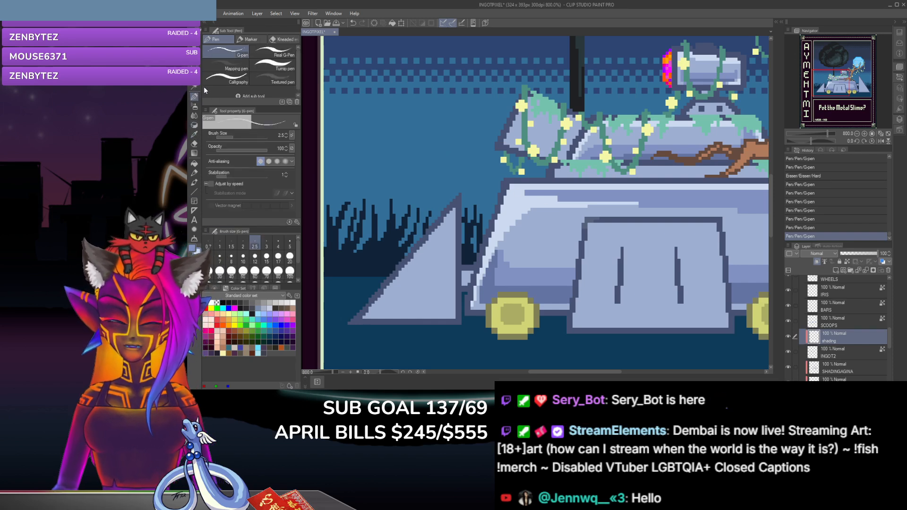
{"action": "left_click", "coordinate": [694, 105]}
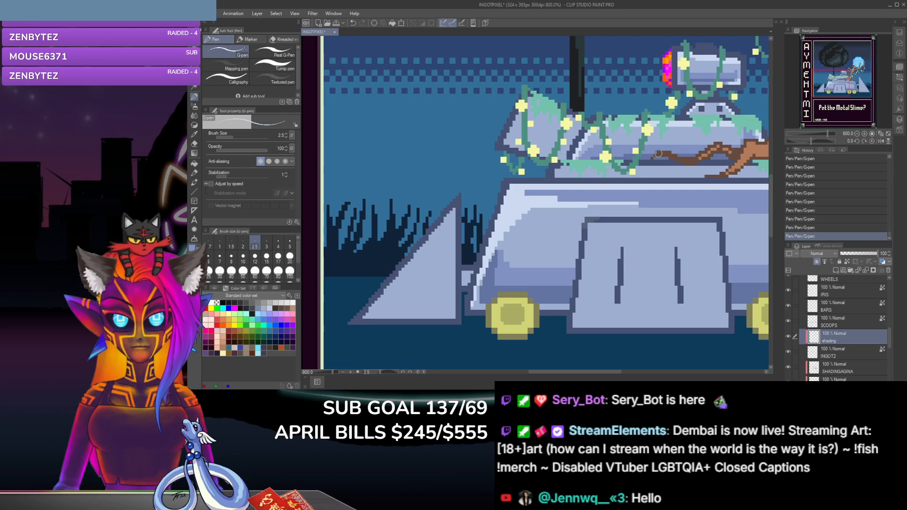
Step: Sample darker blue-grey tones and shade the small raised base beneath the cylinder with the G-pen at size 2.5
{"action": "left_click", "coordinate": [194, 134]}
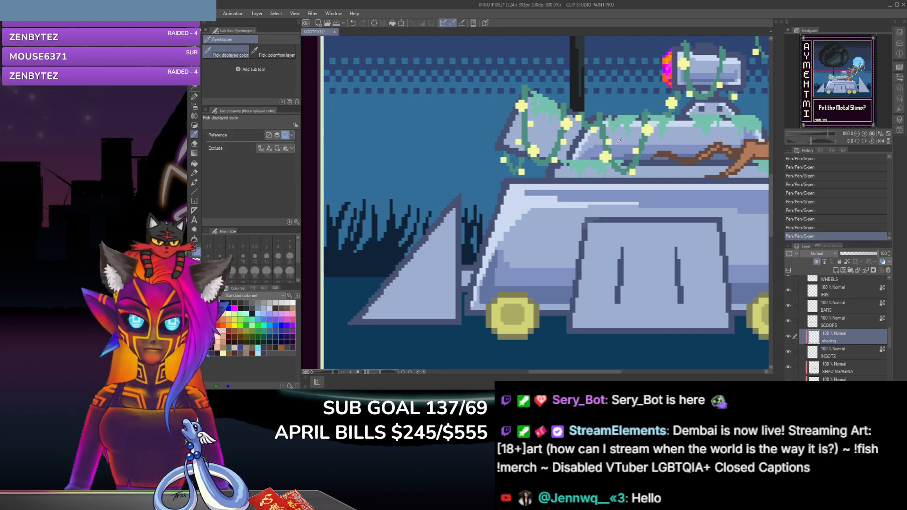
{"action": "left_click", "coordinate": [194, 96]}
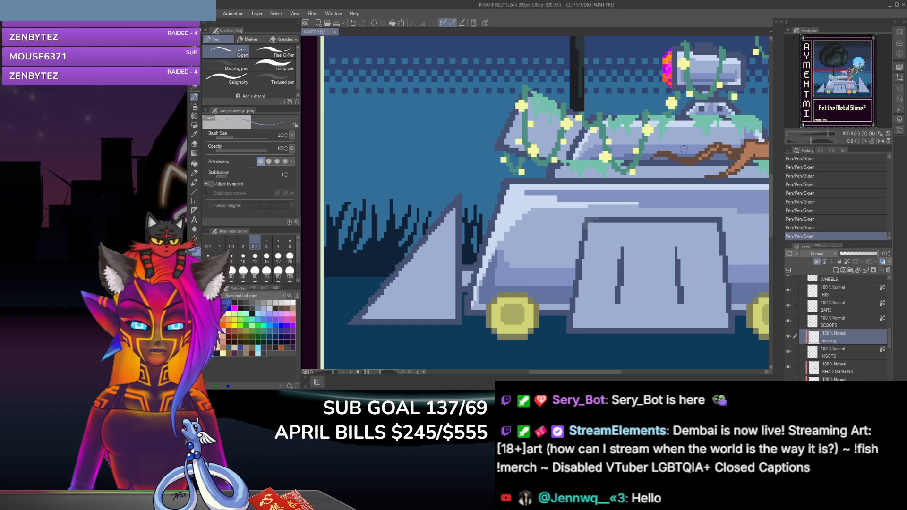
{"action": "left_click", "coordinate": [194, 136]}
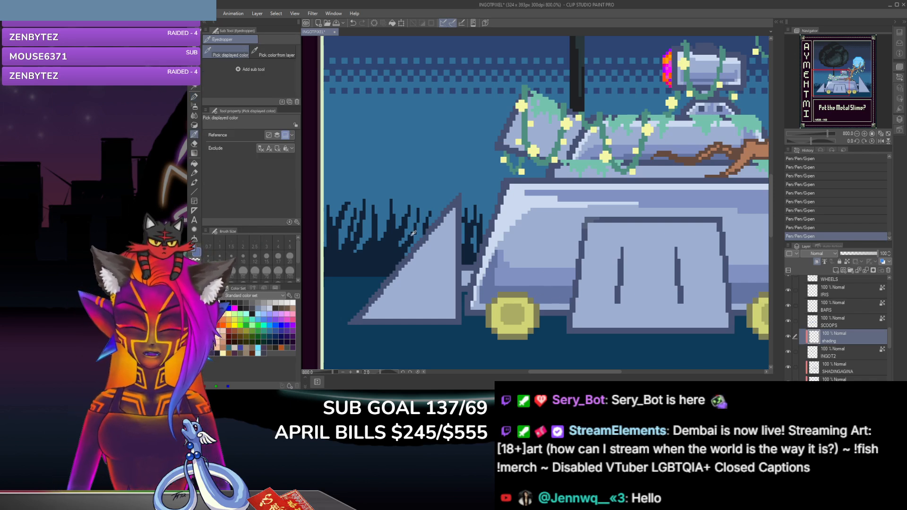
{"action": "key", "text": "p"}
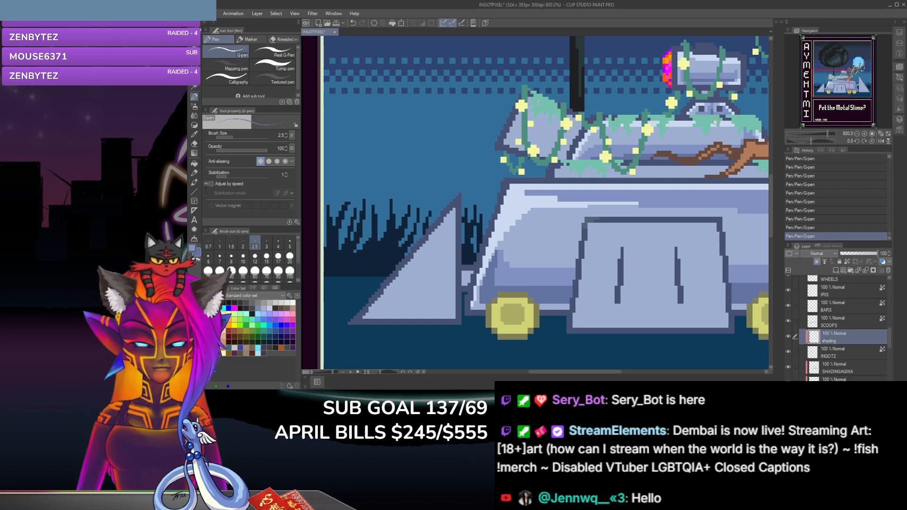
Step: Sample highlight and shadow tones and shade the slanted block left of the mossy block with the G-pen, lightening its left edge
{"action": "left_click", "coordinate": [194, 135]}
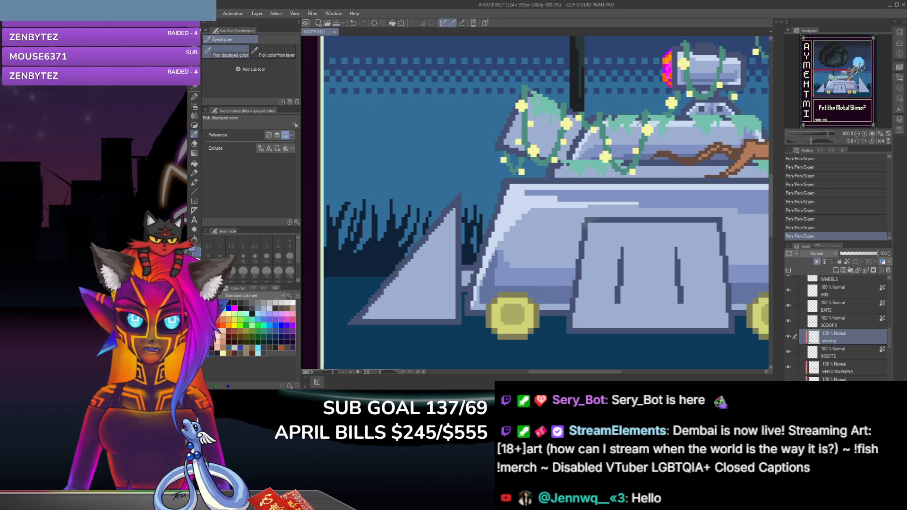
{"action": "left_click", "coordinate": [194, 97]}
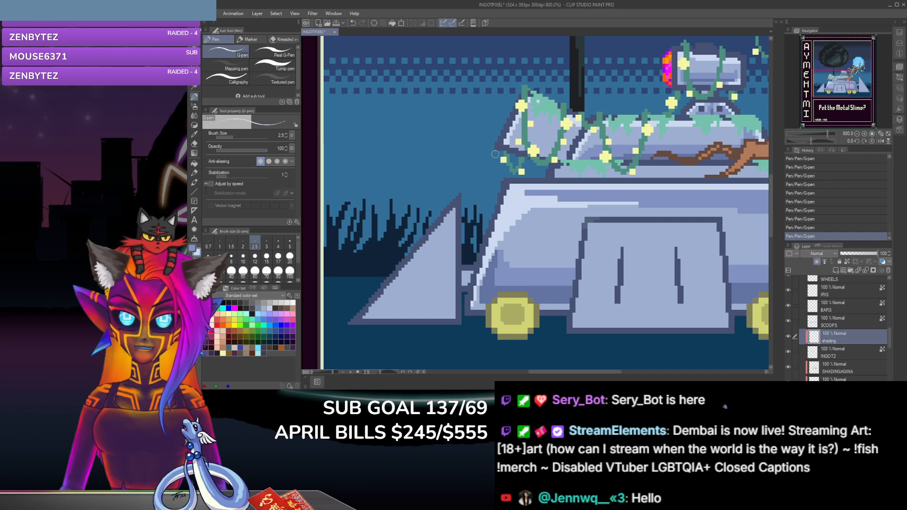
{"action": "left_click", "coordinate": [194, 134]}
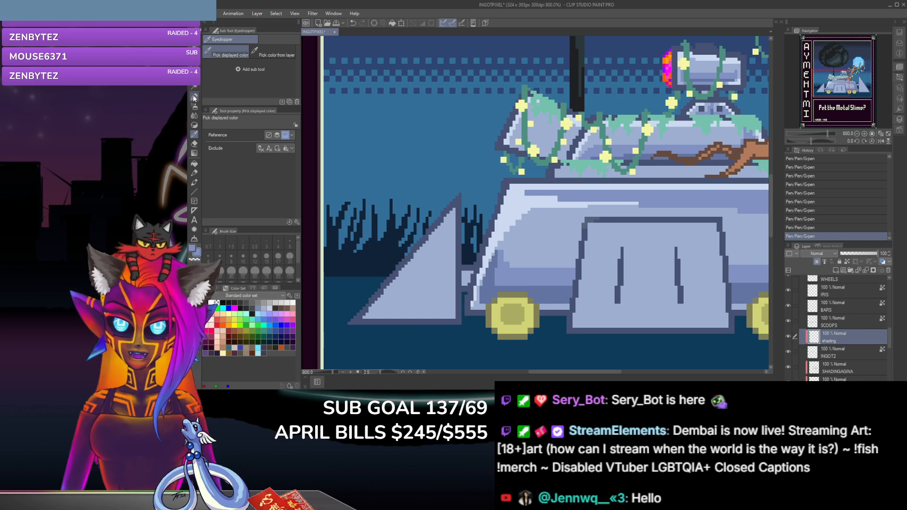
{"action": "key", "text": "p"}
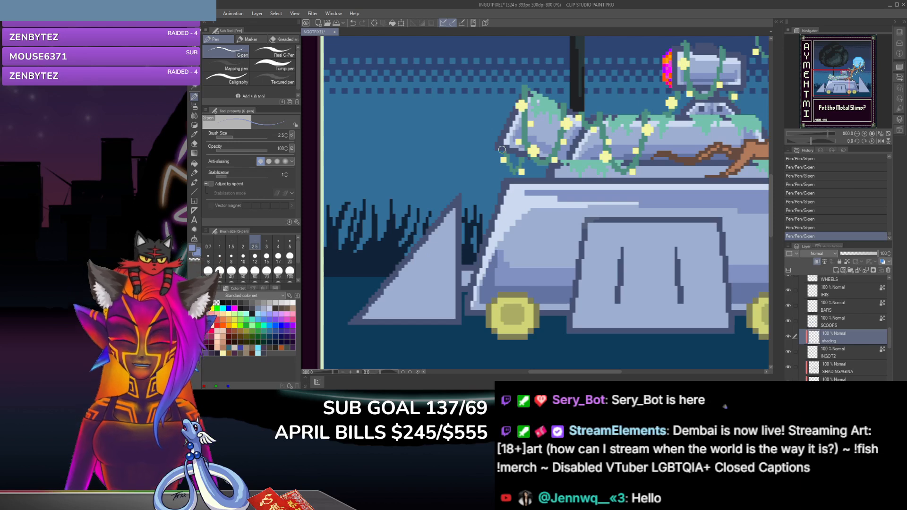
Step: Undo the last G-pen stroke, sample a blue-grey tone and dab shading along the lower edge of the slanted block
{"action": "key", "text": "ctrl+z"}
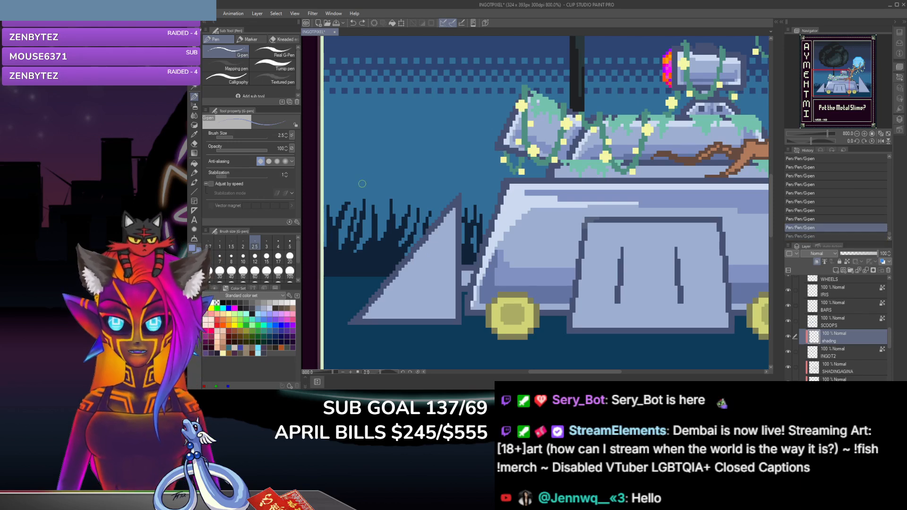
{"action": "left_click", "coordinate": [194, 136]}
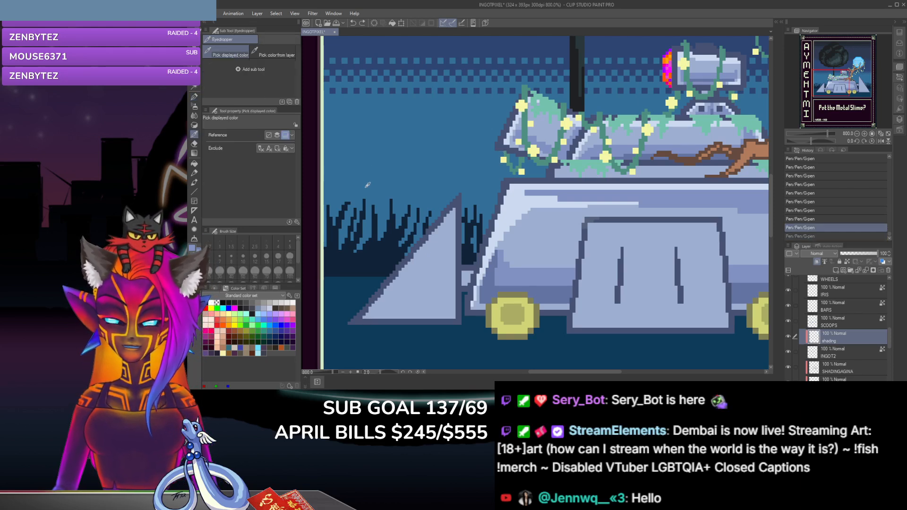
{"action": "left_click", "coordinate": [197, 96]}
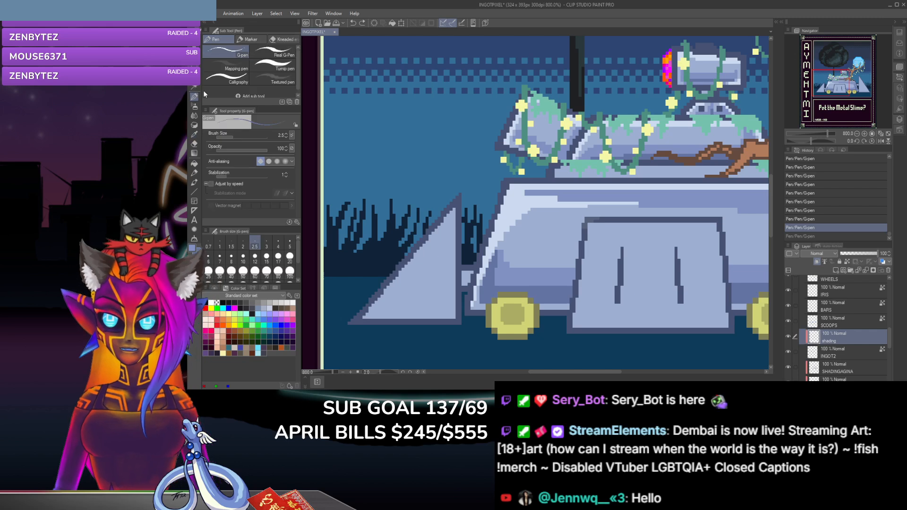
{"action": "left_click", "coordinate": [542, 153]}
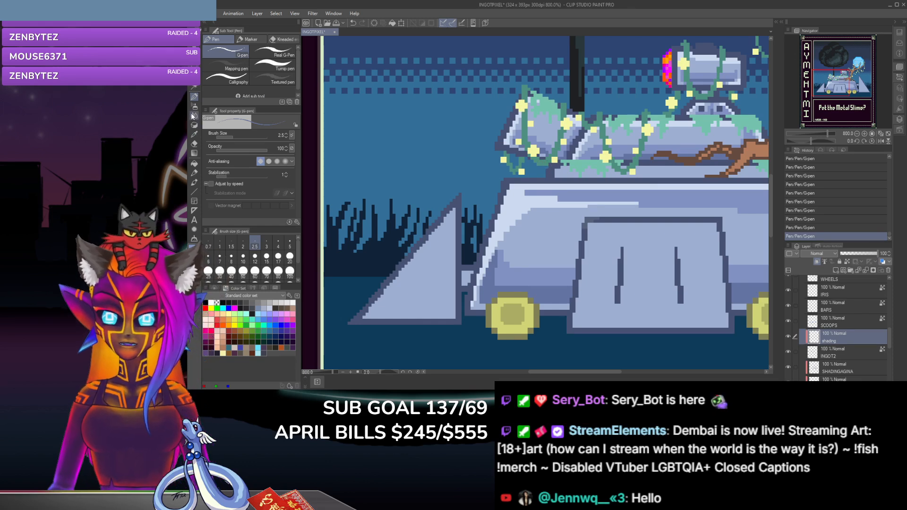
Step: Sample further tones from the slanted block left of the mossy block and touch up its shading with the G-pen
{"action": "left_click", "coordinate": [194, 135]}
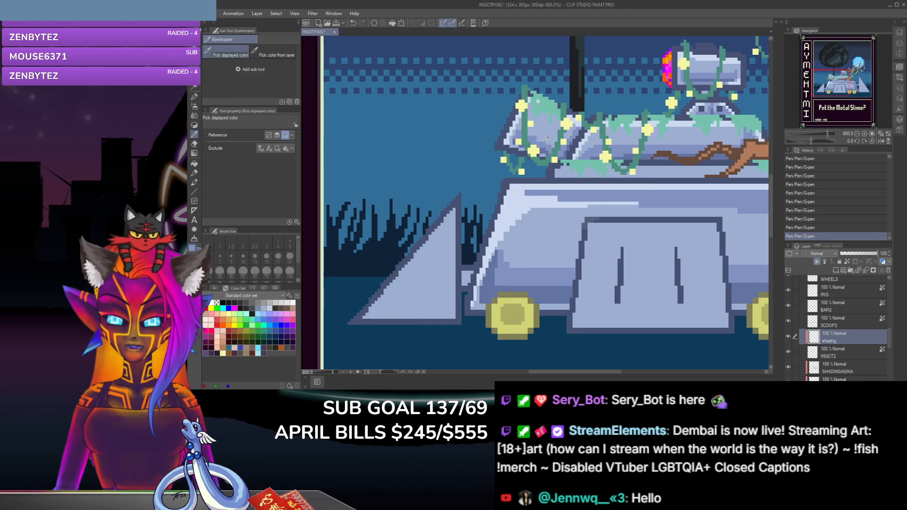
{"action": "left_click", "coordinate": [193, 96]}
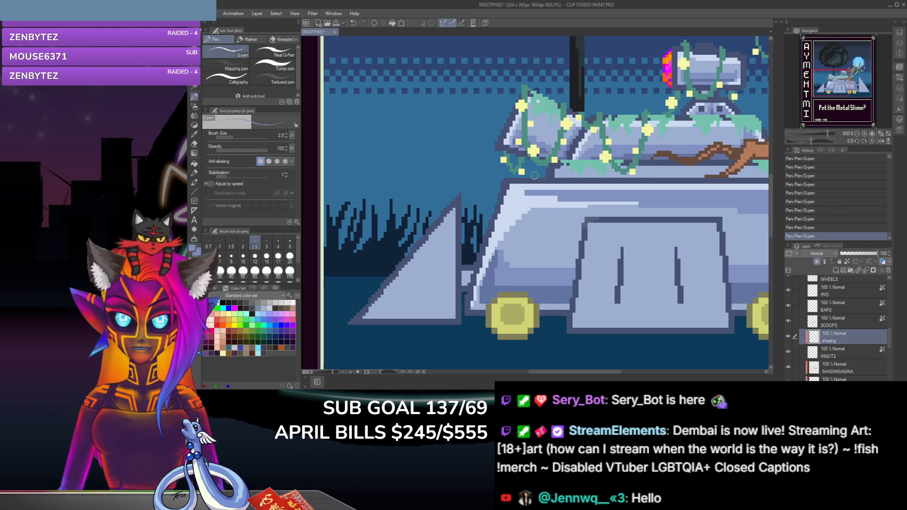
{"action": "left_click", "coordinate": [194, 143]}
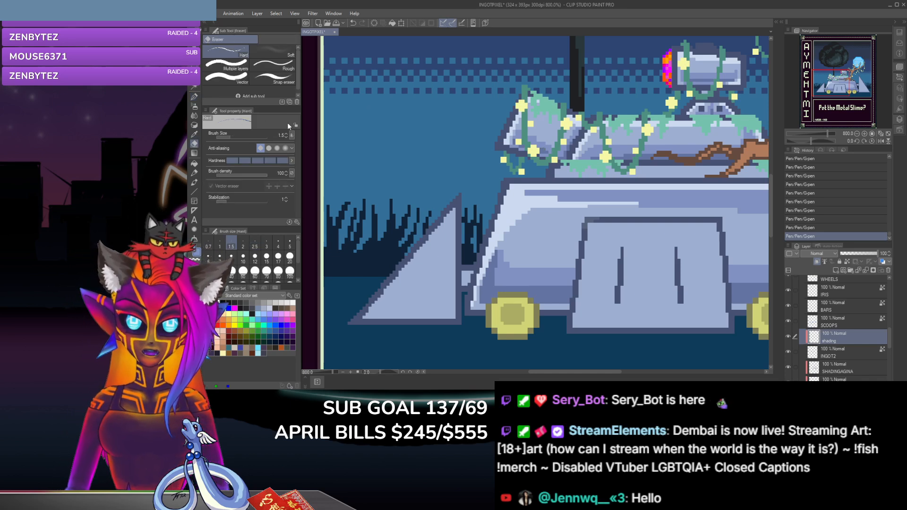
{"action": "left_click", "coordinate": [195, 134]}
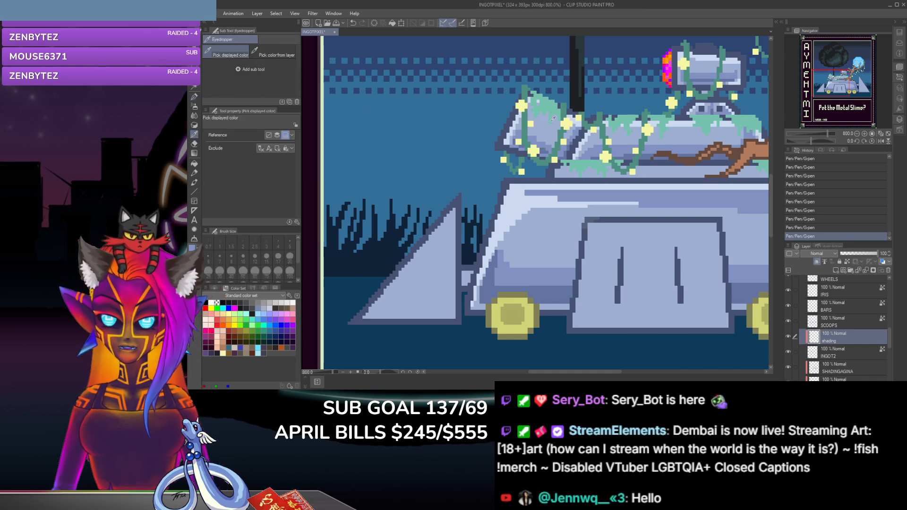
{"action": "left_click", "coordinate": [194, 97]}
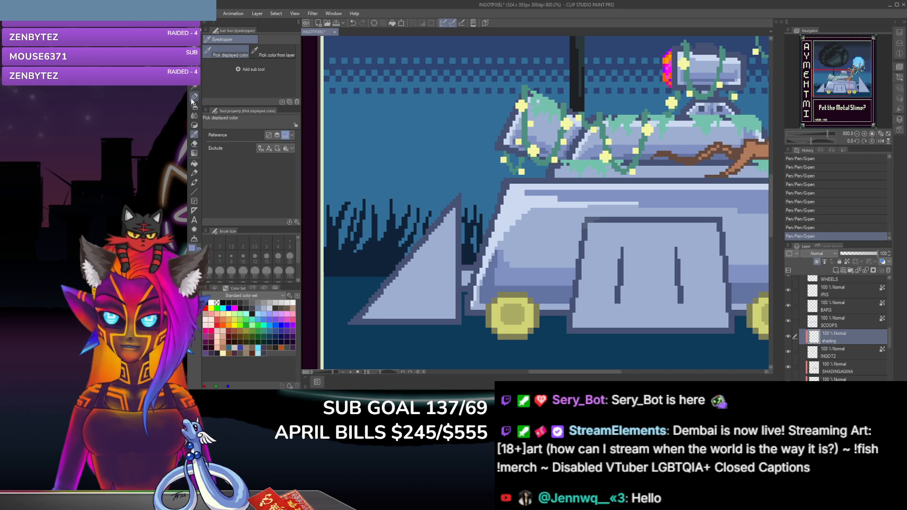
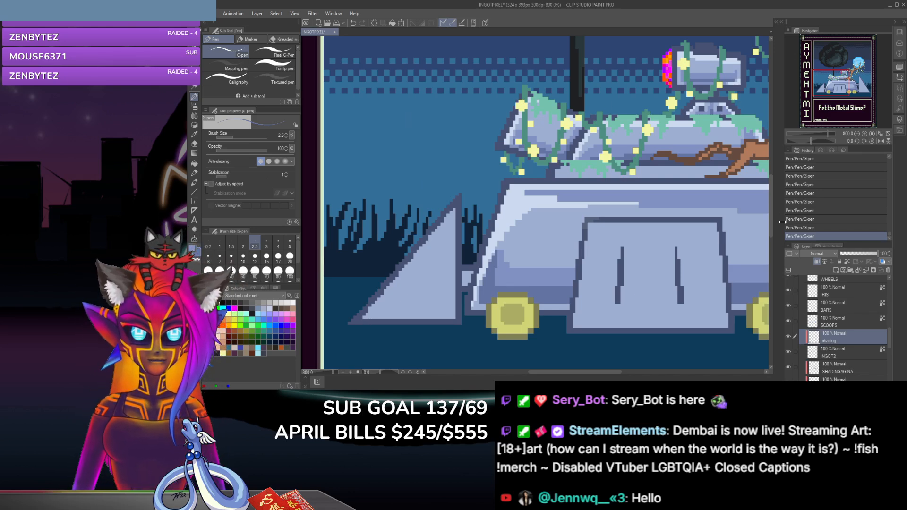
Step: Select the SCOOPS layer, sample a light highlight tone and paint it along the slanted edge of the left triangular scoop with the G-pen
{"action": "left_click_drag", "start_coordinate": [770, 208], "coordinate": [772, 227]}
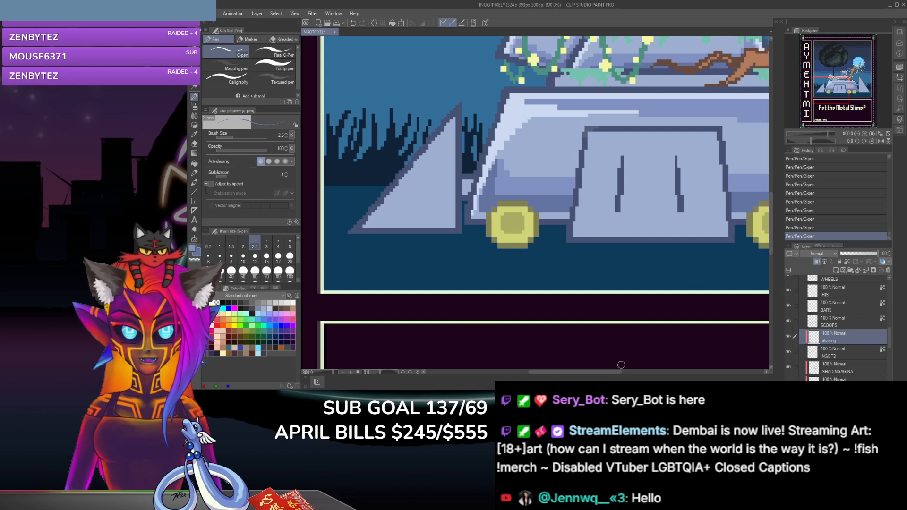
{"action": "left_click_drag", "start_coordinate": [593, 369], "coordinate": [572, 371]}
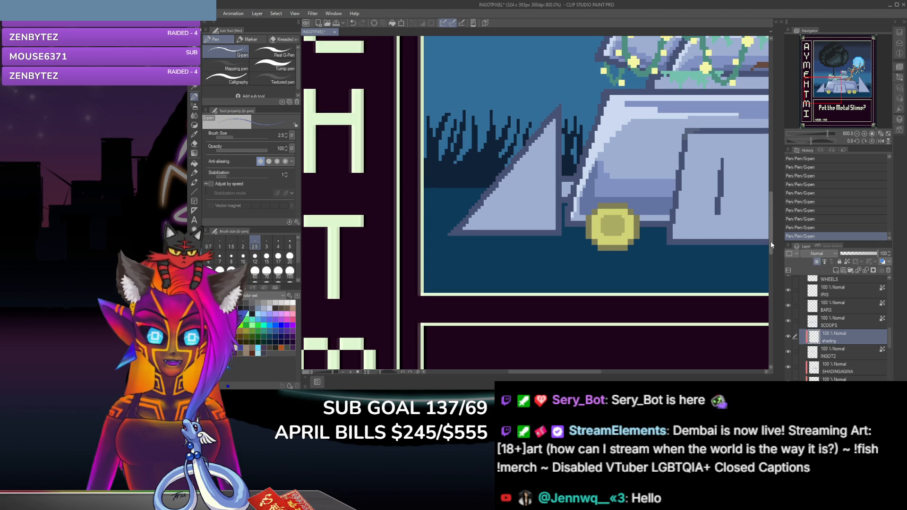
{"action": "scroll", "coordinate": [770, 241], "scroll_direction": "up", "scroll_amount": 3}
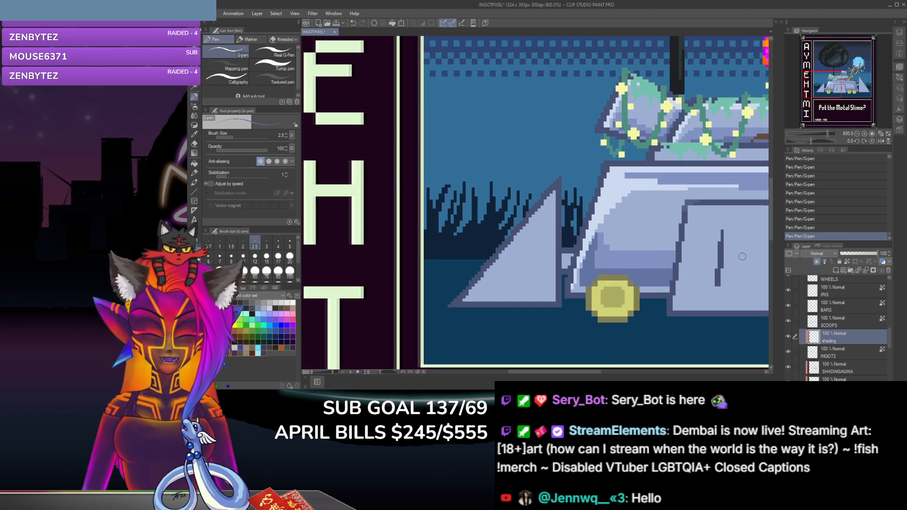
{"action": "left_click", "coordinate": [865, 326]}
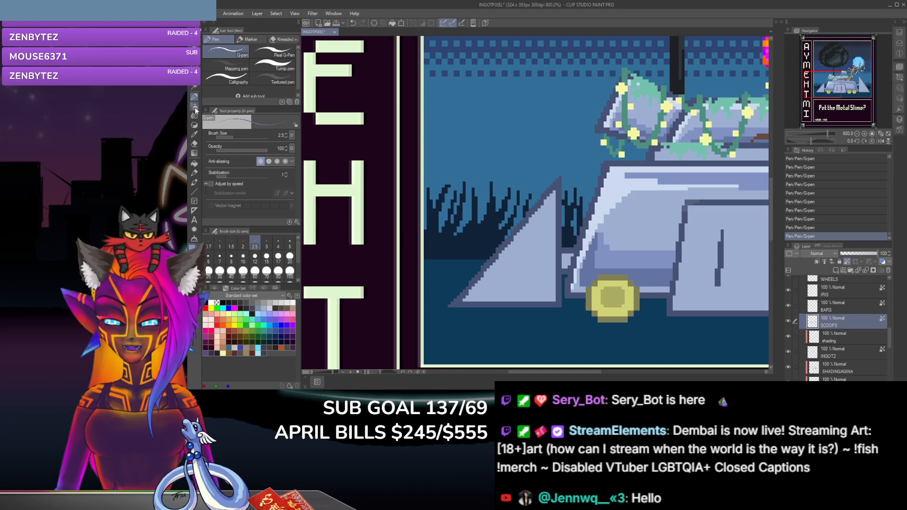
{"action": "left_click", "coordinate": [194, 134]}
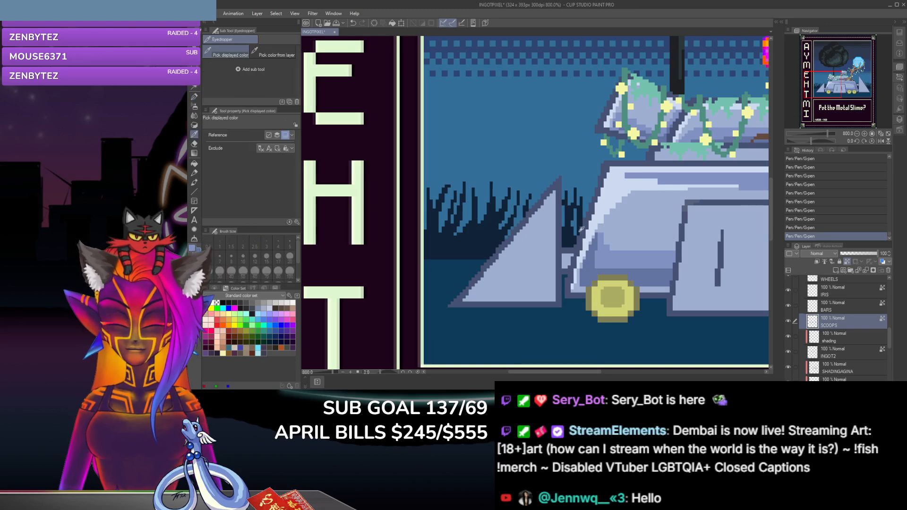
{"action": "key", "text": "p"}
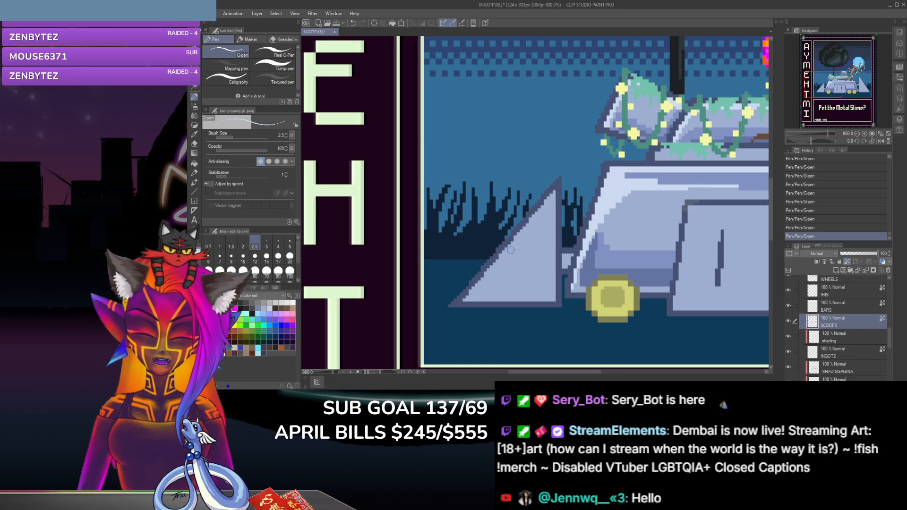
{"action": "mouse_move", "coordinate": [546, 201]}
{"action": "left_mouse_down"}
{"action": "mouse_move", "coordinate": [520, 235]}
{"action": "mouse_move", "coordinate": [544, 203]}
{"action": "mouse_move", "coordinate": [490, 267]}
{"action": "left_mouse_up"}
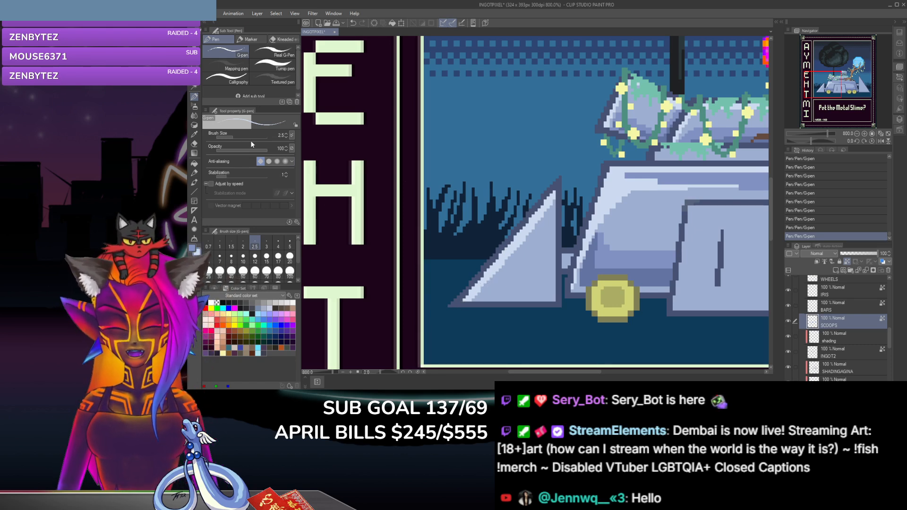
Step: Sample a mid blue tone and shade inside the left scoop's highlight and along its lower and vertical edges with the G-pen
{"action": "key", "text": "i"}
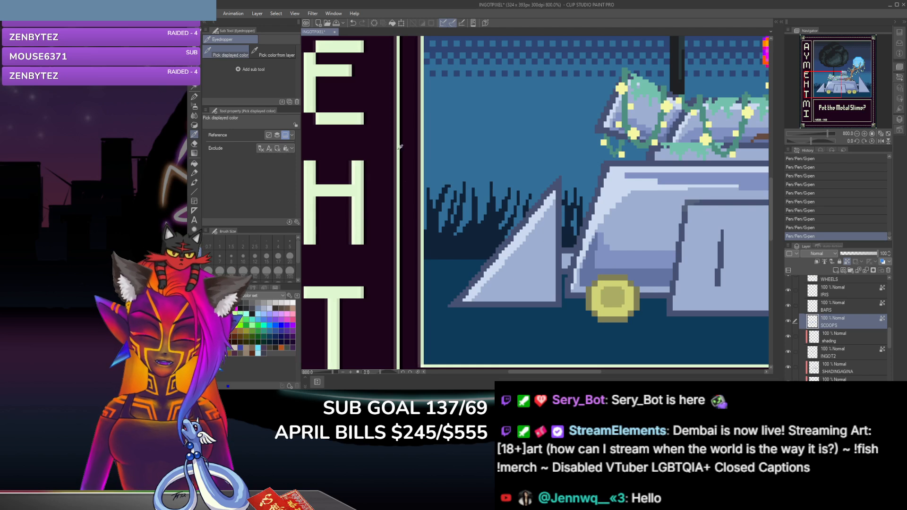
{"action": "key", "text": "p"}
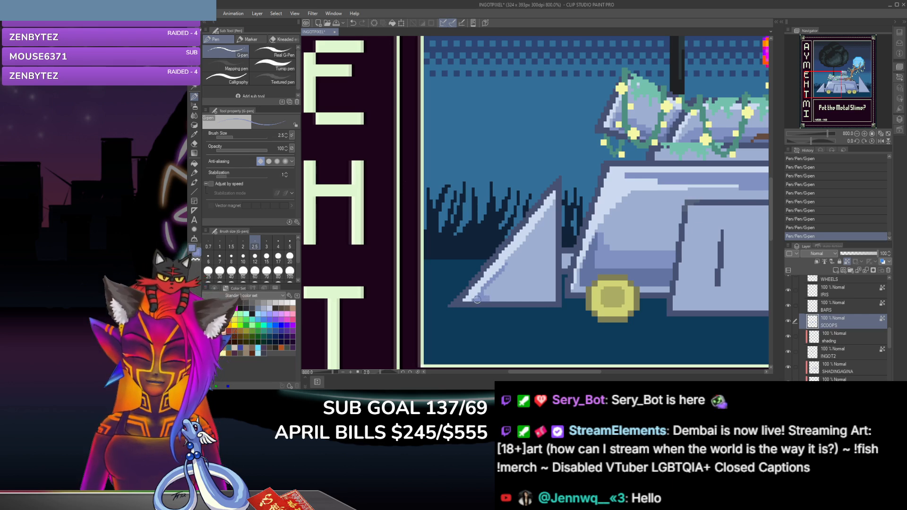
{"action": "key", "text": "ctrl+z"}
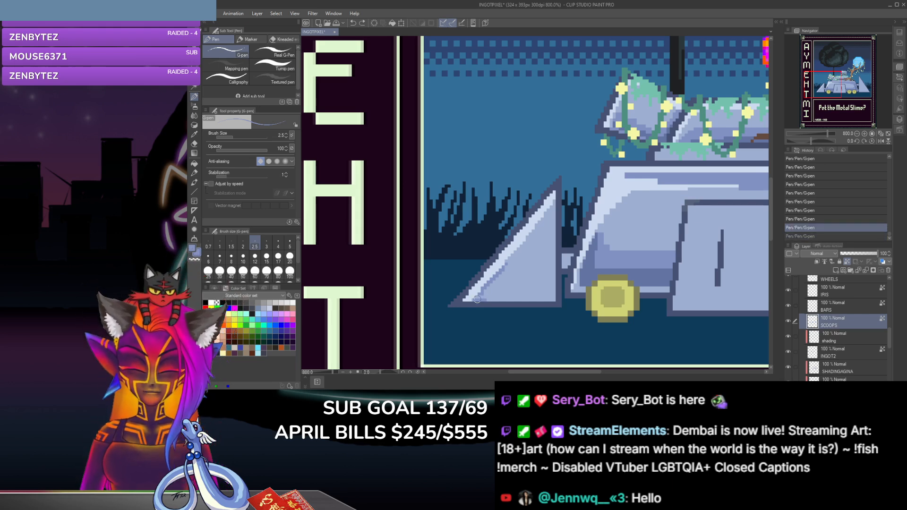
{"action": "key", "text": "ctrl+z"}
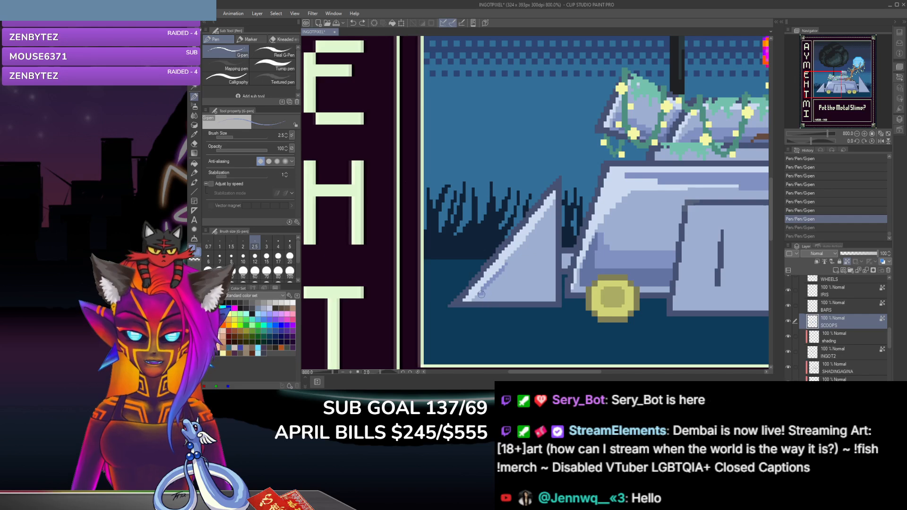
{"action": "key", "text": "ctrl+y"}
{"action": "key", "text": "ctrl+y"}
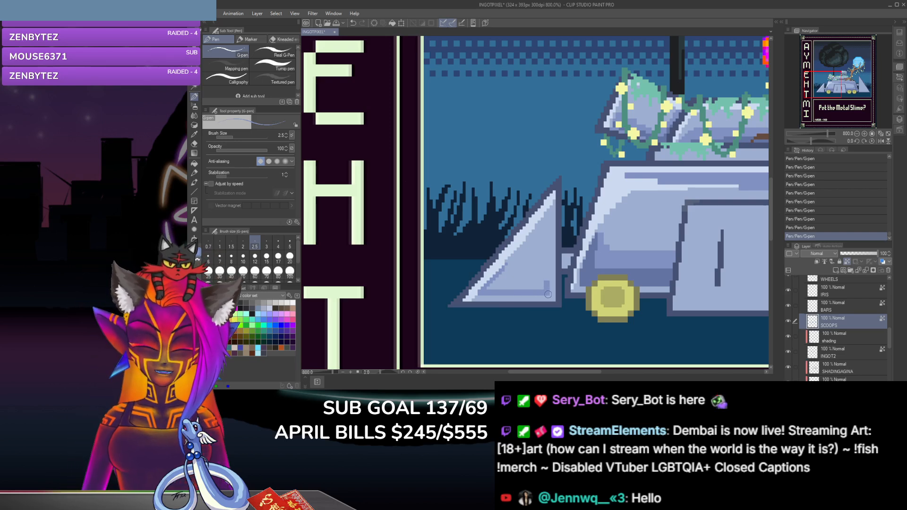
{"action": "left_click_drag", "start_coordinate": [547, 283], "coordinate": [547, 240]}
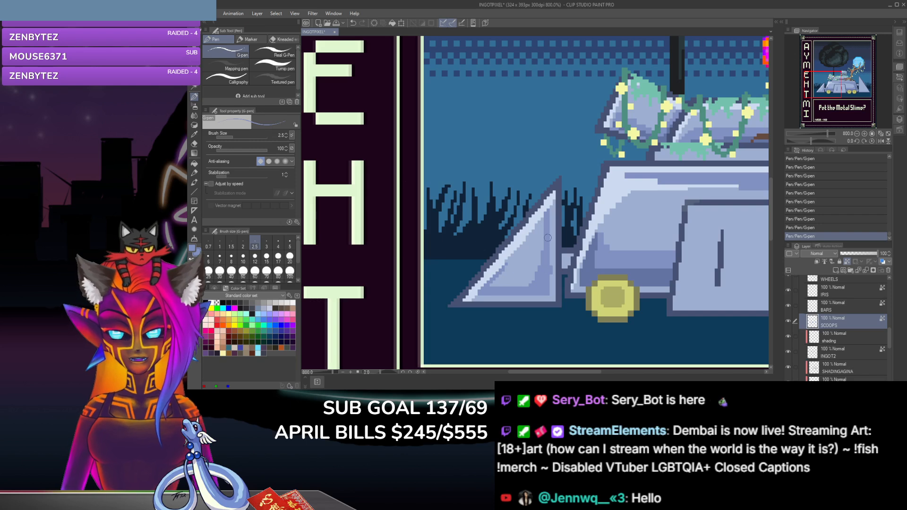
{"action": "left_click", "coordinate": [194, 143]}
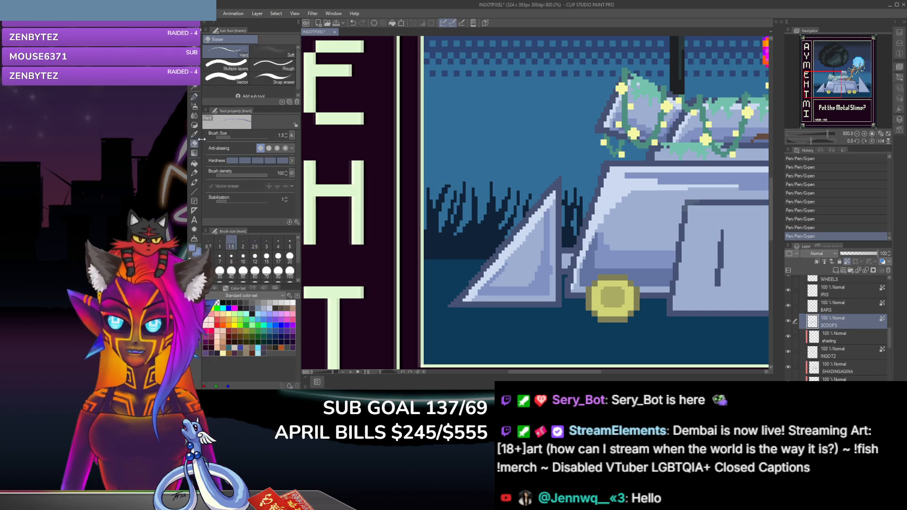
{"action": "left_click", "coordinate": [541, 223]}
{"action": "key", "text": "ctrl+z"}
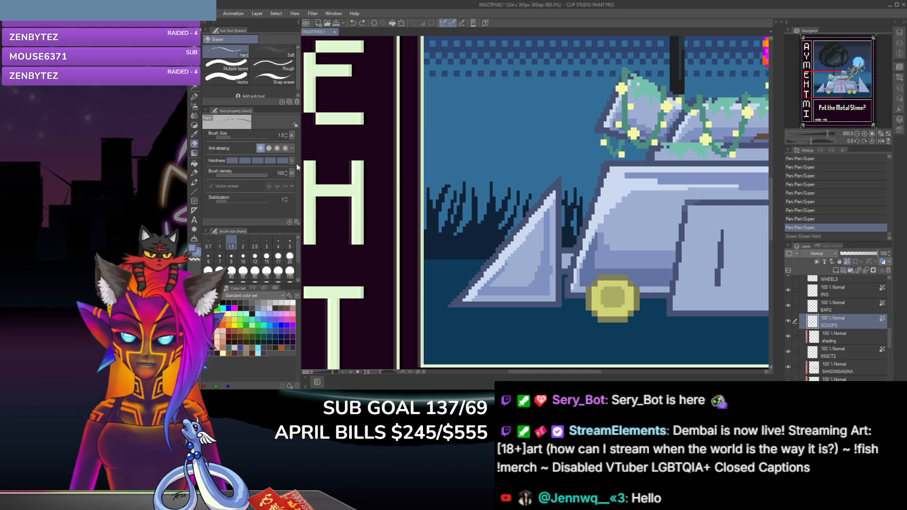
Step: Sample a blue-grey tone from the artwork and touch up the shading along the left scoop's vertical edge with the G-pen
{"action": "key", "text": "i"}
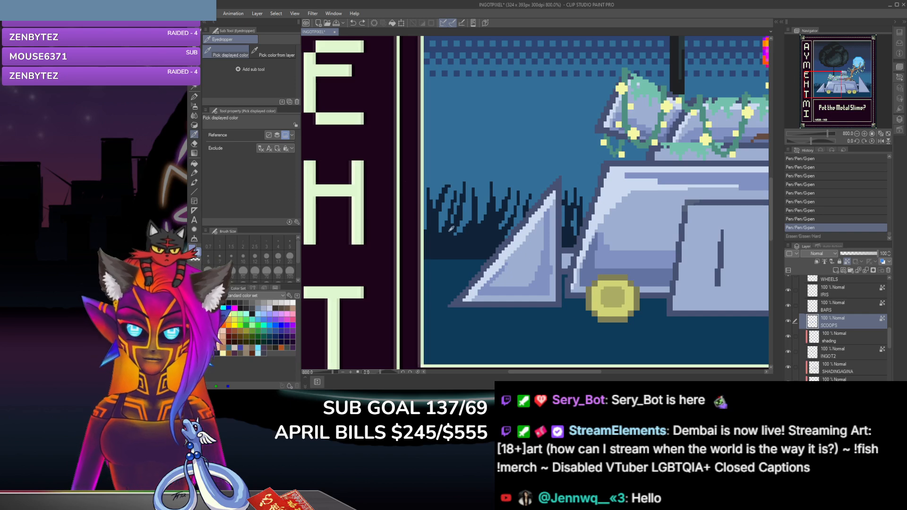
{"action": "left_click", "coordinate": [194, 96]}
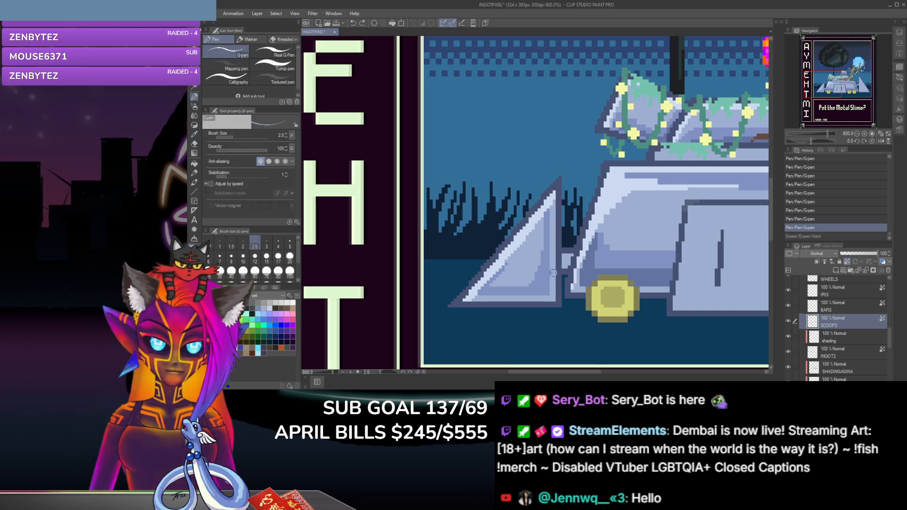
{"action": "left_click", "coordinate": [549, 258]}
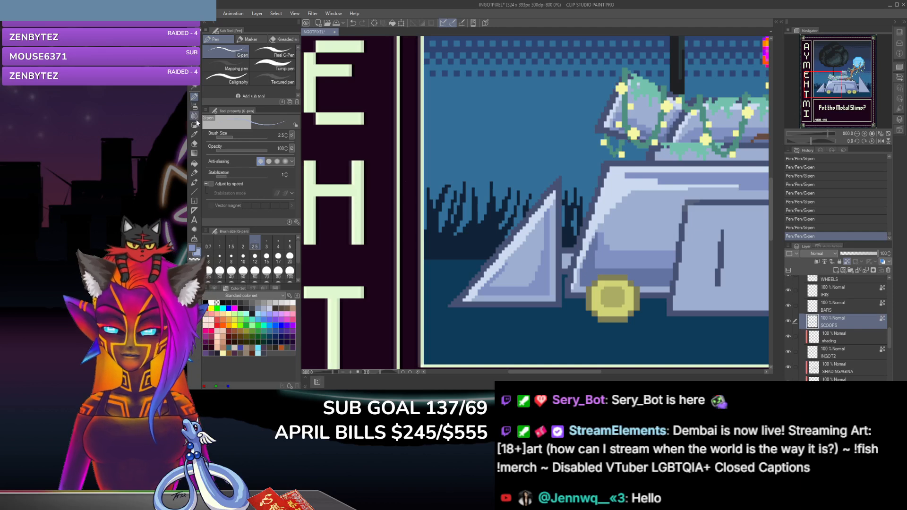
Step: Sample a darker blue tone and paint an inner shadow in the lower corner of the left scoop with the G-pen
{"action": "left_click", "coordinate": [194, 135]}
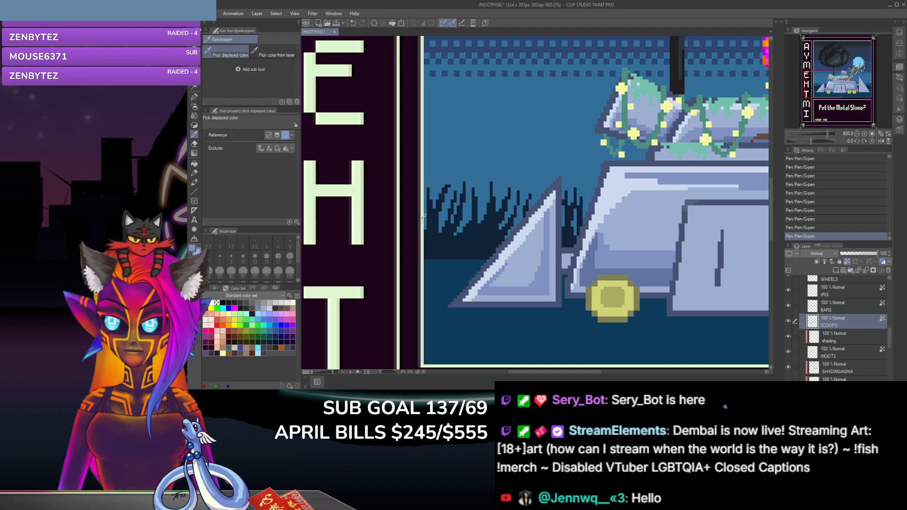
{"action": "left_click", "coordinate": [194, 96]}
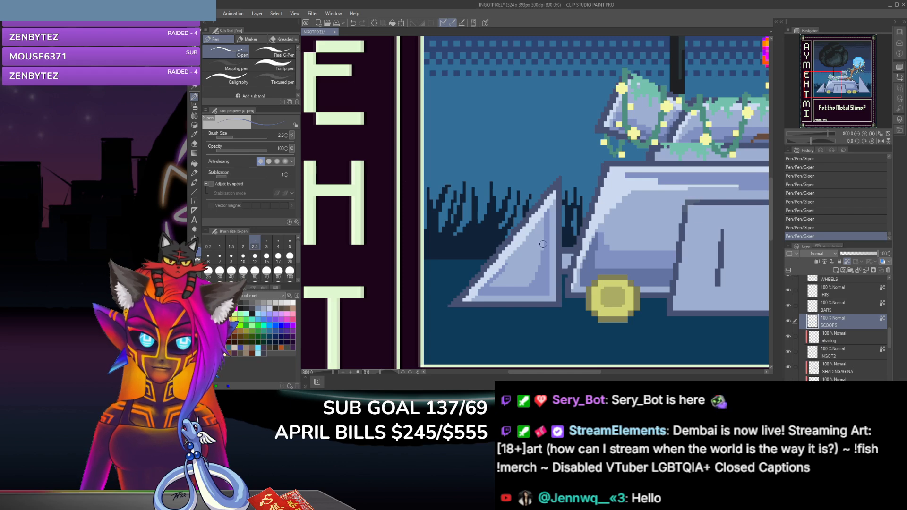
{"action": "mouse_move", "coordinate": [542, 249]}
{"action": "left_mouse_down"}
{"action": "mouse_move", "coordinate": [528, 286]}
{"action": "mouse_move", "coordinate": [545, 234]}
{"action": "mouse_move", "coordinate": [544, 249]}
{"action": "left_mouse_up"}
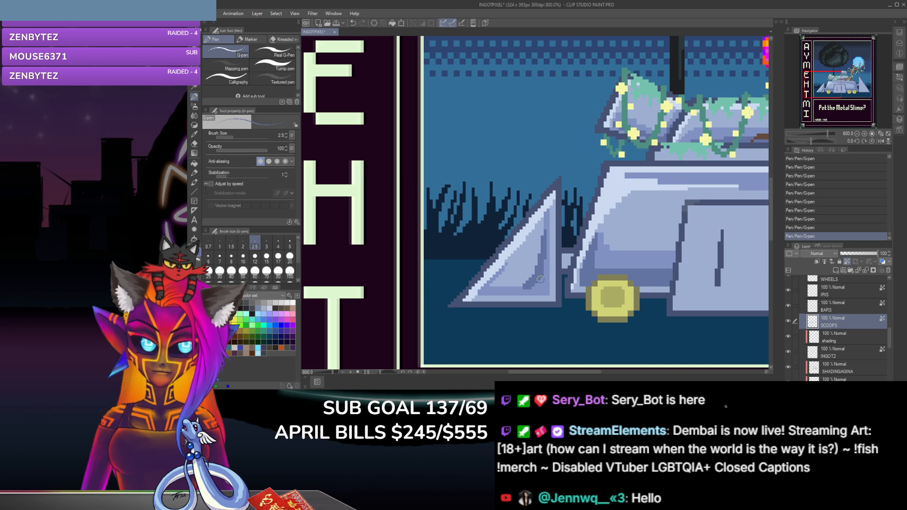
{"action": "left_click_drag", "start_coordinate": [537, 282], "coordinate": [514, 287]}
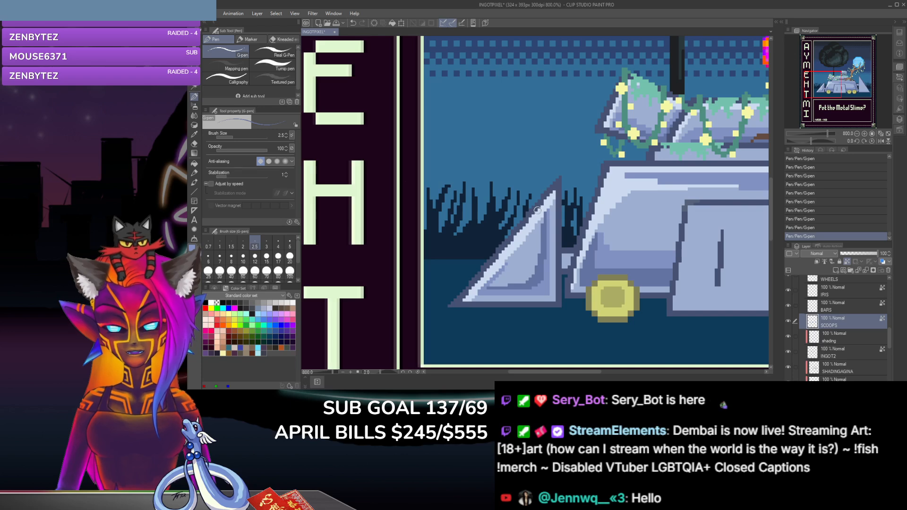
Step: Review the scoop's shading against the whole artwork and the rest of the vehicle
{"action": "scroll", "coordinate": [497, 270], "scroll_direction": "down", "scroll_amount": 6}
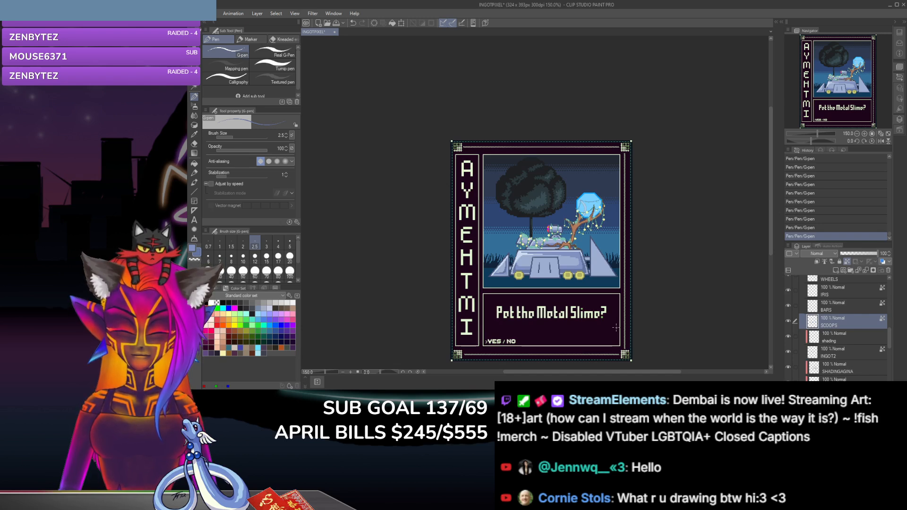
{"action": "scroll", "coordinate": [616, 327], "scroll_direction": "up", "scroll_amount": 1}
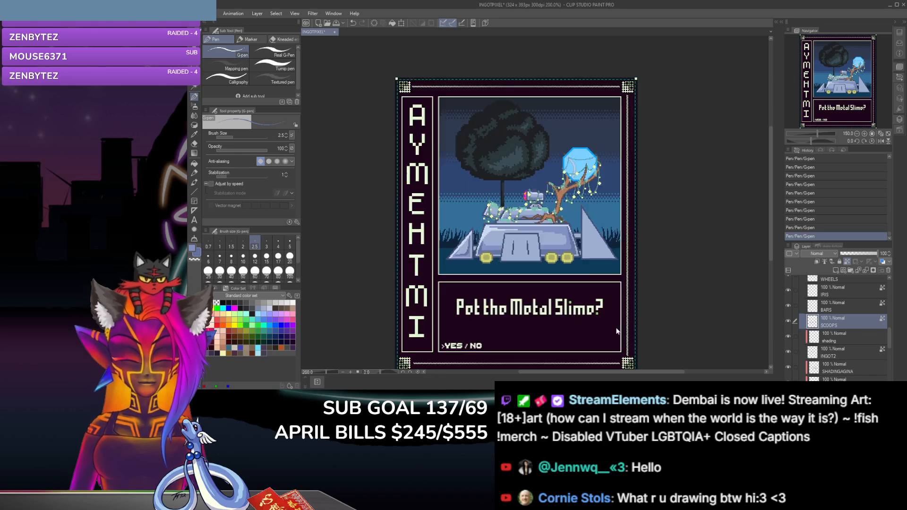
{"action": "scroll", "coordinate": [616, 328], "scroll_direction": "up", "scroll_amount": 2}
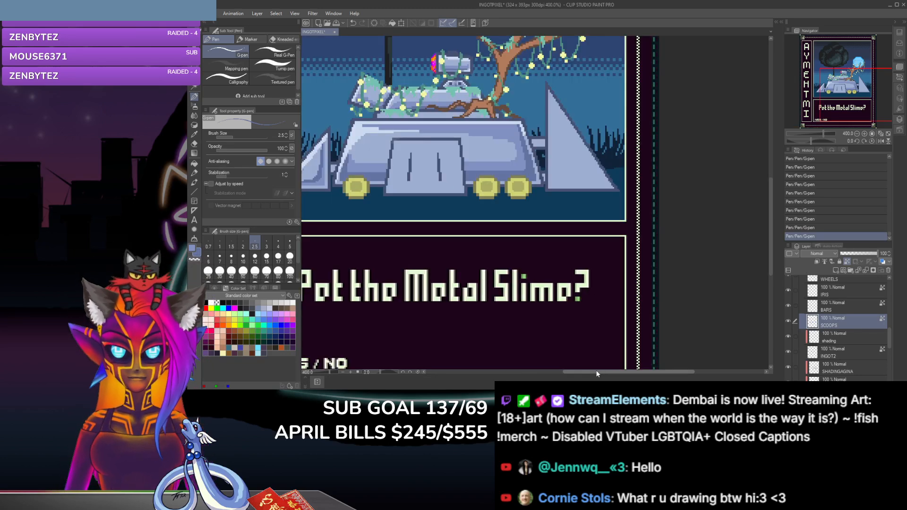
{"action": "left_click_drag", "start_coordinate": [596, 371], "coordinate": [520, 371]}
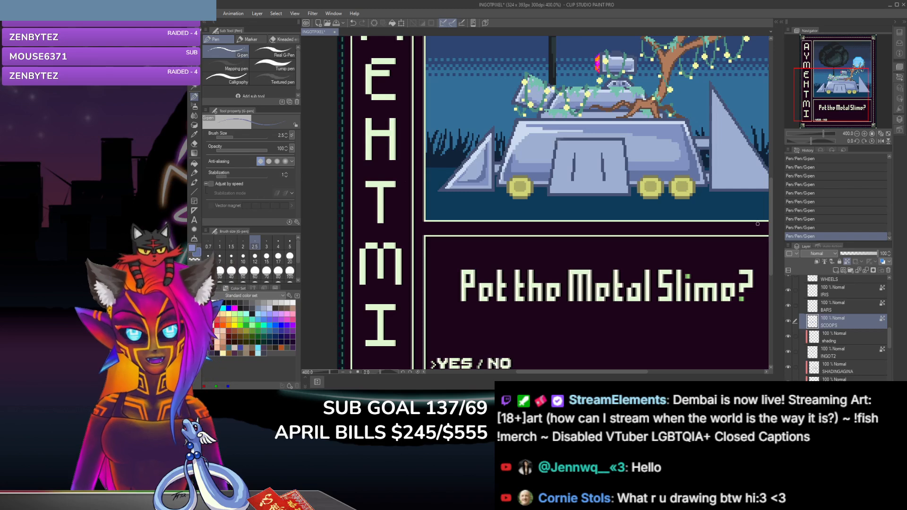
{"action": "scroll", "coordinate": [770, 239], "scroll_direction": "up", "scroll_amount": 3}
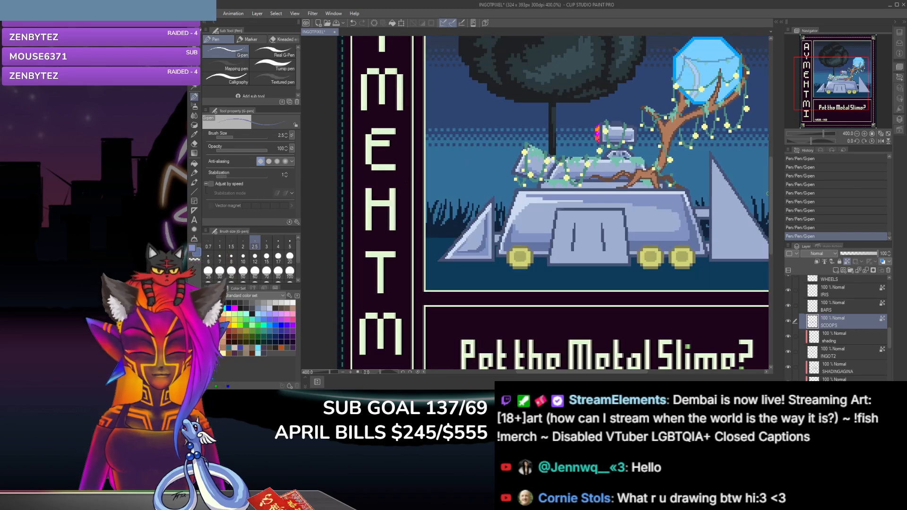
{"action": "scroll", "coordinate": [768, 193], "scroll_direction": "up", "scroll_amount": 2}
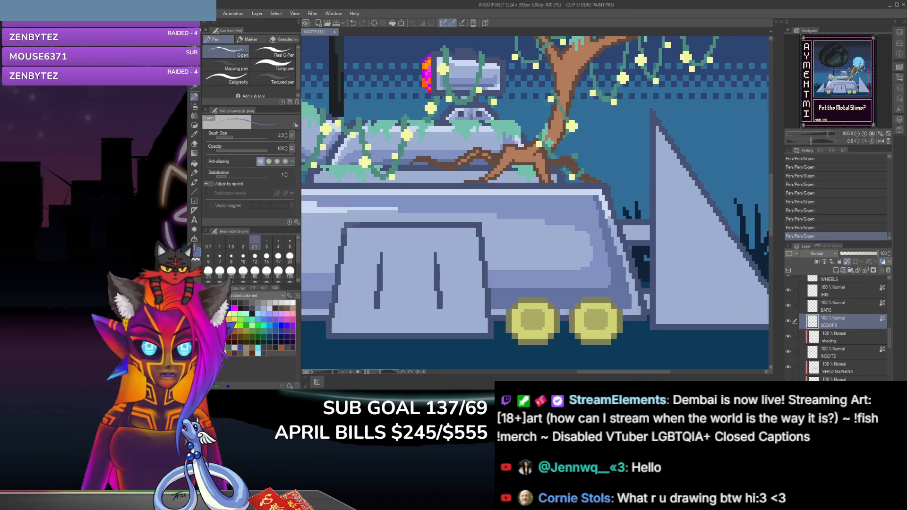
{"action": "left_click_drag", "start_coordinate": [633, 370], "coordinate": [566, 372]}
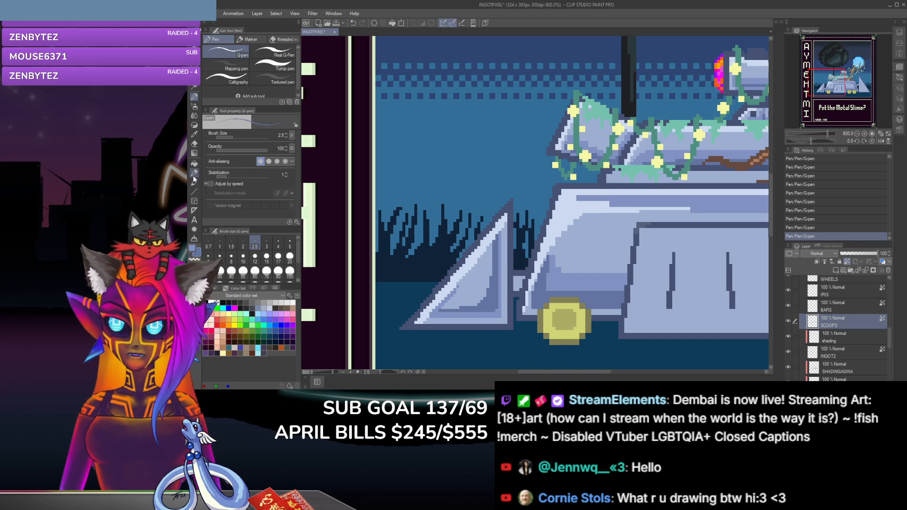
Step: Refine the left scoop's inner shading with sampled tones and the G-pen, cleaning up pixels with the hard eraser at size 1.5
{"action": "left_click", "coordinate": [194, 135]}
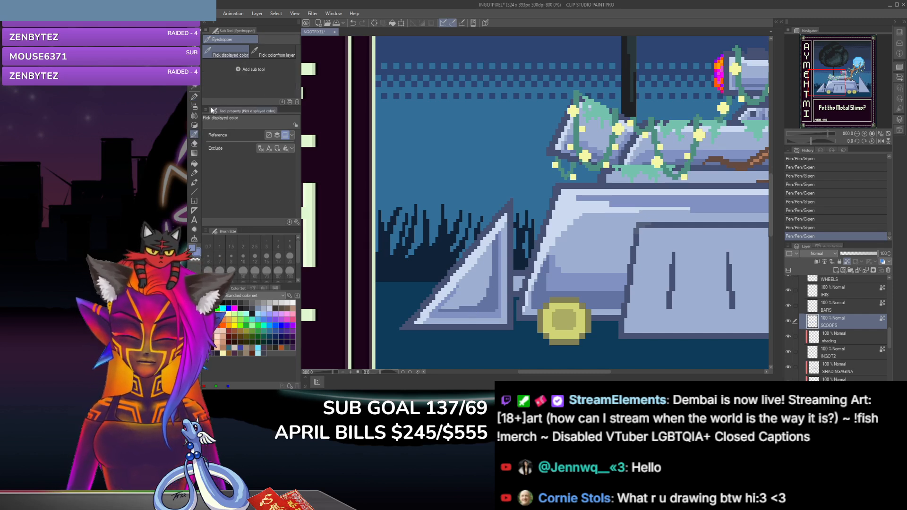
{"action": "key", "text": "p"}
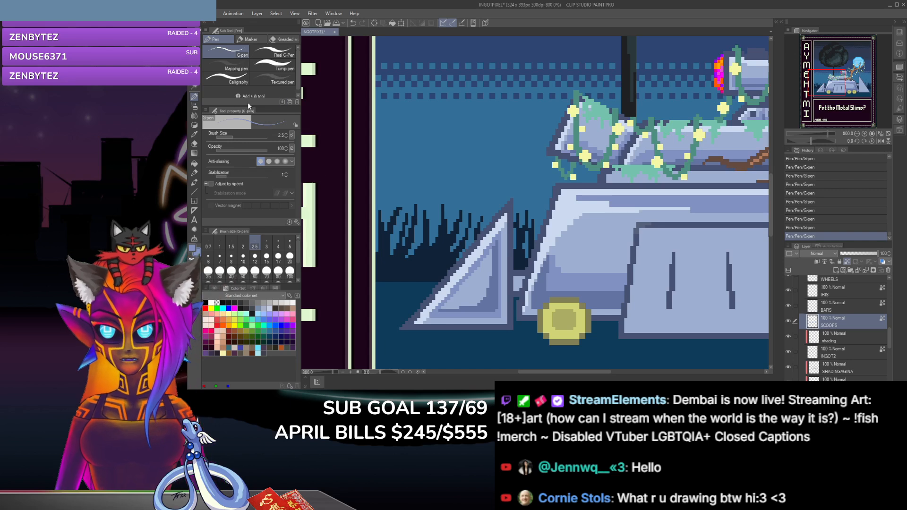
{"action": "left_click", "coordinate": [194, 144]}
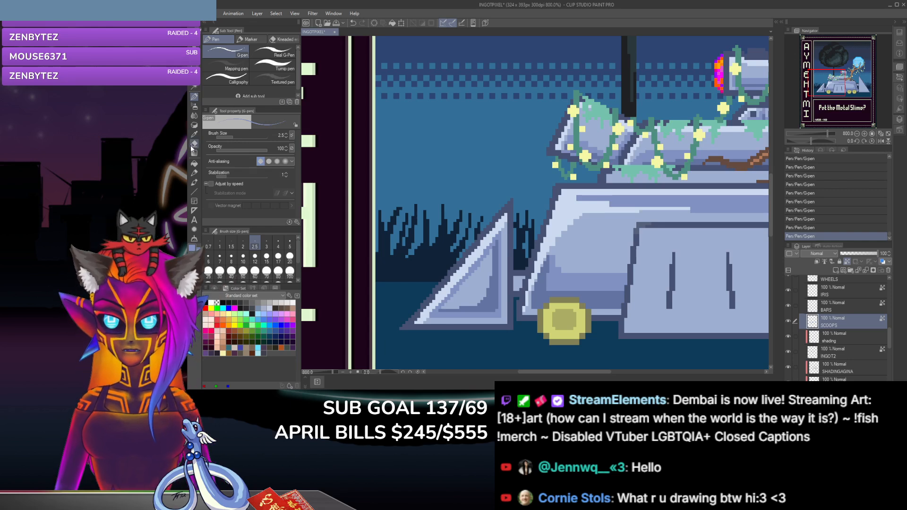
{"action": "left_click", "coordinate": [480, 262]}
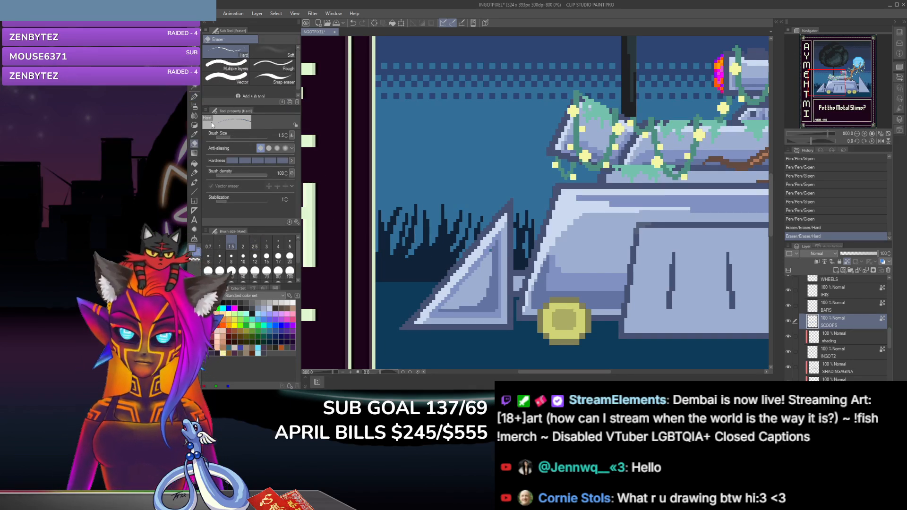
{"action": "key", "text": "i"}
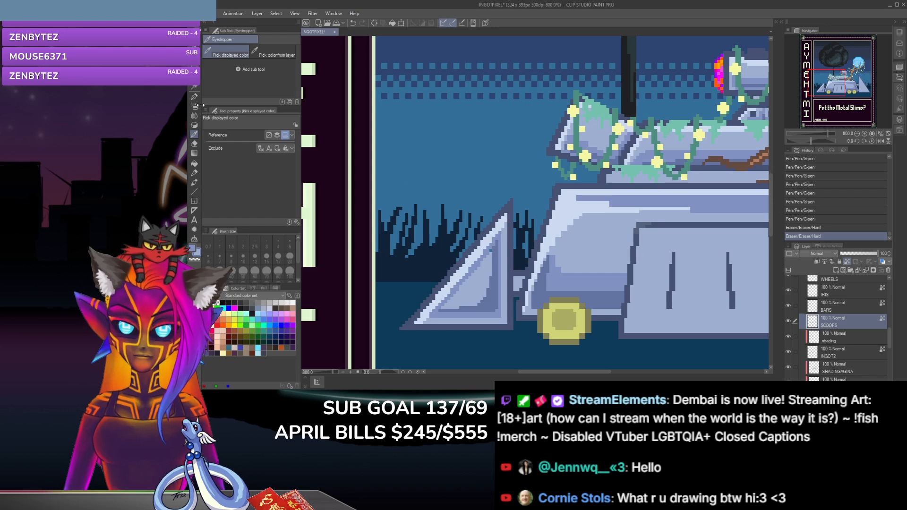
{"action": "key", "text": "p"}
{"action": "left_click", "coordinate": [489, 251]}
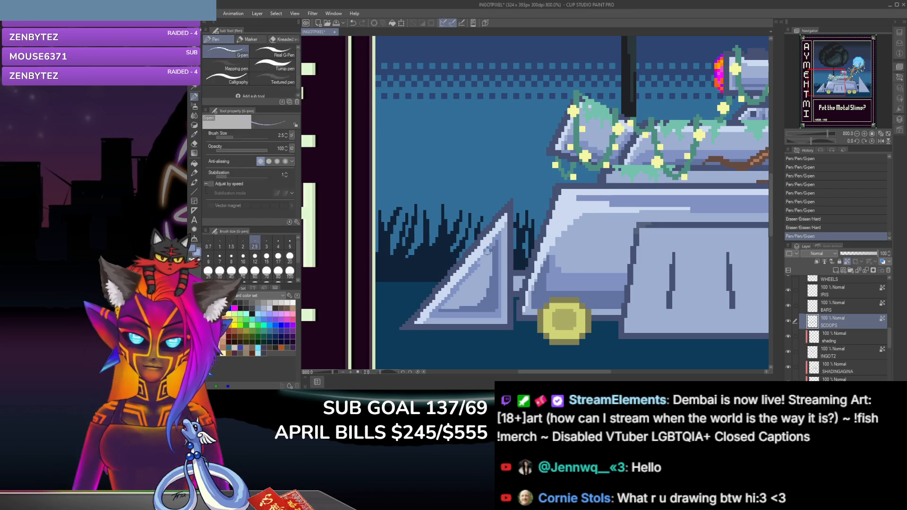
Step: Touch up the pixels along the inside of the left scoop's slanted highlight with the G-pen at size 2.5
{"action": "left_click", "coordinate": [467, 276]}
{"action": "left_click", "coordinate": [450, 299]}
{"action": "left_click", "coordinate": [453, 293]}
{"action": "left_click_drag", "start_coordinate": [467, 275], "coordinate": [447, 302]}
{"action": "left_click", "coordinate": [443, 303]}
{"action": "left_click", "coordinate": [441, 305]}
{"action": "left_click_drag", "start_coordinate": [483, 257], "coordinate": [466, 279]}
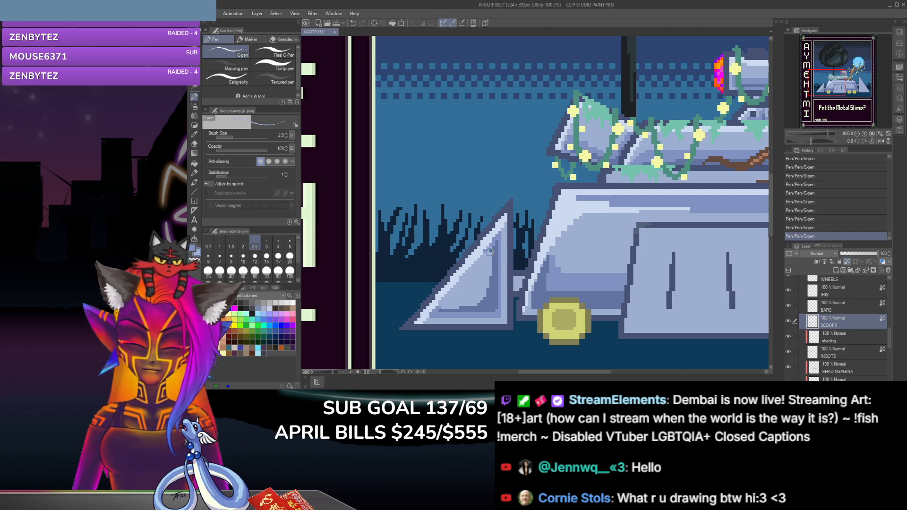
Step: Toggle the transparent pixel lock on the SCOOPS layer and smooth the tone along the left scoop's slanted highlight with the G-pen
{"action": "left_click", "coordinate": [847, 260]}
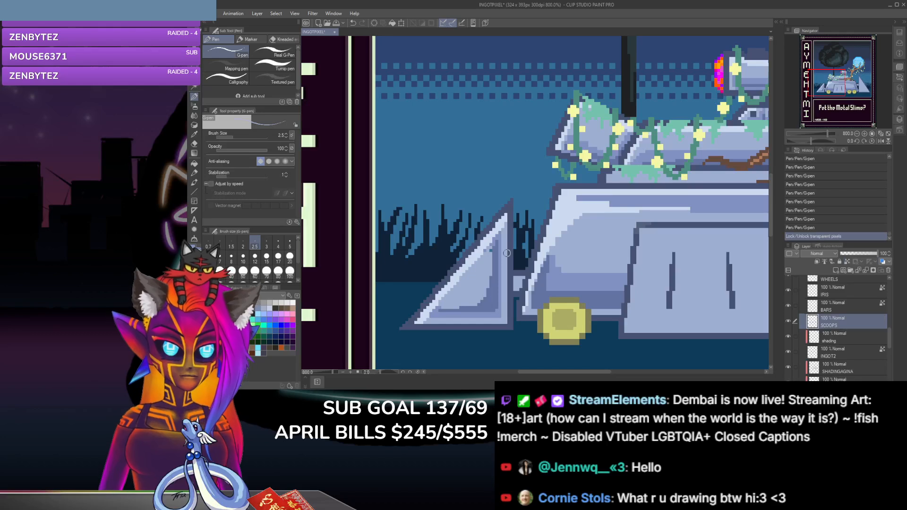
{"action": "left_click_drag", "start_coordinate": [473, 268], "coordinate": [486, 254]}
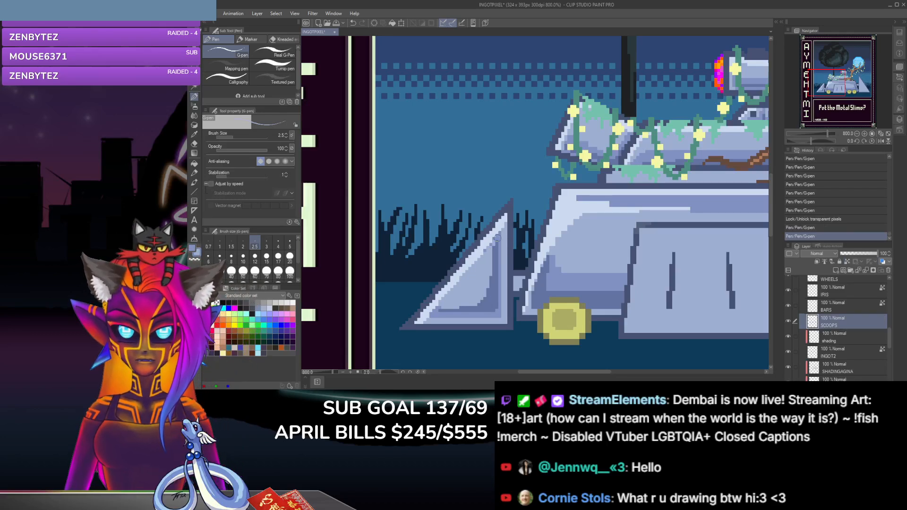
{"action": "left_click", "coordinate": [490, 247]}
{"action": "left_click", "coordinate": [496, 237]}
{"action": "left_click", "coordinate": [497, 236]}
{"action": "left_click", "coordinate": [496, 237]}
{"action": "left_click", "coordinate": [491, 247]}
{"action": "left_click", "coordinate": [473, 268]}
{"action": "left_click", "coordinate": [464, 282]}
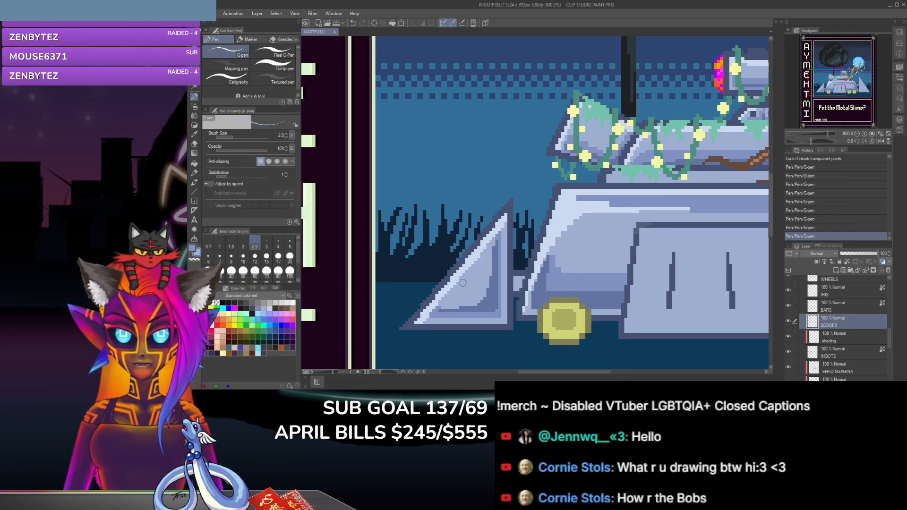
{"action": "left_click", "coordinate": [462, 281]}
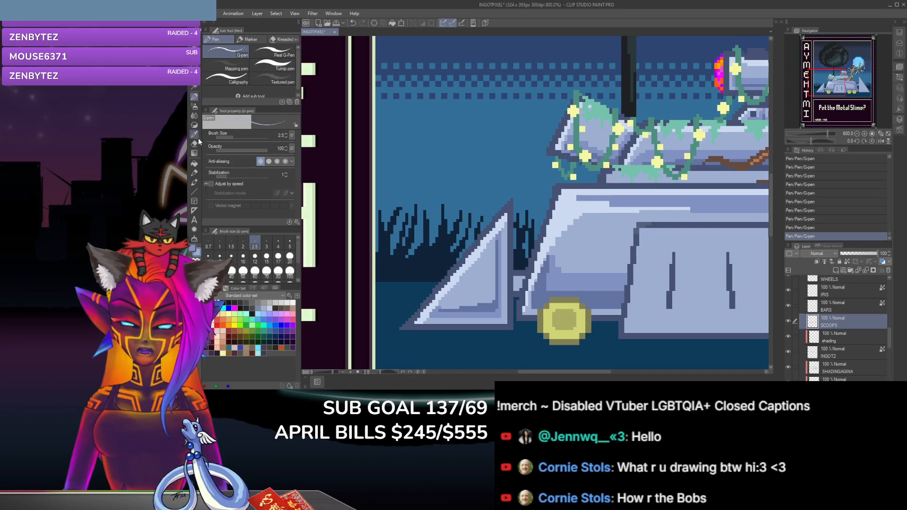
Step: Sample blue-grey tones from the artwork and soften the inner shadow beside the left scoop's vertical edge with the G-pen
{"action": "left_click", "coordinate": [194, 135]}
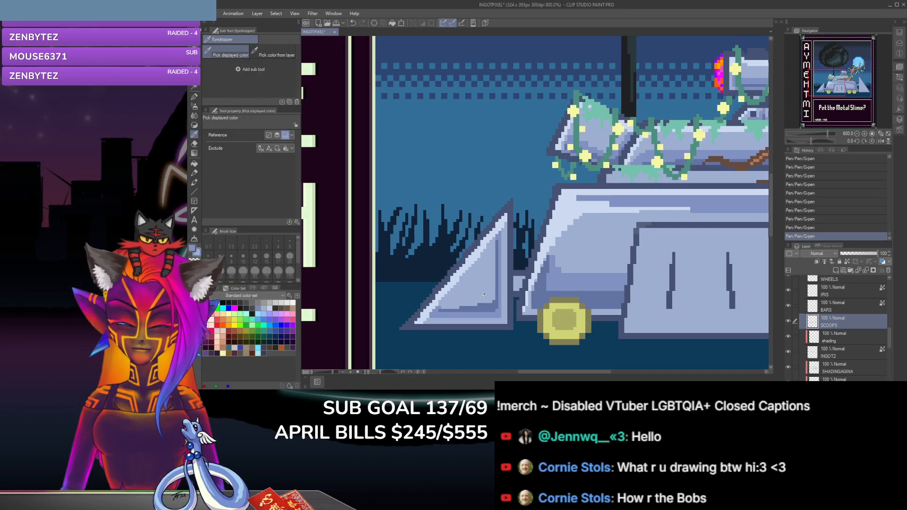
{"action": "left_click", "coordinate": [193, 96]}
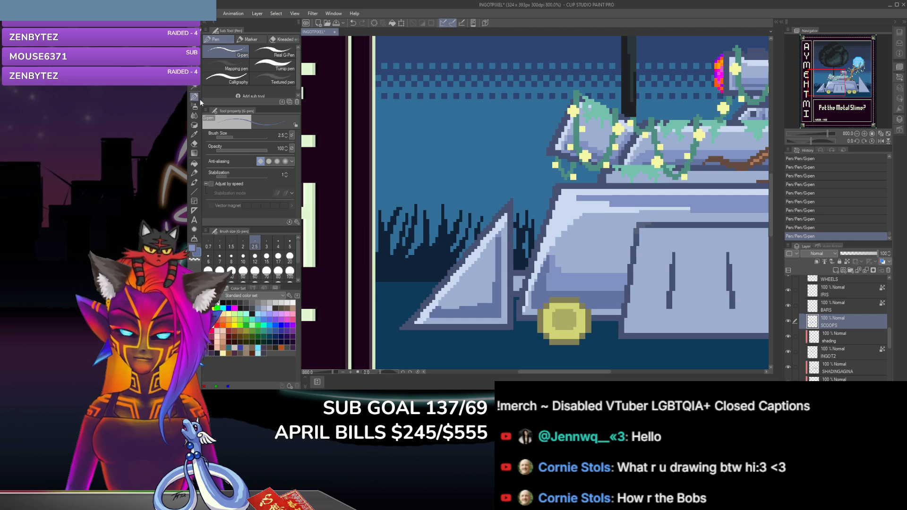
{"action": "key", "text": "i"}
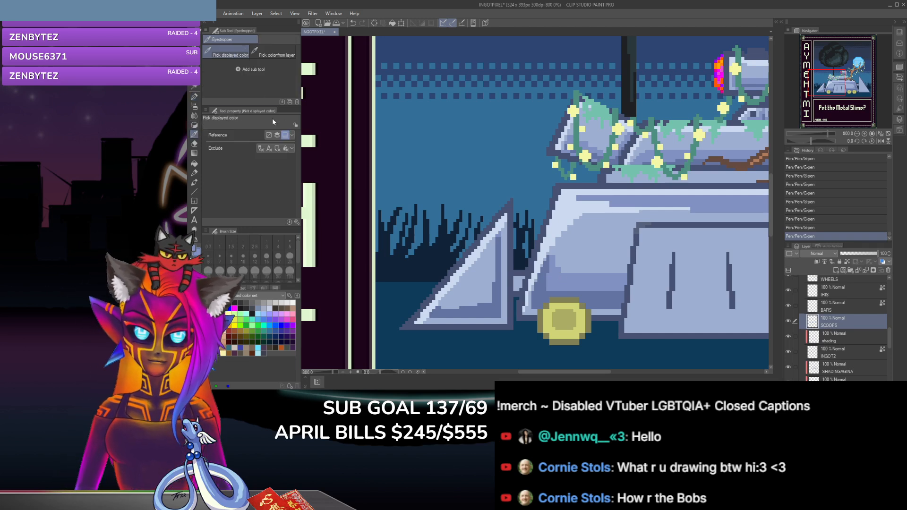
{"action": "key", "text": "p"}
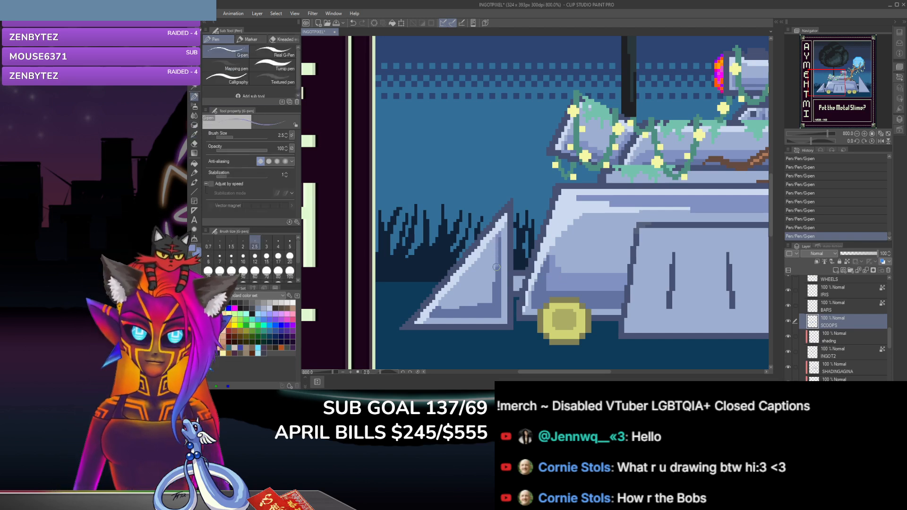
{"action": "left_click_drag", "start_coordinate": [496, 244], "coordinate": [492, 296]}
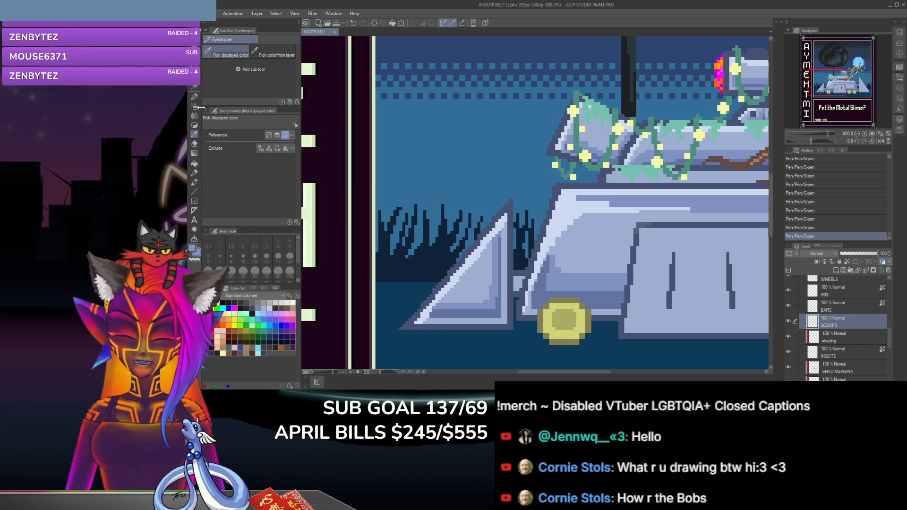
{"action": "key", "text": "p"}
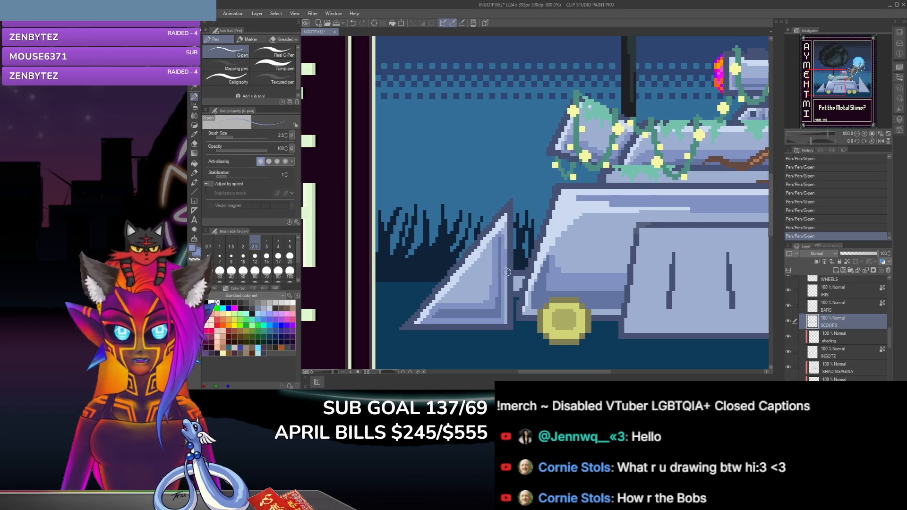
{"action": "left_click", "coordinate": [193, 135]}
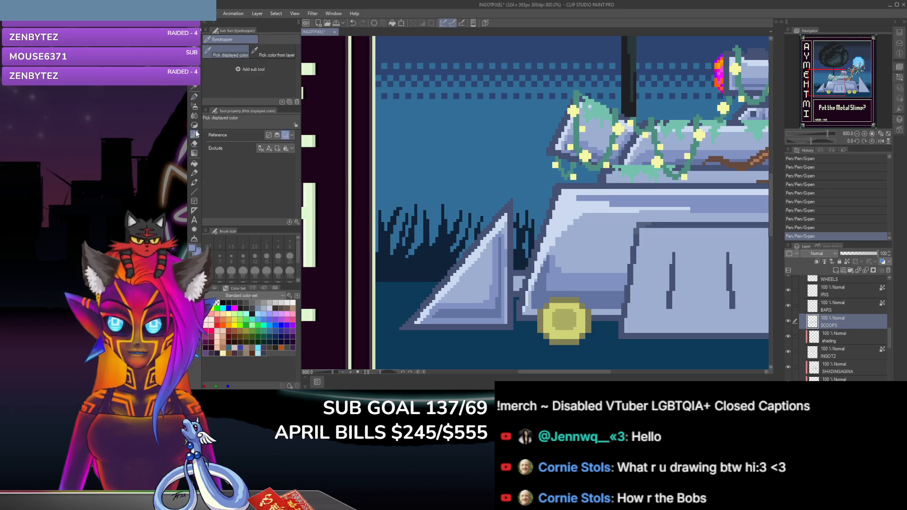
{"action": "left_click", "coordinate": [195, 96]}
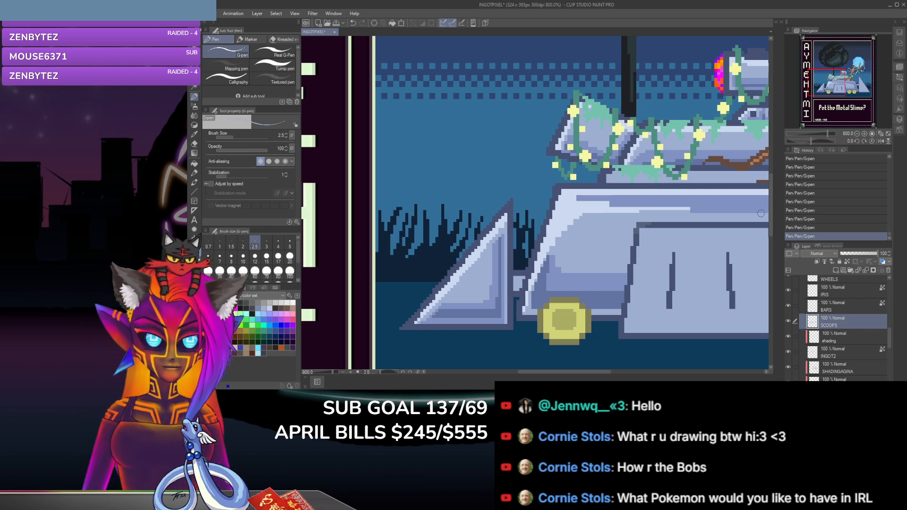
Step: Add a new raster layer above SCOOPS and clip it to the layer below for shading the vehicle's front panel
{"action": "scroll", "coordinate": [771, 206], "scroll_direction": "down", "scroll_amount": 2}
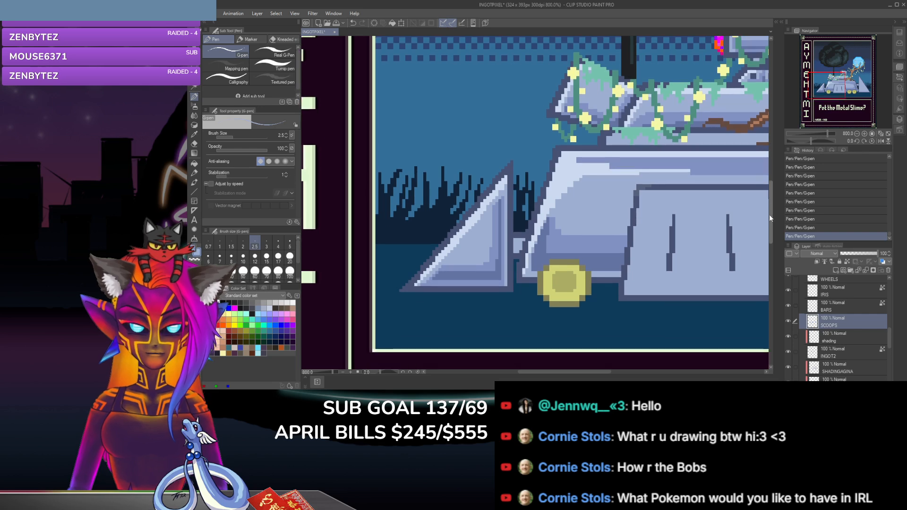
{"action": "left_click_drag", "start_coordinate": [586, 372], "coordinate": [626, 376]}
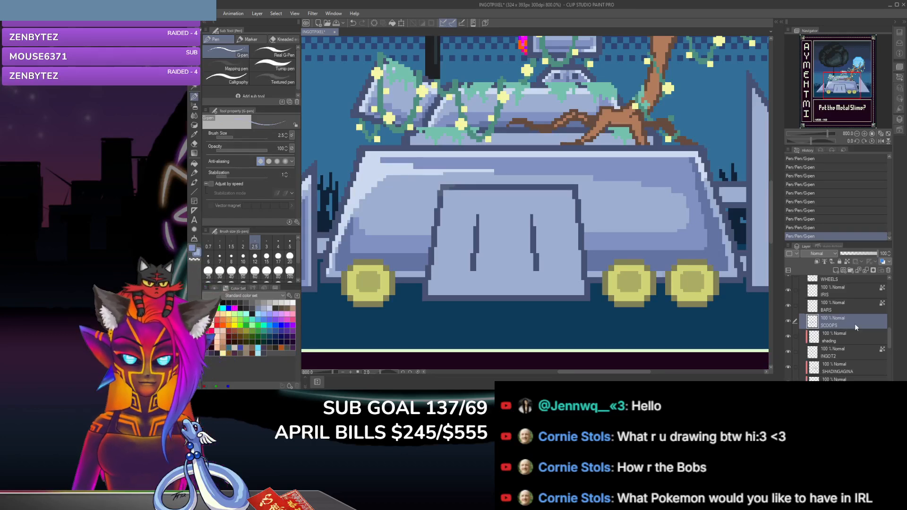
{"action": "key", "text": "ctrl+shift+n"}
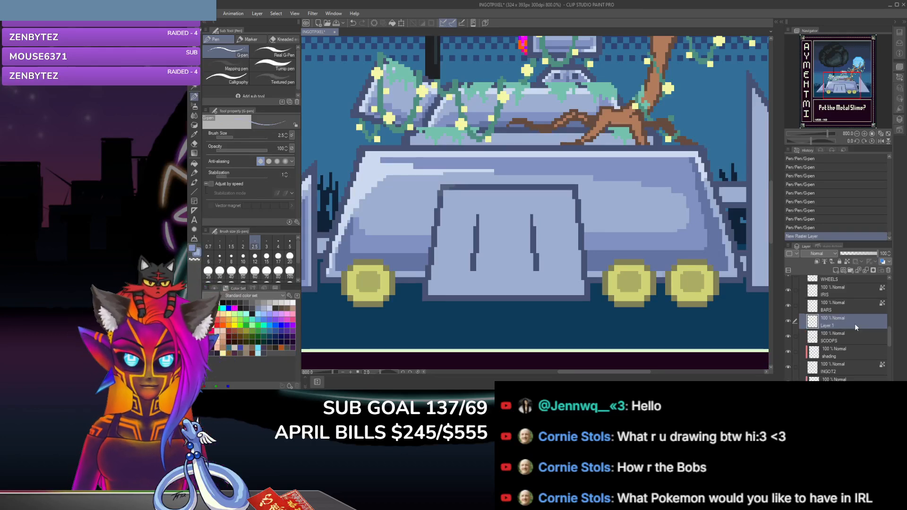
{"action": "left_click", "coordinate": [818, 261]}
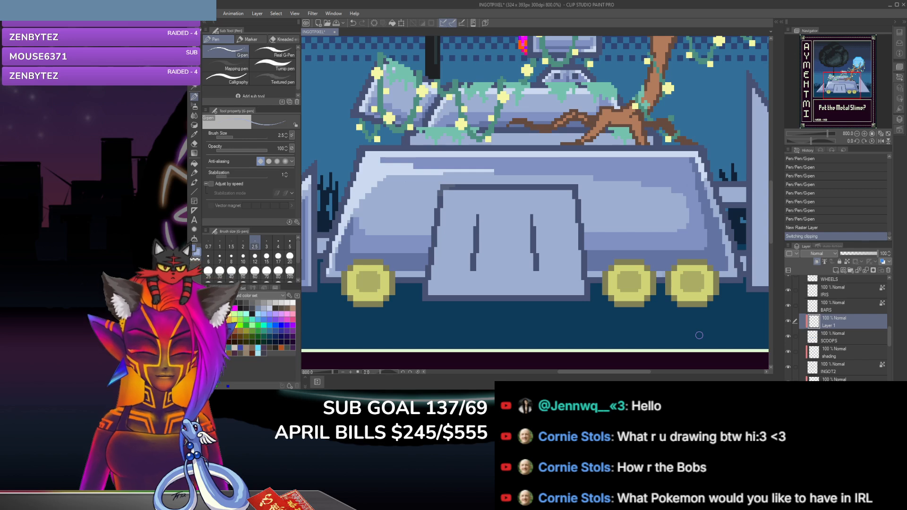
Step: Sample a light blue tone and paint a highlight along the front panel's upper and left edges with the G-pen
{"action": "key", "text": "i"}
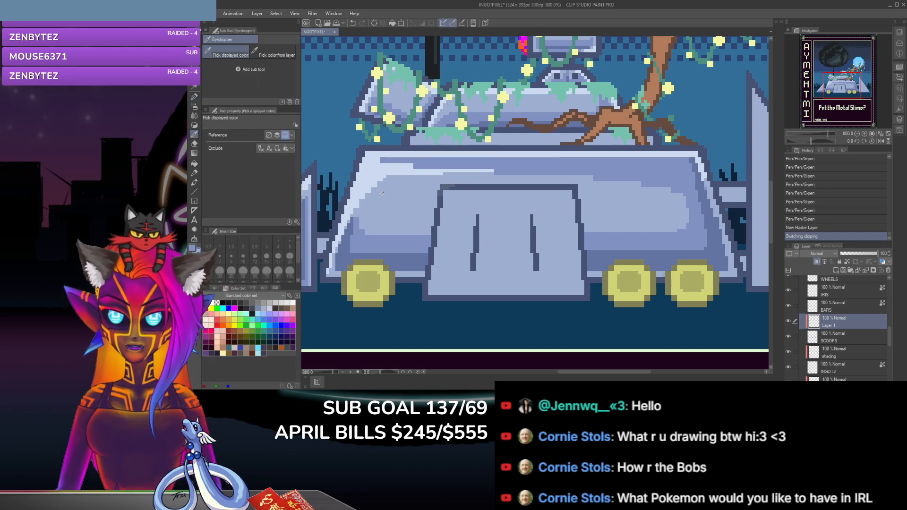
{"action": "key", "text": "p"}
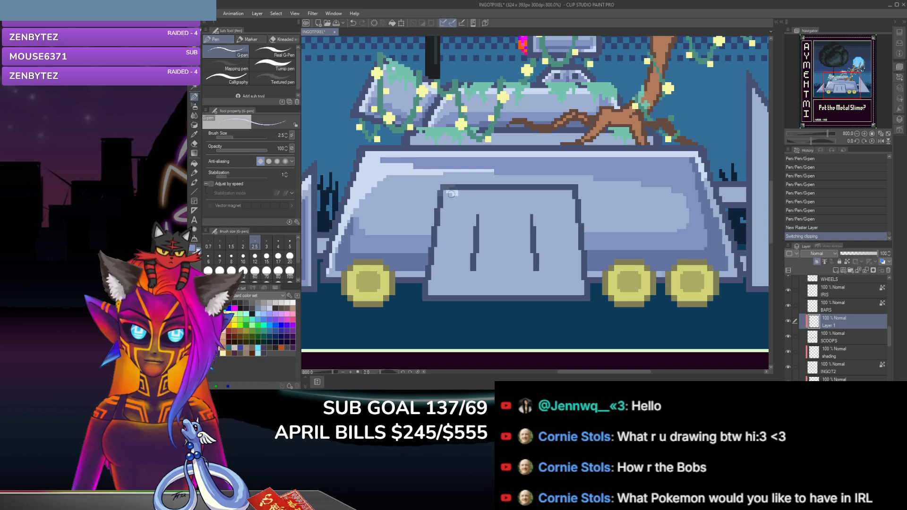
{"action": "left_click_drag", "start_coordinate": [453, 193], "coordinate": [572, 193]}
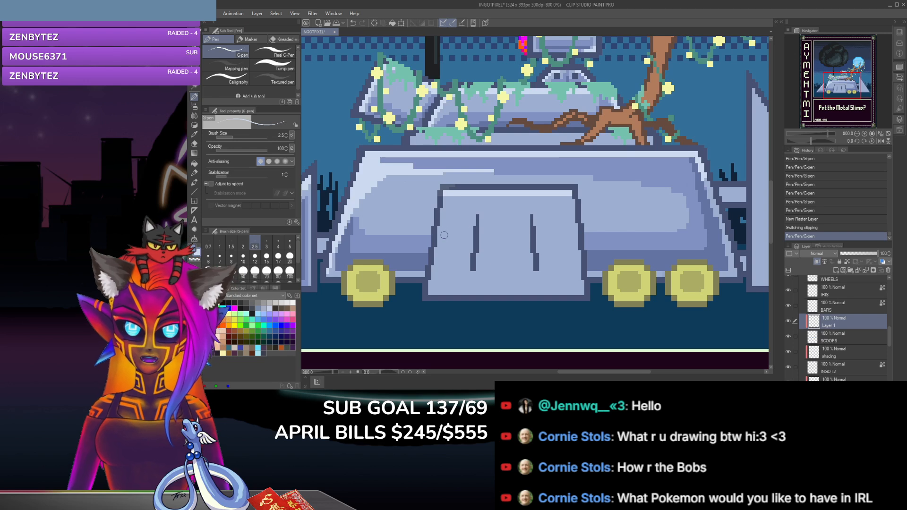
{"action": "mouse_move", "coordinate": [445, 194]}
{"action": "left_mouse_down"}
{"action": "mouse_move", "coordinate": [435, 255]}
{"action": "mouse_move", "coordinate": [443, 217]}
{"action": "mouse_move", "coordinate": [436, 258]}
{"action": "left_mouse_up"}
{"action": "left_click_drag", "start_coordinate": [434, 260], "coordinate": [430, 286]}
{"action": "left_click", "coordinate": [430, 286]}
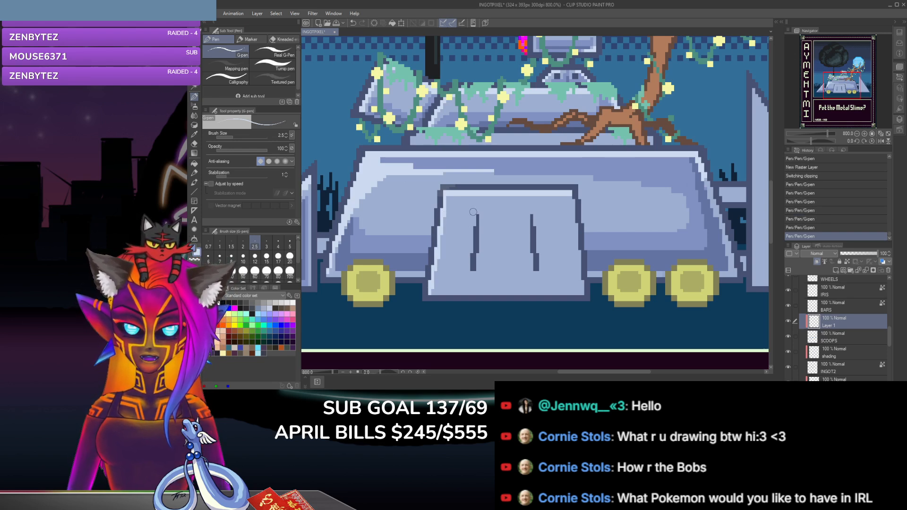
Step: Highlight the right sides of the front panel's two vertical slots, and shade their left sides with a sampled darker blue
{"action": "left_click_drag", "start_coordinate": [480, 218], "coordinate": [478, 264]}
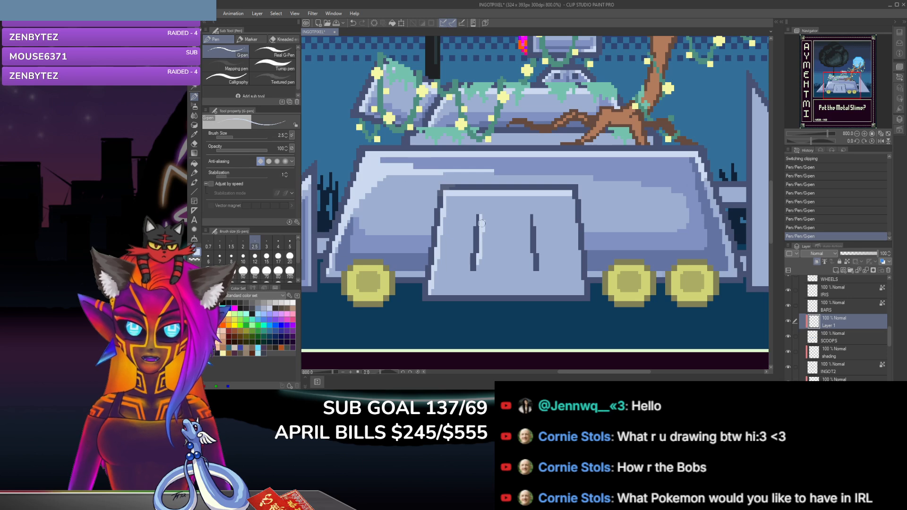
{"action": "mouse_move", "coordinate": [533, 216]}
{"action": "left_mouse_down"}
{"action": "mouse_move", "coordinate": [535, 248]}
{"action": "mouse_move", "coordinate": [536, 228]}
{"action": "left_mouse_up"}
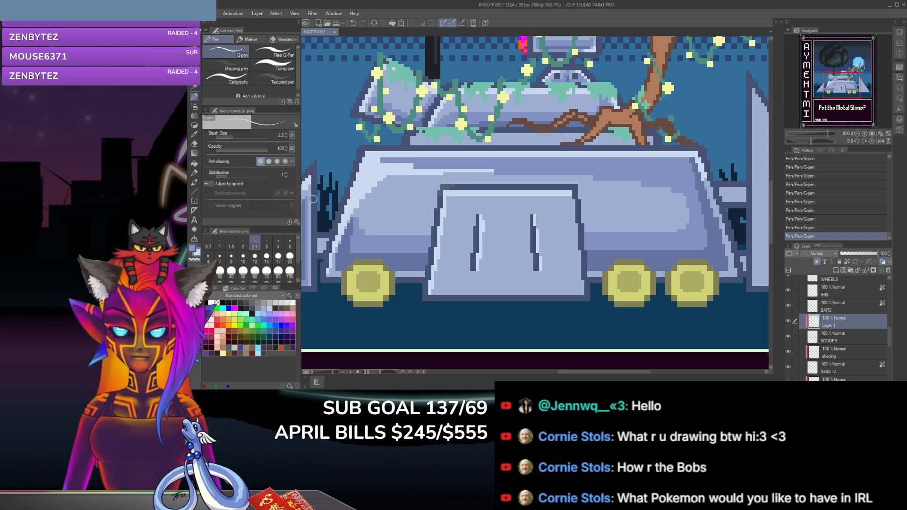
{"action": "key", "text": "i"}
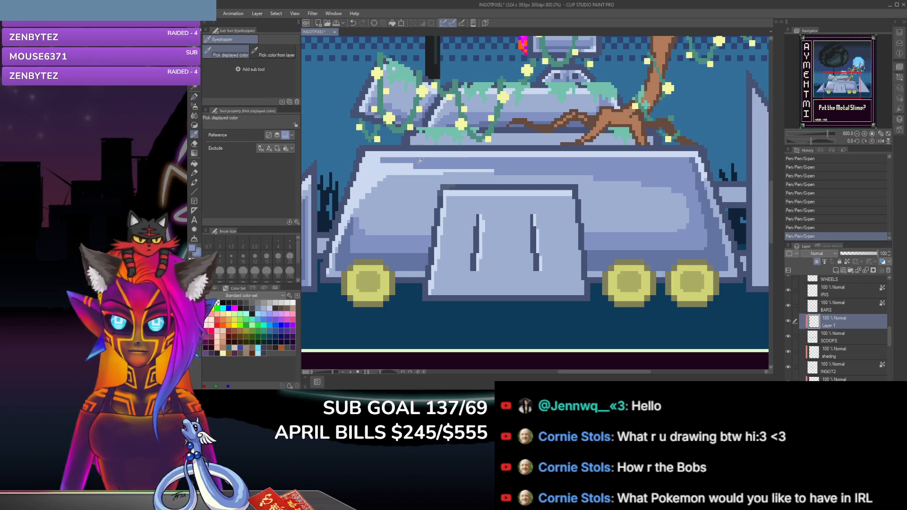
{"action": "key", "text": "p"}
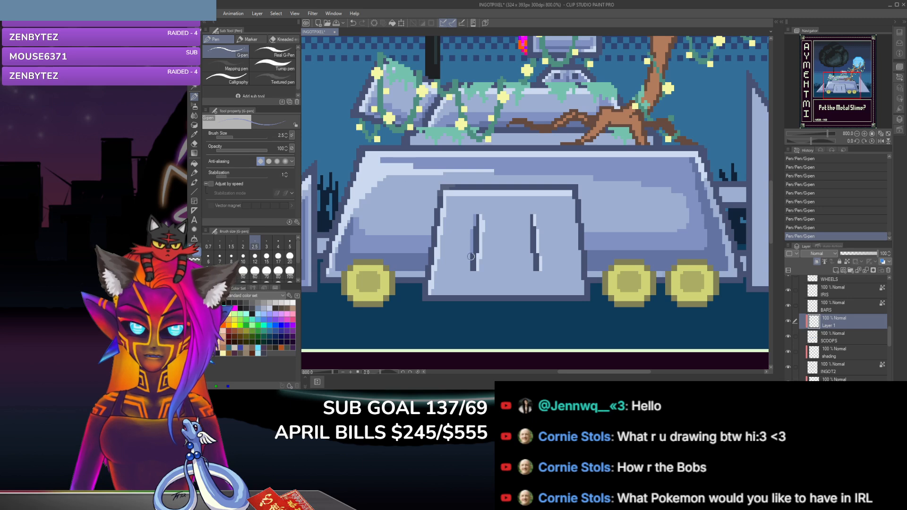
{"action": "left_click_drag", "start_coordinate": [469, 256], "coordinate": [468, 272]}
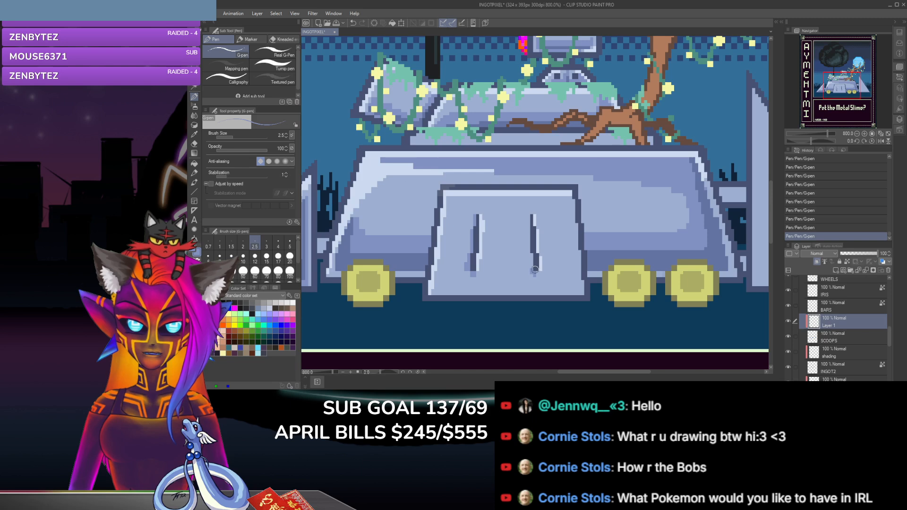
{"action": "left_click_drag", "start_coordinate": [535, 269], "coordinate": [532, 259]}
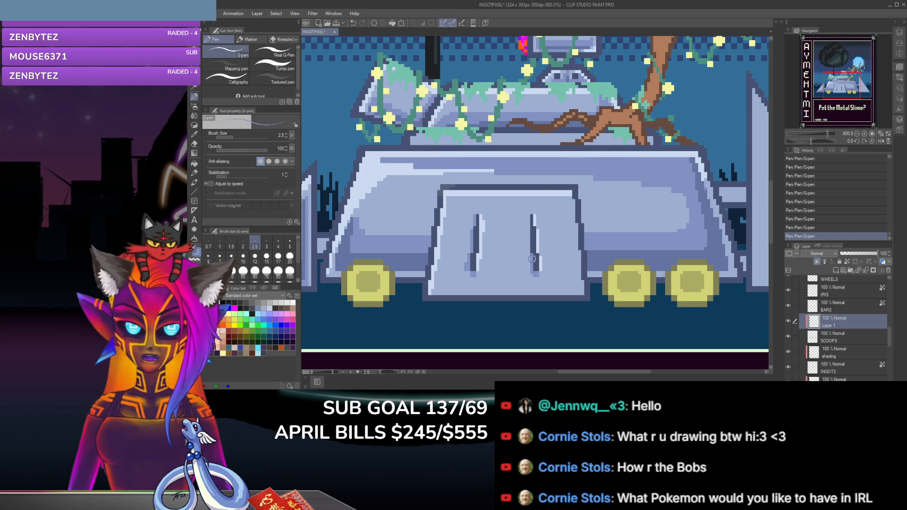
{"action": "left_click_drag", "start_coordinate": [529, 243], "coordinate": [529, 222]}
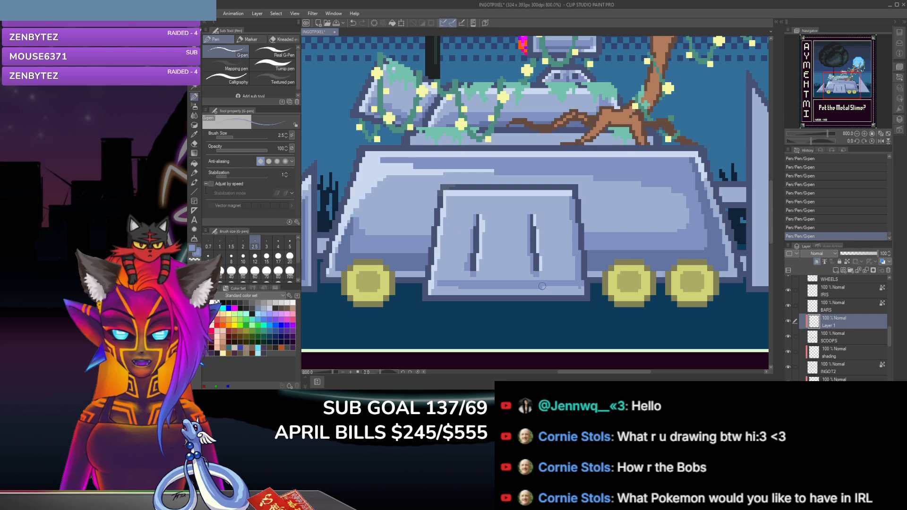
Step: Sample a light blue tone and paint a highlight along the front panel's lower edge with the G-pen
{"action": "key", "text": "i"}
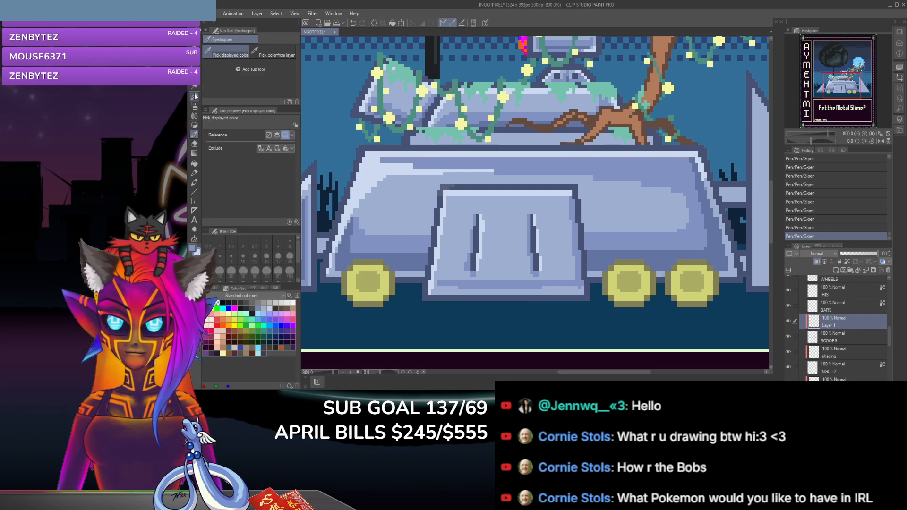
{"action": "key", "text": "p"}
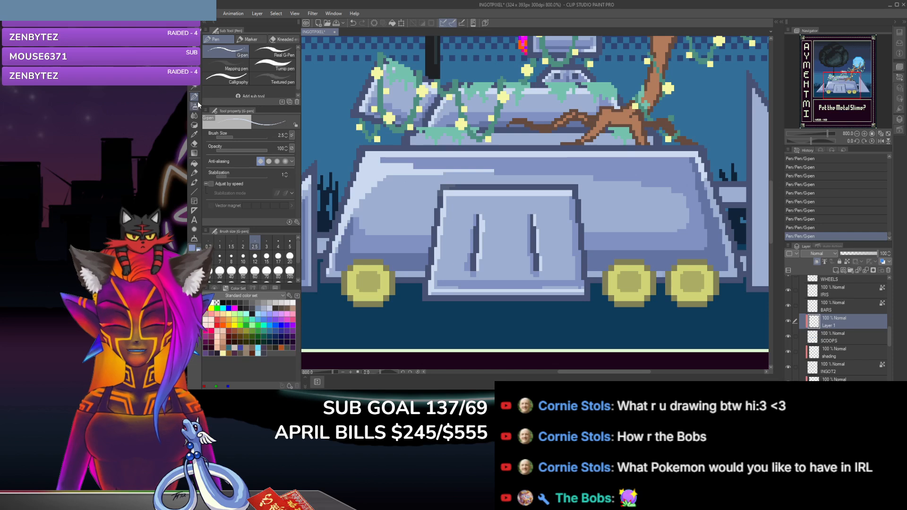
{"action": "left_click", "coordinate": [193, 134]}
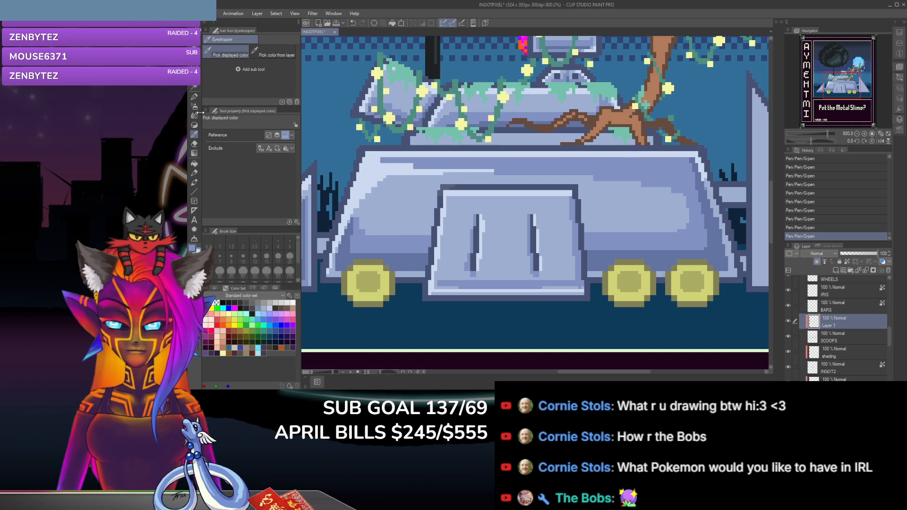
{"action": "left_click", "coordinate": [194, 96]}
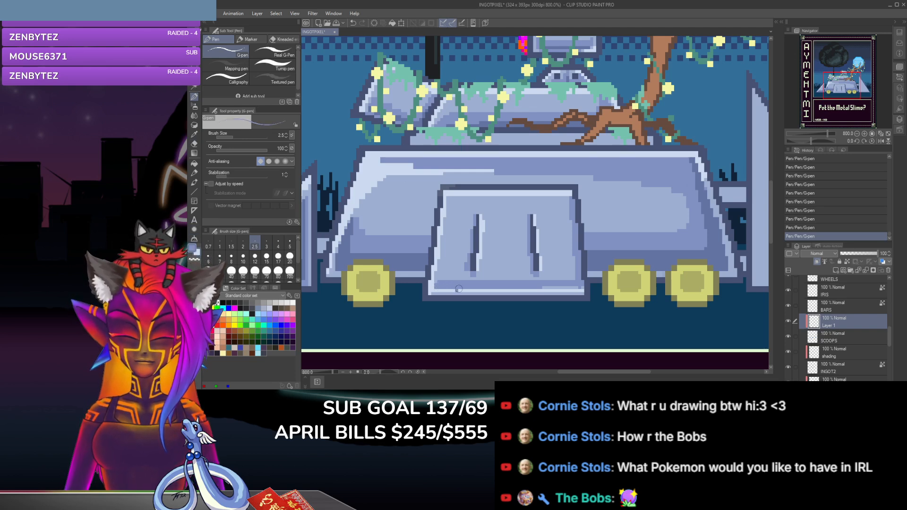
{"action": "key", "text": "ctrl+z"}
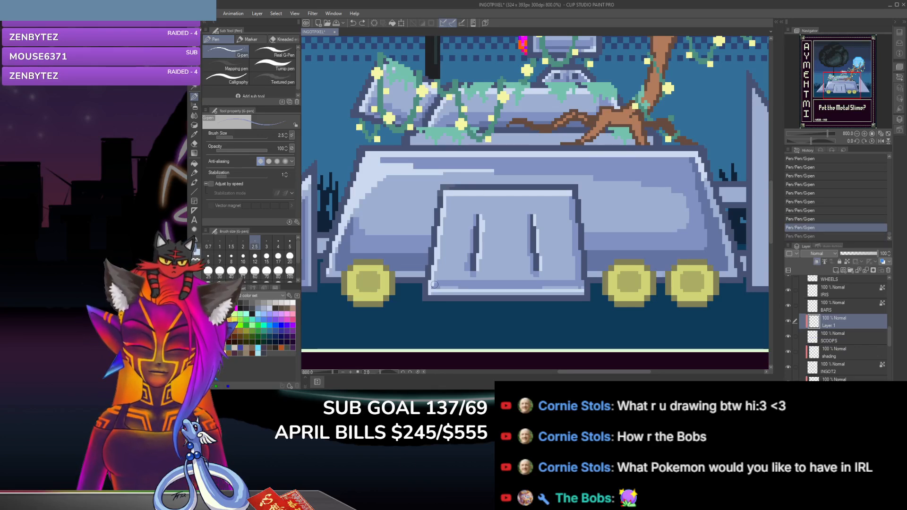
{"action": "key", "text": "ctrl+y"}
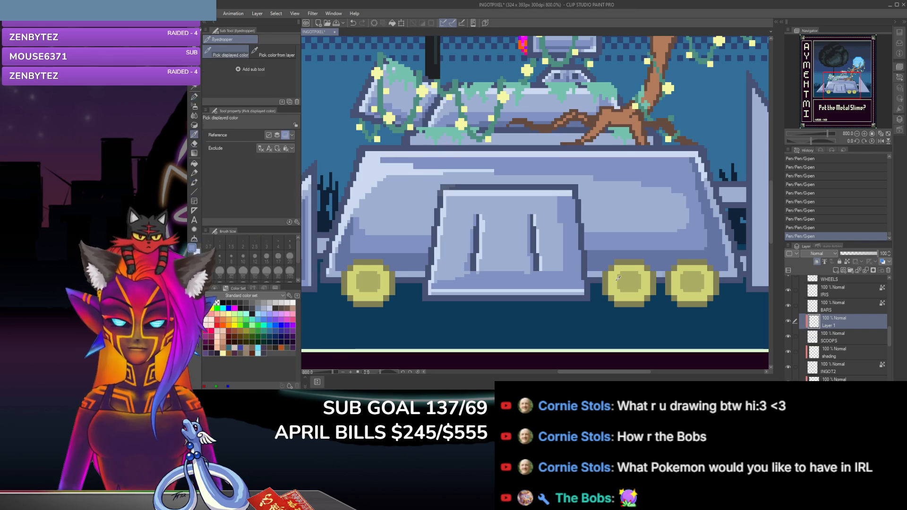
Step: Shade the front panel's right side, its lower area and the area beside the left slot with sampled darker blues using the G-pen
{"action": "left_click", "coordinate": [193, 97]}
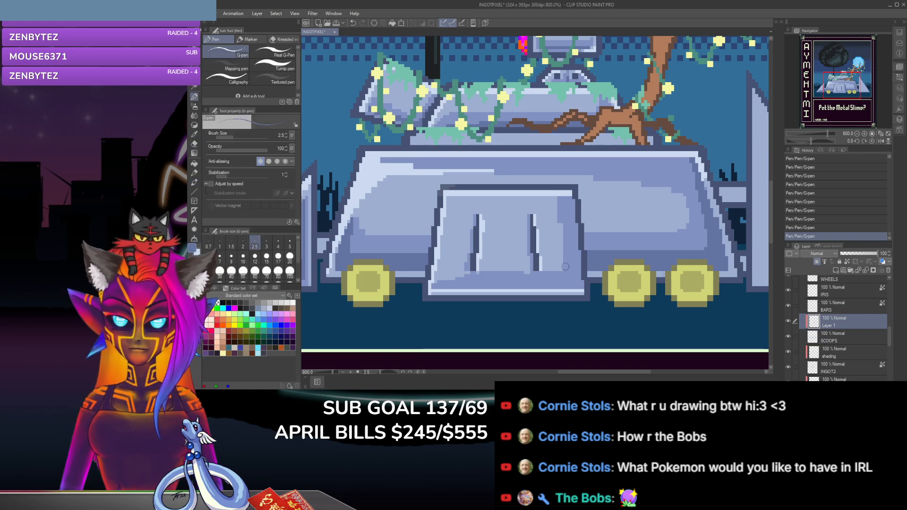
{"action": "left_click_drag", "start_coordinate": [564, 207], "coordinate": [561, 221]}
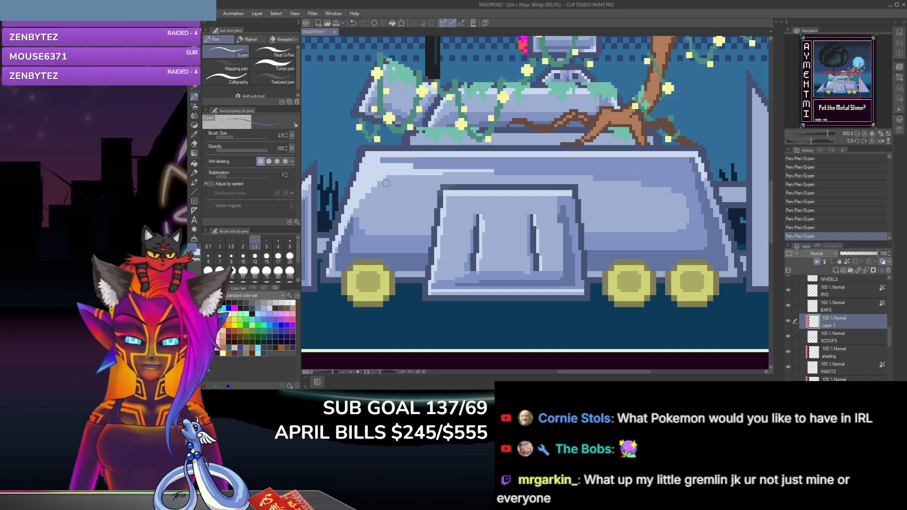
{"action": "left_click", "coordinate": [194, 134]}
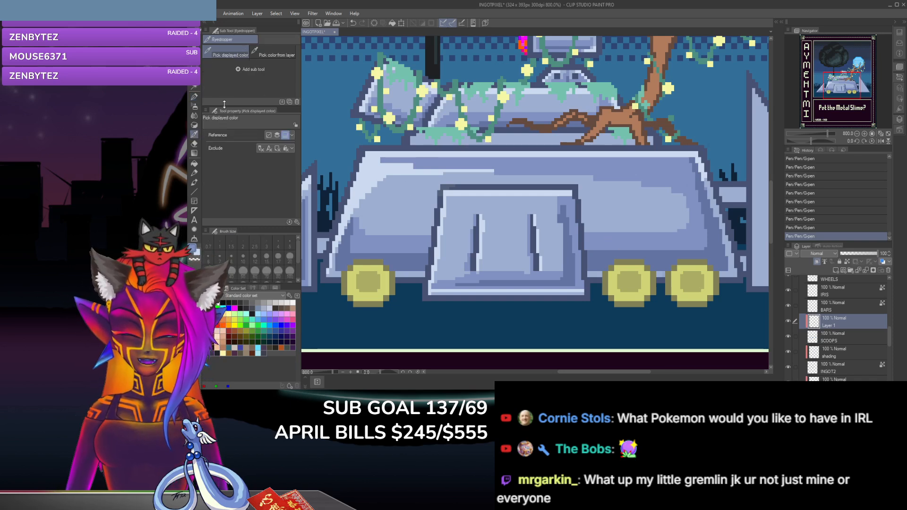
{"action": "key", "text": "p"}
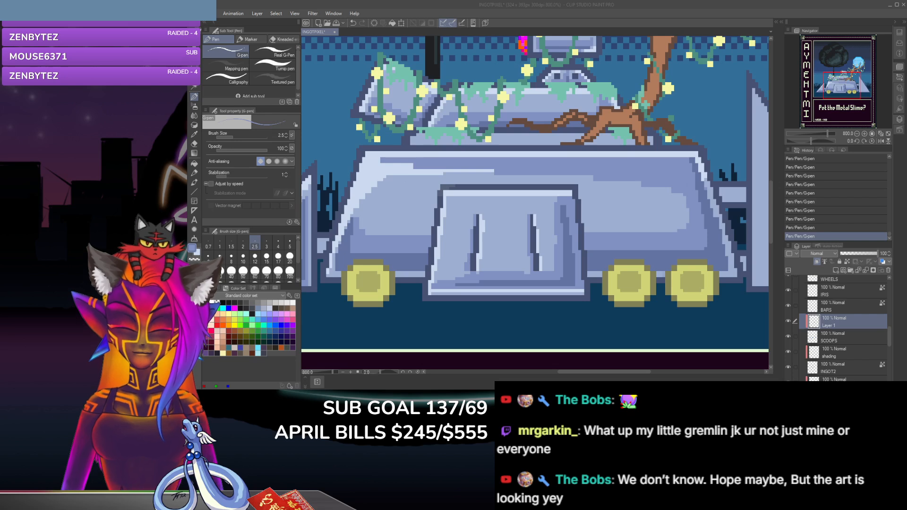
{"action": "left_click_drag", "start_coordinate": [473, 214], "coordinate": [462, 269]}
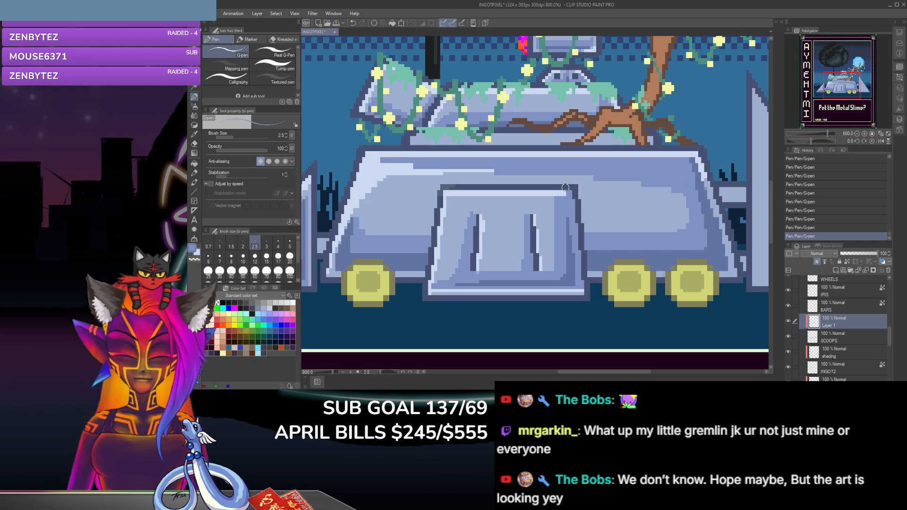
Step: Undo the last stroke and trim the shading at the front panel's upper-right corner, right side and left slot with the hard eraser
{"action": "key", "text": "ctrl+z"}
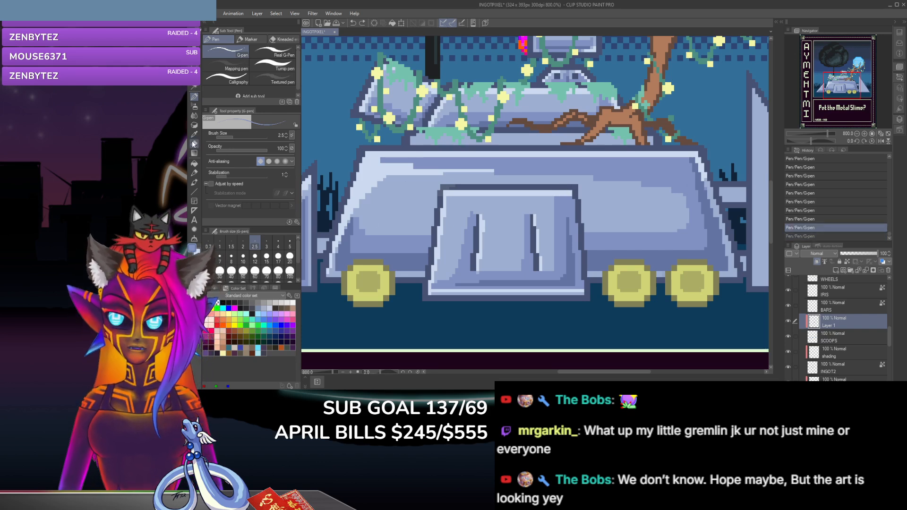
{"action": "key", "text": "e"}
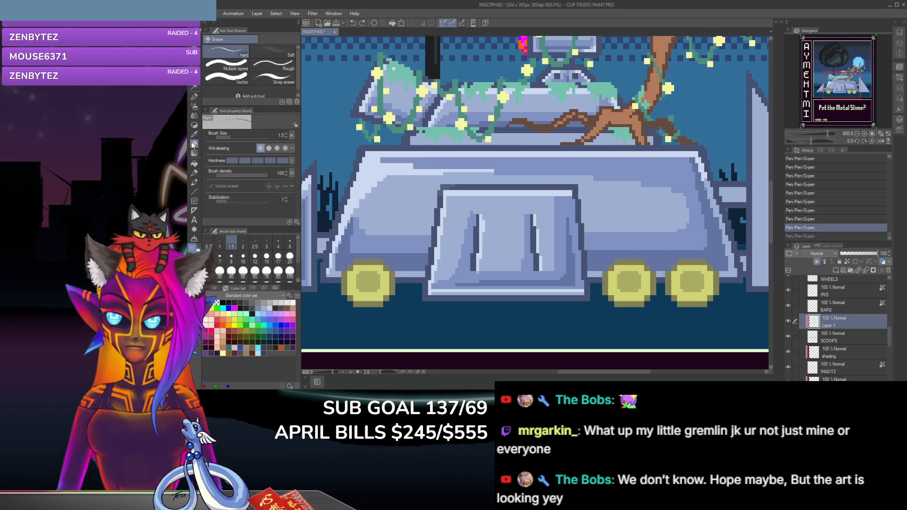
{"action": "left_click", "coordinate": [571, 192]}
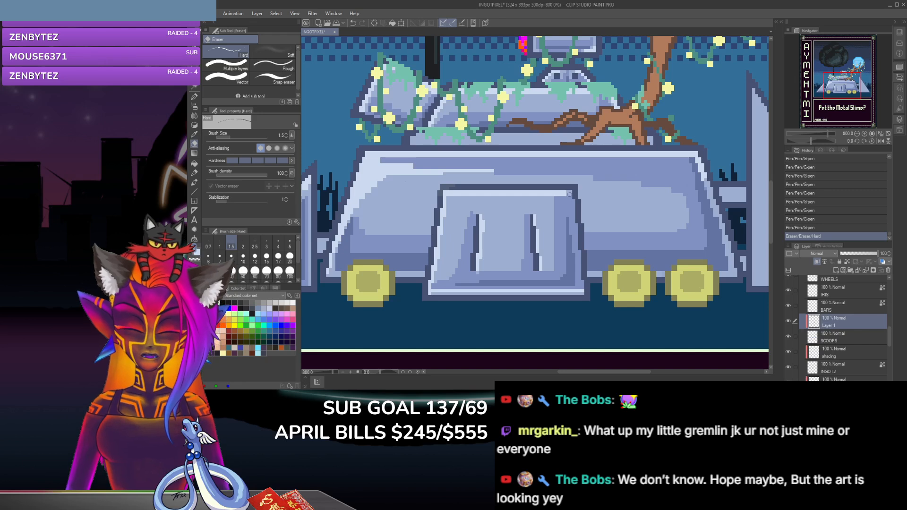
{"action": "left_click", "coordinate": [553, 191]}
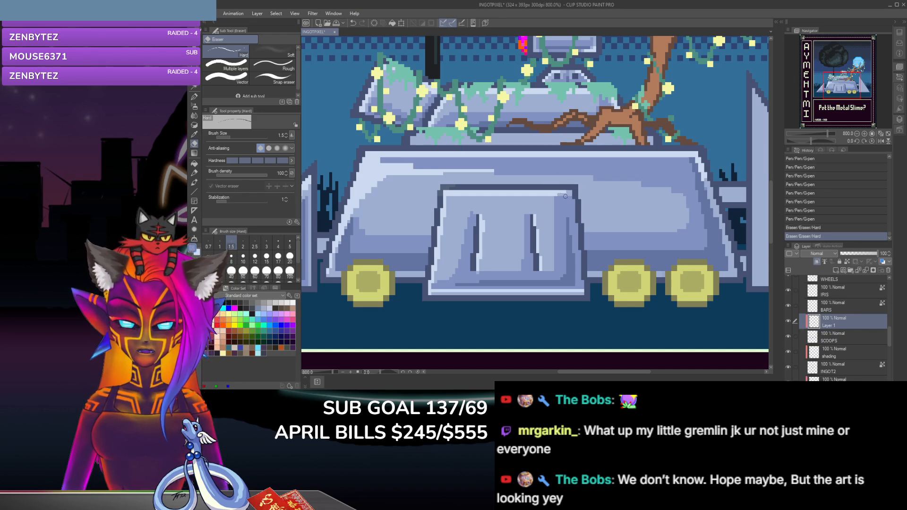
{"action": "left_click_drag", "start_coordinate": [554, 198], "coordinate": [556, 262]}
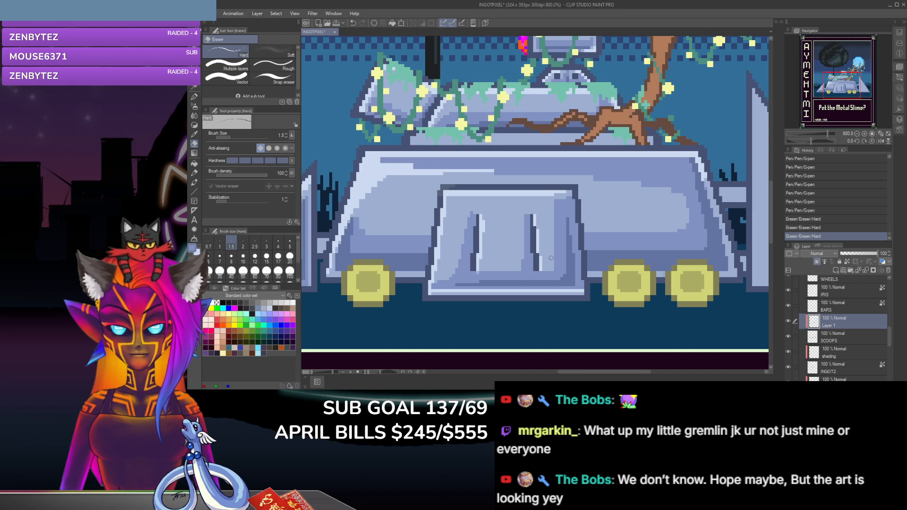
{"action": "left_click", "coordinate": [465, 227]}
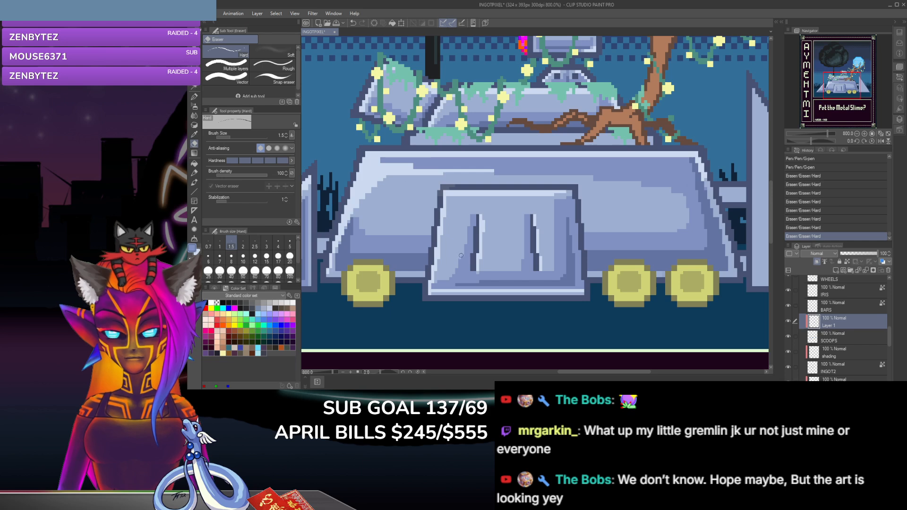
{"action": "left_click", "coordinate": [458, 261]}
{"action": "left_click", "coordinate": [458, 261]}
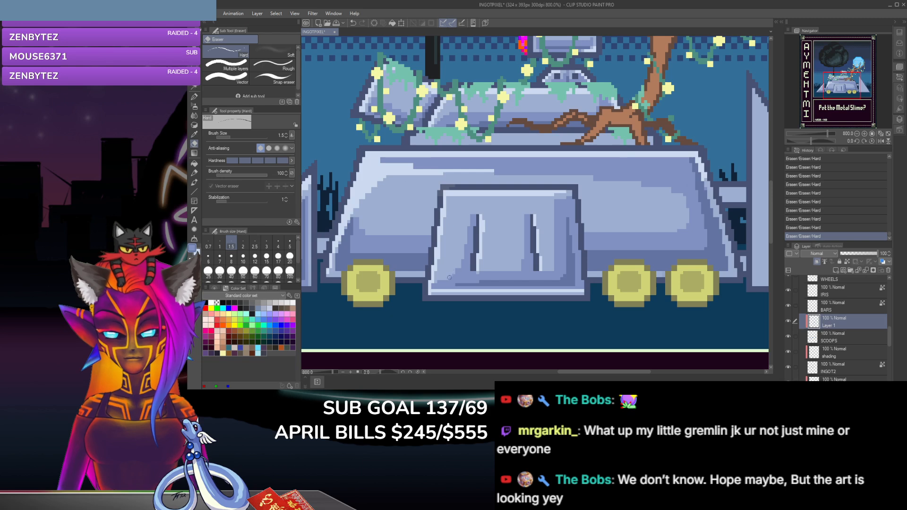
Step: Touch up the shading beside the front panel's right slot with the G-pen, and clean up around the slot with the hard eraser
{"action": "left_click", "coordinate": [194, 98]}
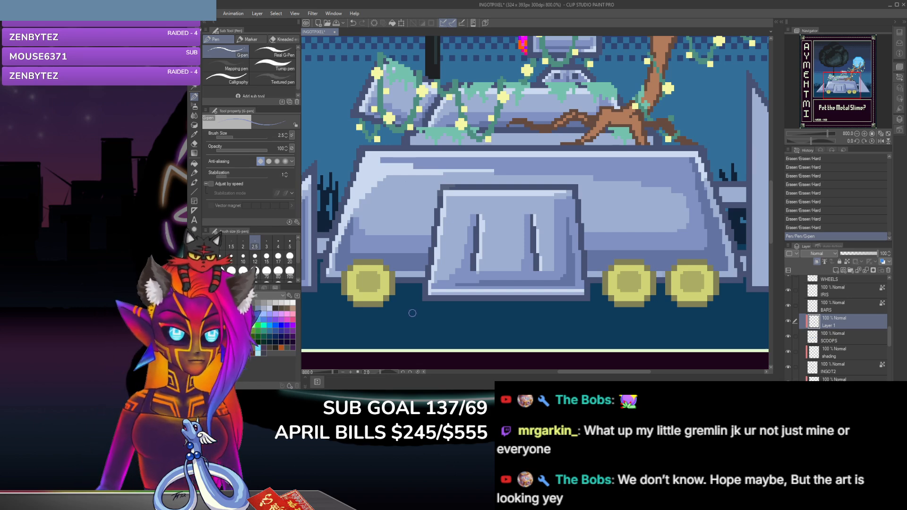
{"action": "scroll", "coordinate": [412, 313], "scroll_direction": "down", "scroll_amount": 6}
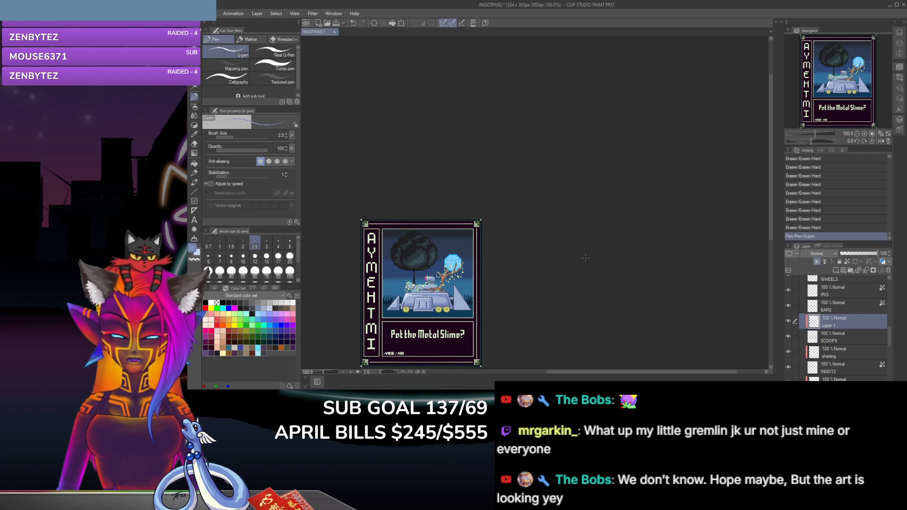
{"action": "scroll", "coordinate": [584, 257], "scroll_direction": "up", "scroll_amount": 2}
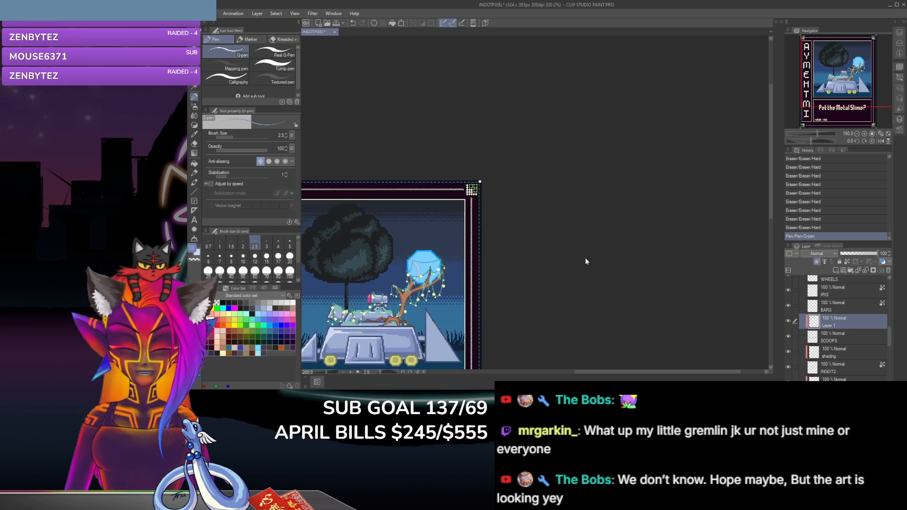
{"action": "left_click_drag", "start_coordinate": [682, 371], "coordinate": [620, 371]}
{"action": "scroll", "coordinate": [633, 322], "scroll_direction": "up", "scroll_amount": 4}
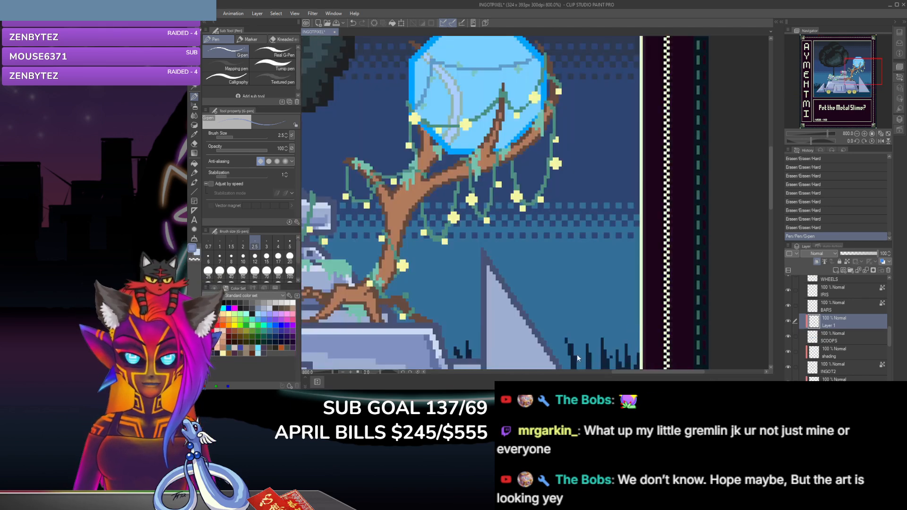
{"action": "left_click_drag", "start_coordinate": [771, 191], "coordinate": [769, 221]}
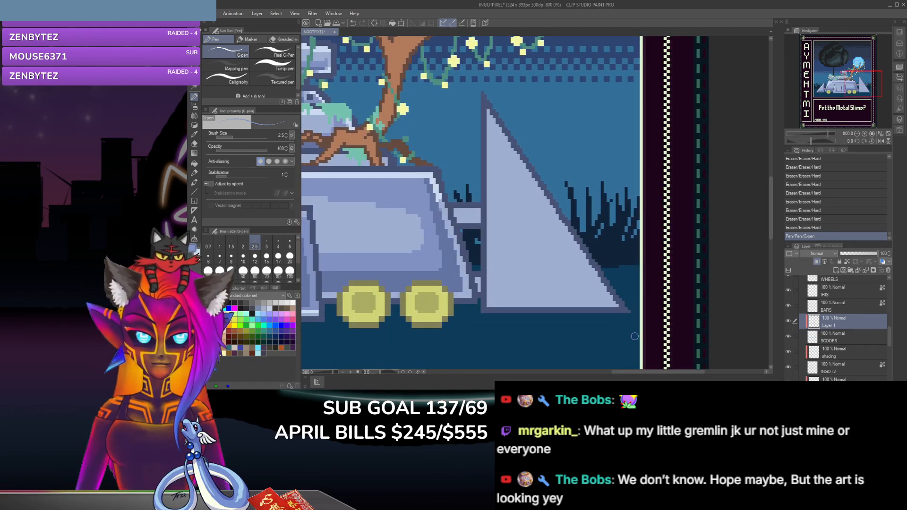
{"action": "left_click_drag", "start_coordinate": [628, 371], "coordinate": [564, 375]}
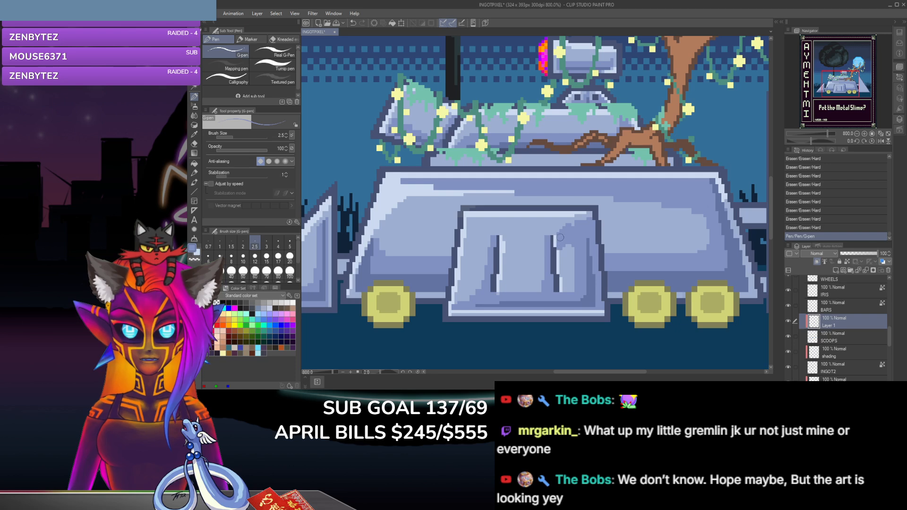
{"action": "left_click", "coordinate": [565, 272]}
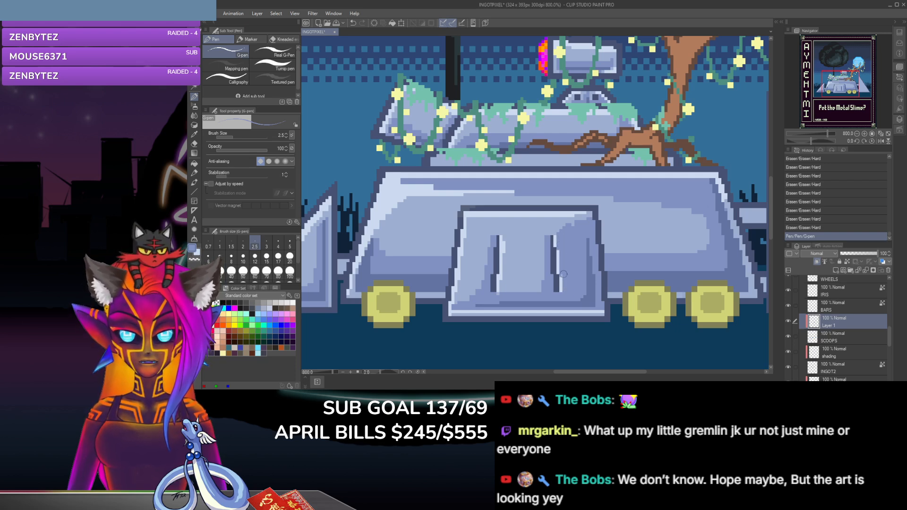
{"action": "left_click", "coordinate": [194, 143]}
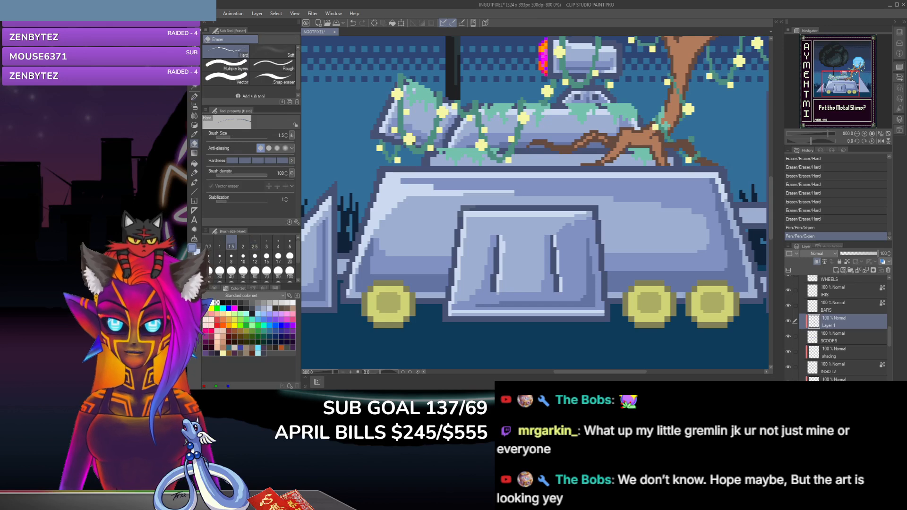
{"action": "left_click", "coordinate": [555, 242]}
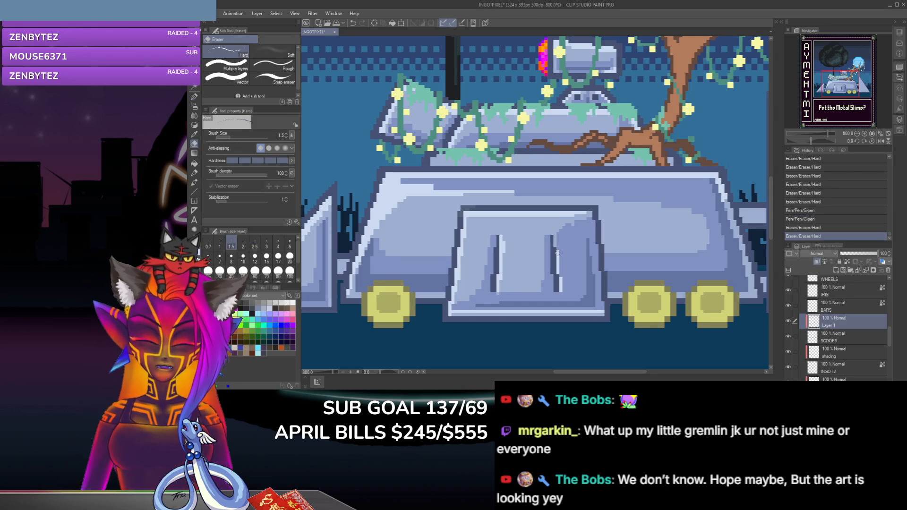
{"action": "left_click", "coordinate": [561, 278]}
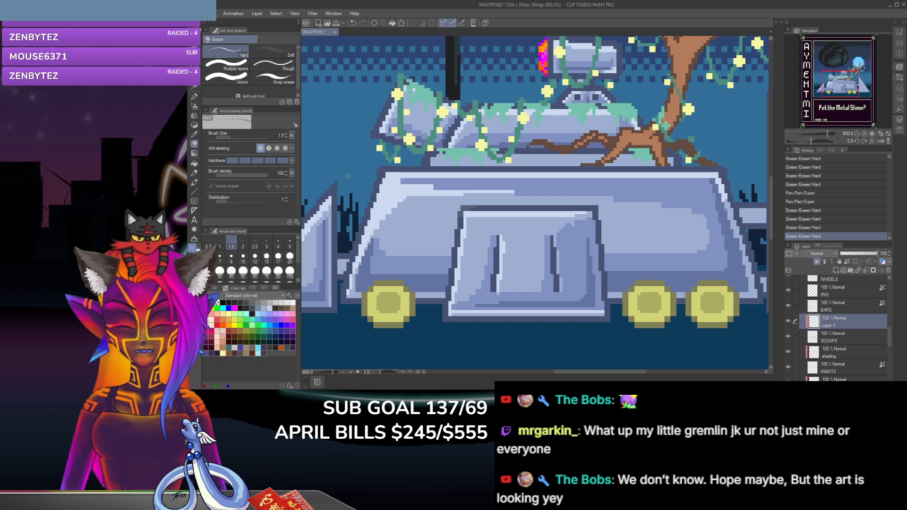
Step: Paint a diagonal shadow between the front panel's two slots with the G-pen and refine its stepped edge with the hard eraser
{"action": "left_click", "coordinate": [194, 97]}
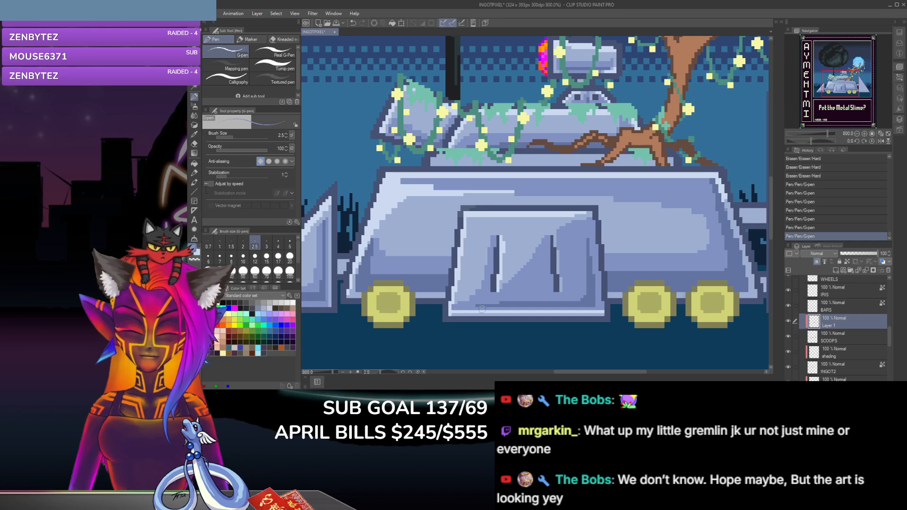
{"action": "left_click", "coordinate": [194, 144]}
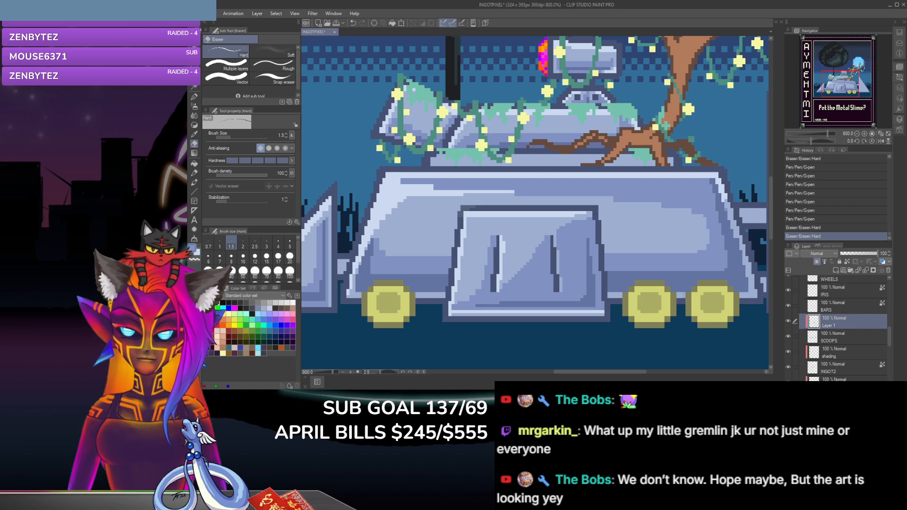
{"action": "left_click", "coordinate": [194, 96]}
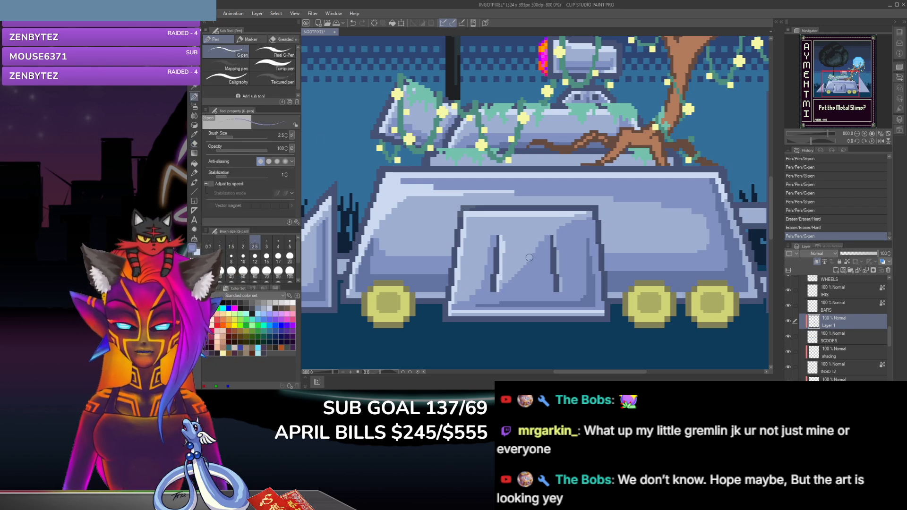
{"action": "left_click_drag", "start_coordinate": [537, 249], "coordinate": [543, 243]}
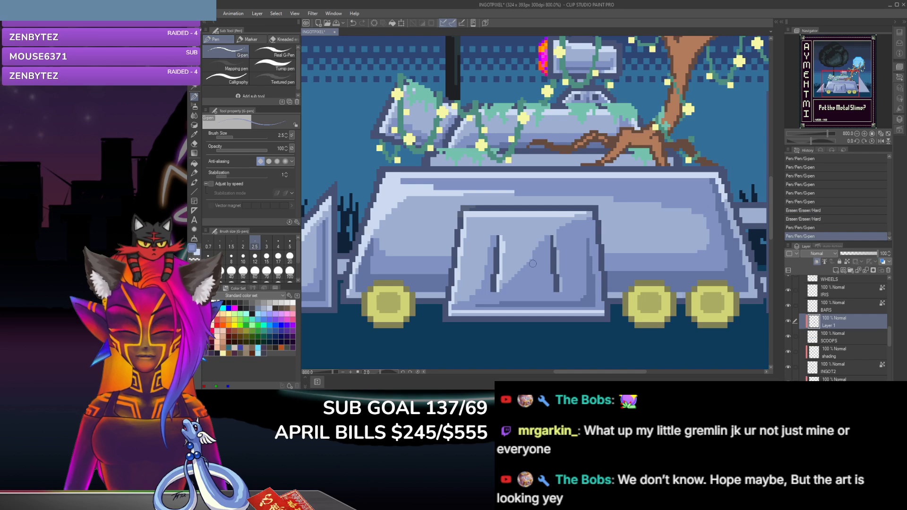
{"action": "left_click", "coordinate": [547, 255]}
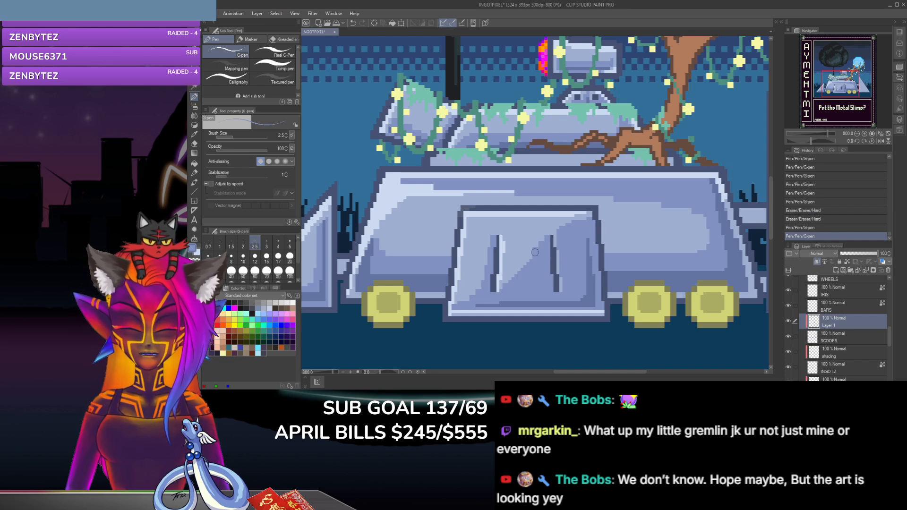
{"action": "left_click", "coordinate": [194, 143]}
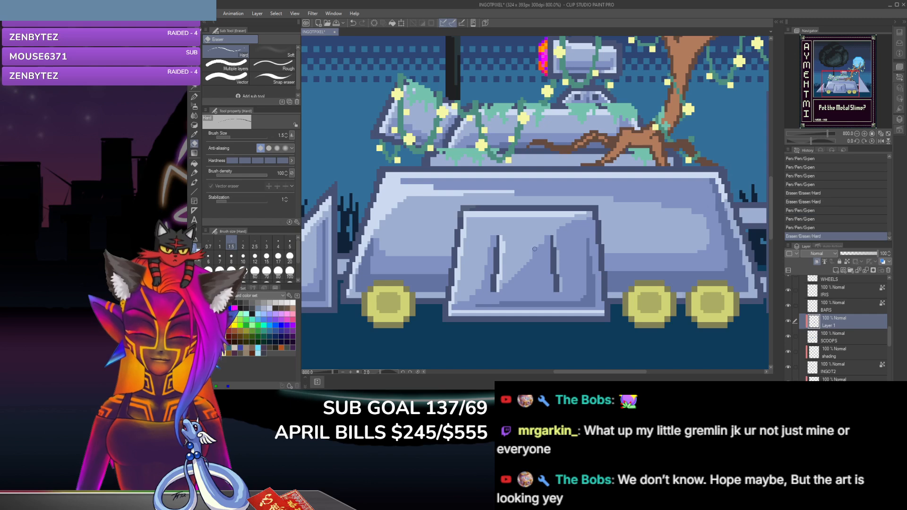
{"action": "left_click", "coordinate": [534, 251]}
{"action": "left_click", "coordinate": [537, 249]}
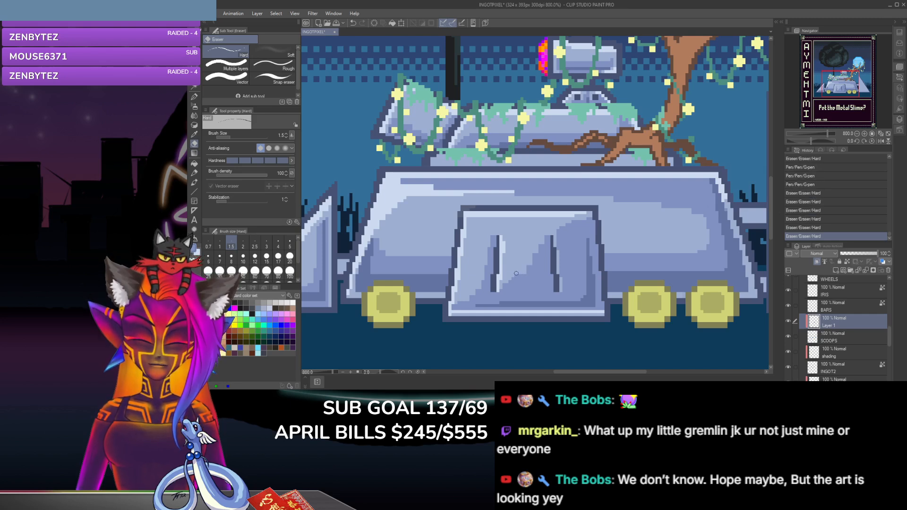
Step: Trim the lower edge of the diagonal shadow beside the front panel's left slot with the hard eraser
{"action": "left_click", "coordinate": [514, 279]}
{"action": "left_click", "coordinate": [514, 280]}
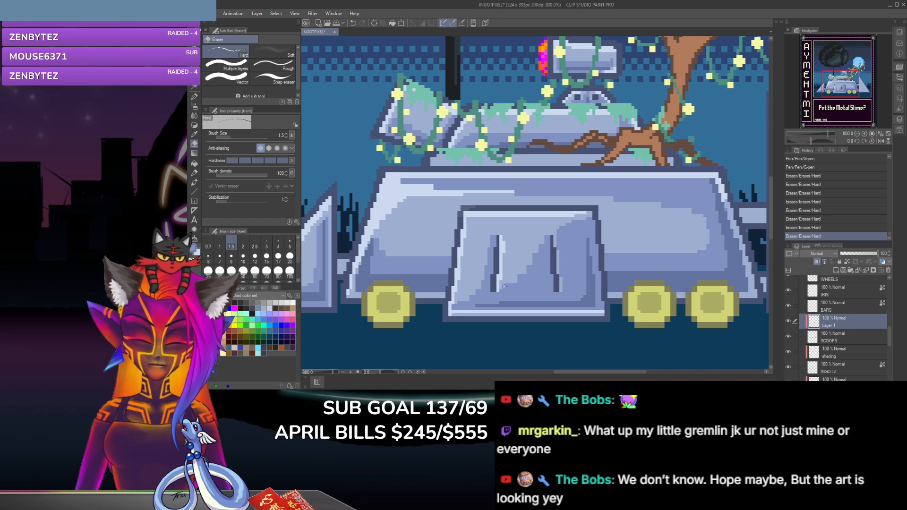
{"action": "left_click", "coordinate": [501, 293]}
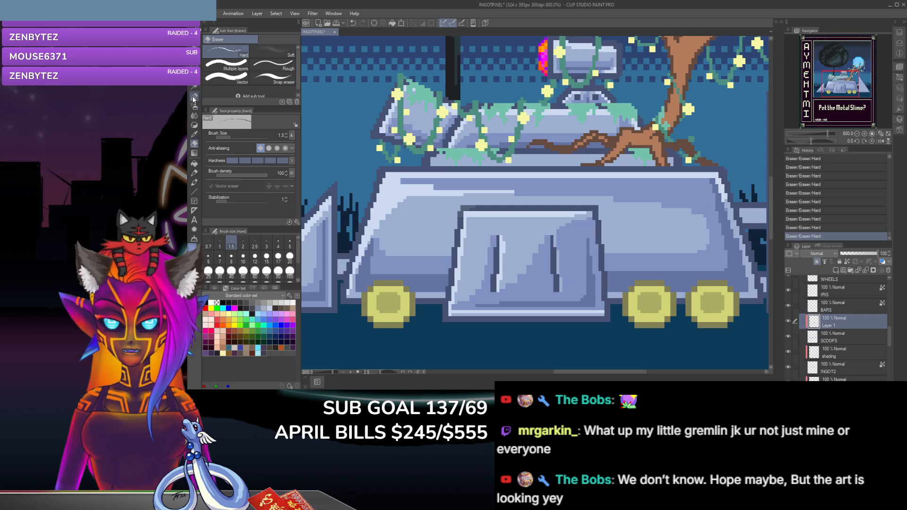
Step: Shade the front panel's lower-left corner with the G-pen and trim the new shading with the hard eraser
{"action": "left_click", "coordinate": [194, 97]}
{"action": "left_click", "coordinate": [465, 301]}
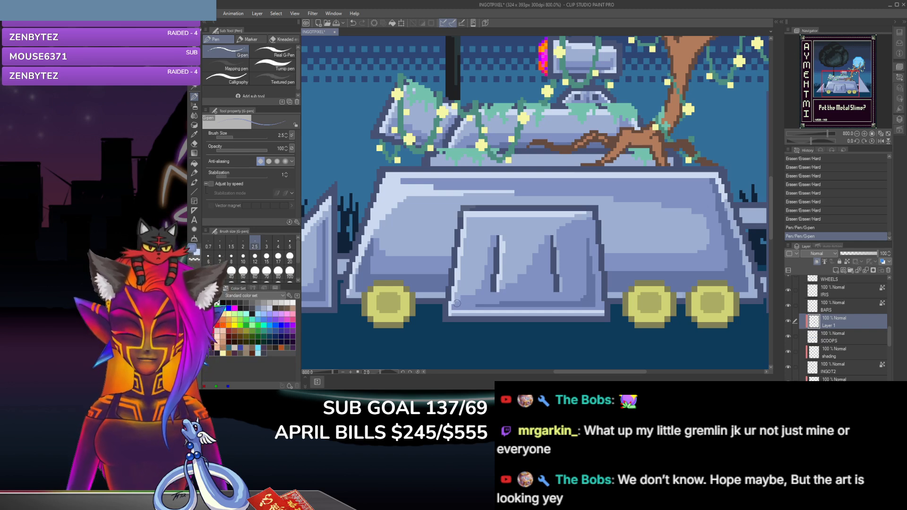
{"action": "left_click", "coordinate": [457, 303]}
{"action": "key", "text": "e"}
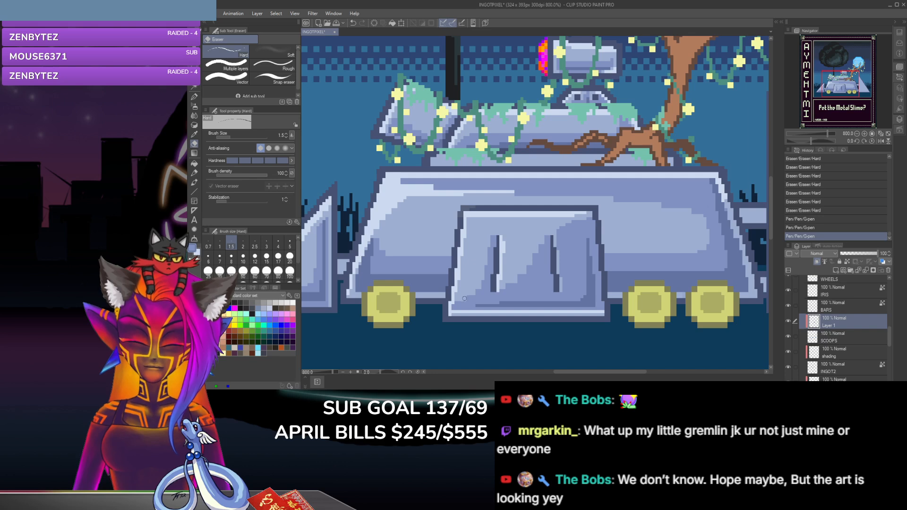
{"action": "left_click", "coordinate": [464, 297]}
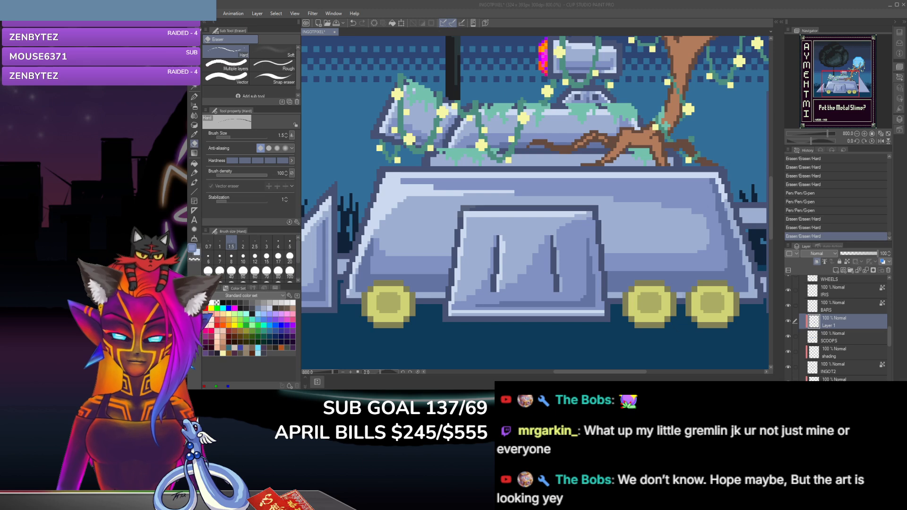
Step: Trim the upper end of the diagonal shadow between the front panel's slots, and extend the shadow with the G-pen
{"action": "left_click", "coordinate": [526, 234]}
{"action": "left_click", "coordinate": [525, 234]}
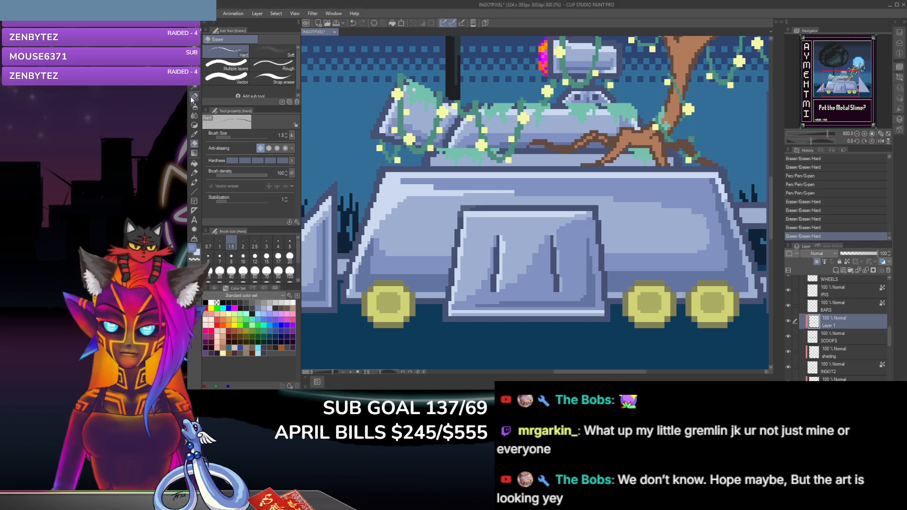
{"action": "left_click", "coordinate": [194, 96]}
{"action": "left_click", "coordinate": [536, 239]}
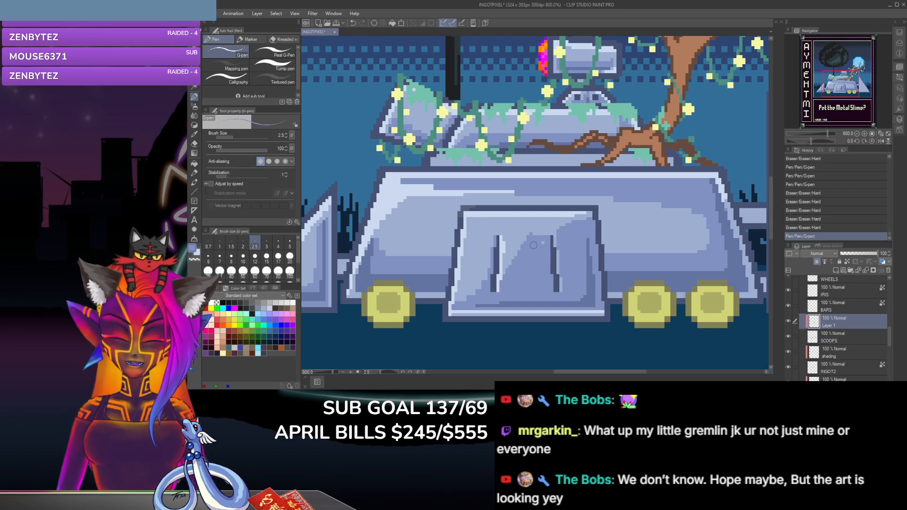
{"action": "left_click", "coordinate": [503, 282]}
{"action": "left_click_drag", "start_coordinate": [542, 241], "coordinate": [549, 238]}
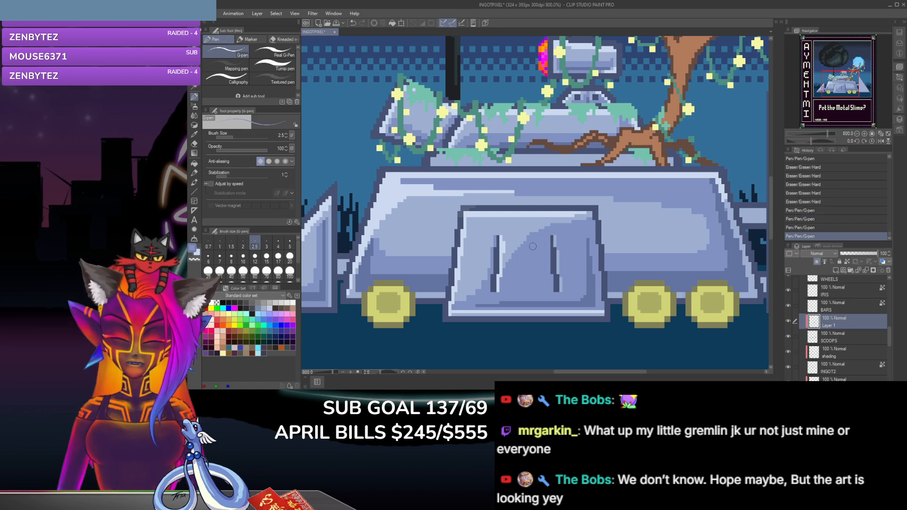
{"action": "left_click", "coordinate": [506, 269]}
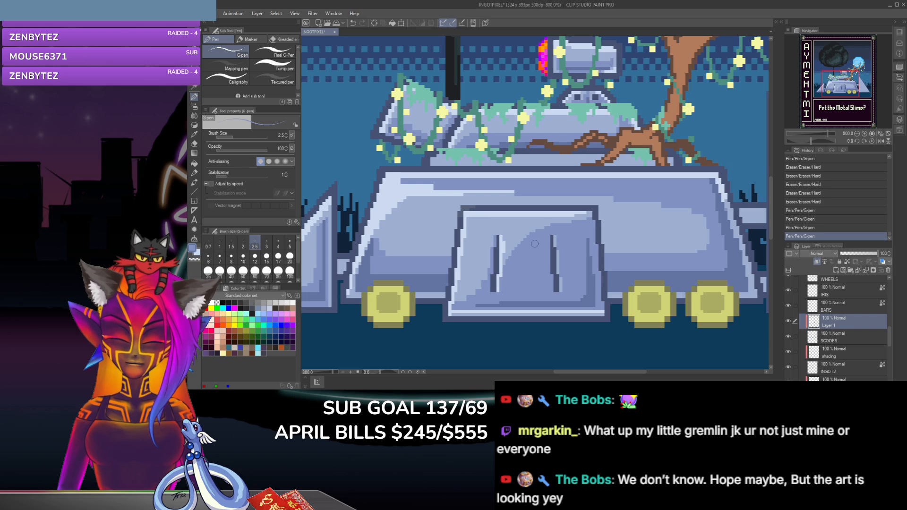
{"action": "left_click", "coordinate": [534, 237]}
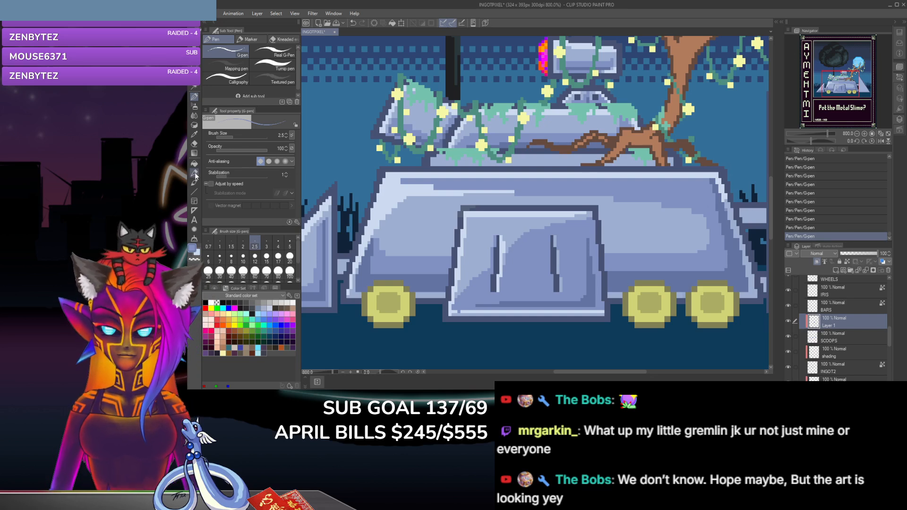
Step: Clean up the diagonal shadow's edge along the front panel's left slot with the hard eraser and G-pen touch-ups
{"action": "left_click", "coordinate": [194, 88]}
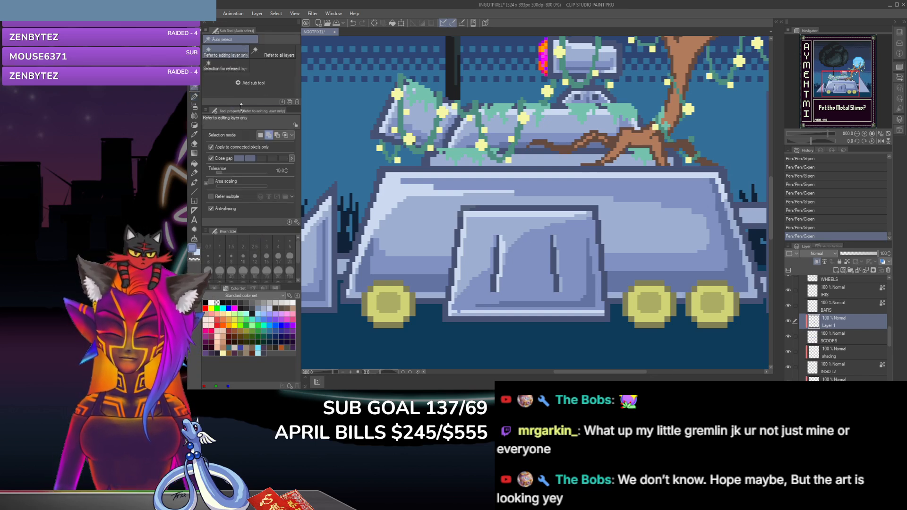
{"action": "left_click", "coordinate": [195, 144]}
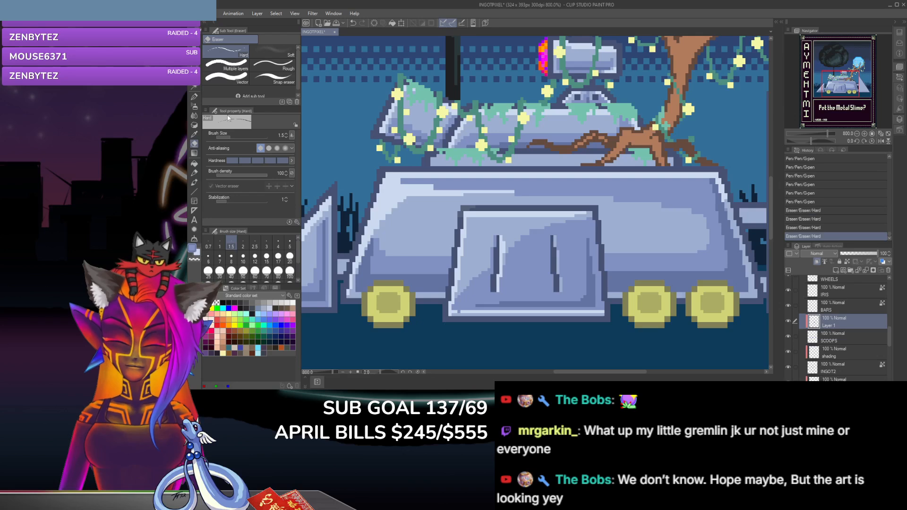
{"action": "key", "text": "p"}
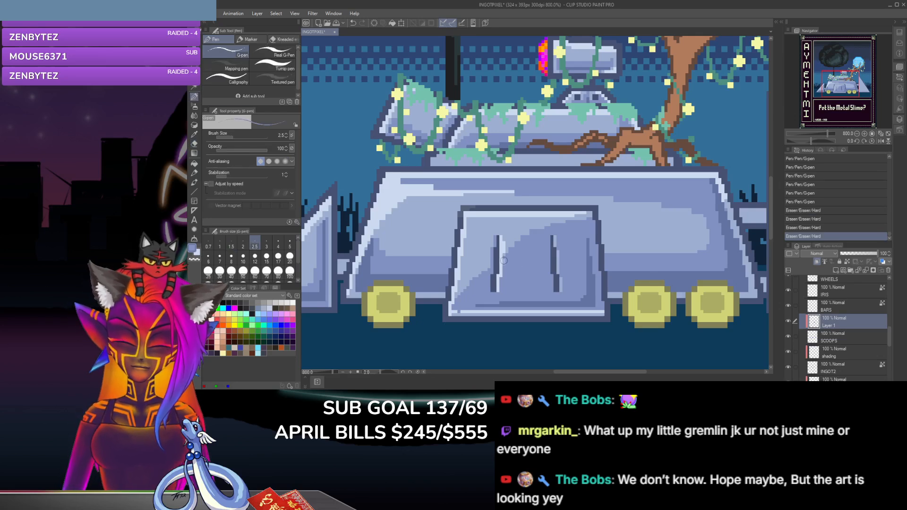
{"action": "left_click", "coordinate": [504, 261]}
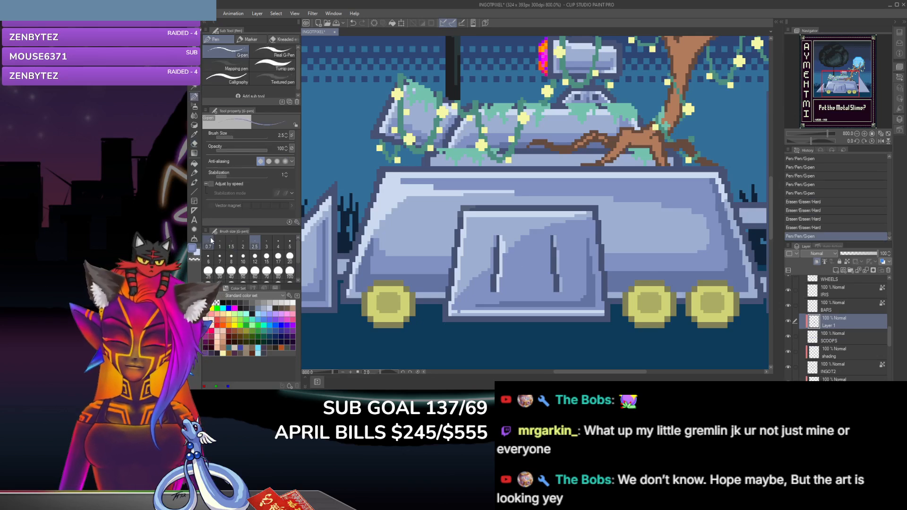
{"action": "key", "text": "i"}
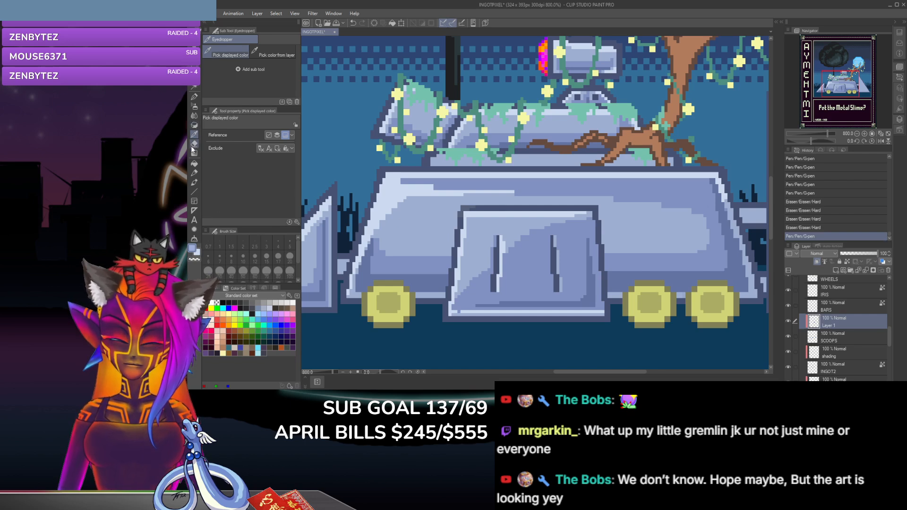
{"action": "key", "text": "e"}
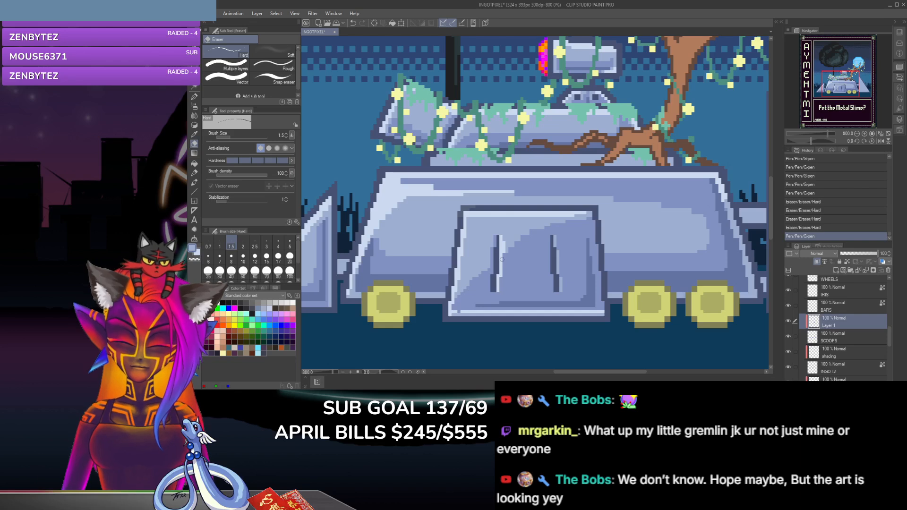
{"action": "left_click", "coordinate": [497, 283]}
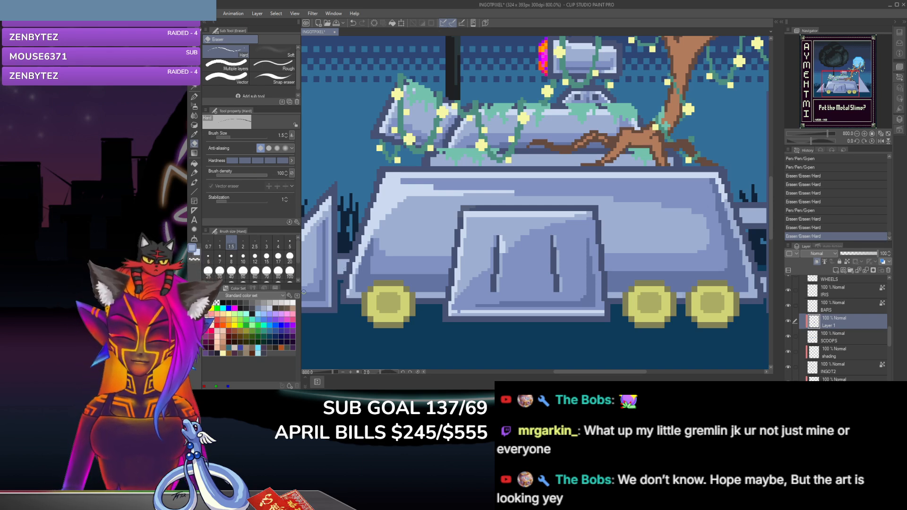
{"action": "left_click", "coordinate": [195, 97]}
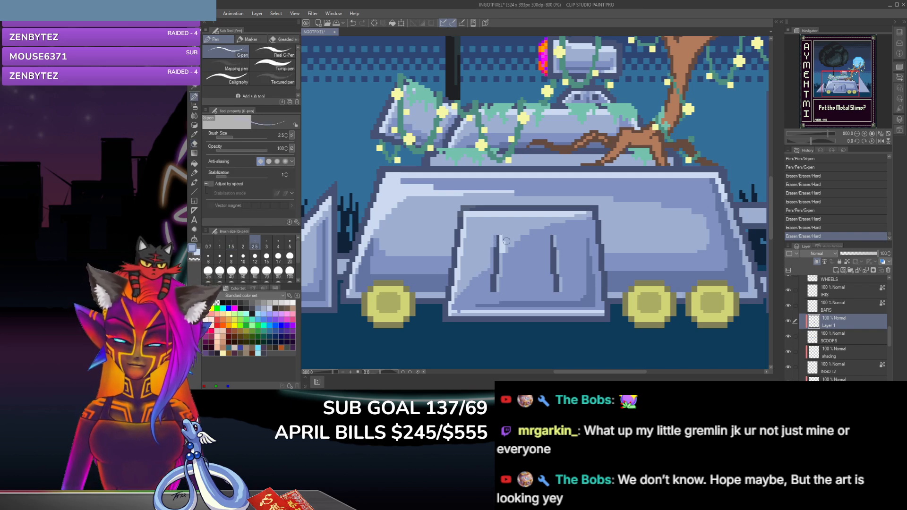
{"action": "left_click_drag", "start_coordinate": [506, 241], "coordinate": [504, 252]}
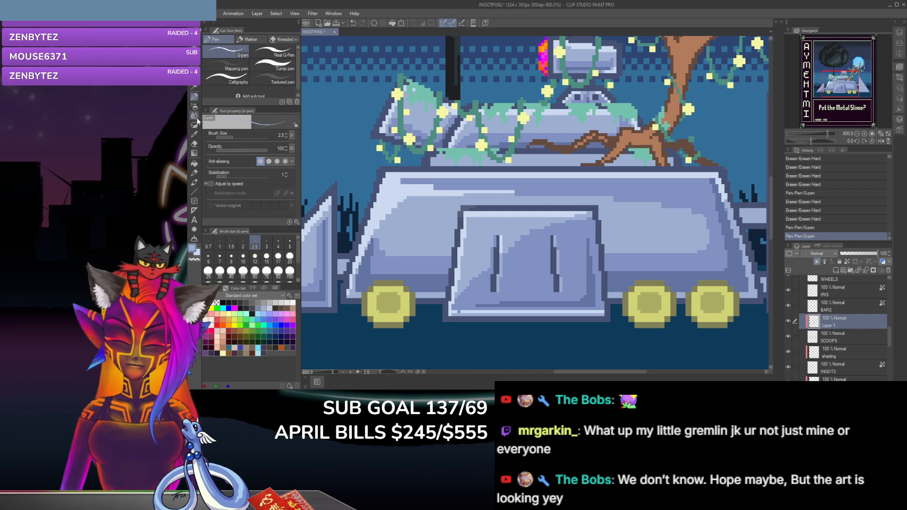
Step: Continue the diagonal shadow from the left slot down to the front panel's lower-left corner with the G-pen in a sampled blue
{"action": "key", "text": "i"}
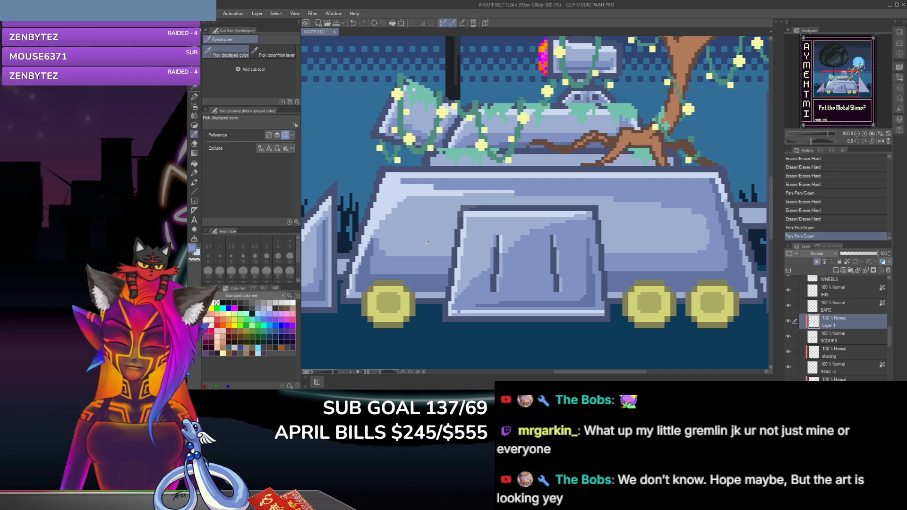
{"action": "left_click", "coordinate": [194, 96]}
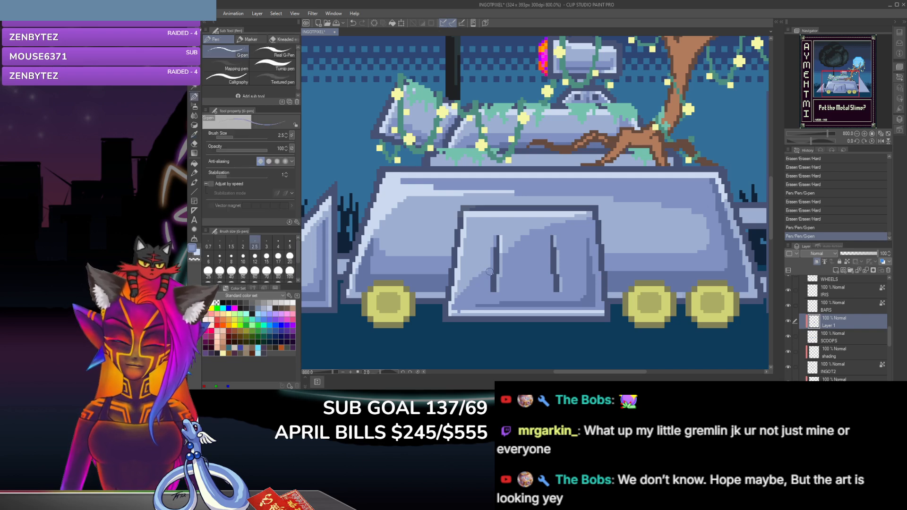
{"action": "left_click", "coordinate": [482, 272]}
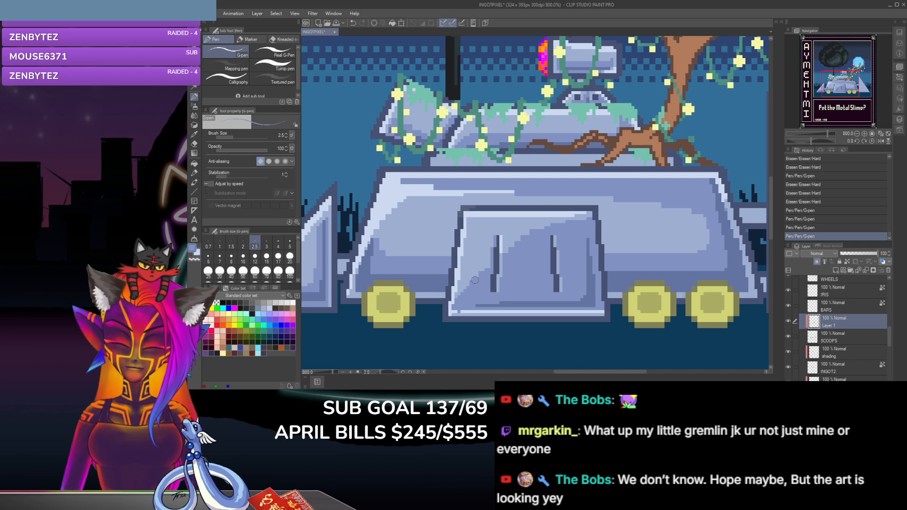
{"action": "left_click", "coordinate": [471, 280]}
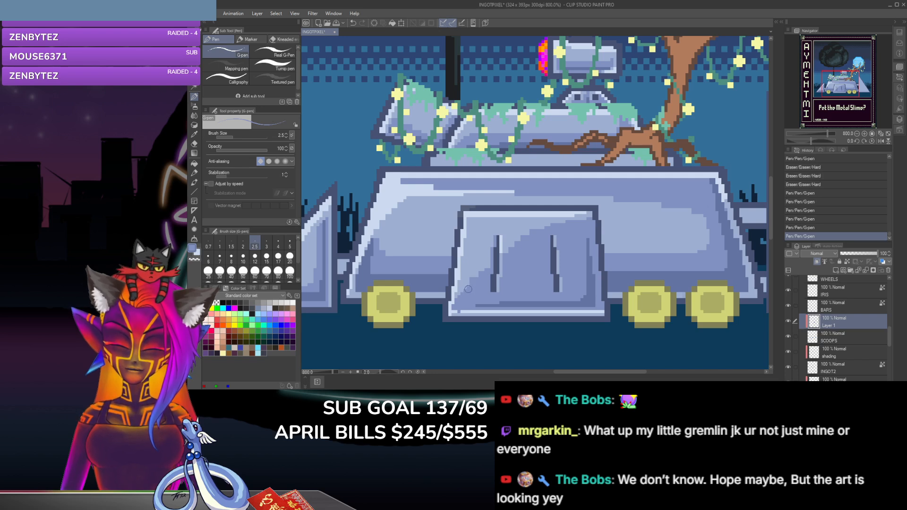
{"action": "left_click", "coordinate": [459, 299]}
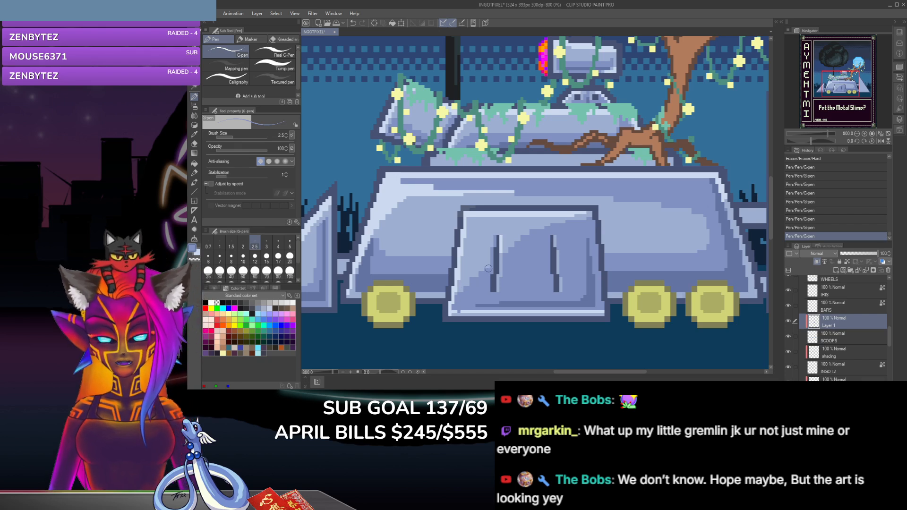
{"action": "left_click", "coordinate": [487, 268]}
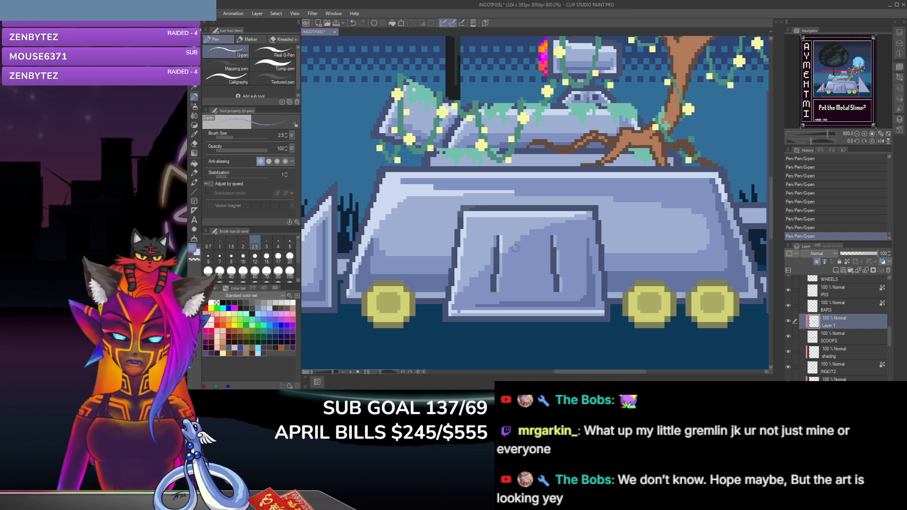
Step: Trim the diagonal shadow above the right slot and at the front panel's lower-left corner with the hard eraser
{"action": "left_click", "coordinate": [195, 143]}
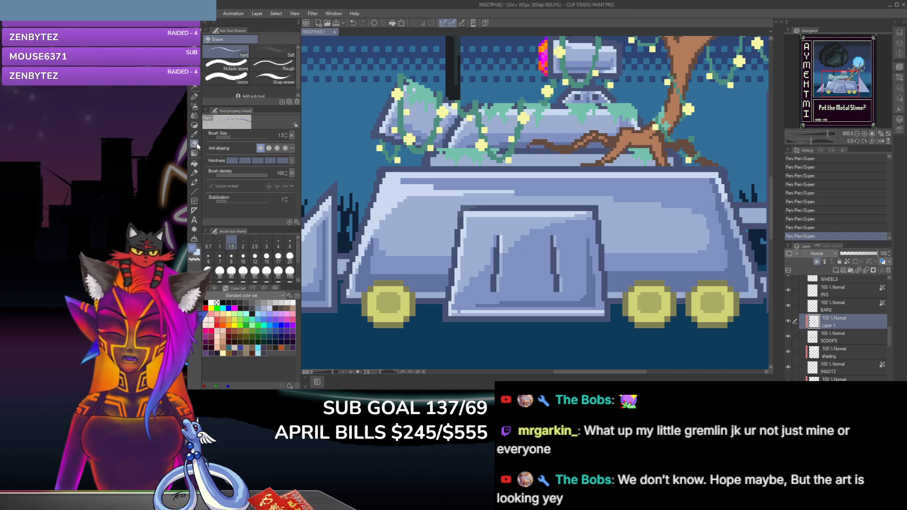
{"action": "left_click", "coordinate": [548, 228]}
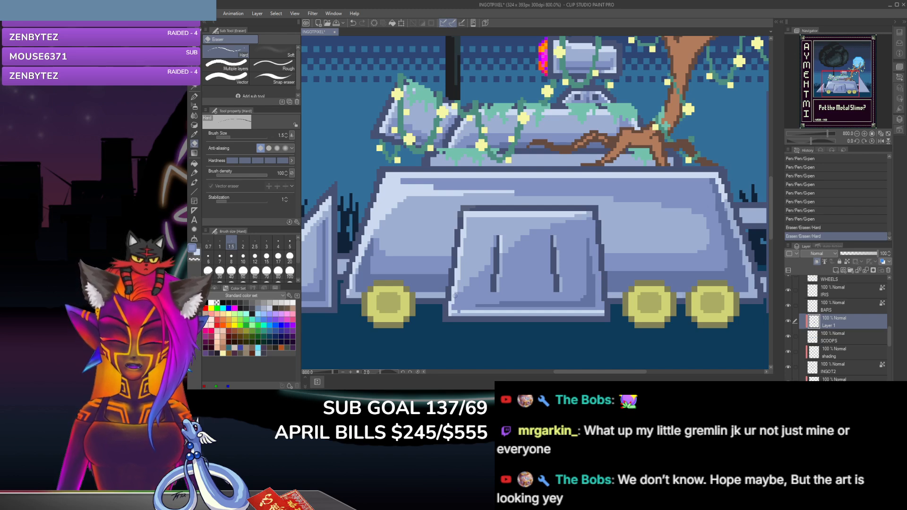
{"action": "left_click", "coordinate": [454, 296]}
{"action": "left_click", "coordinate": [453, 299]}
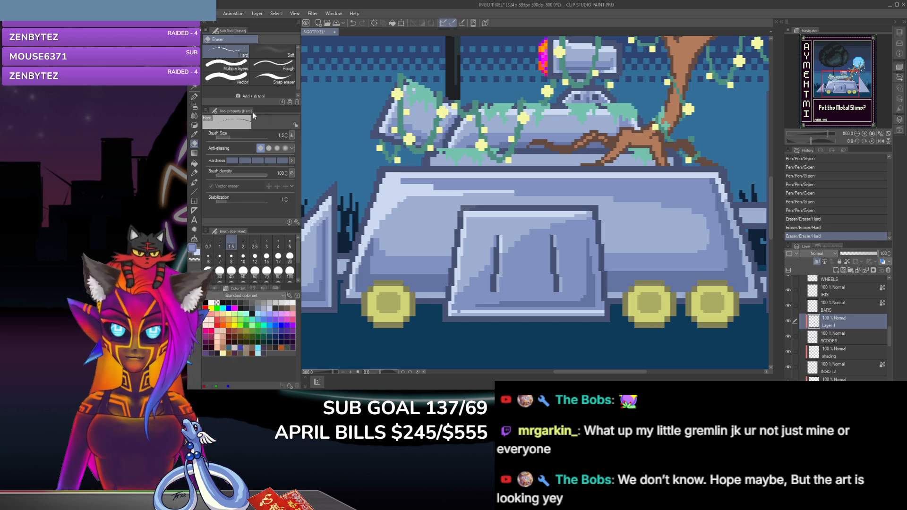
Step: Paint a diagonal shadow from the front panel's right edge down to the base of the right slot with the G-pen in a sampled blue
{"action": "left_click", "coordinate": [193, 97]}
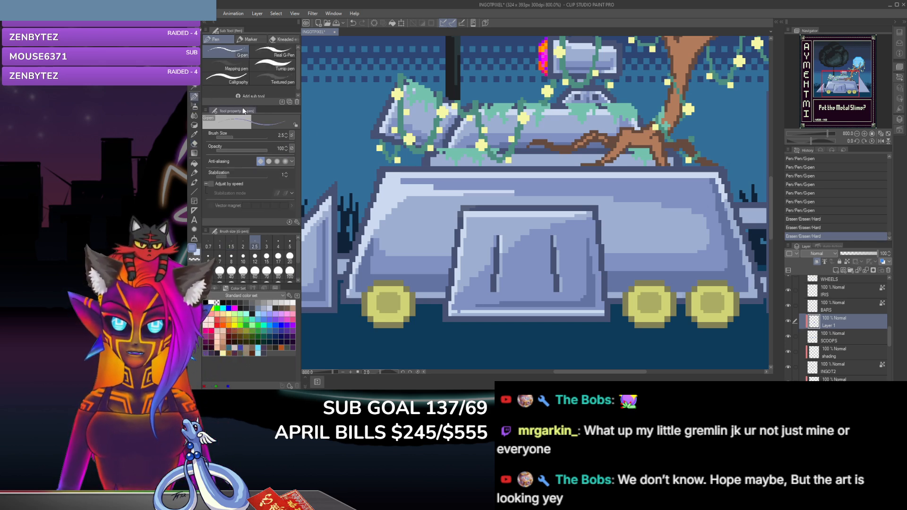
{"action": "left_click", "coordinate": [587, 290]}
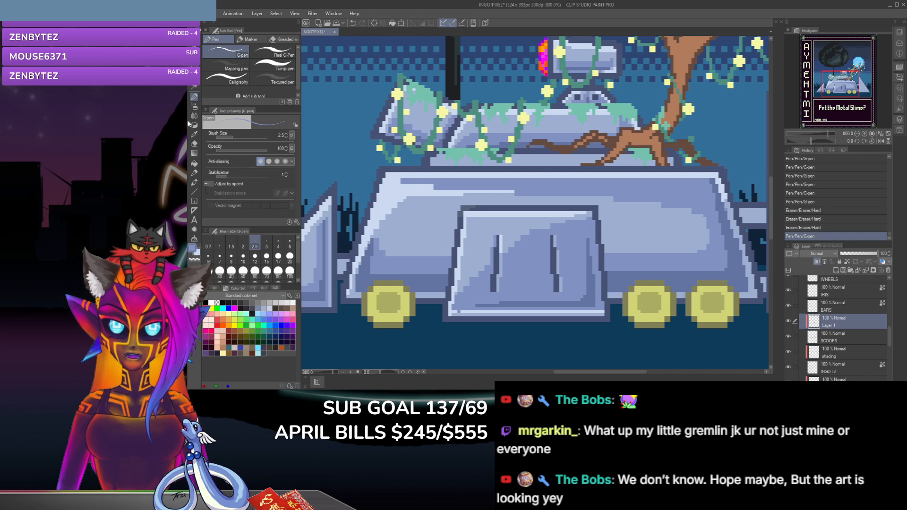
{"action": "left_click", "coordinate": [193, 135]}
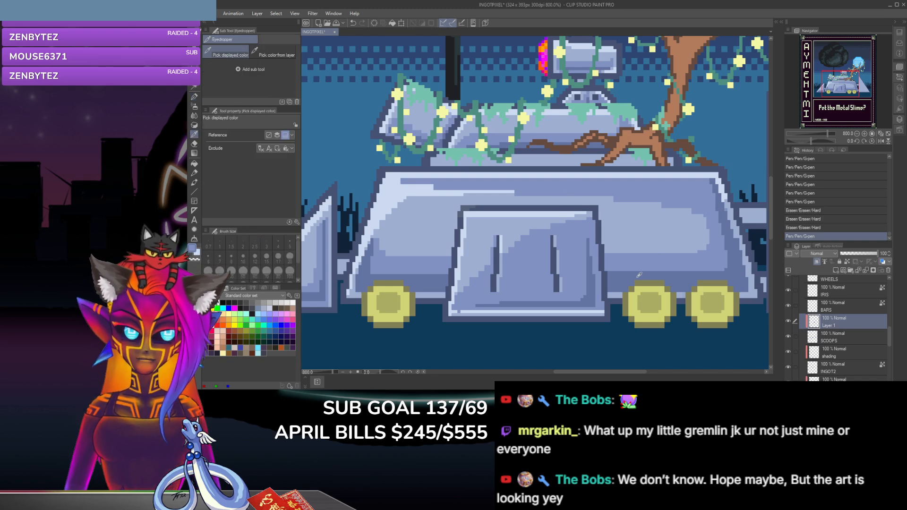
{"action": "left_click", "coordinate": [193, 98]}
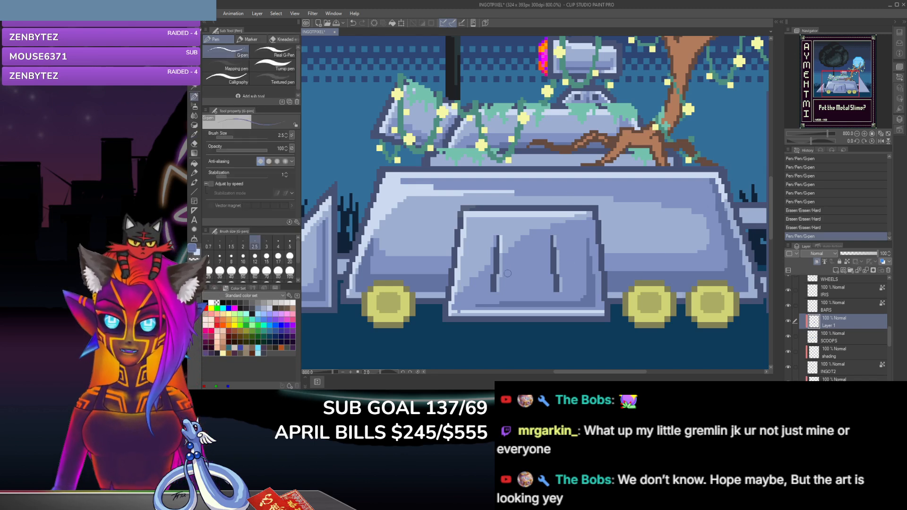
{"action": "left_click", "coordinate": [583, 290]}
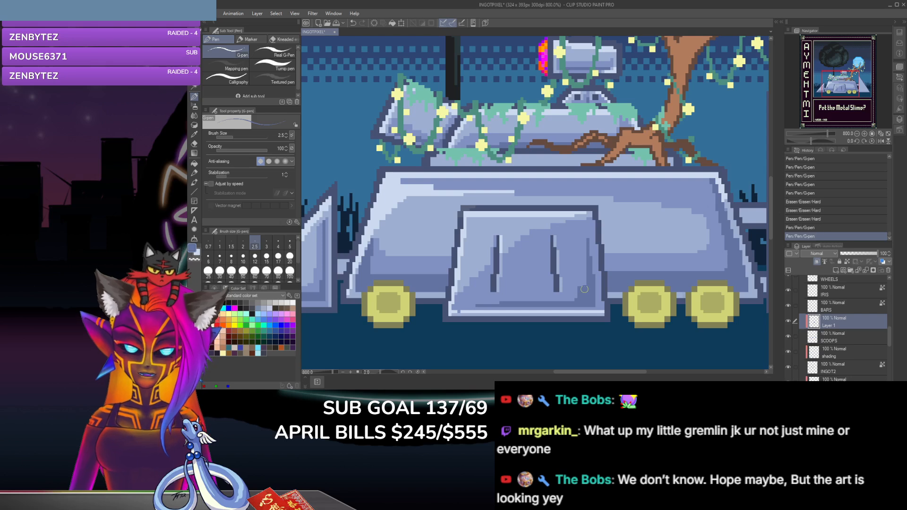
{"action": "left_click", "coordinate": [587, 270]}
{"action": "left_click", "coordinate": [587, 270]}
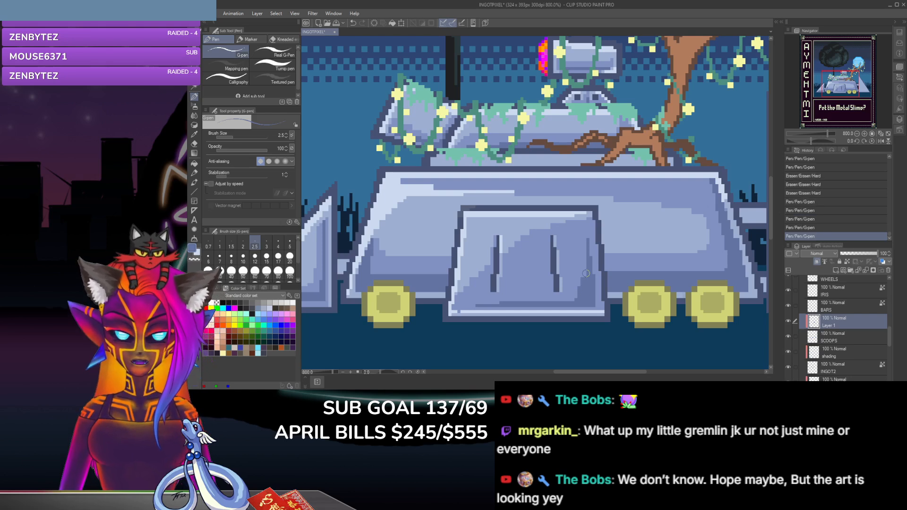
{"action": "left_click", "coordinate": [584, 278]}
{"action": "left_click", "coordinate": [583, 279]}
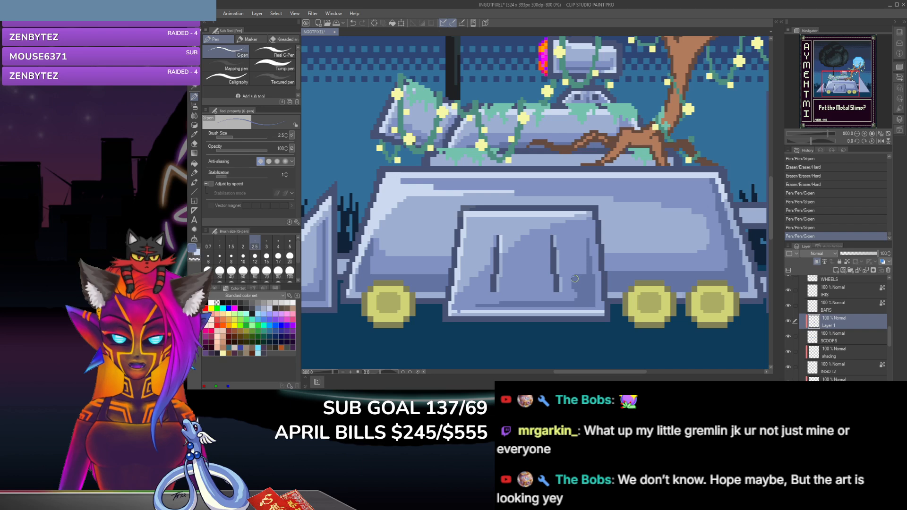
{"action": "left_click", "coordinate": [575, 289]}
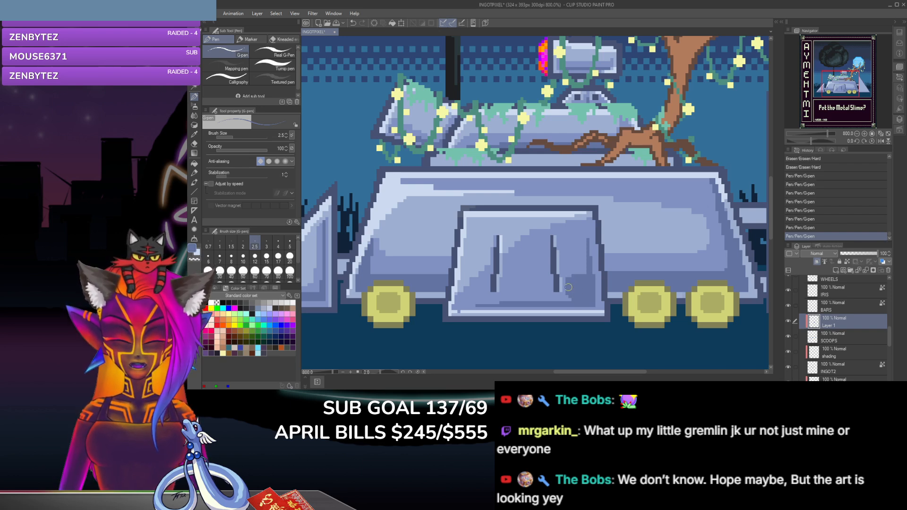
{"action": "left_click", "coordinate": [564, 298]}
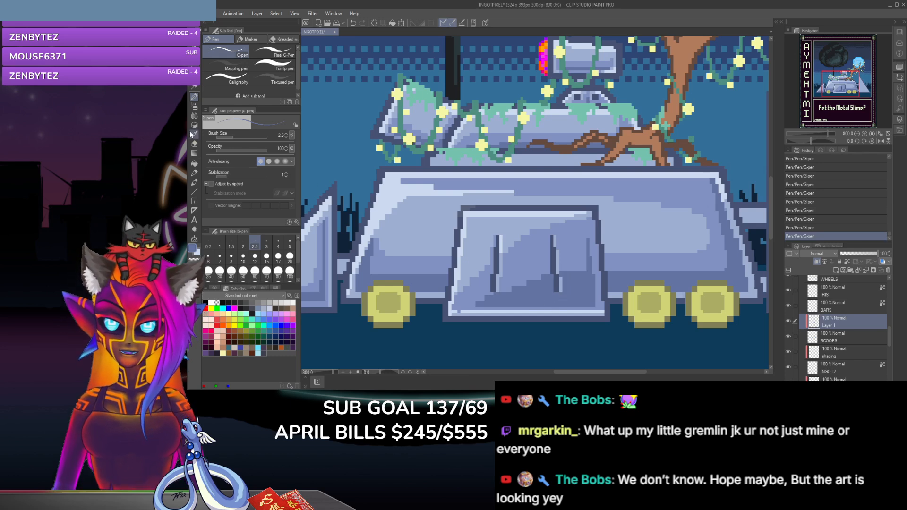
Step: Fill and darken the shadow across the front panel's lower-right area with the G-pen, using sampled blues
{"action": "left_click", "coordinate": [194, 115]}
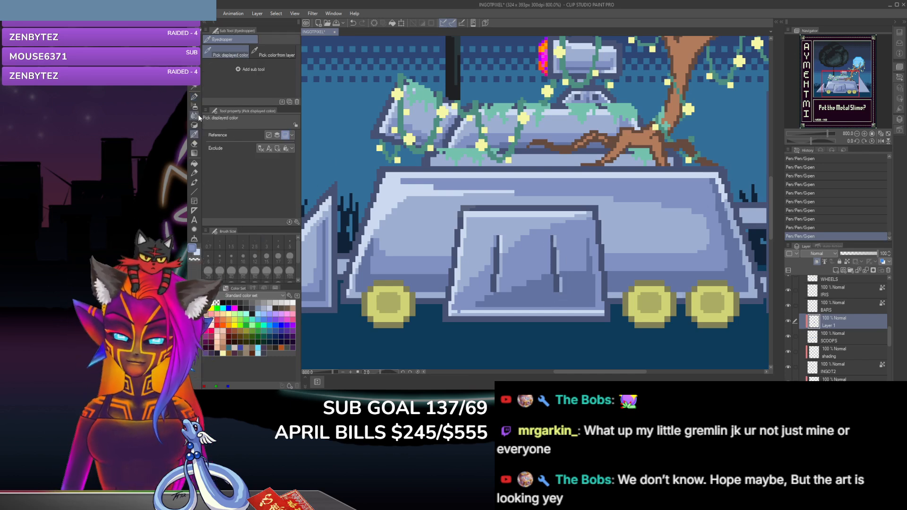
{"action": "left_click", "coordinate": [195, 96]}
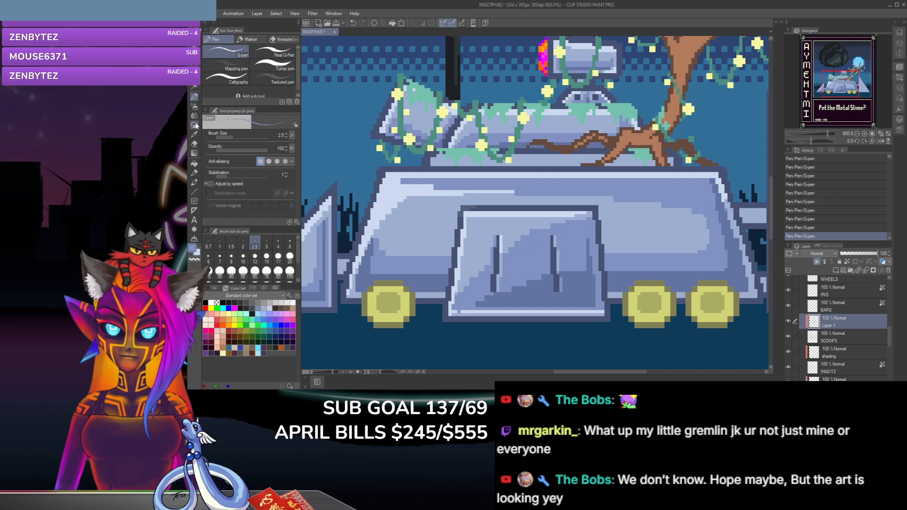
{"action": "key", "text": "i"}
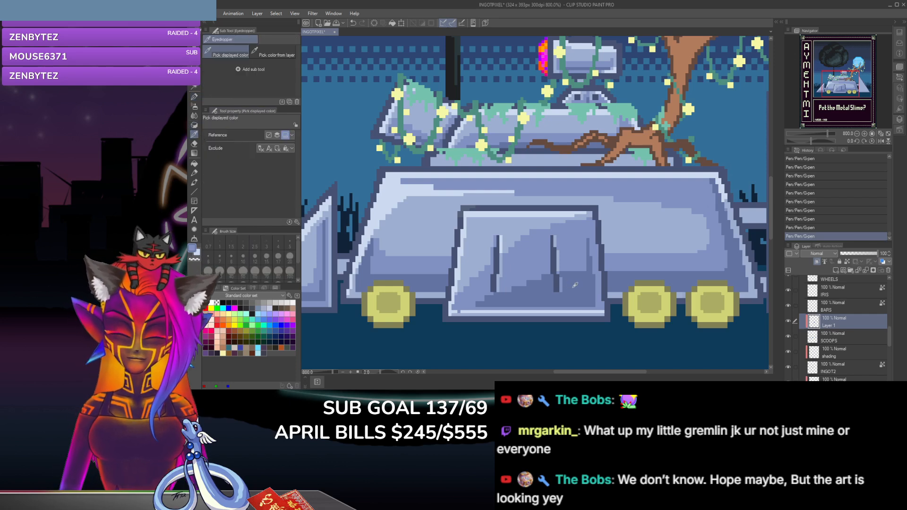
{"action": "key", "text": "p"}
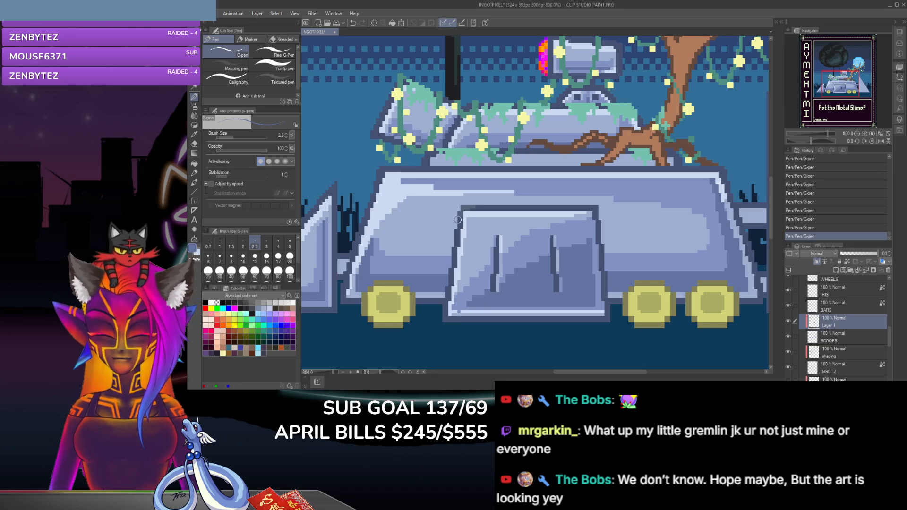
{"action": "key", "text": "i"}
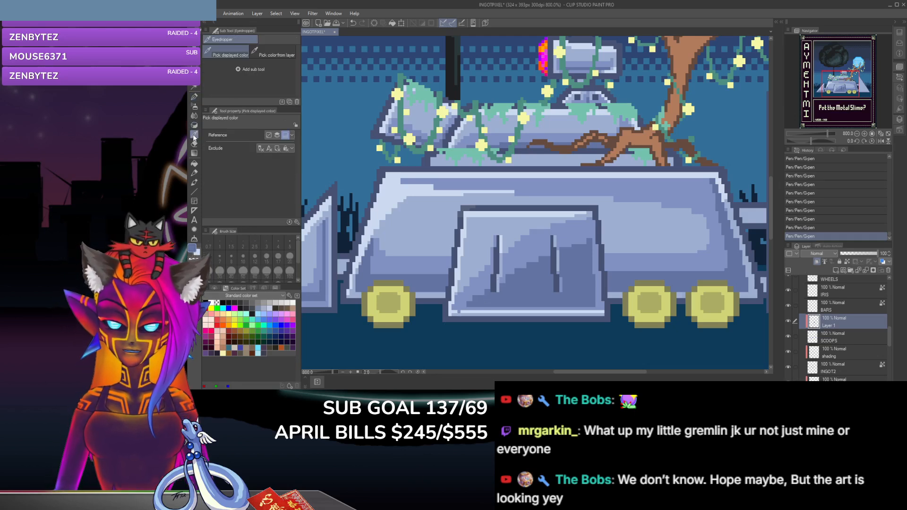
{"action": "left_click", "coordinate": [194, 97]}
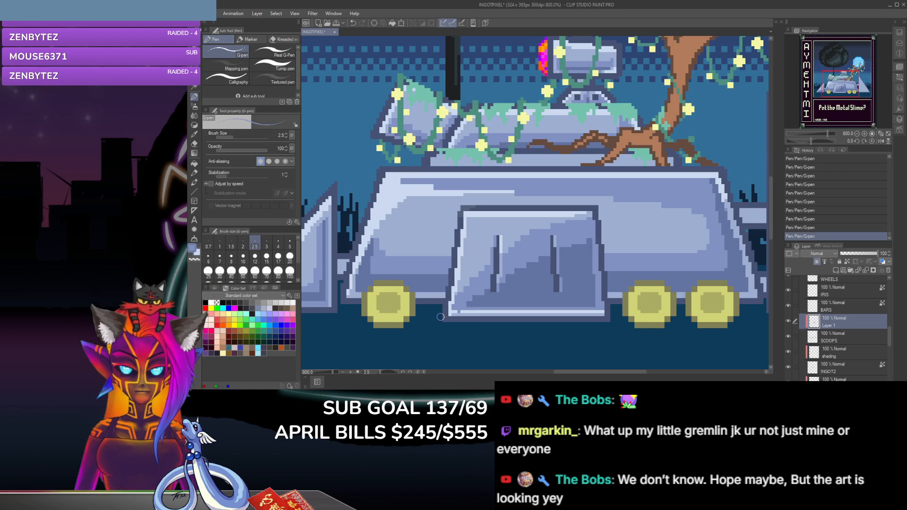
{"action": "left_click", "coordinate": [194, 134]}
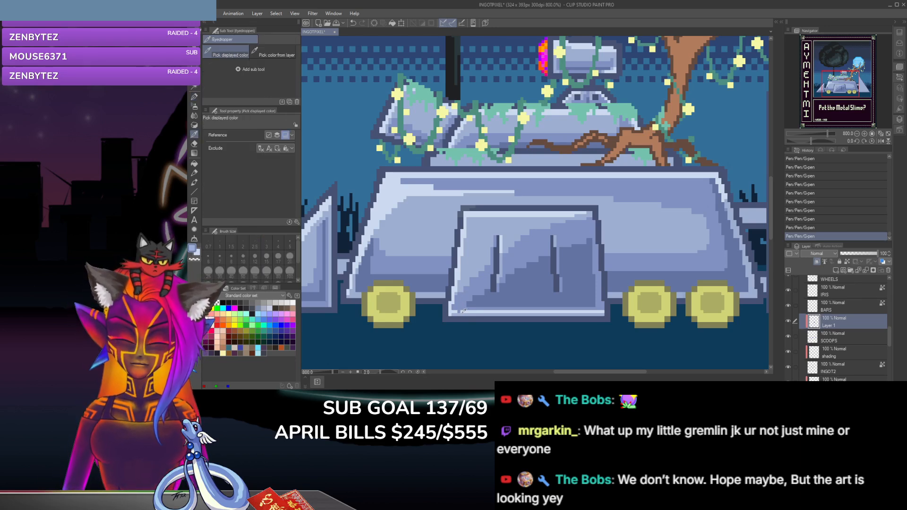
{"action": "left_click", "coordinate": [194, 97]}
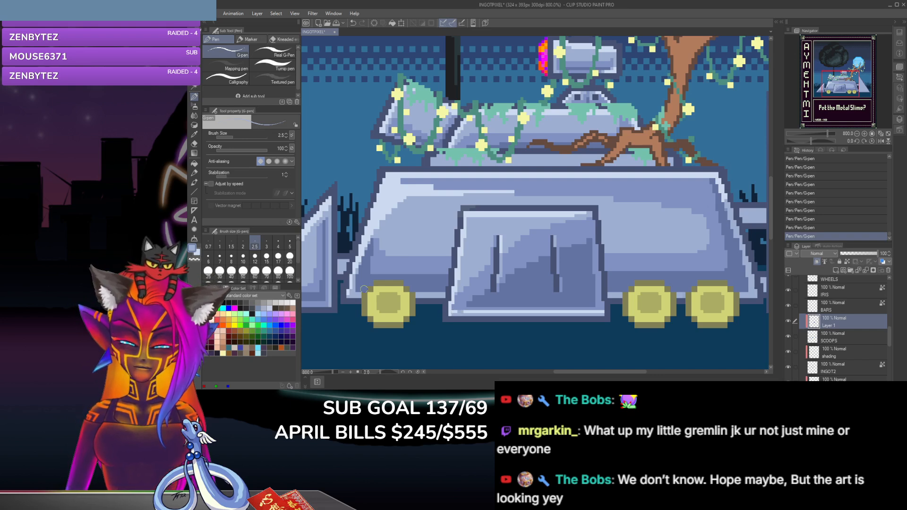
Step: Paint a highlight down the left edge of the triangular fin right of the vehicle with the G-pen in a sampled light blue
{"action": "left_click", "coordinate": [194, 134]}
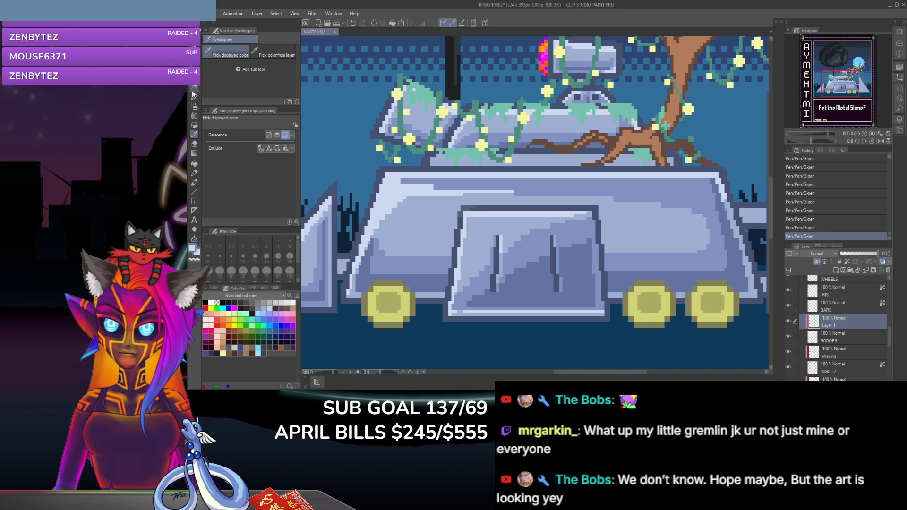
{"action": "key", "text": "p"}
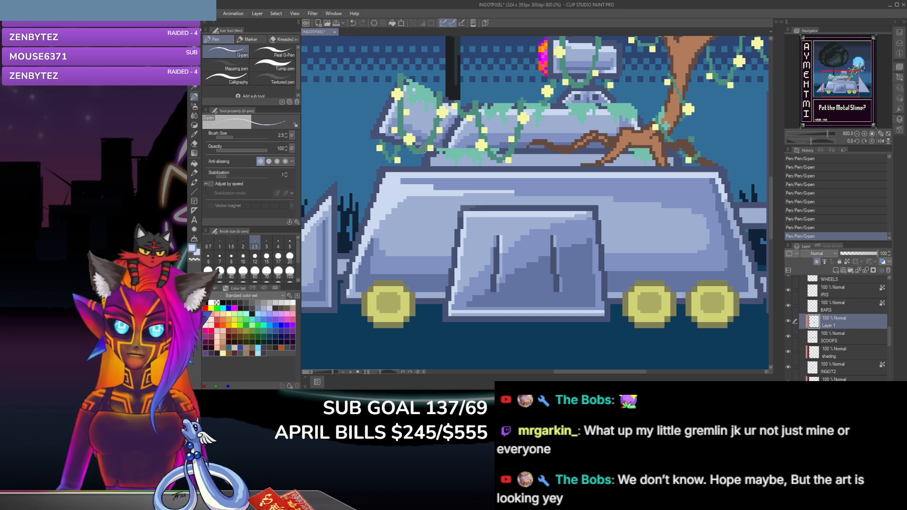
{"action": "left_click_drag", "start_coordinate": [576, 372], "coordinate": [624, 379]}
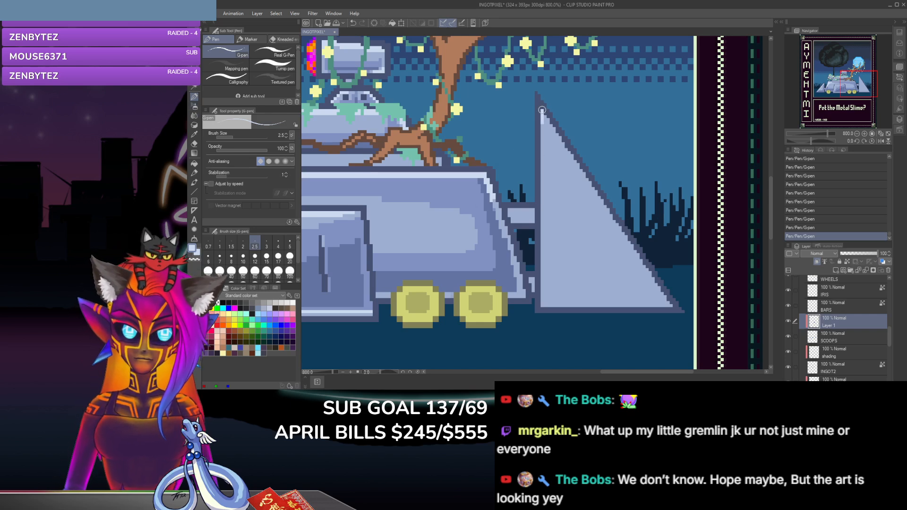
{"action": "mouse_move", "coordinate": [542, 142]}
{"action": "left_mouse_down"}
{"action": "mouse_move", "coordinate": [541, 123]}
{"action": "mouse_move", "coordinate": [541, 212]}
{"action": "left_mouse_up"}
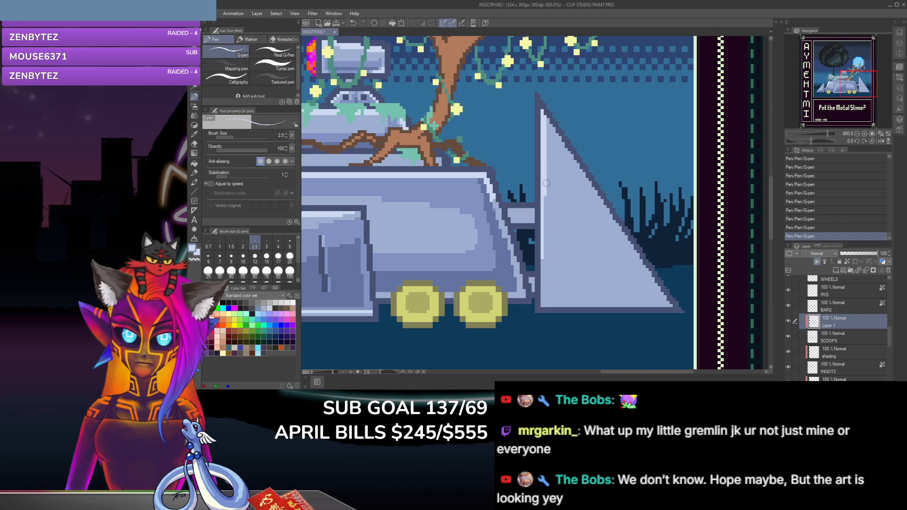
{"action": "left_click_drag", "start_coordinate": [543, 252], "coordinate": [543, 289]}
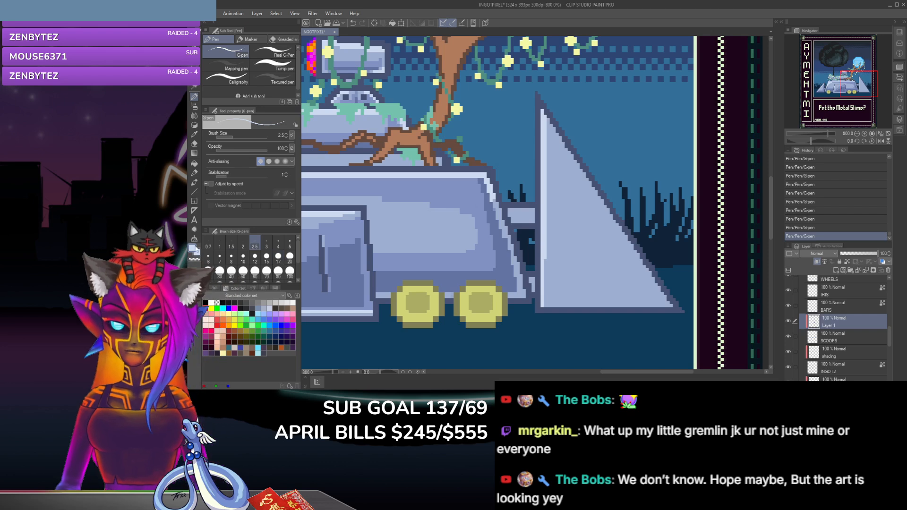
Step: Outline the fin's inner face with a sampled mid-blue shadow along its three sides using the G-pen, and trim it with the hard eraser
{"action": "left_click", "coordinate": [194, 134]}
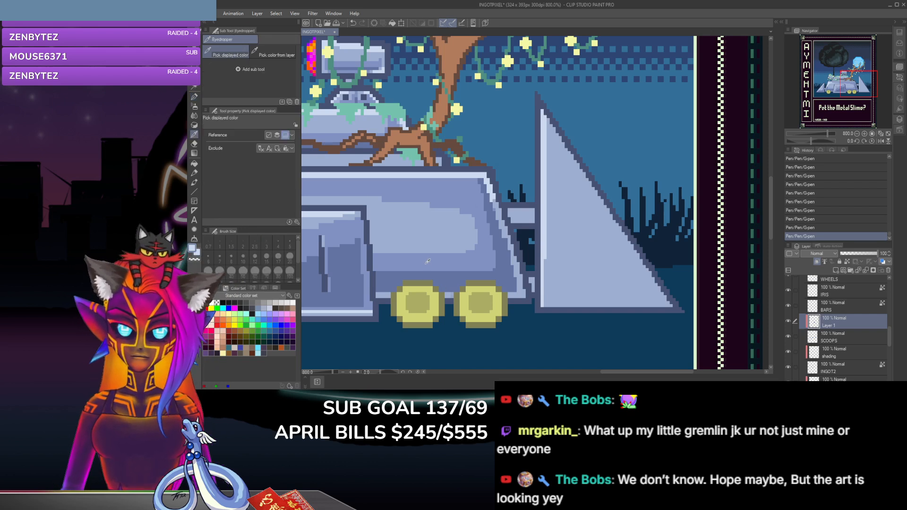
{"action": "key", "text": "p"}
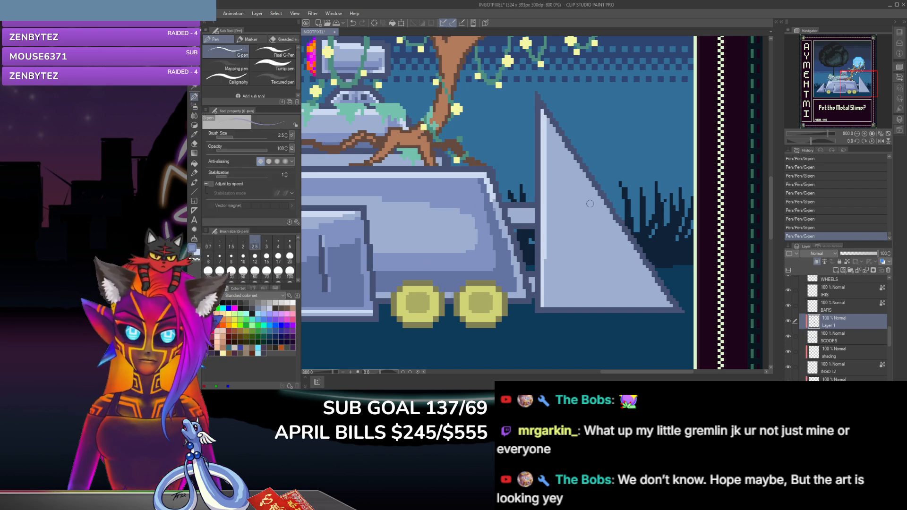
{"action": "left_click_drag", "start_coordinate": [570, 161], "coordinate": [652, 298]}
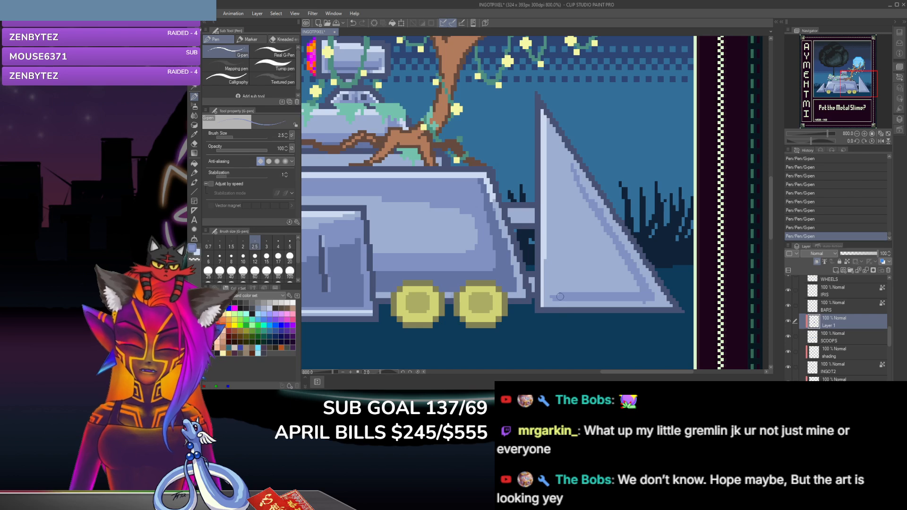
{"action": "left_click_drag", "start_coordinate": [550, 292], "coordinate": [551, 198]}
{"action": "left_click_drag", "start_coordinate": [553, 230], "coordinate": [552, 168]}
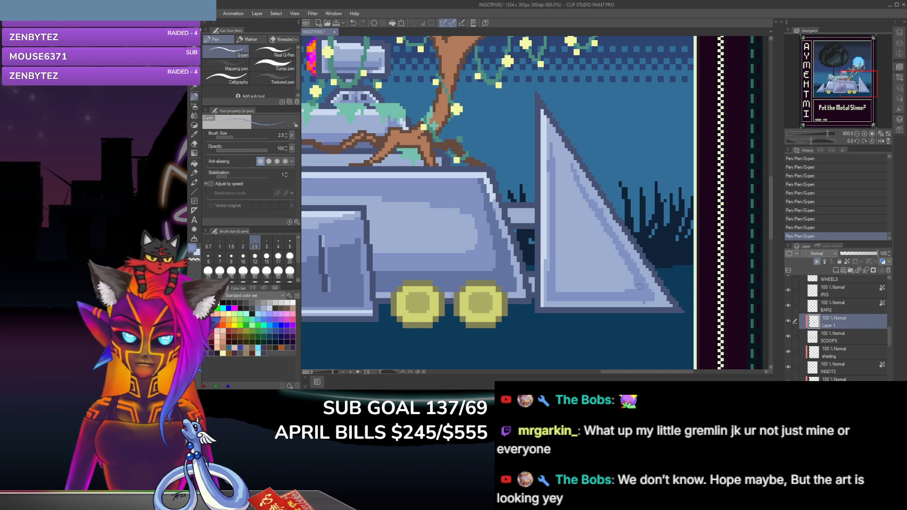
{"action": "left_click_drag", "start_coordinate": [635, 278], "coordinate": [616, 287]}
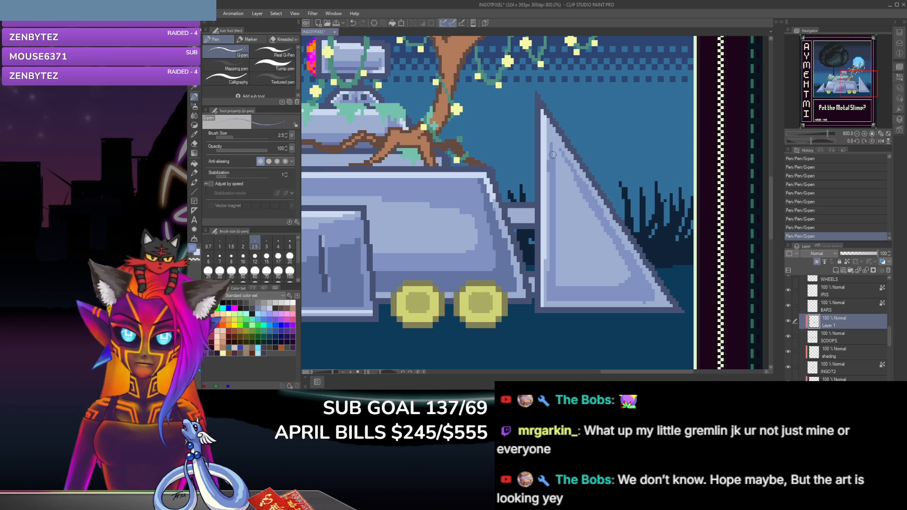
{"action": "key", "text": "e"}
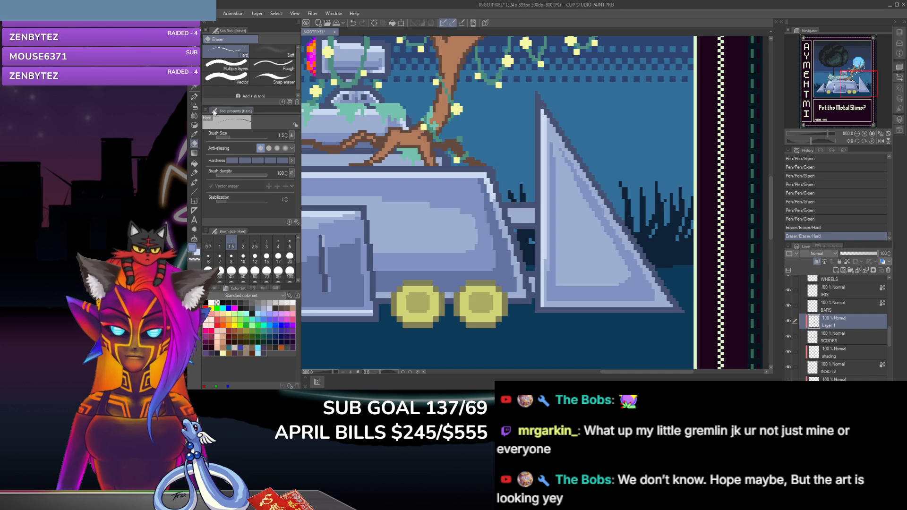
Step: Add a darker shadow in the fin's lower-right corner and along its bottom edge with the G-pen in sampled blues
{"action": "left_click", "coordinate": [193, 134]}
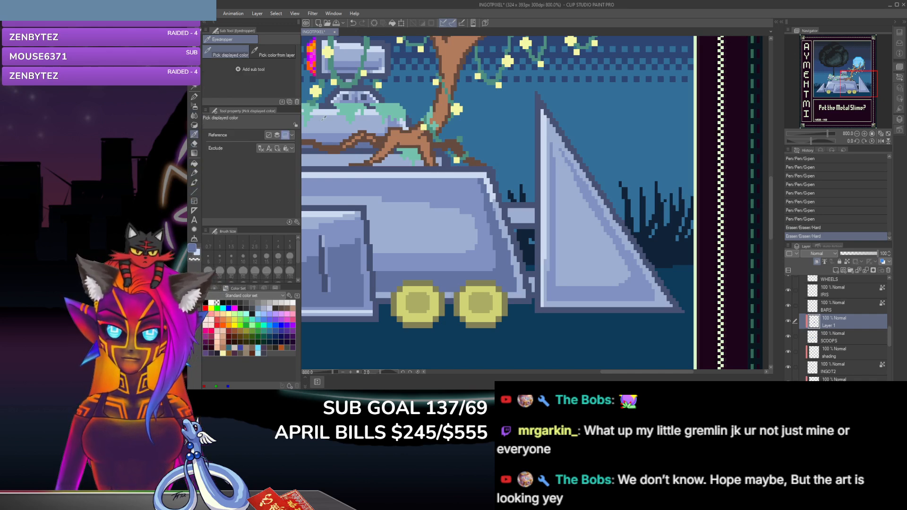
{"action": "left_click", "coordinate": [193, 96]}
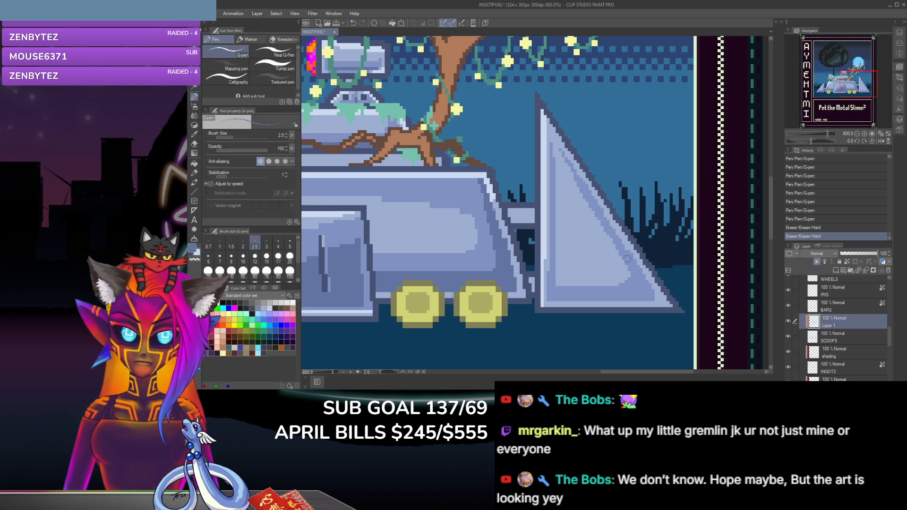
{"action": "left_click", "coordinate": [646, 295]}
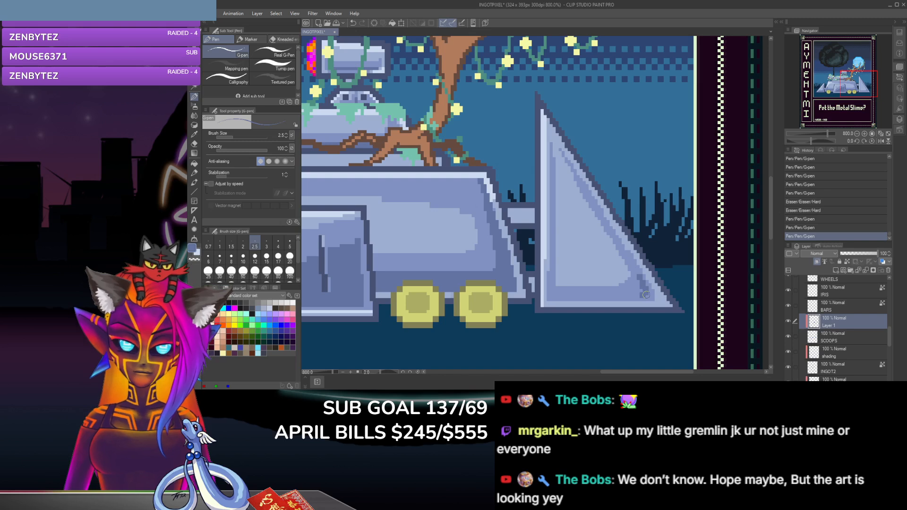
{"action": "left_click", "coordinate": [594, 294]}
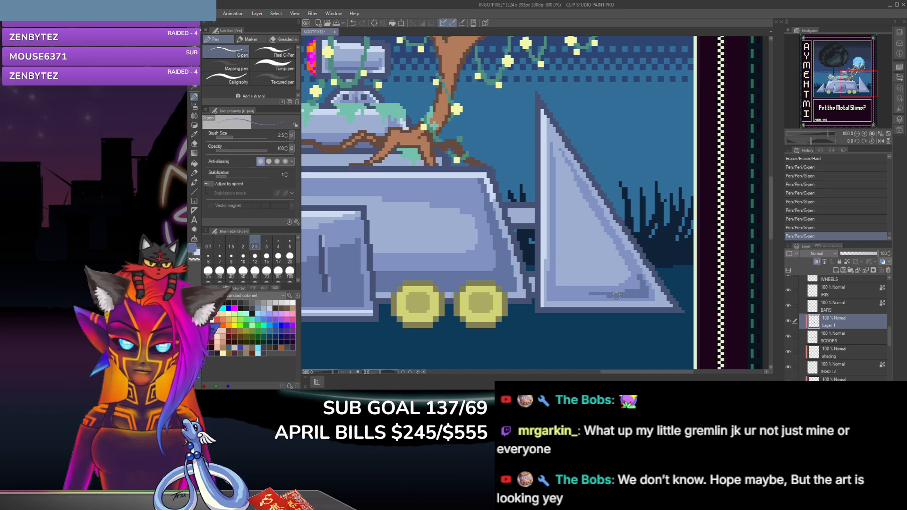
{"action": "left_click", "coordinate": [587, 295]}
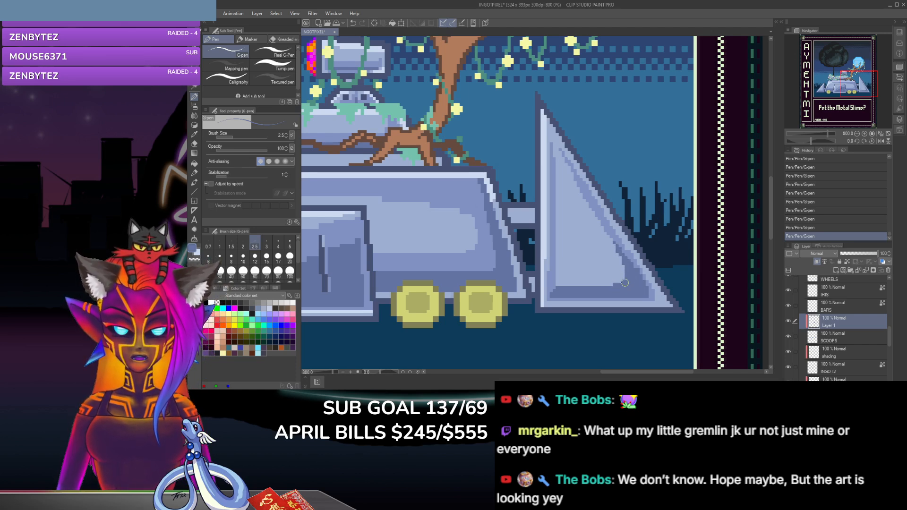
{"action": "left_click", "coordinate": [197, 126]}
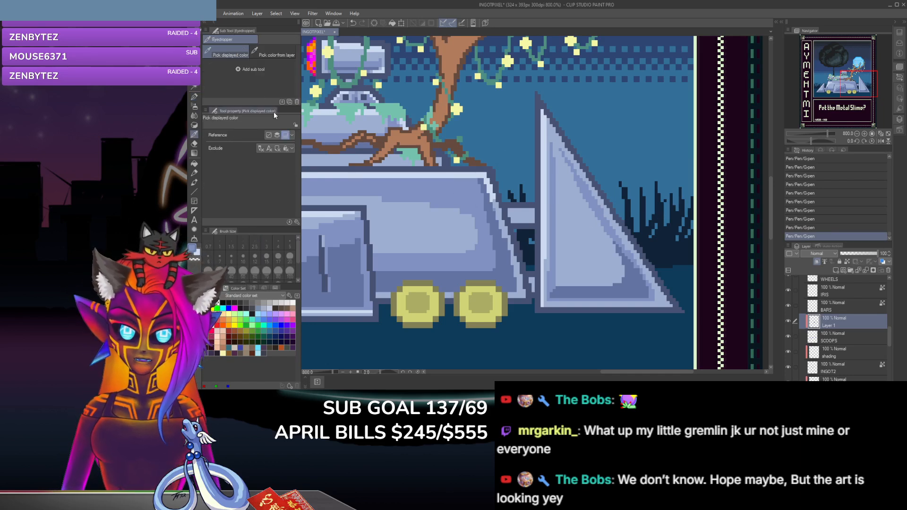
{"action": "left_click", "coordinate": [194, 96]}
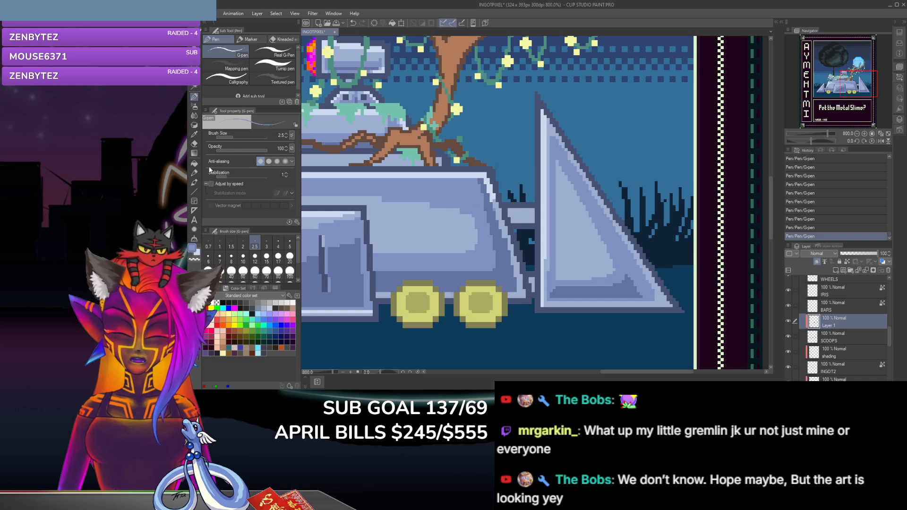
Step: Extend the darker shadow up the inside of the fin's slanted edge with the G-pen in a sampled blue
{"action": "left_click", "coordinate": [194, 134]}
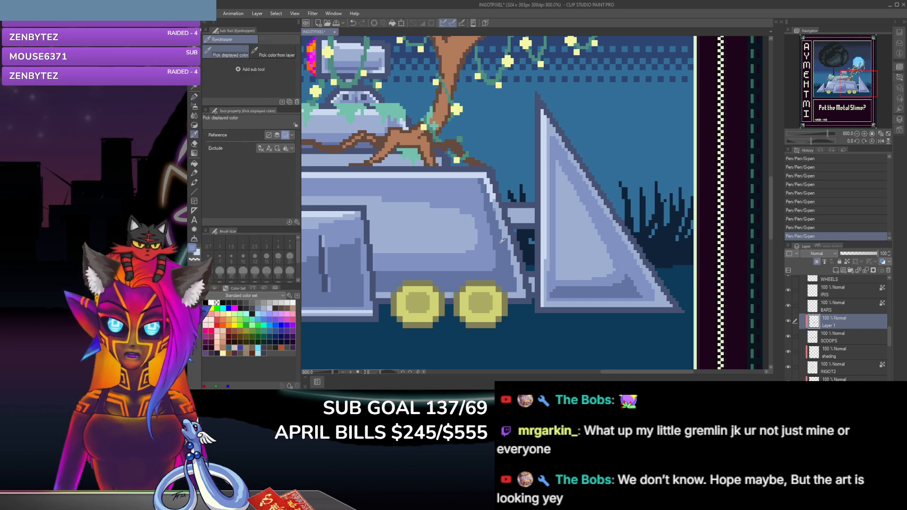
{"action": "key", "text": "p"}
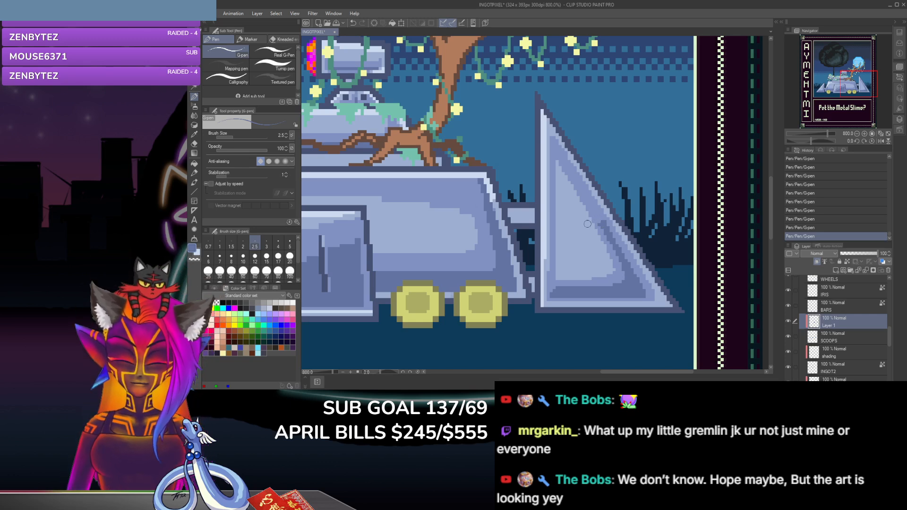
{"action": "key", "text": "ctrl+z"}
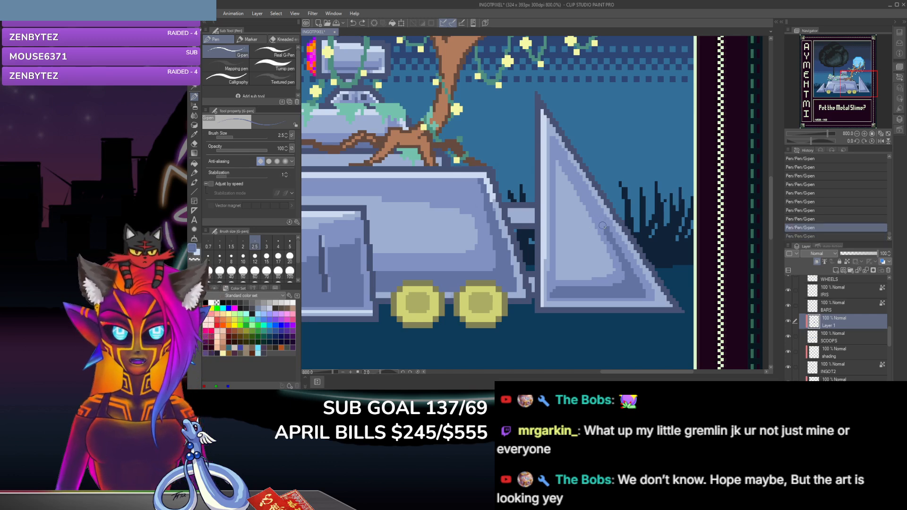
{"action": "key", "text": "ctrl+y"}
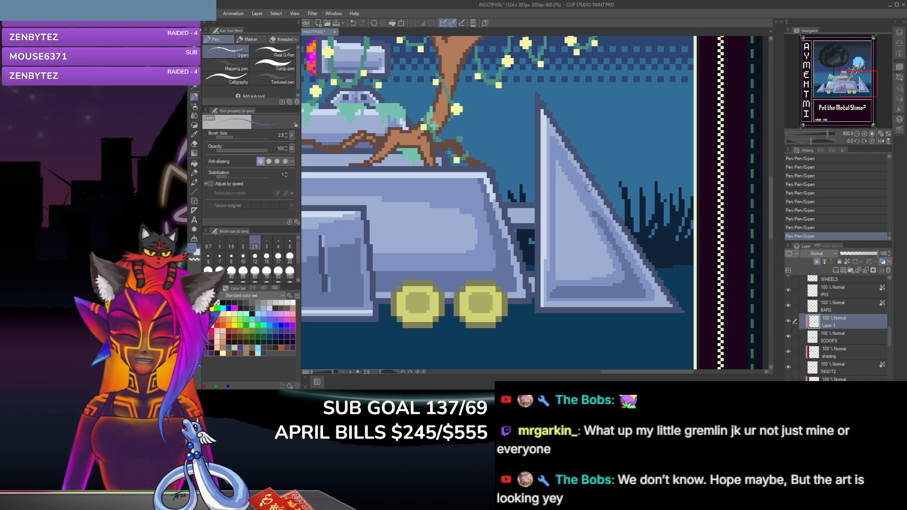
{"action": "key", "text": "ctrl+z"}
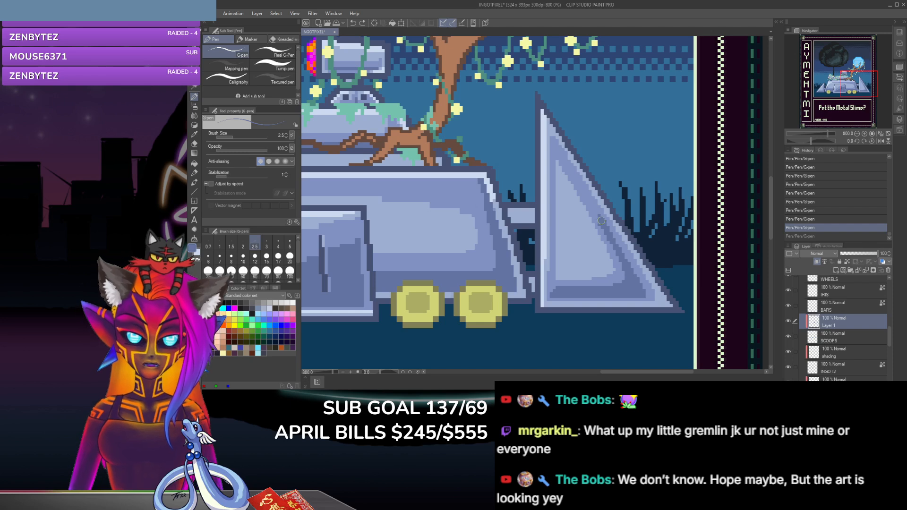
{"action": "key", "text": "ctrl+y"}
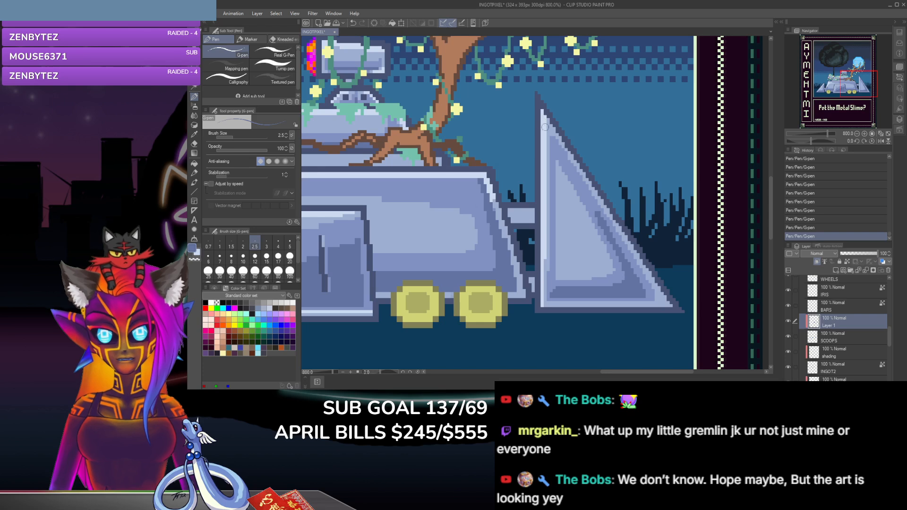
{"action": "key", "text": "e"}
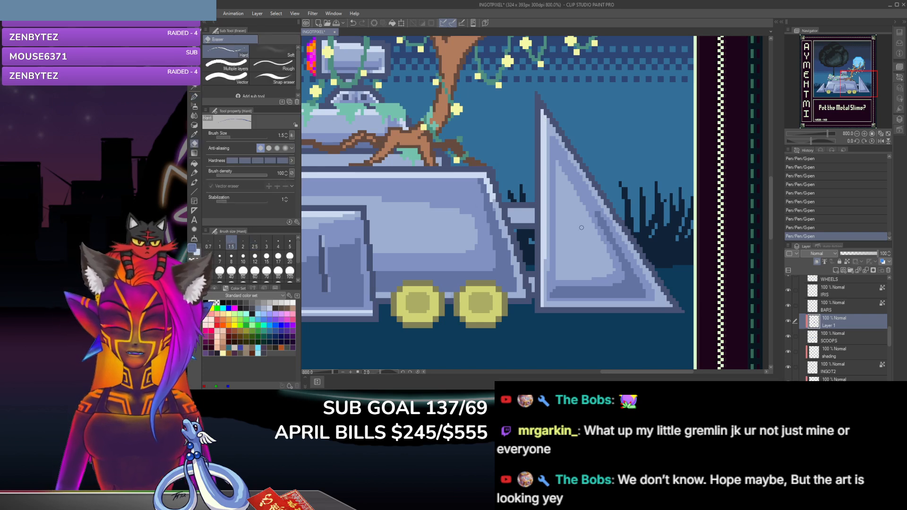
{"action": "key", "text": "i"}
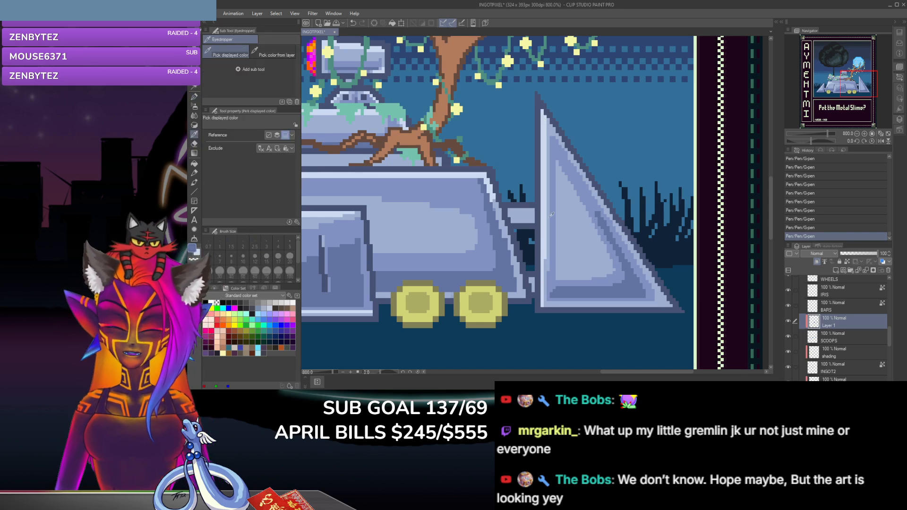
{"action": "left_click", "coordinate": [194, 143]}
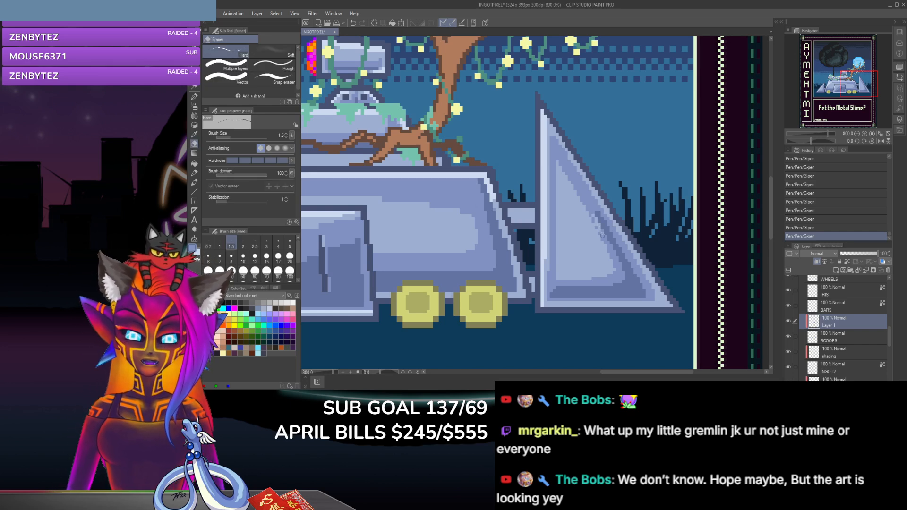
{"action": "key", "text": "ctrl+z"}
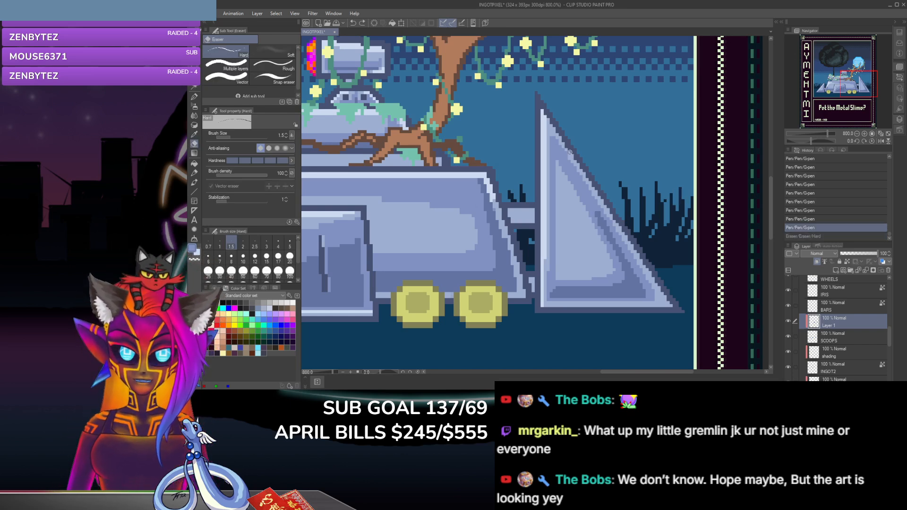
Step: Touch up the upper end of the fin's slanted inner shadow with a short G-pen stroke in a sampled blue
{"action": "left_click", "coordinate": [193, 134]}
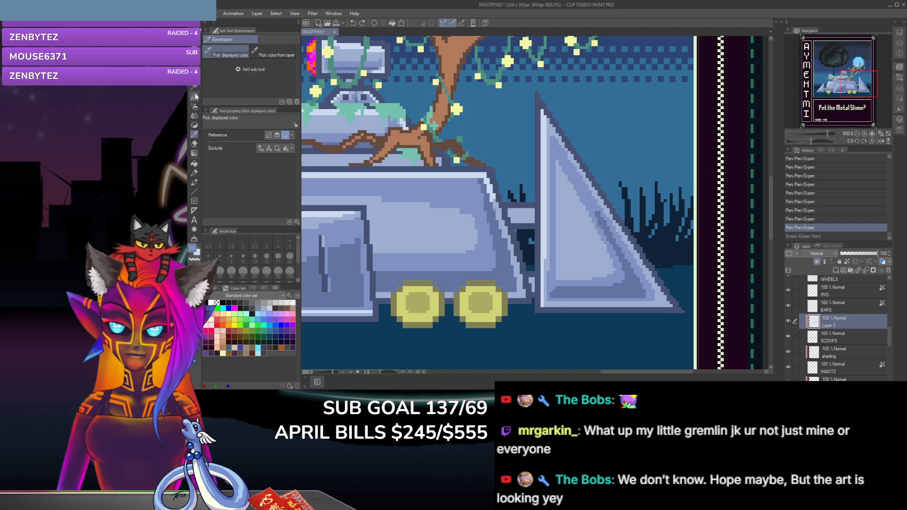
{"action": "key", "text": "p"}
{"action": "left_click_drag", "start_coordinate": [599, 228], "coordinate": [596, 220]}
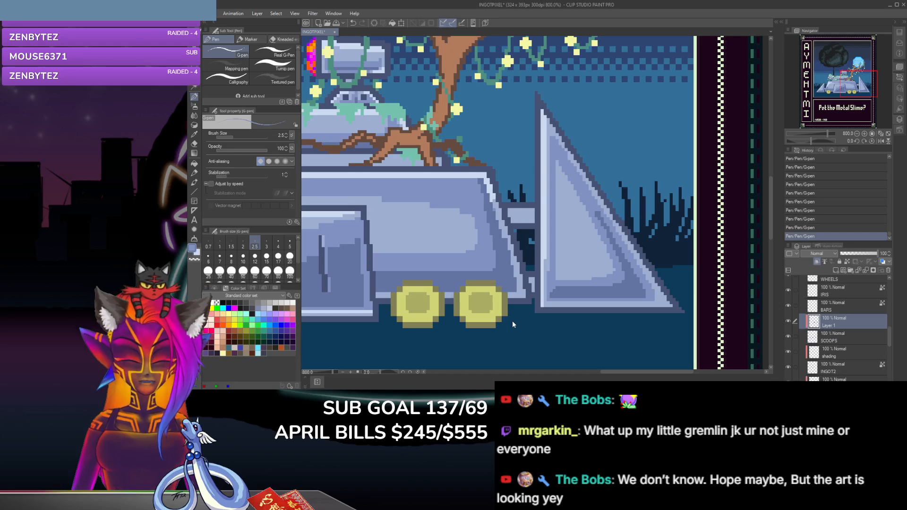
Step: Check the fin shading against the whole artwork and sample a color from the vehicle's upper body for the G-pen
{"action": "scroll", "coordinate": [512, 321], "scroll_direction": "down", "scroll_amount": 4}
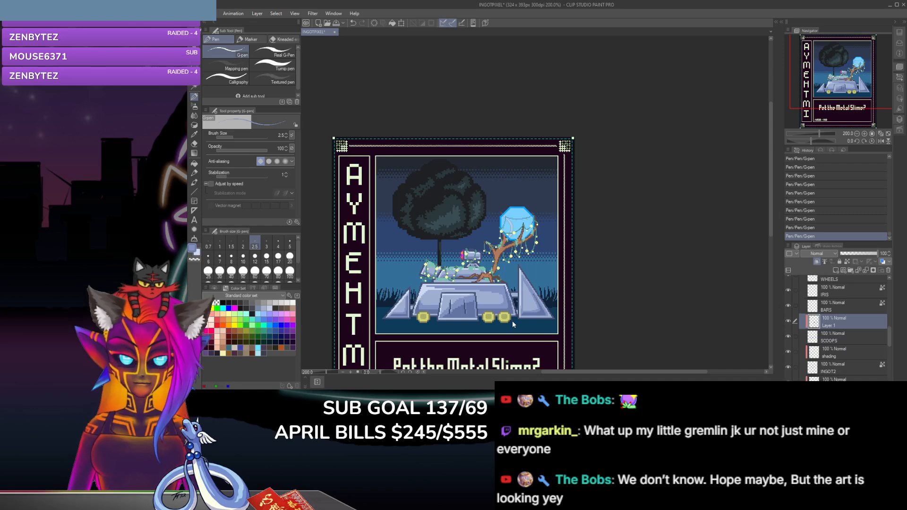
{"action": "scroll", "coordinate": [512, 321], "scroll_direction": "up", "scroll_amount": 4}
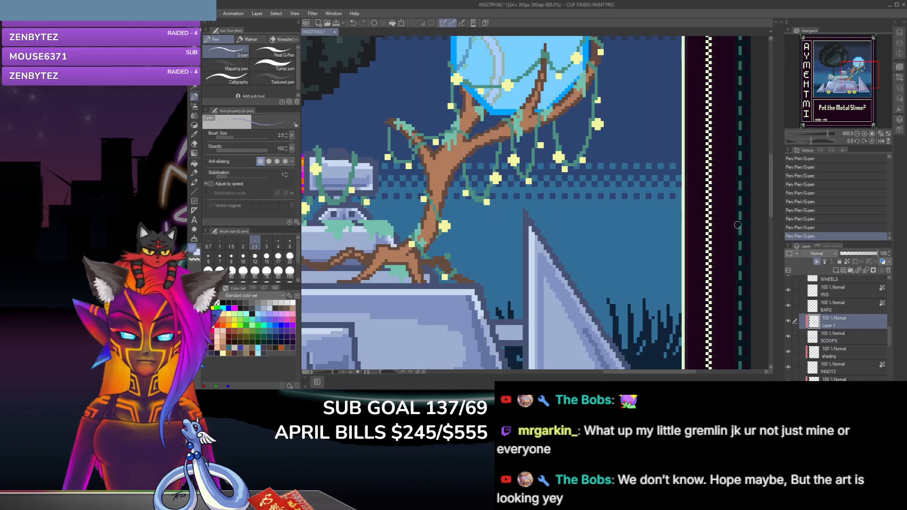
{"action": "left_click_drag", "start_coordinate": [770, 211], "coordinate": [770, 240]}
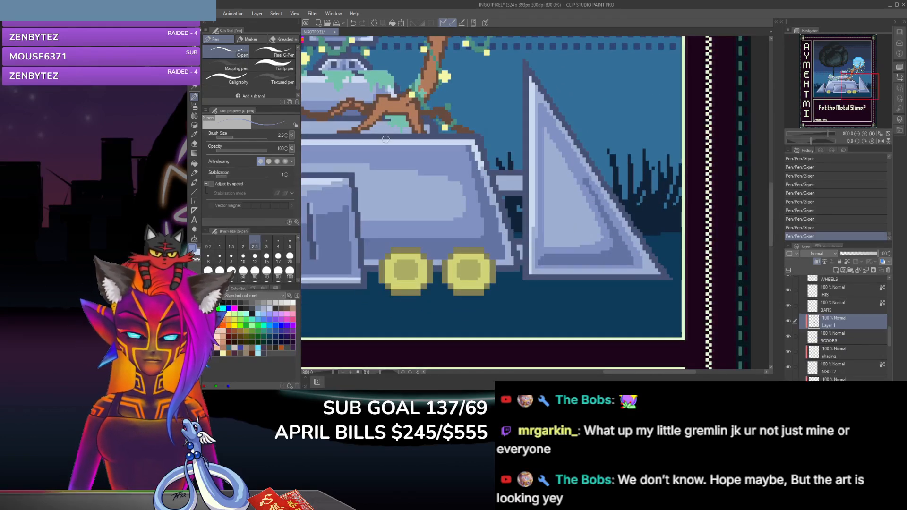
{"action": "key", "text": "i"}
{"action": "key", "text": "p"}
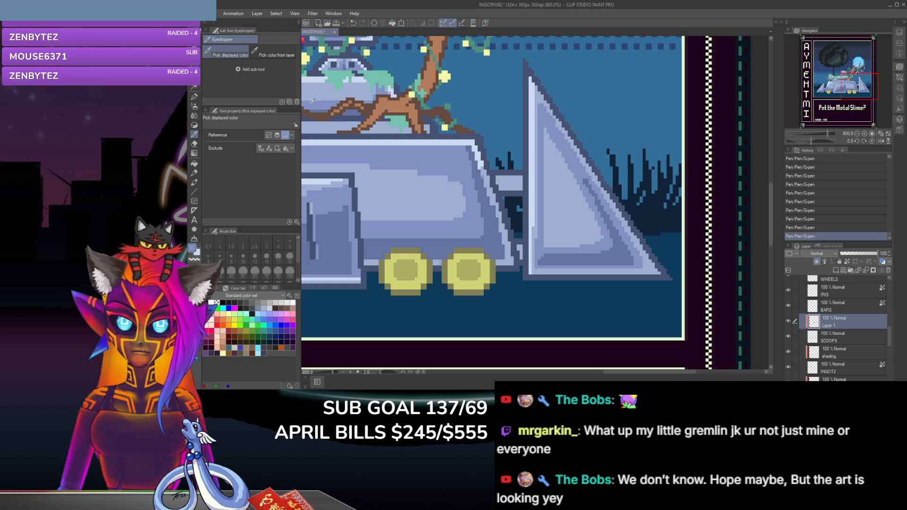
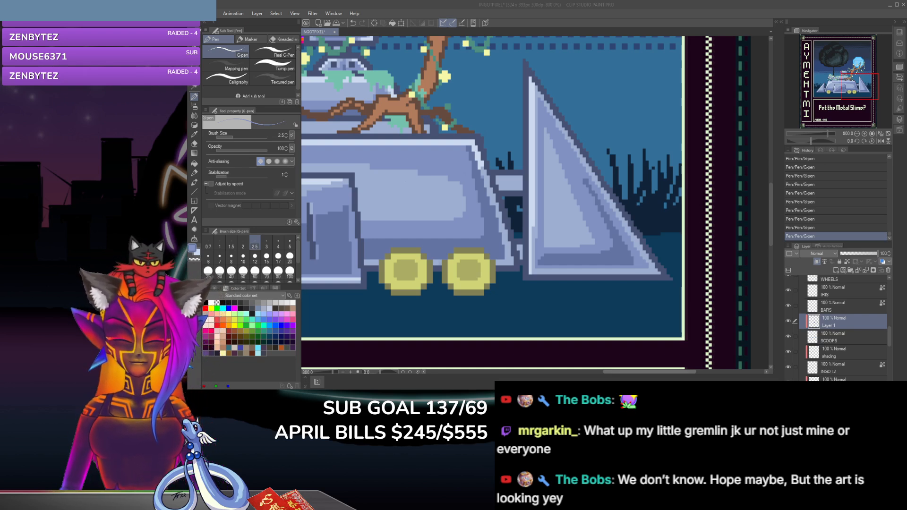
Step: Rename the shading layer above SCOOPS as "shade"
{"action": "left_click_drag", "start_coordinate": [635, 371], "coordinate": [580, 371]}
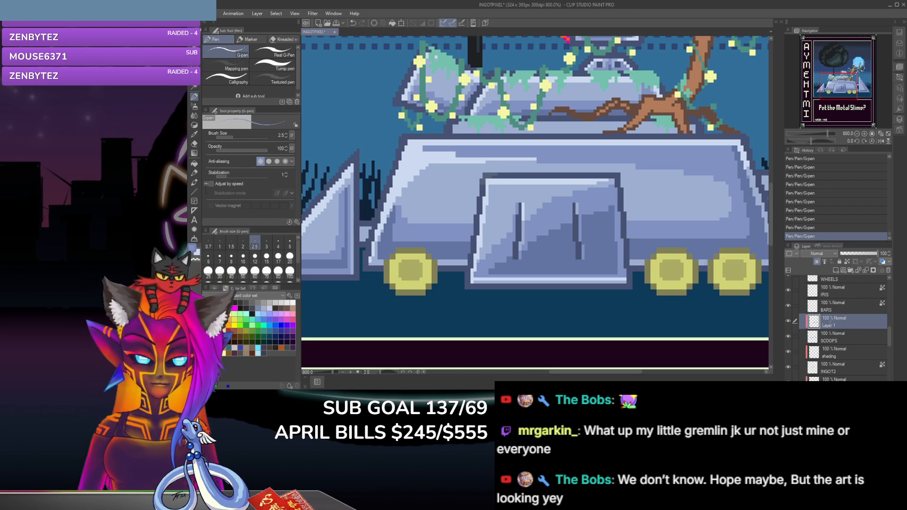
{"action": "type", "text": "shade"}
{"action": "key", "text": "Return"}
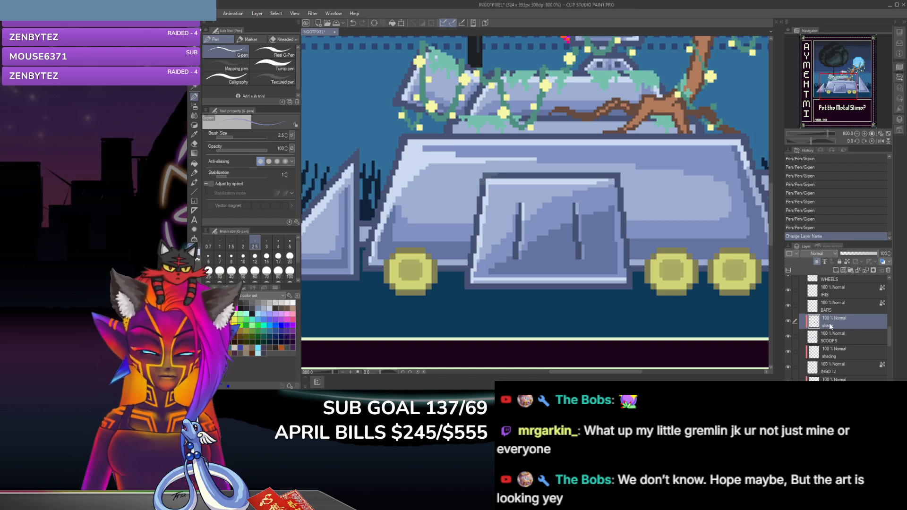
Step: On the BARS layer, shade the short connecting bar beside the left fin with the G-pen in a sampled blue
{"action": "left_click", "coordinate": [847, 305]}
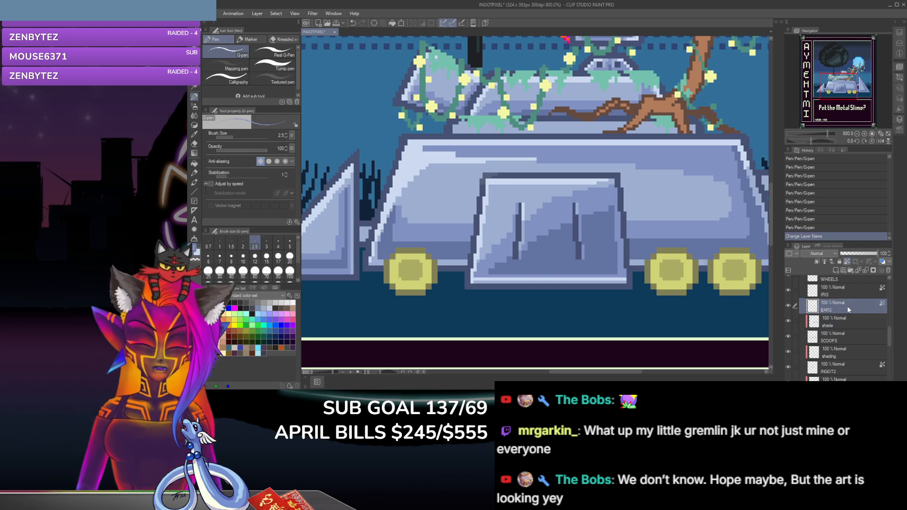
{"action": "left_click", "coordinate": [195, 135]}
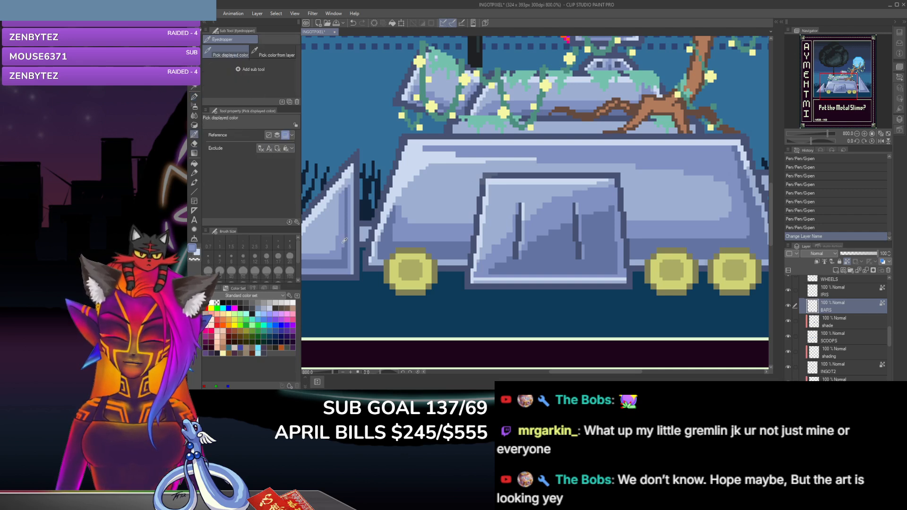
{"action": "left_click", "coordinate": [194, 97]}
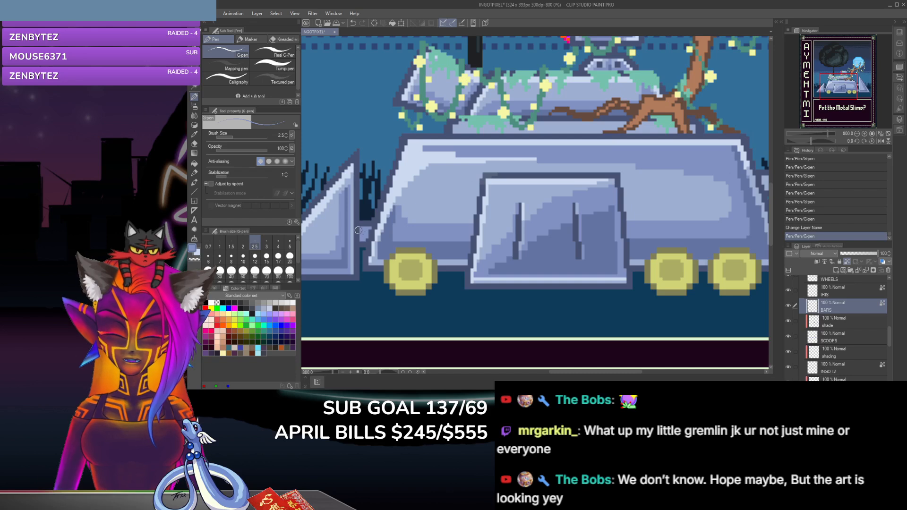
Step: Paint a lighter blue highlight along the upper bar joining the vehicle's body to the right fin with the G-pen
{"action": "left_click_drag", "start_coordinate": [571, 373], "coordinate": [612, 372]}
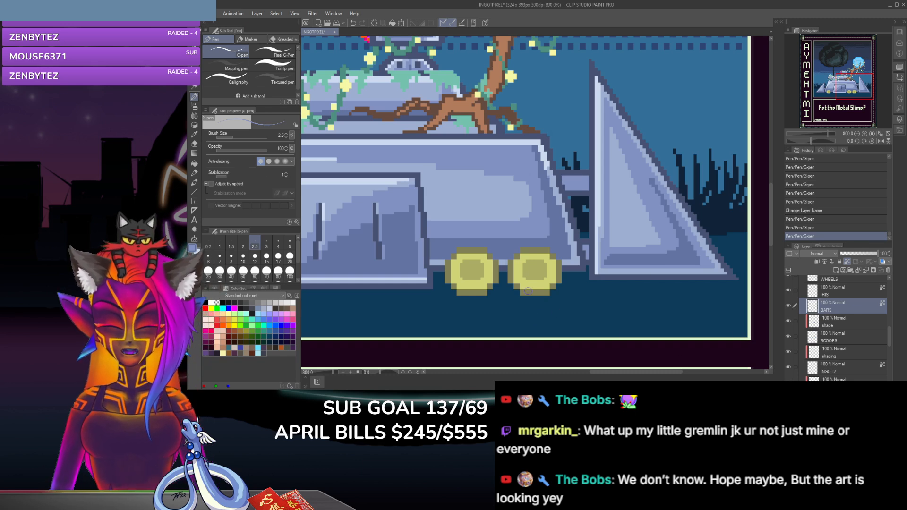
{"action": "key", "text": "i"}
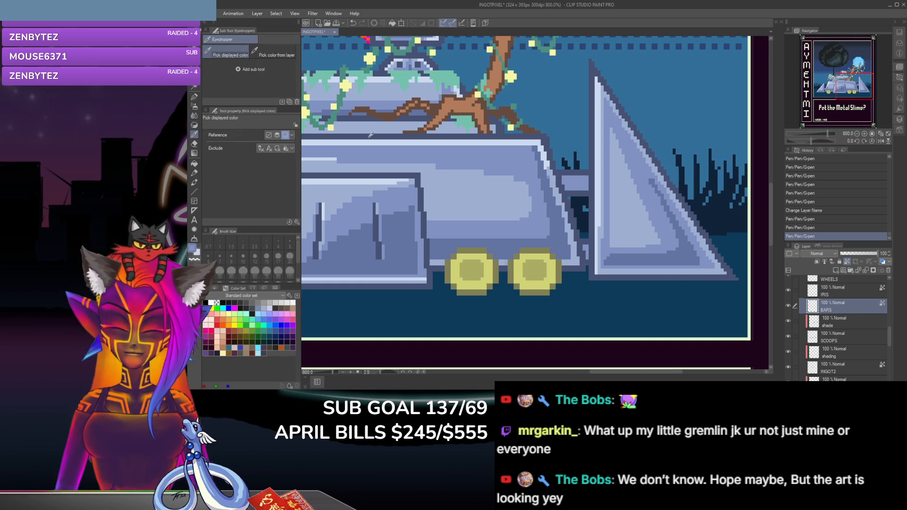
{"action": "left_click", "coordinate": [194, 97]}
{"action": "left_click", "coordinate": [587, 180]}
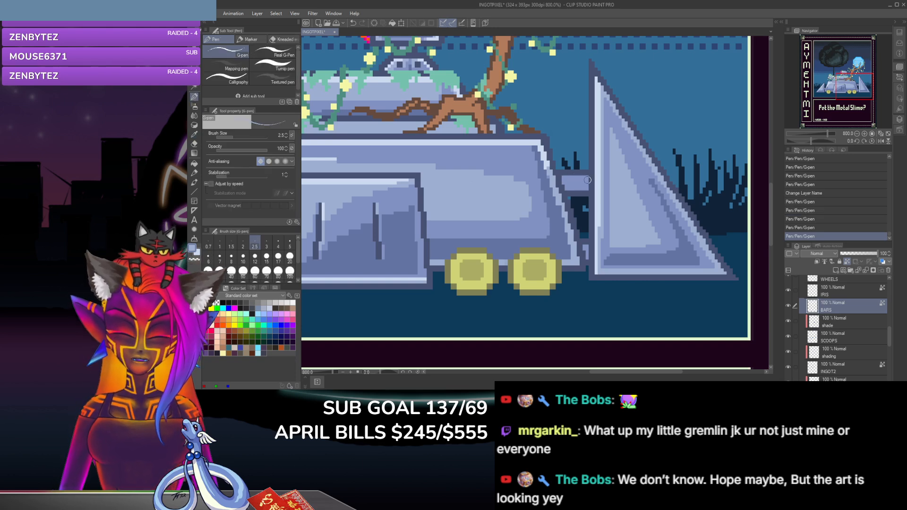
{"action": "left_click", "coordinate": [586, 180]}
{"action": "mouse_move", "coordinate": [561, 178]}
{"action": "left_mouse_down"}
{"action": "mouse_move", "coordinate": [582, 180]}
{"action": "mouse_move", "coordinate": [572, 180]}
{"action": "left_mouse_up"}
{"action": "left_click", "coordinate": [570, 183]}
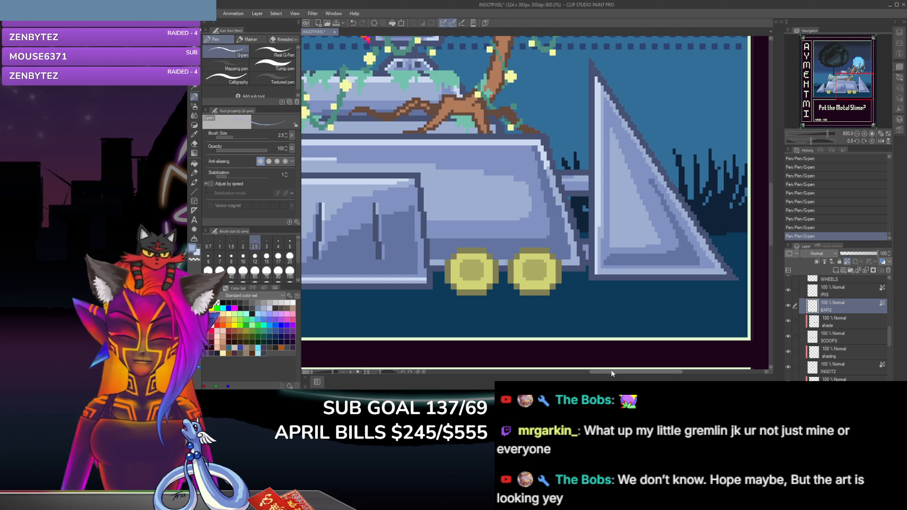
Step: Undo the last stroke on the short bar beside the left fin and shade it with the G-pen in a newly sampled blue
{"action": "left_click_drag", "start_coordinate": [611, 371], "coordinate": [563, 371]}
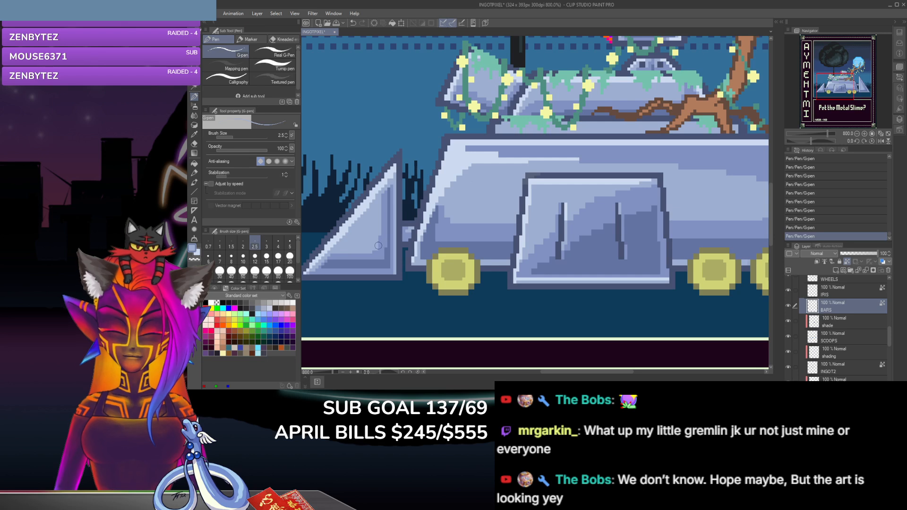
{"action": "key", "text": "ctrl+z"}
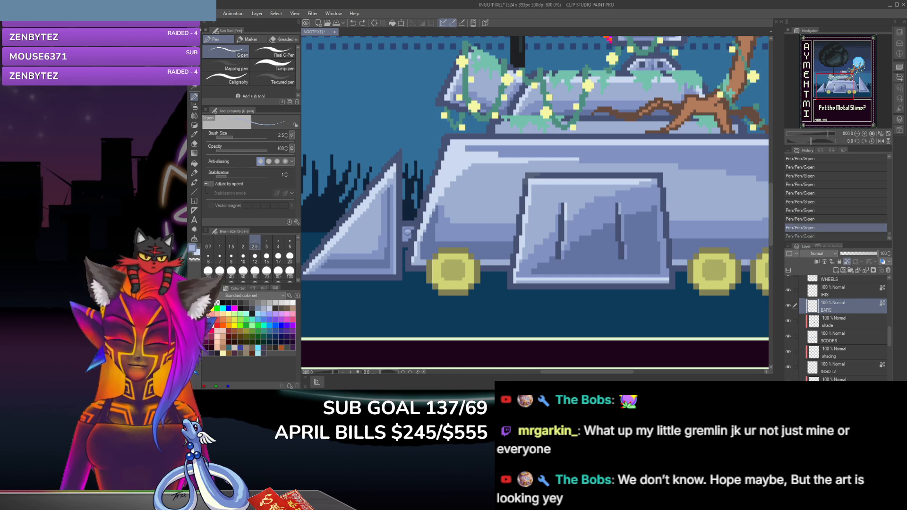
{"action": "key", "text": "i"}
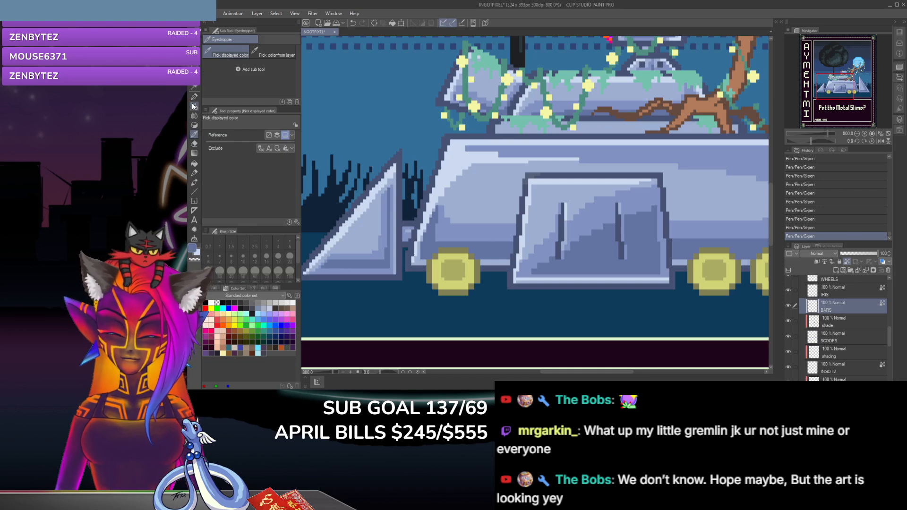
{"action": "key", "text": "p"}
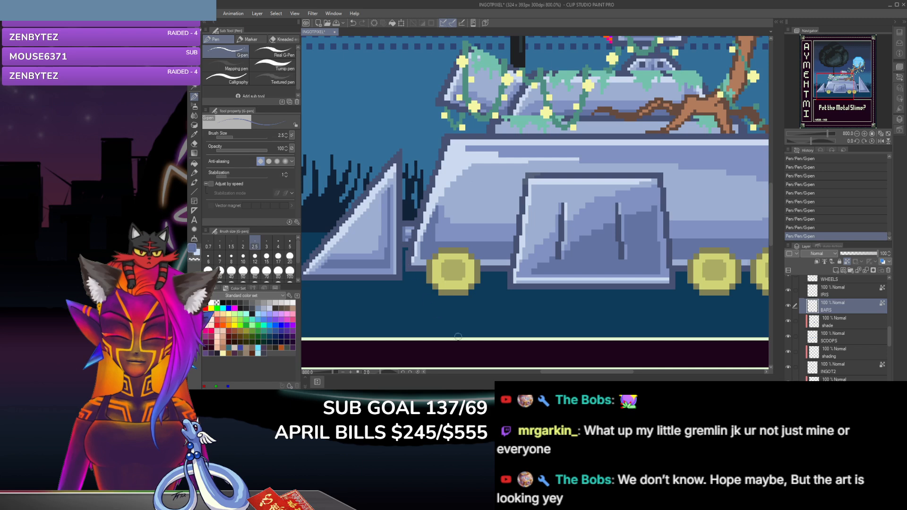
Step: Sample a pale yellow for the G-pen and create a raster layer named LIGHT above WHEELS, clipped to the layer below
{"action": "left_click_drag", "start_coordinate": [594, 372], "coordinate": [611, 372]}
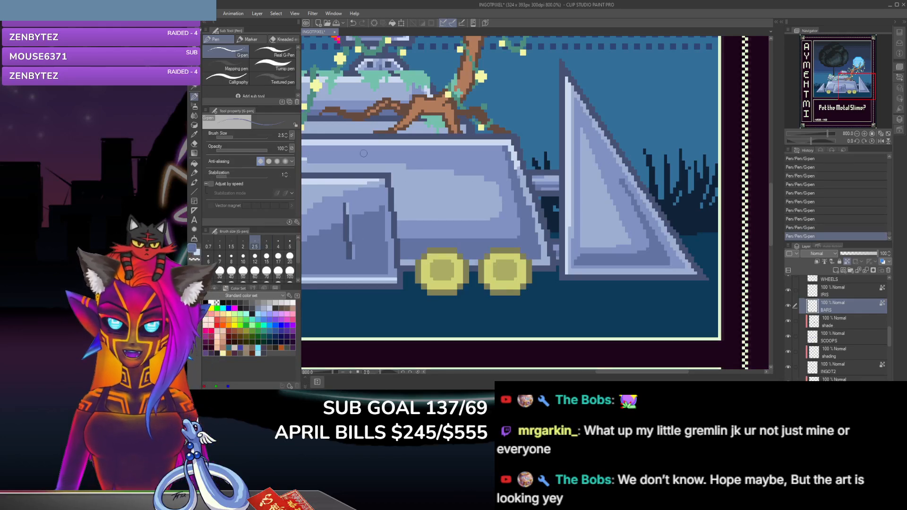
{"action": "left_click", "coordinate": [194, 135]}
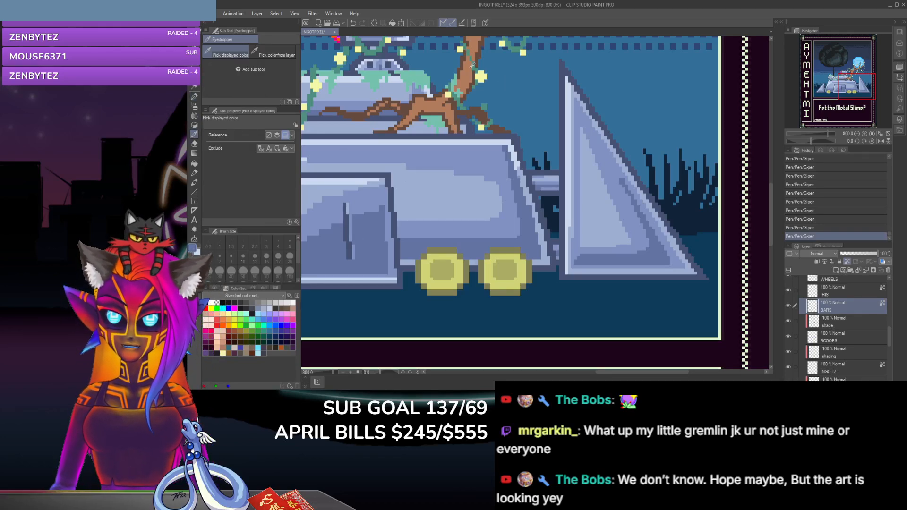
{"action": "key", "text": "p"}
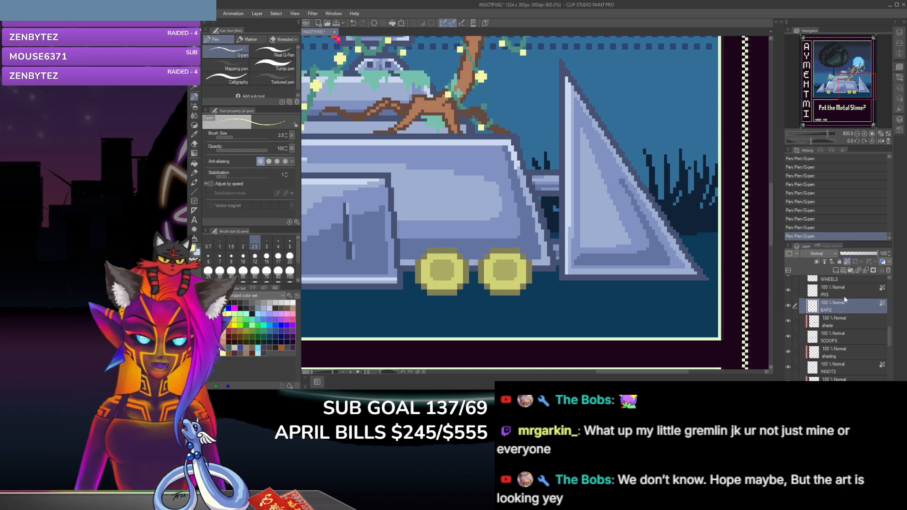
{"action": "scroll", "coordinate": [873, 316], "scroll_direction": "up", "scroll_amount": 3}
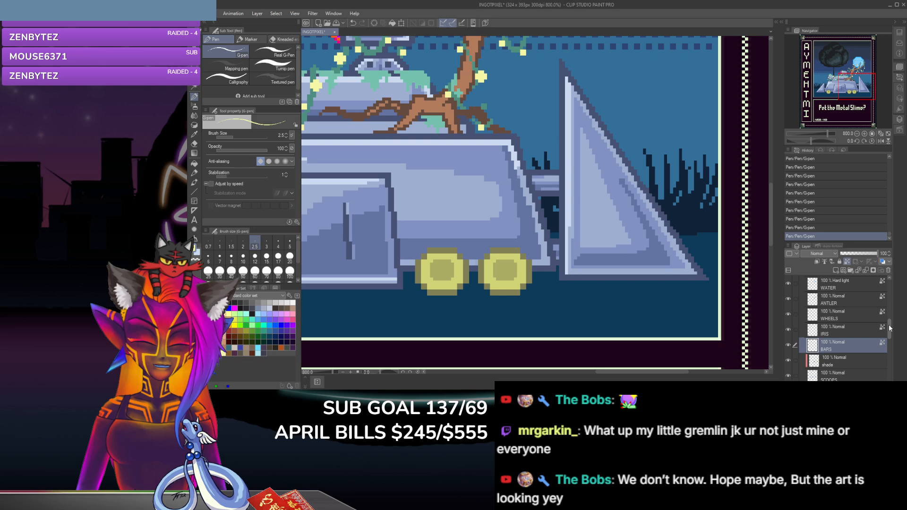
{"action": "left_click", "coordinate": [866, 313]}
{"action": "key", "text": "ctrl+shift+n"}
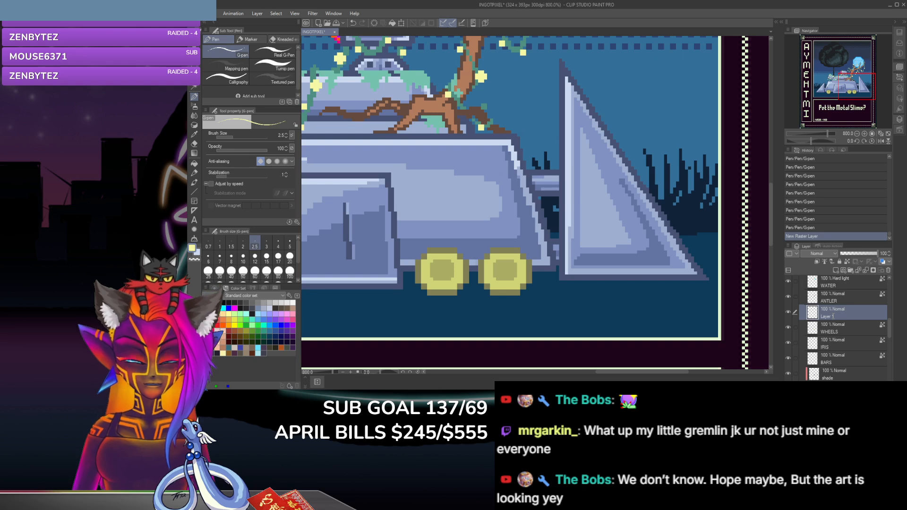
{"action": "double_click", "coordinate": [832, 316]}
{"action": "type", "text": "LIGHT"}
{"action": "key", "text": "Return"}
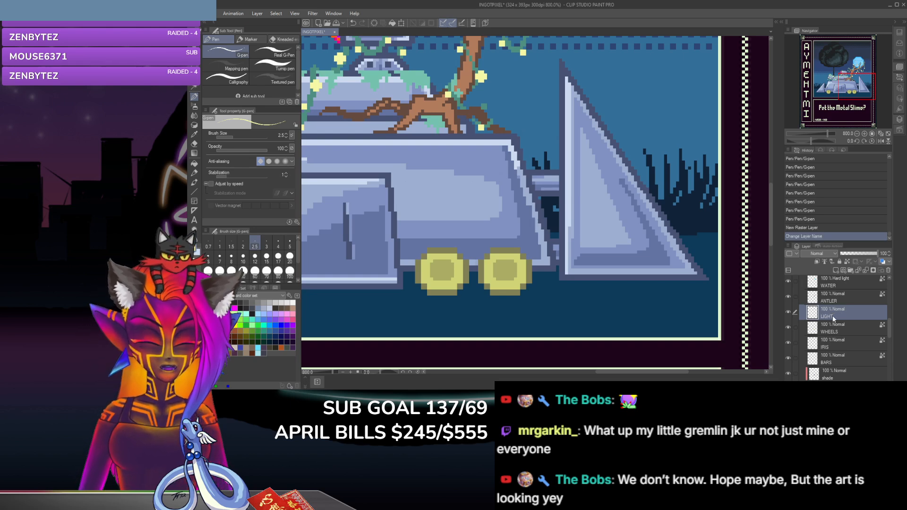
{"action": "left_click", "coordinate": [817, 261]}
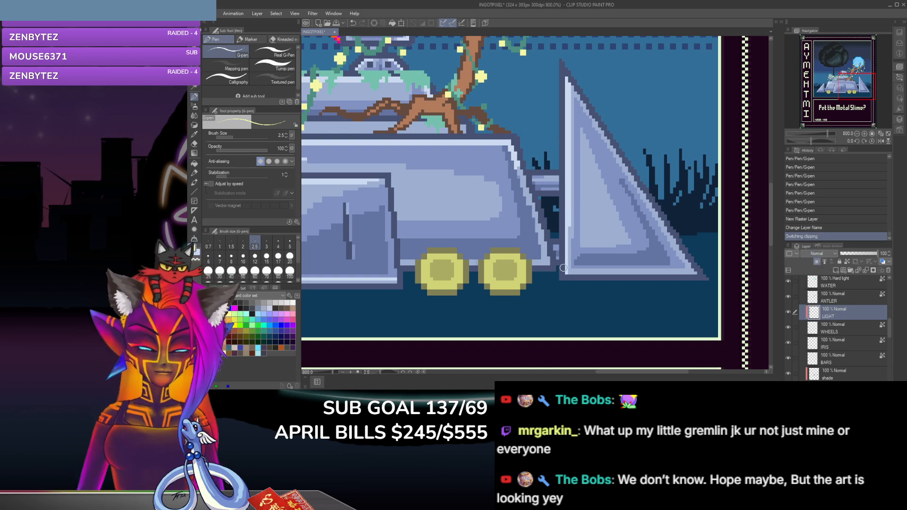
Step: Paint a pale yellow highlight ring around the hub of the rightmost wheel with the G-pen
{"action": "left_click", "coordinate": [490, 274]}
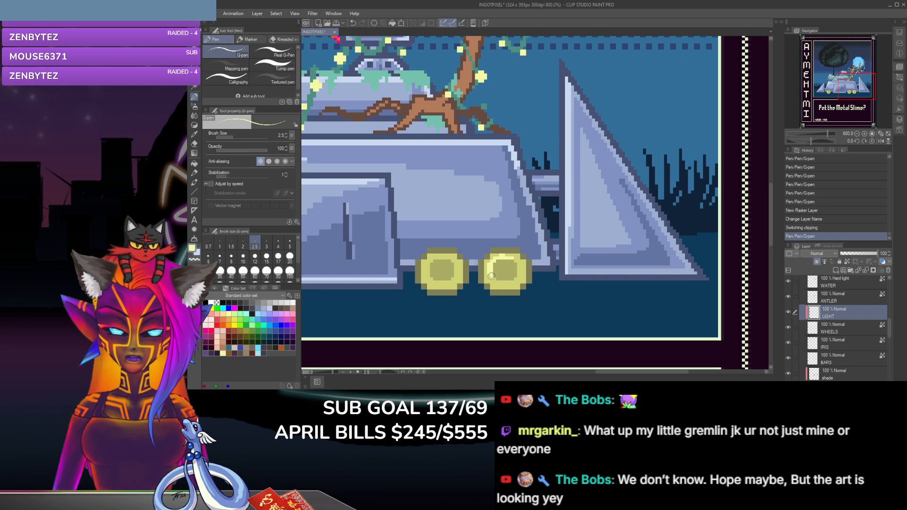
{"action": "left_click", "coordinate": [518, 276]}
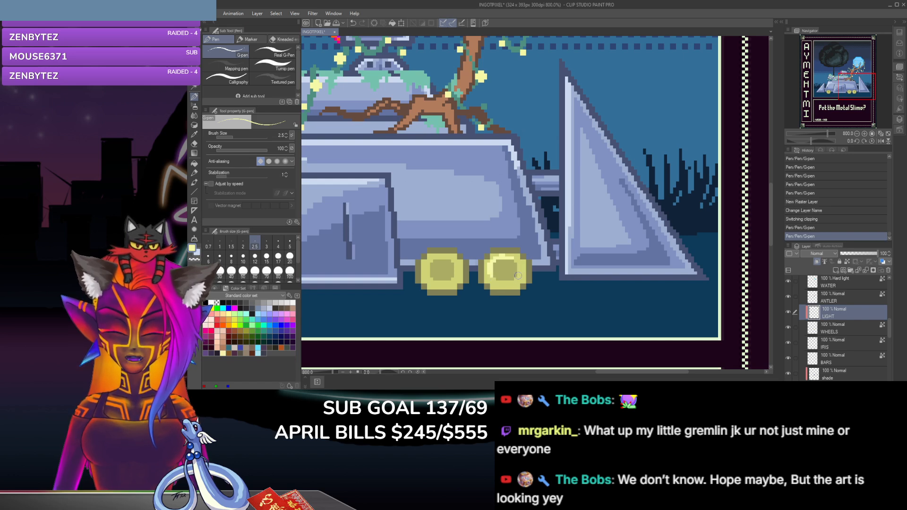
{"action": "left_click", "coordinate": [508, 283]}
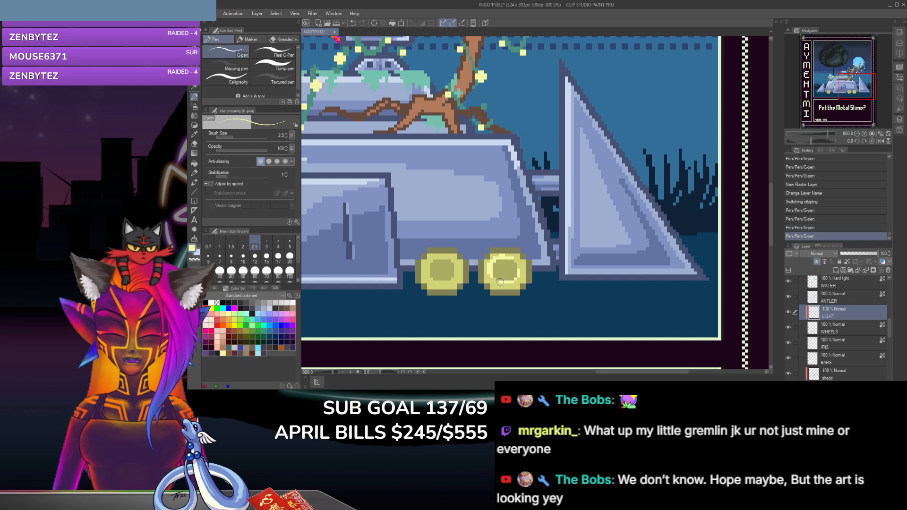
{"action": "left_click", "coordinate": [498, 282]}
{"action": "left_click", "coordinate": [493, 279]}
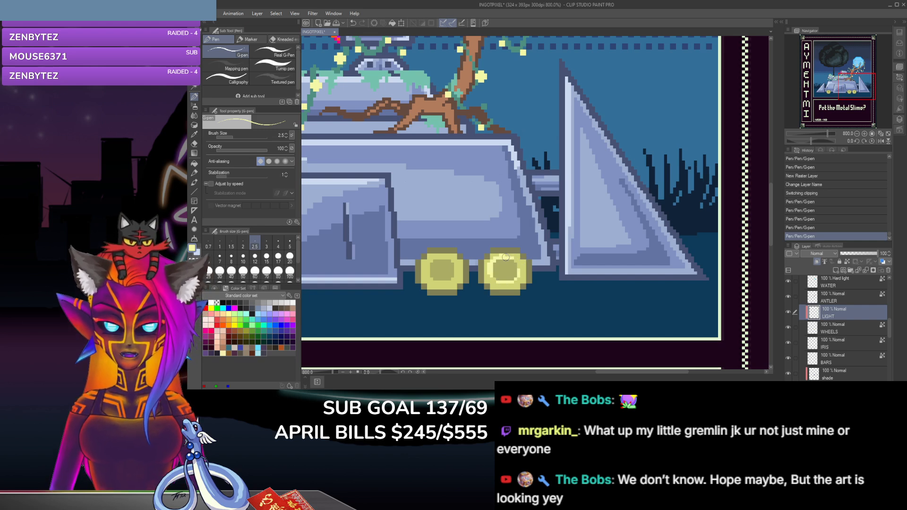
{"action": "left_click", "coordinate": [516, 259]}
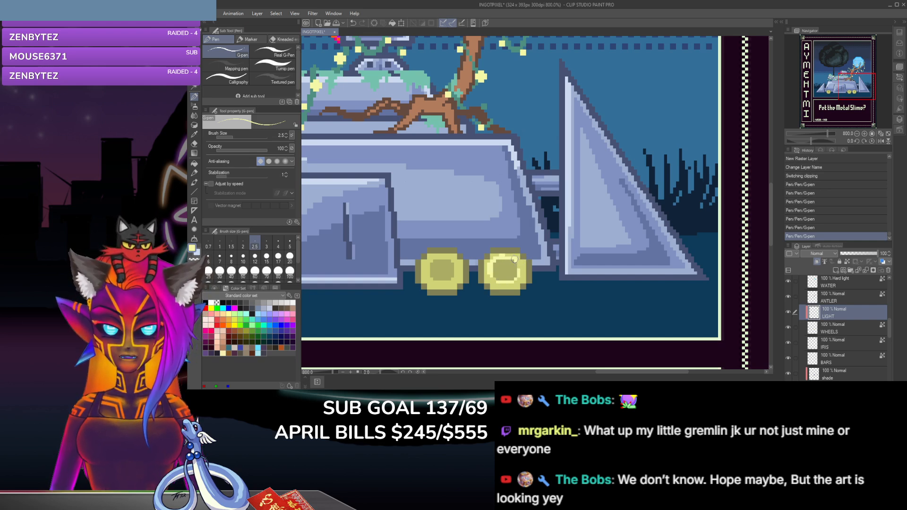
{"action": "key", "text": "ctrl+z"}
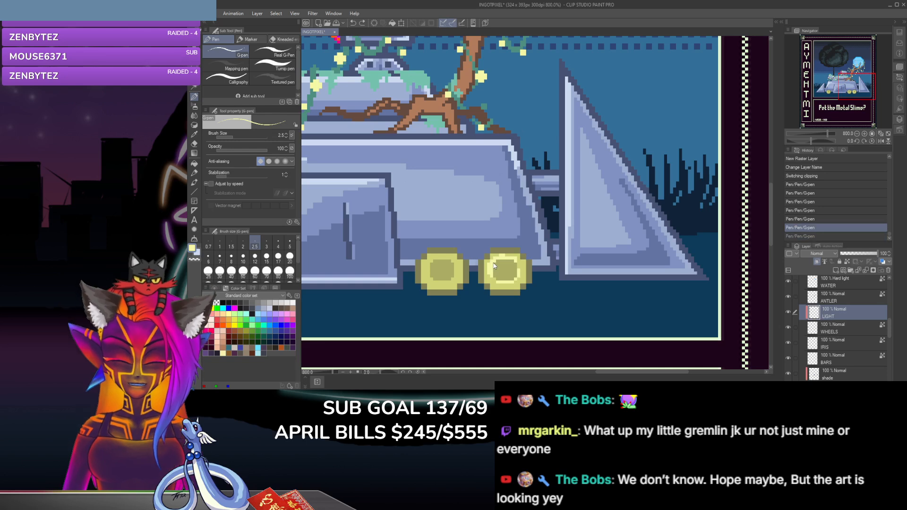
{"action": "key", "text": "ctrl+z"}
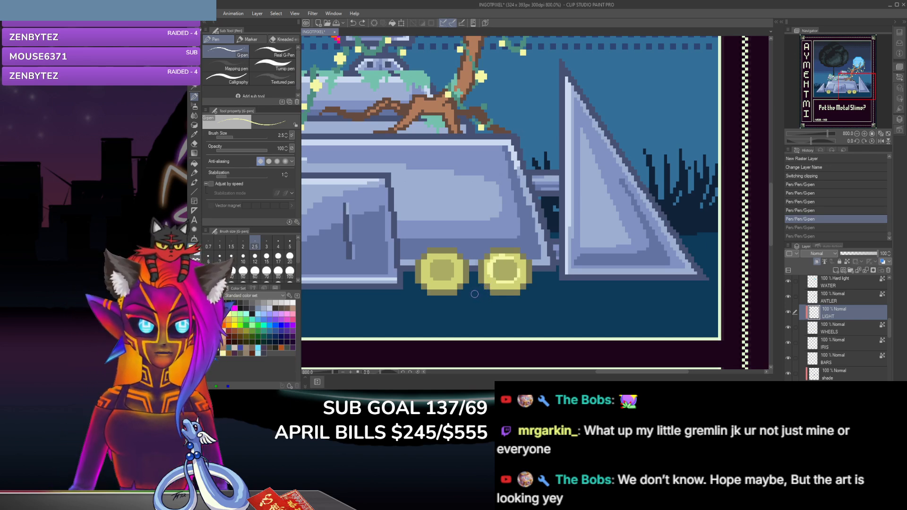
Step: Paint a matching pale yellow highlight ring around the hub of the second wheel from the right
{"action": "left_click", "coordinate": [433, 258]}
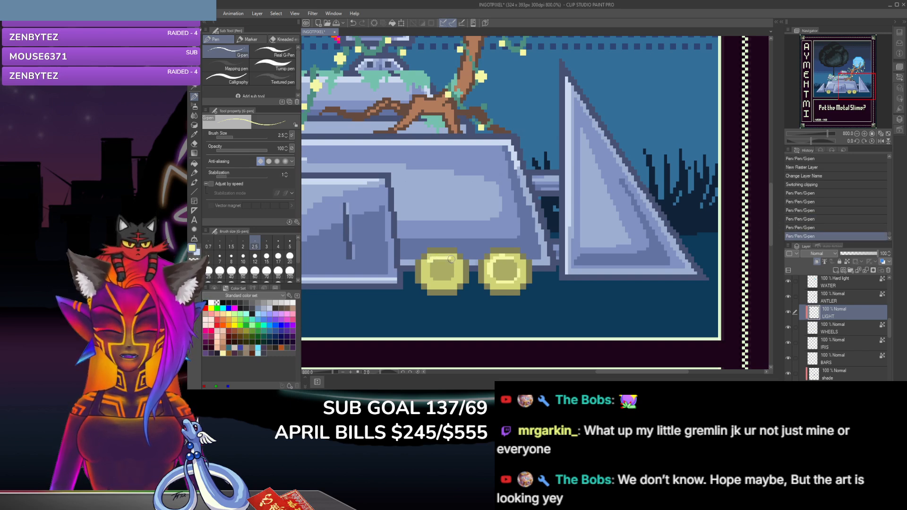
{"action": "left_click", "coordinate": [428, 274]}
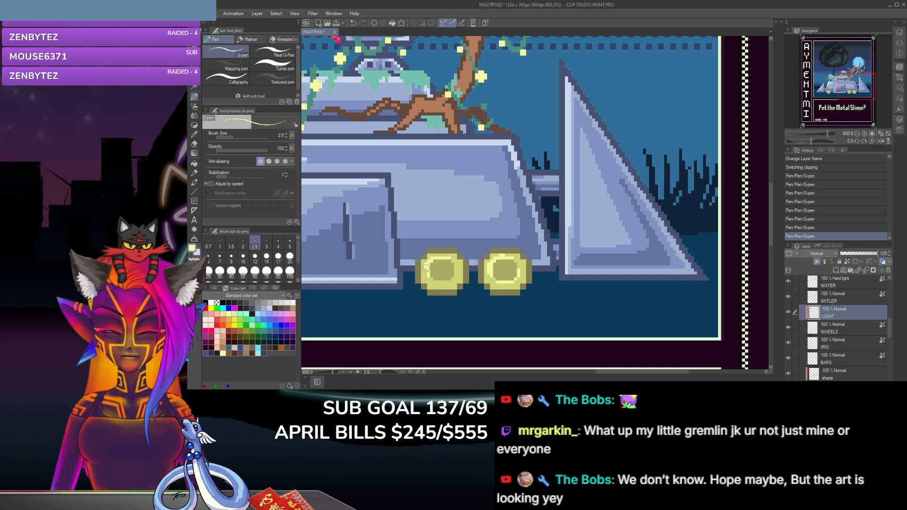
{"action": "left_click", "coordinate": [452, 280]}
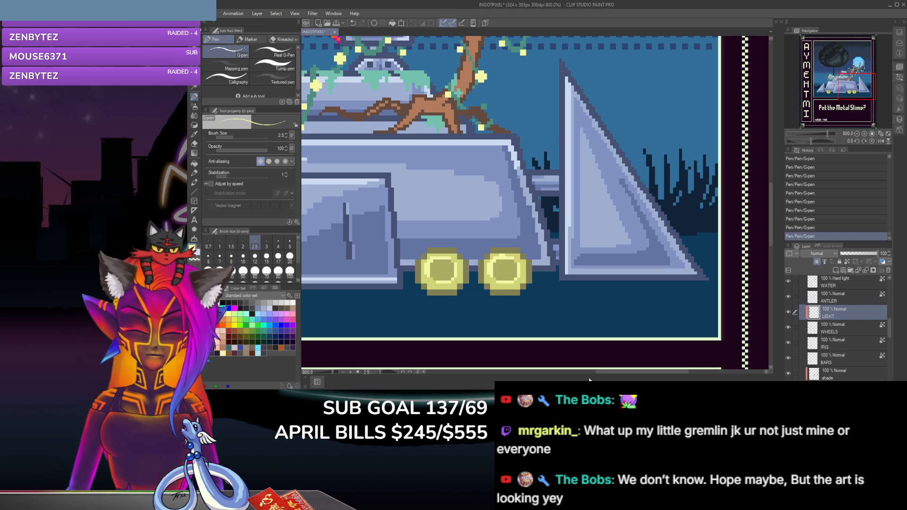
Step: Trim the outer edge of the left wheel's highlight ring with the hard eraser, then return to the G-pen
{"action": "left_click_drag", "start_coordinate": [609, 370], "coordinate": [565, 372]}
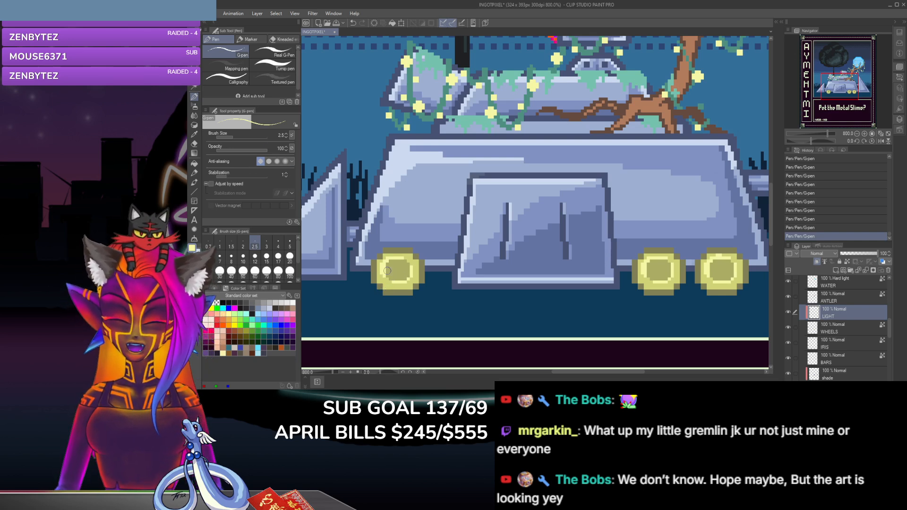
{"action": "left_click", "coordinate": [194, 145]}
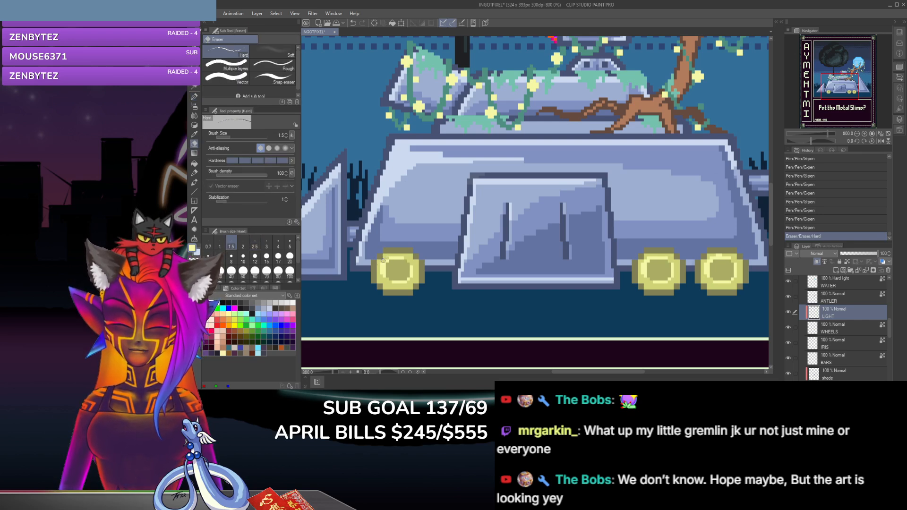
{"action": "left_click_drag", "start_coordinate": [380, 264], "coordinate": [380, 274]}
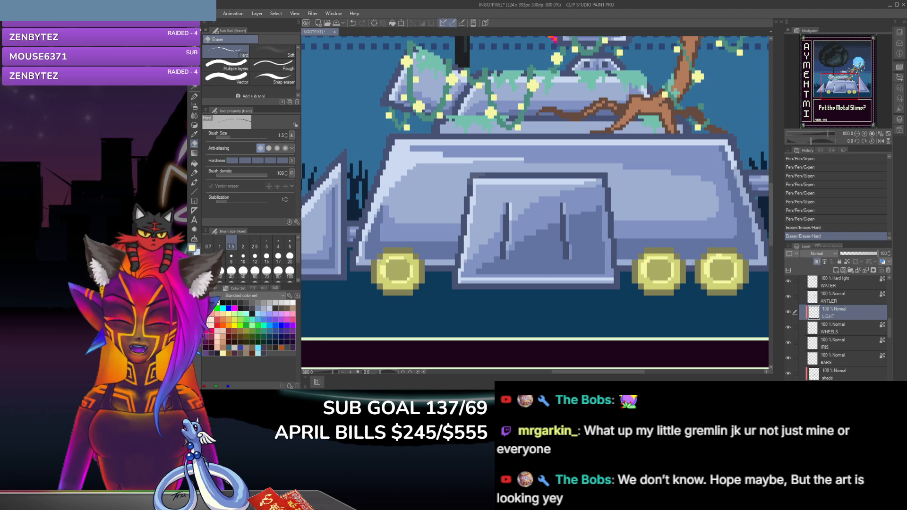
{"action": "left_click", "coordinate": [380, 270]}
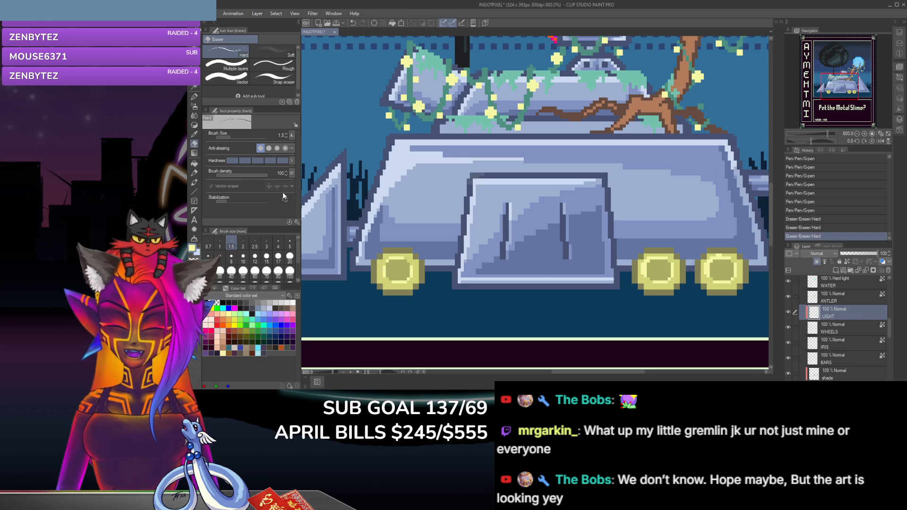
{"action": "left_click", "coordinate": [193, 96]}
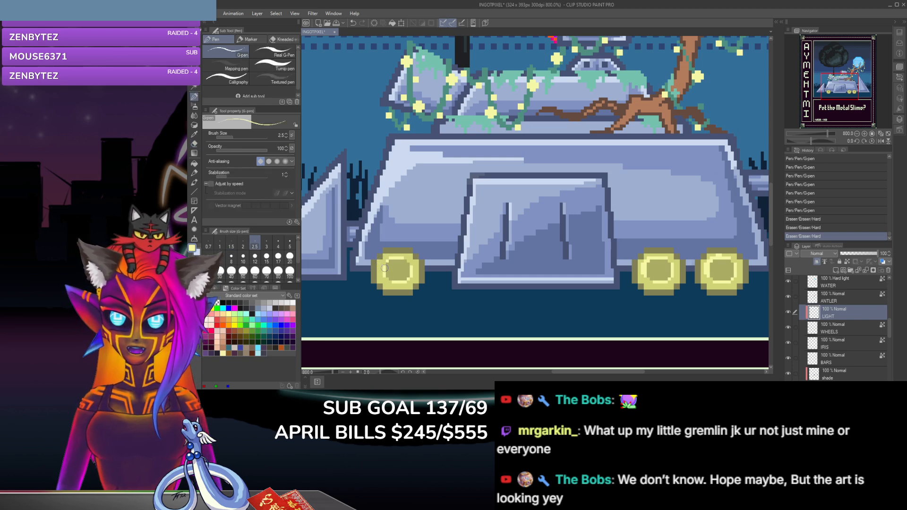
Step: Paint more pale yellow highlight pixels along the left, upper and lower edges of the left wheel's ring with the G-pen
{"action": "left_click", "coordinate": [390, 288]}
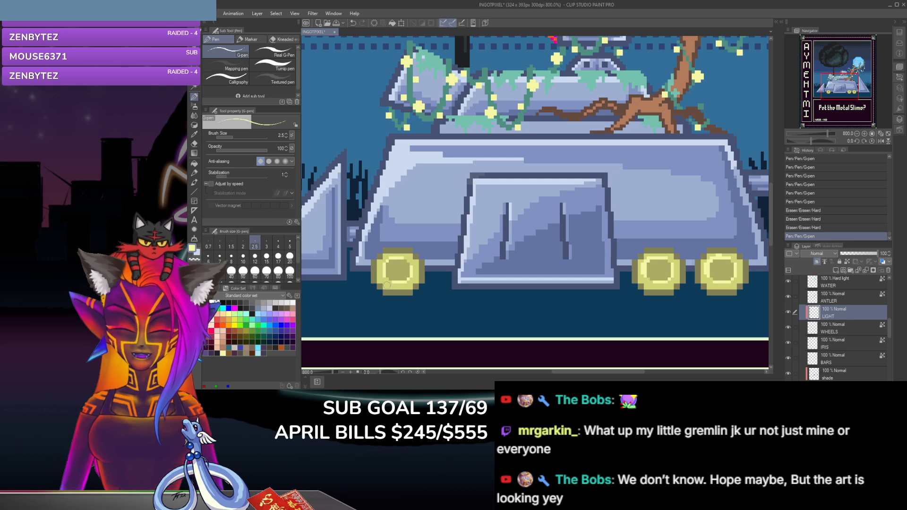
{"action": "left_click", "coordinate": [383, 264]}
{"action": "left_click", "coordinate": [383, 263]}
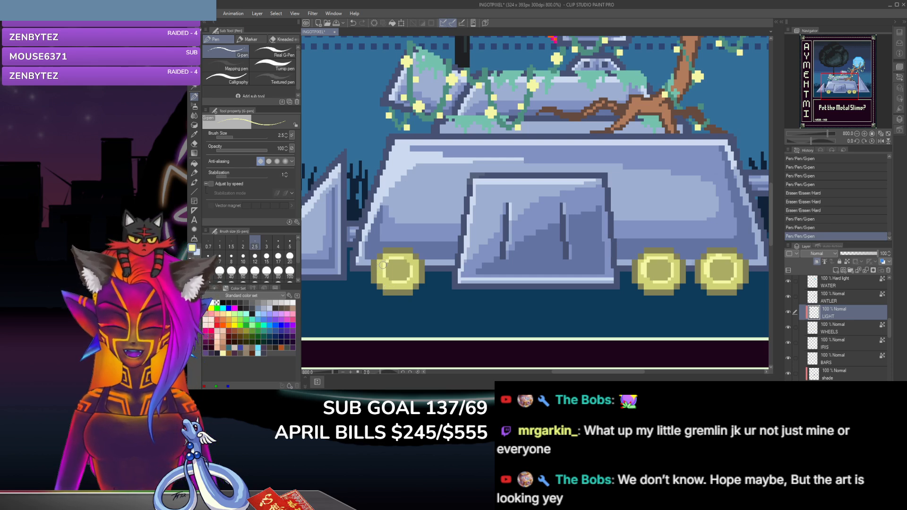
{"action": "left_click", "coordinate": [383, 266]}
{"action": "left_click", "coordinate": [381, 271]}
{"action": "left_click", "coordinate": [381, 272]}
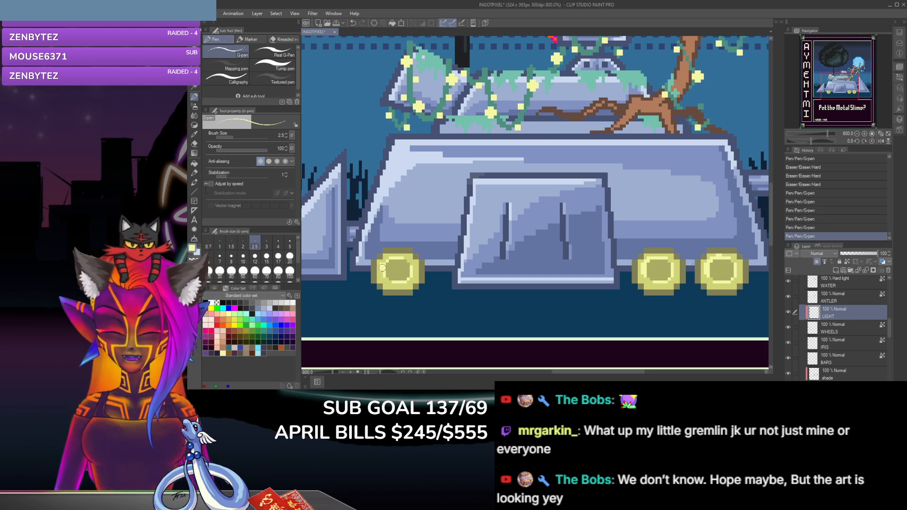
{"action": "left_click", "coordinate": [382, 270]}
{"action": "left_click", "coordinate": [384, 265]}
{"action": "left_click", "coordinate": [388, 254]}
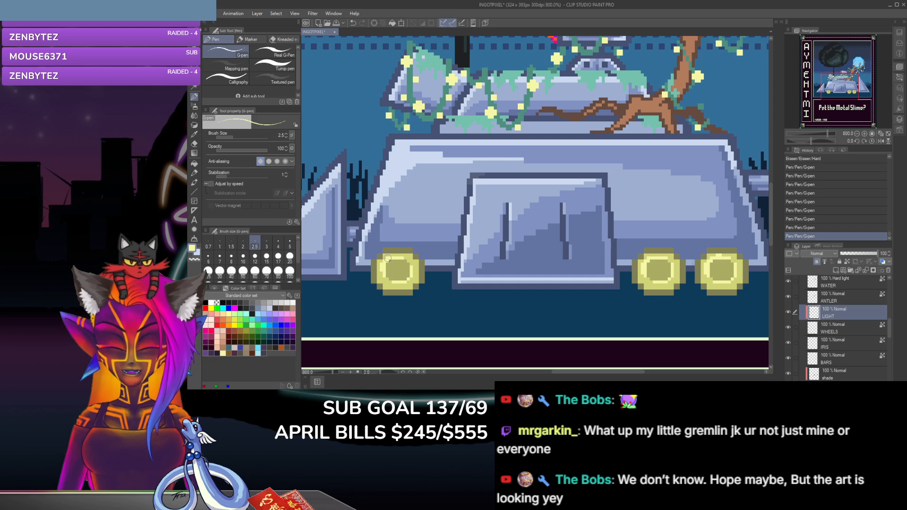
{"action": "left_click", "coordinate": [383, 274]}
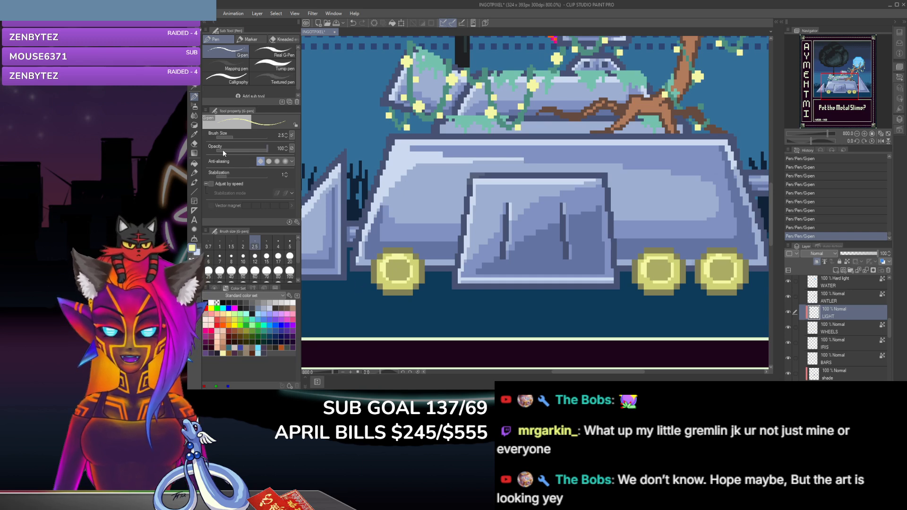
Step: Clean up the left wheel's highlight ring with the hard eraser, then repaint its gaps in pale yellow with the G-pen
{"action": "key", "text": "e"}
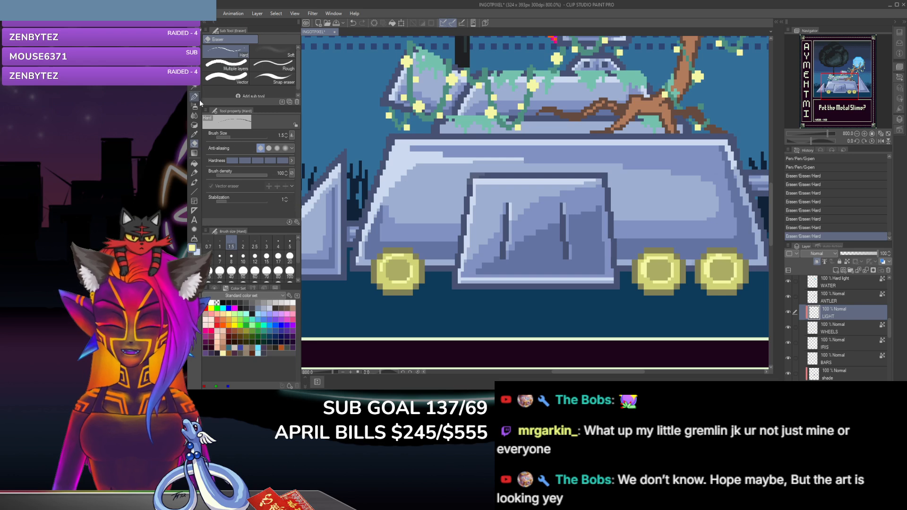
{"action": "left_click", "coordinate": [194, 96]}
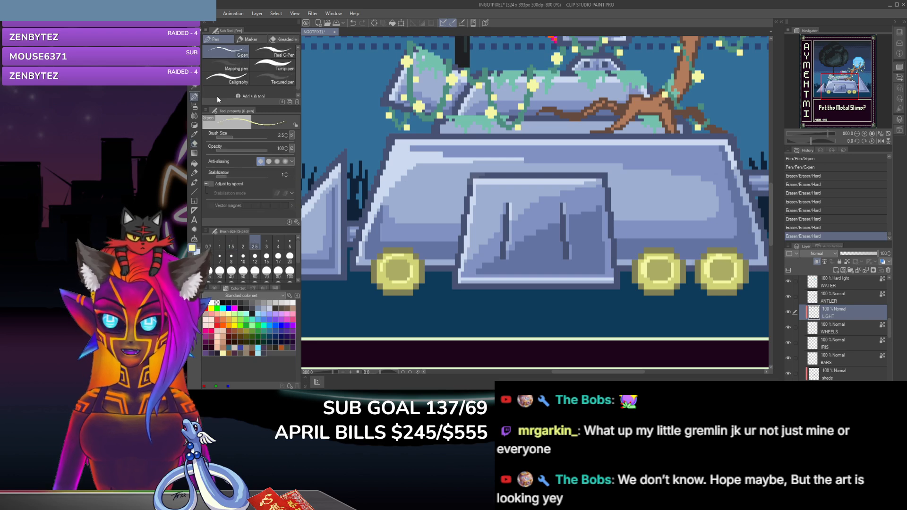
{"action": "left_click", "coordinate": [407, 254]}
{"action": "left_click", "coordinate": [403, 255]}
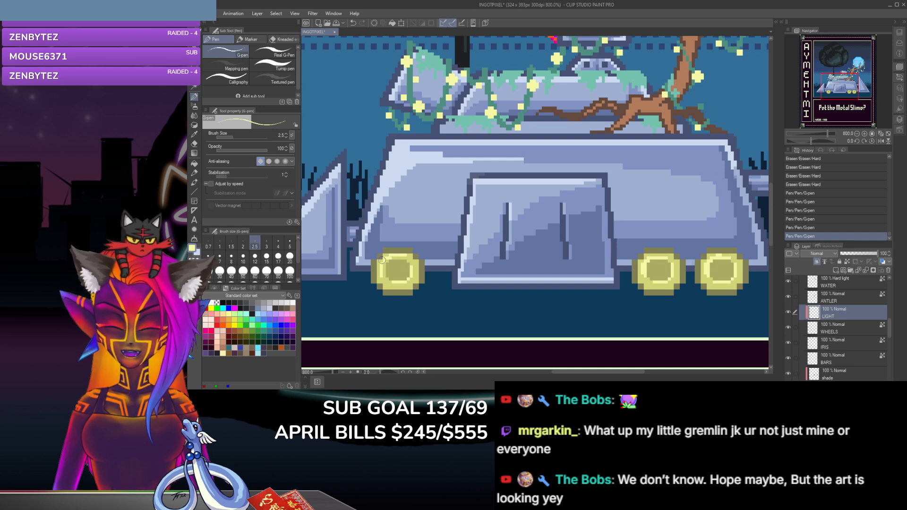
{"action": "left_click", "coordinate": [407, 265]}
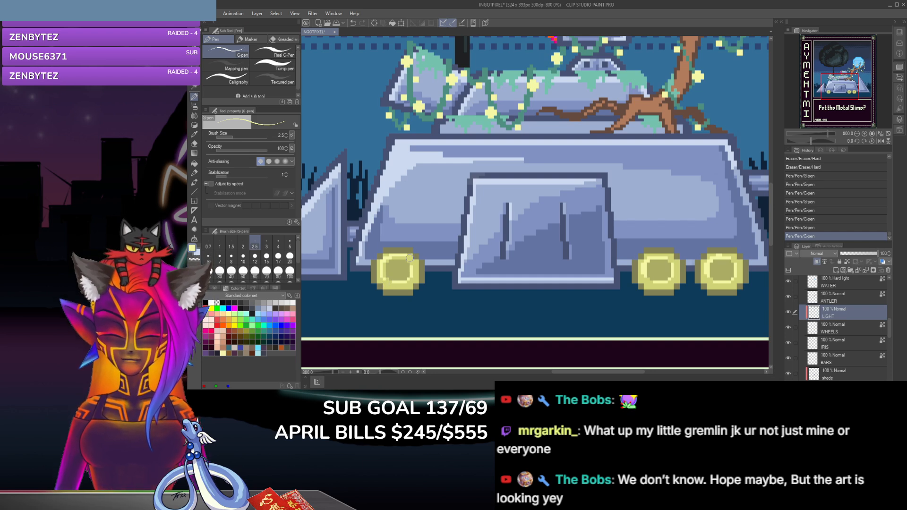
{"action": "left_click", "coordinate": [389, 291]}
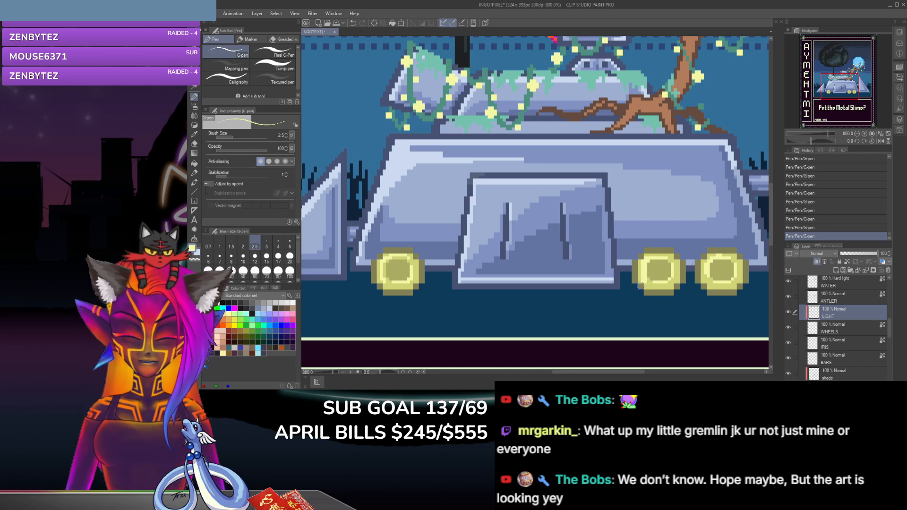
Step: Erase excess highlight inside the top of the second wheel from the right and retouch its ring in pale yellow
{"action": "left_click", "coordinate": [193, 145]}
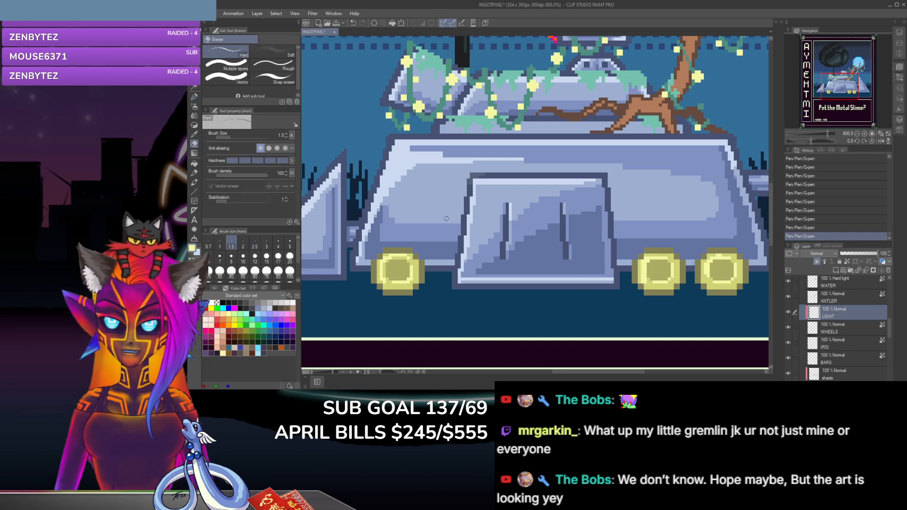
{"action": "left_click", "coordinate": [654, 260]}
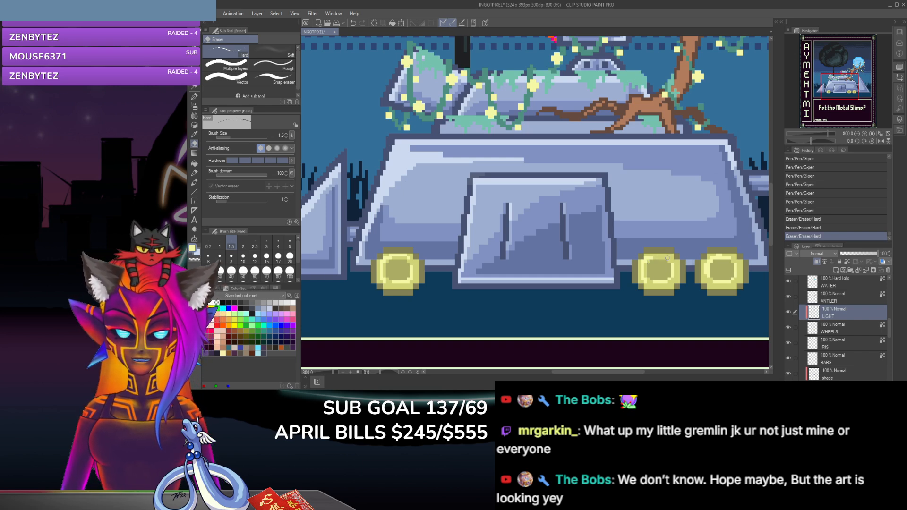
{"action": "left_click", "coordinate": [666, 259]}
{"action": "key", "text": "p"}
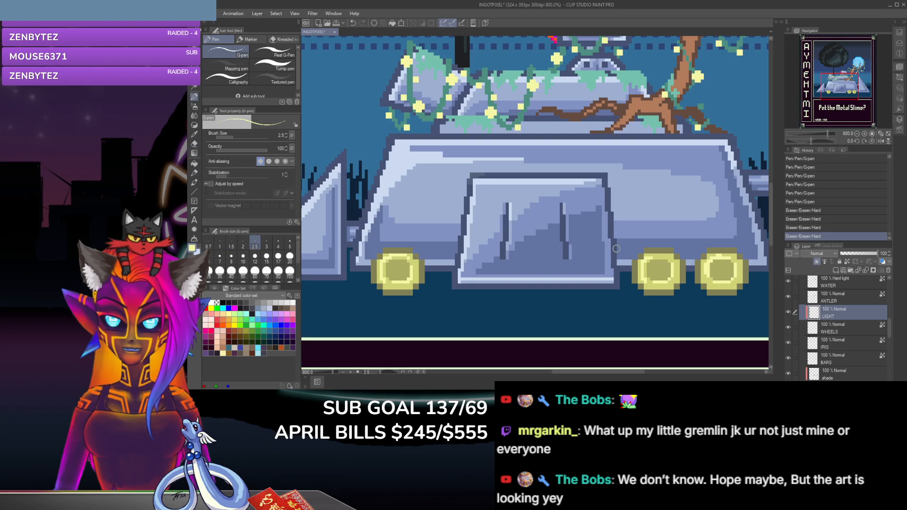
{"action": "left_click", "coordinate": [665, 255]}
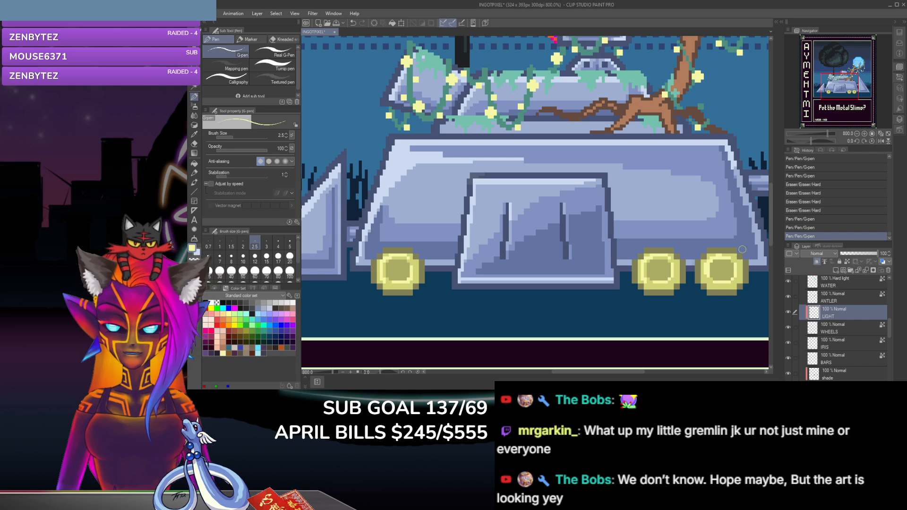
Step: Reshape the upper part of the rightmost wheel's highlight ring by alternating pale yellow G-pen pixels with the hard eraser
{"action": "left_click", "coordinate": [734, 260]}
{"action": "left_click", "coordinate": [708, 261]}
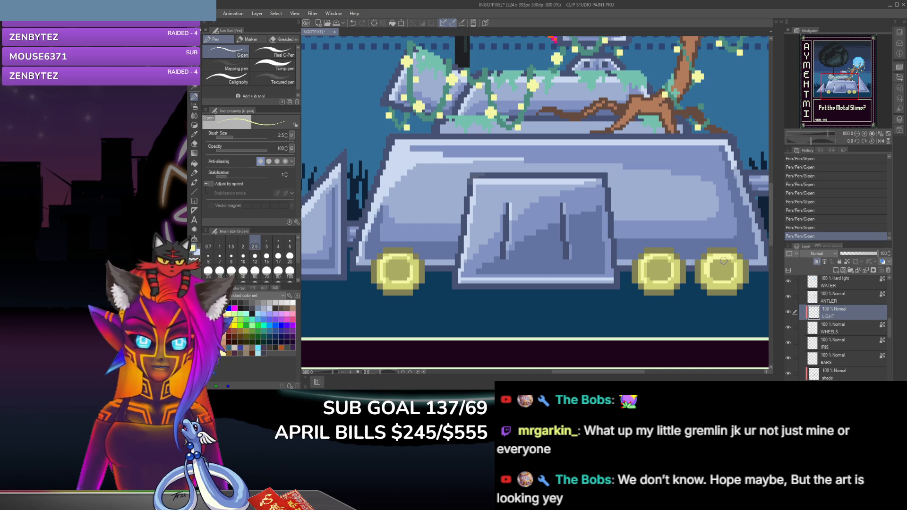
{"action": "key", "text": "e"}
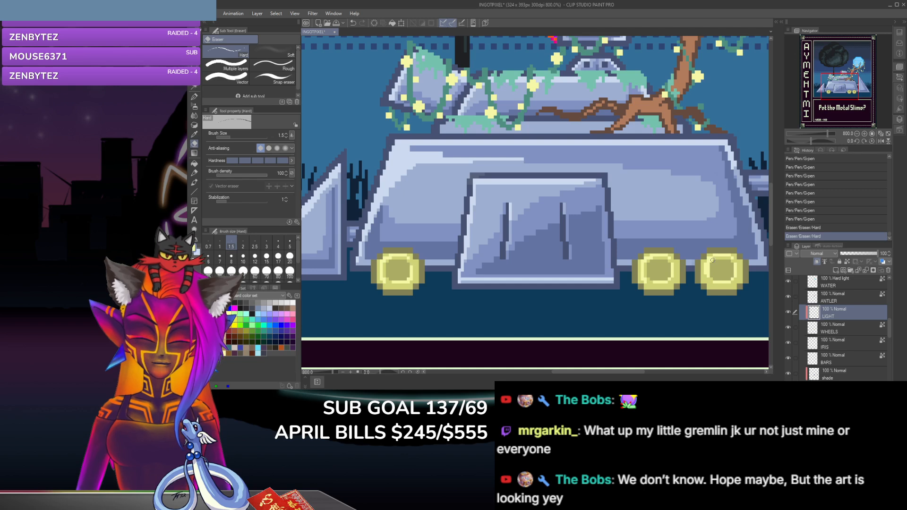
{"action": "left_click", "coordinate": [704, 263]}
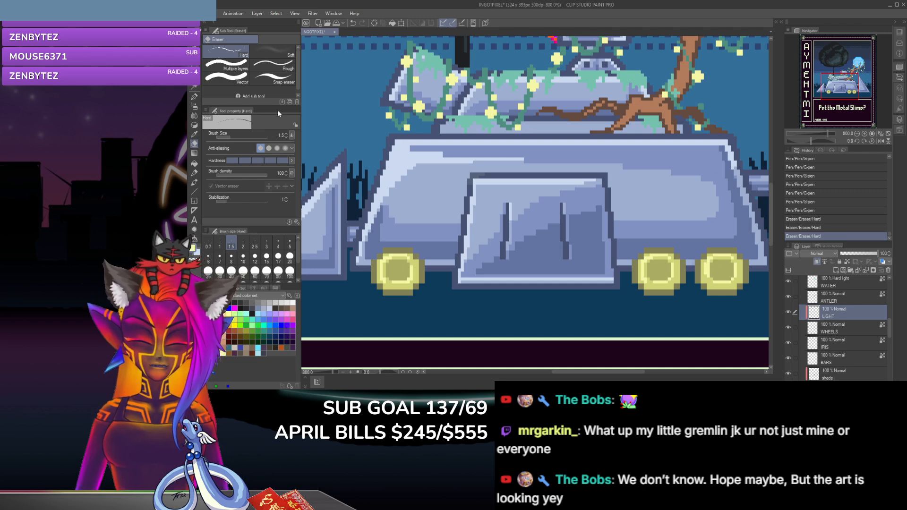
{"action": "left_click", "coordinate": [194, 96]}
{"action": "left_click", "coordinate": [705, 261]}
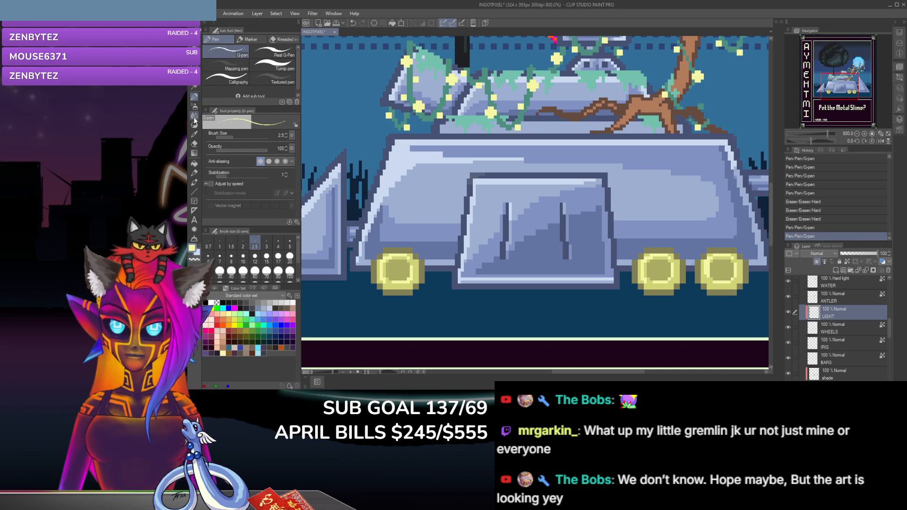
Step: Erase the inner left edge of the rightmost wheel's ring and repaint its lower-right part in pale yellow
{"action": "left_click", "coordinate": [194, 143]}
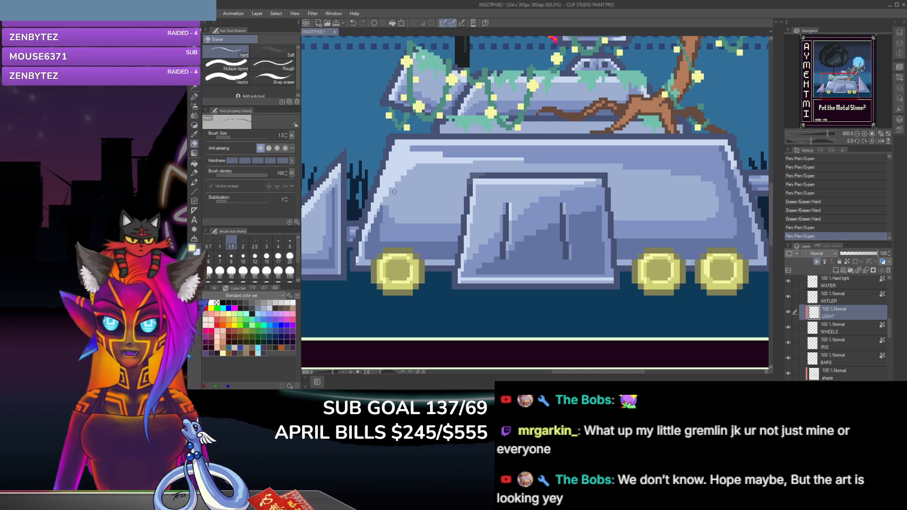
{"action": "left_click", "coordinate": [710, 264]}
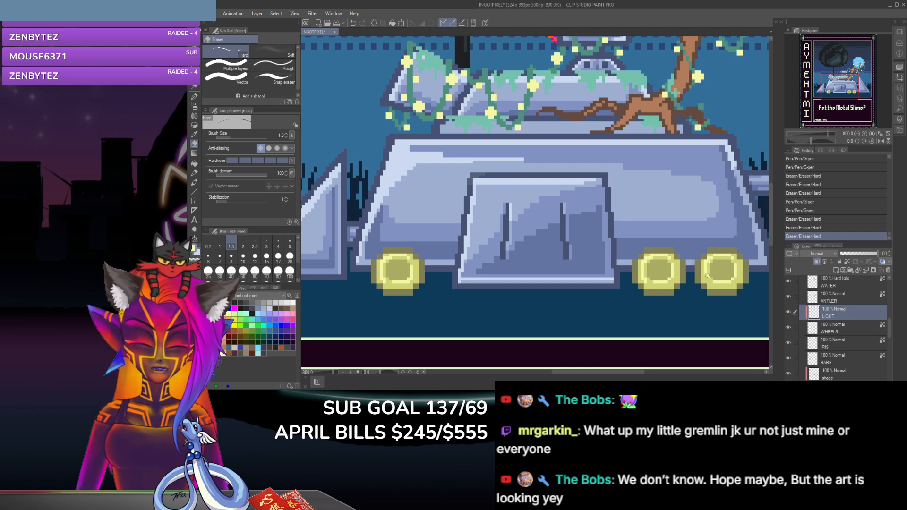
{"action": "left_click", "coordinate": [708, 276]}
{"action": "key", "text": "p"}
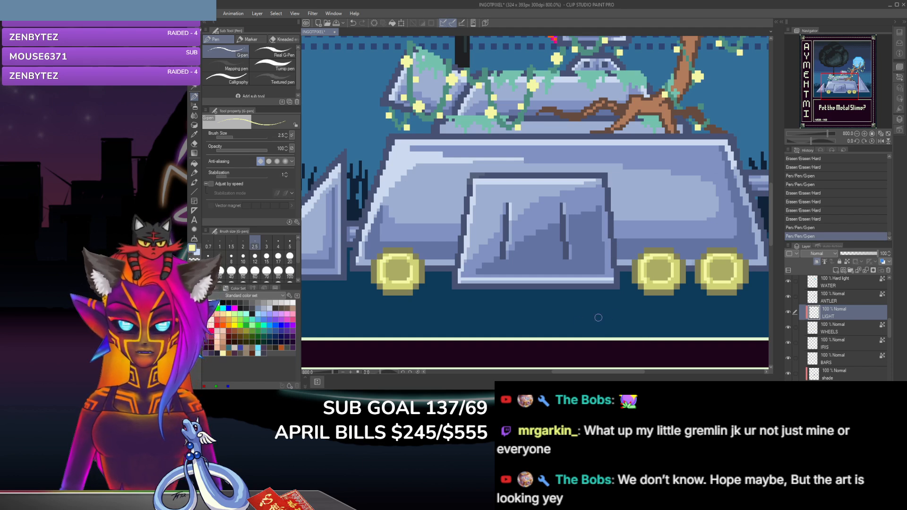
{"action": "left_click", "coordinate": [735, 278]}
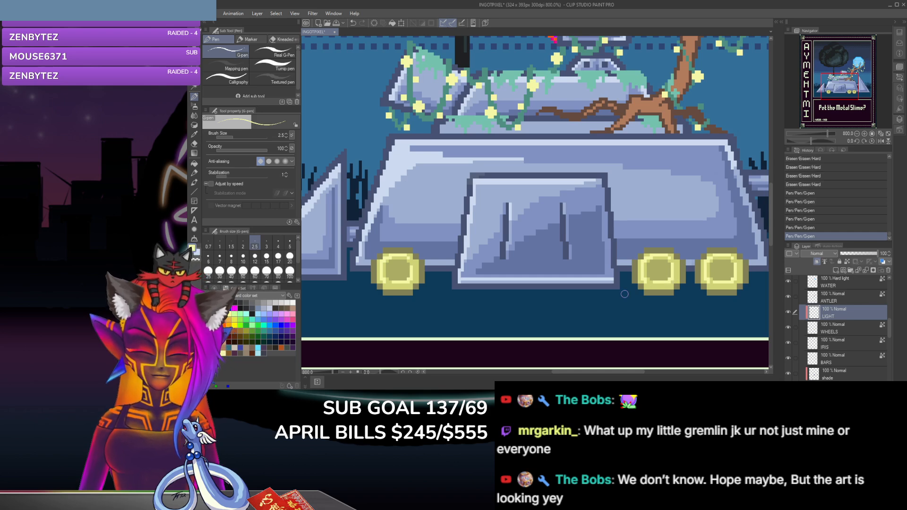
Step: Examine the whole illustration, then inspect the wheels and the antler branch holding the blue orb up close
{"action": "scroll", "coordinate": [668, 280], "scroll_direction": "down", "scroll_amount": 4}
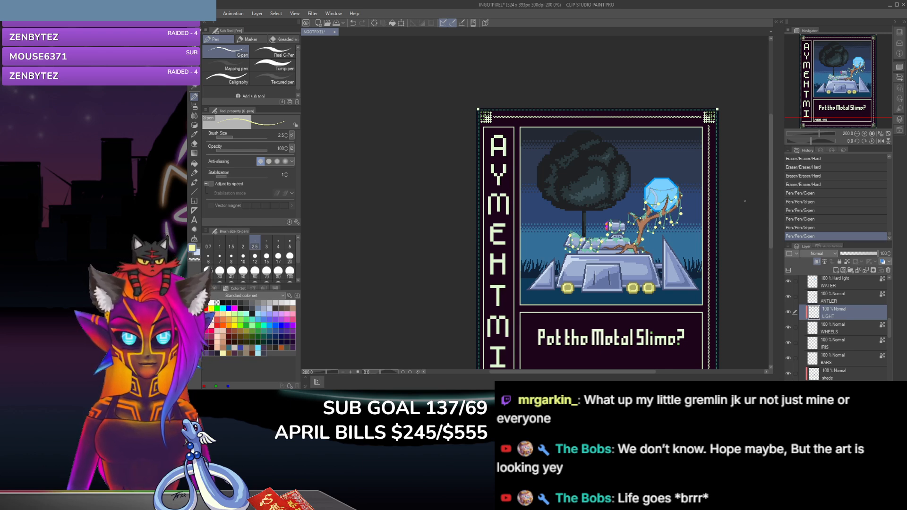
{"action": "left_click_drag", "start_coordinate": [770, 218], "coordinate": [772, 242]}
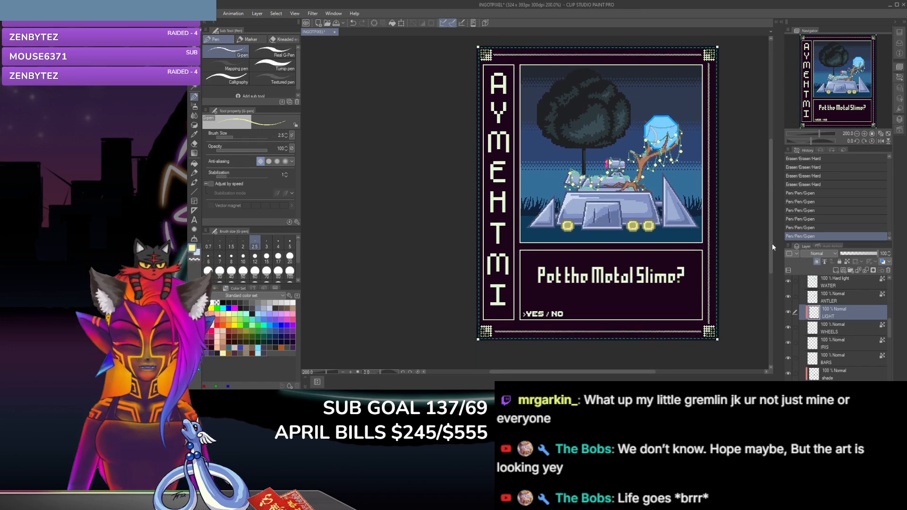
{"action": "key", "text": "ctrl+plus"}
{"action": "key", "text": "ctrl+plus"}
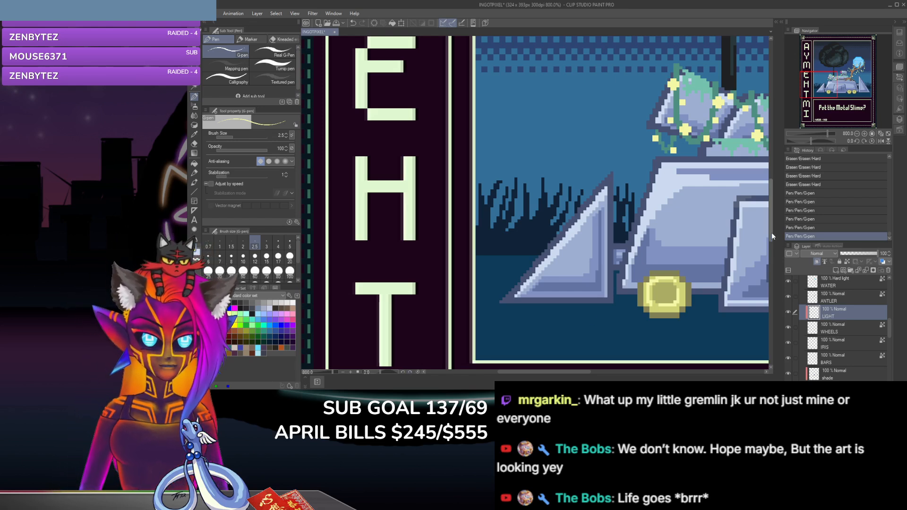
{"action": "left_click_drag", "start_coordinate": [772, 232], "coordinate": [770, 255]}
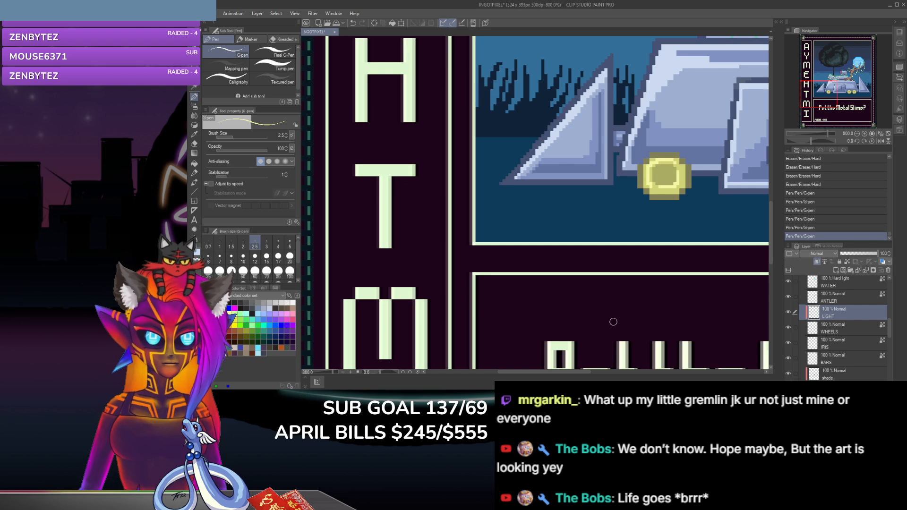
{"action": "left_click_drag", "start_coordinate": [532, 372], "coordinate": [643, 373]}
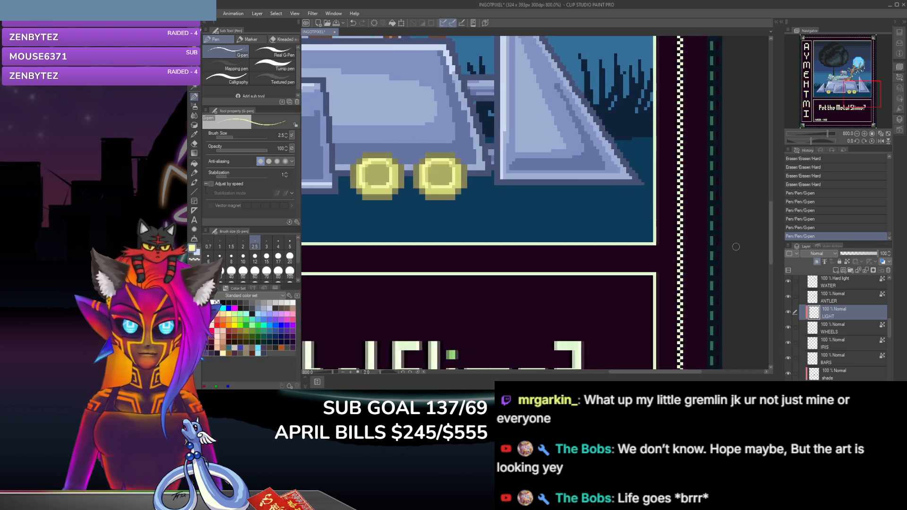
{"action": "left_click_drag", "start_coordinate": [770, 240], "coordinate": [771, 173]}
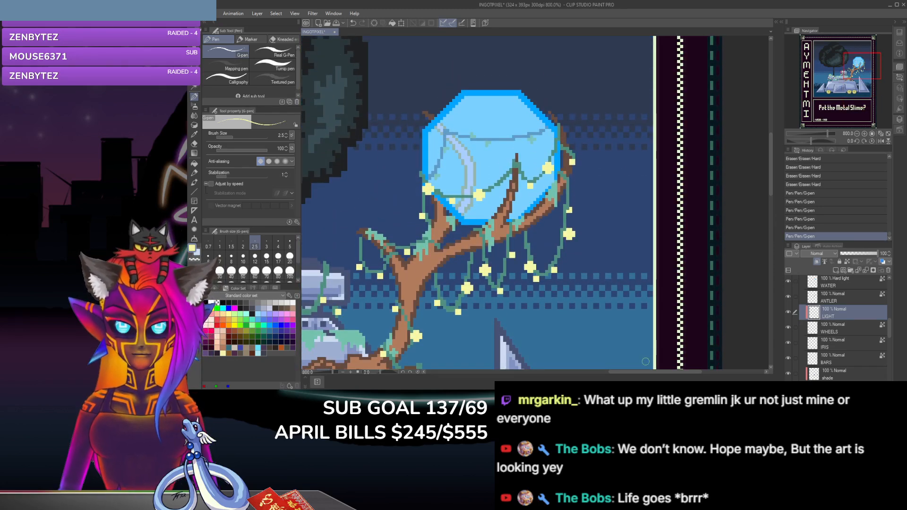
{"action": "left_click_drag", "start_coordinate": [658, 372], "coordinate": [625, 381]}
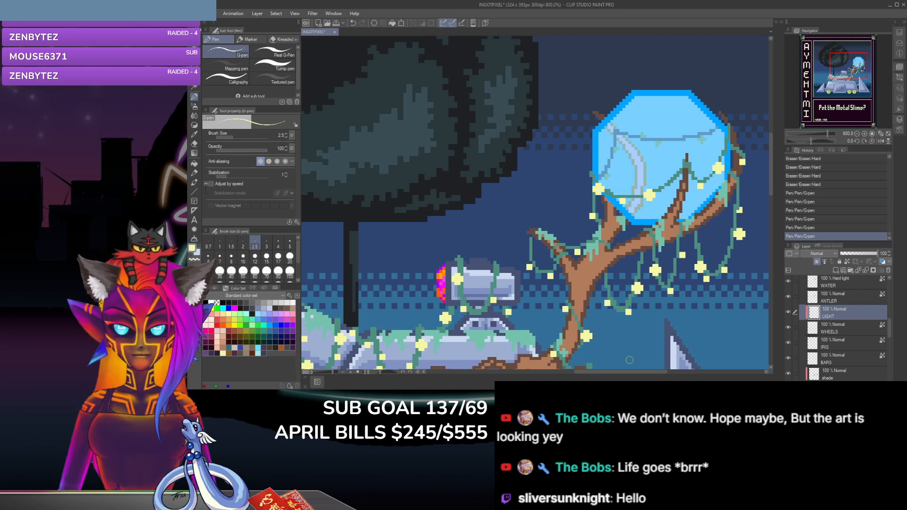
Step: Create a raster layer named shading above ANTLER, clip it to the layer below, and sample the antler's brown
{"action": "scroll", "coordinate": [858, 318], "scroll_direction": "up", "scroll_amount": 1}
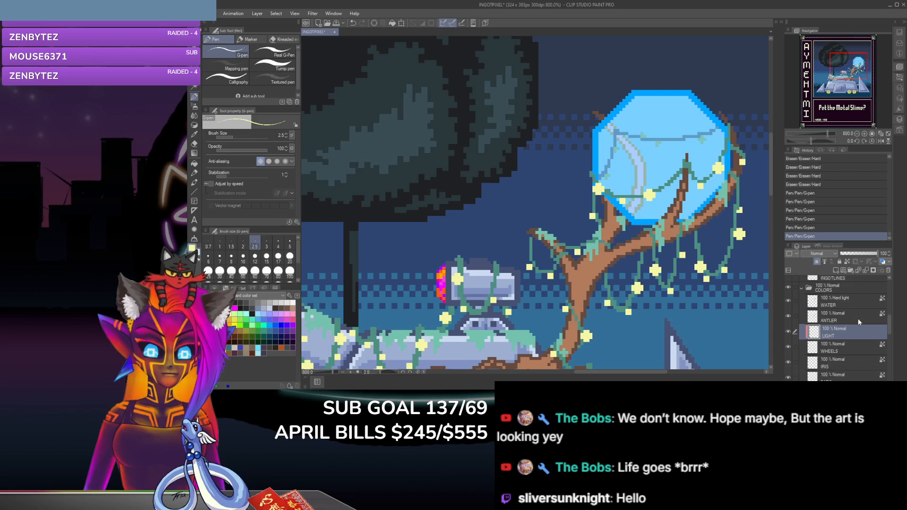
{"action": "left_click", "coordinate": [857, 319]}
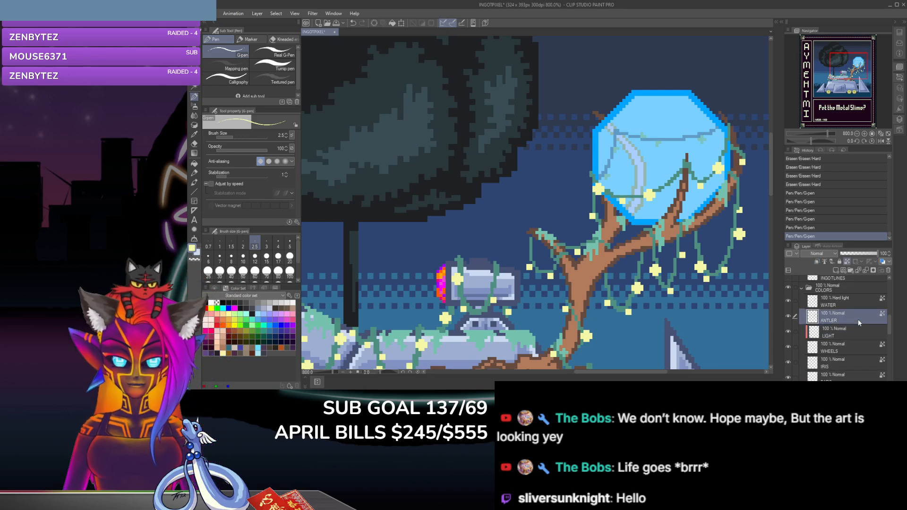
{"action": "key", "text": "ctrl+shift+n"}
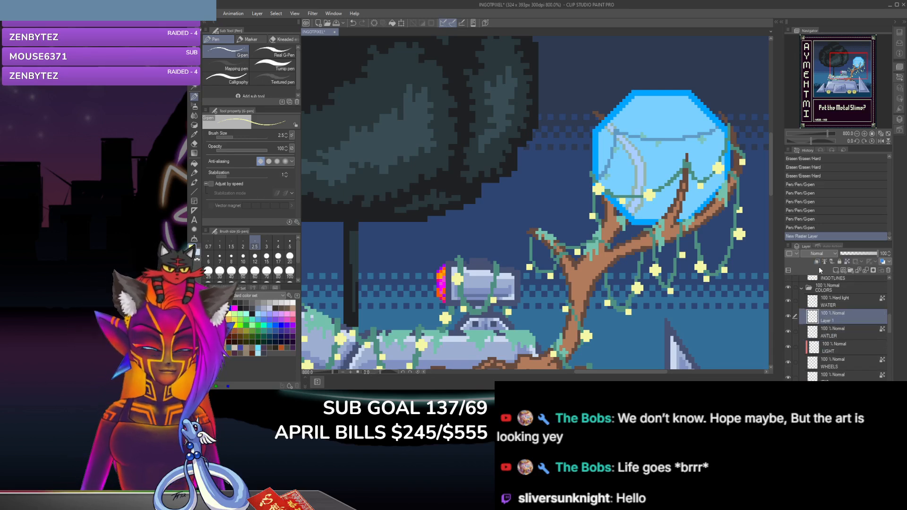
{"action": "left_click", "coordinate": [816, 262]}
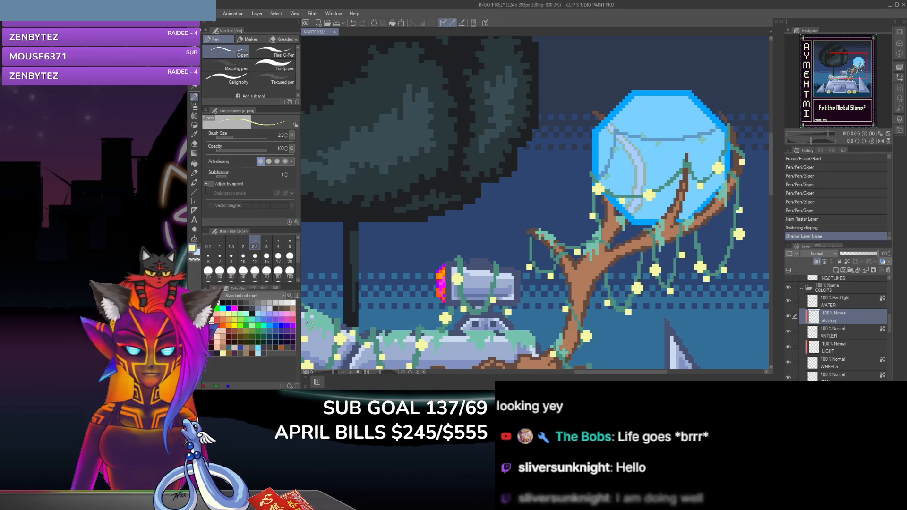
{"action": "left_click", "coordinate": [194, 135]}
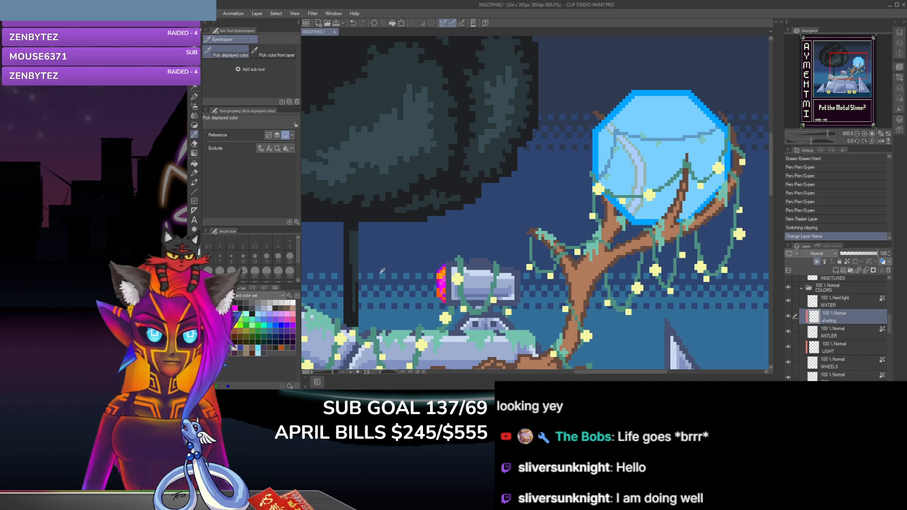
{"action": "left_click", "coordinate": [578, 273]}
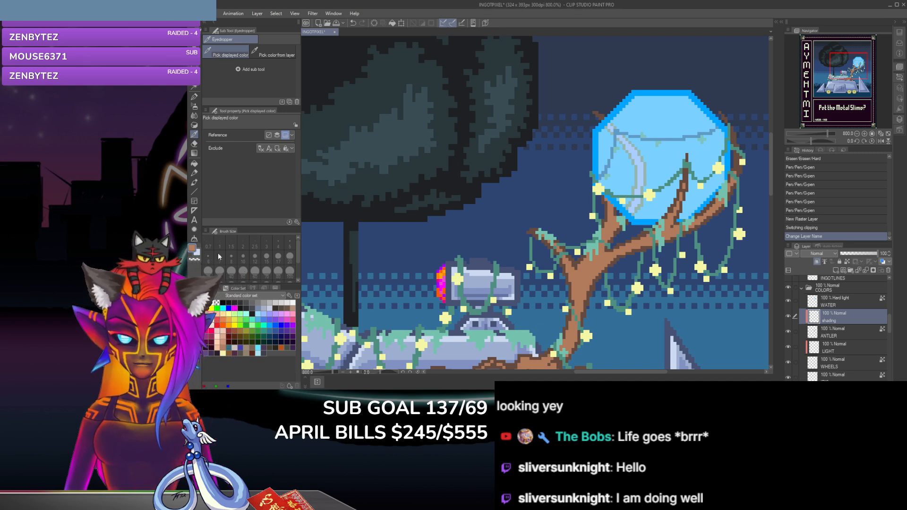
Step: Try an adjusted brown for shading on the antler's right branch beside the orb, and undo the G-pen strokes
{"action": "double_click", "coordinate": [192, 251]}
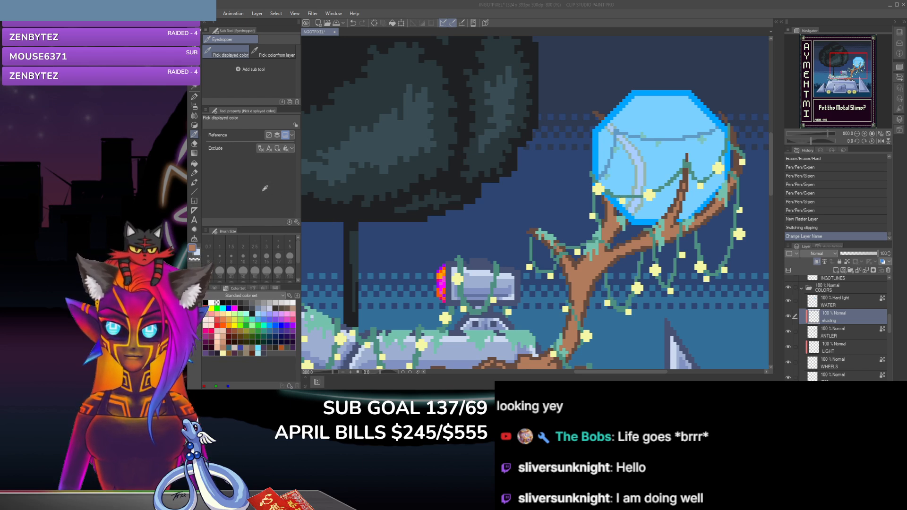
{"action": "left_click", "coordinate": [384, 112]}
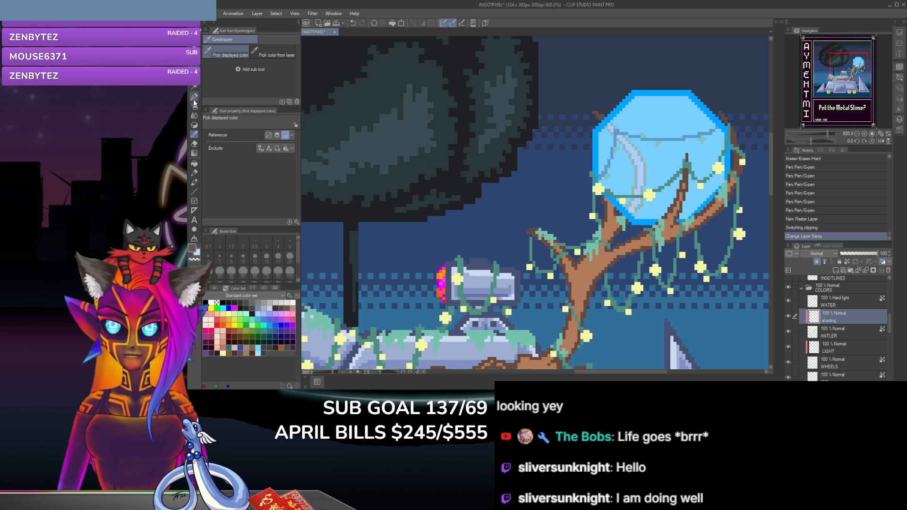
{"action": "left_click", "coordinate": [194, 97]}
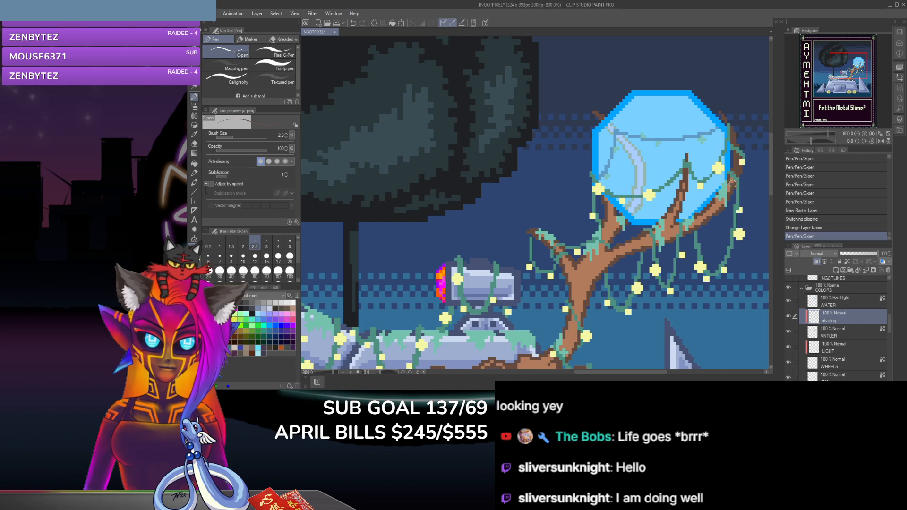
{"action": "left_click_drag", "start_coordinate": [733, 186], "coordinate": [731, 192]}
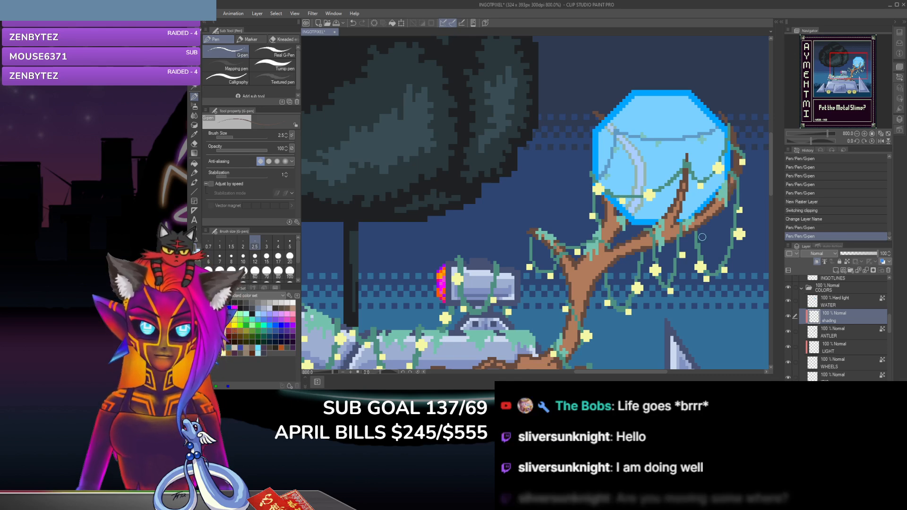
{"action": "key", "text": "ctrl+z"}
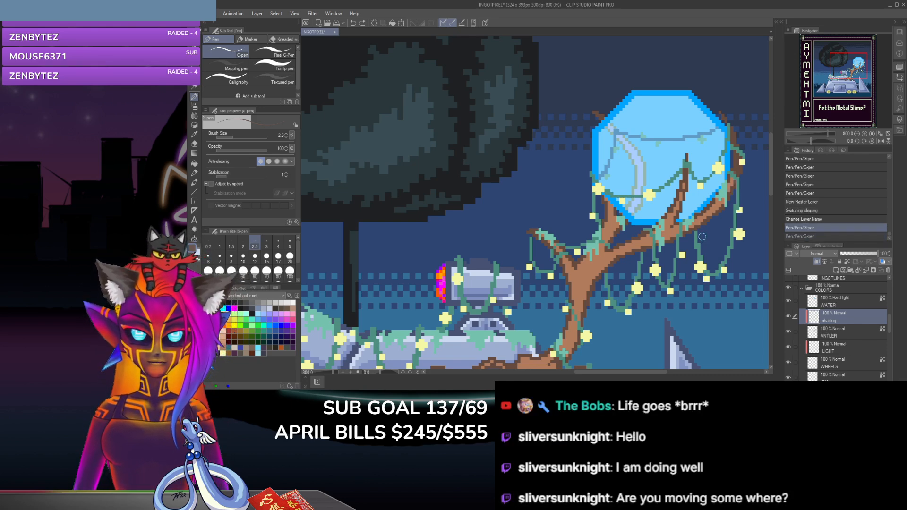
{"action": "key", "text": "ctrl+z"}
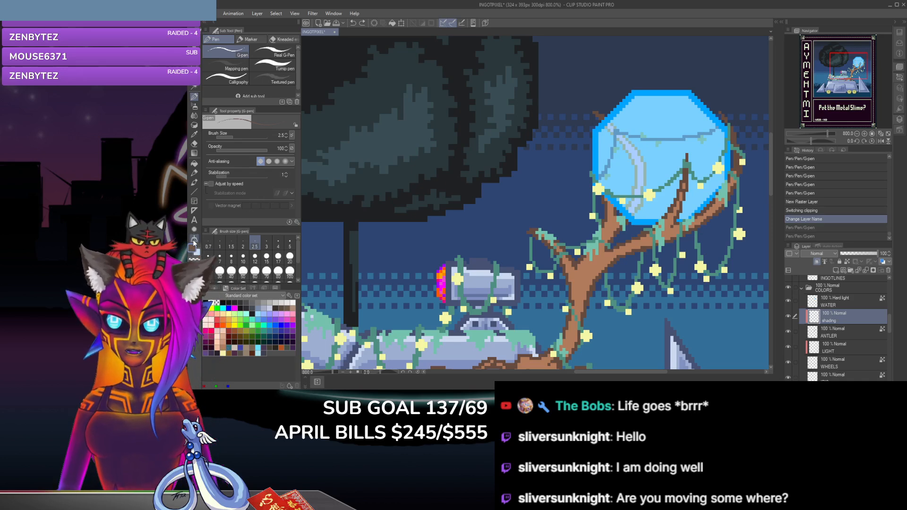
Step: Sample the antler's brown again and paint darker G-pen shading along the underside of the branch beneath the blue orb
{"action": "left_click", "coordinate": [194, 135]}
{"action": "left_click", "coordinate": [567, 251]}
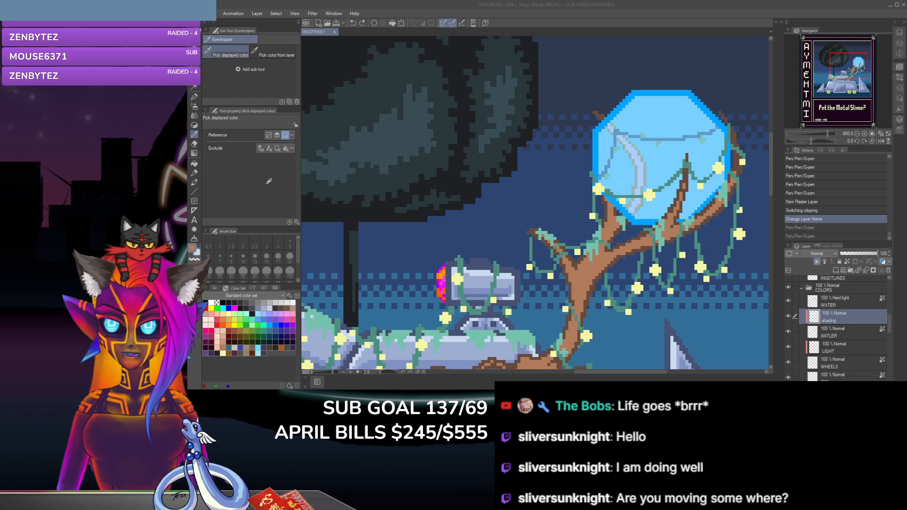
{"action": "key", "text": "p"}
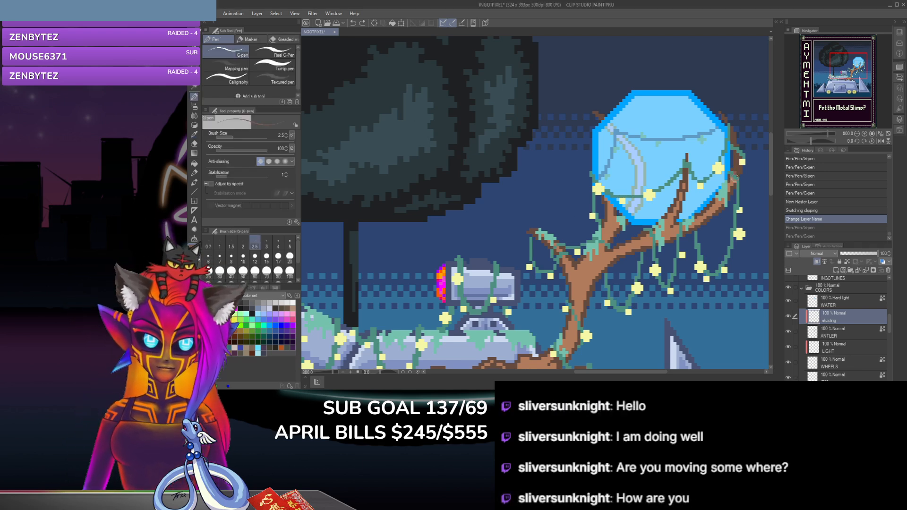
{"action": "left_click", "coordinate": [730, 192]}
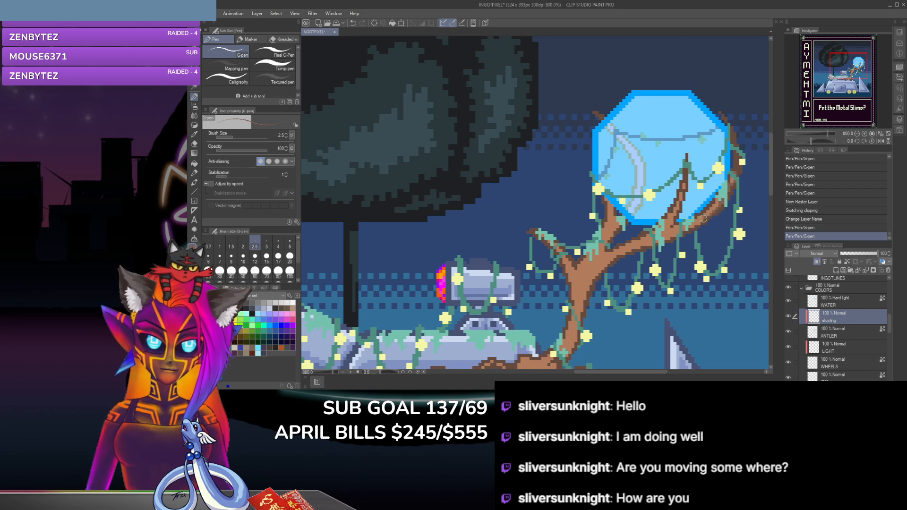
{"action": "left_click", "coordinate": [704, 220]}
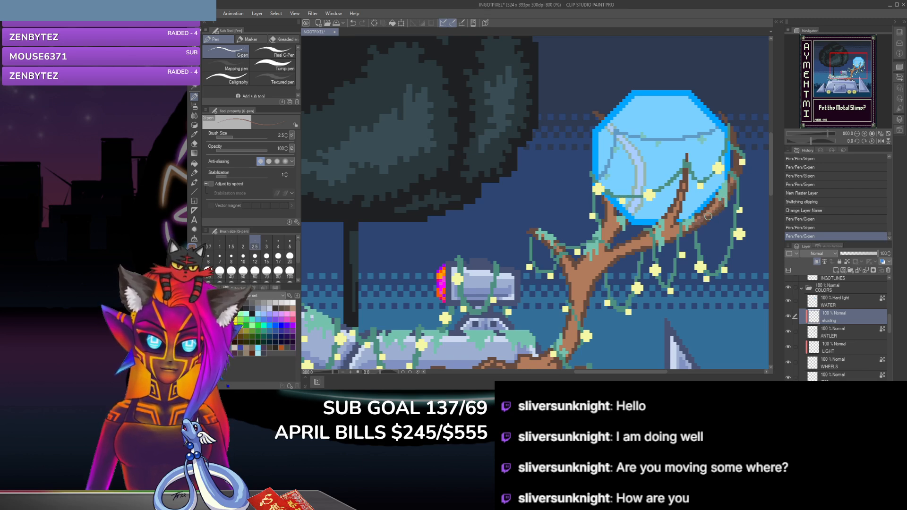
{"action": "left_click", "coordinate": [721, 203]}
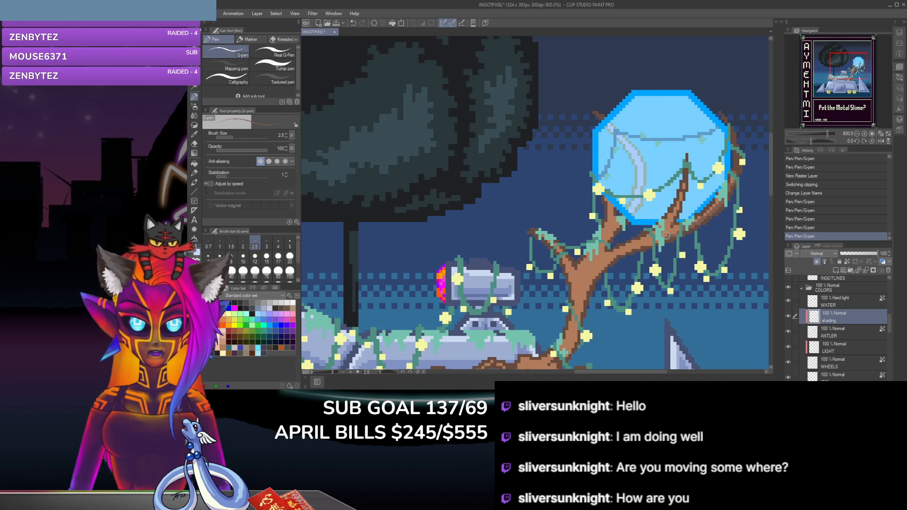
{"action": "left_click_drag", "start_coordinate": [672, 224], "coordinate": [670, 231]}
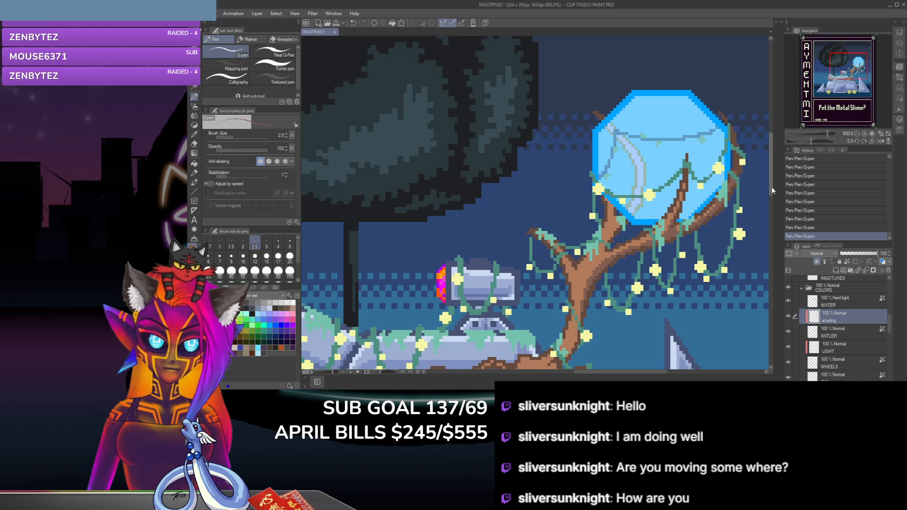
Step: Clean up the lower trunk's shading with the hard eraser and shade the antler's roots in darker brown
{"action": "left_click_drag", "start_coordinate": [772, 186], "coordinate": [772, 210]}
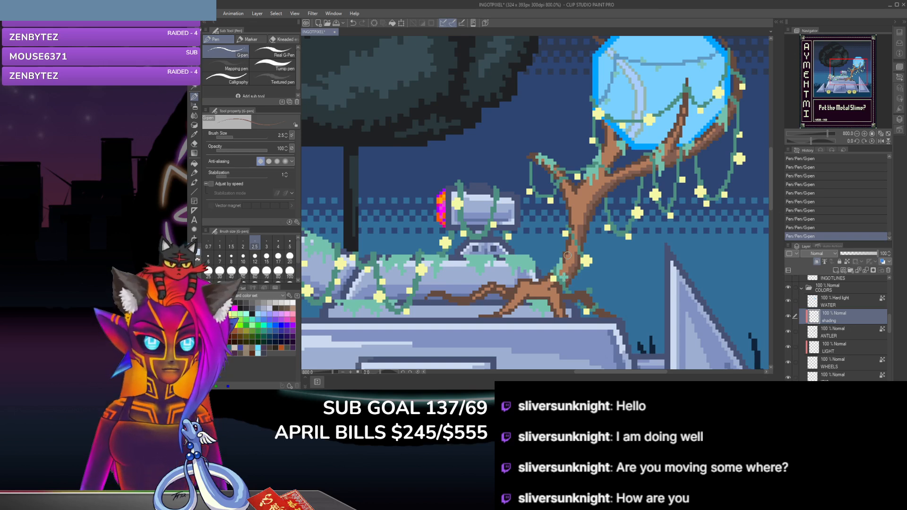
{"action": "key", "text": "e"}
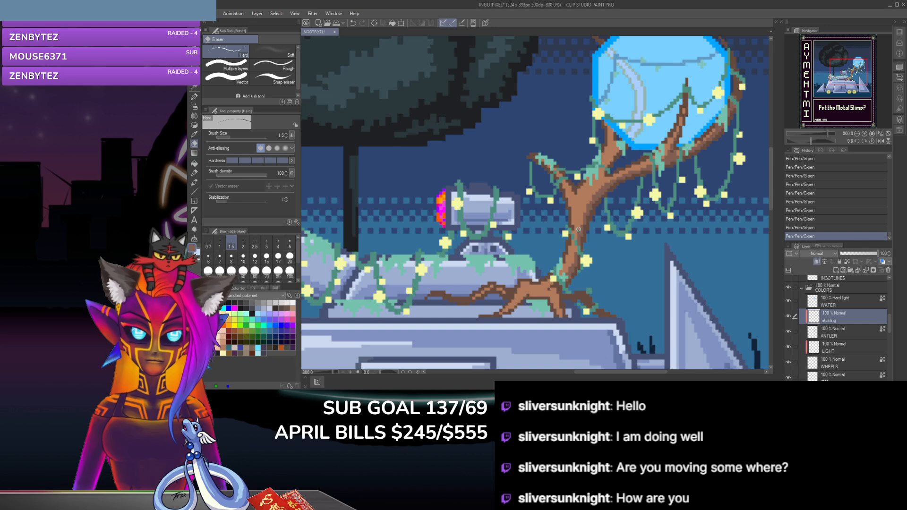
{"action": "left_click", "coordinate": [578, 235]}
{"action": "left_click", "coordinate": [577, 235]}
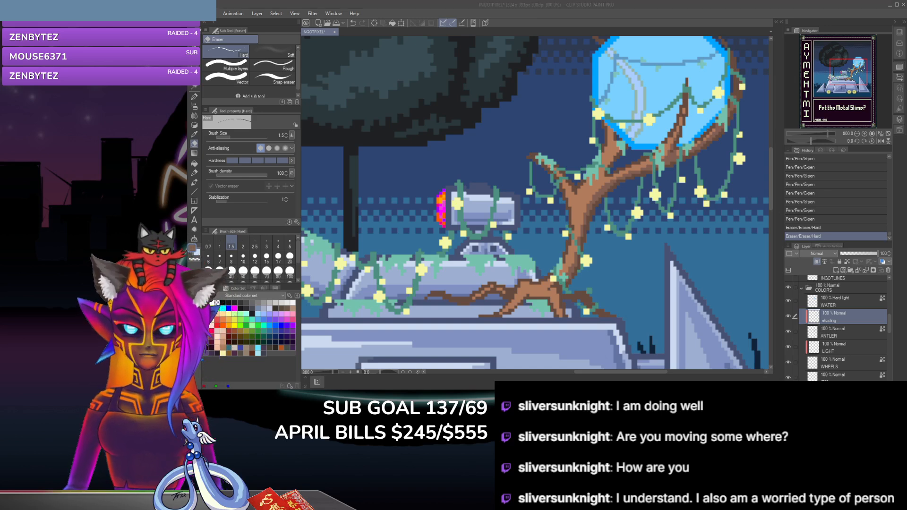
{"action": "key", "text": "p"}
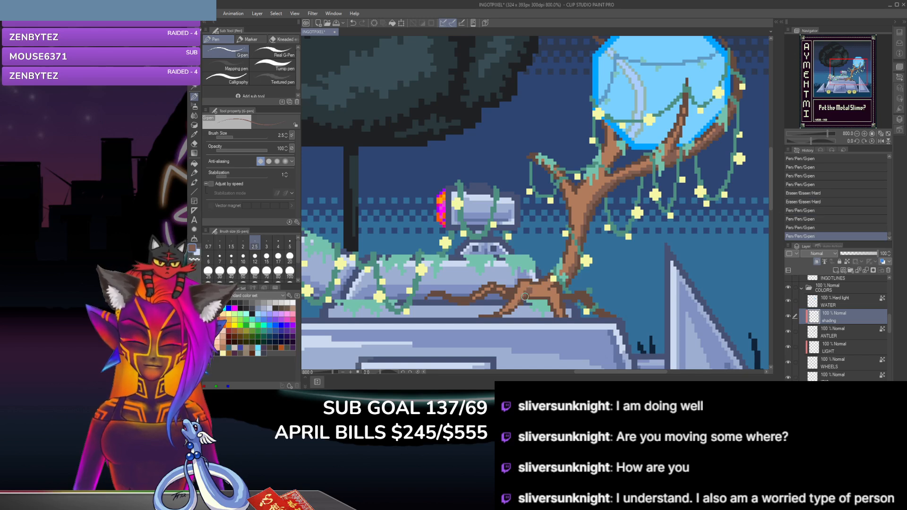
{"action": "left_click", "coordinate": [506, 313]}
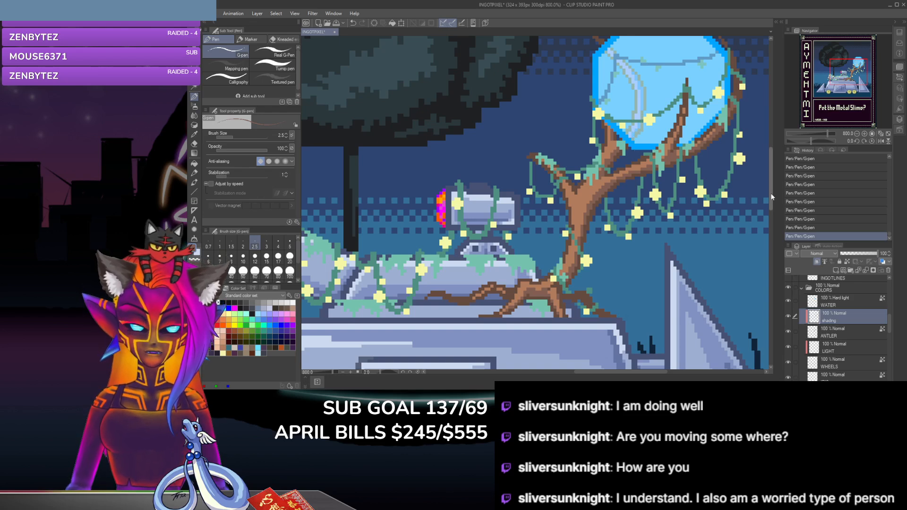
Step: Continue the darker brown shading on the antler's branches, trunk and roots, undoing and redoing recent G-pen strokes to compare them
{"action": "scroll", "coordinate": [771, 189], "scroll_direction": "up", "scroll_amount": 1}
{"action": "scroll", "coordinate": [770, 189], "scroll_direction": "up", "scroll_amount": 1}
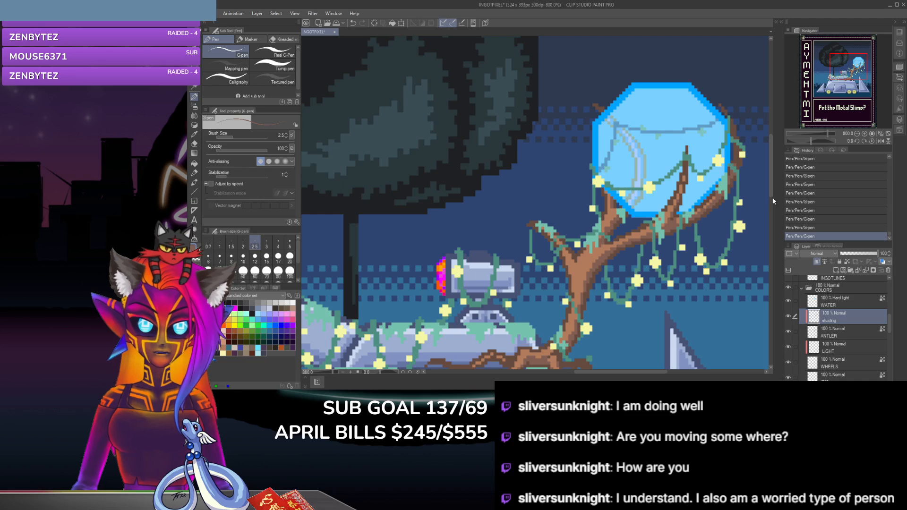
{"action": "left_click_drag", "start_coordinate": [770, 197], "coordinate": [769, 210]}
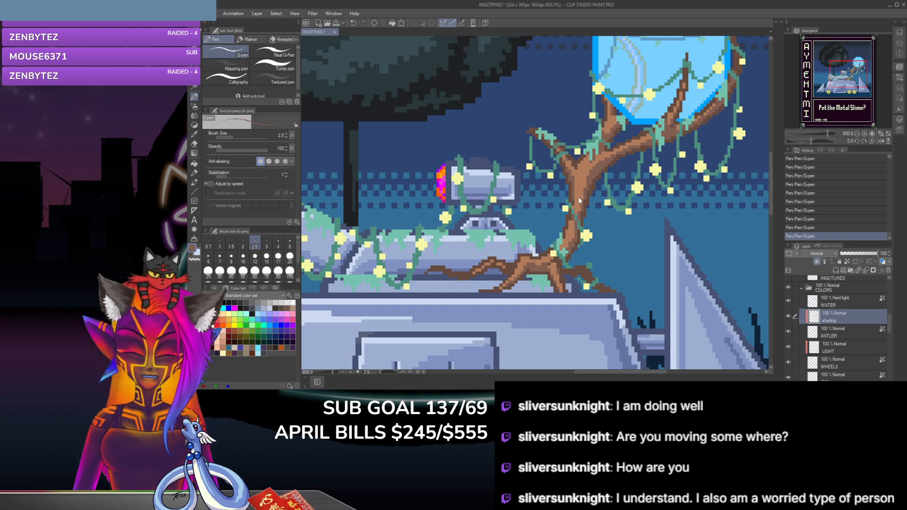
{"action": "key", "text": "ctrl+z"}
{"action": "key", "text": "ctrl+z"}
{"action": "key", "text": "ctrl+z"}
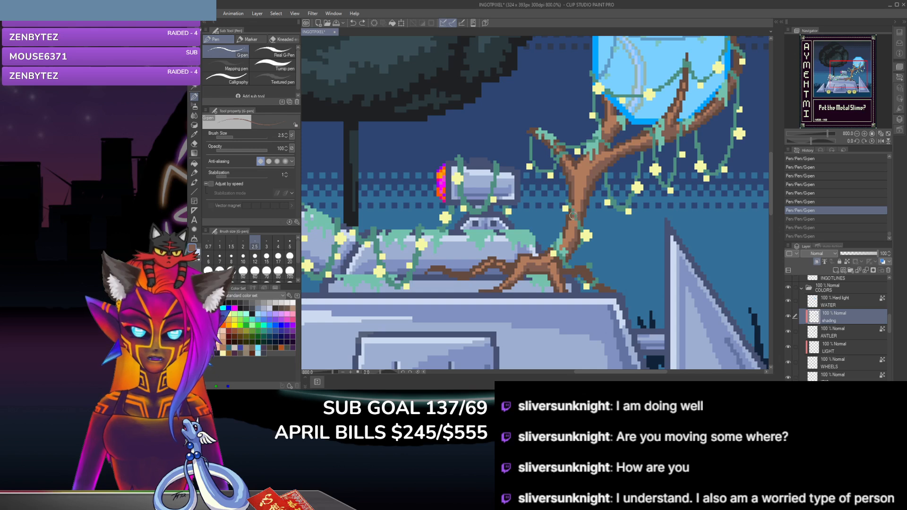
{"action": "key", "text": "ctrl+y"}
{"action": "key", "text": "ctrl+y"}
{"action": "key", "text": "ctrl+y"}
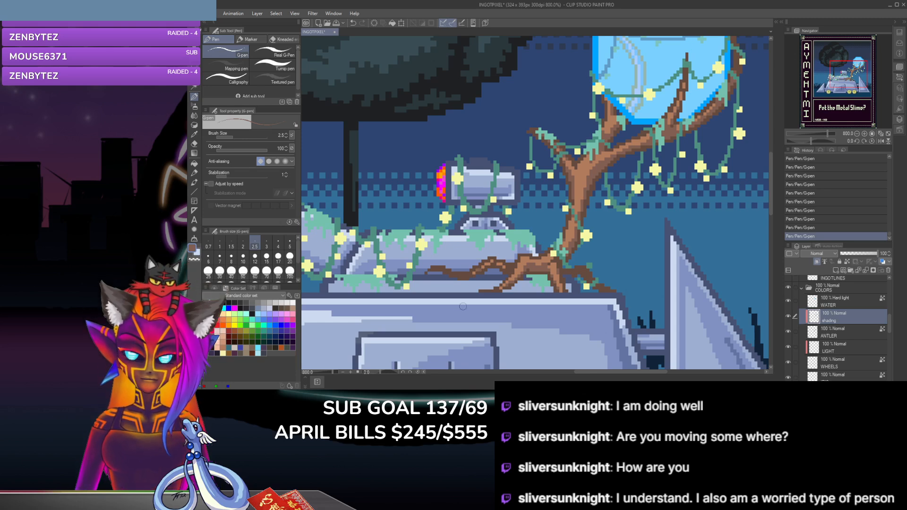
{"action": "key", "text": "ctrl+z"}
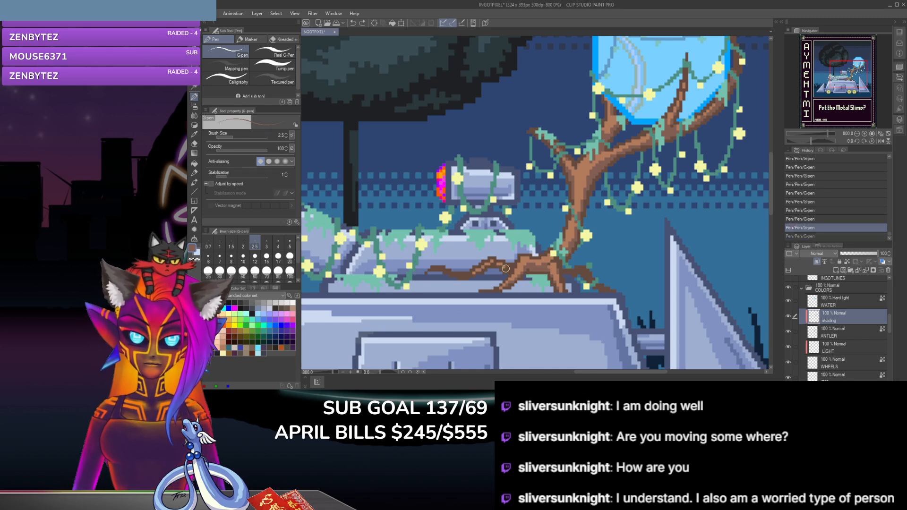
{"action": "key", "text": "ctrl+y"}
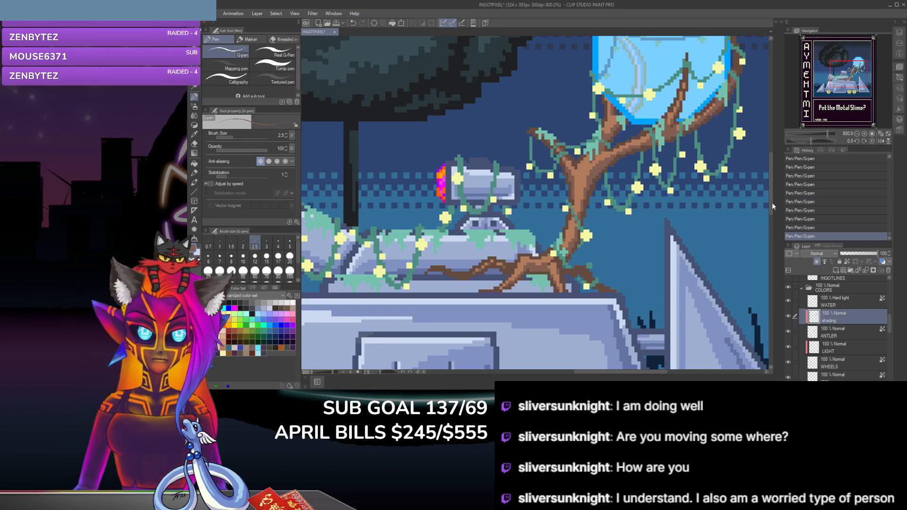
Step: Create a raster layer named METAL MULTIPLER above the shade layer below BARS, set it to Multiply, and switch to the light blue colour
{"action": "left_click_drag", "start_coordinate": [771, 211], "coordinate": [771, 245]}
{"action": "key", "text": "ctrl+minus"}
{"action": "key", "text": "ctrl+minus"}
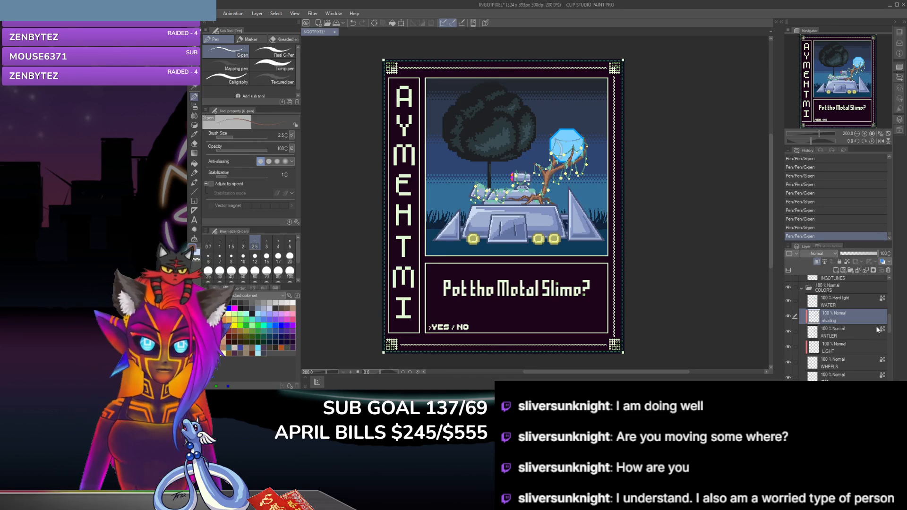
{"action": "scroll", "coordinate": [856, 349], "scroll_direction": "down", "scroll_amount": 2}
{"action": "scroll", "coordinate": [856, 349], "scroll_direction": "down", "scroll_amount": 5}
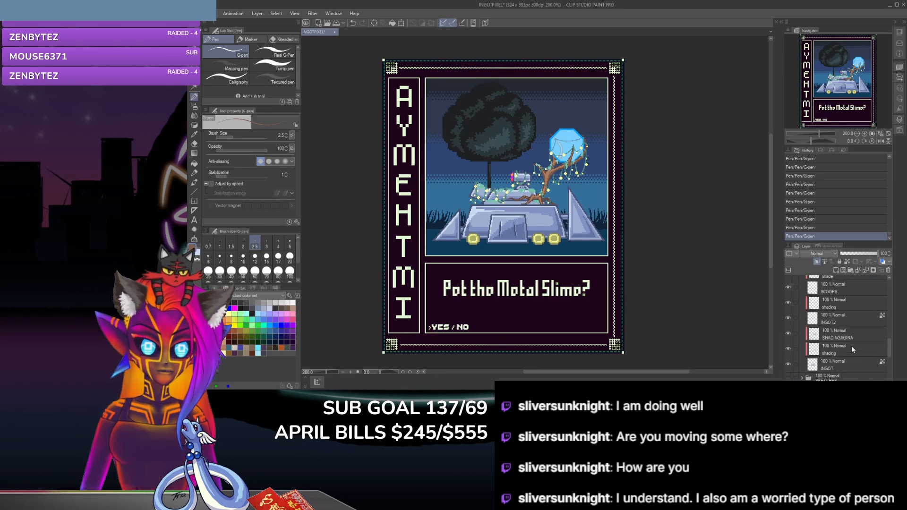
{"action": "scroll", "coordinate": [854, 324], "scroll_direction": "up", "scroll_amount": 1}
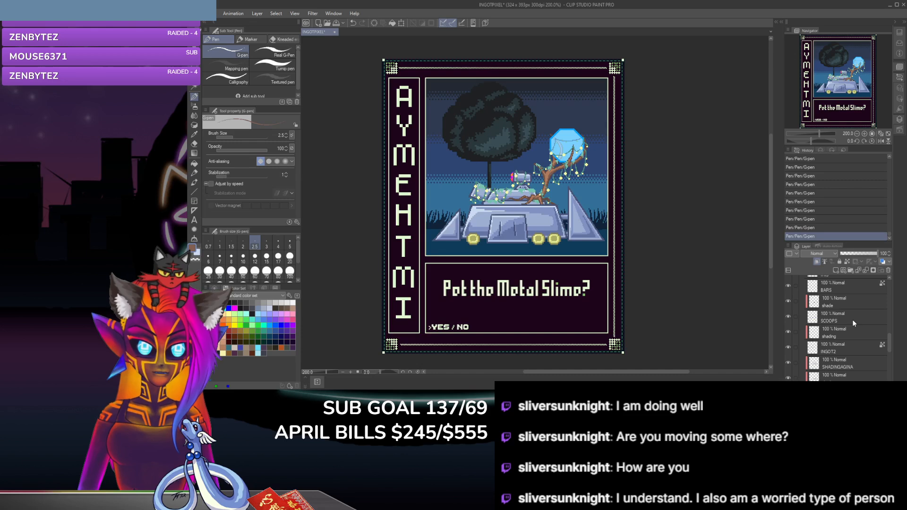
{"action": "left_click", "coordinate": [854, 298]}
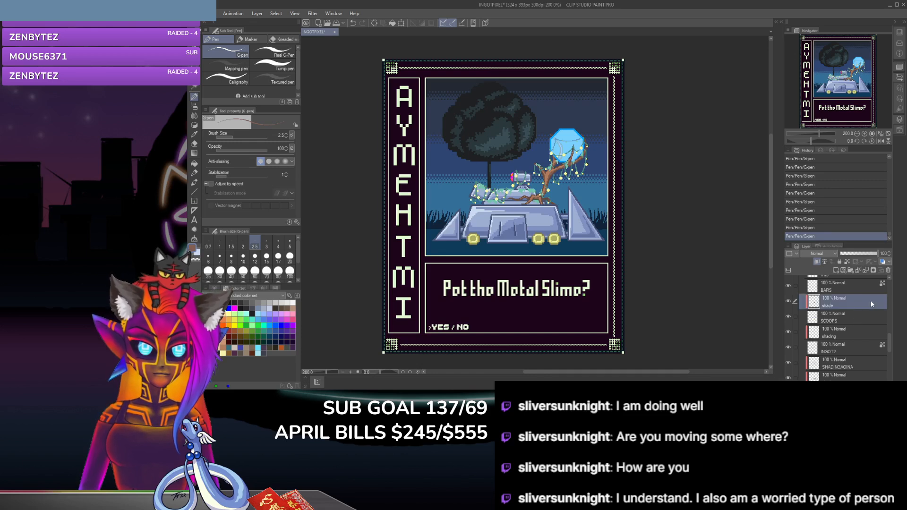
{"action": "key", "text": "ctrl+shift+n"}
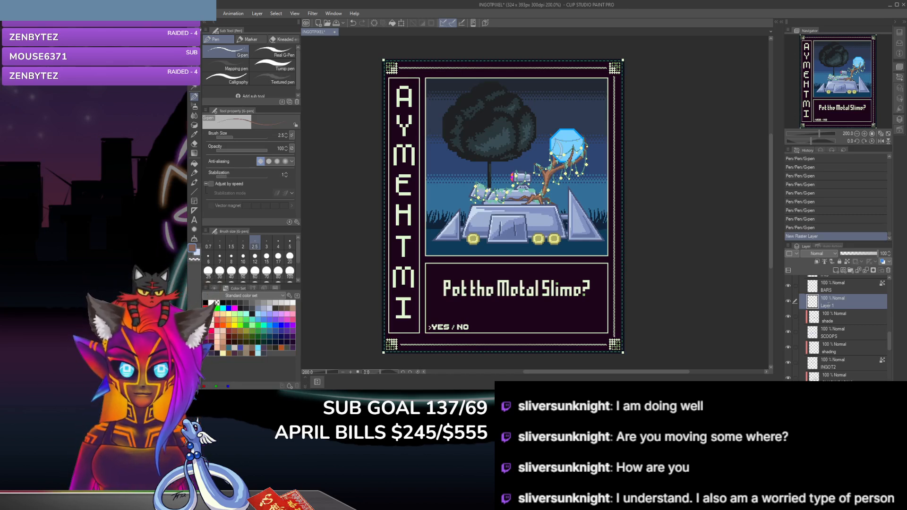
{"action": "type", "text": "METAL MULTIPLER"}
{"action": "key", "text": "Return"}
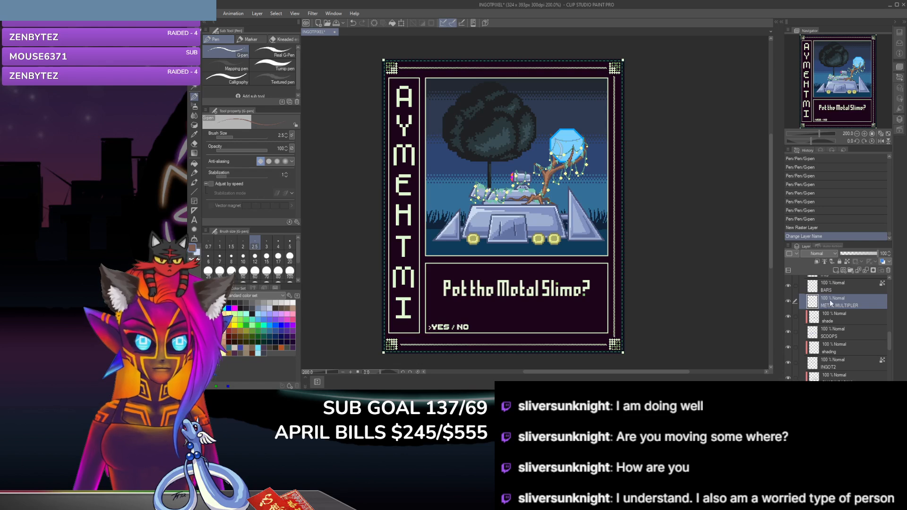
{"action": "left_click", "coordinate": [818, 70]}
{"action": "left_click", "coordinate": [197, 256]}
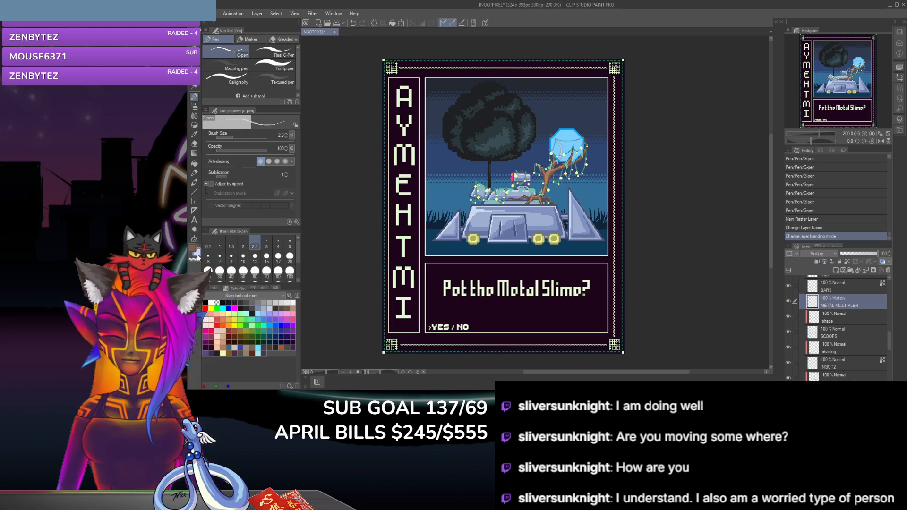
Step: Try shading the metal body around the leftmost yellow wheel on the multiply layer, and undo the G-pen strokes
{"action": "scroll", "coordinate": [422, 321], "scroll_direction": "up", "scroll_amount": 4}
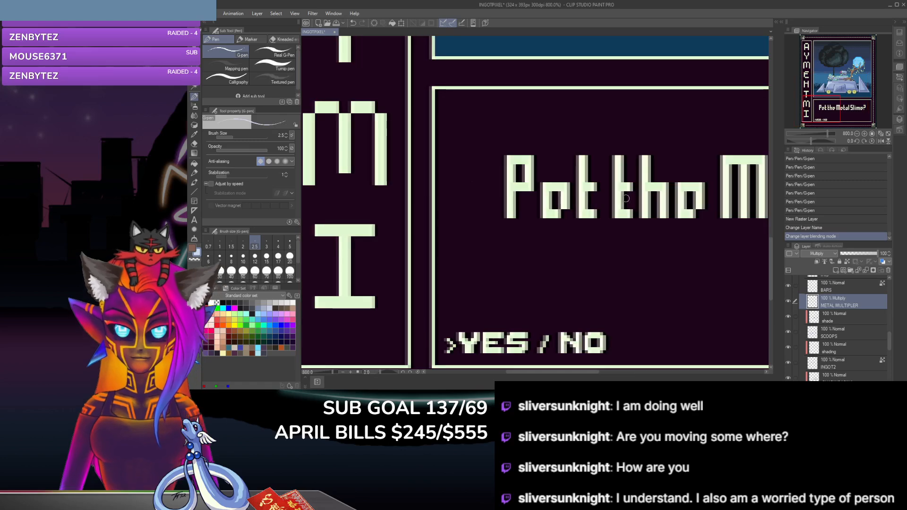
{"action": "mouse_move", "coordinate": [770, 274]}
{"action": "left_mouse_down"}
{"action": "mouse_move", "coordinate": [770, 223]}
{"action": "mouse_move", "coordinate": [772, 232]}
{"action": "left_mouse_up"}
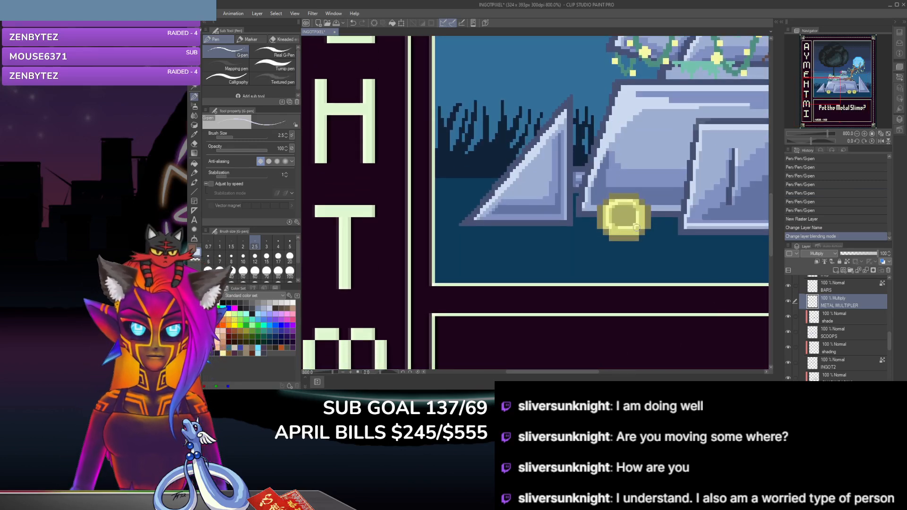
{"action": "left_click", "coordinate": [643, 202]}
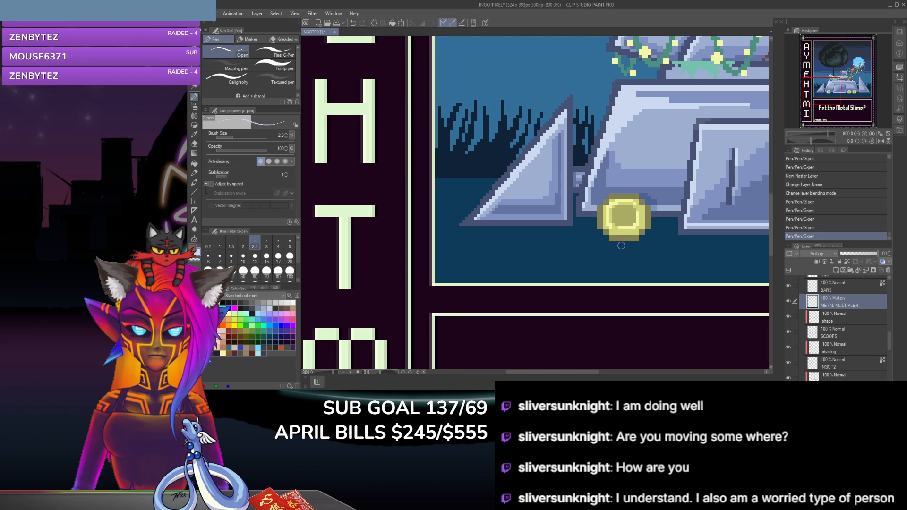
{"action": "key", "text": "ctrl+z"}
{"action": "key", "text": "ctrl+z"}
{"action": "key", "text": "ctrl+z"}
{"action": "key", "text": "ctrl+z"}
{"action": "key", "text": "ctrl+z"}
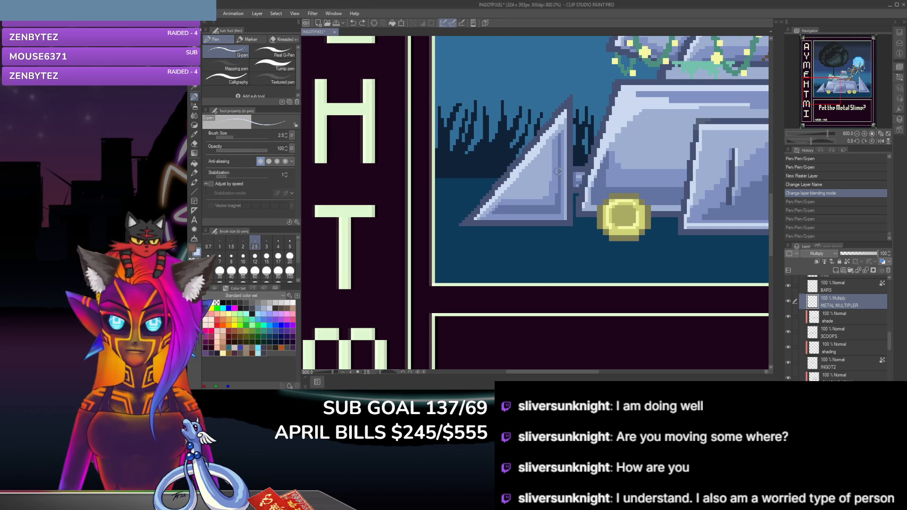
Step: Paint light blue multiply shading with the G-pen on the metal body around the top and sides of the leftmost yellow wheel
{"action": "left_click", "coordinate": [641, 196]}
{"action": "left_click", "coordinate": [643, 205]}
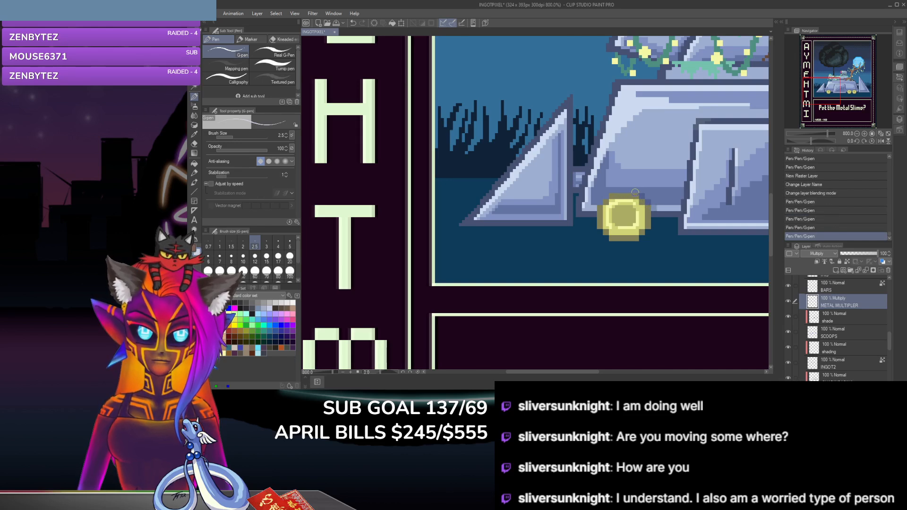
{"action": "left_click", "coordinate": [645, 197]}
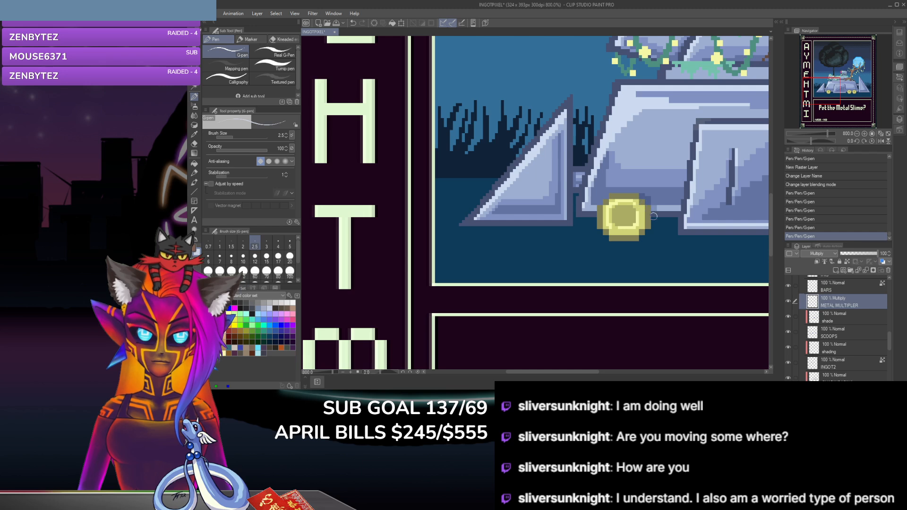
{"action": "left_click", "coordinate": [653, 207]}
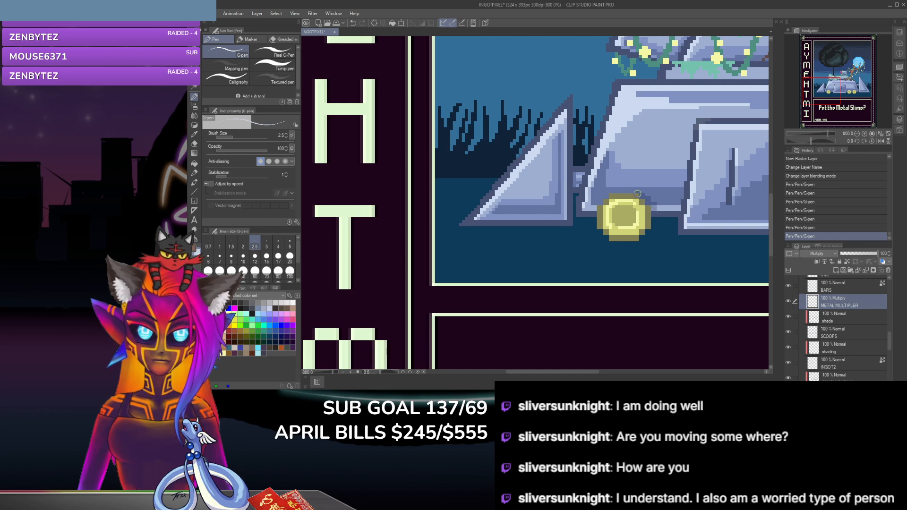
{"action": "left_click", "coordinate": [633, 217]}
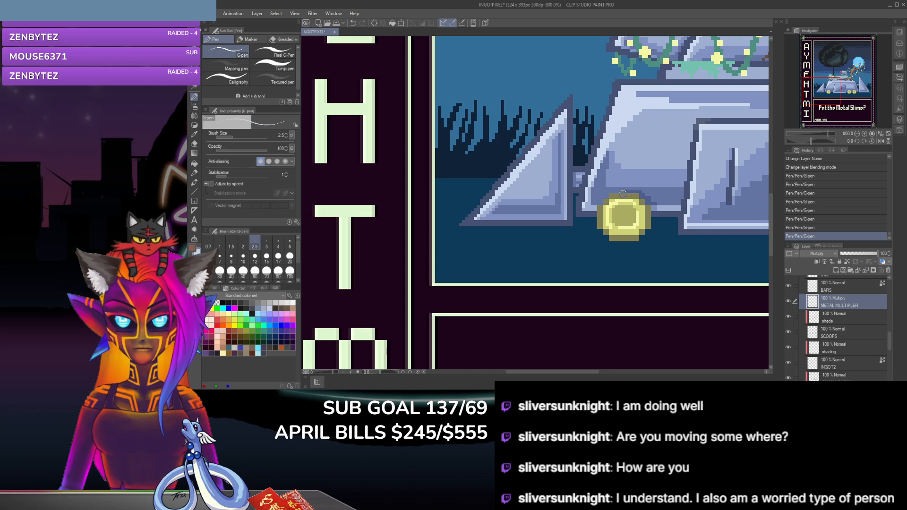
{"action": "left_click_drag", "start_coordinate": [621, 192], "coordinate": [607, 206]}
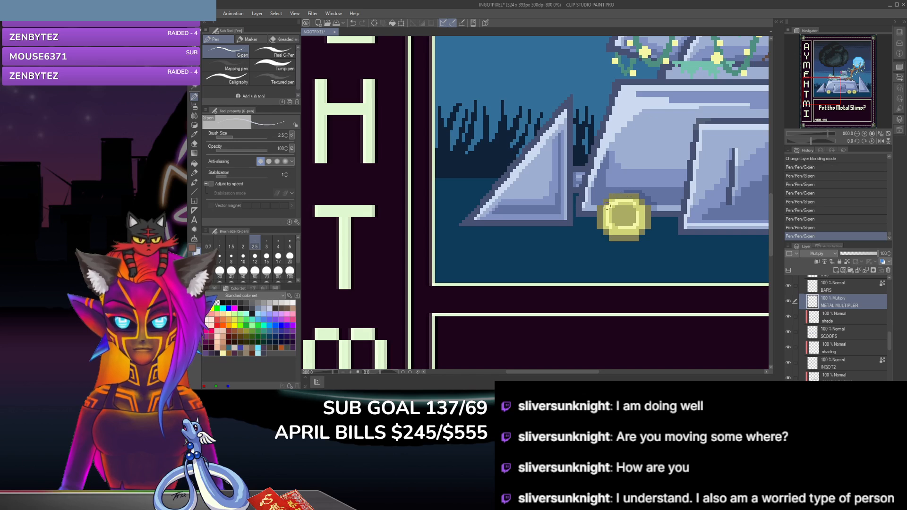
{"action": "left_click", "coordinate": [654, 216]}
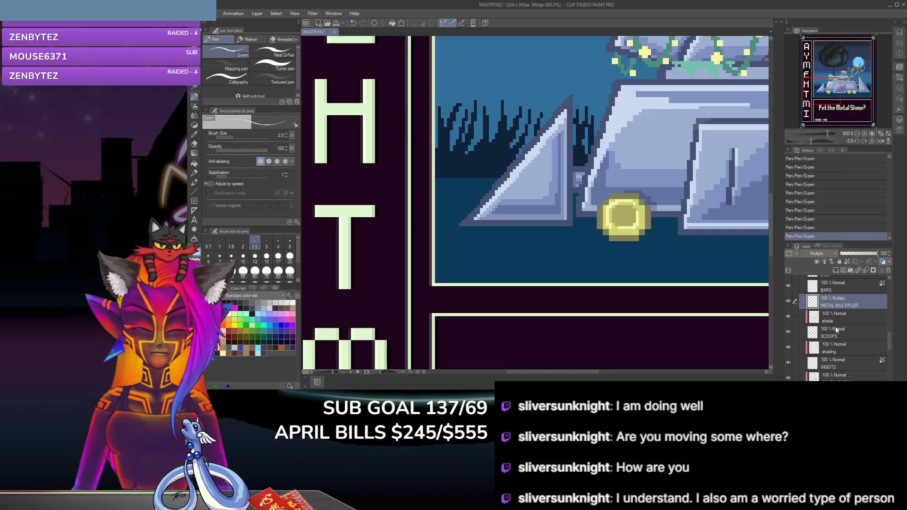
Step: Move the METAL MULTIPLER layer above the LINES folder and trim the shading around the leftmost wheel with the hard eraser
{"action": "left_click_drag", "start_coordinate": [875, 303], "coordinate": [870, 283]}
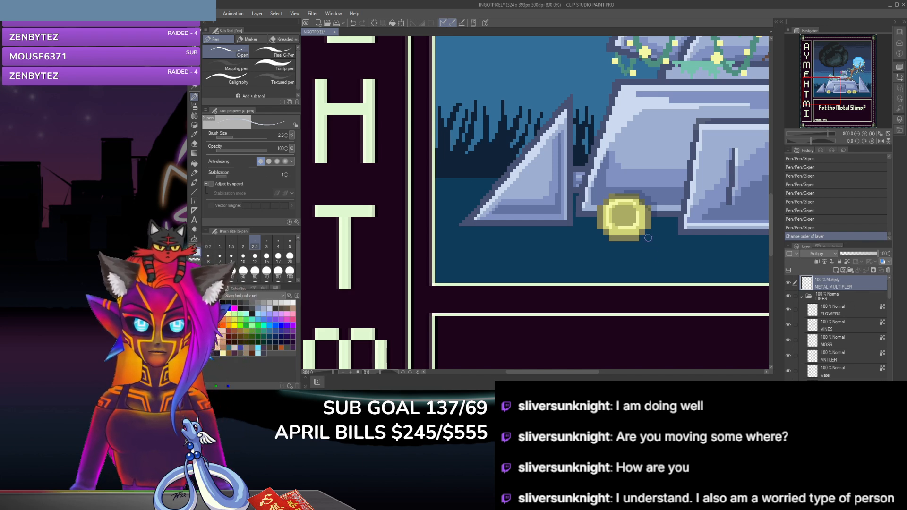
{"action": "left_click", "coordinate": [194, 143]}
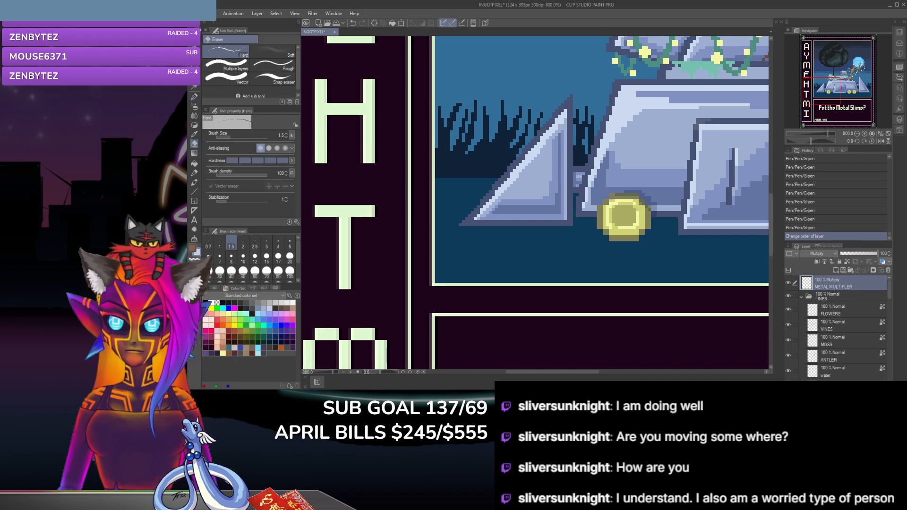
{"action": "left_click", "coordinate": [637, 202]}
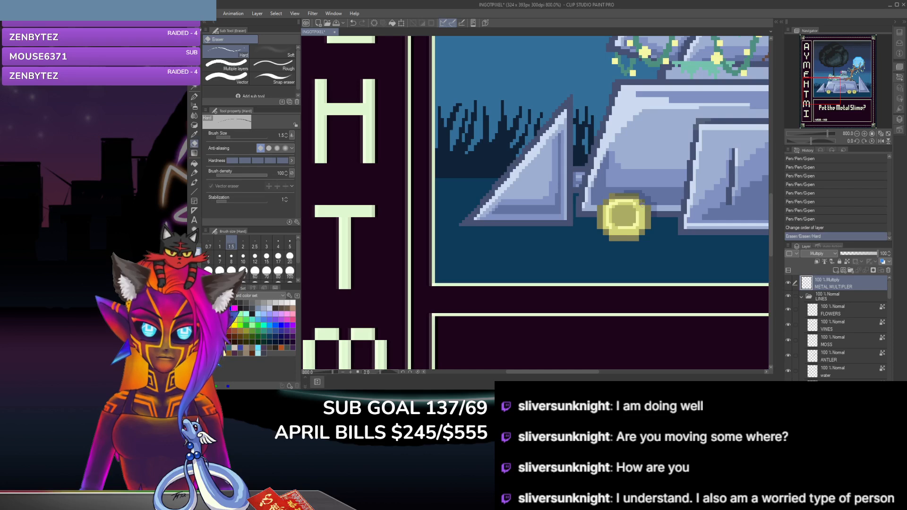
{"action": "left_click", "coordinate": [633, 196]}
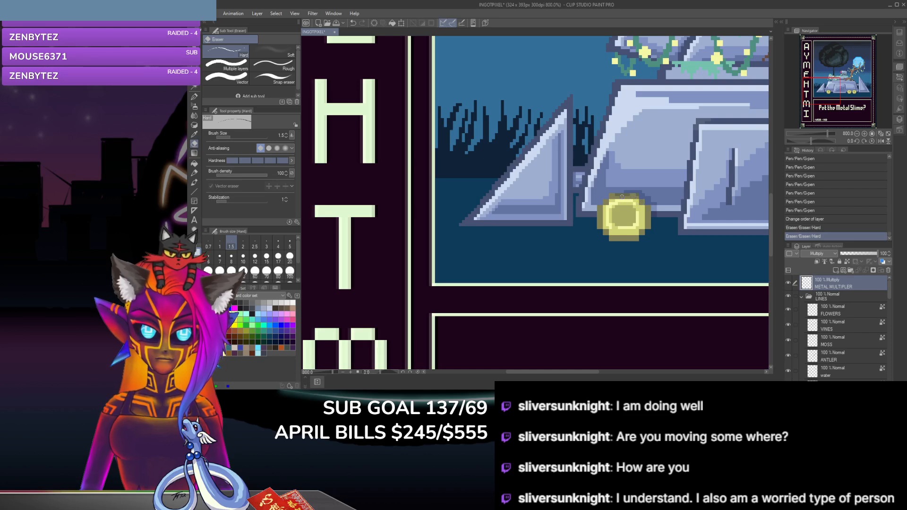
{"action": "left_click", "coordinate": [637, 195]}
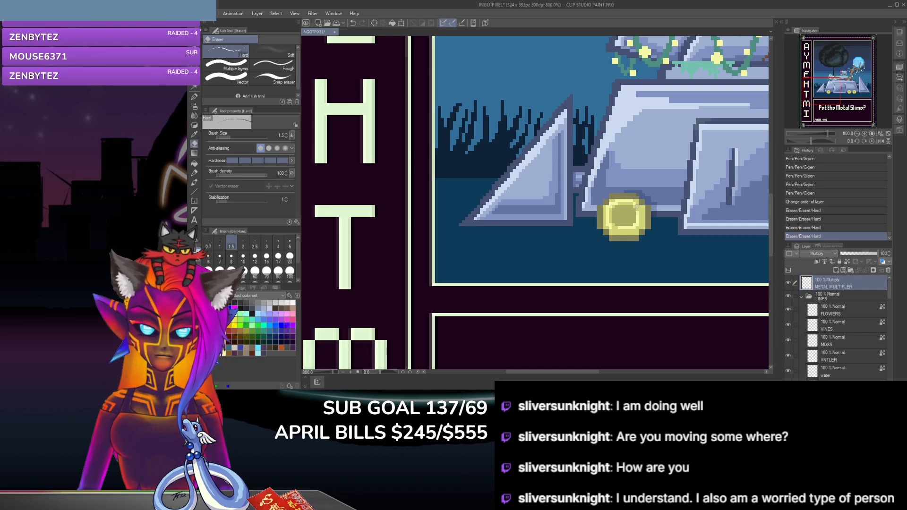
{"action": "left_click", "coordinate": [637, 206]}
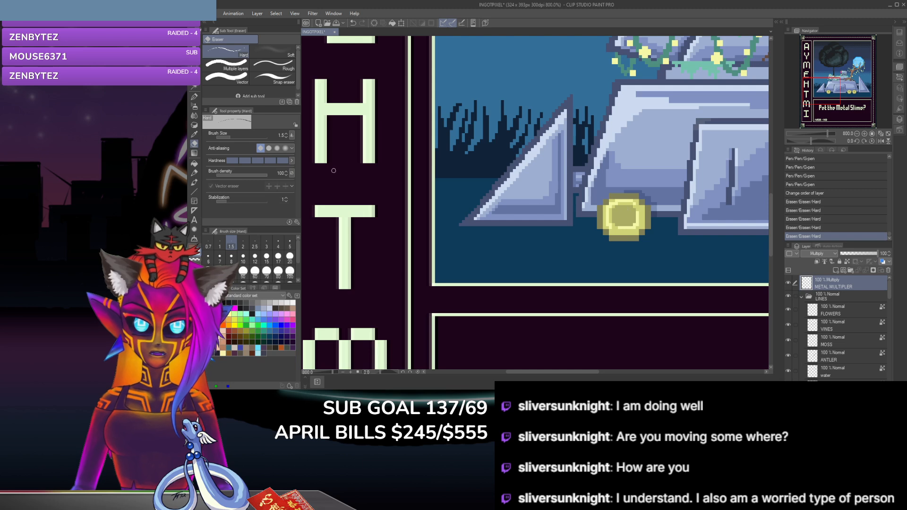
{"action": "key", "text": "i"}
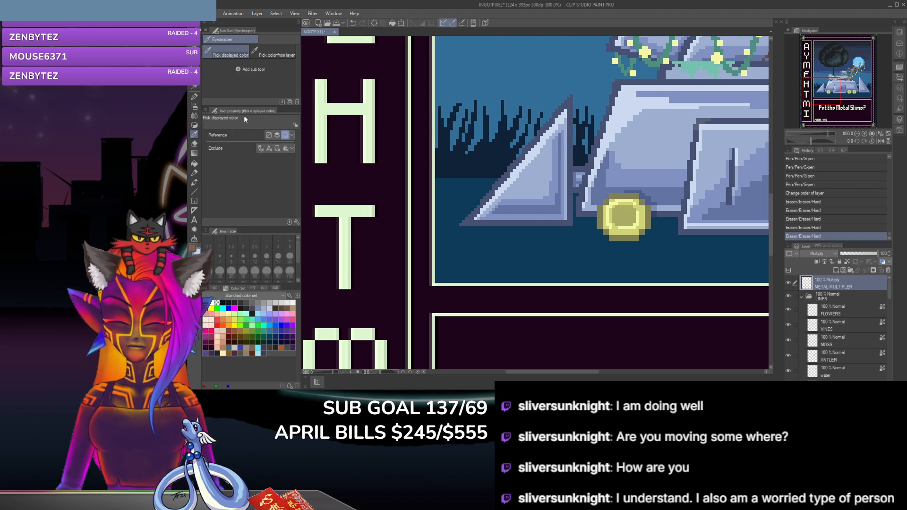
{"action": "key", "text": "e"}
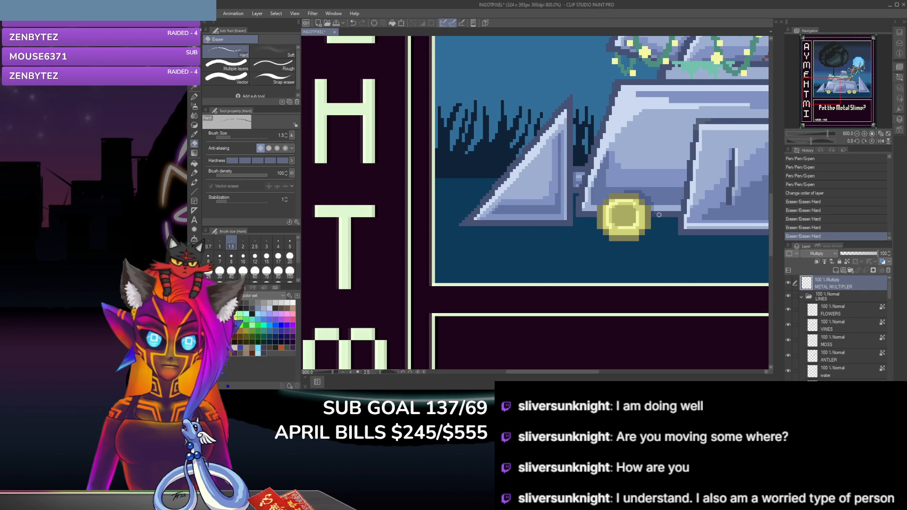
{"action": "left_click", "coordinate": [657, 215]}
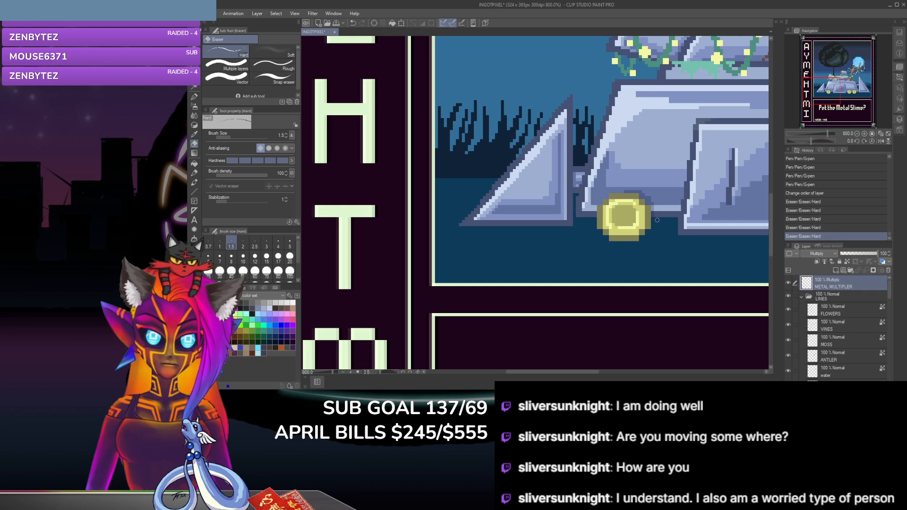
{"action": "left_click", "coordinate": [649, 197]}
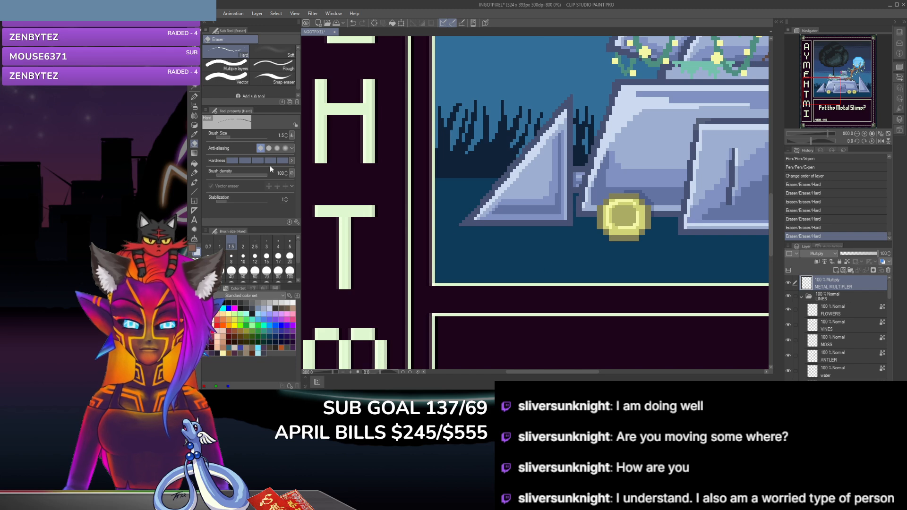
Step: Shade the body's lower edge between the leftmost wheel and the centre panel with the G-pen, and erase the excess
{"action": "left_click", "coordinate": [194, 96]}
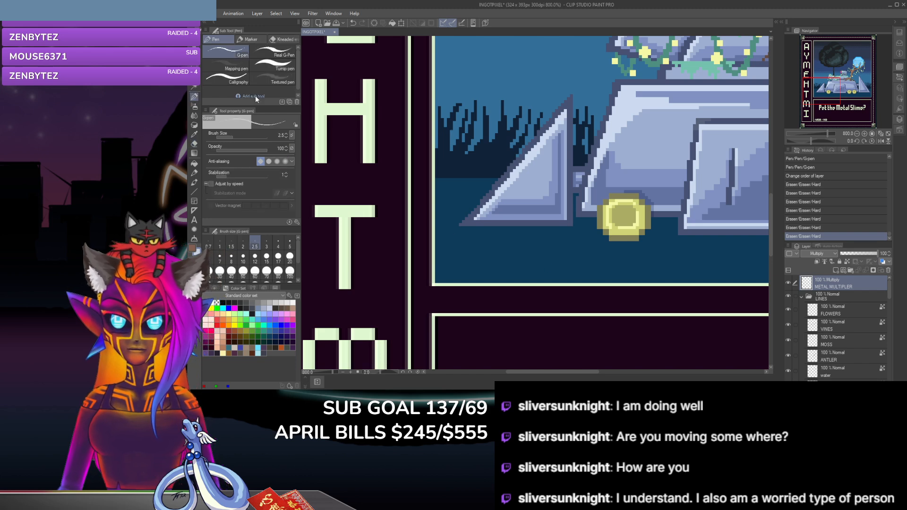
{"action": "left_click", "coordinate": [676, 213]}
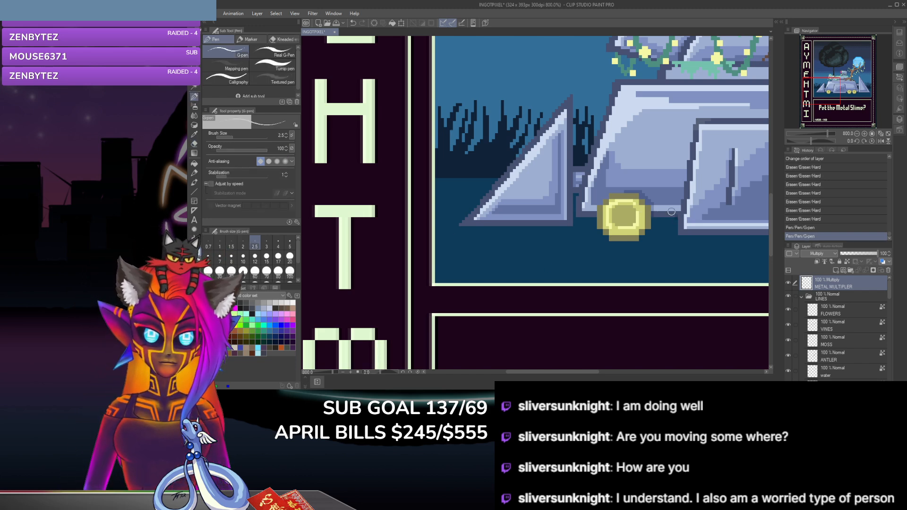
{"action": "left_click", "coordinate": [674, 213]}
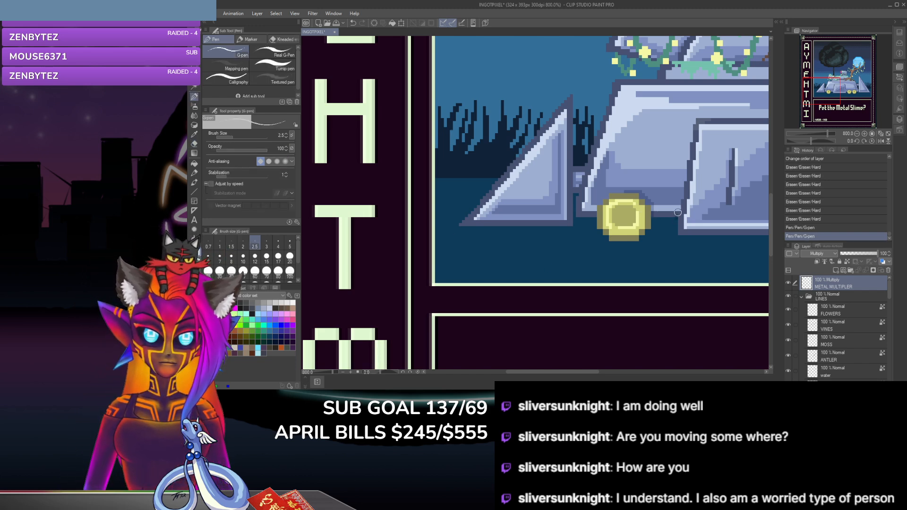
{"action": "left_click", "coordinate": [194, 143]}
{"action": "left_click", "coordinate": [676, 220]}
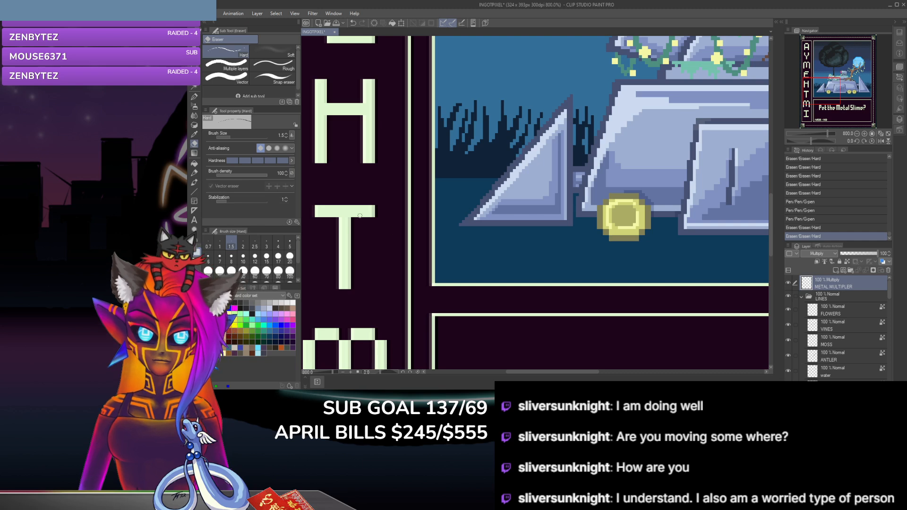
{"action": "left_click", "coordinate": [195, 98]}
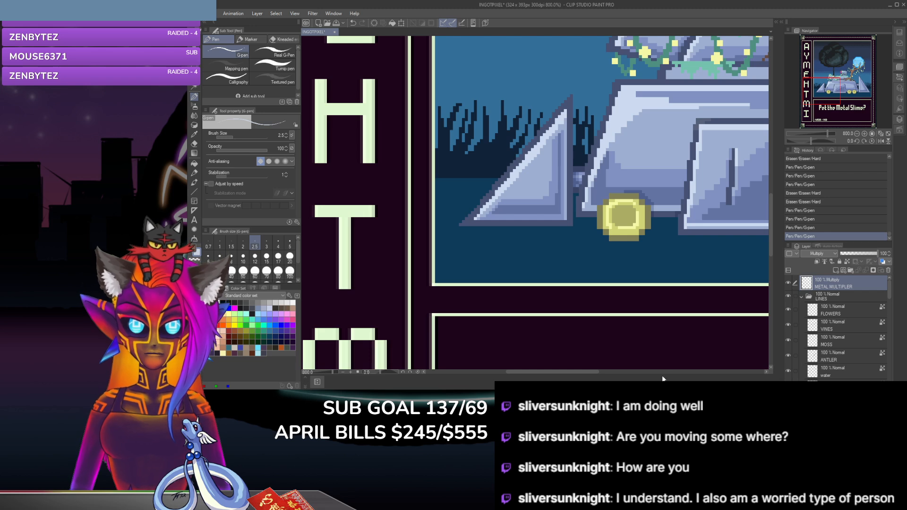
Step: Shade the metal body between the centre panel and the two paired yellow wheels, trimming overlap on the panel and wheels with the hard eraser
{"action": "left_click_drag", "start_coordinate": [593, 371], "coordinate": [644, 373]}
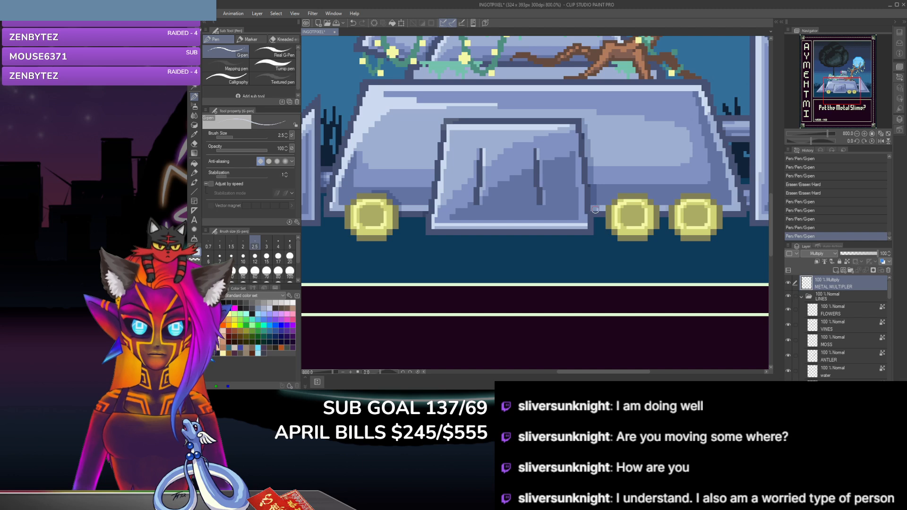
{"action": "key", "text": "e"}
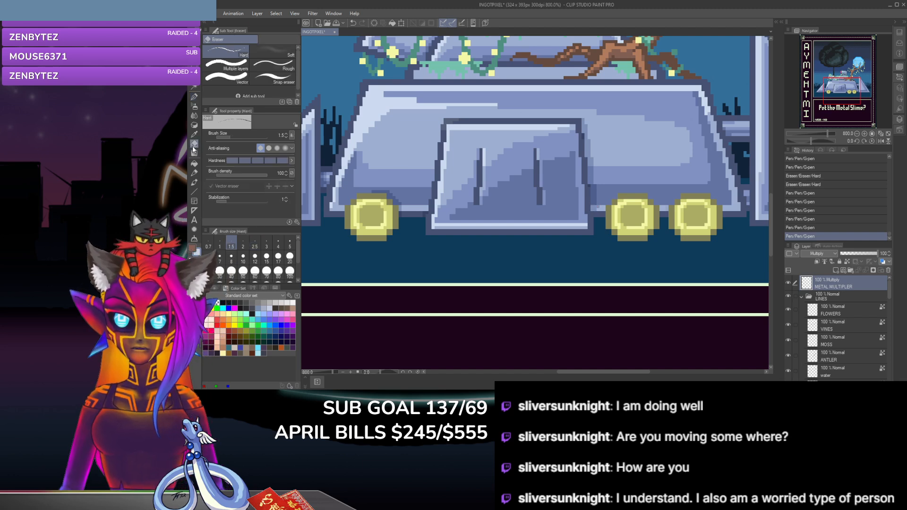
{"action": "left_click", "coordinate": [589, 185]}
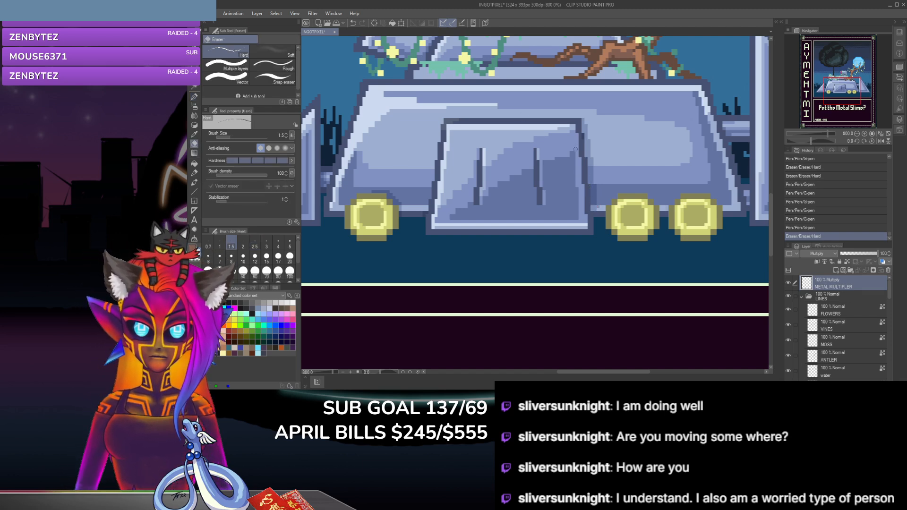
{"action": "left_click", "coordinate": [585, 150]}
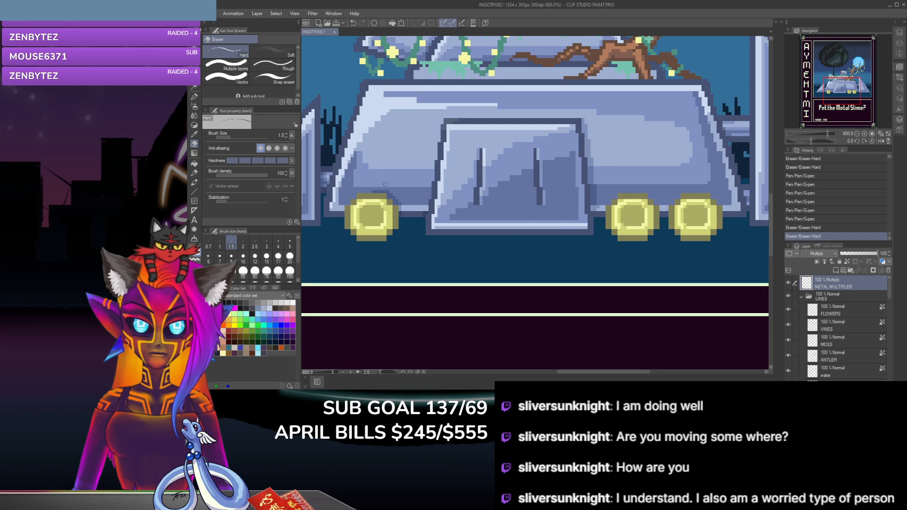
{"action": "key", "text": "p"}
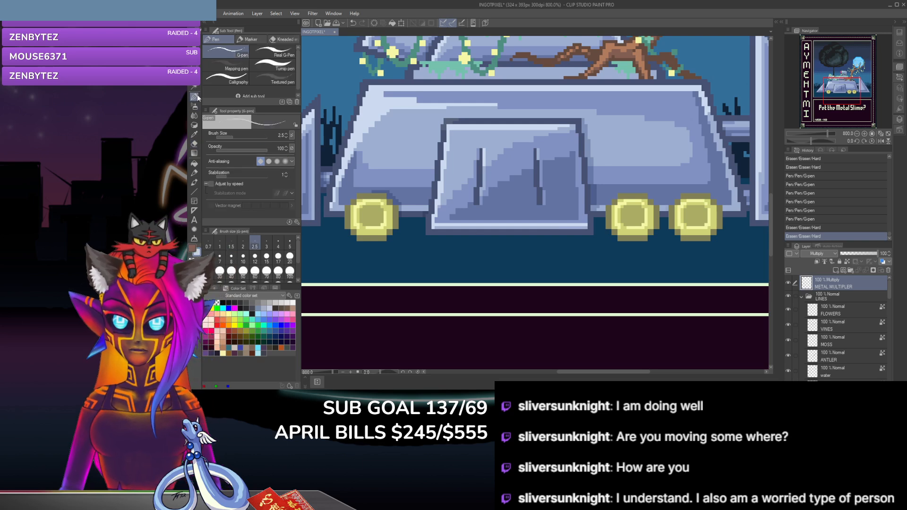
{"action": "left_click", "coordinate": [597, 209]}
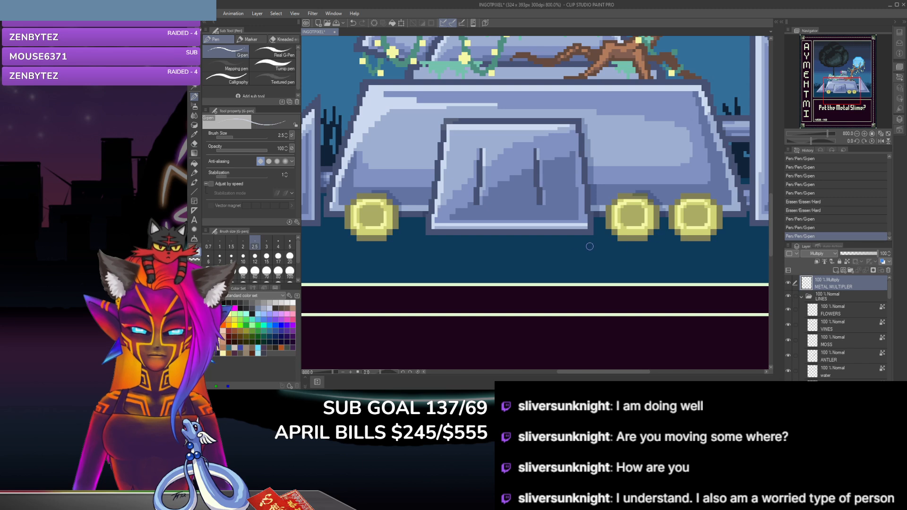
{"action": "left_click", "coordinate": [194, 145]}
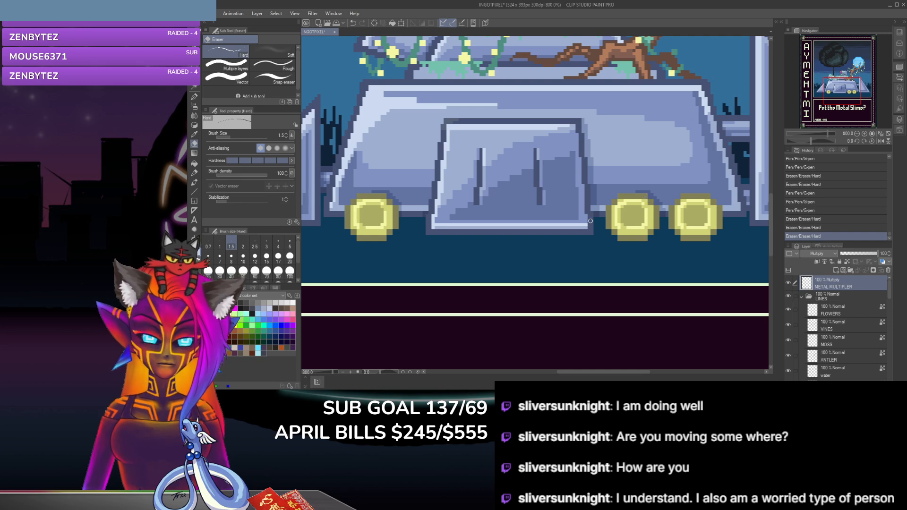
{"action": "left_click", "coordinate": [663, 216]}
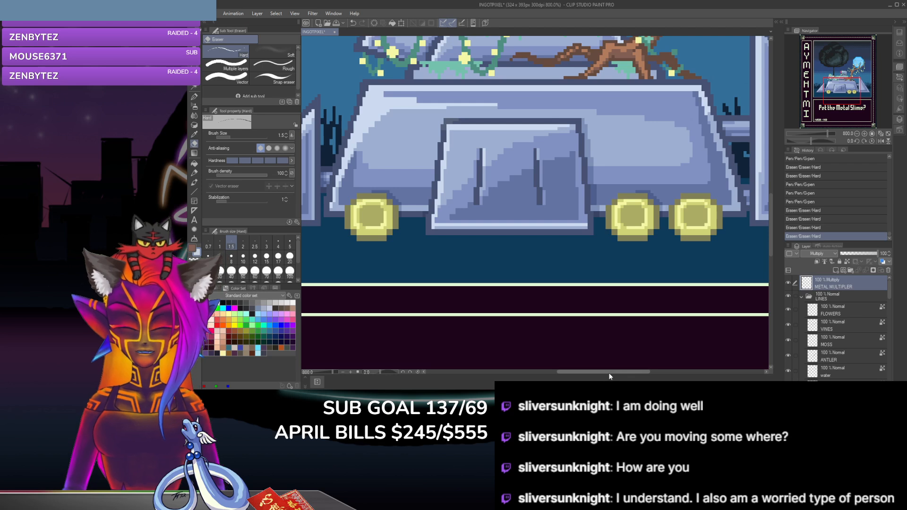
Step: Shade the body around the rightmost yellow wheel with the G-pen and clean up the wheel's outer edge with the hard eraser
{"action": "left_click_drag", "start_coordinate": [608, 372], "coordinate": [626, 372]}
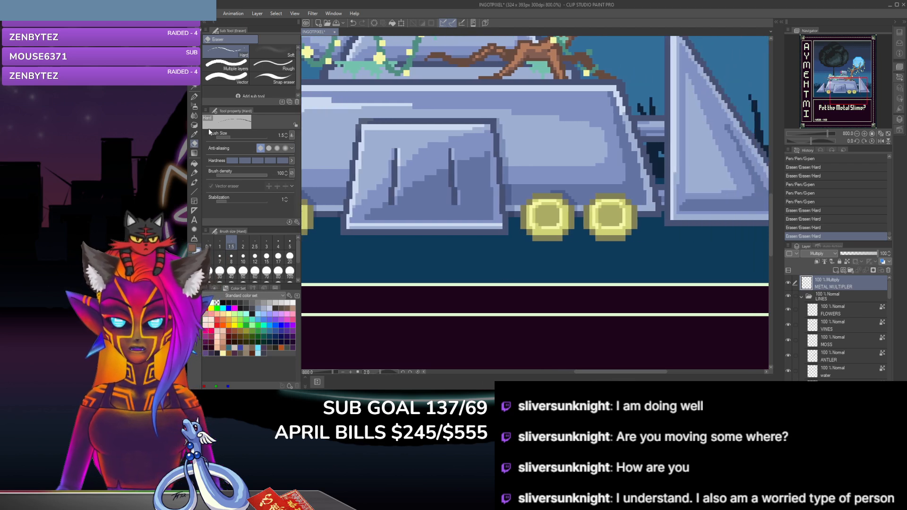
{"action": "left_click", "coordinate": [194, 97]}
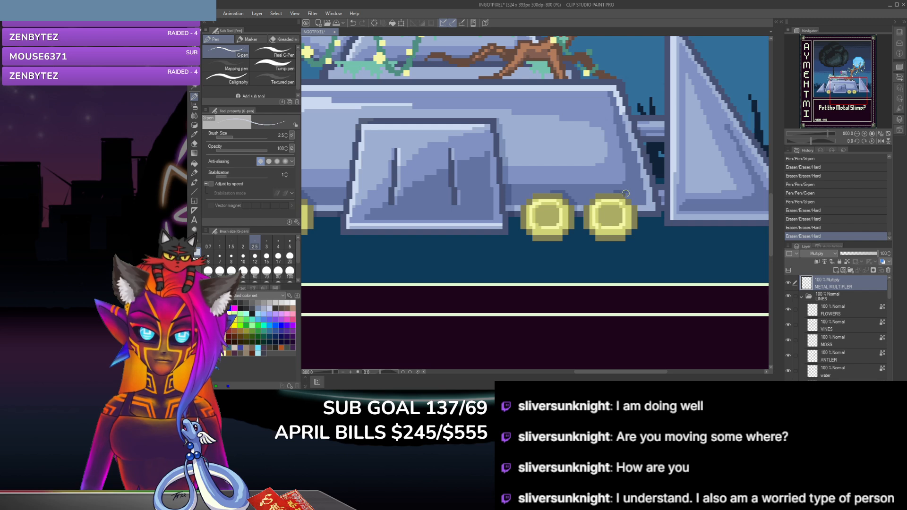
{"action": "left_click_drag", "start_coordinate": [630, 194], "coordinate": [641, 222]}
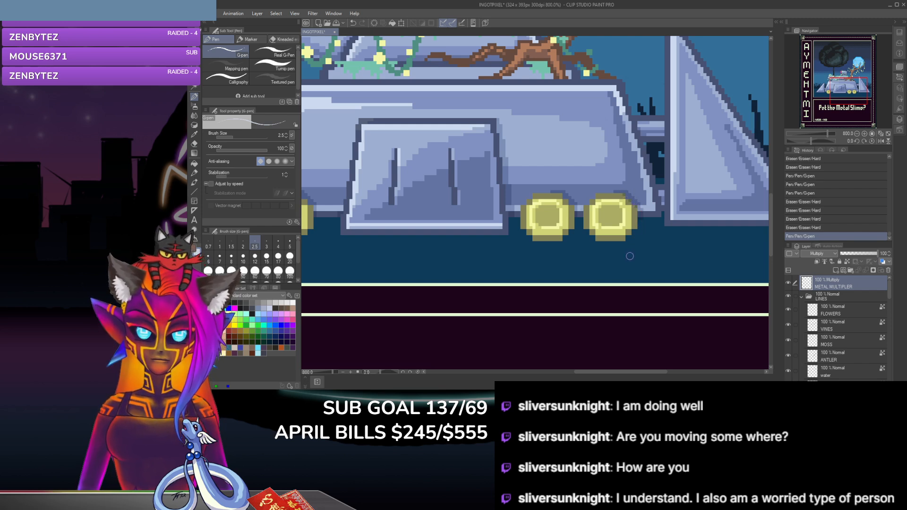
{"action": "left_click", "coordinate": [194, 148]}
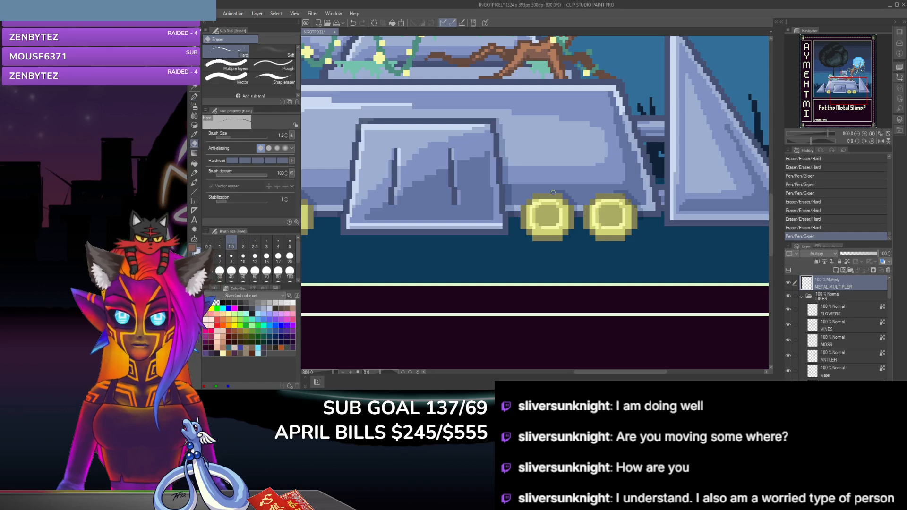
{"action": "left_click_drag", "start_coordinate": [642, 222], "coordinate": [642, 219]}
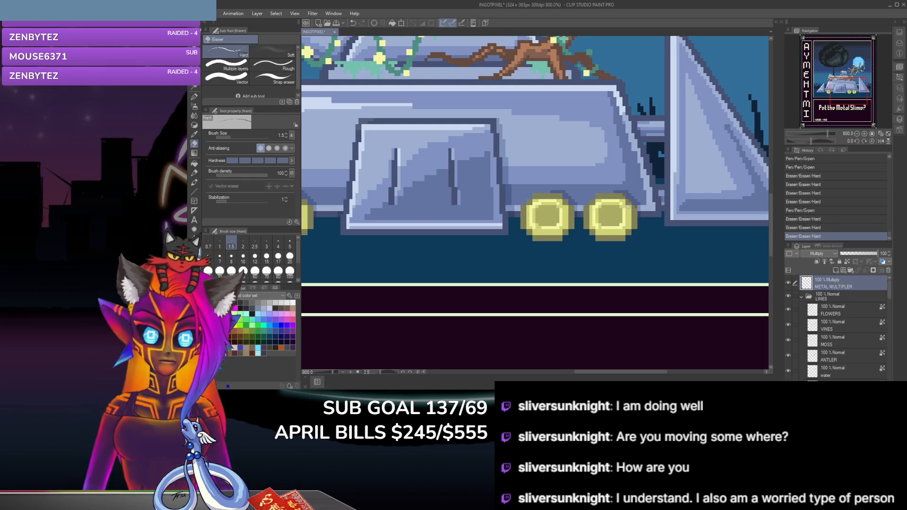
{"action": "left_click", "coordinate": [636, 208]}
{"action": "left_click", "coordinate": [623, 197]}
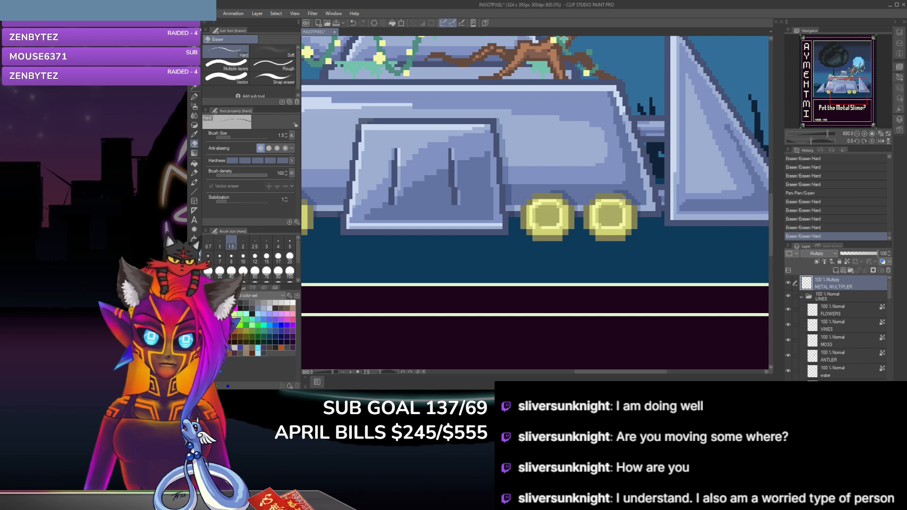
Step: Shade the upper right edge of the metal body beside the connecting bar with the G-pen, and undo the last two strokes
{"action": "left_click", "coordinate": [623, 196]}
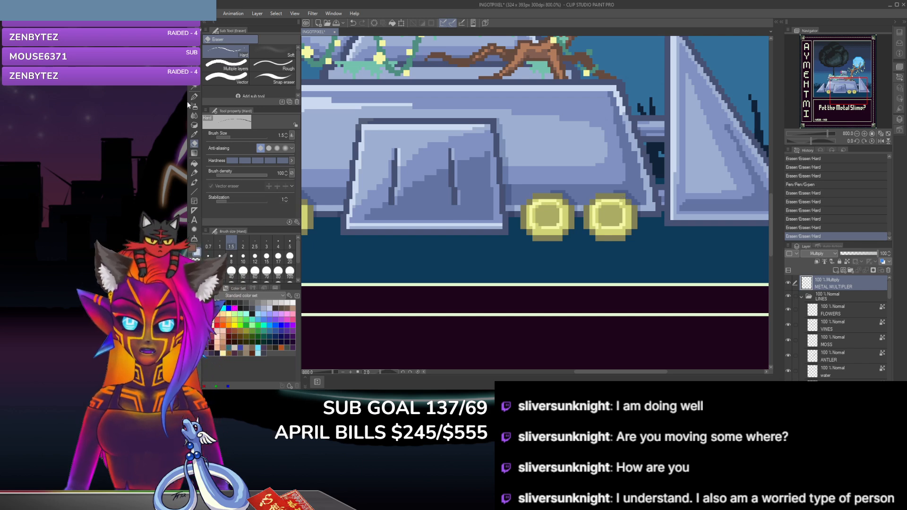
{"action": "left_click", "coordinate": [194, 97]}
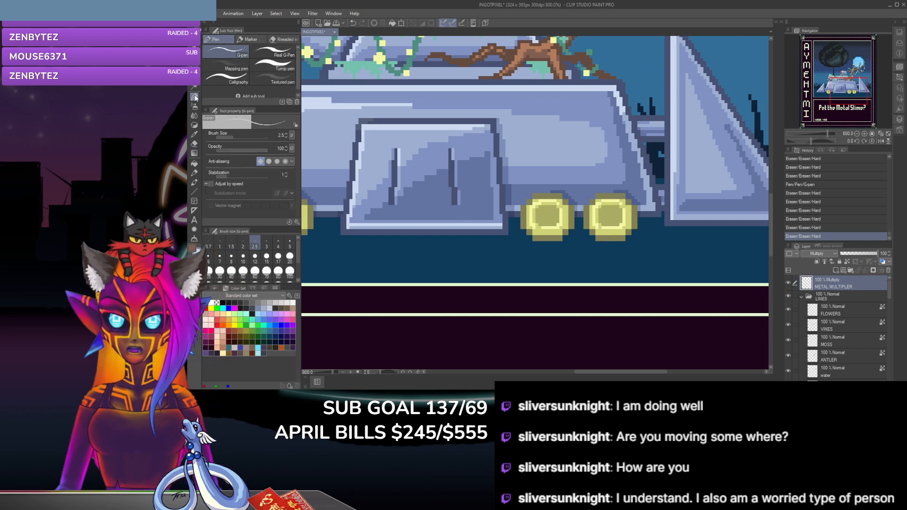
{"action": "left_click", "coordinate": [636, 117]}
{"action": "left_click", "coordinate": [633, 104]}
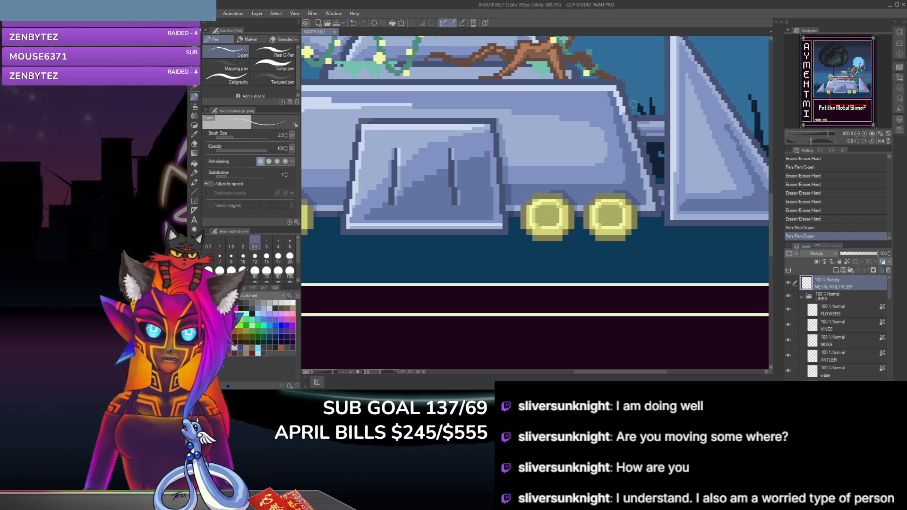
{"action": "left_click", "coordinate": [636, 120]}
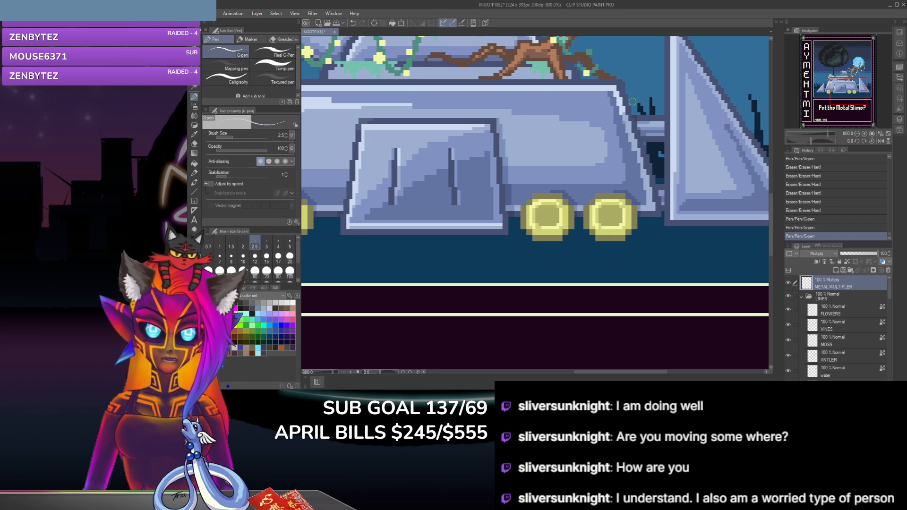
{"action": "left_click", "coordinate": [635, 119]}
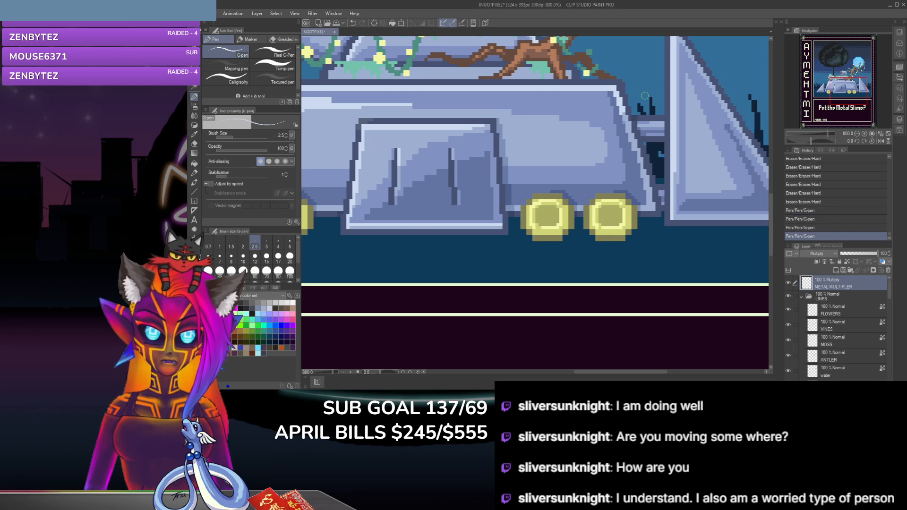
{"action": "key", "text": "ctrl+z"}
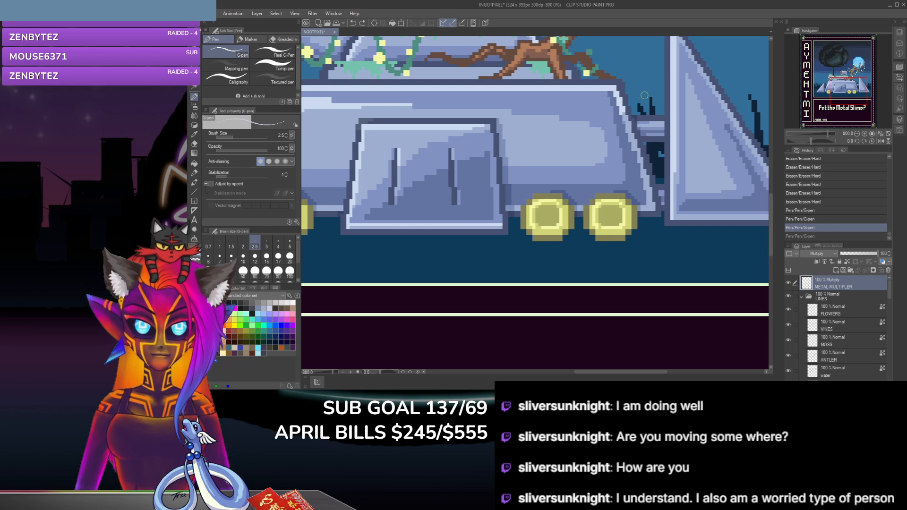
{"action": "key", "text": "ctrl+z"}
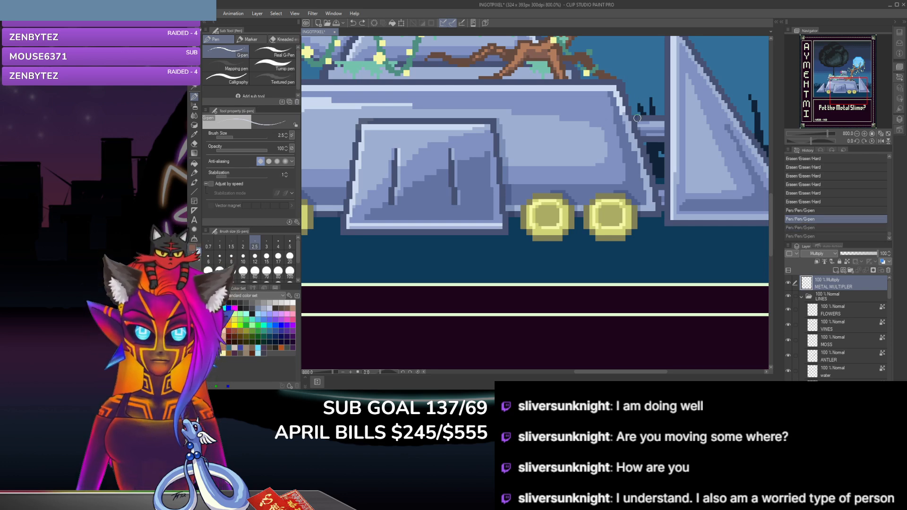
Step: Shade the connecting bar between the body and the triangular wedge with the G-pen, trimming excess at the wedge's edge with the hard eraser
{"action": "left_click", "coordinate": [637, 116]}
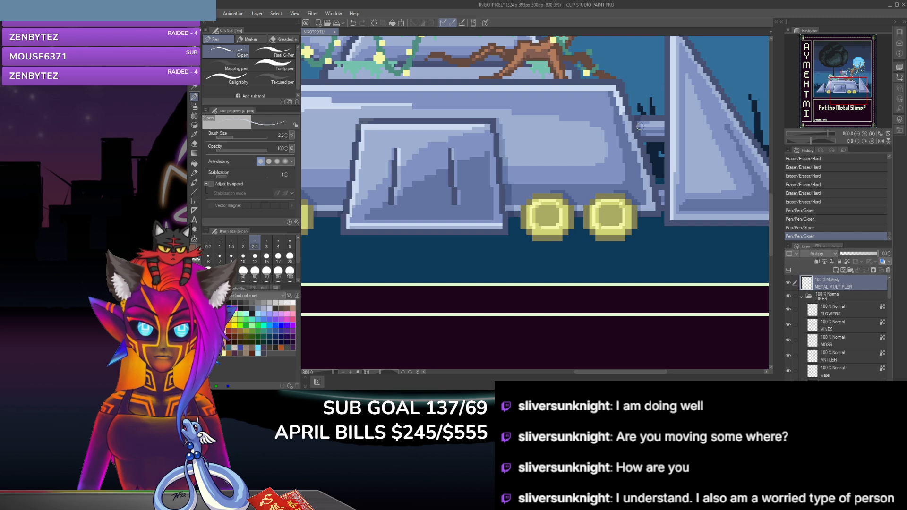
{"action": "left_click", "coordinate": [642, 132]}
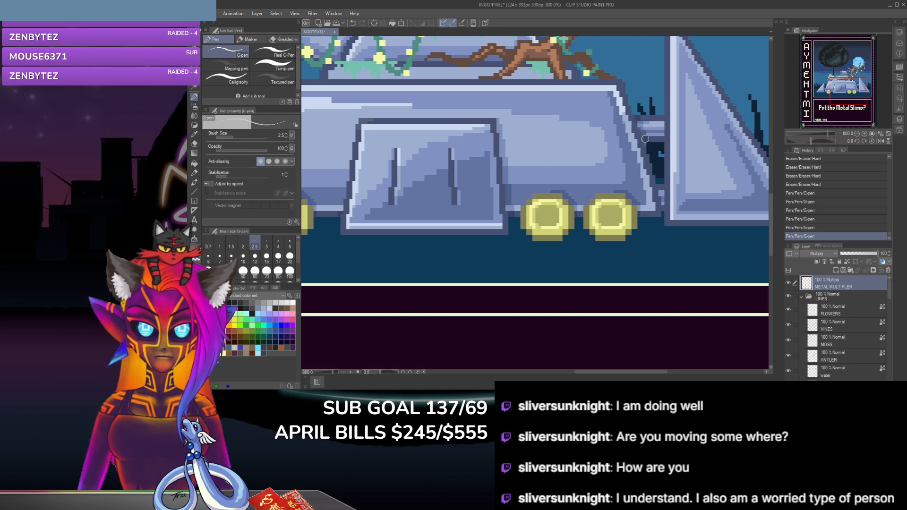
{"action": "left_click", "coordinate": [663, 148]}
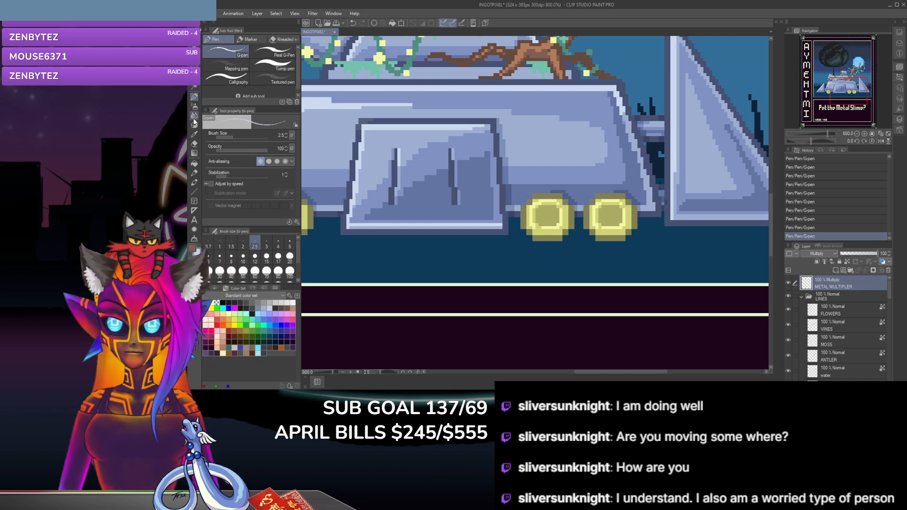
{"action": "left_click", "coordinate": [194, 144]}
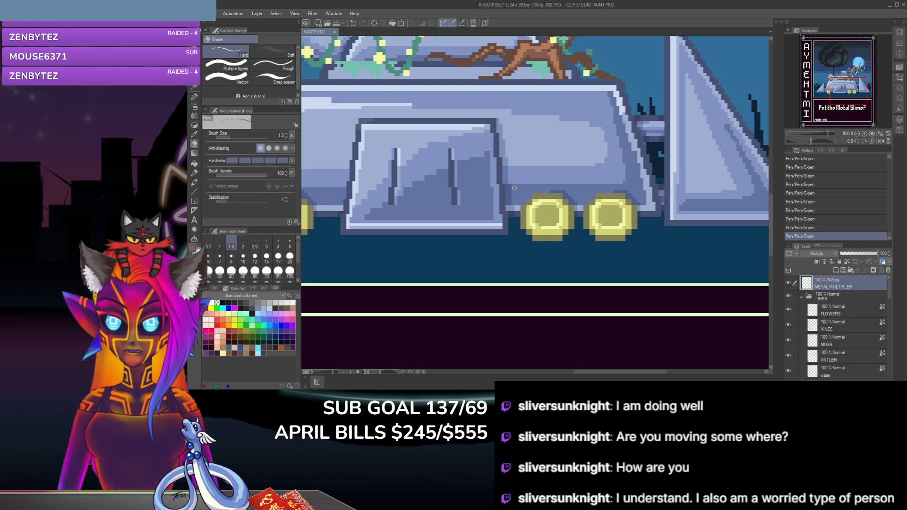
{"action": "left_click", "coordinate": [670, 194]}
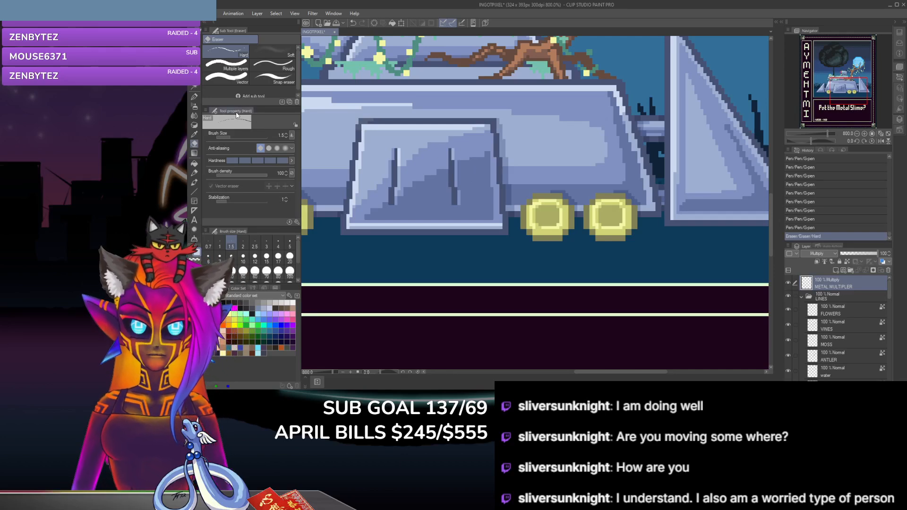
{"action": "key", "text": "p"}
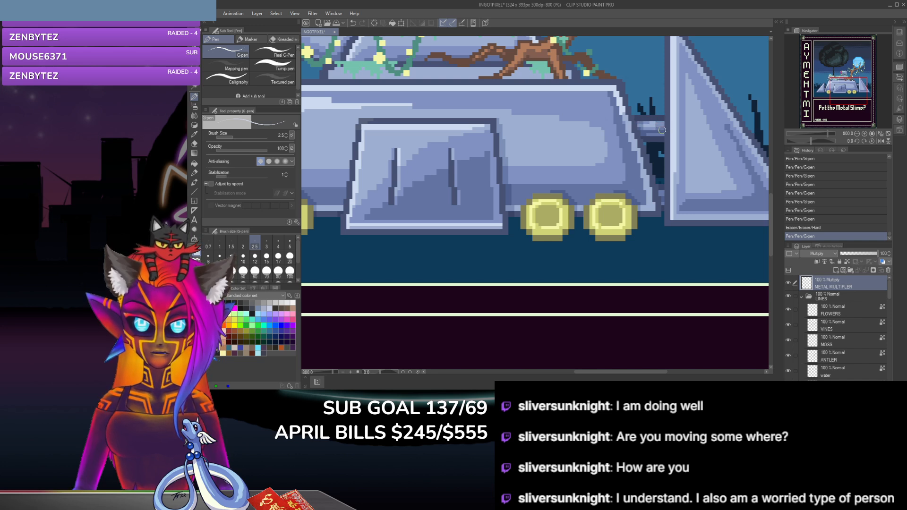
{"action": "left_click", "coordinate": [640, 124]}
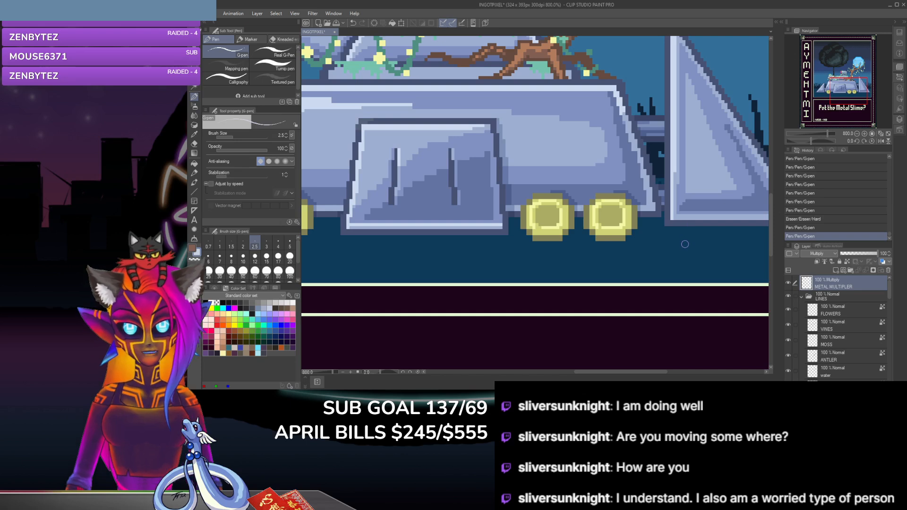
{"action": "left_click", "coordinate": [647, 135]}
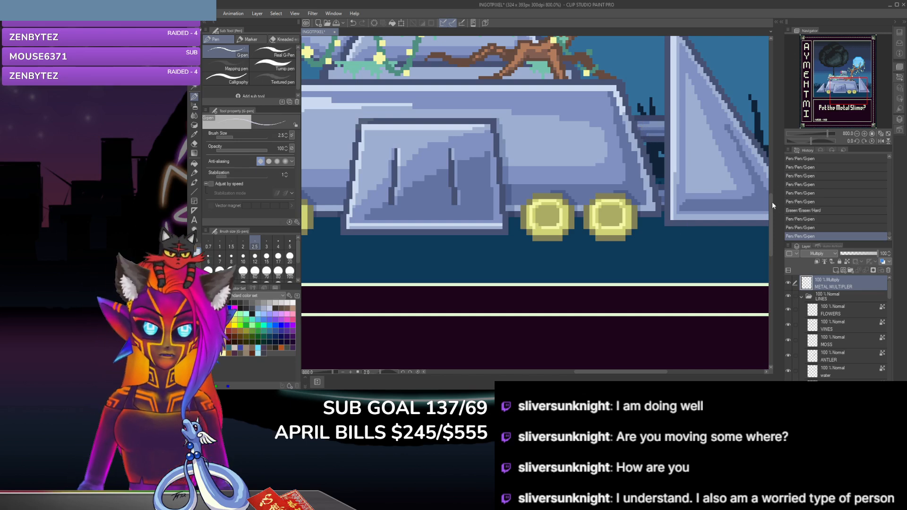
Step: Add G-pen shadows on the upper metal ledge beneath the tree roots, undoing and redrawing one stroke
{"action": "left_click_drag", "start_coordinate": [770, 211], "coordinate": [775, 192]}
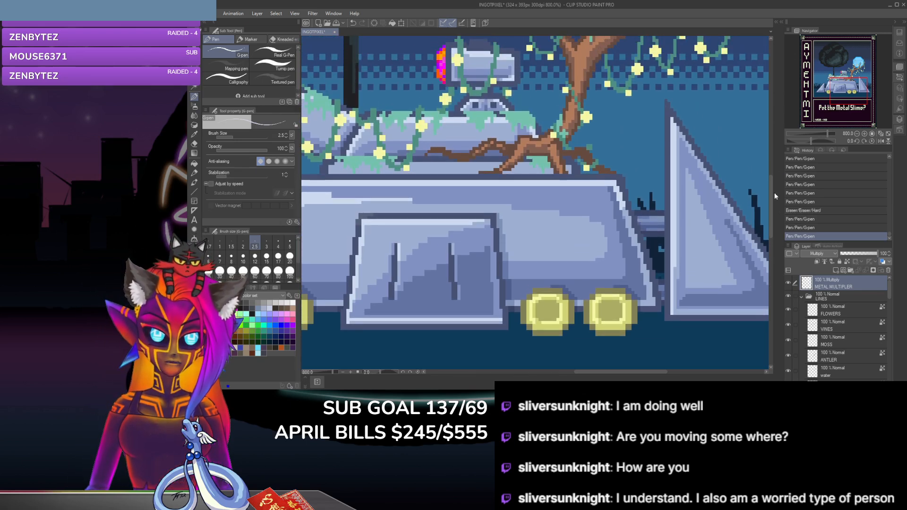
{"action": "left_click", "coordinate": [531, 165]}
{"action": "left_click", "coordinate": [537, 166]}
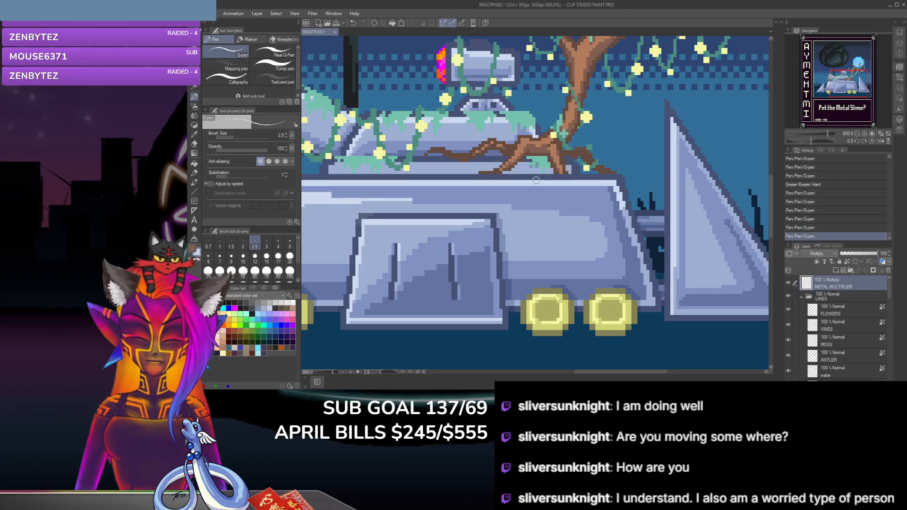
{"action": "key", "text": "ctrl+z"}
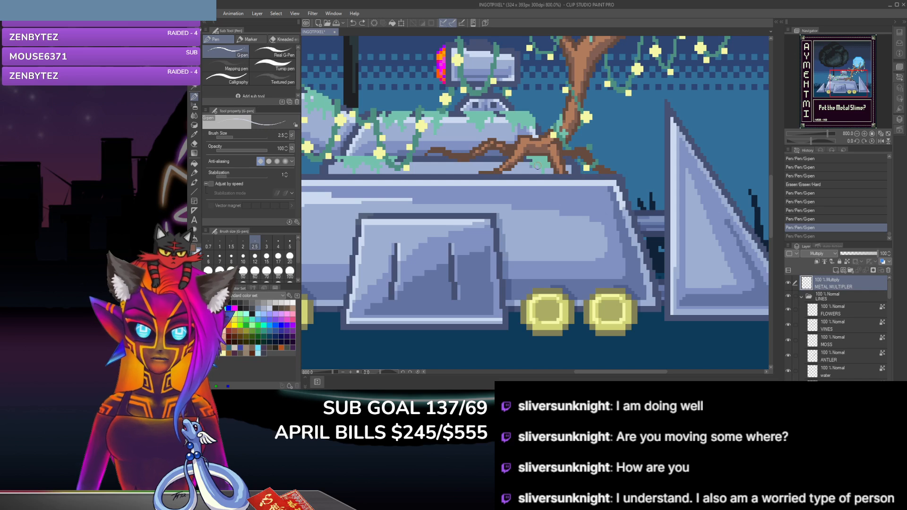
{"action": "left_click", "coordinate": [537, 169]}
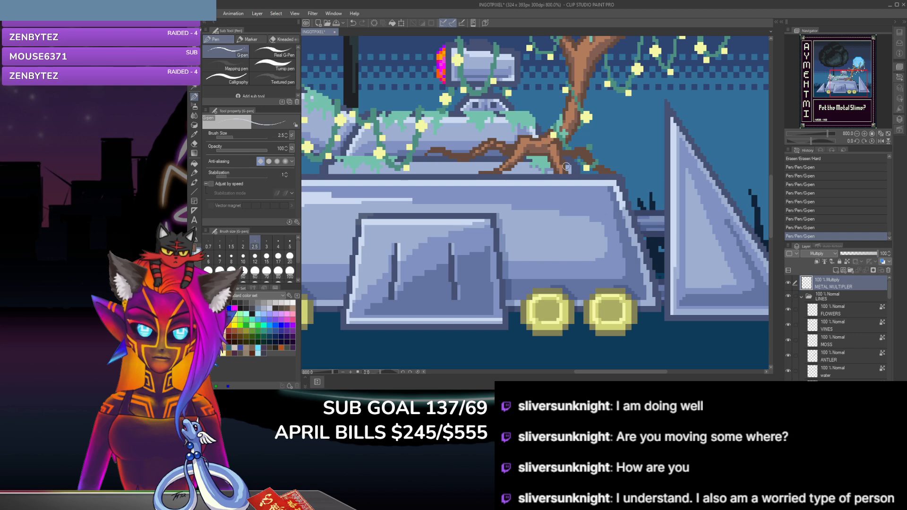
{"action": "left_click", "coordinate": [567, 167]}
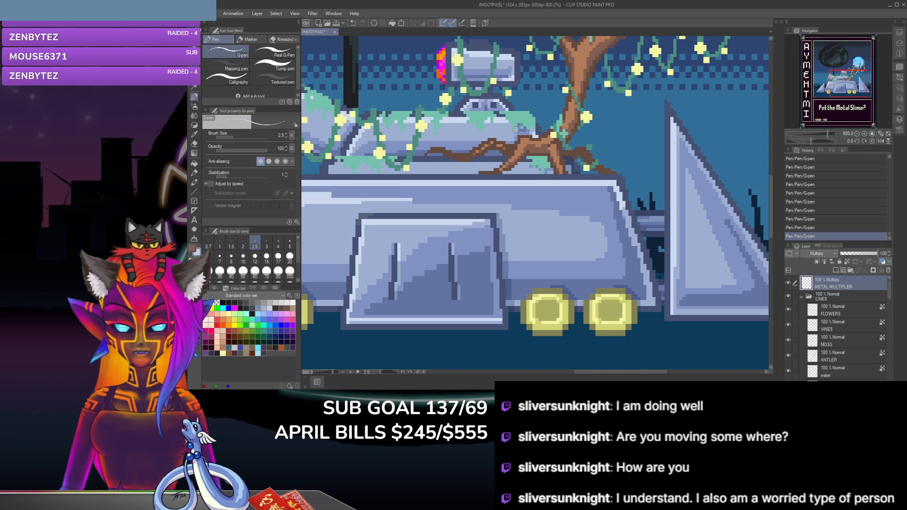
Step: Undo and reapply the latest G-pen shadow strokes around the cannon and mossy upper deck, and leave the last one undone
{"action": "key", "text": "ctrl+z"}
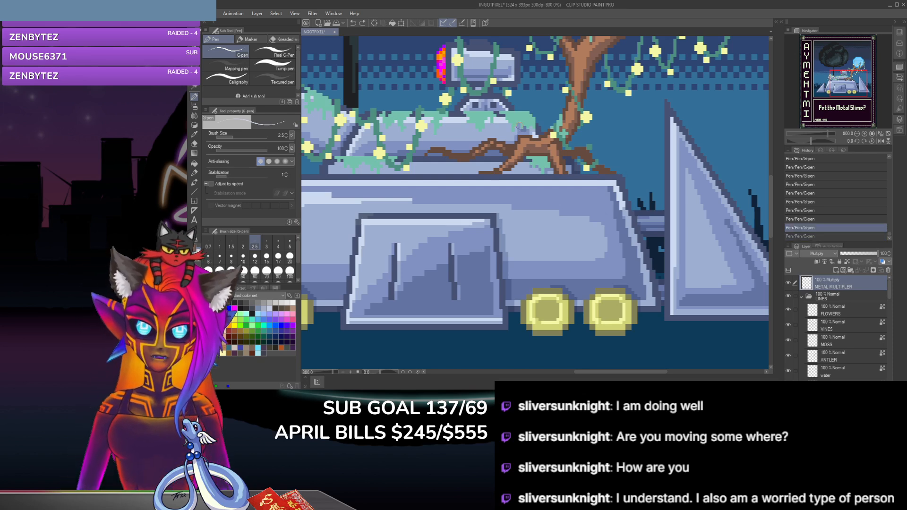
{"action": "key", "text": "ctrl+y"}
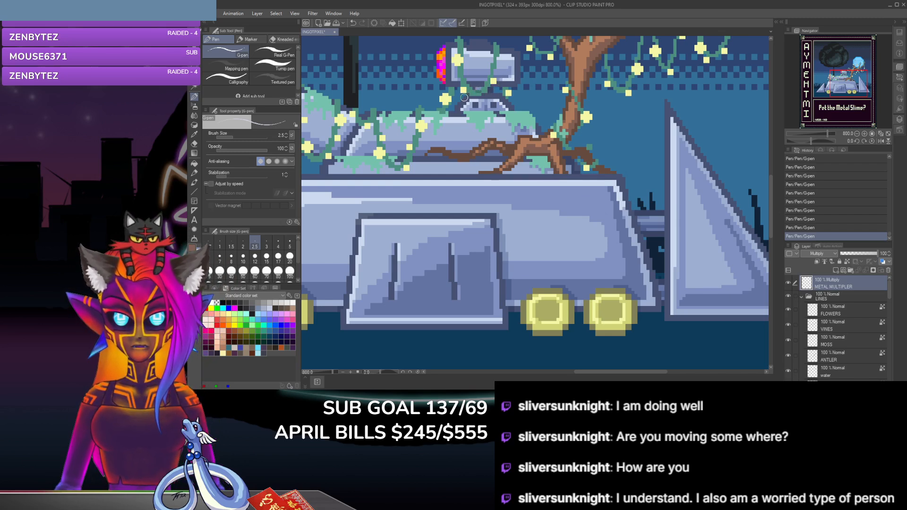
{"action": "key", "text": "ctrl+z"}
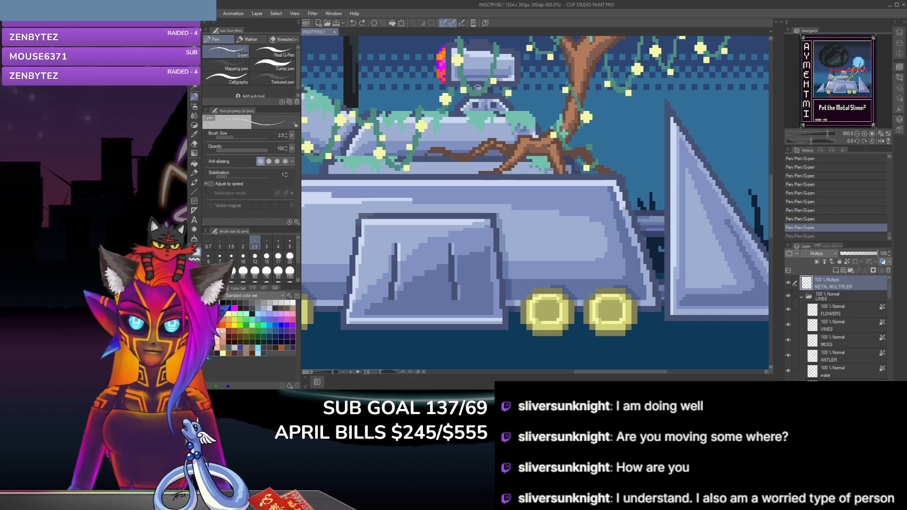
{"action": "key", "text": "ctrl+y"}
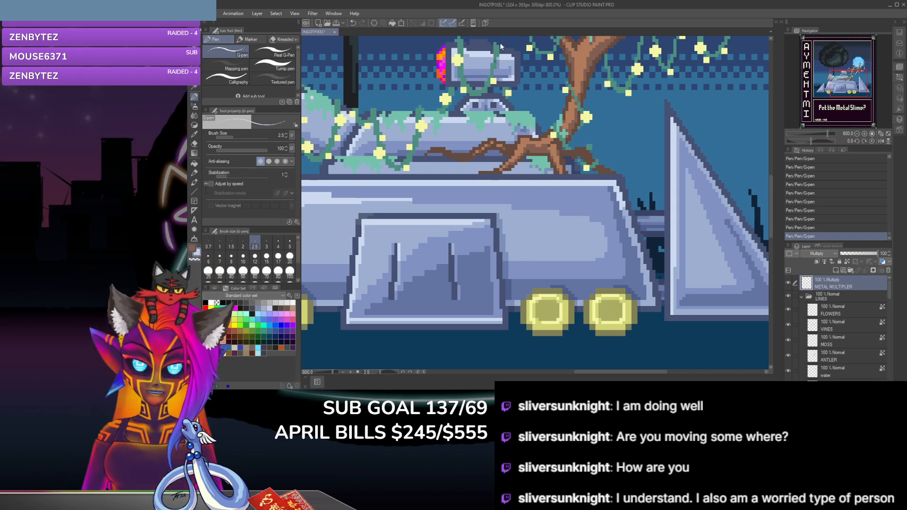
{"action": "key", "text": "ctrl+z"}
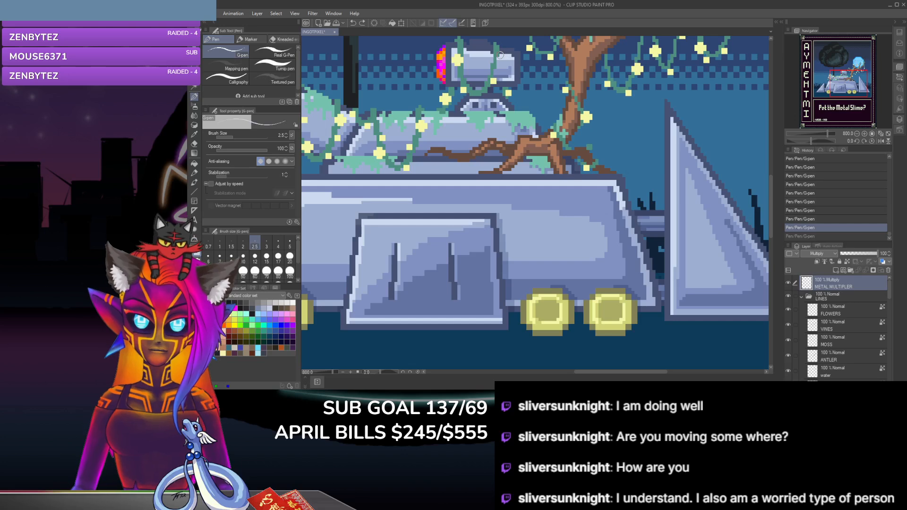
{"action": "key", "text": "ctrl+y"}
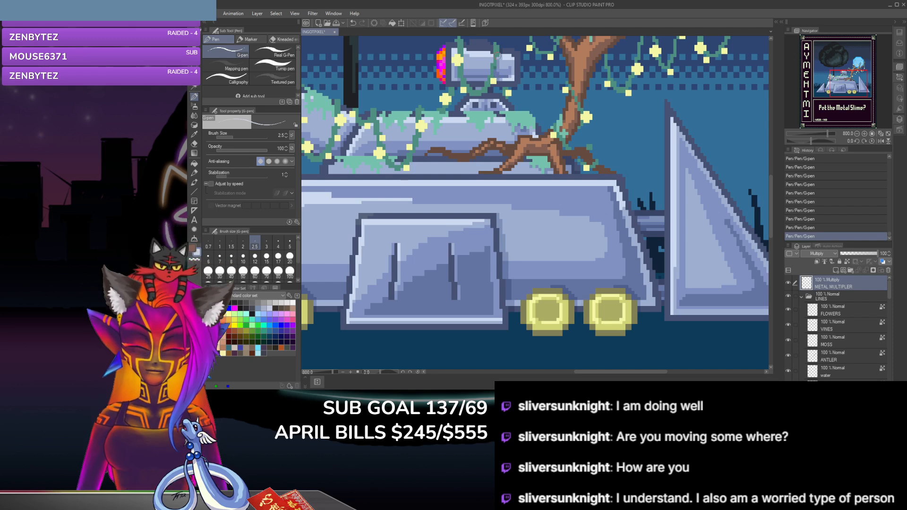
{"action": "key", "text": "ctrl+z"}
{"action": "key", "text": "ctrl+z"}
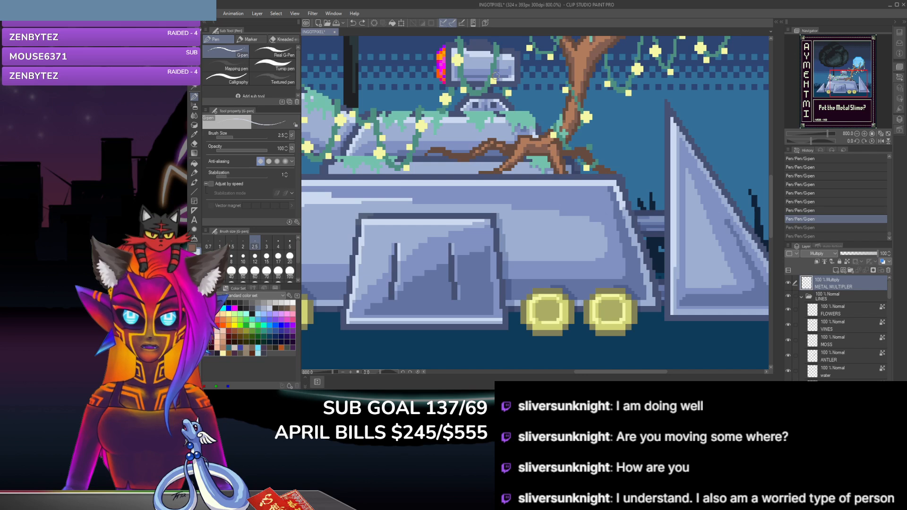
{"action": "key", "text": "ctrl+y"}
{"action": "key", "text": "ctrl+y"}
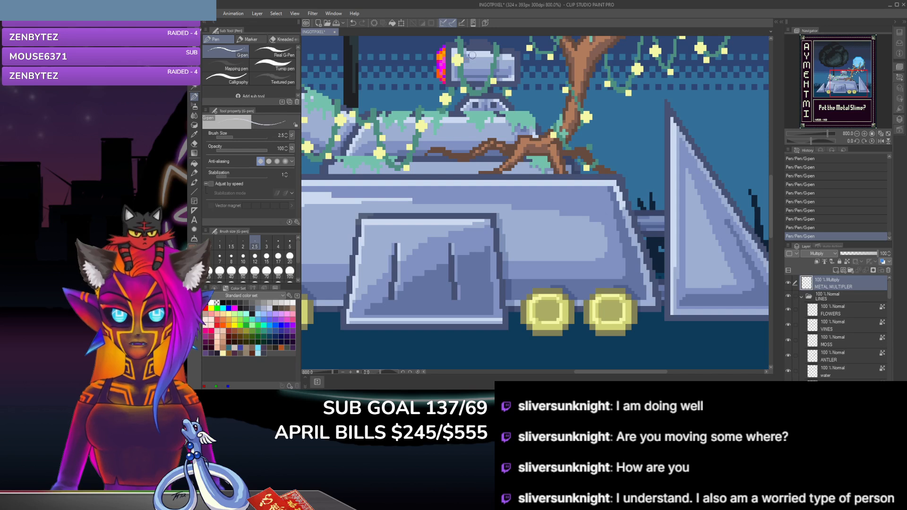
{"action": "key", "text": "ctrl+z"}
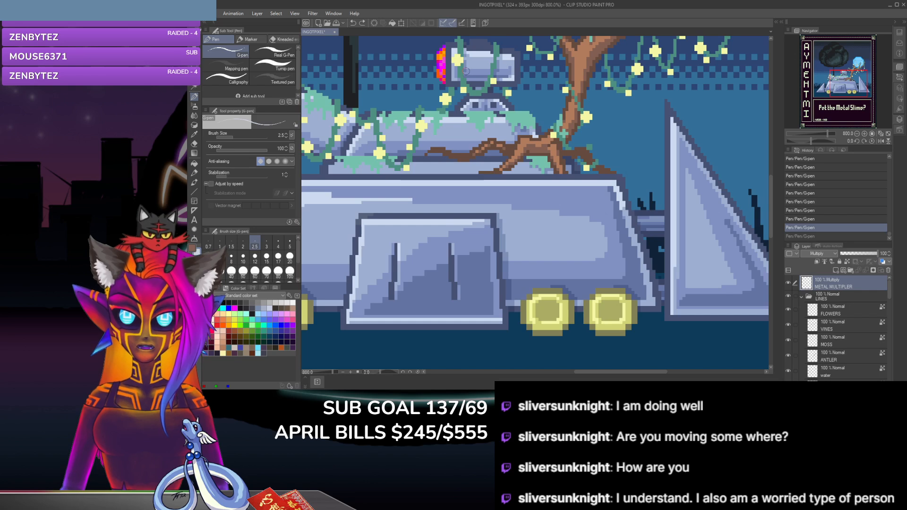
{"action": "key", "text": "ctrl+y"}
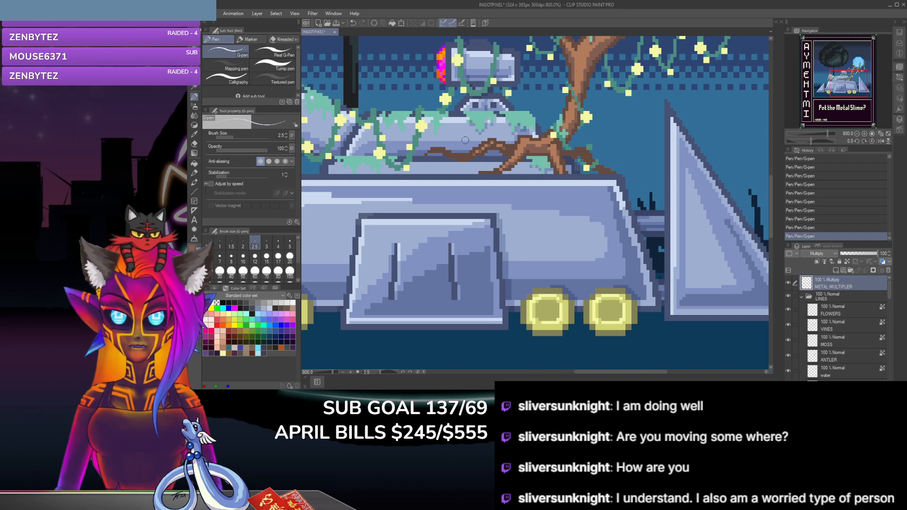
{"action": "key", "text": "ctrl+z"}
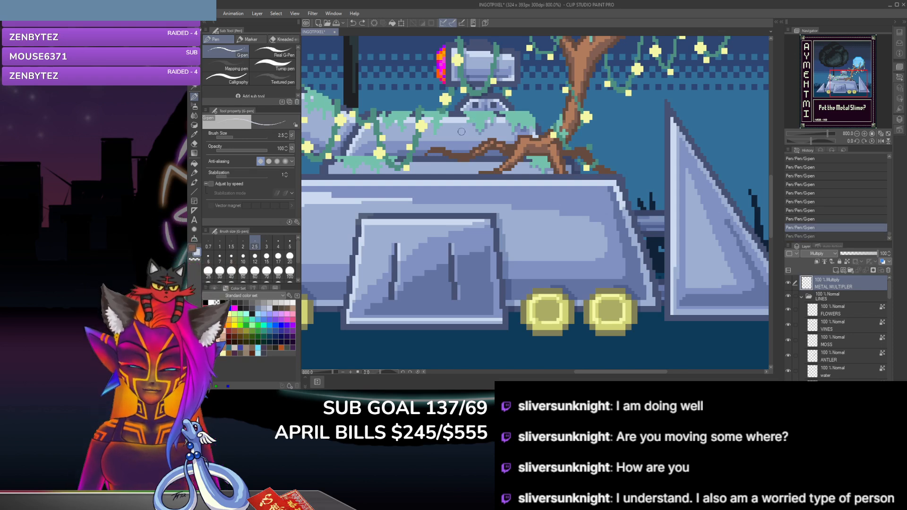
{"action": "key", "text": "ctrl+y"}
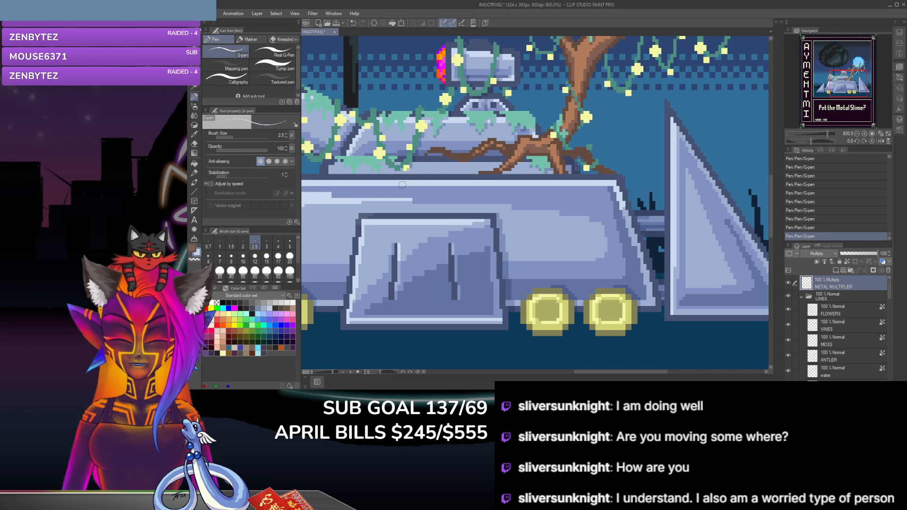
{"action": "key", "text": "ctrl+z"}
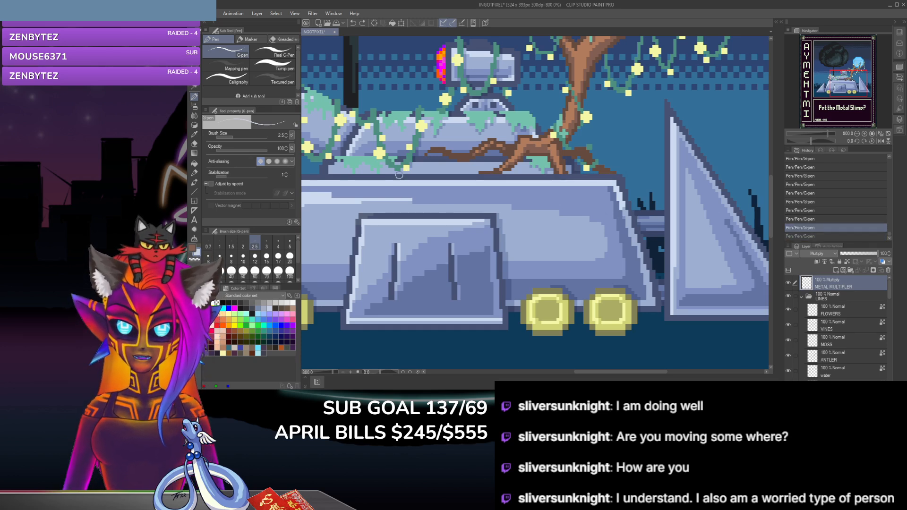
{"action": "key", "text": "ctrl+y"}
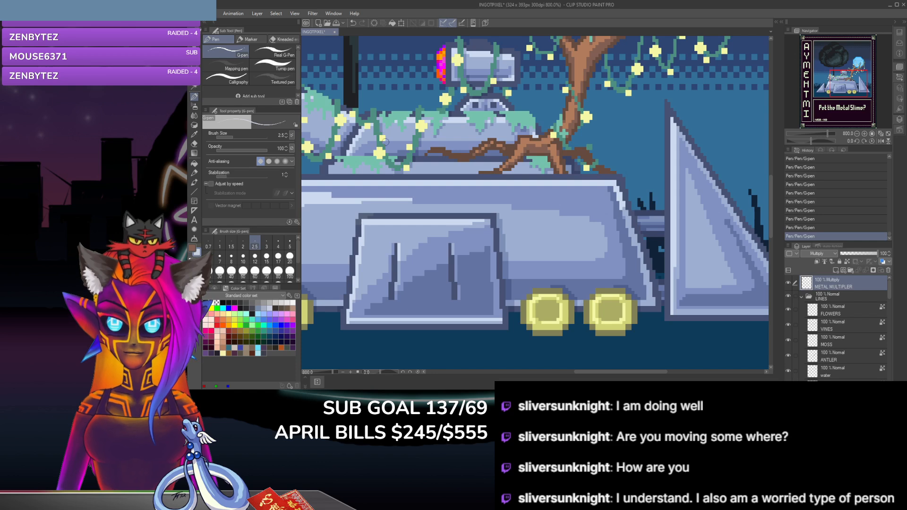
{"action": "key", "text": "ctrl+z"}
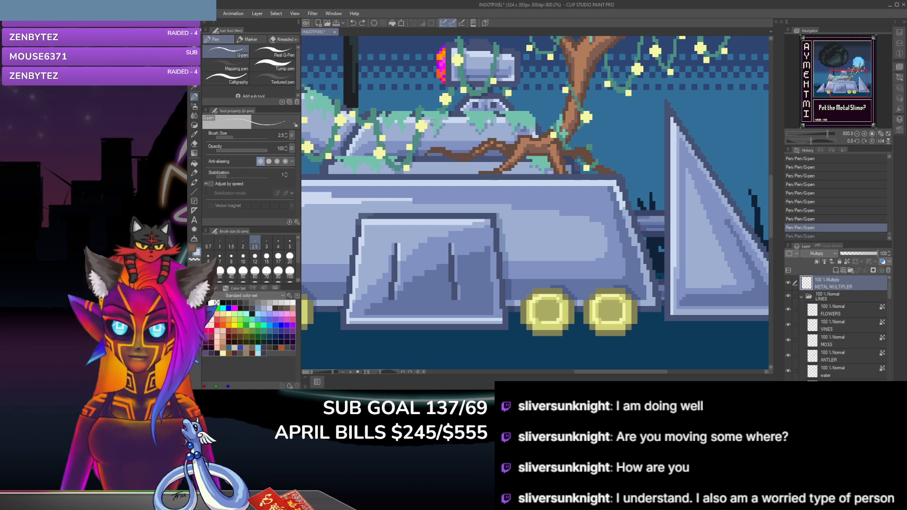
Step: Restore the undone G-pen shadow stroke on the METAL MULTIPLIER layer, compare the shading with and without it, and keep it applied
{"action": "key", "text": "ctrl+y"}
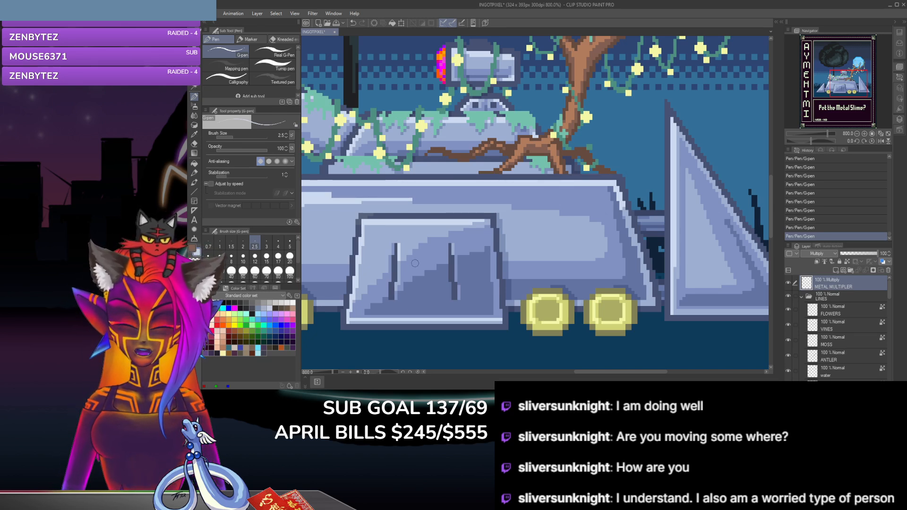
{"action": "left_click_drag", "start_coordinate": [616, 373], "coordinate": [575, 374]}
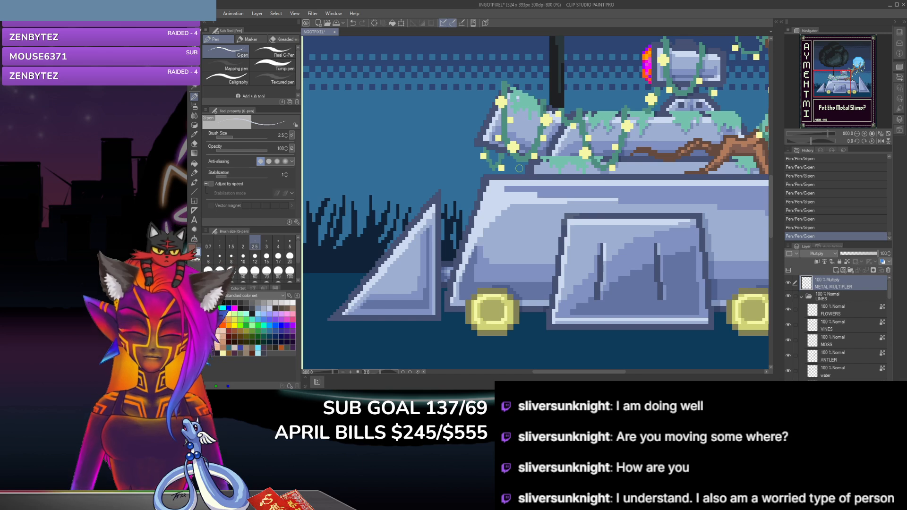
{"action": "key", "text": "ctrl+z"}
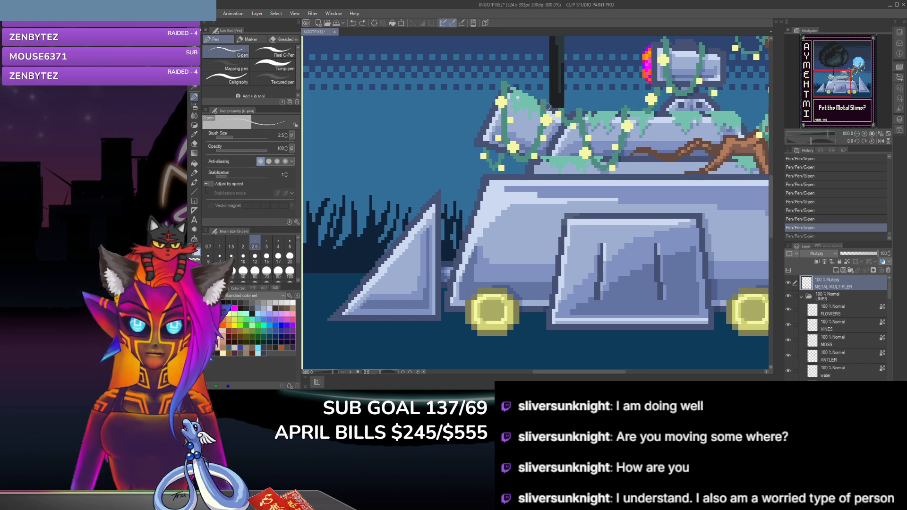
{"action": "key", "text": "ctrl+y"}
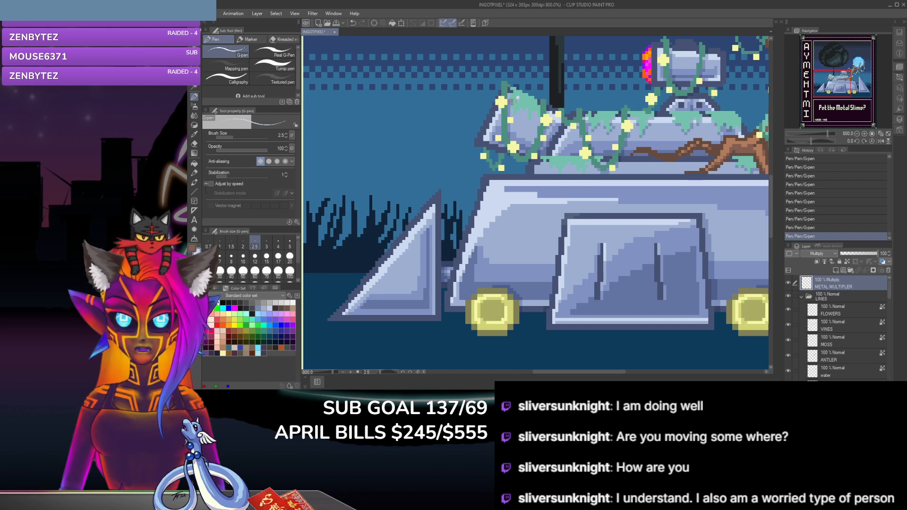
{"action": "key", "text": "ctrl+z"}
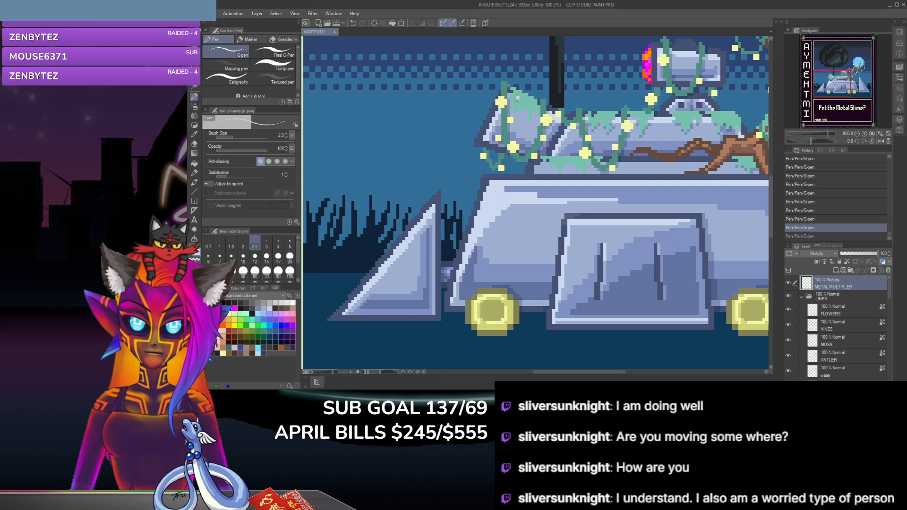
{"action": "key", "text": "ctrl+y"}
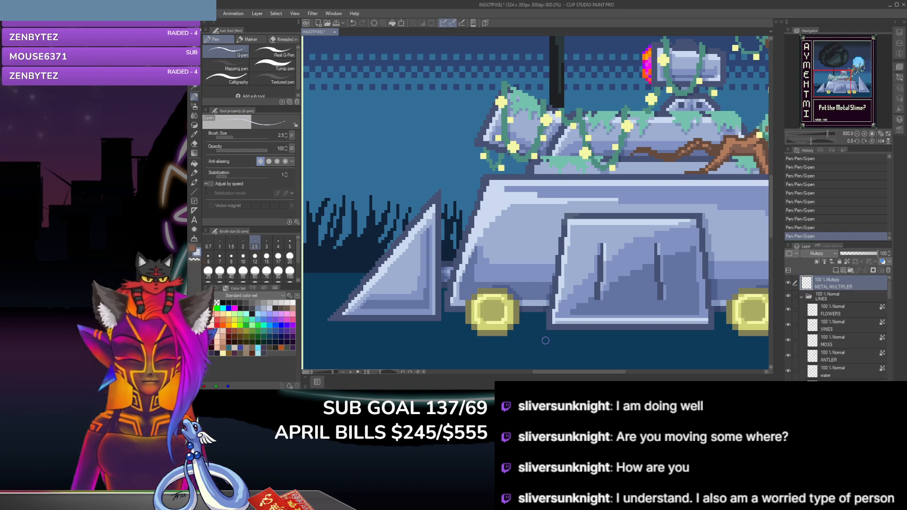
Step: Check the shading across the whole metal vehicle and look through the LINES folder for the wheel and ingot line layers
{"action": "scroll", "coordinate": [546, 340], "scroll_direction": "down", "scroll_amount": 2}
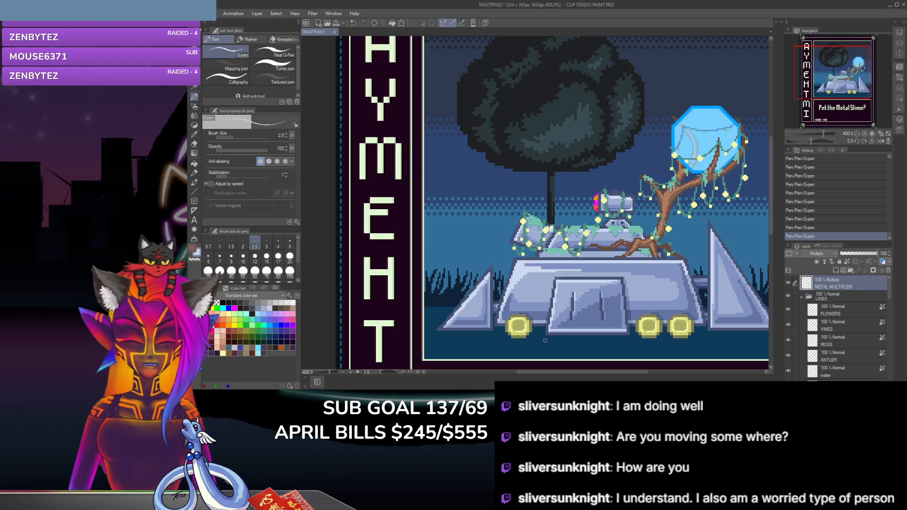
{"action": "scroll", "coordinate": [545, 340], "scroll_direction": "up", "scroll_amount": 3}
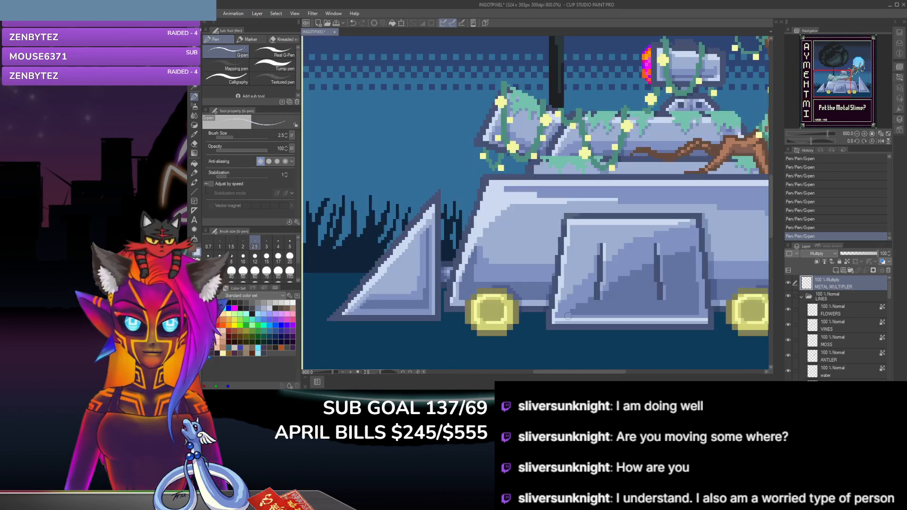
{"action": "left_click_drag", "start_coordinate": [580, 373], "coordinate": [604, 377]}
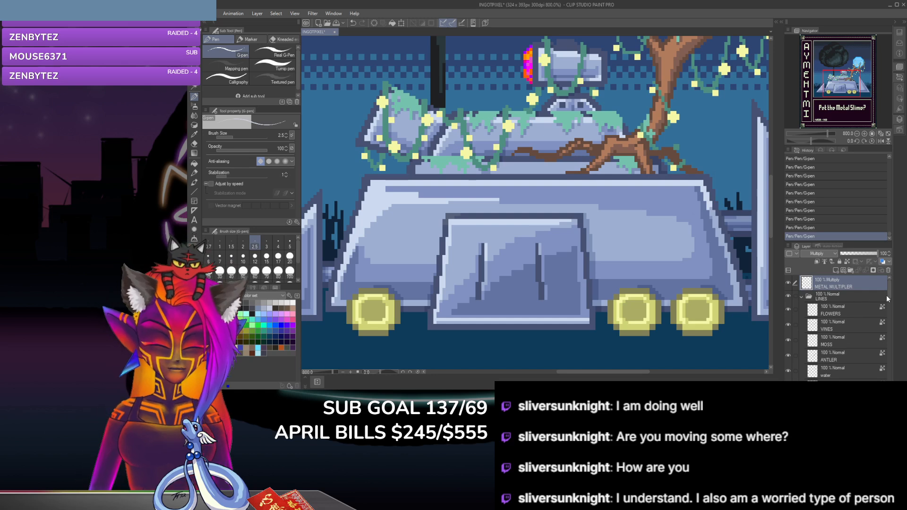
{"action": "left_click_drag", "start_coordinate": [887, 298], "coordinate": [890, 313]}
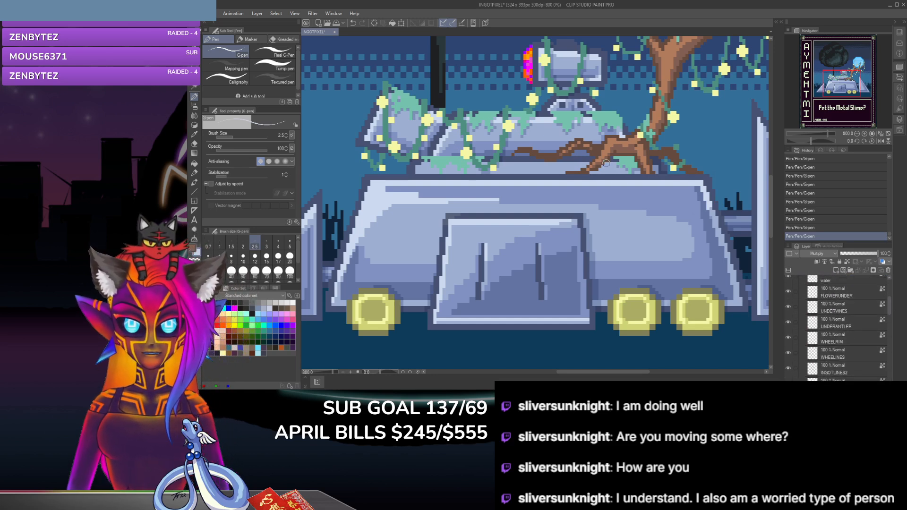
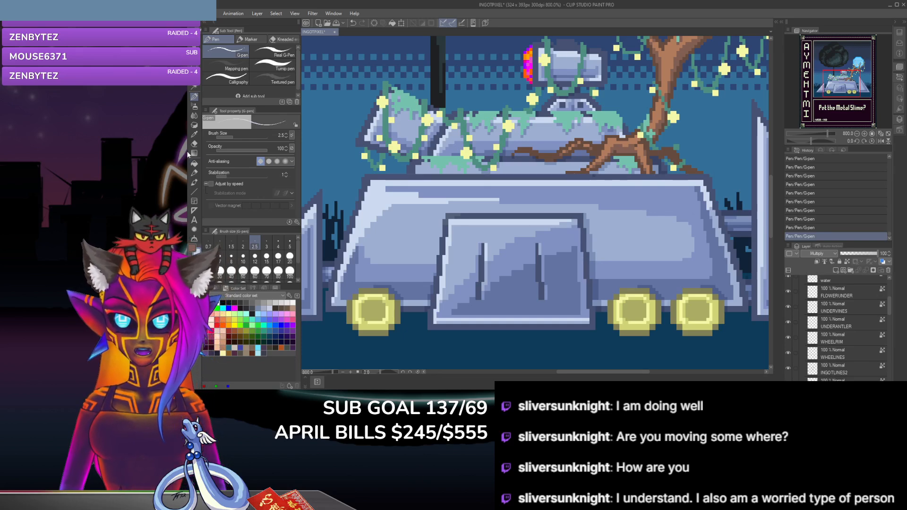
Step: Clean up the shading with the hard eraser and add shadow pixels along the brown antler's roots with the G-pen
{"action": "key", "text": "e"}
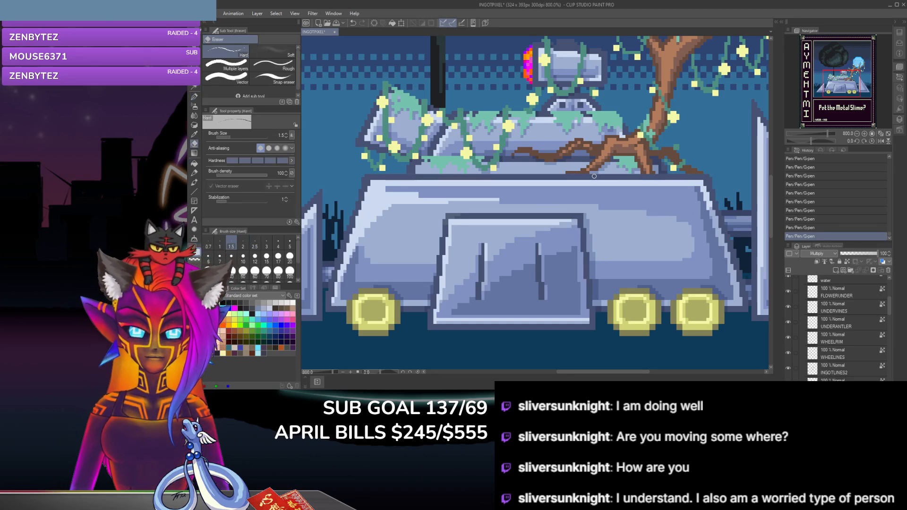
{"action": "left_click_drag", "start_coordinate": [581, 216], "coordinate": [509, 217]}
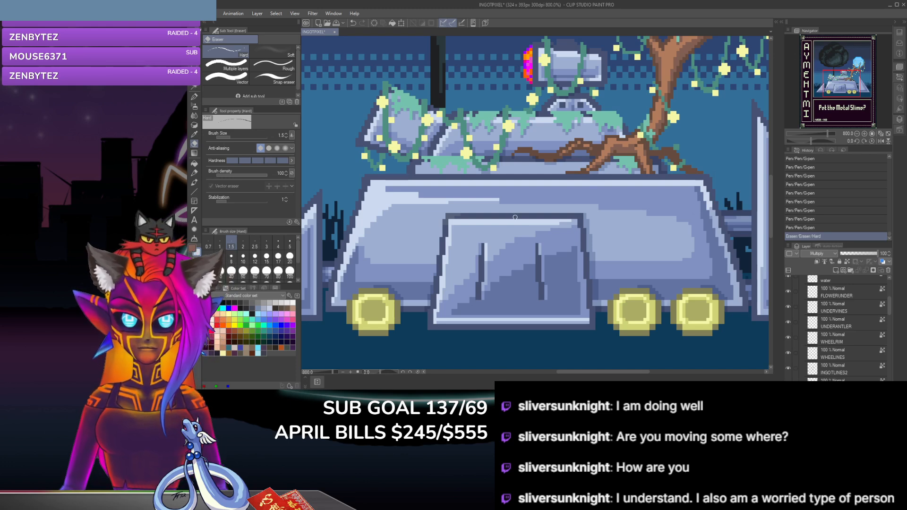
{"action": "key", "text": "p"}
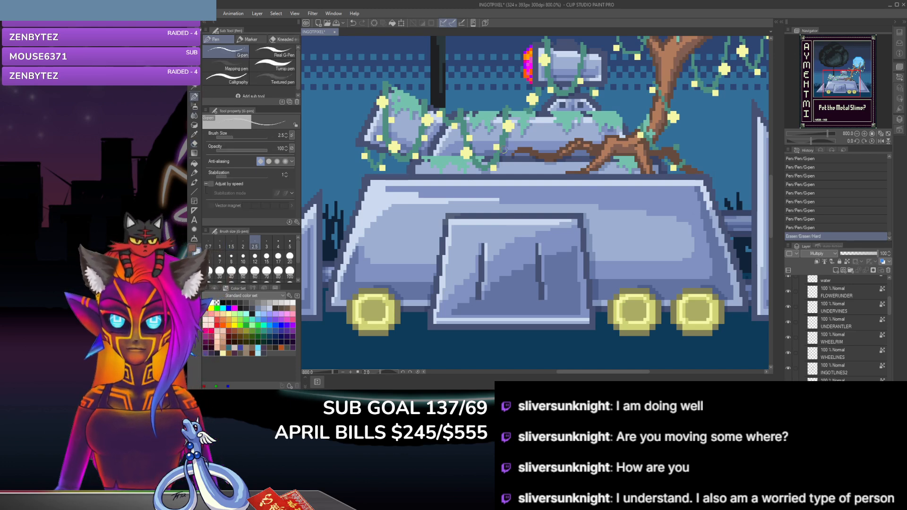
{"action": "left_click", "coordinate": [684, 166]}
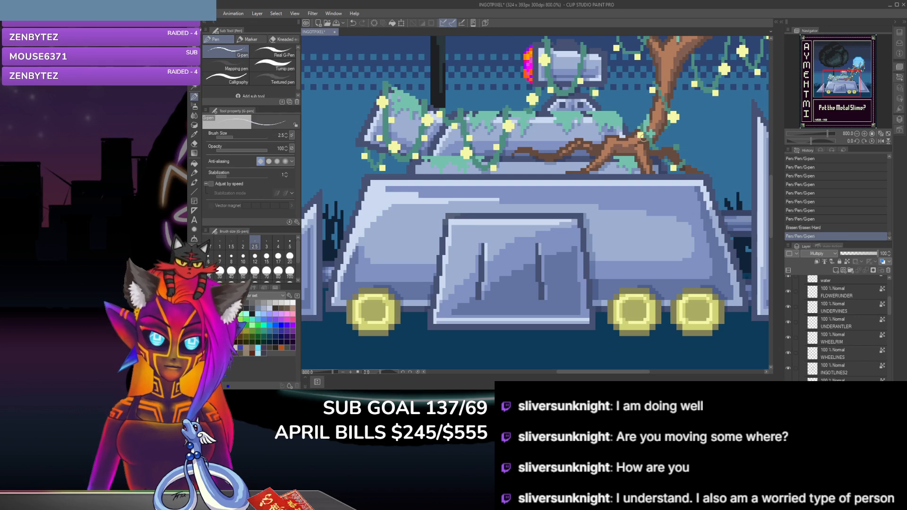
{"action": "left_click", "coordinate": [647, 144]}
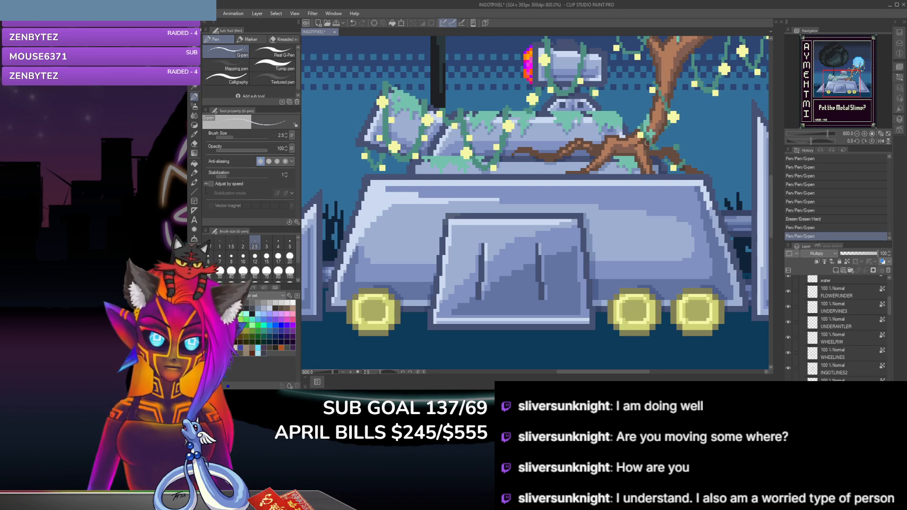
{"action": "left_click", "coordinate": [650, 147]}
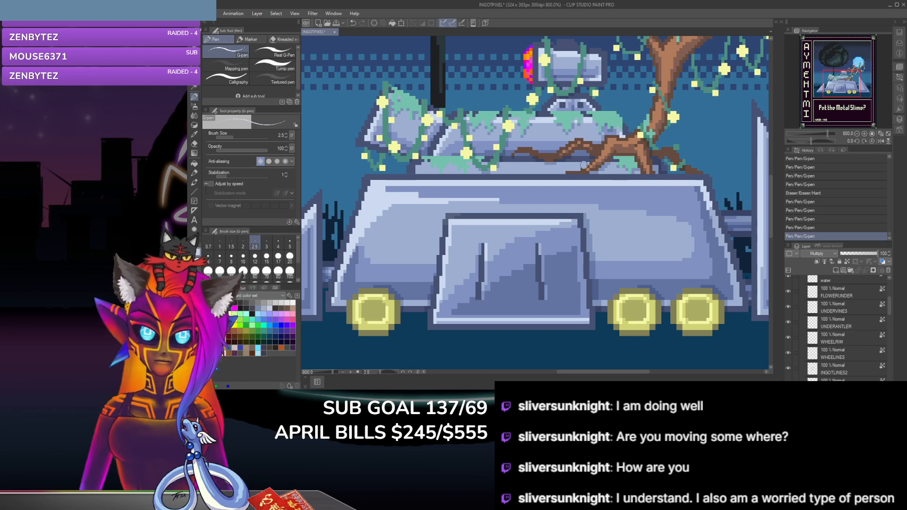
{"action": "left_click", "coordinate": [598, 147]}
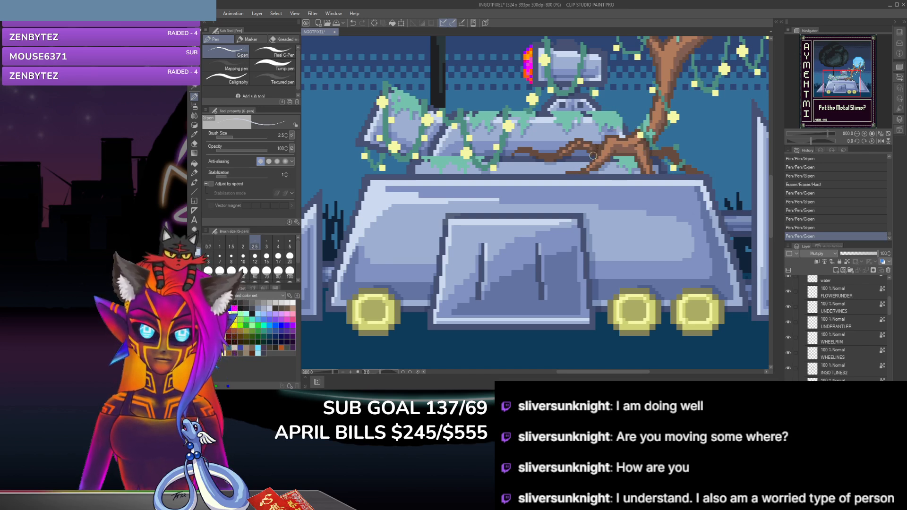
{"action": "left_click", "coordinate": [593, 155]}
{"action": "left_click", "coordinate": [580, 160]}
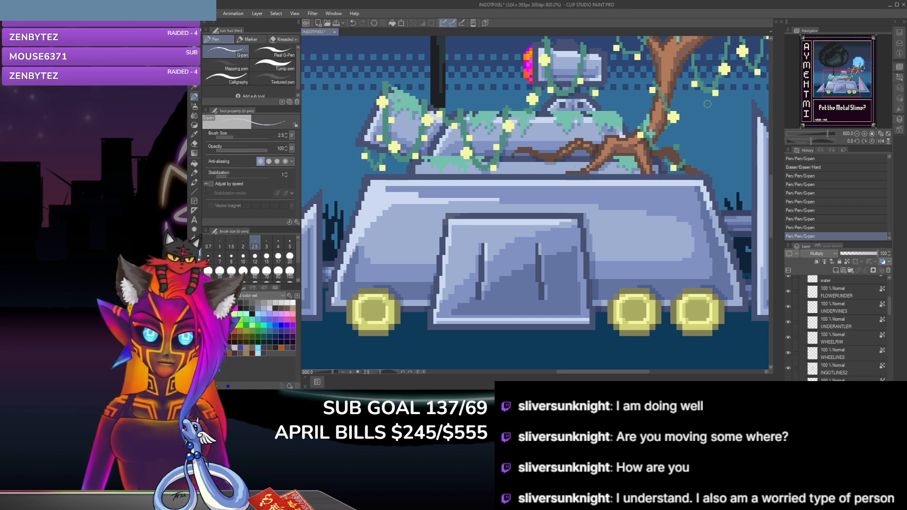
Step: Undo the last pen stroke and touch up the shading on the antler branch beside the glowing blue orb
{"action": "scroll", "coordinate": [773, 190], "scroll_direction": "up", "scroll_amount": 2}
{"action": "scroll", "coordinate": [772, 190], "scroll_direction": "up", "scroll_amount": 1}
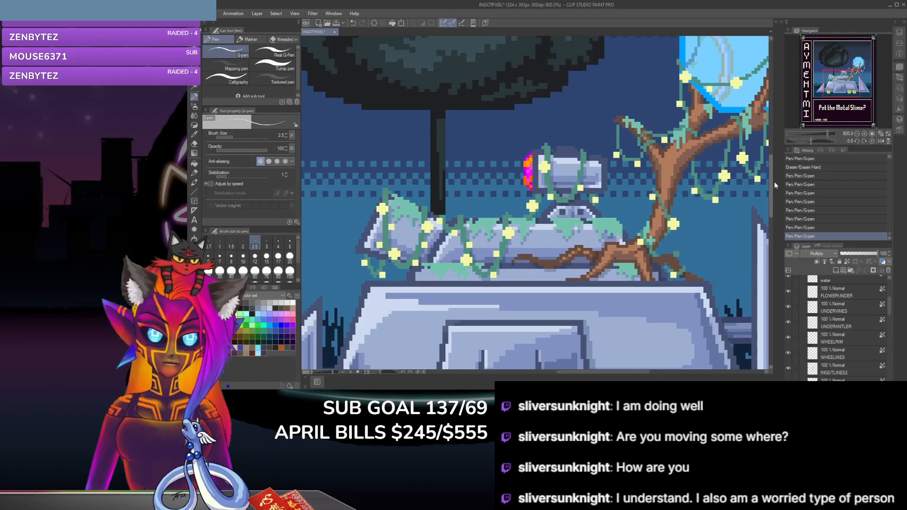
{"action": "scroll", "coordinate": [775, 181], "scroll_direction": "up", "scroll_amount": 1}
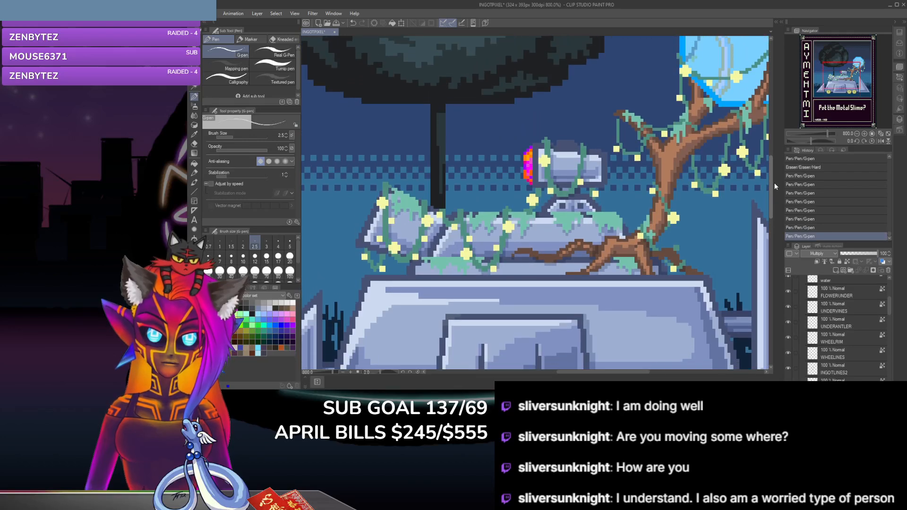
{"action": "left_click", "coordinate": [648, 145]}
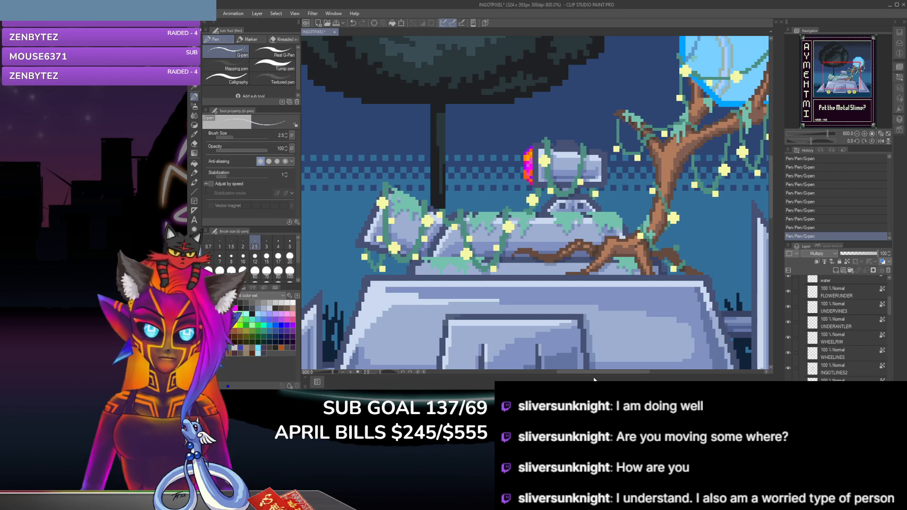
{"action": "left_click_drag", "start_coordinate": [591, 370], "coordinate": [626, 372]}
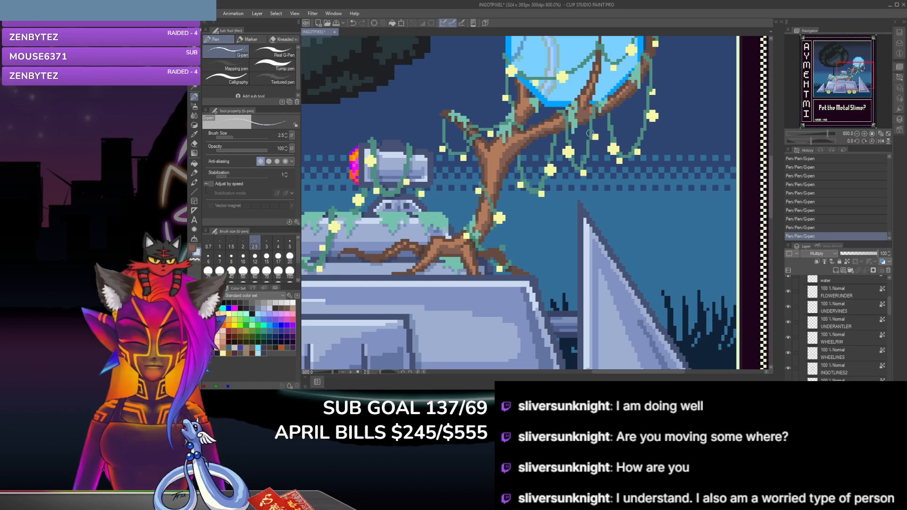
{"action": "key", "text": "ctrl+z"}
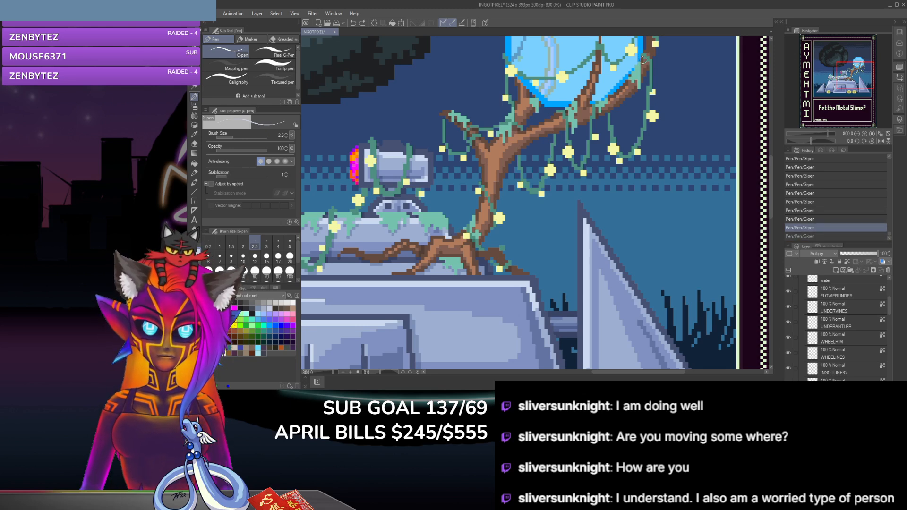
{"action": "left_click", "coordinate": [645, 62]}
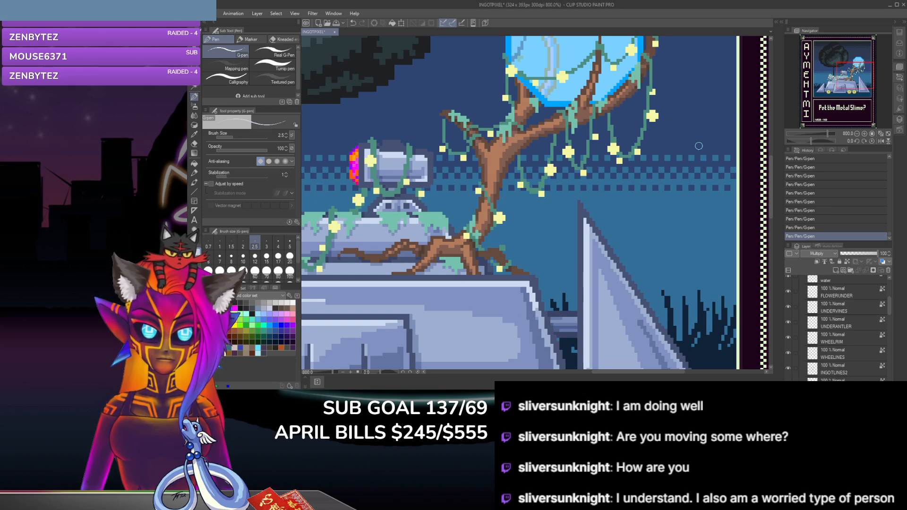
Step: Compare the branch beside the orb with and without the last pen stroke, keeping the stroke
{"action": "scroll", "coordinate": [772, 196], "scroll_direction": "up", "scroll_amount": 3}
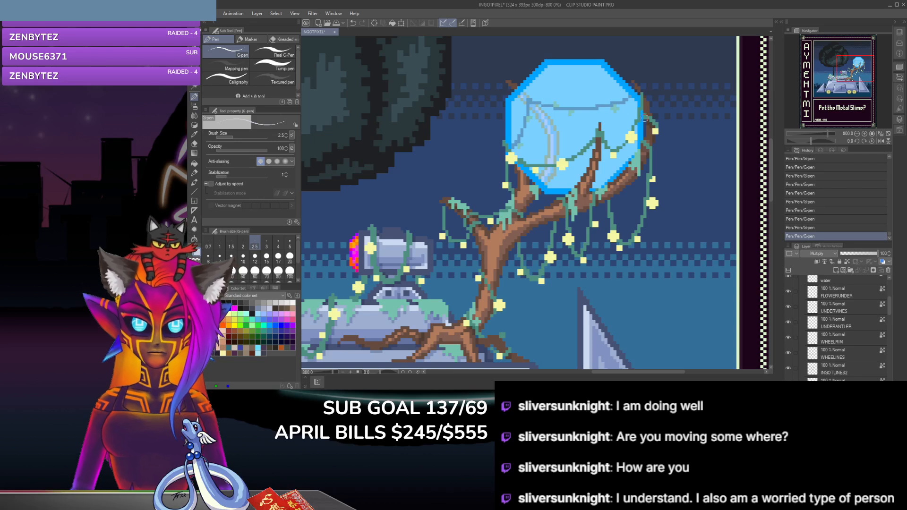
{"action": "key", "text": "ctrl+z"}
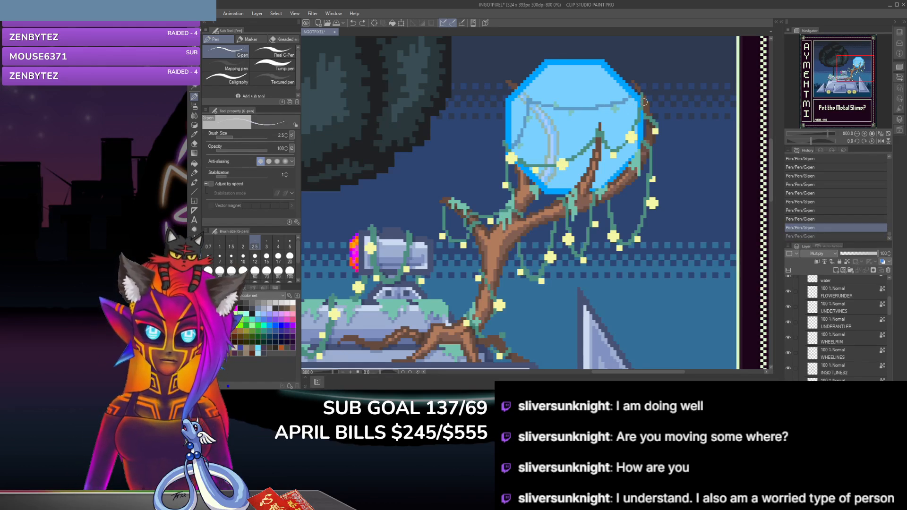
{"action": "key", "text": "ctrl+y"}
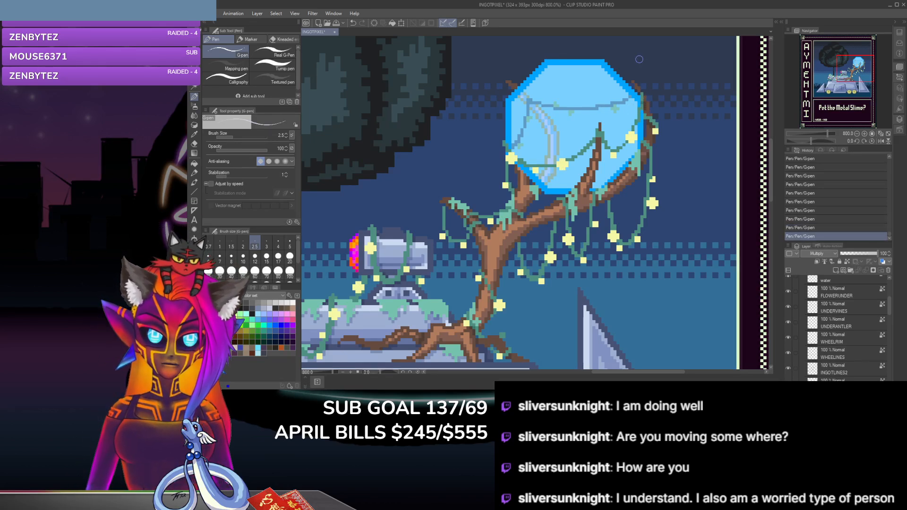
{"action": "key", "text": "ctrl+z"}
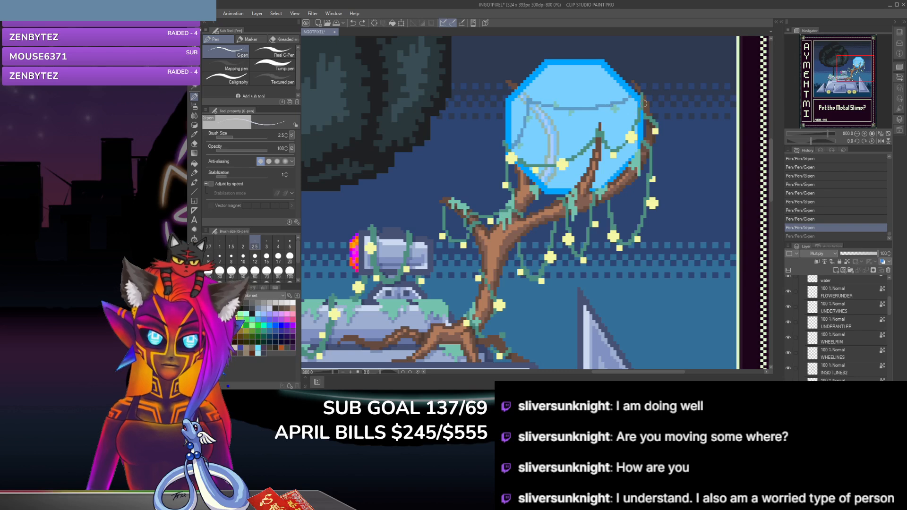
{"action": "key", "text": "ctrl+y"}
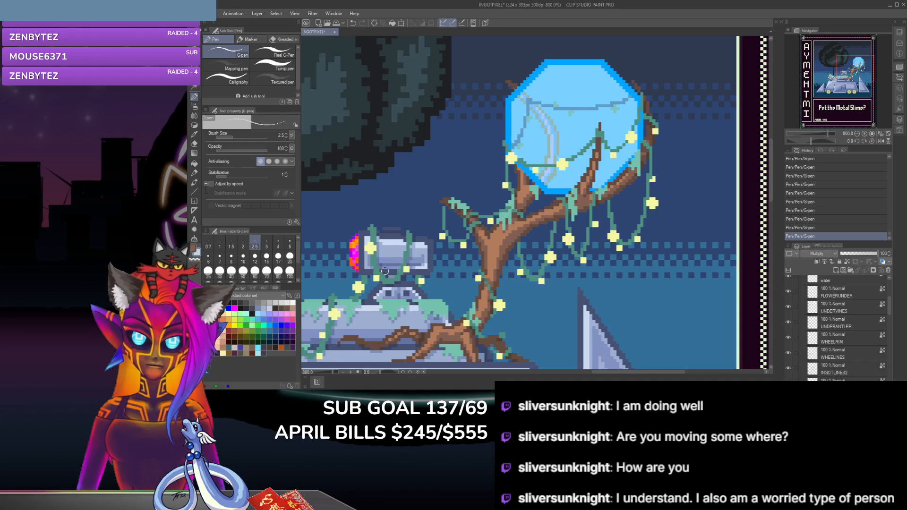
Step: Review the whole metal vehicle scene and examine the moss, vines and flowers on its upper left end up close
{"action": "scroll", "coordinate": [385, 271], "scroll_direction": "down", "scroll_amount": 2}
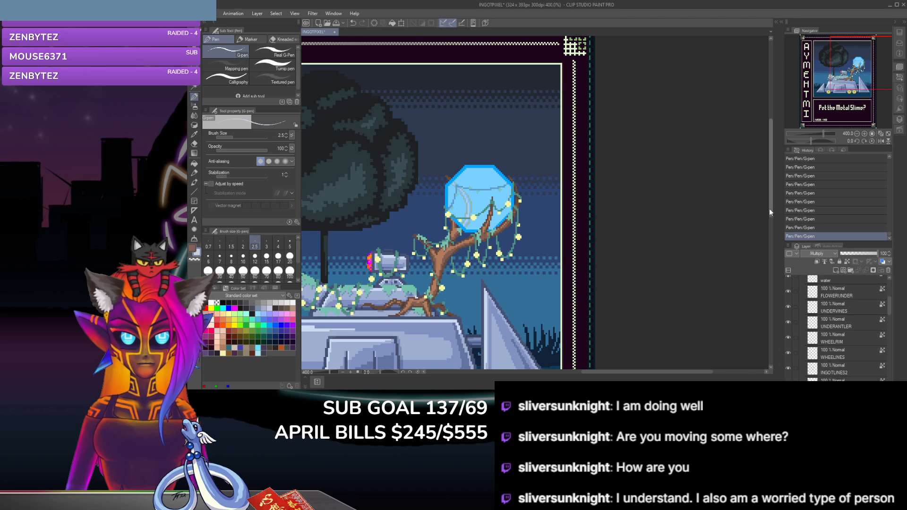
{"action": "left_click_drag", "start_coordinate": [773, 206], "coordinate": [774, 242]}
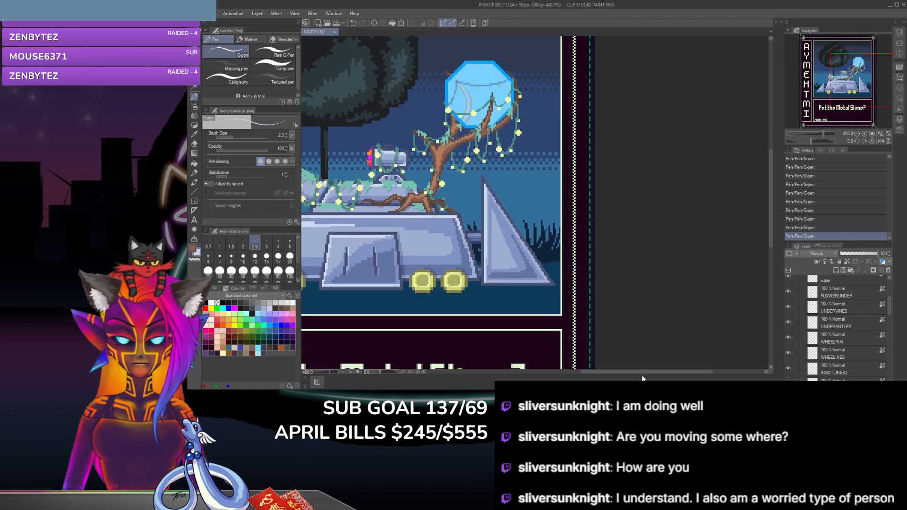
{"action": "left_click_drag", "start_coordinate": [644, 371], "coordinate": [600, 374]}
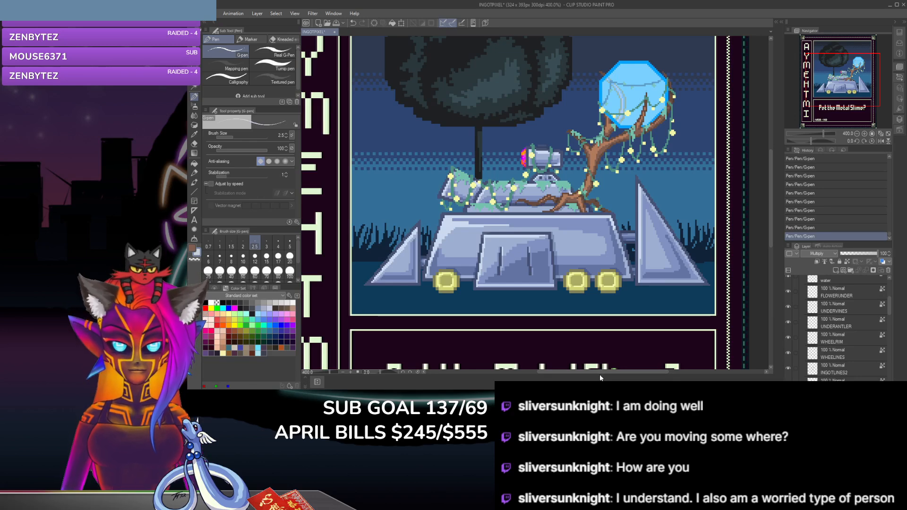
{"action": "scroll", "coordinate": [429, 203], "scroll_direction": "up", "scroll_amount": 2}
{"action": "scroll", "coordinate": [480, 223], "scroll_direction": "up", "scroll_amount": 2}
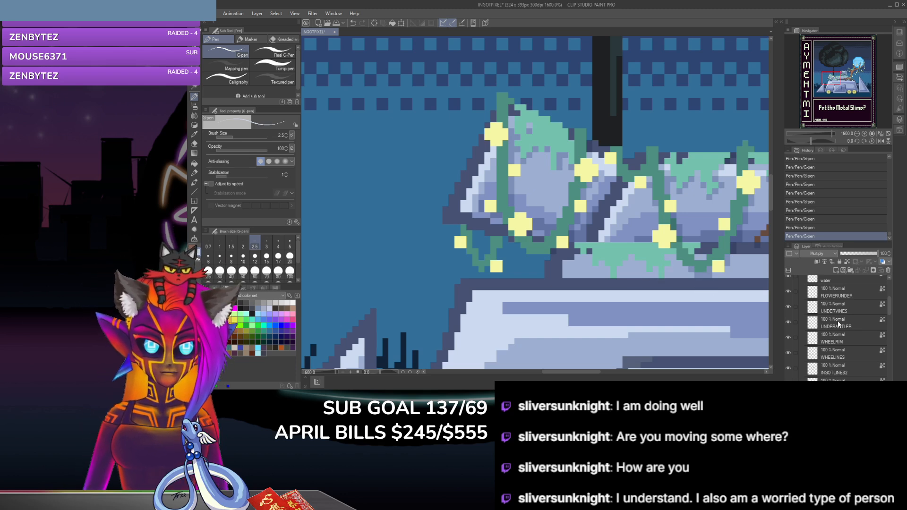
Step: Look through the layer stack from the line layers down to the background layers and back to the COLORS folder
{"action": "scroll", "coordinate": [858, 331], "scroll_direction": "up", "scroll_amount": 1}
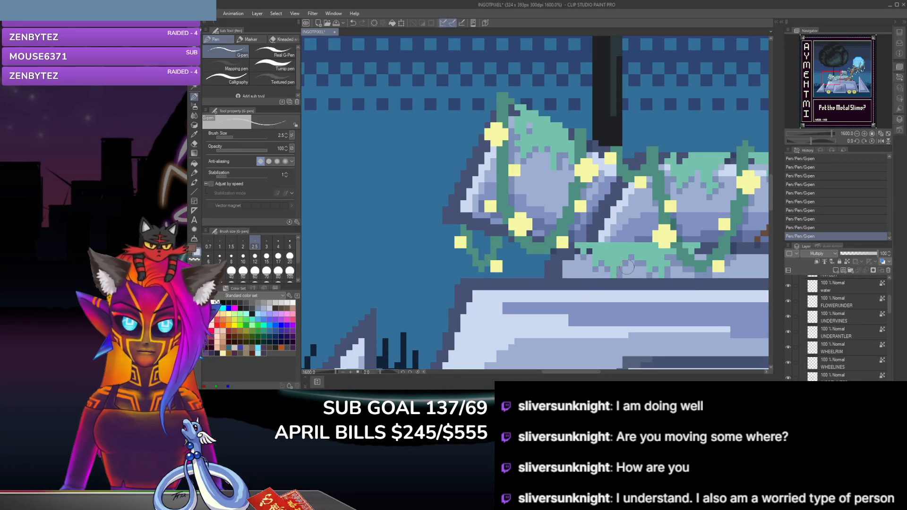
{"action": "scroll", "coordinate": [850, 324], "scroll_direction": "down", "scroll_amount": 3}
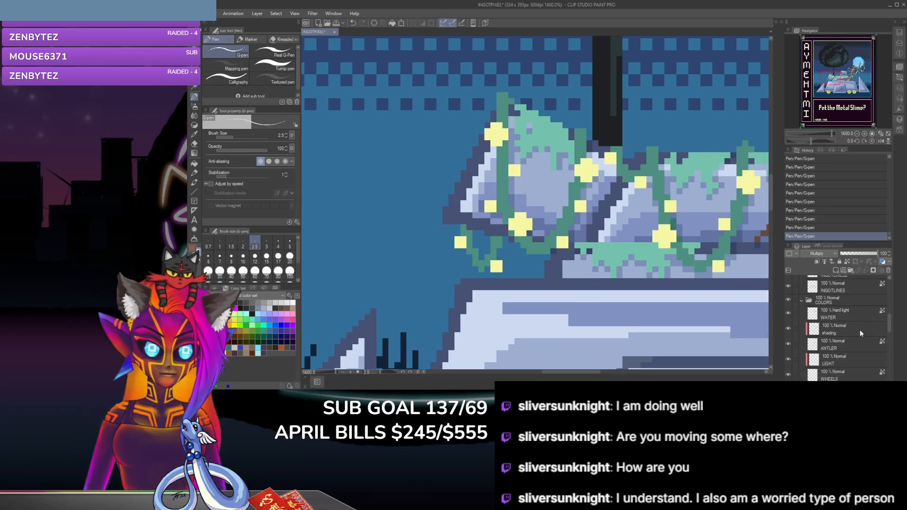
{"action": "scroll", "coordinate": [860, 330], "scroll_direction": "down", "scroll_amount": 2}
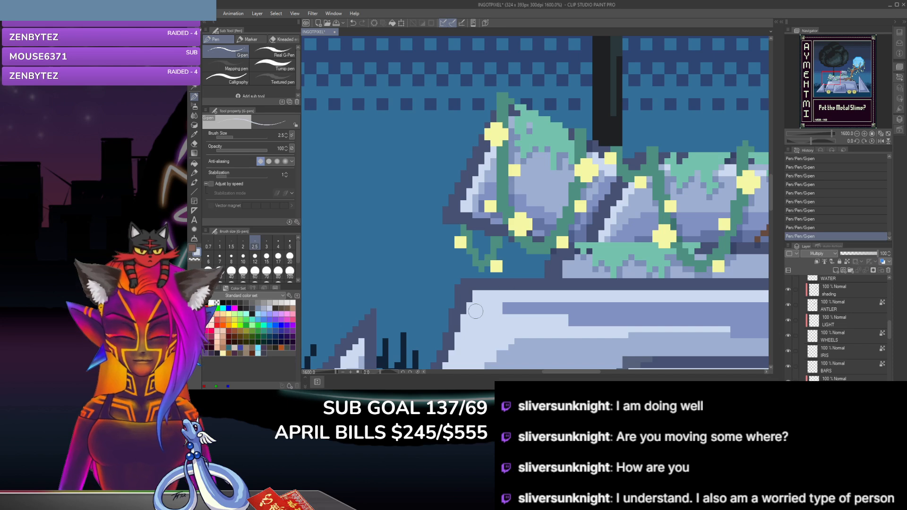
{"action": "scroll", "coordinate": [827, 322], "scroll_direction": "up", "scroll_amount": 1}
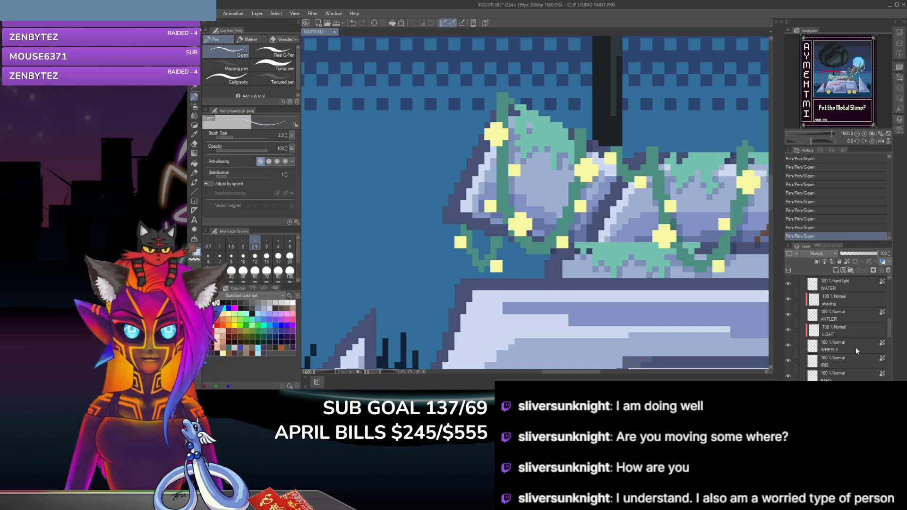
{"action": "scroll", "coordinate": [855, 348], "scroll_direction": "down", "scroll_amount": 5}
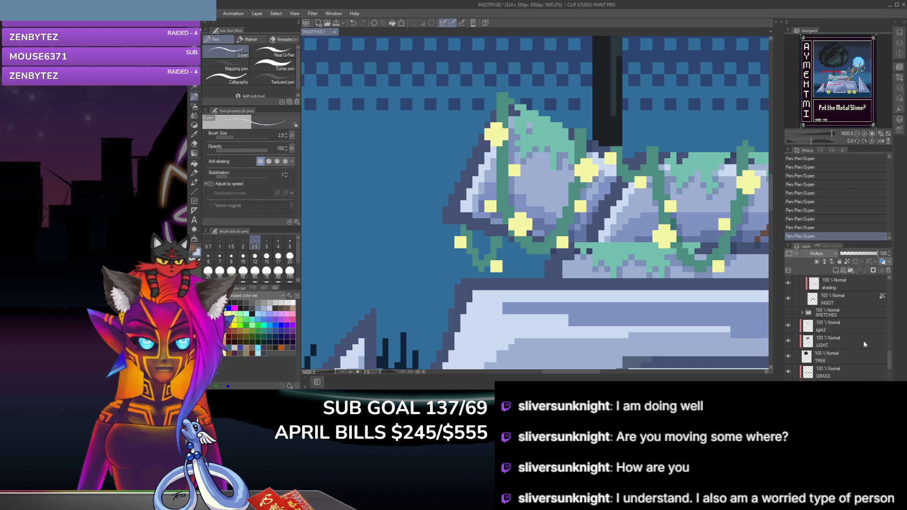
{"action": "scroll", "coordinate": [863, 340], "scroll_direction": "down", "scroll_amount": 3}
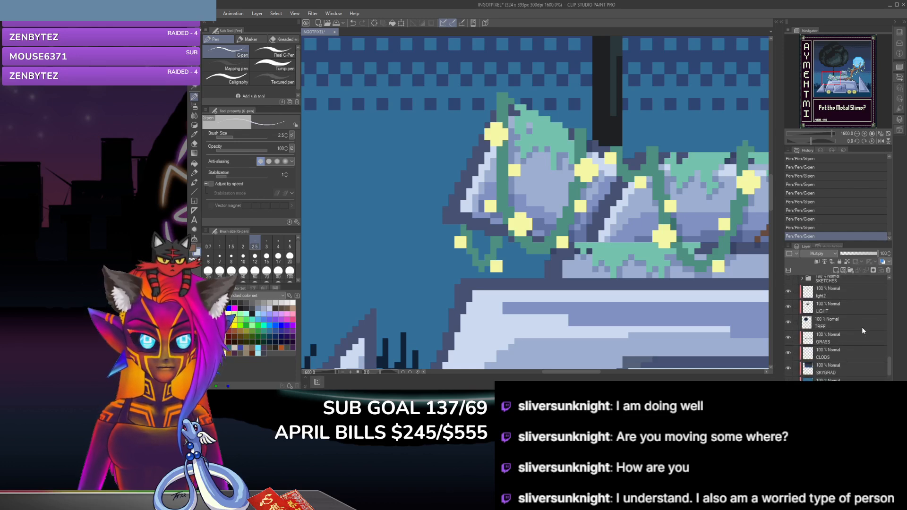
{"action": "scroll", "coordinate": [862, 327], "scroll_direction": "up", "scroll_amount": 8}
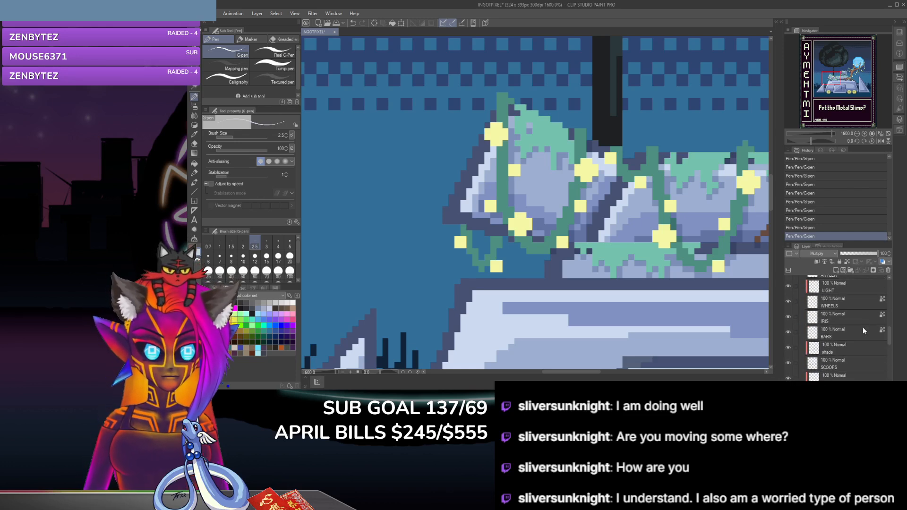
{"action": "scroll", "coordinate": [861, 323], "scroll_direction": "up", "scroll_amount": 5}
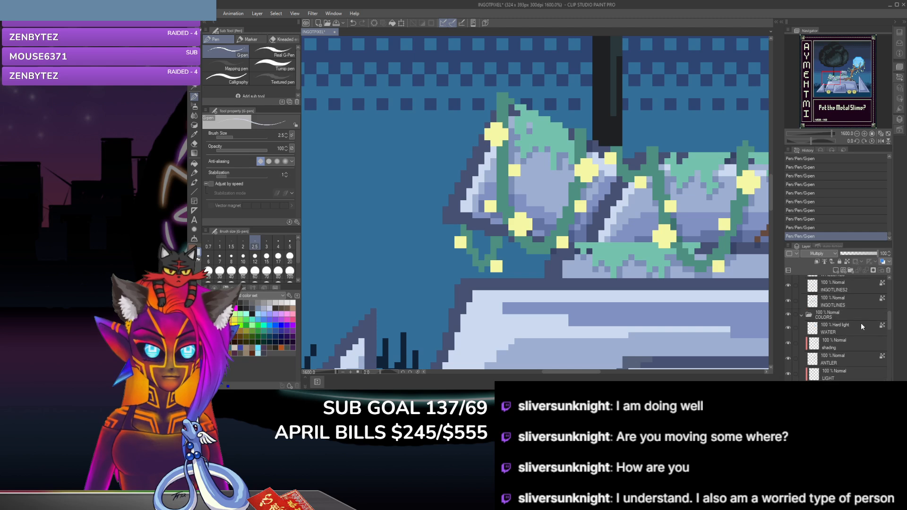
{"action": "scroll", "coordinate": [860, 322], "scroll_direction": "down", "scroll_amount": 5}
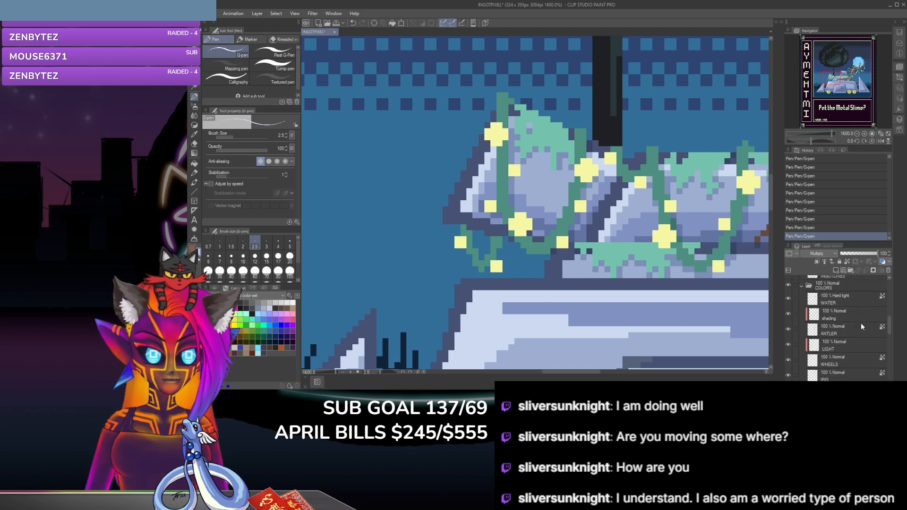
Step: Add a raster layer directly above VINES, clip it to that layer, set its blending mode to Multiply and name it "shading"
{"action": "scroll", "coordinate": [860, 320], "scroll_direction": "up", "scroll_amount": 10}
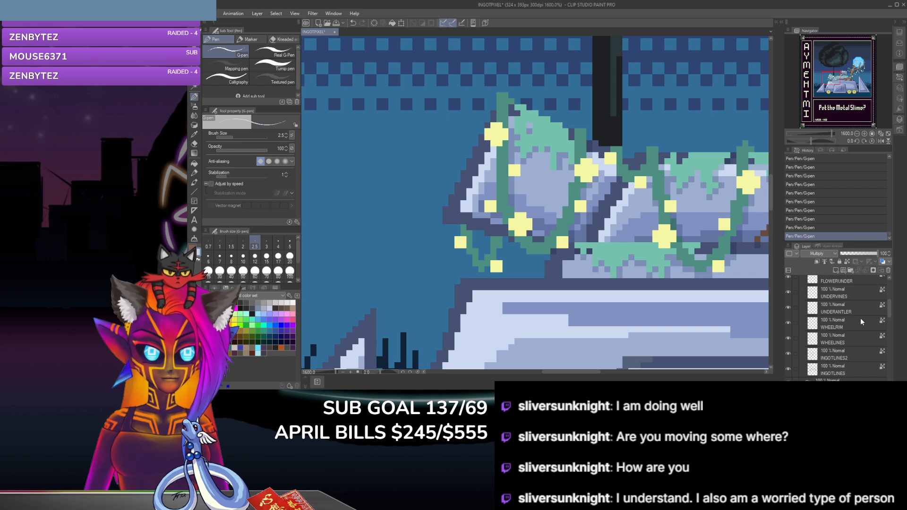
{"action": "scroll", "coordinate": [860, 318], "scroll_direction": "up", "scroll_amount": 1}
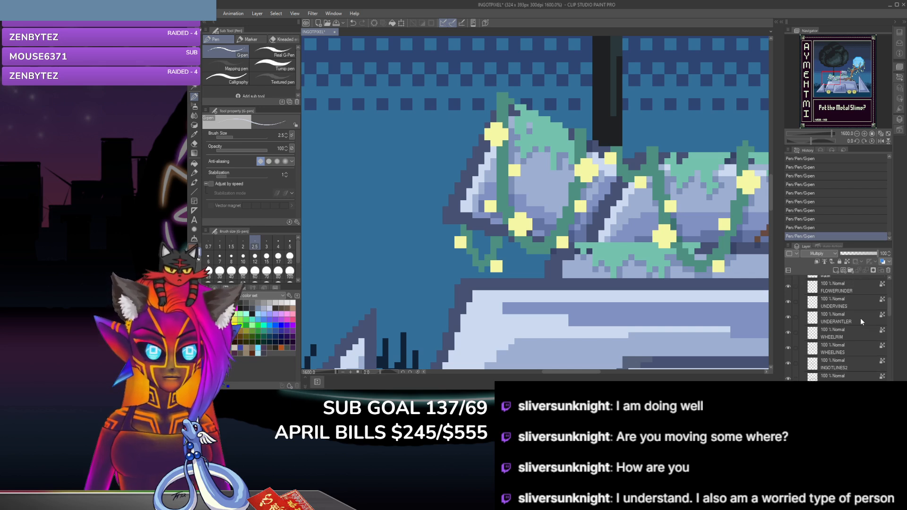
{"action": "scroll", "coordinate": [860, 318], "scroll_direction": "up", "scroll_amount": 5}
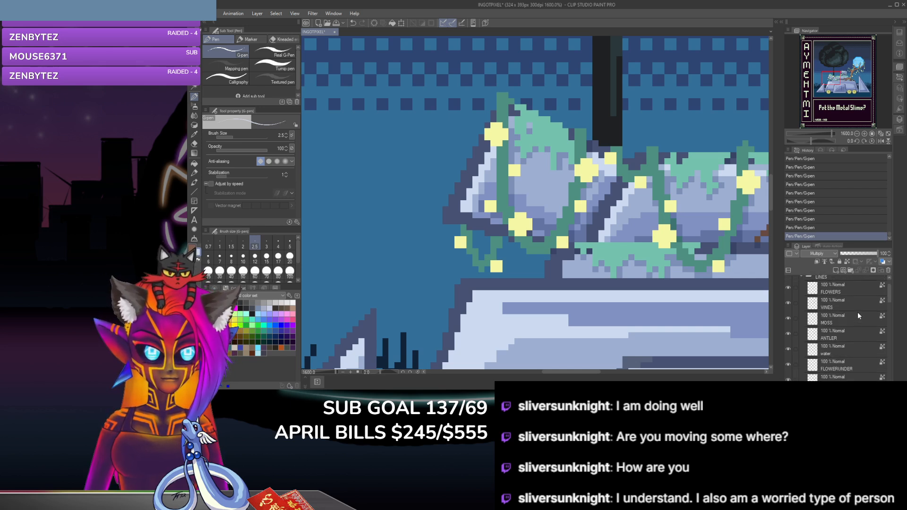
{"action": "left_click", "coordinate": [854, 302]}
{"action": "key", "text": "ctrl+shift+n"}
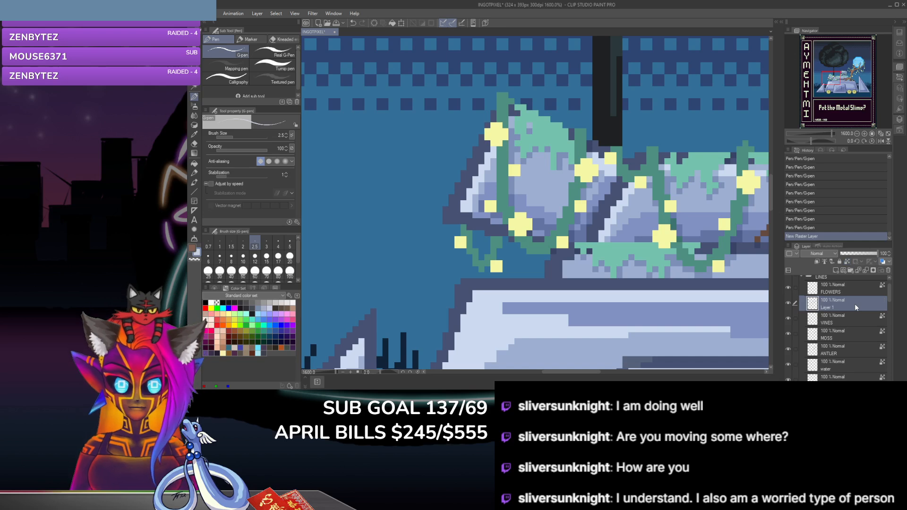
{"action": "left_click", "coordinate": [817, 262]}
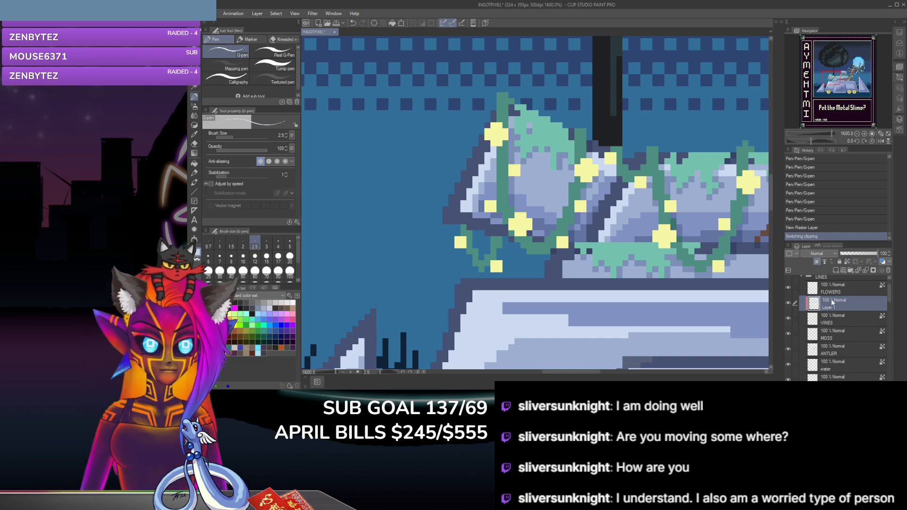
{"action": "left_click", "coordinate": [825, 254]}
{"action": "left_click", "coordinate": [823, 68]}
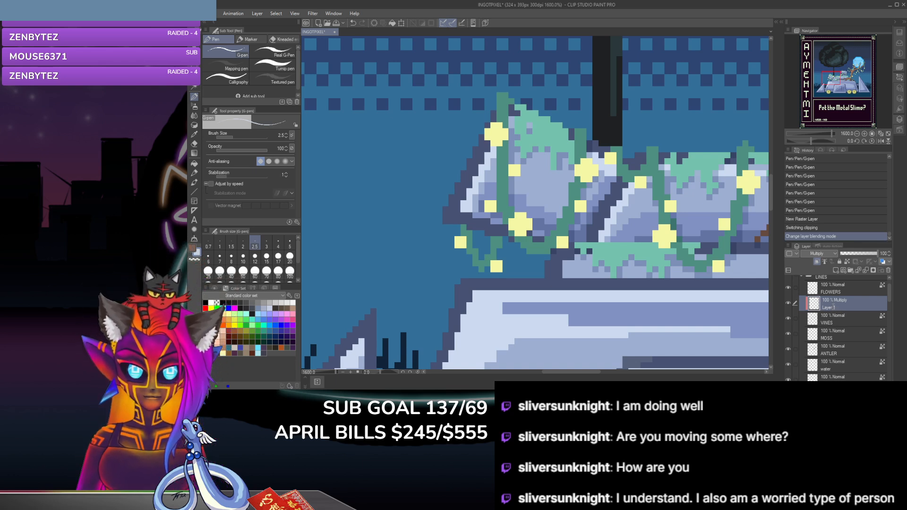
{"action": "double_click", "coordinate": [834, 307]}
{"action": "type", "text": "shading"}
{"action": "key", "text": "Return"}
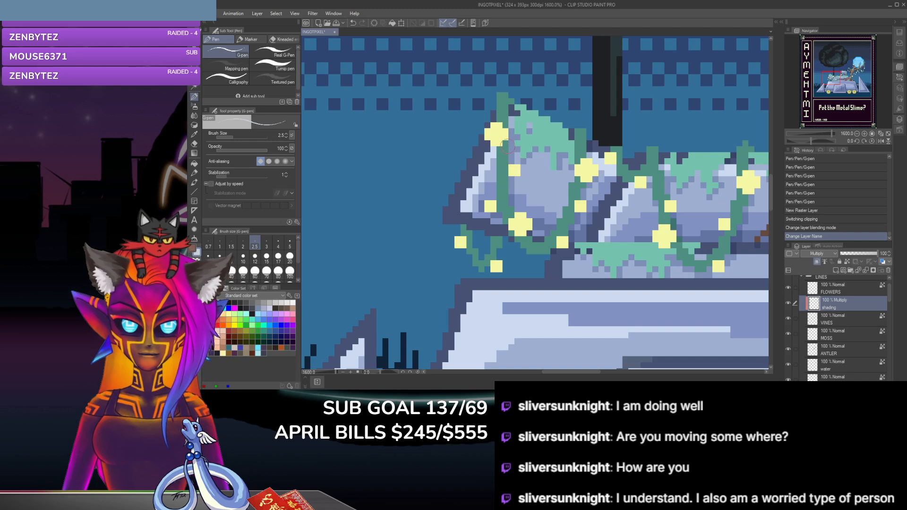
Step: Paint G-pen shadow pixels down the vine hanging over the upper left end of the metal vehicle
{"action": "left_click", "coordinate": [501, 151]}
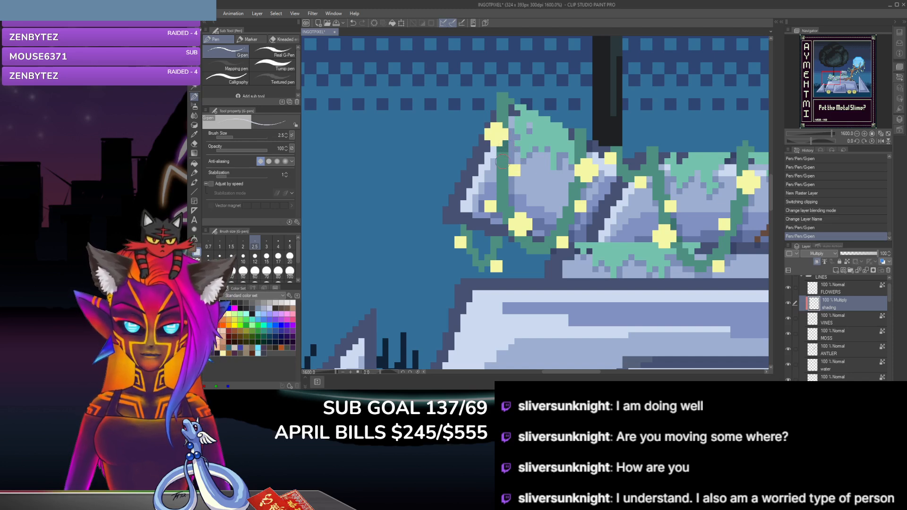
{"action": "left_click", "coordinate": [504, 162]}
{"action": "left_click", "coordinate": [505, 166]}
{"action": "left_click", "coordinate": [505, 173]}
{"action": "left_click", "coordinate": [506, 182]}
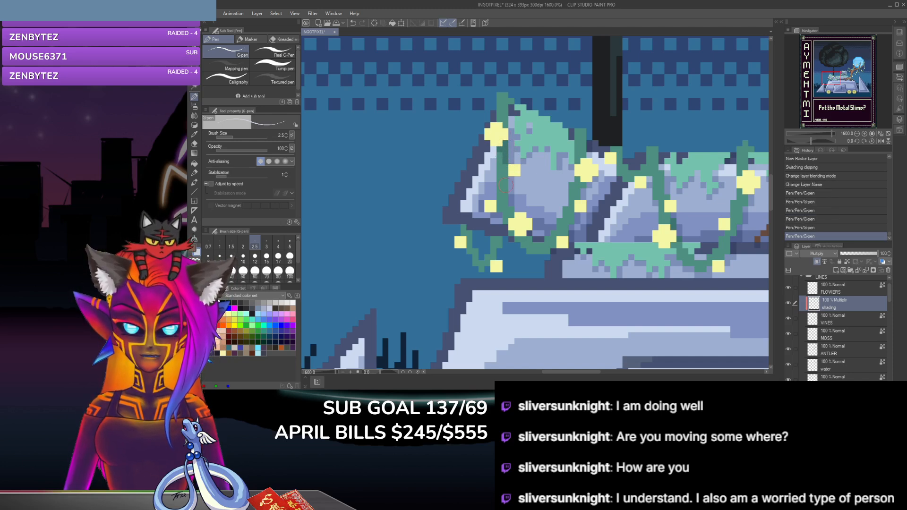
{"action": "left_click", "coordinate": [506, 170]}
{"action": "left_click", "coordinate": [505, 187]}
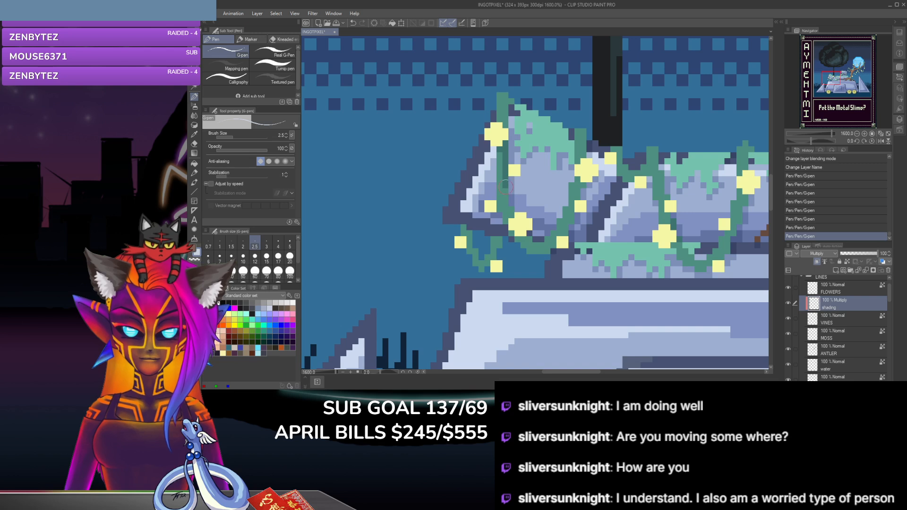
{"action": "left_click", "coordinate": [506, 194]}
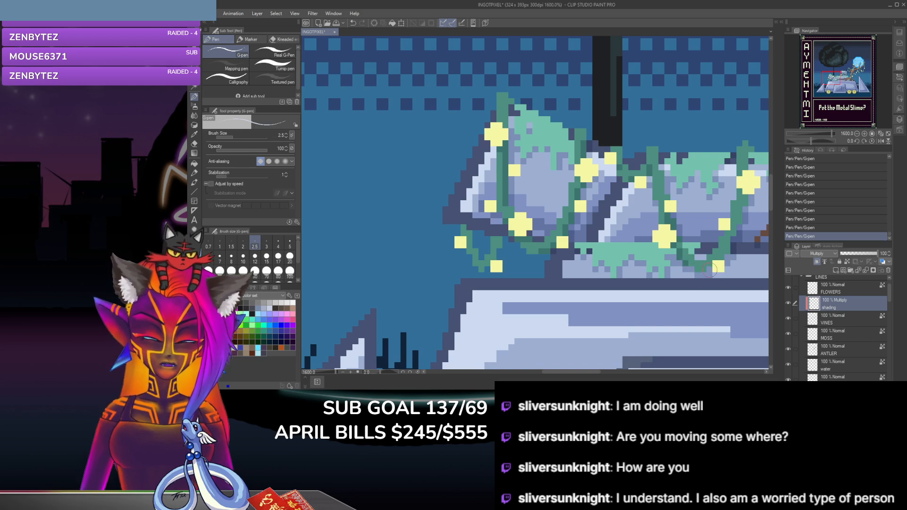
Step: Compare the shading of the vehicle's vines with and without the last pen stroke, keeping the stroke
{"action": "key", "text": "ctrl+z"}
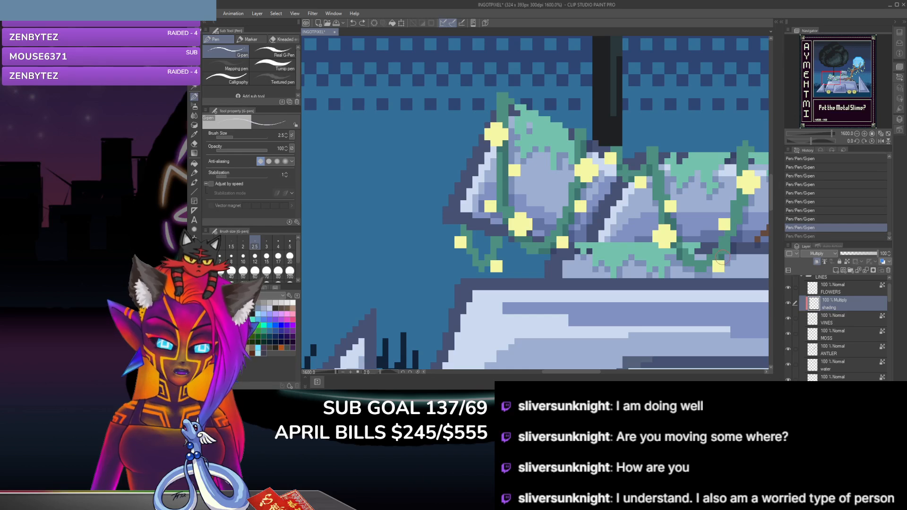
{"action": "key", "text": "ctrl+y"}
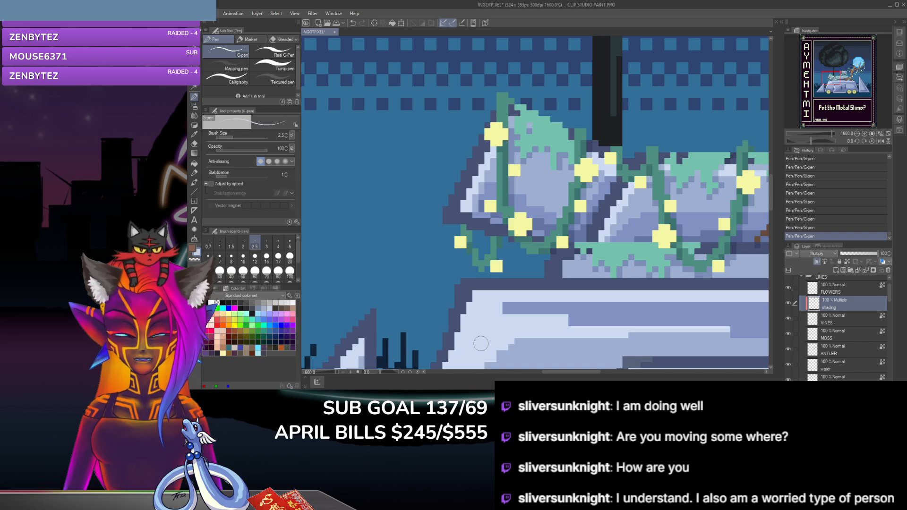
{"action": "key", "text": "ctrl+z"}
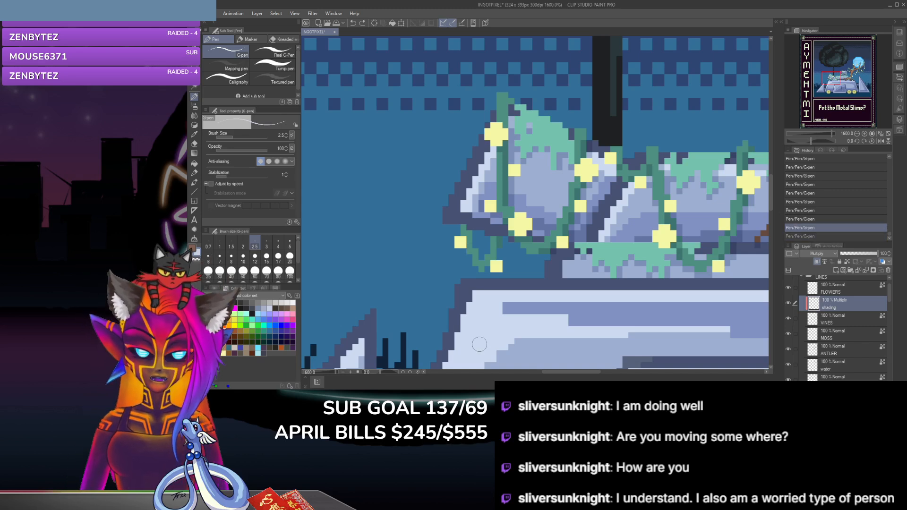
{"action": "key", "text": "ctrl+y"}
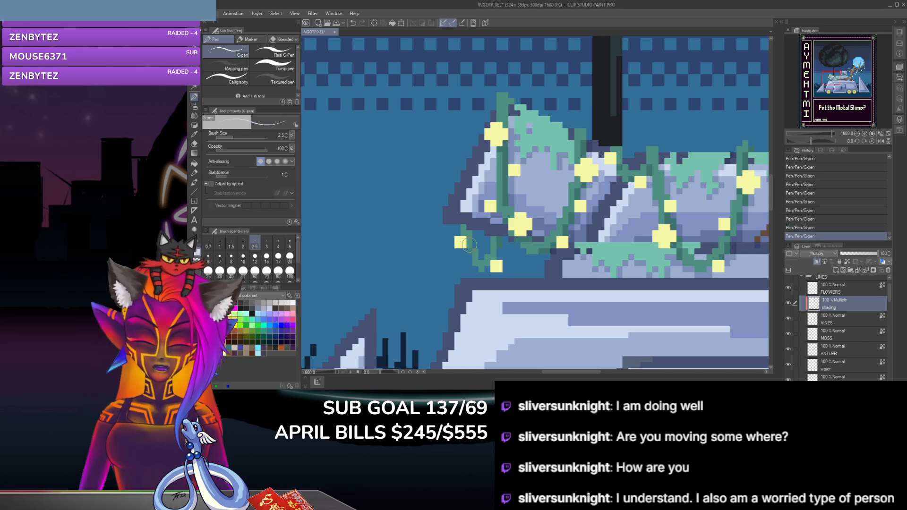
Step: Shade the vines around the antler's trunk and roots, replacing the last stroke on the flowering vine loop to its right
{"action": "left_click_drag", "start_coordinate": [593, 372], "coordinate": [650, 372]}
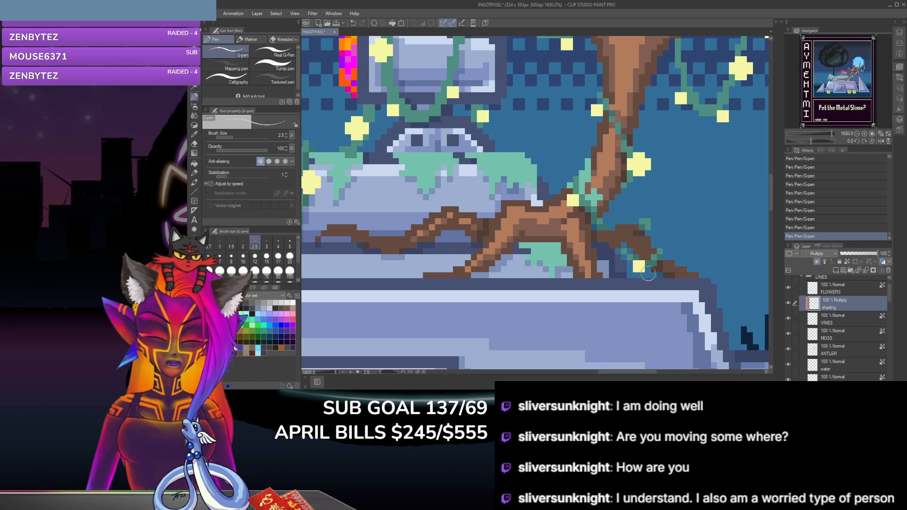
{"action": "scroll", "coordinate": [771, 206], "scroll_direction": "up", "scroll_amount": 2}
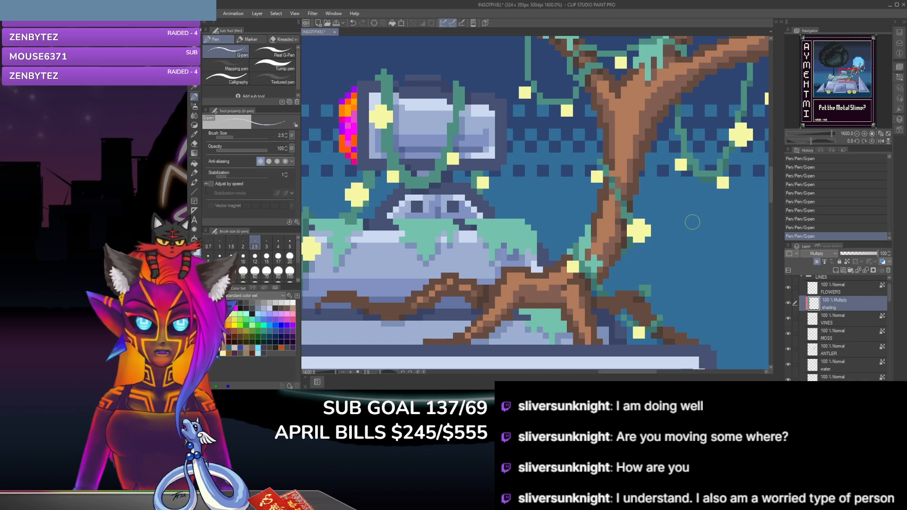
{"action": "left_click_drag", "start_coordinate": [638, 373], "coordinate": [659, 373]}
{"action": "key", "text": "ctrl+z"}
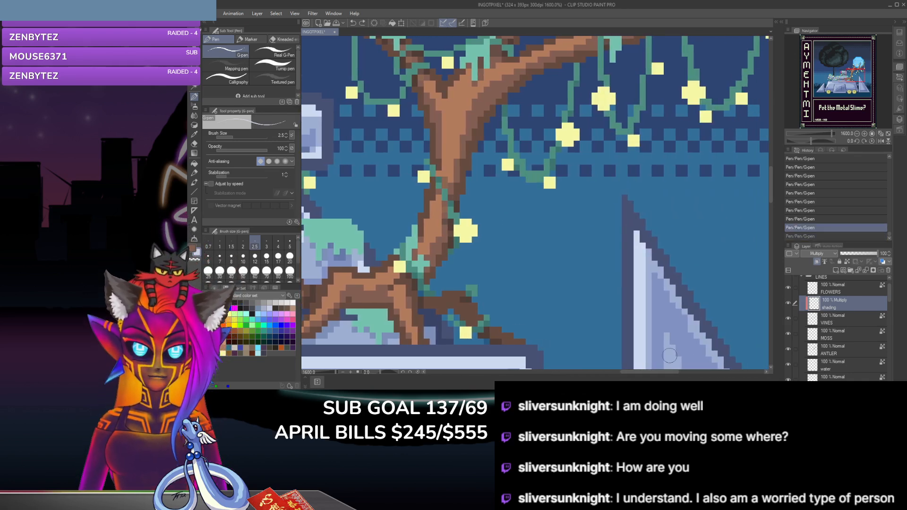
{"action": "left_click", "coordinate": [541, 180]}
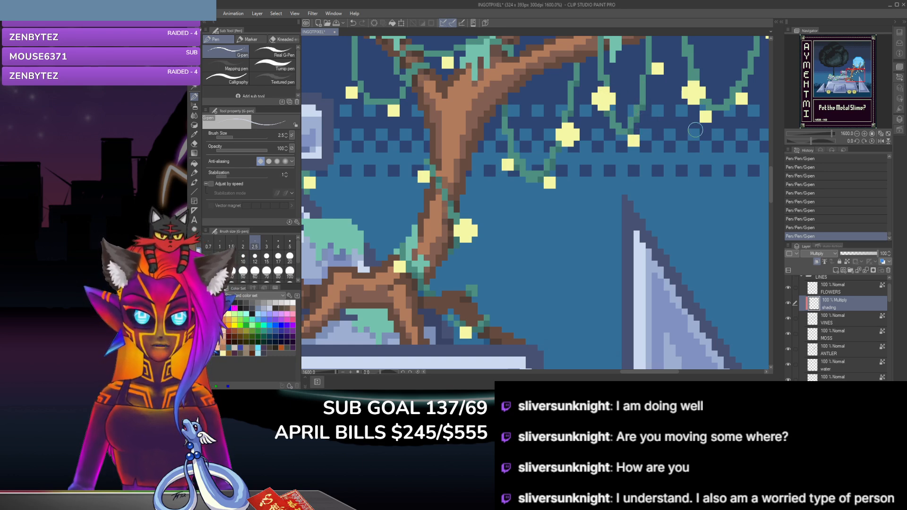
Step: Shade the flowering vines hanging beneath the antler's upper branches with the G-pen
{"action": "left_click_drag", "start_coordinate": [770, 189], "coordinate": [770, 177]}
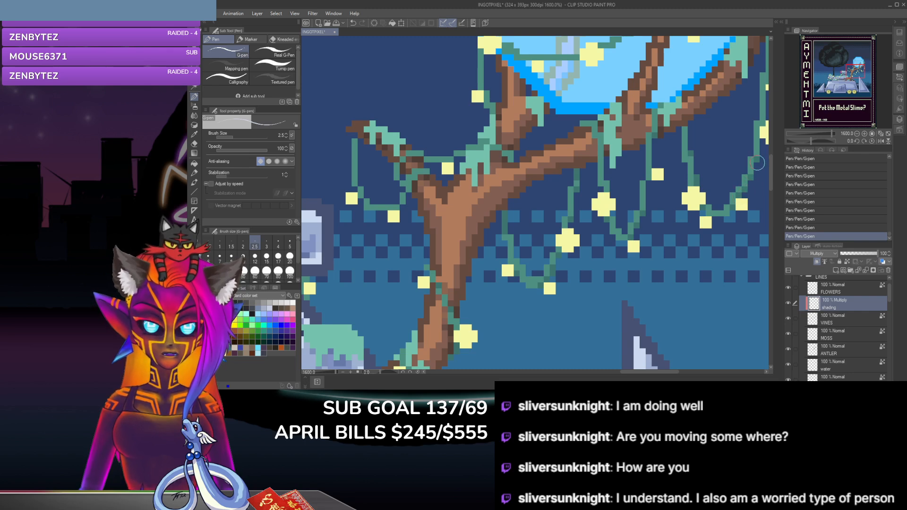
{"action": "left_click_drag", "start_coordinate": [628, 375], "coordinate": [648, 374]}
{"action": "scroll", "coordinate": [774, 175], "scroll_direction": "up", "scroll_amount": 2}
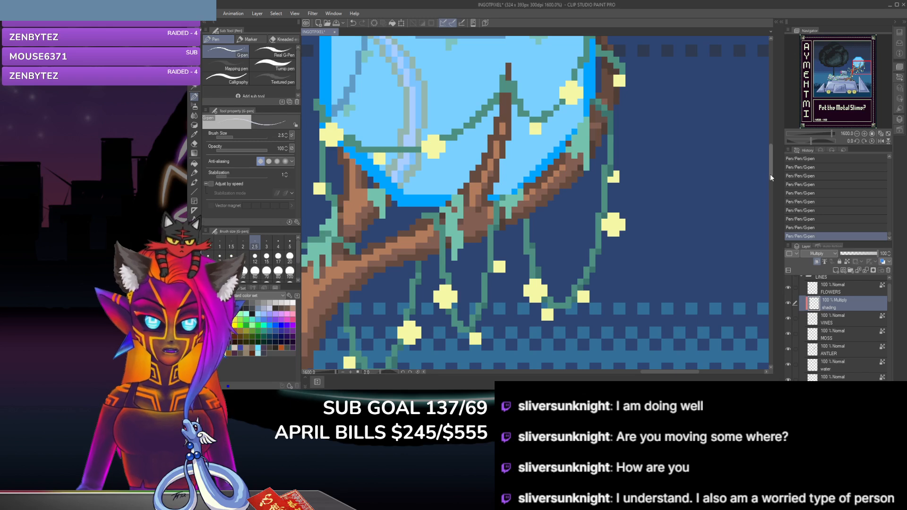
Step: Shade the vines draped across and beside the glowing blue orb and check the vines down the antler
{"action": "scroll", "coordinate": [770, 170], "scroll_direction": "up", "scroll_amount": 2}
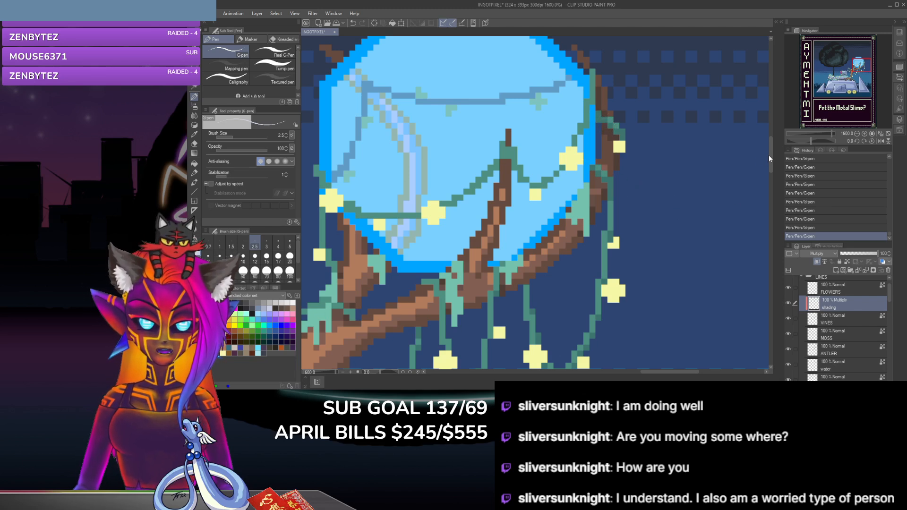
{"action": "scroll", "coordinate": [770, 156], "scroll_direction": "up", "scroll_amount": 3}
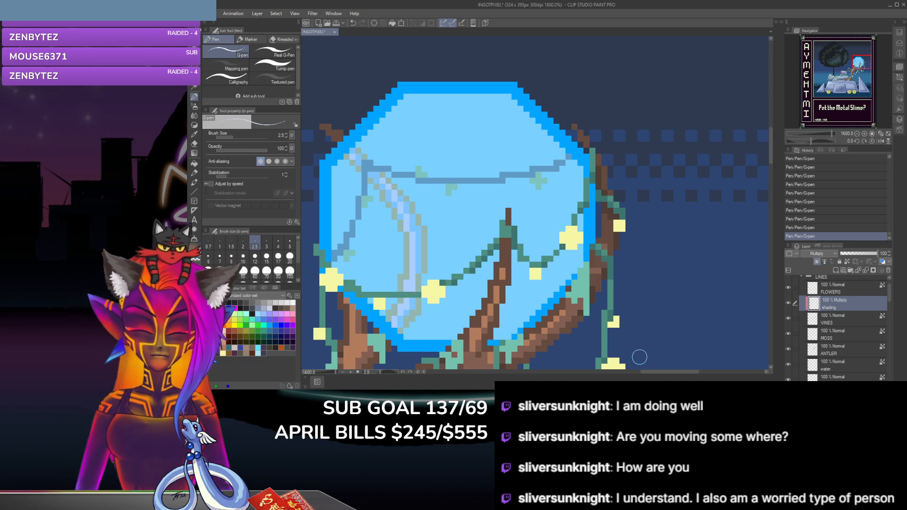
{"action": "left_click_drag", "start_coordinate": [667, 372], "coordinate": [652, 372]}
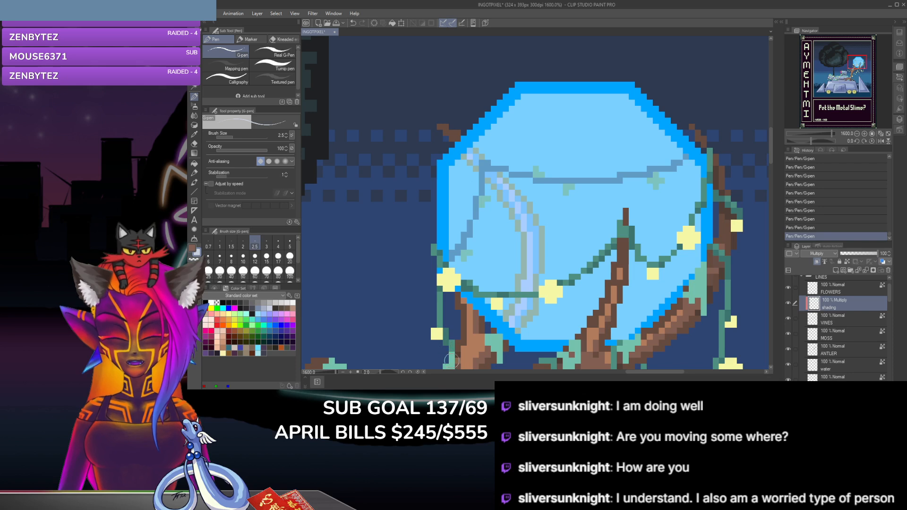
{"action": "scroll", "coordinate": [763, 185], "scroll_direction": "down", "scroll_amount": 5}
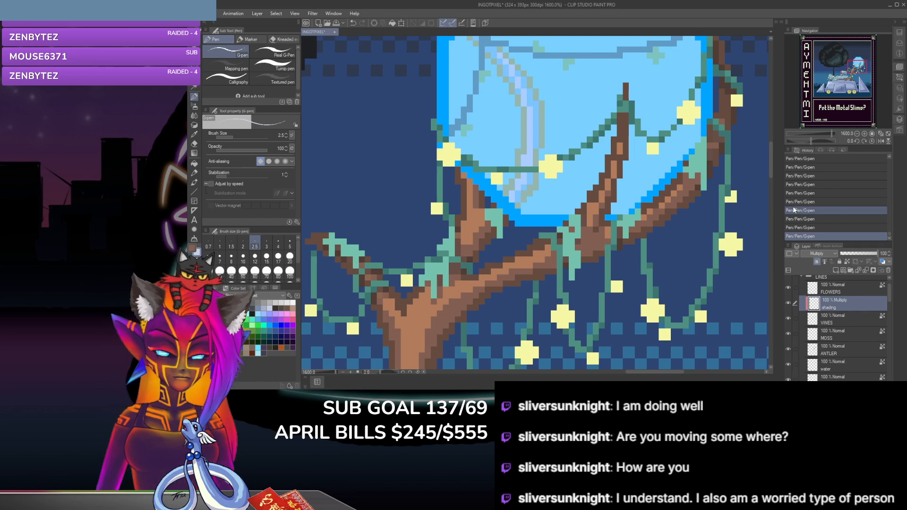
{"action": "left_click_drag", "start_coordinate": [769, 168], "coordinate": [772, 192]}
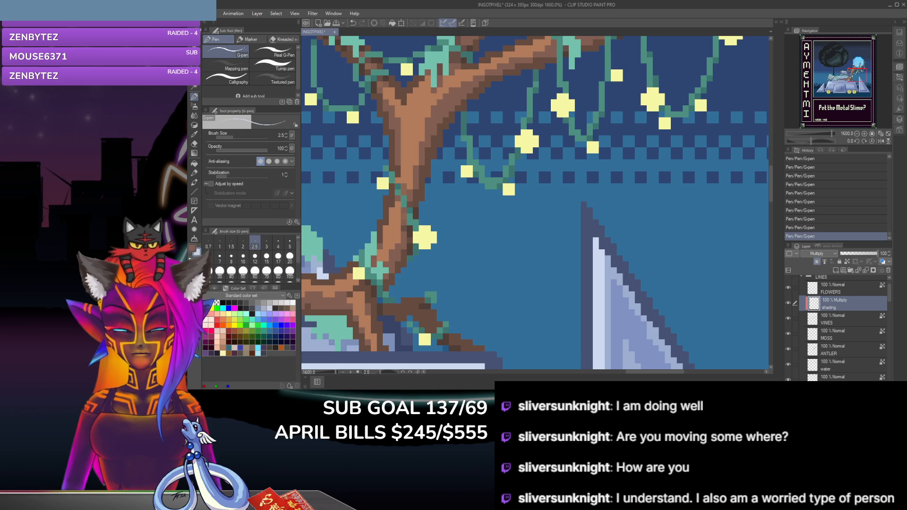
Step: Compare the artwork with and without the most recent G-pen shading strokes, keeping all of the strokes
{"action": "left_click_drag", "start_coordinate": [636, 370], "coordinate": [594, 372]}
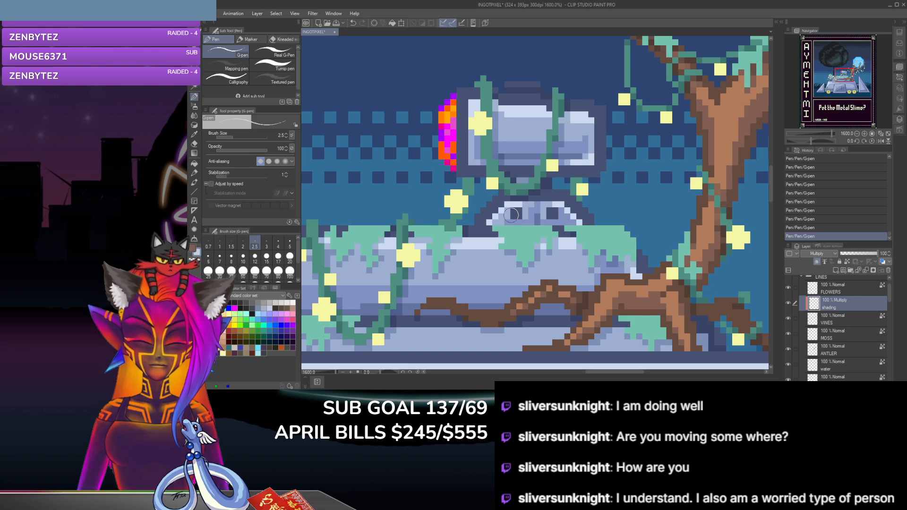
{"action": "key", "text": "ctrl+z"}
{"action": "key", "text": "ctrl+z"}
{"action": "key", "text": "ctrl+z"}
{"action": "key", "text": "ctrl+z"}
{"action": "key", "text": "ctrl+z"}
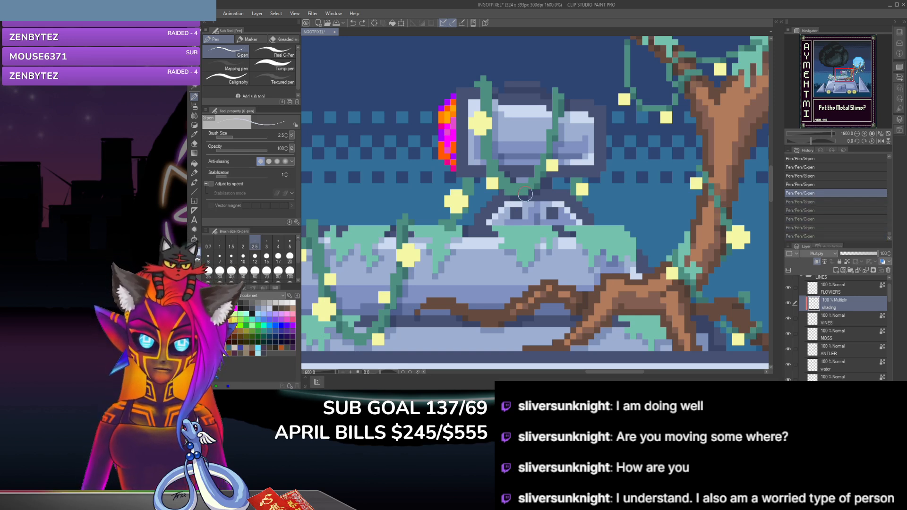
{"action": "key", "text": "ctrl+y"}
{"action": "key", "text": "ctrl+y"}
{"action": "key", "text": "ctrl+y"}
{"action": "key", "text": "ctrl+y"}
{"action": "key", "text": "ctrl+y"}
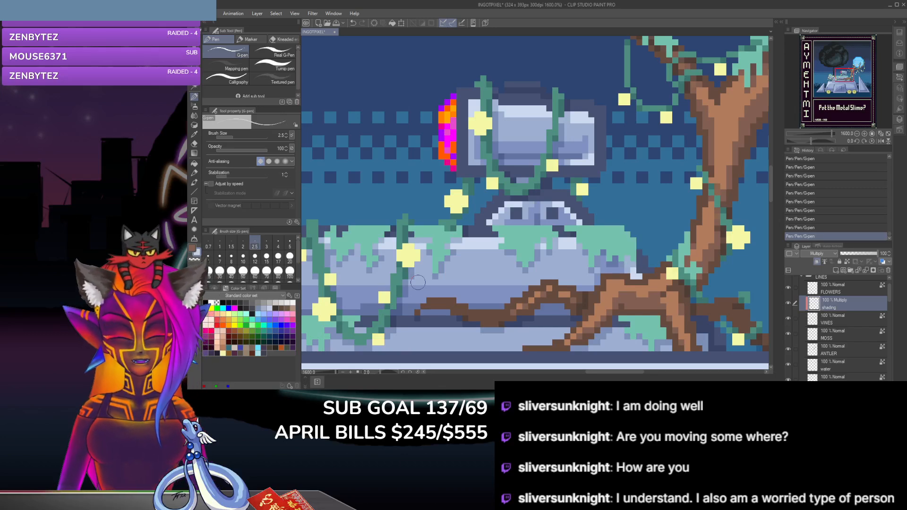
Step: Review the whole pixel-art card, save the shaded INGOTPIXEL file and close the painting program
{"action": "scroll", "coordinate": [417, 282], "scroll_direction": "down", "scroll_amount": 2}
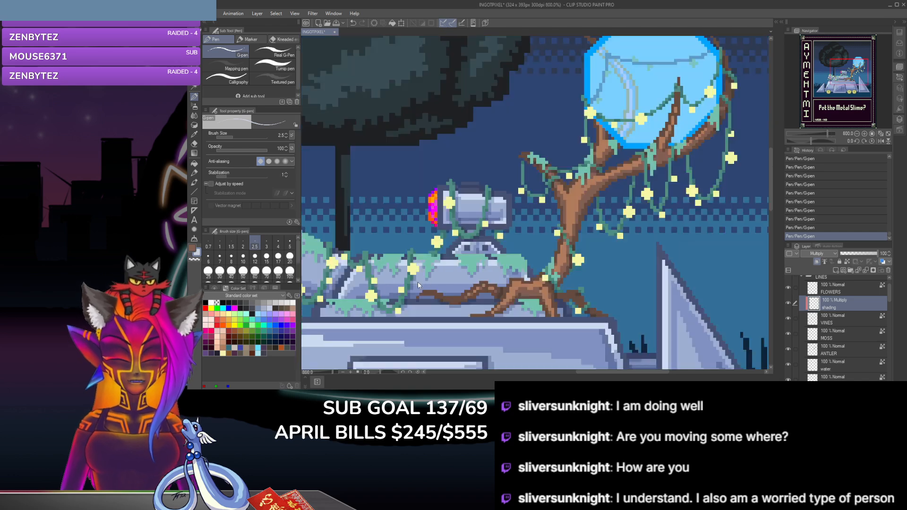
{"action": "scroll", "coordinate": [418, 282], "scroll_direction": "down", "scroll_amount": 2}
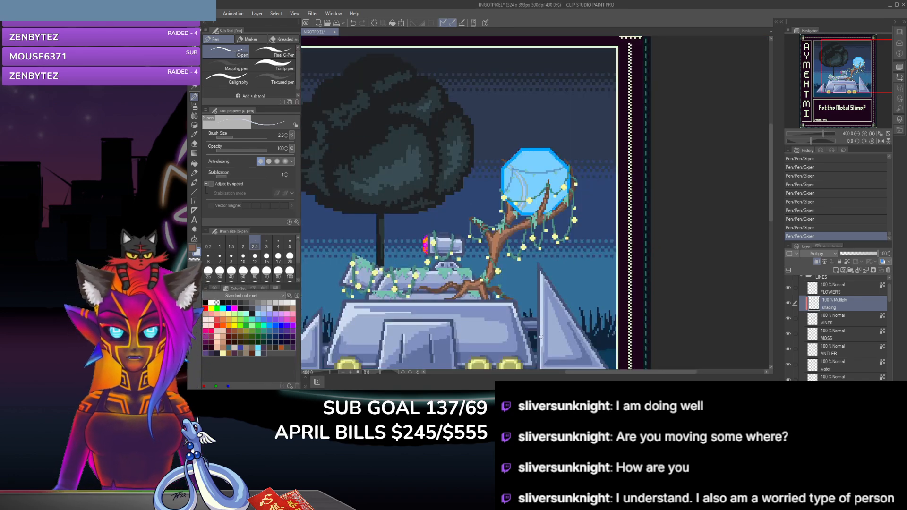
{"action": "left_click_drag", "start_coordinate": [670, 370], "coordinate": [630, 372]}
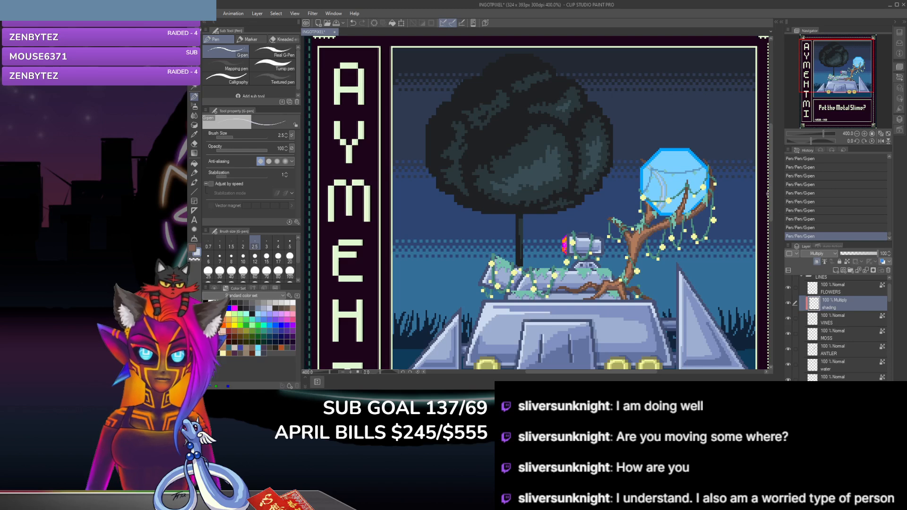
{"action": "mouse_move", "coordinate": [770, 193]}
{"action": "left_mouse_down"}
{"action": "mouse_move", "coordinate": [778, 233]}
{"action": "mouse_move", "coordinate": [776, 203]}
{"action": "left_mouse_up"}
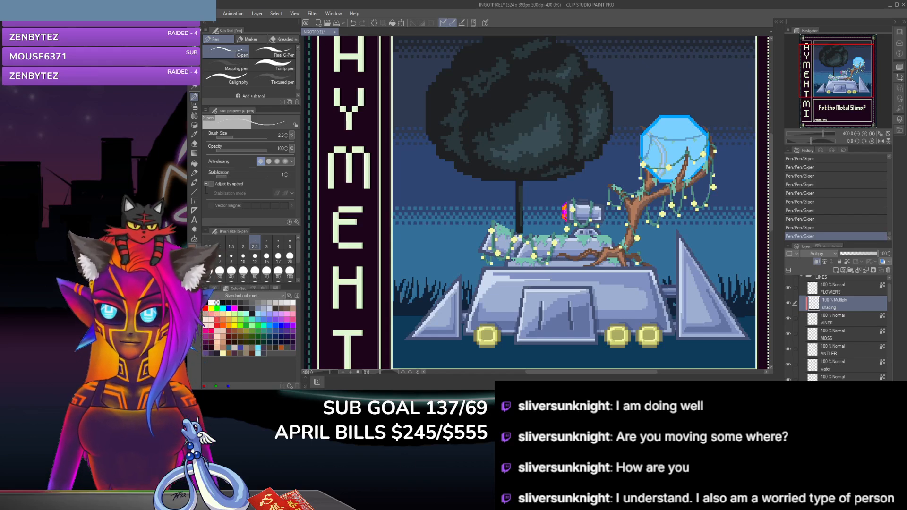
{"action": "key", "text": "ctrl+s"}
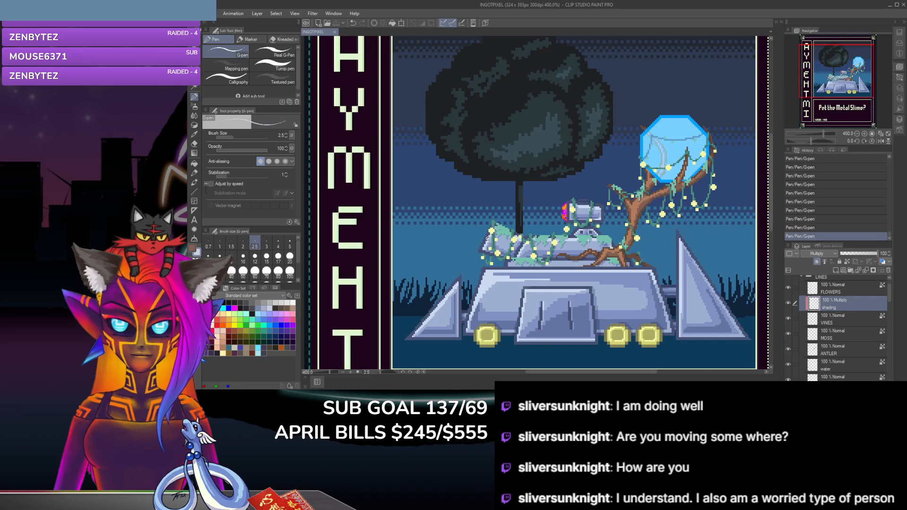
{"action": "scroll", "coordinate": [487, 239], "scroll_direction": "down", "scroll_amount": 2}
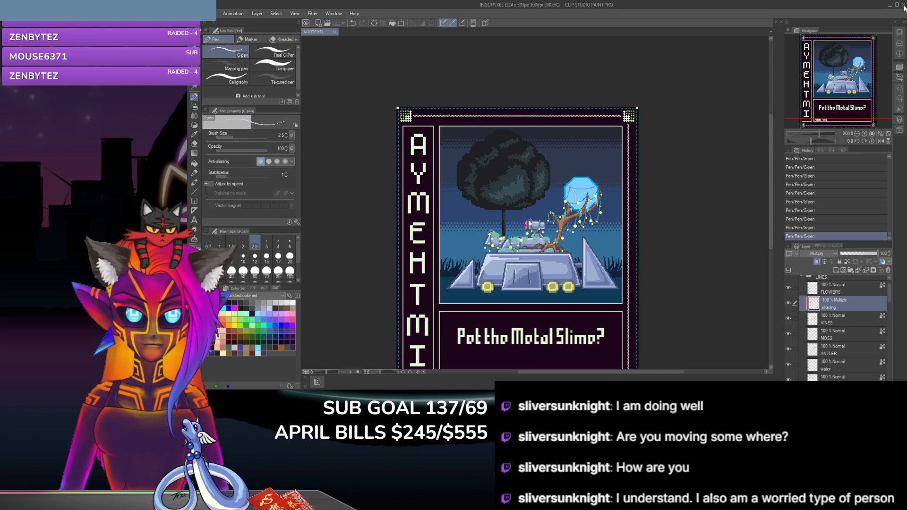
{"action": "left_click", "coordinate": [904, 6]}
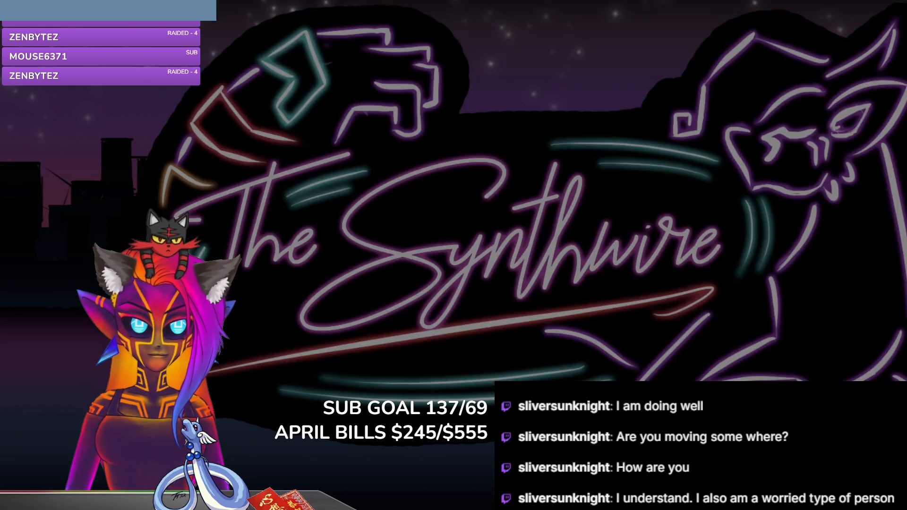